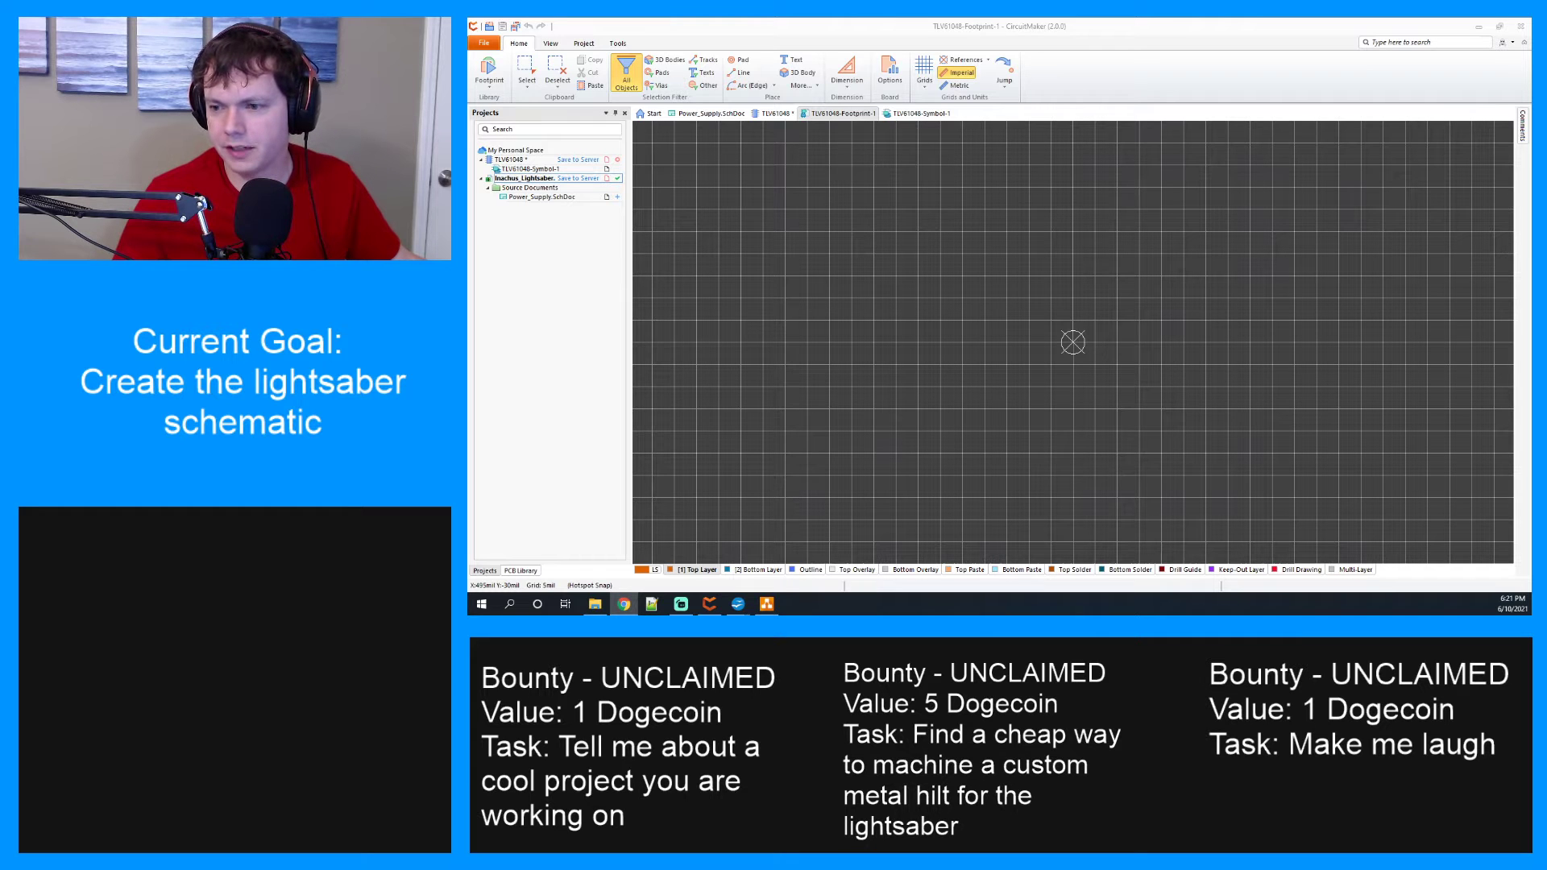
Switch to the TLV61048 datasheet in the browser and examine the DBV0006A example board layout for its land pattern dimensions.
left_click(623, 604)
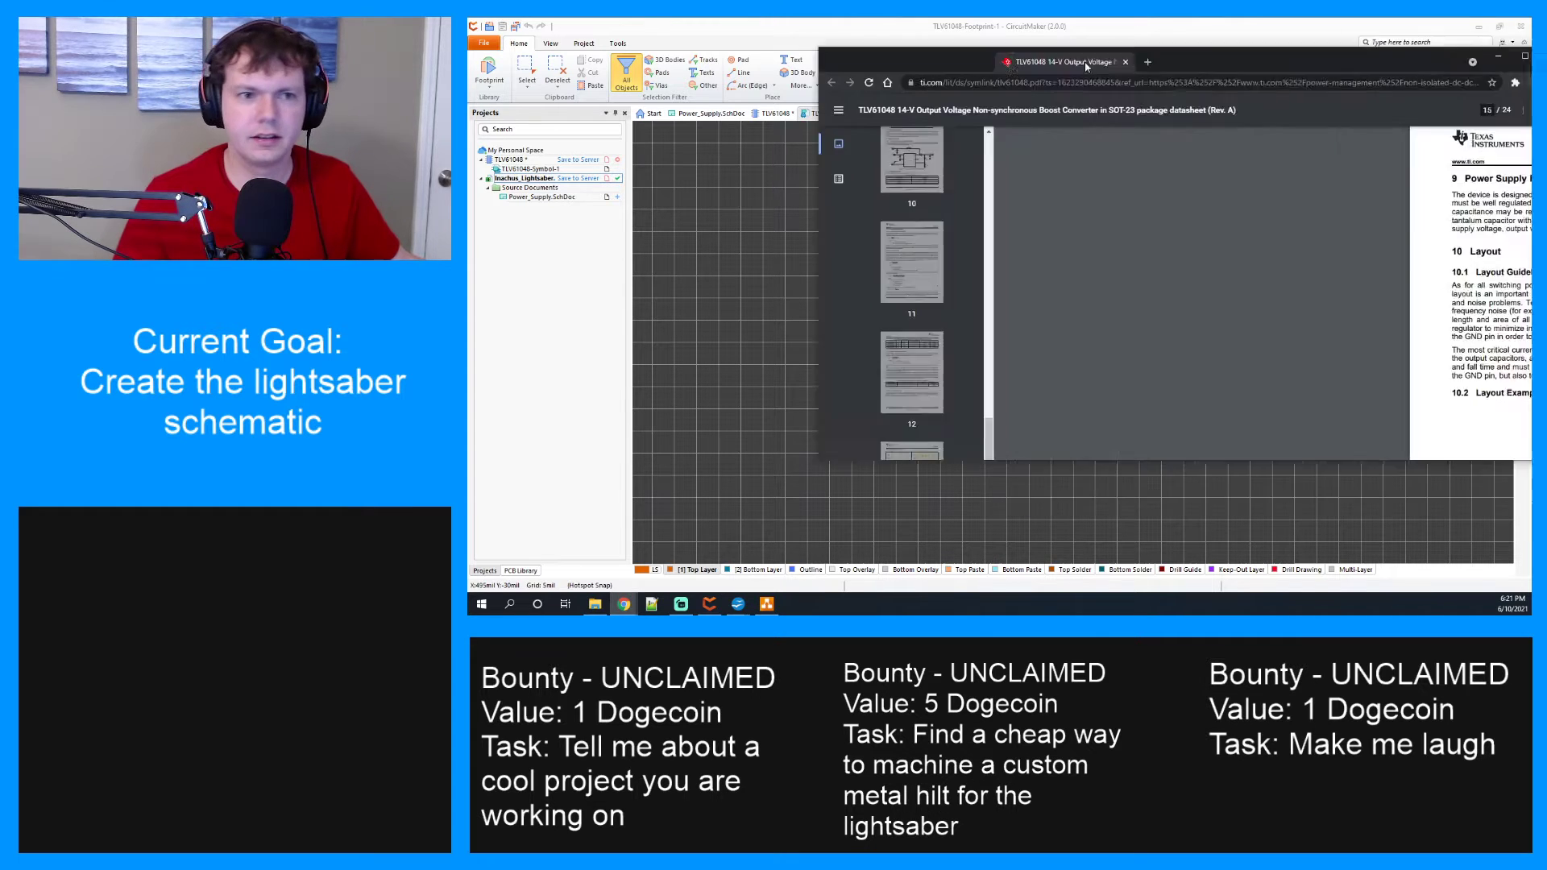
scroll(1035, 289, "down", 3)
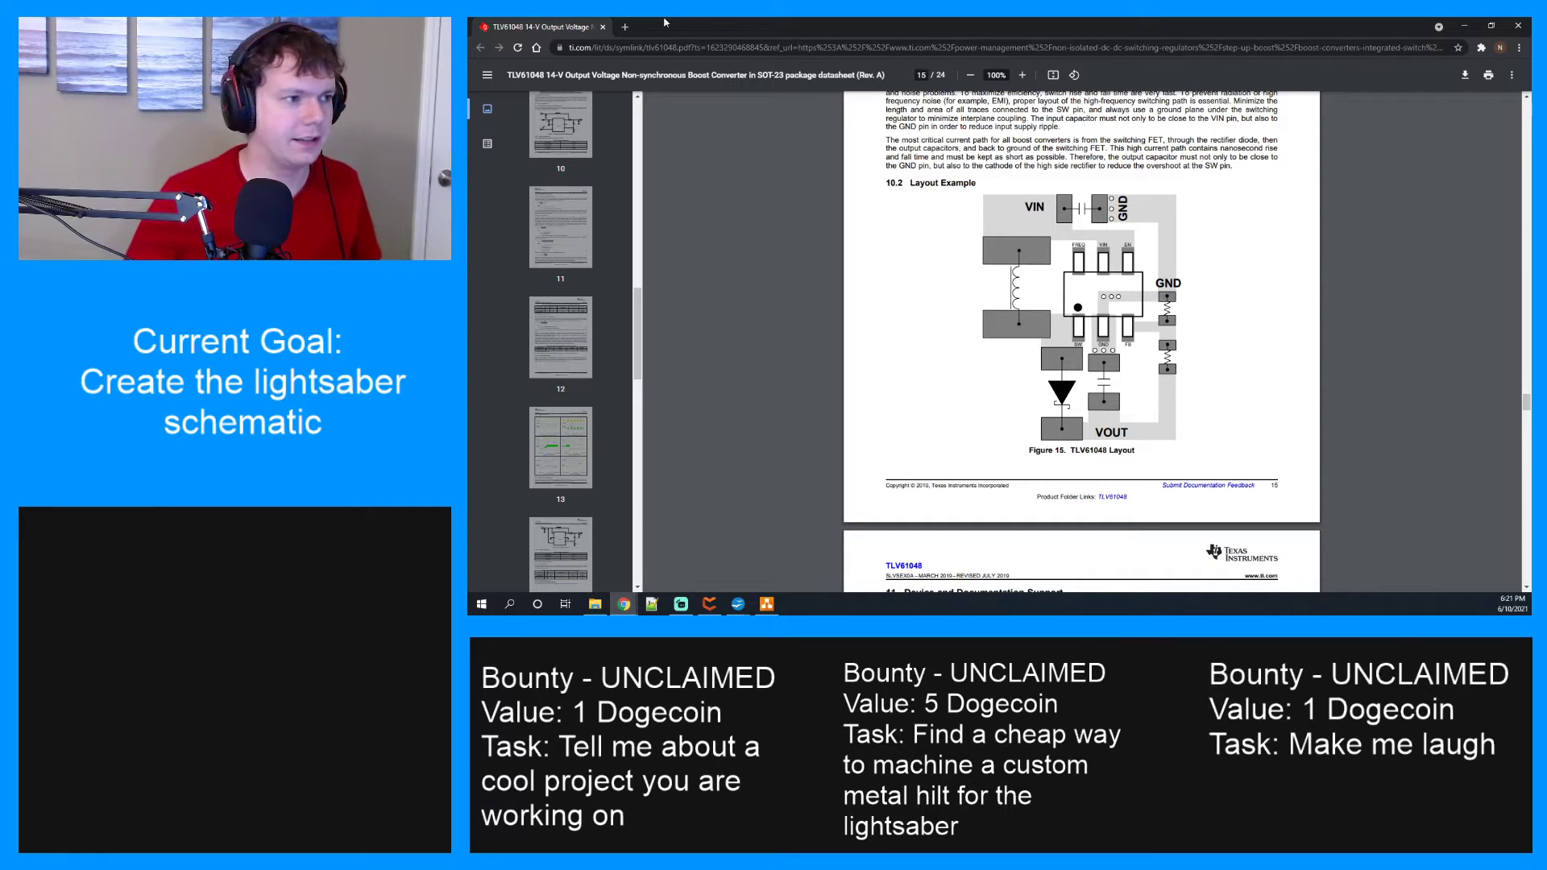
key("alt+Tab")
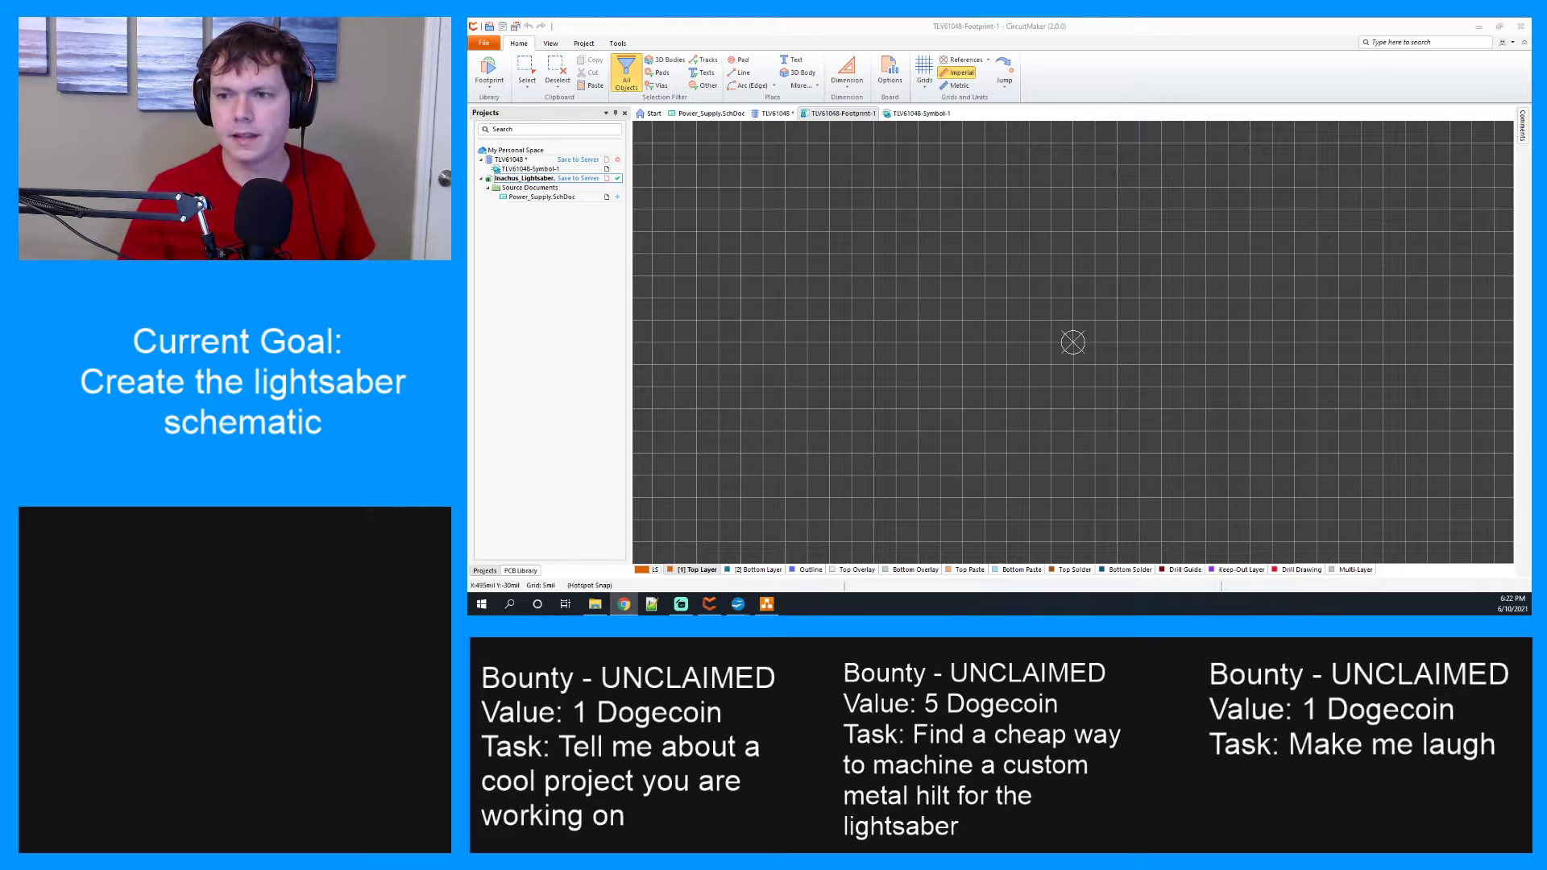
key("alt+Tab")
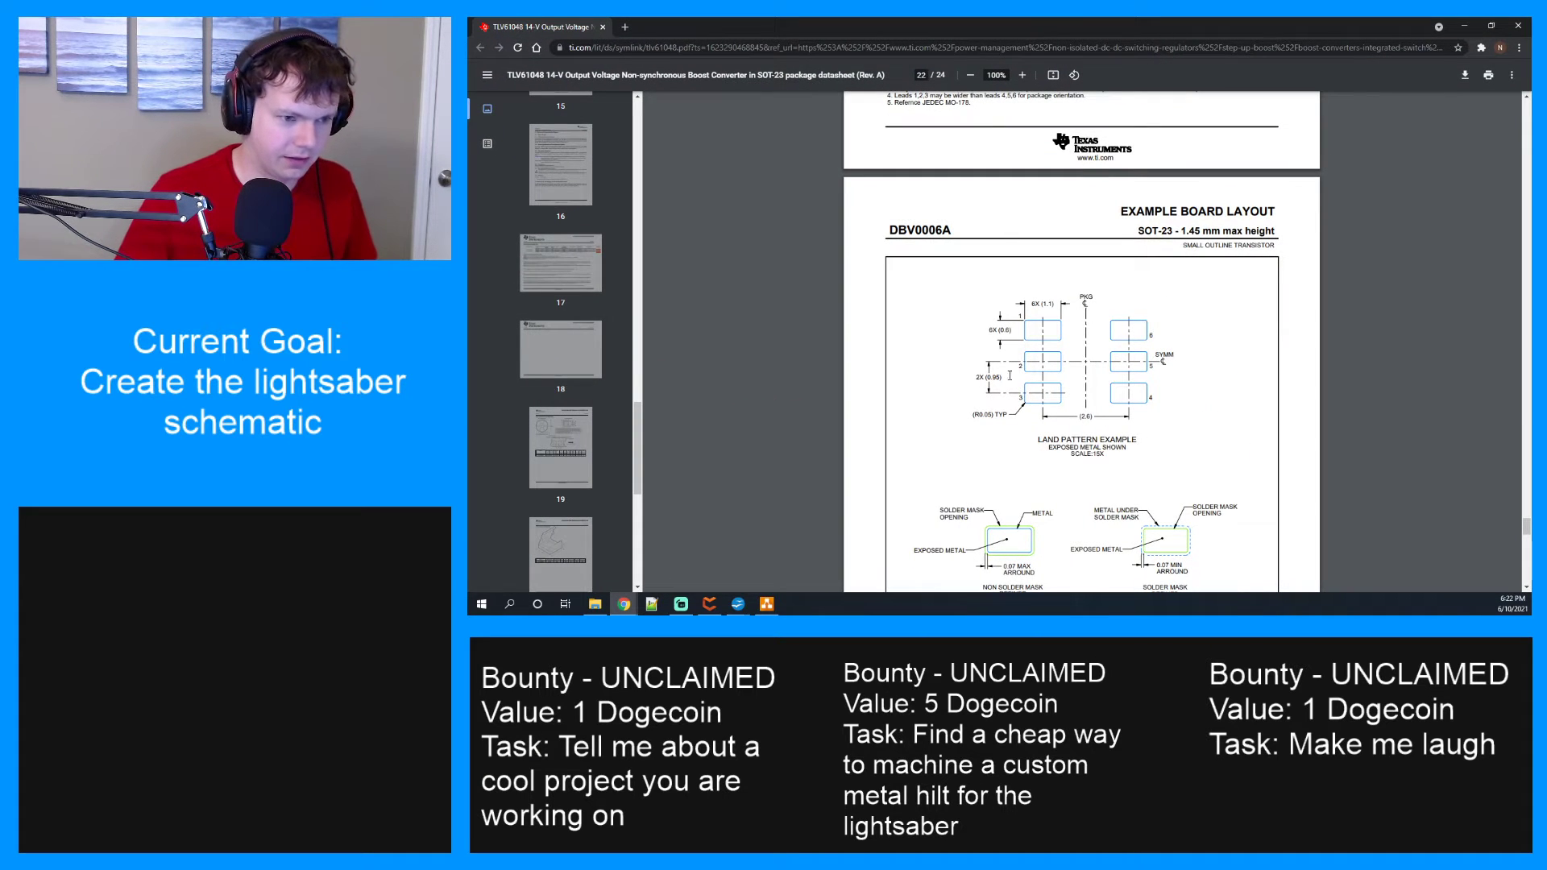
scroll(1122, 343, "down", 2)
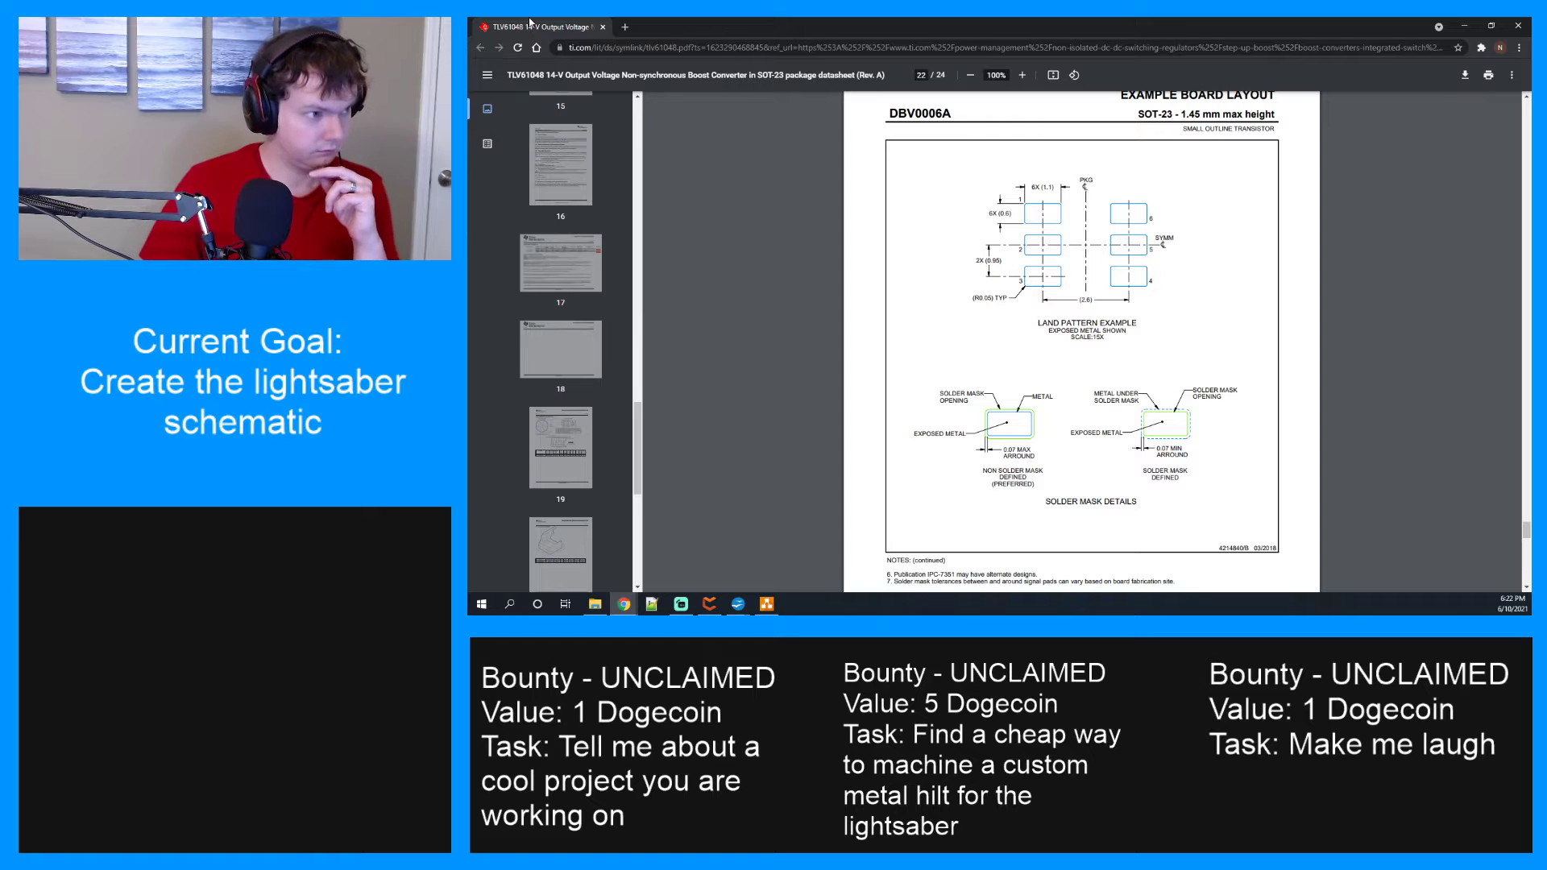
left_click_drag(561, 29, 1531, 299)
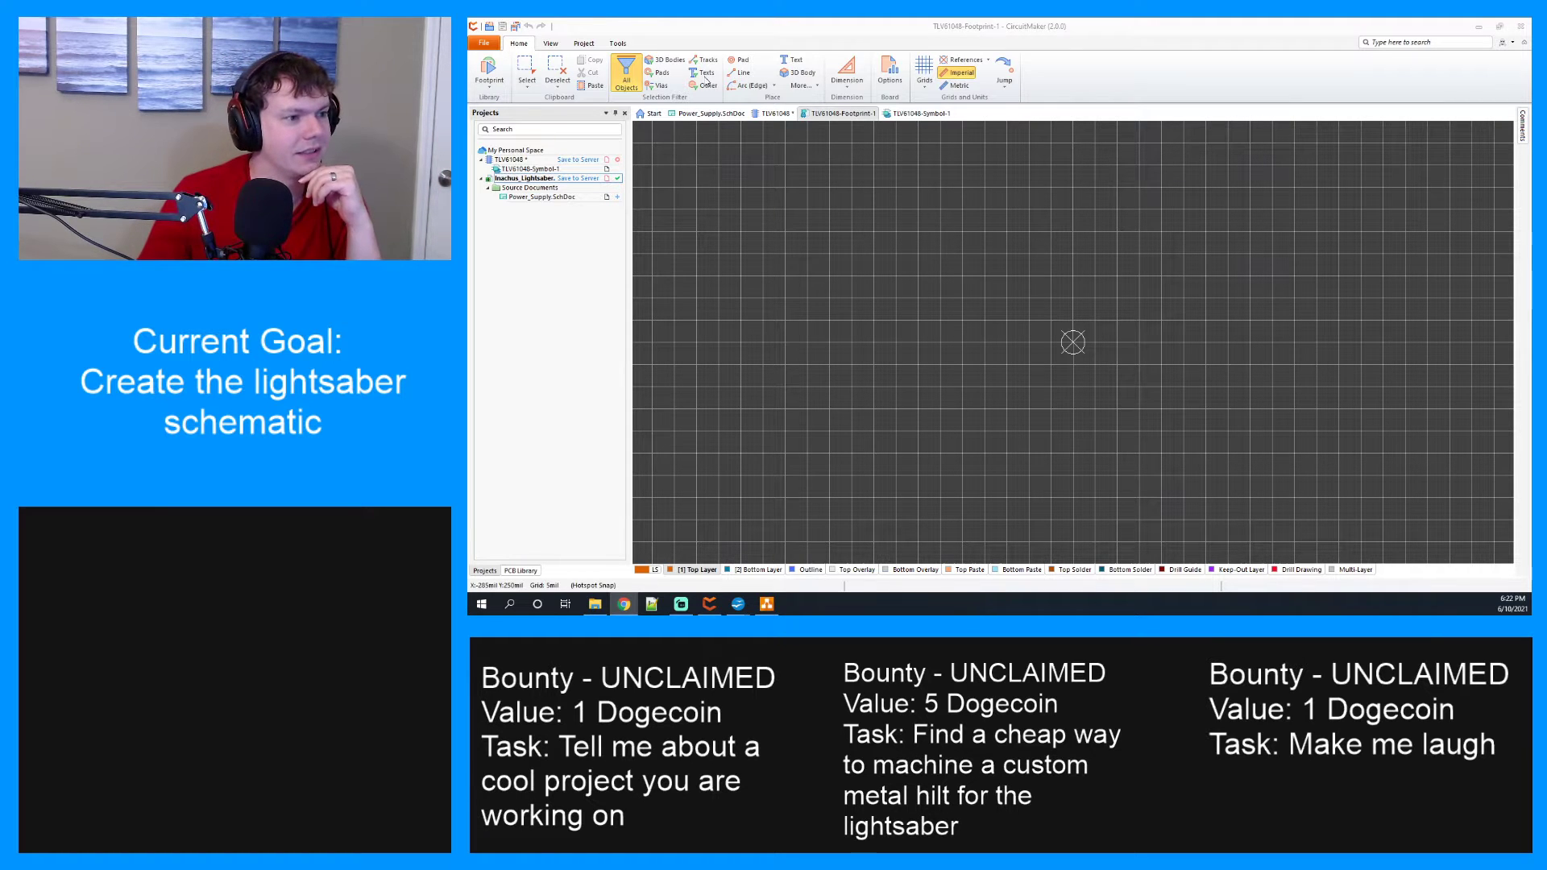
left_click(661, 71)
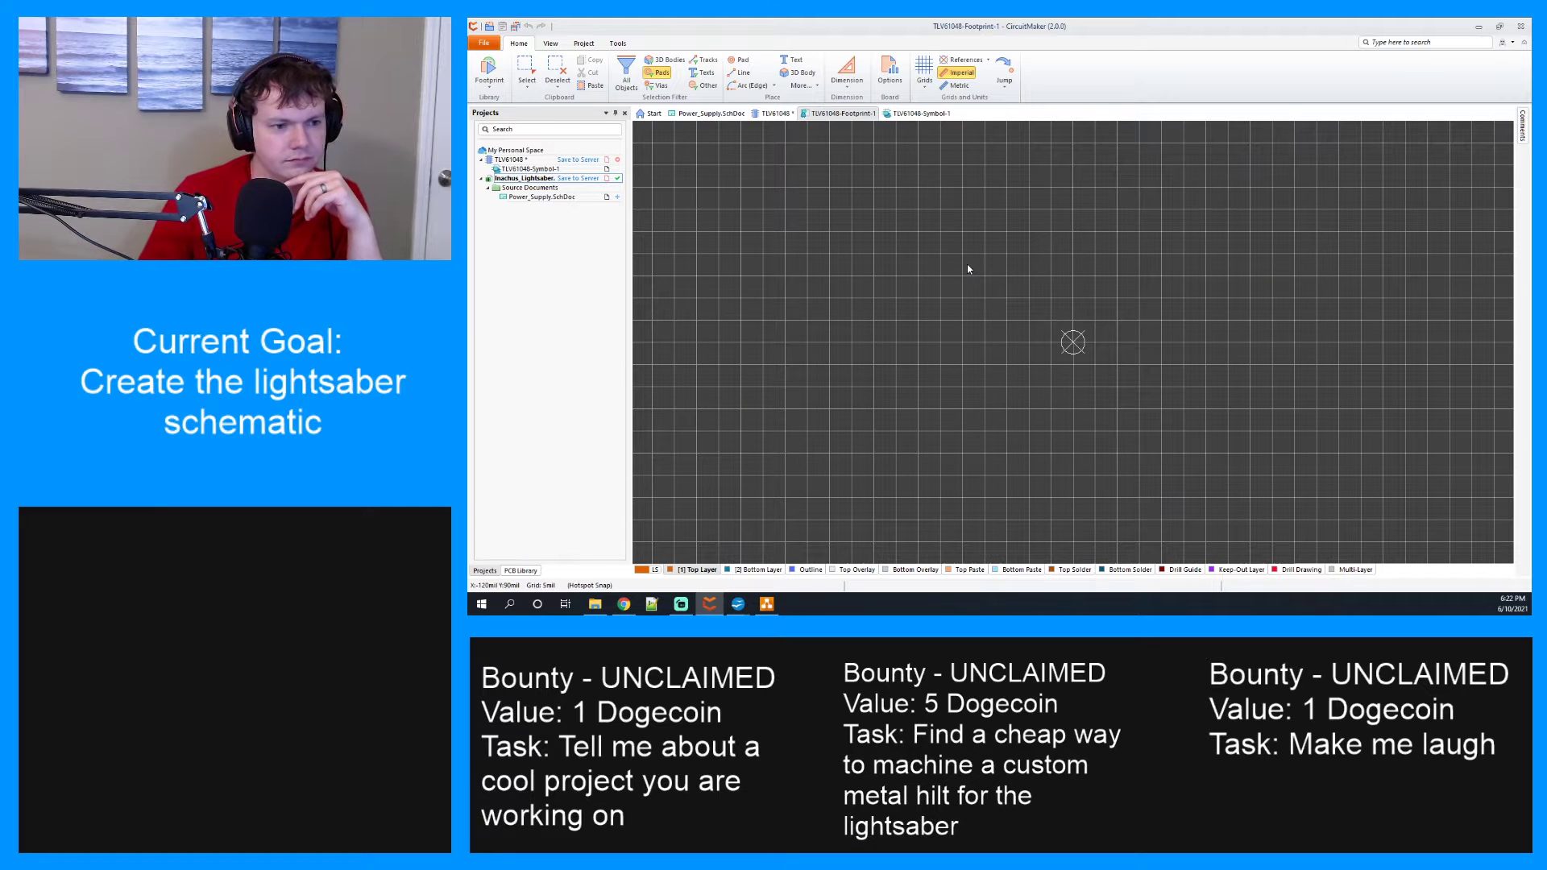
left_click_drag(967, 265, 1046, 312)
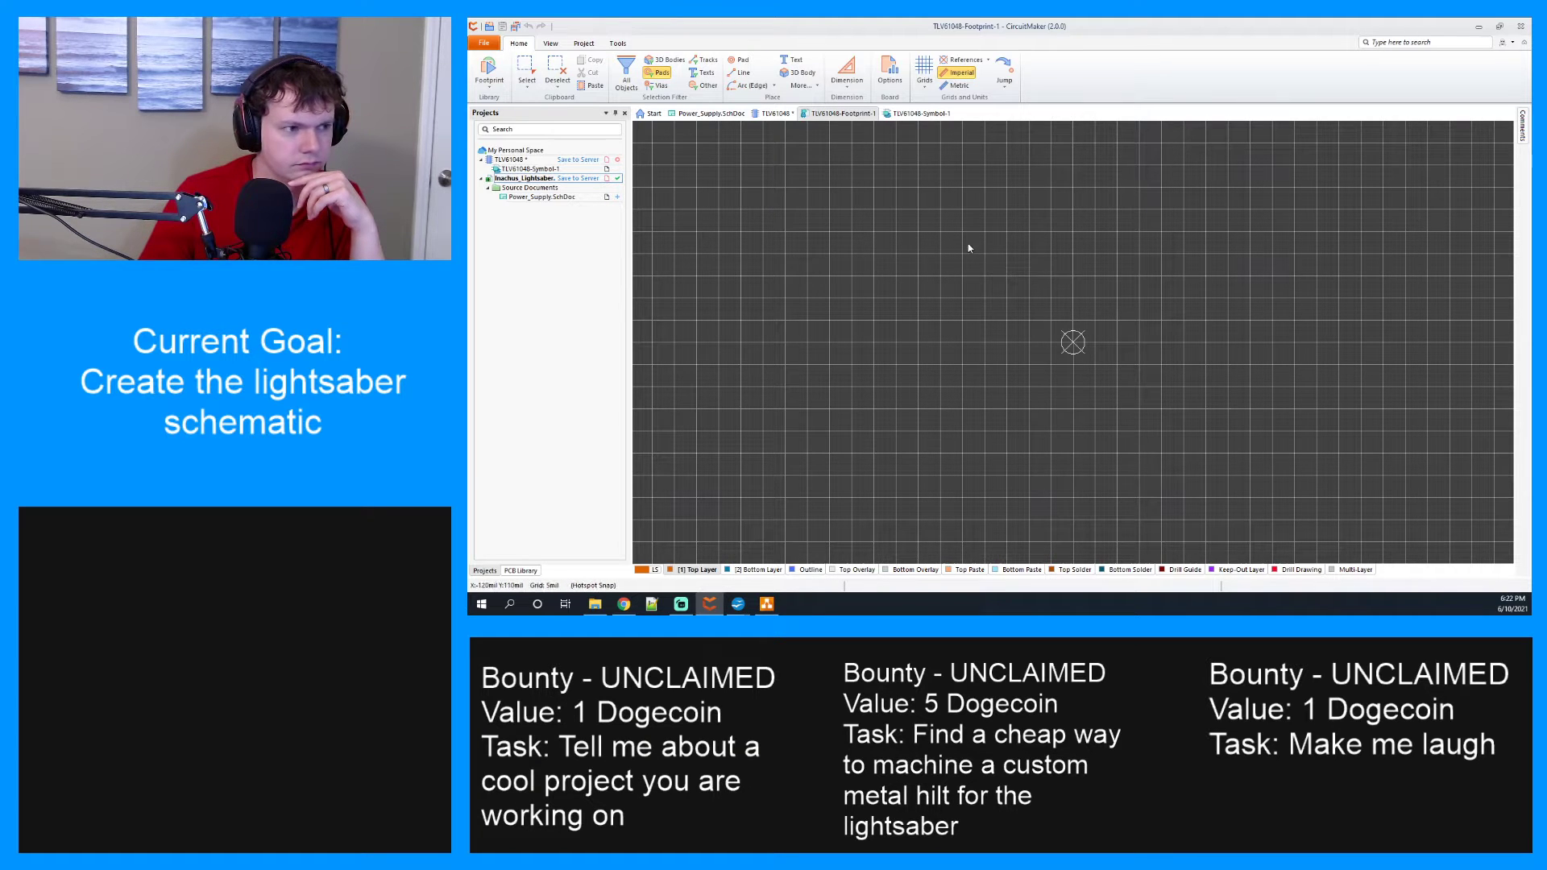
left_click_drag(967, 244, 1055, 311)
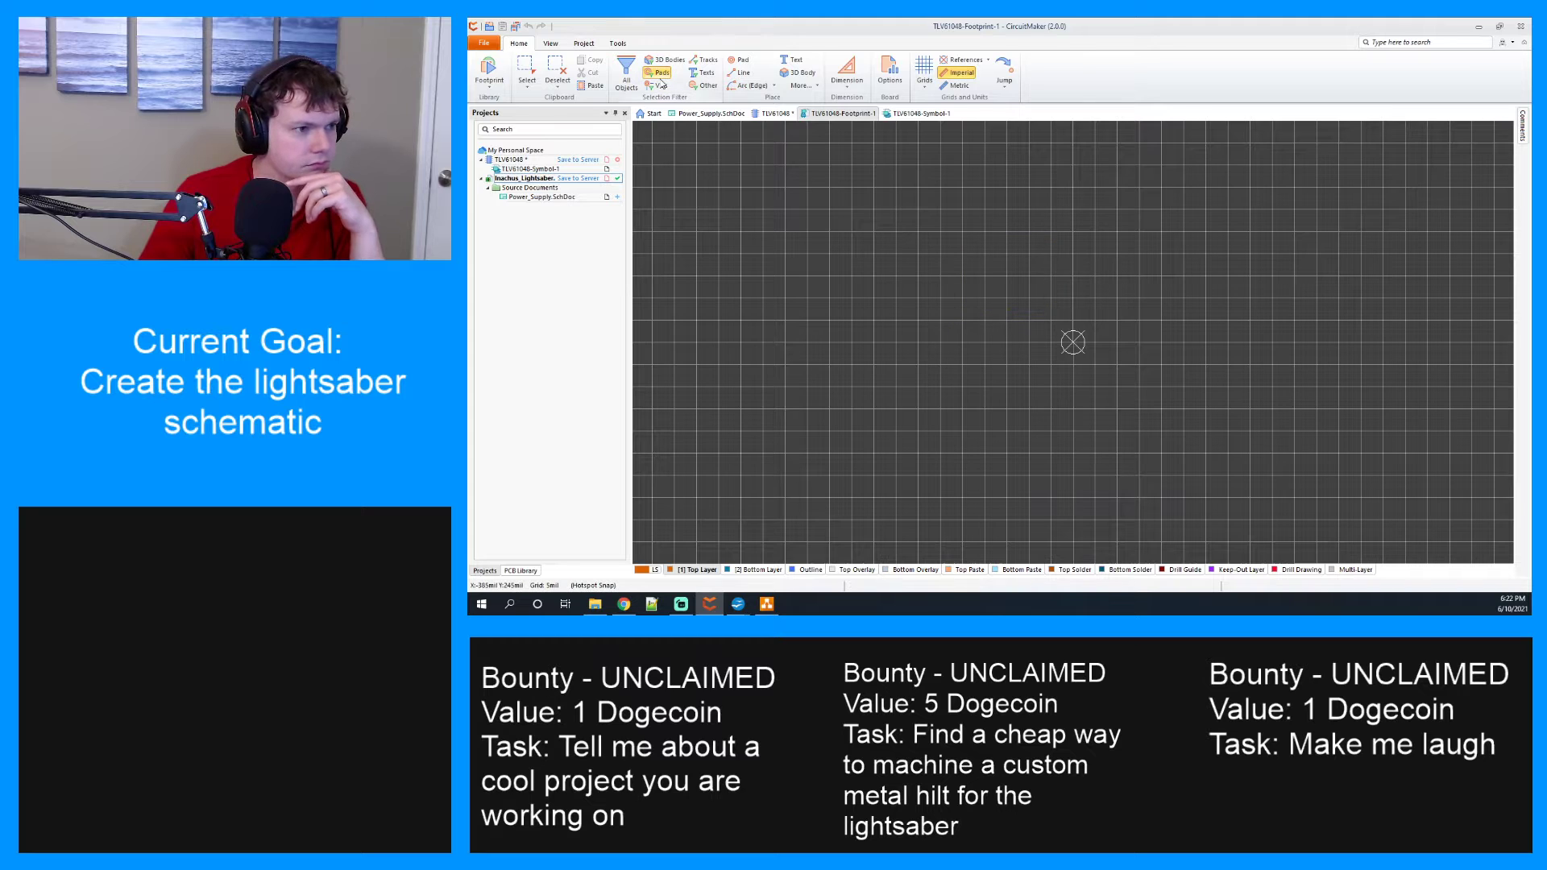
left_click(634, 76)
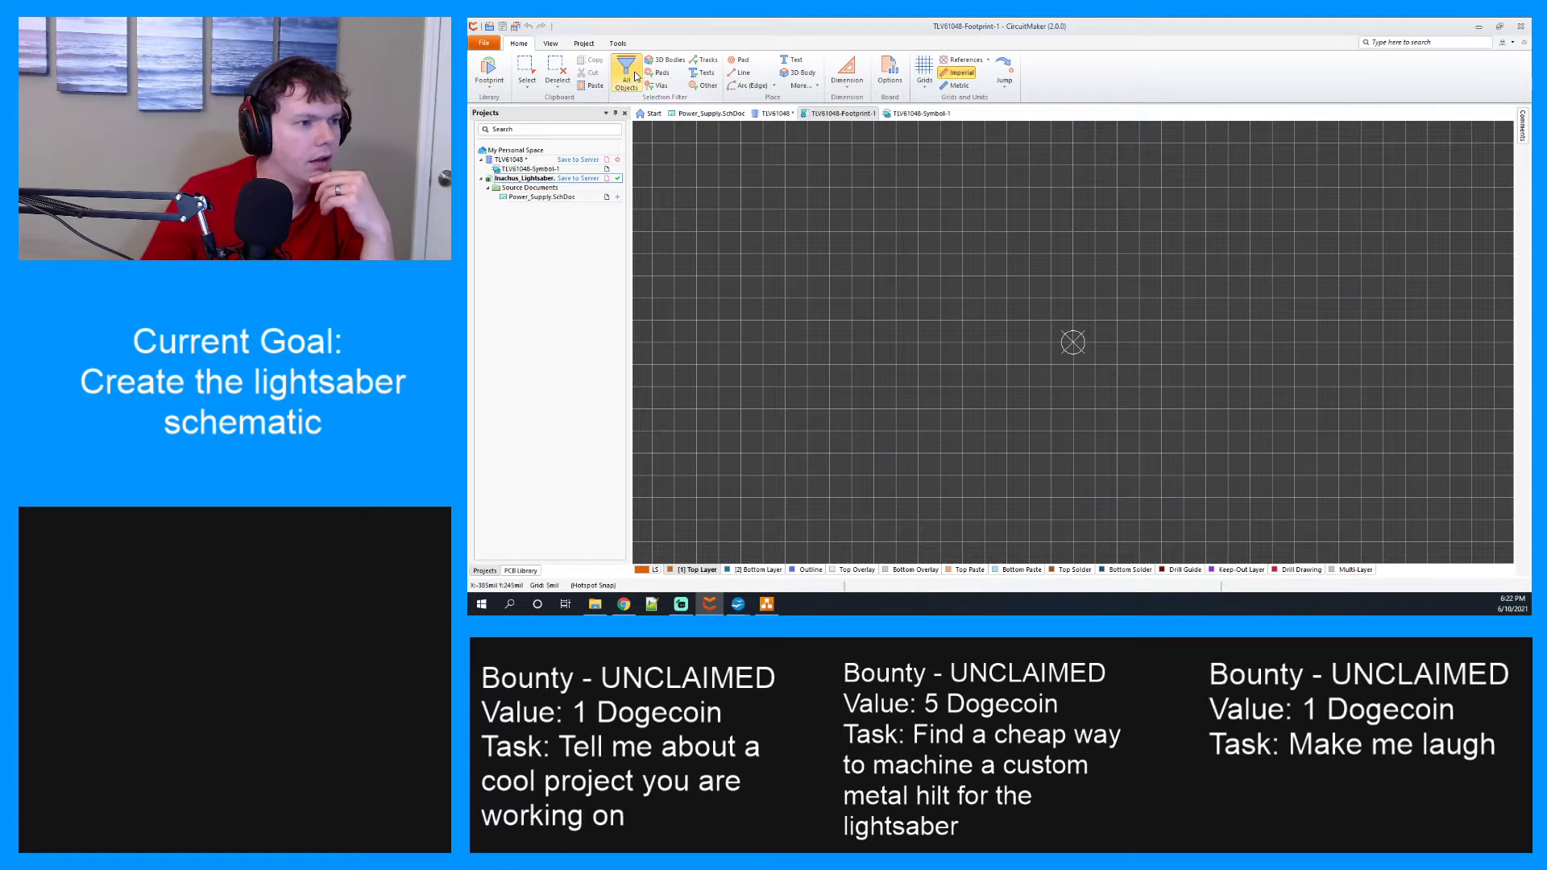
Place a single pad above and to the left of the footprint origin, at about X -105 mil, Y 75 mil.
left_click(743, 61)
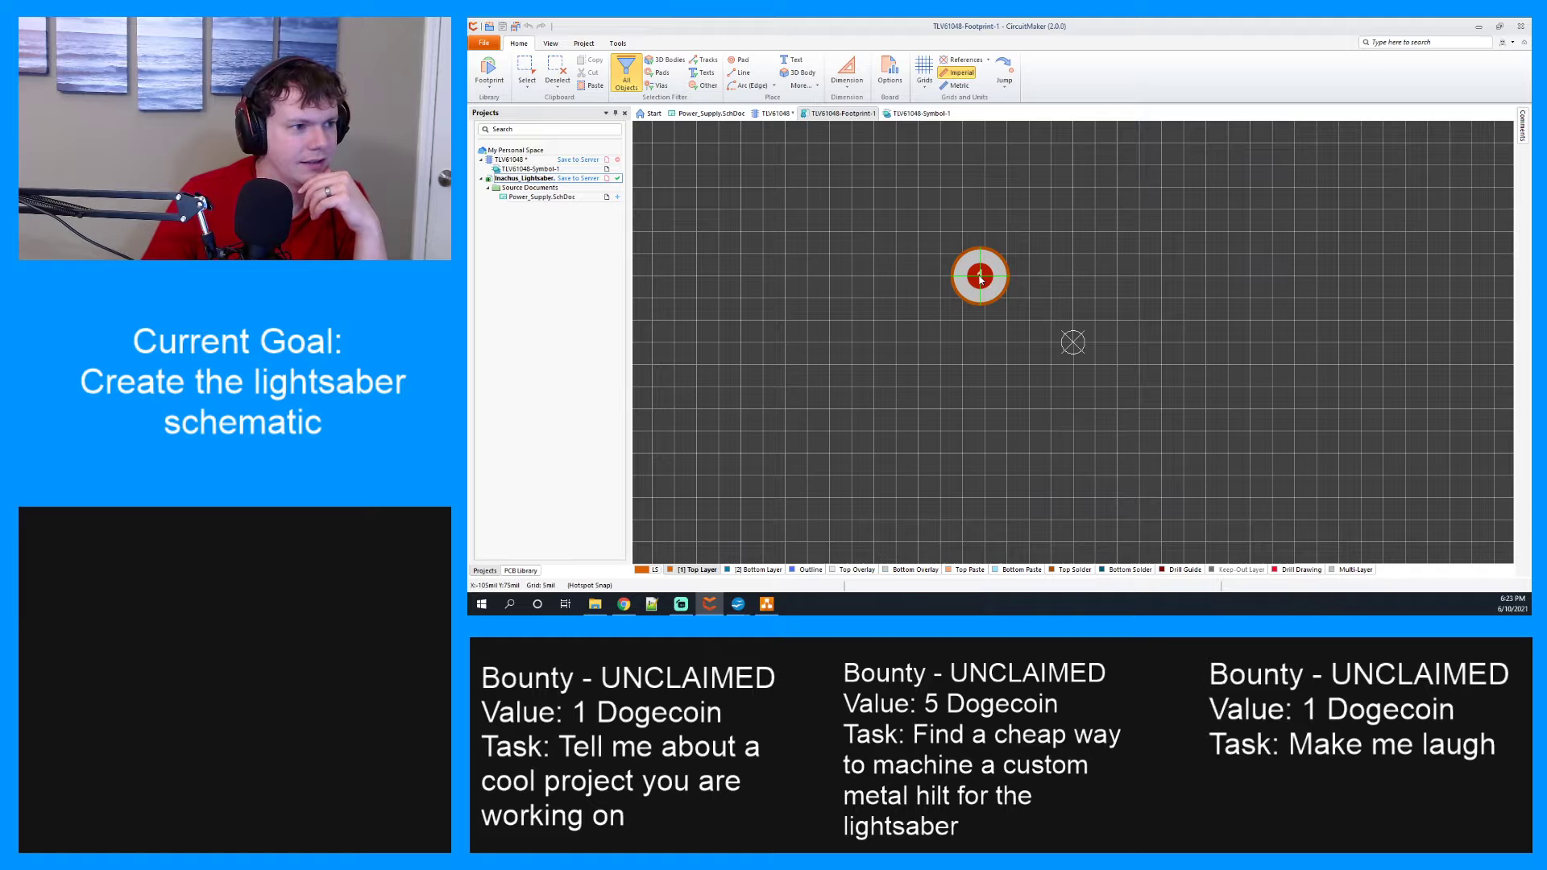
left_click(980, 277)
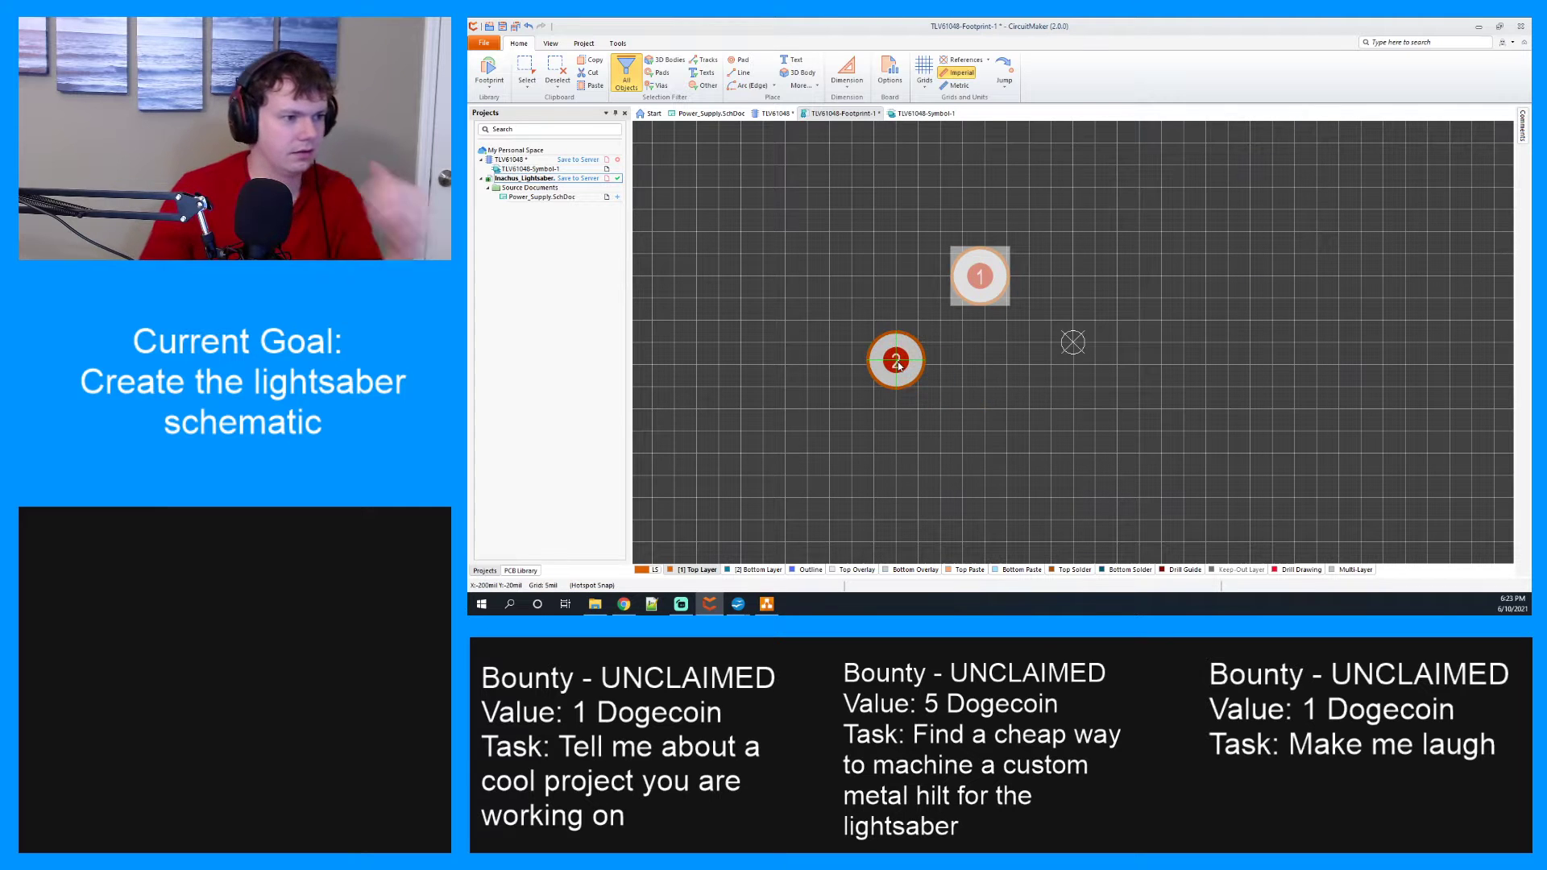
right_click(897, 362)
Set the placed pad's layer to Top Solder.
right_click(984, 281)
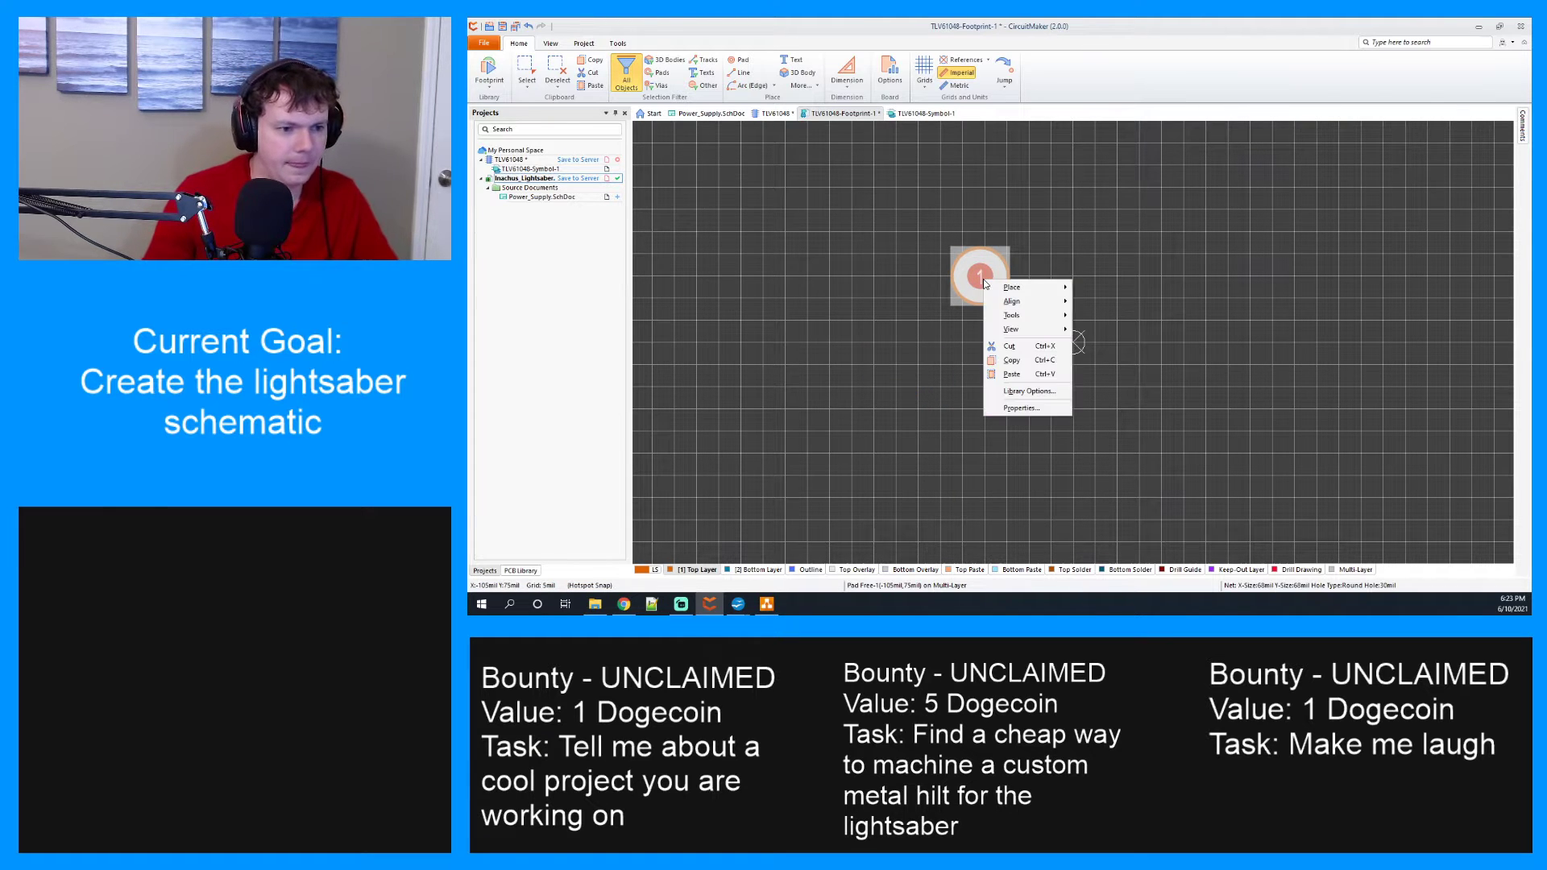
left_click(1021, 408)
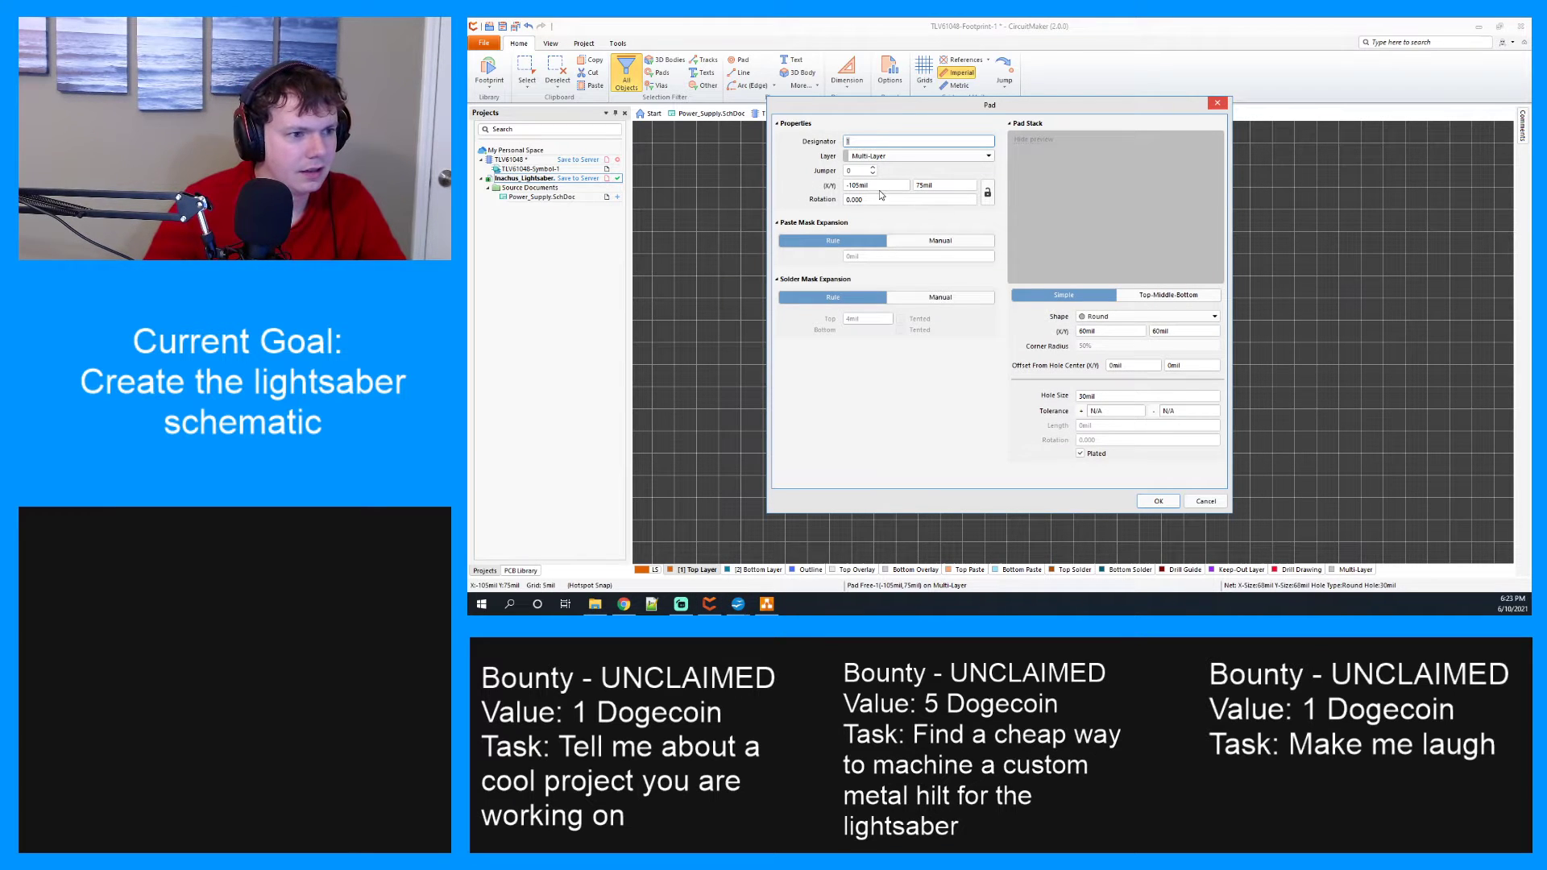
left_click(904, 157)
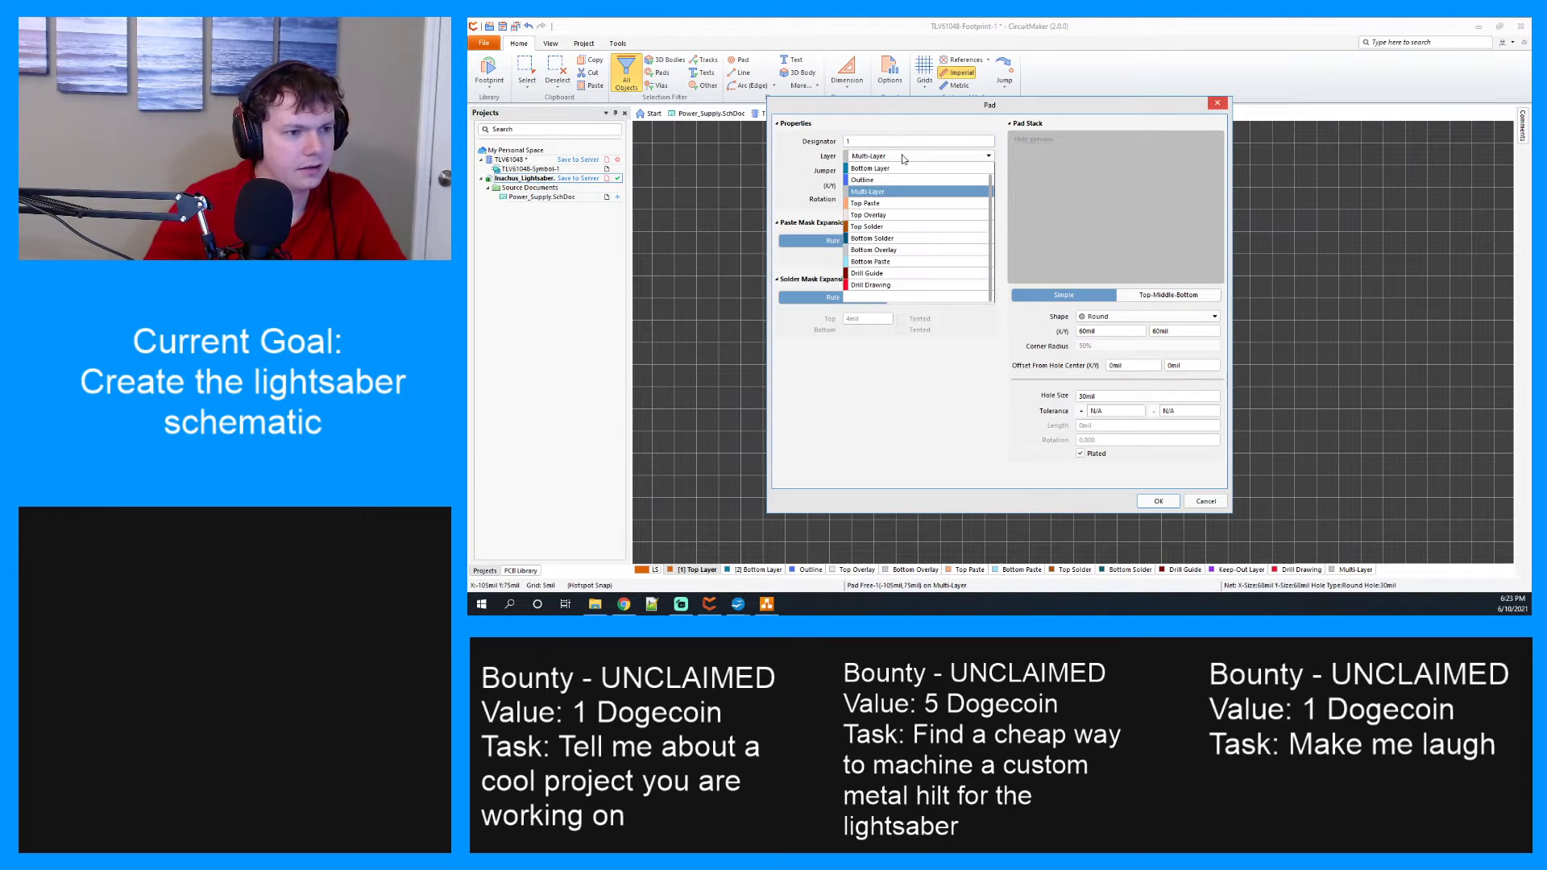
left_click(899, 229)
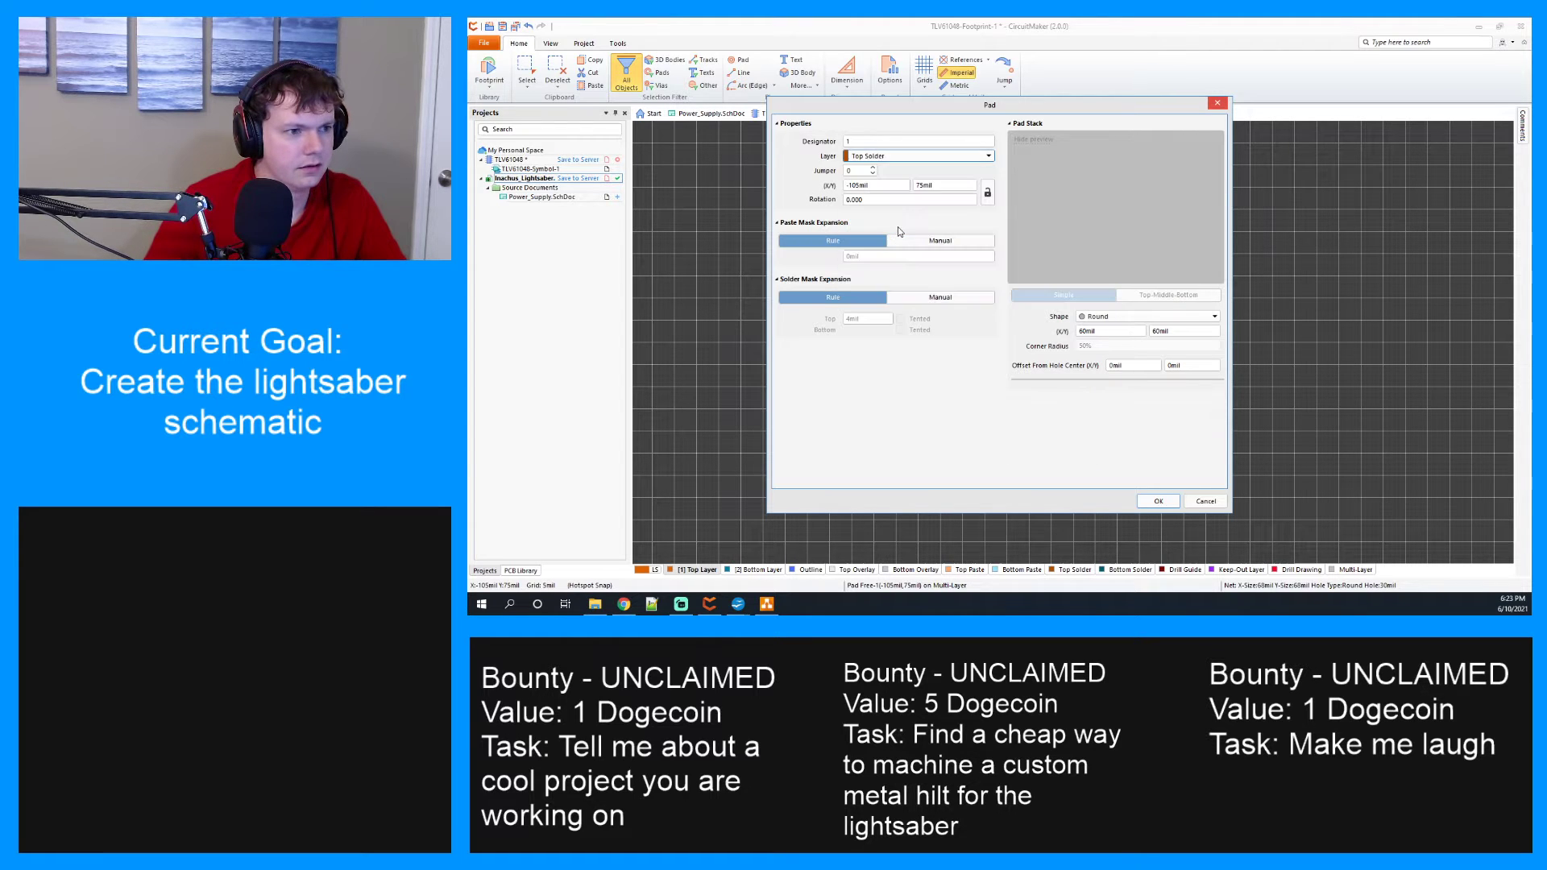
left_click(1164, 500)
Change the pad's shape to Rectangular and assign it to the Top Layer.
right_click(974, 266)
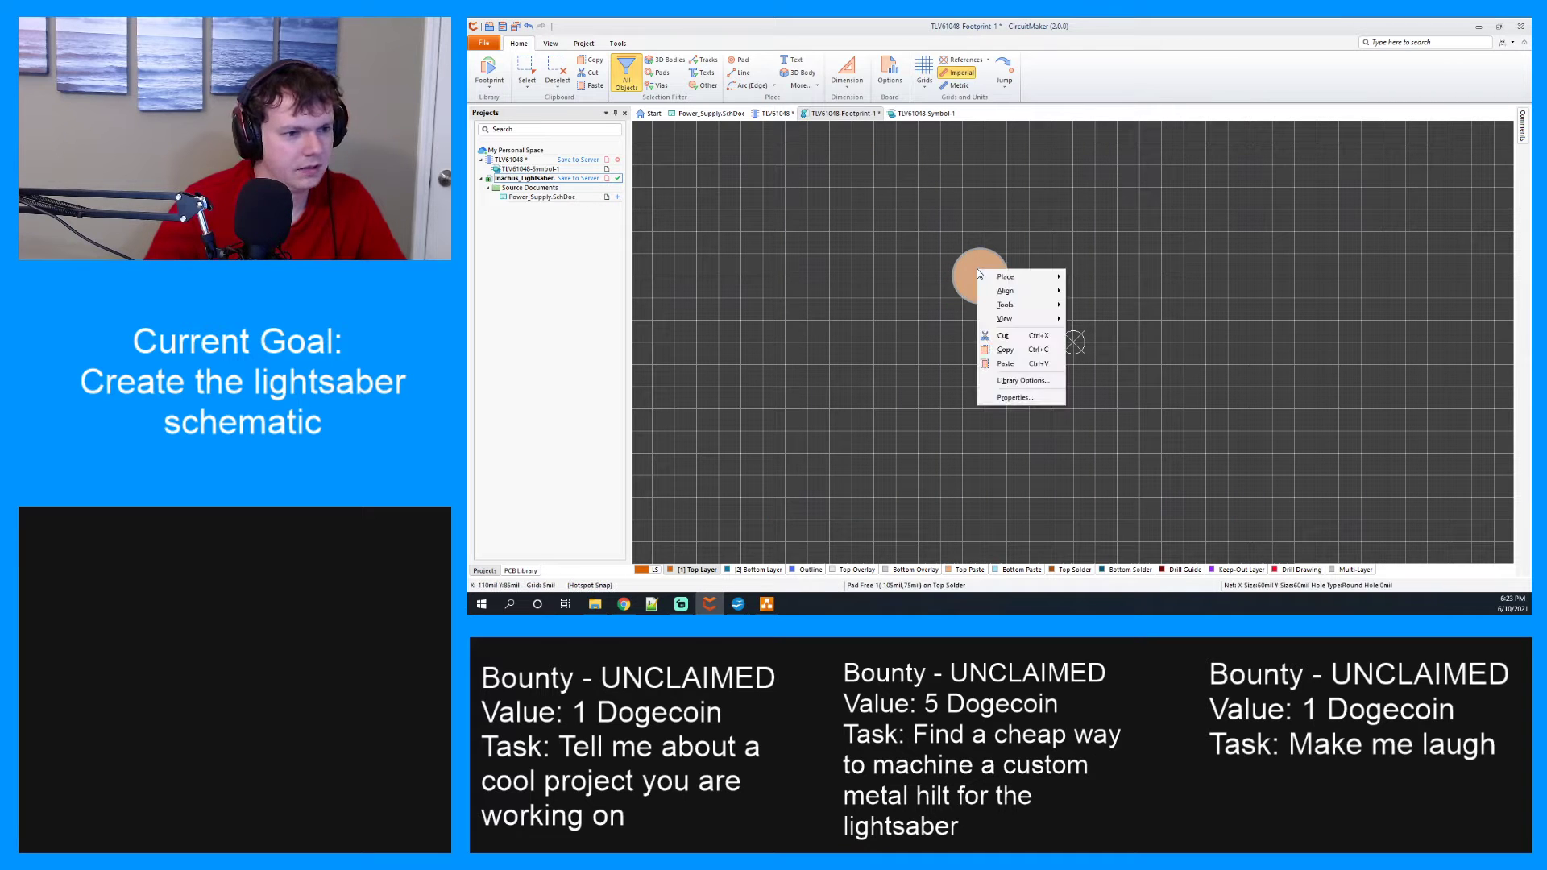
left_click(1037, 397)
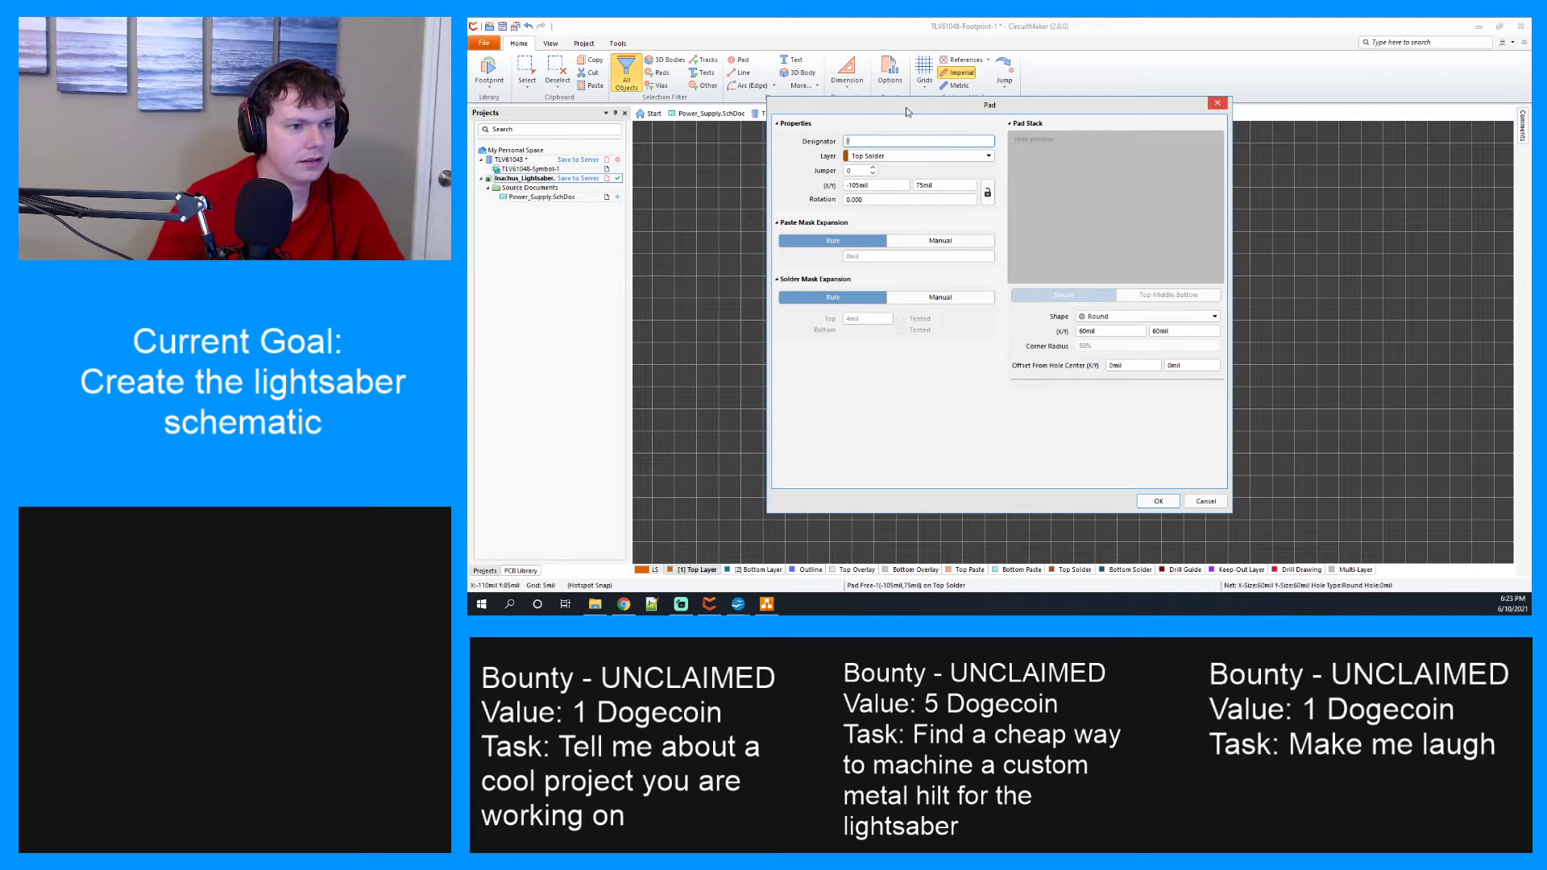
left_click_drag(905, 107, 1075, 142)
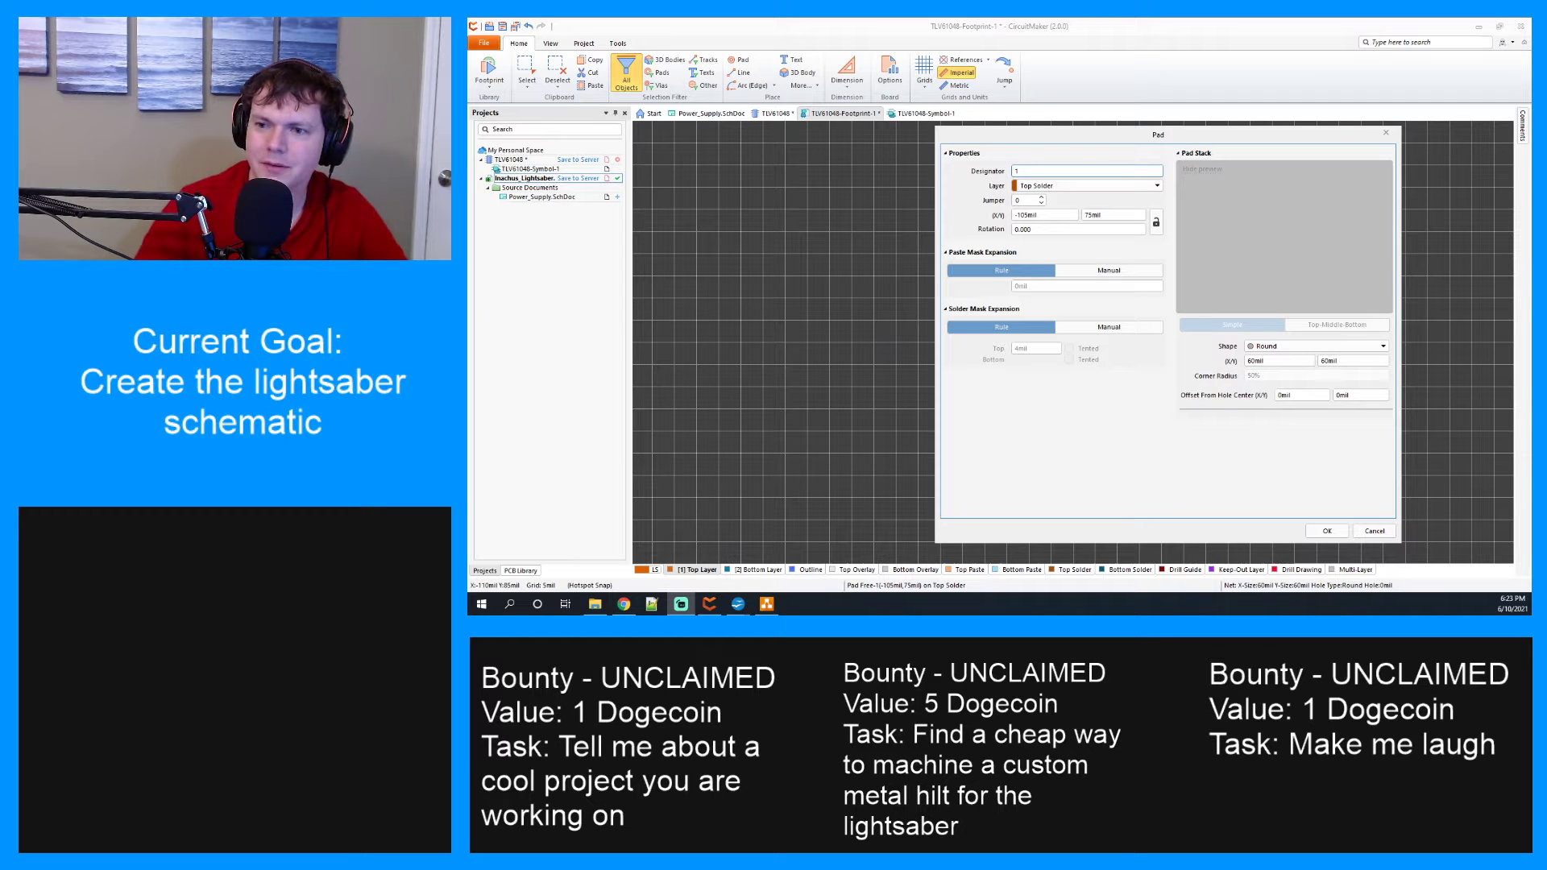
key("alt+Tab")
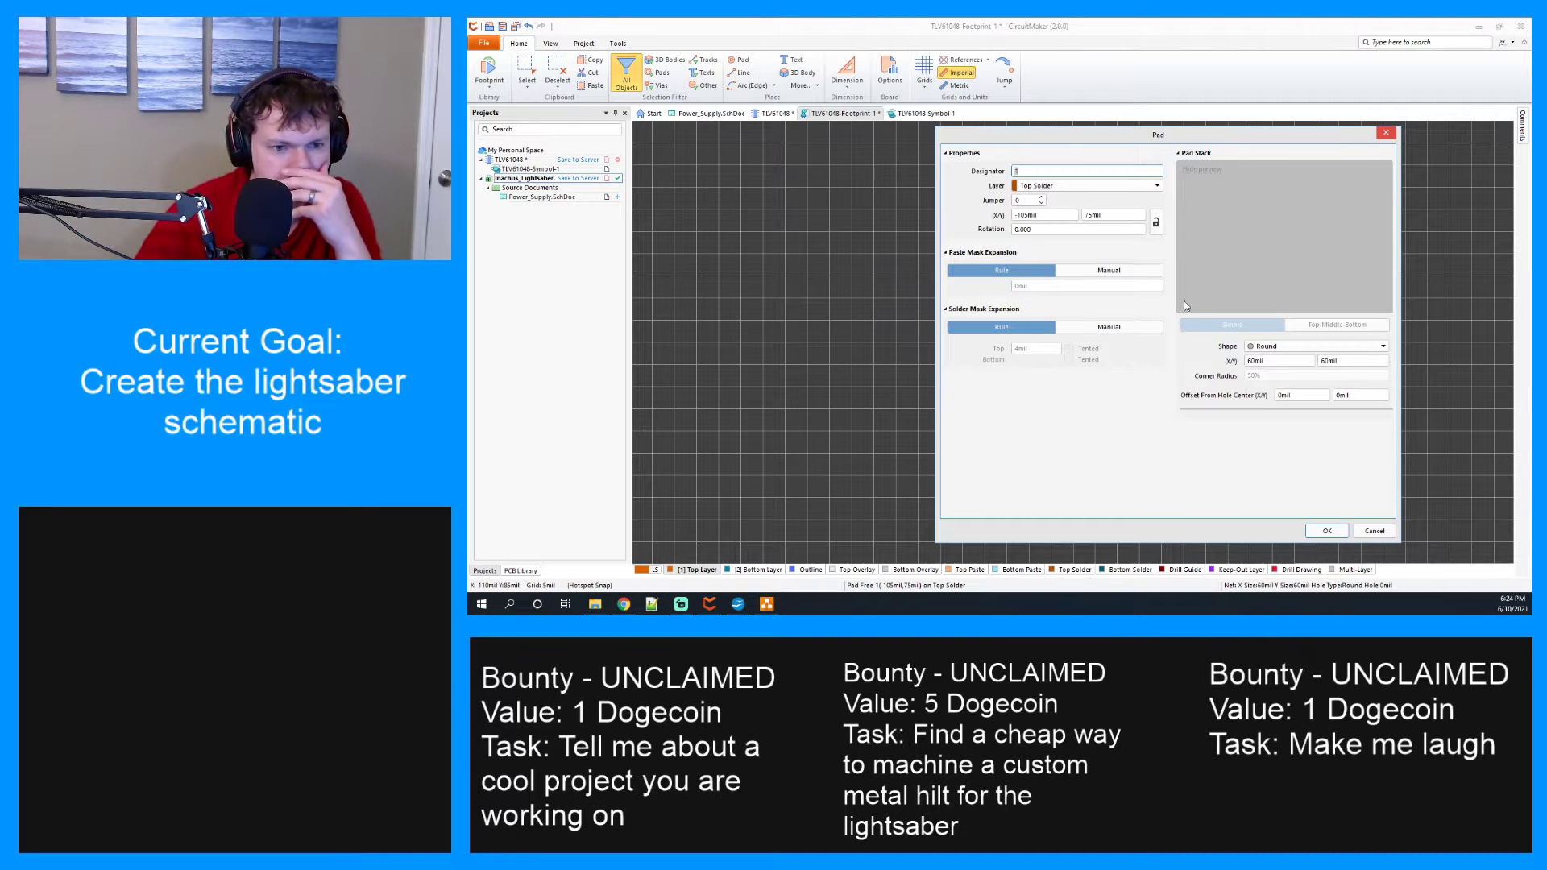
left_click(1298, 350)
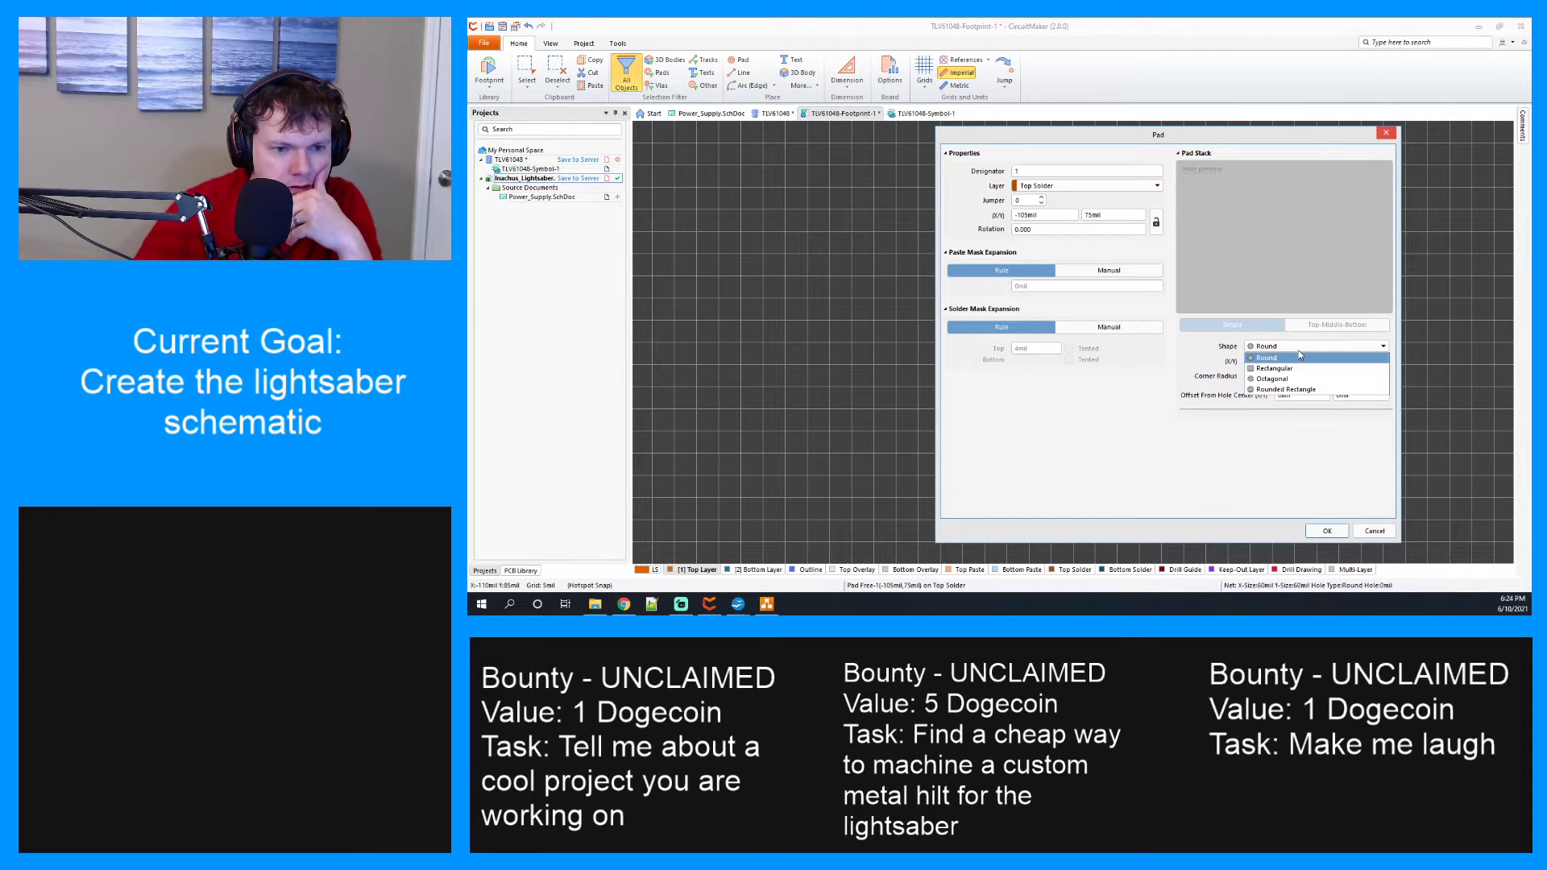
left_click(1288, 375)
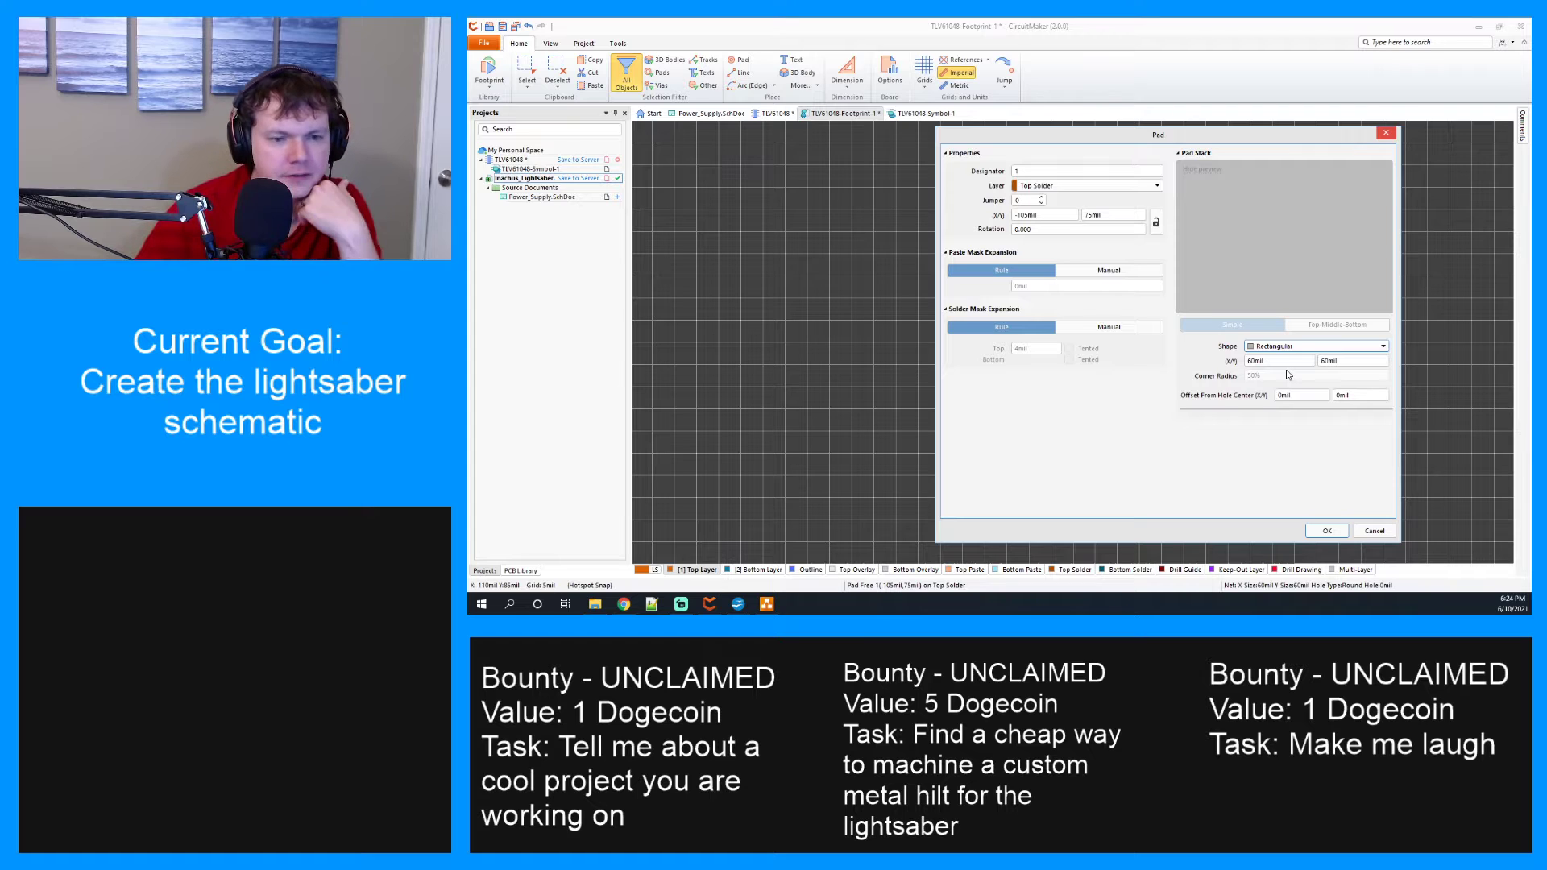
left_click(1046, 190)
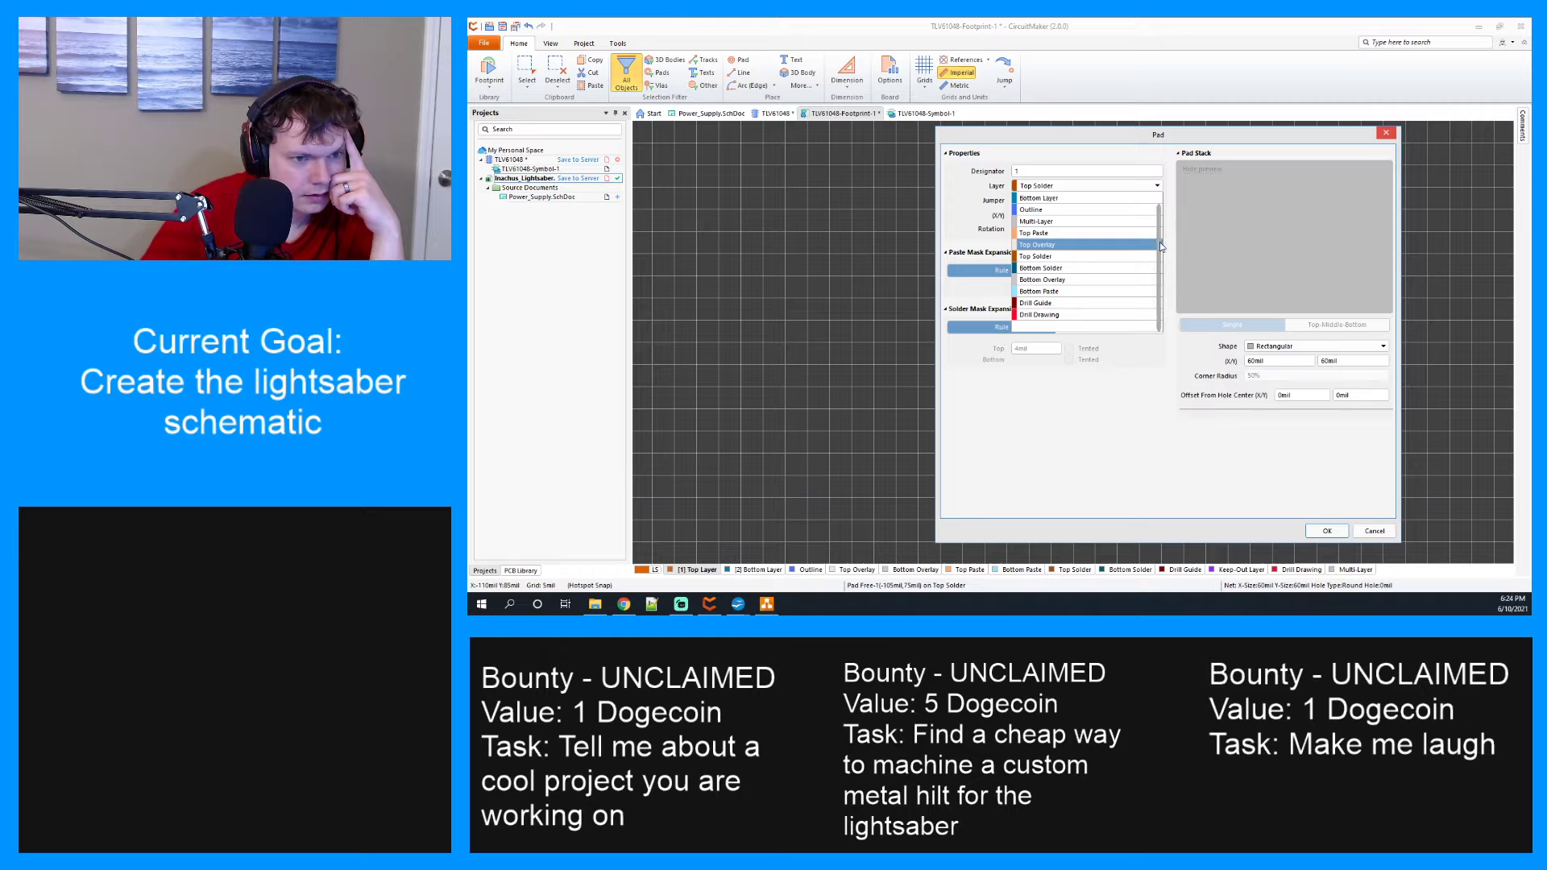
left_click_drag(1159, 242, 1161, 236)
left_click(1108, 199)
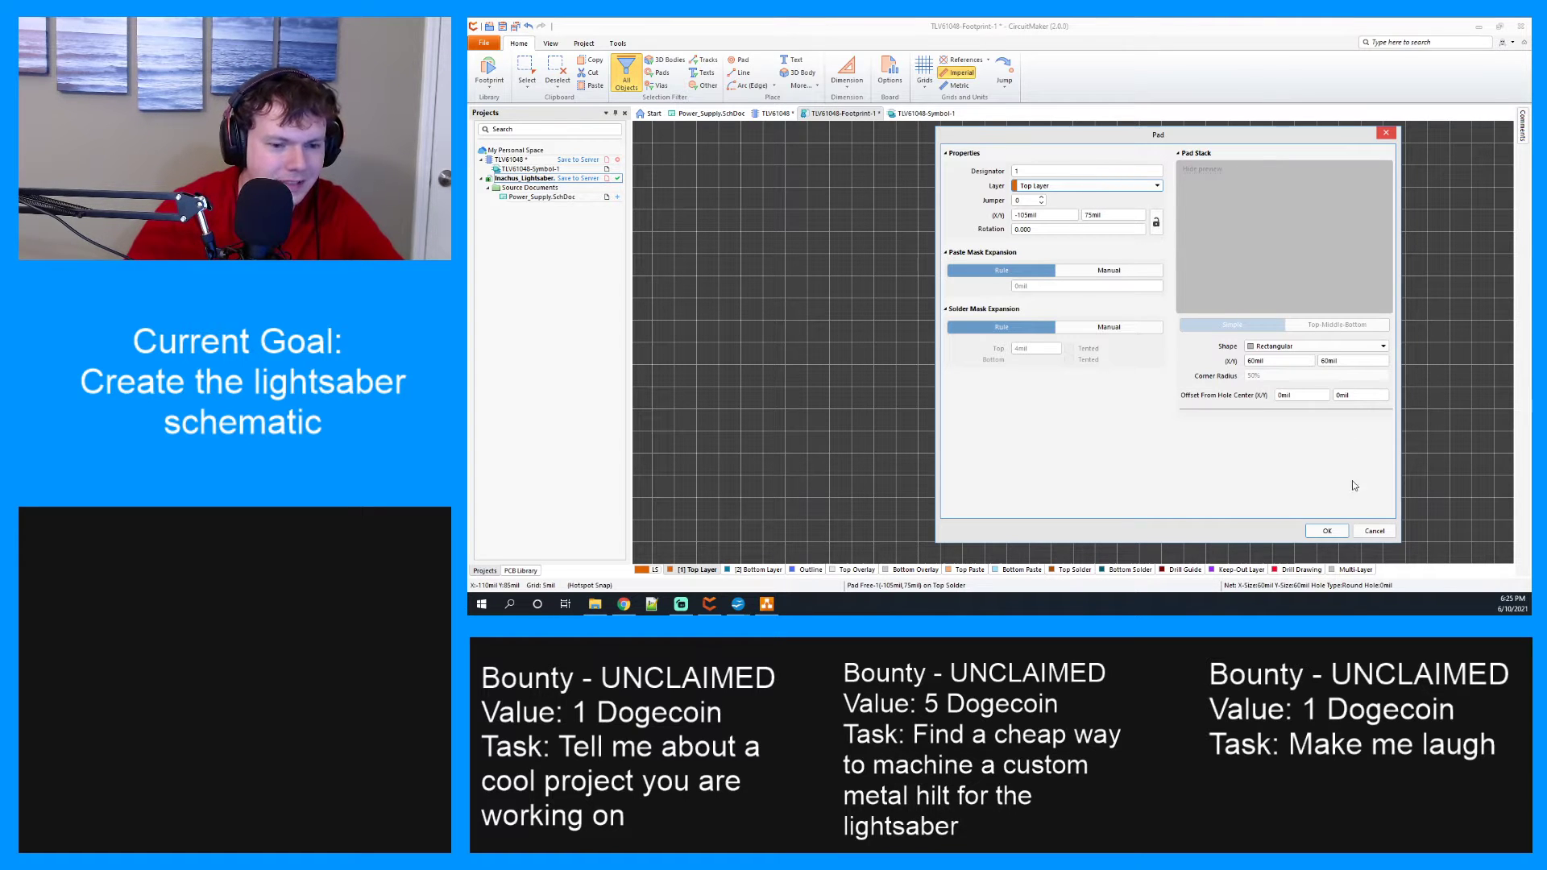
left_click(1375, 531)
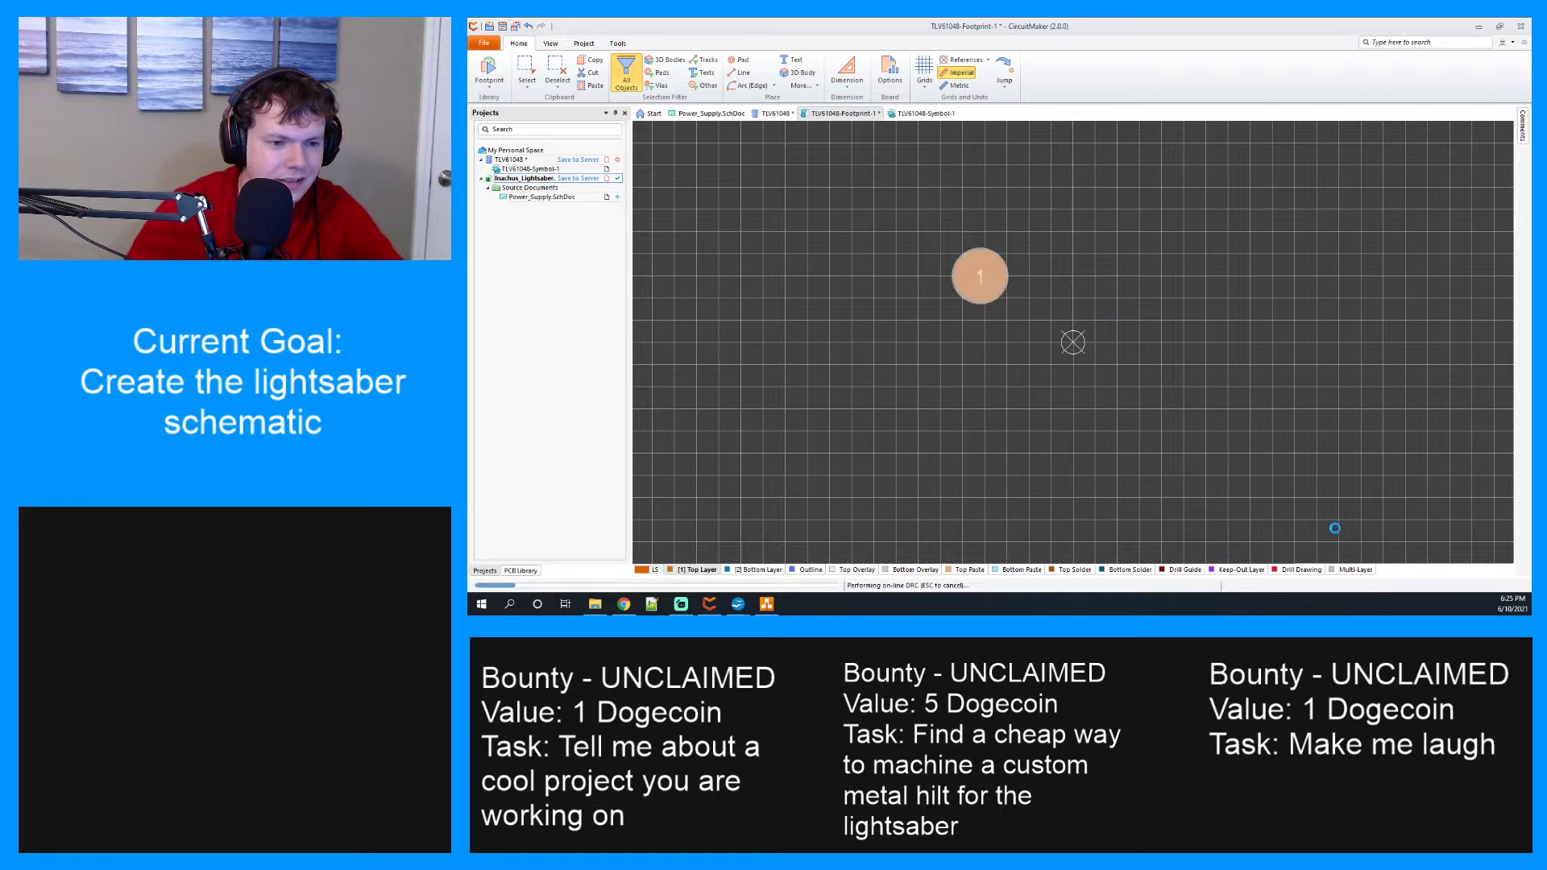
Switch the footprint's measurement units to metric.
left_click(582, 45)
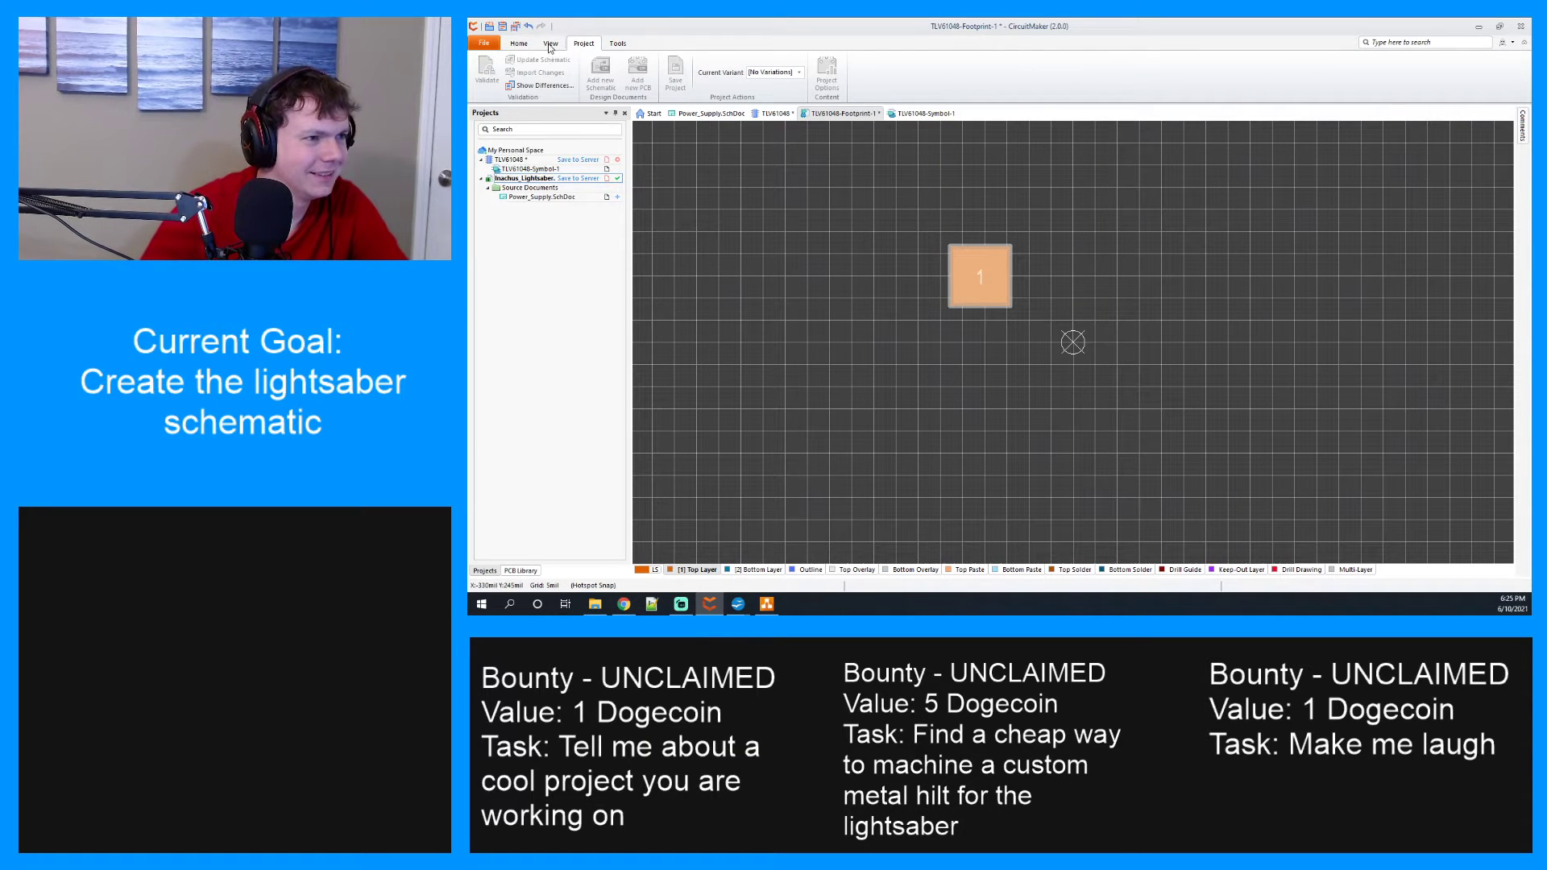
left_click(551, 45)
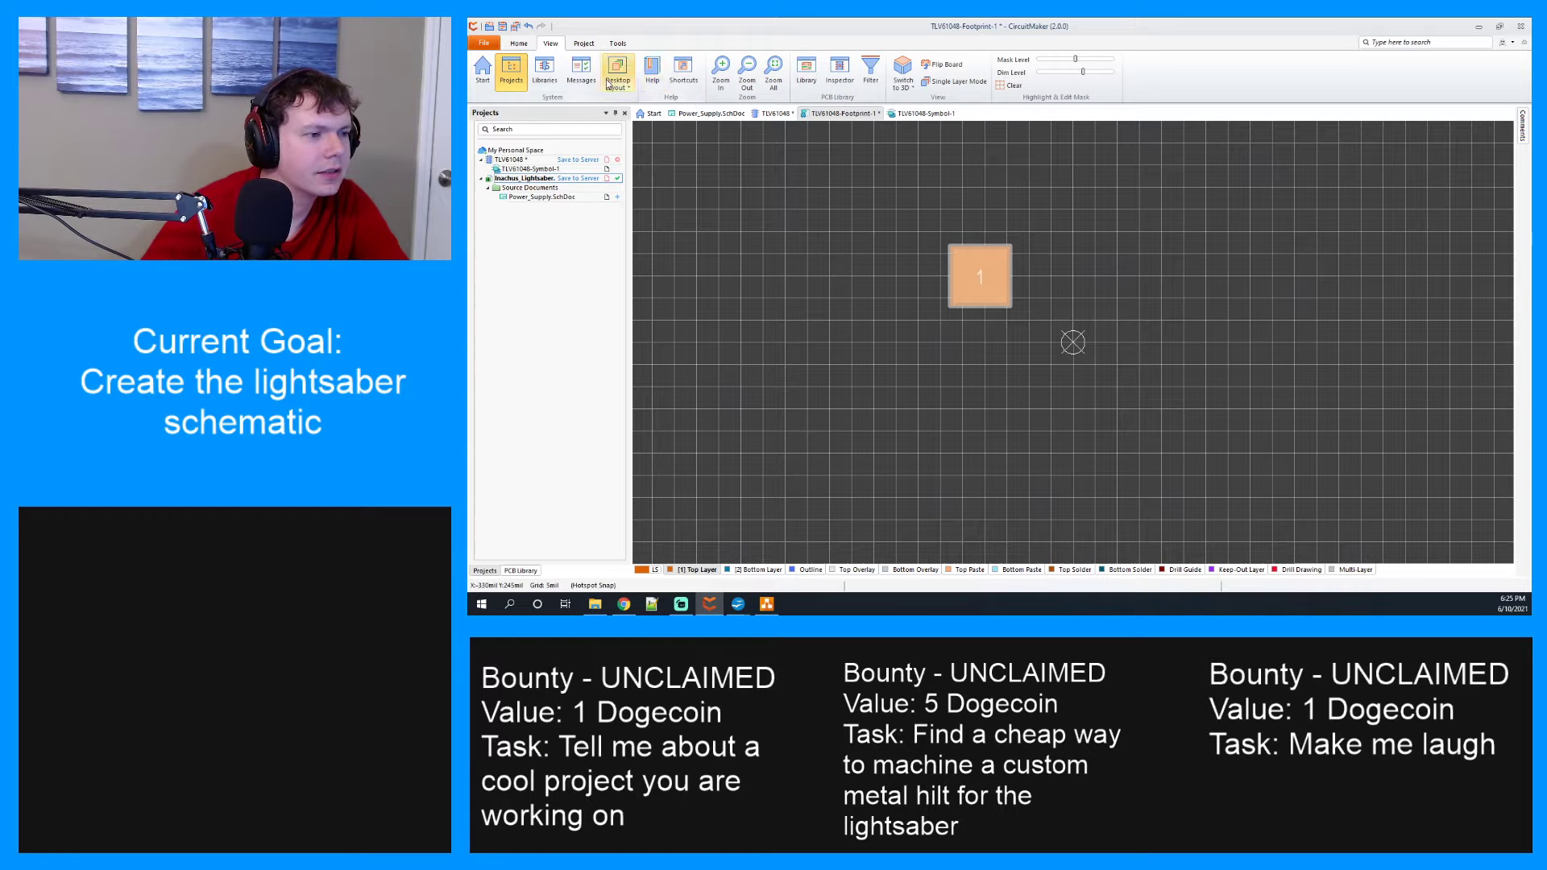
left_click(516, 42)
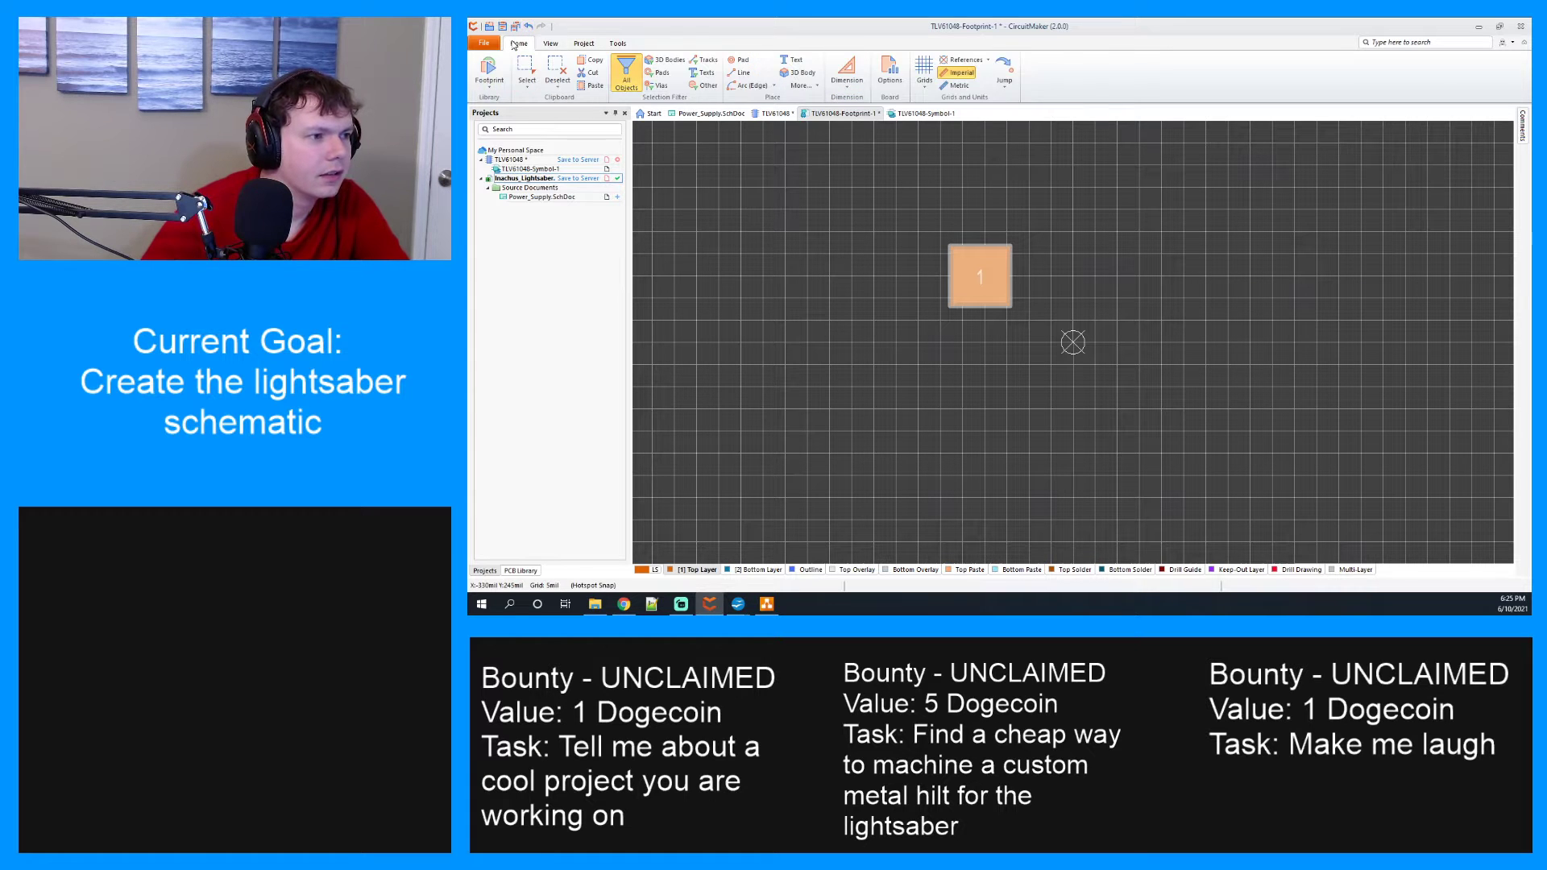
left_click(852, 91)
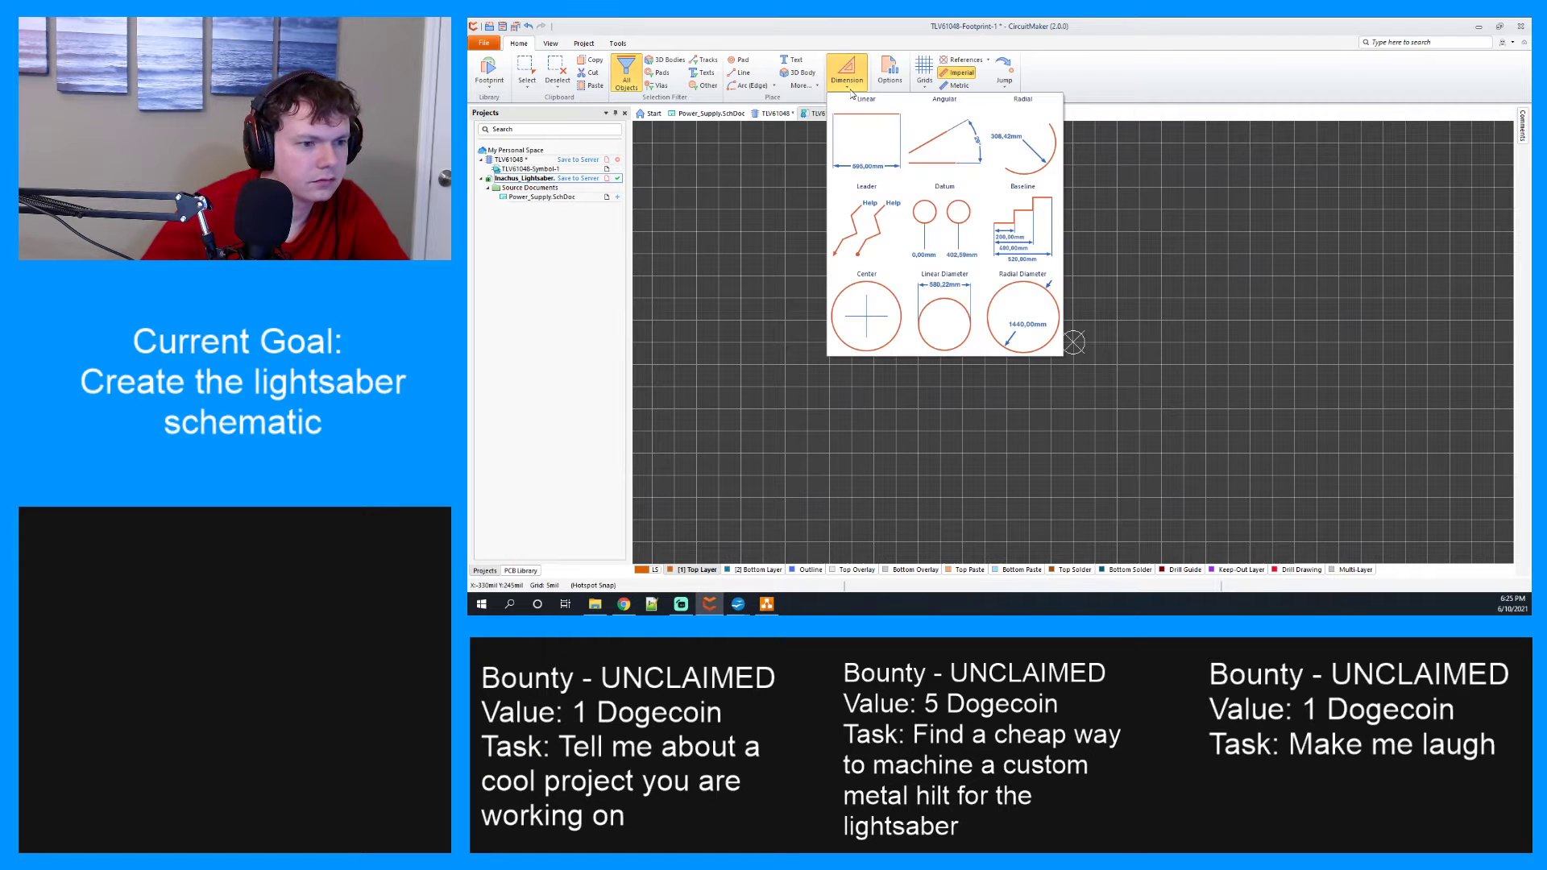
left_click(959, 85)
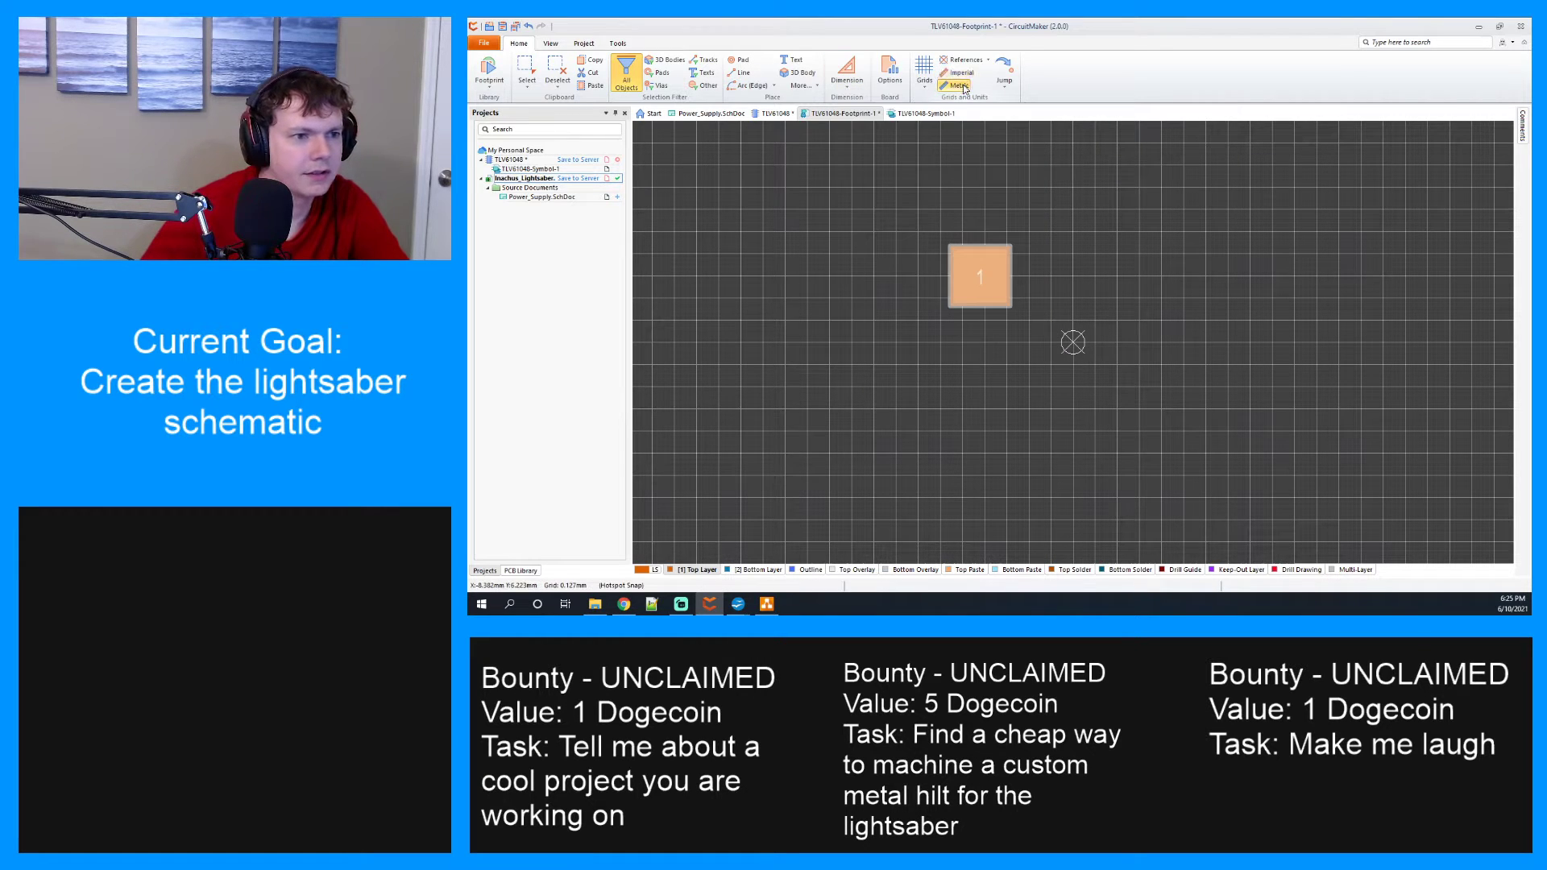
Set the pad's size to 1.1 mm in X by 0.6 mm in Y.
right_click(984, 307)
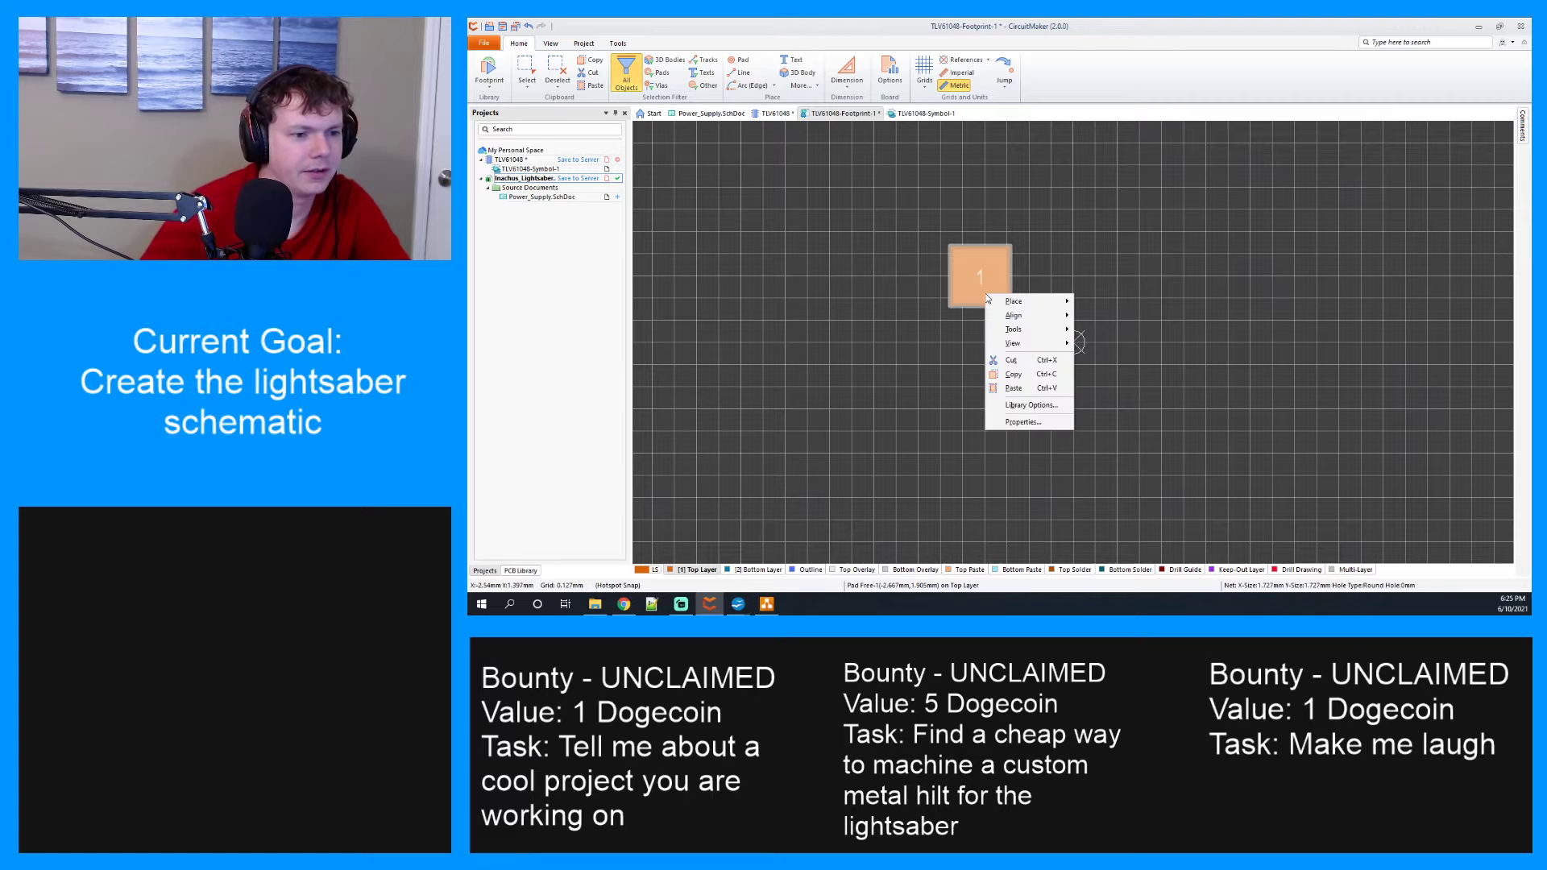
left_click(999, 419)
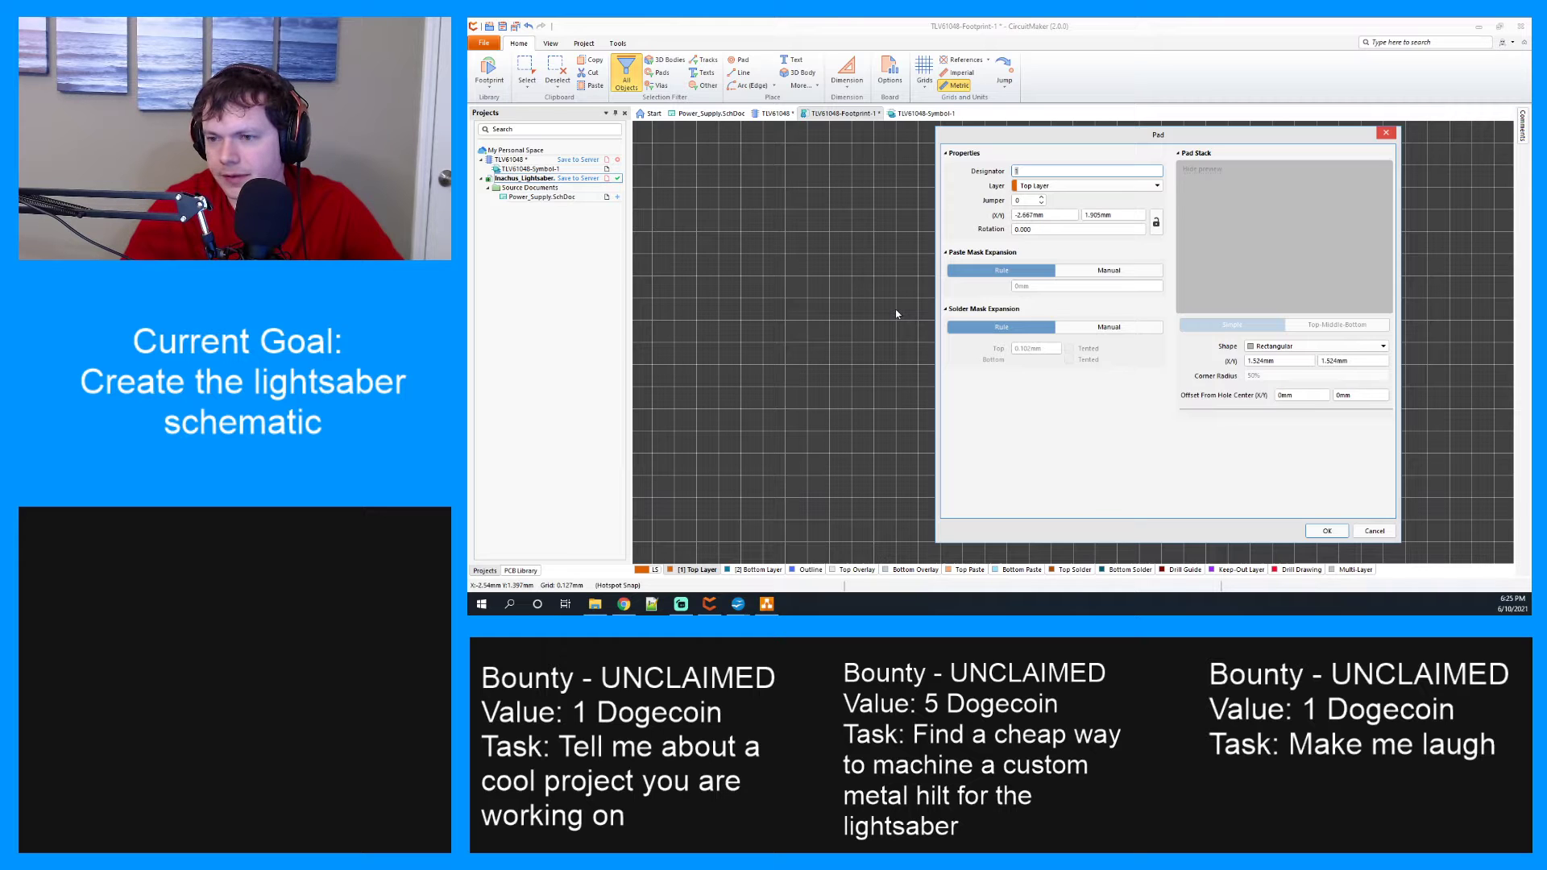
double_click(1266, 360)
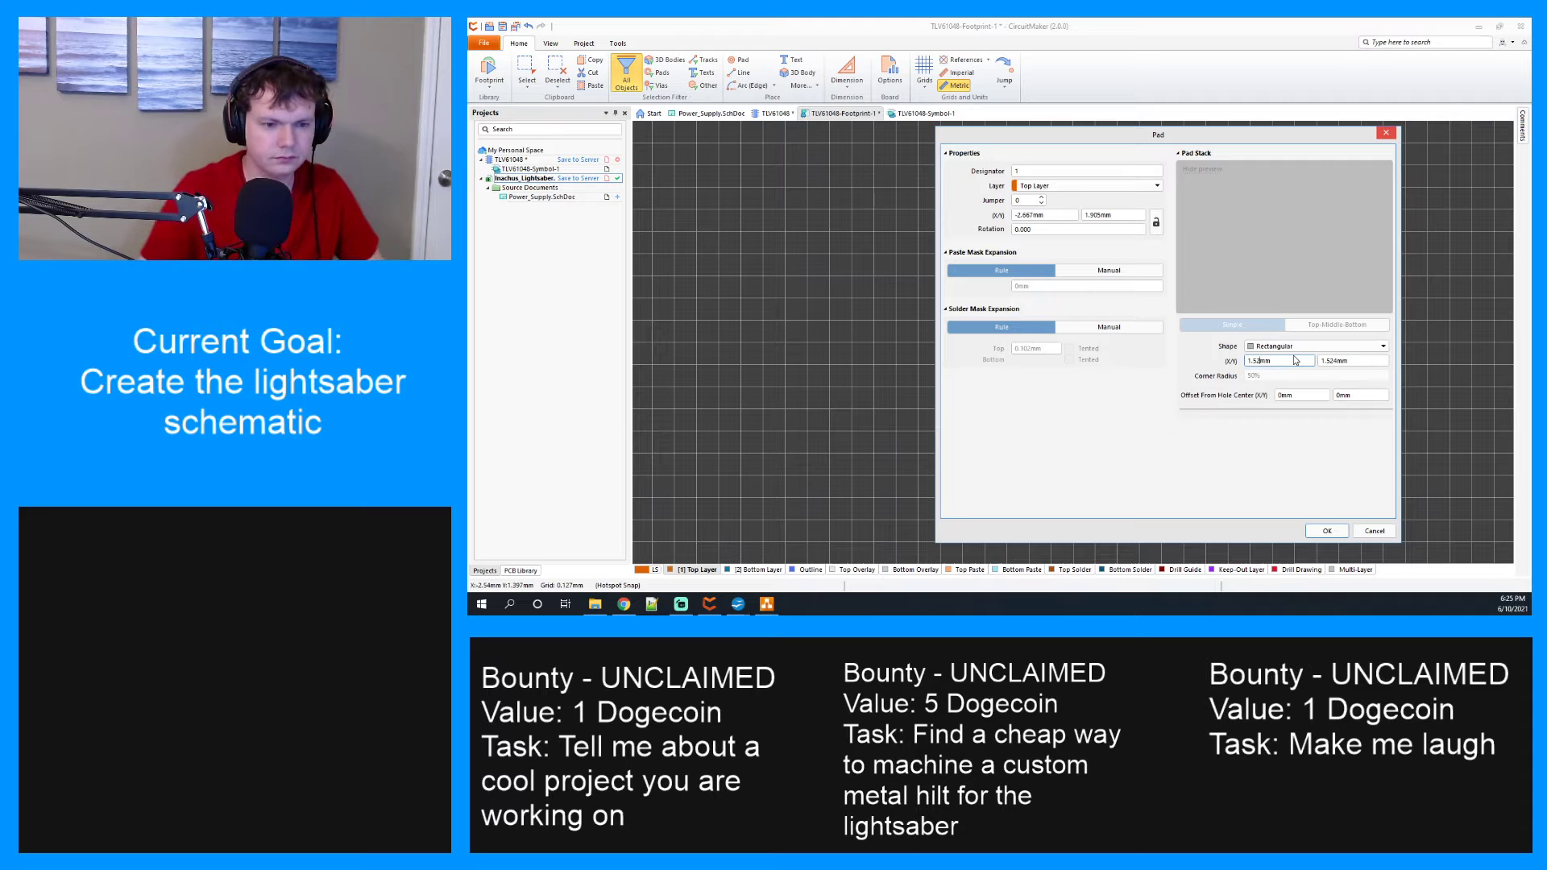
type("1.1")
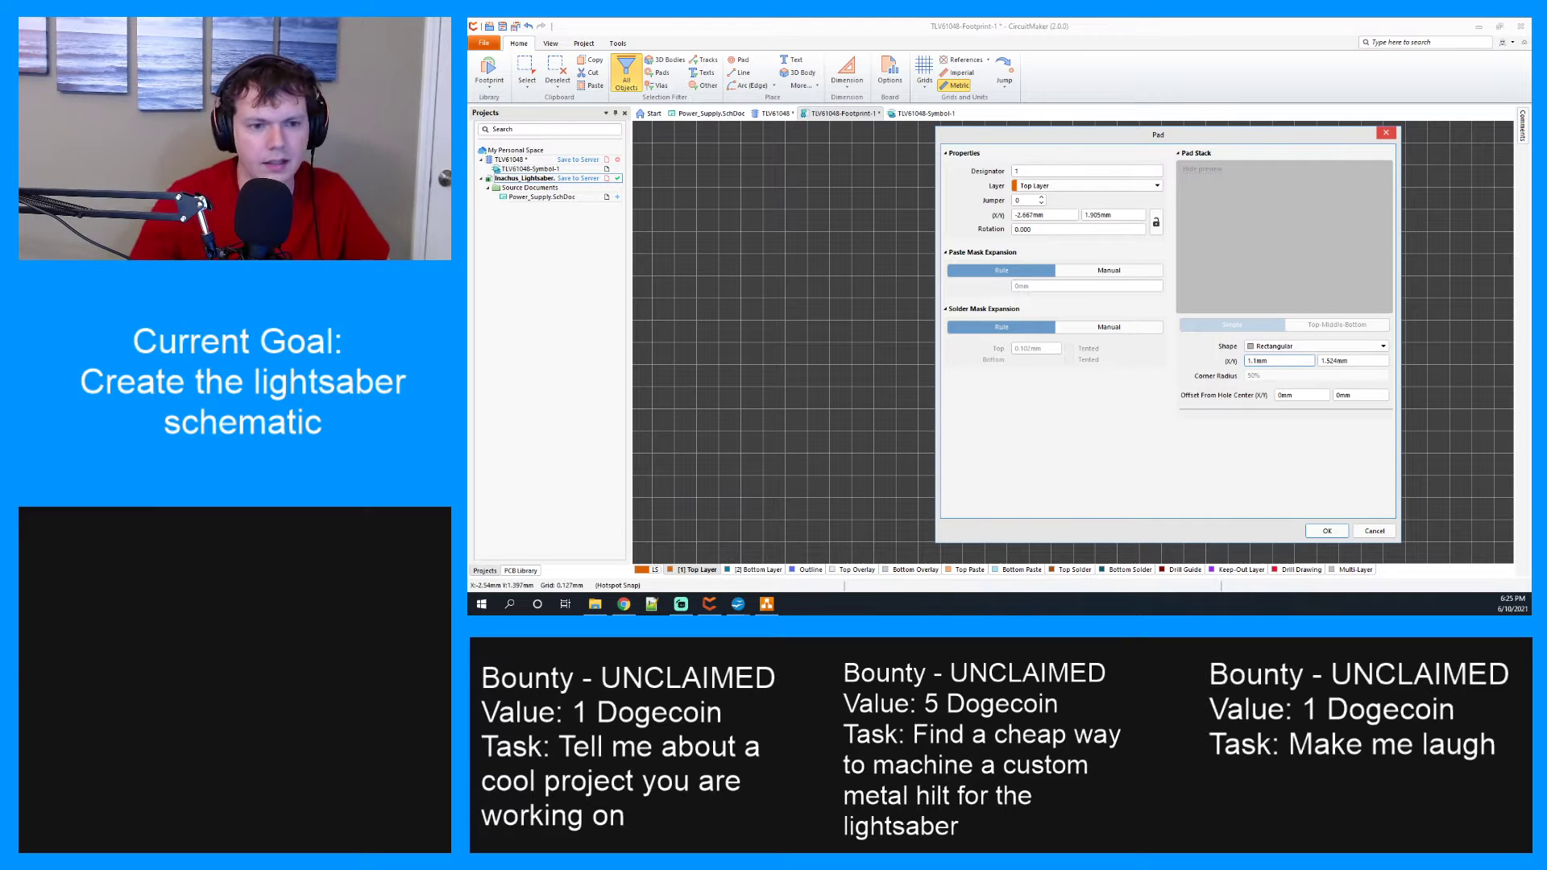
double_click(1337, 361)
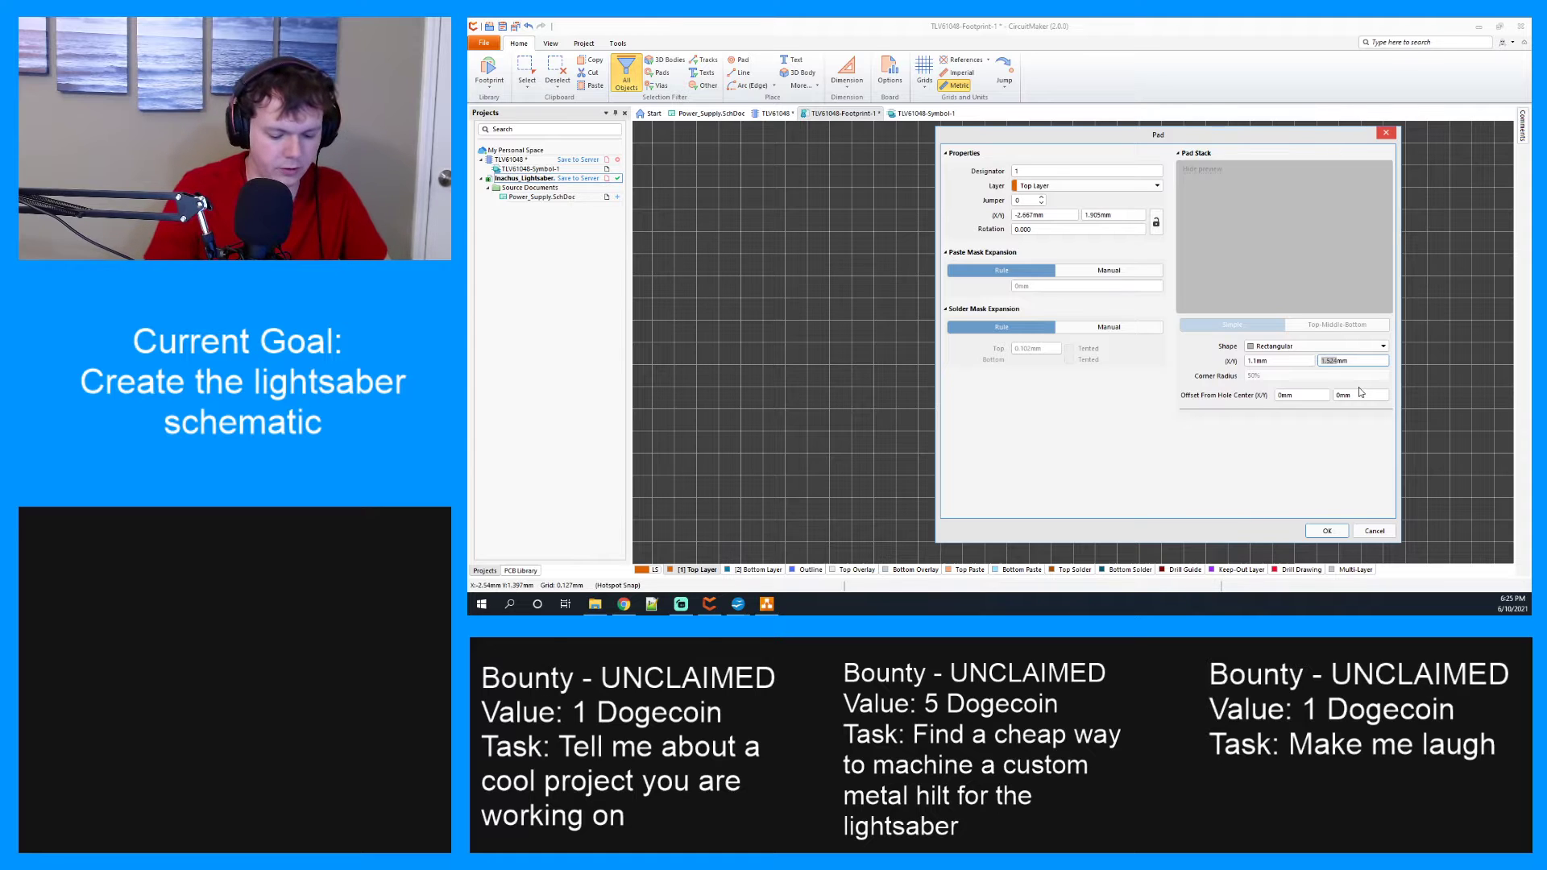
type("0.6mm")
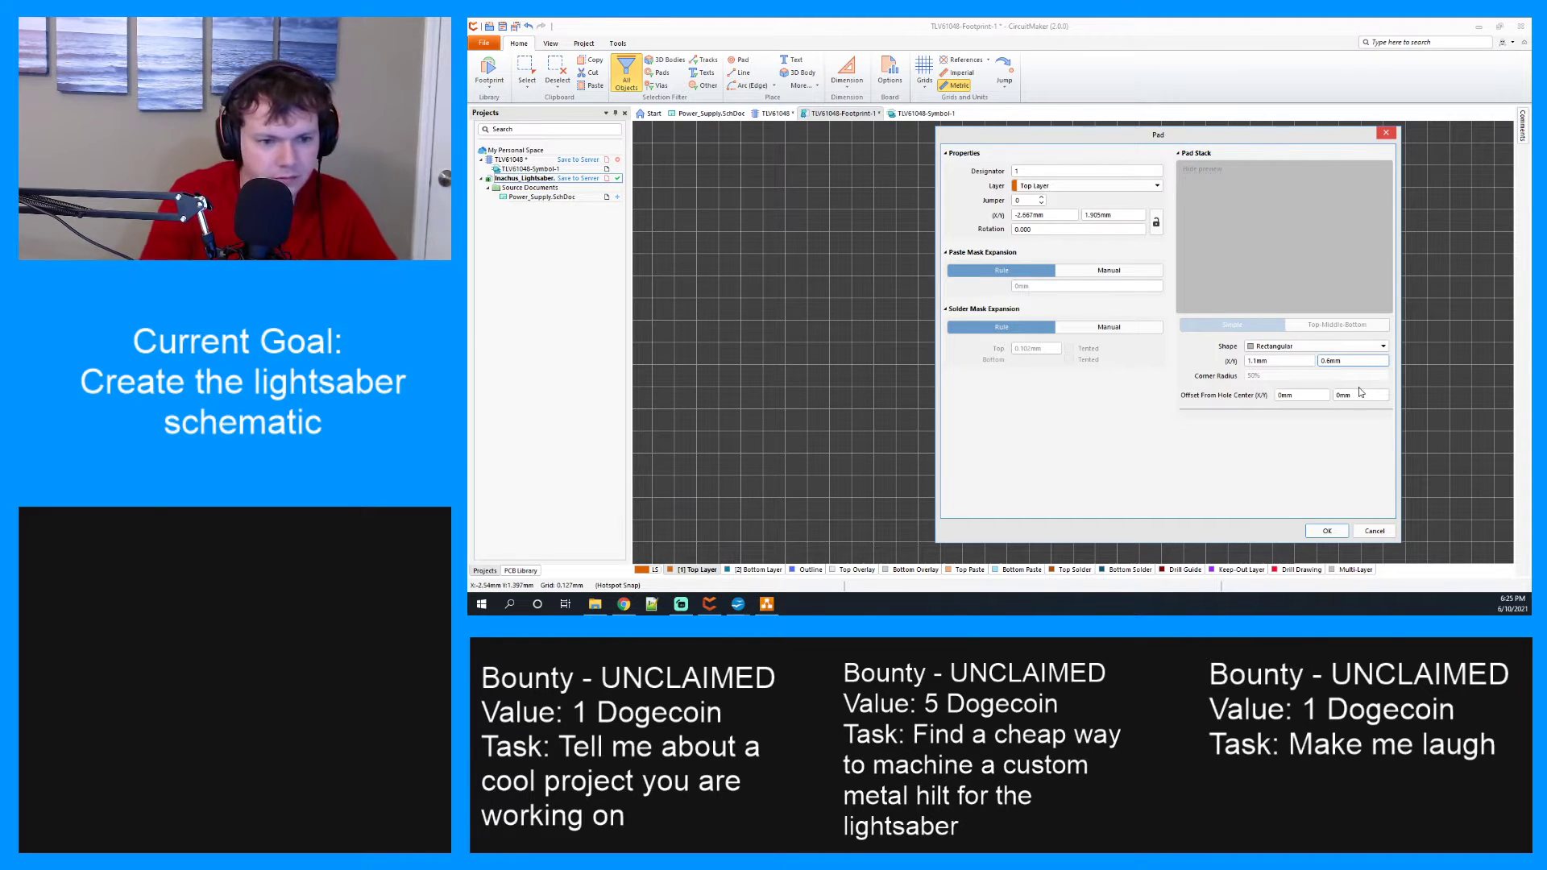
left_click(1327, 530)
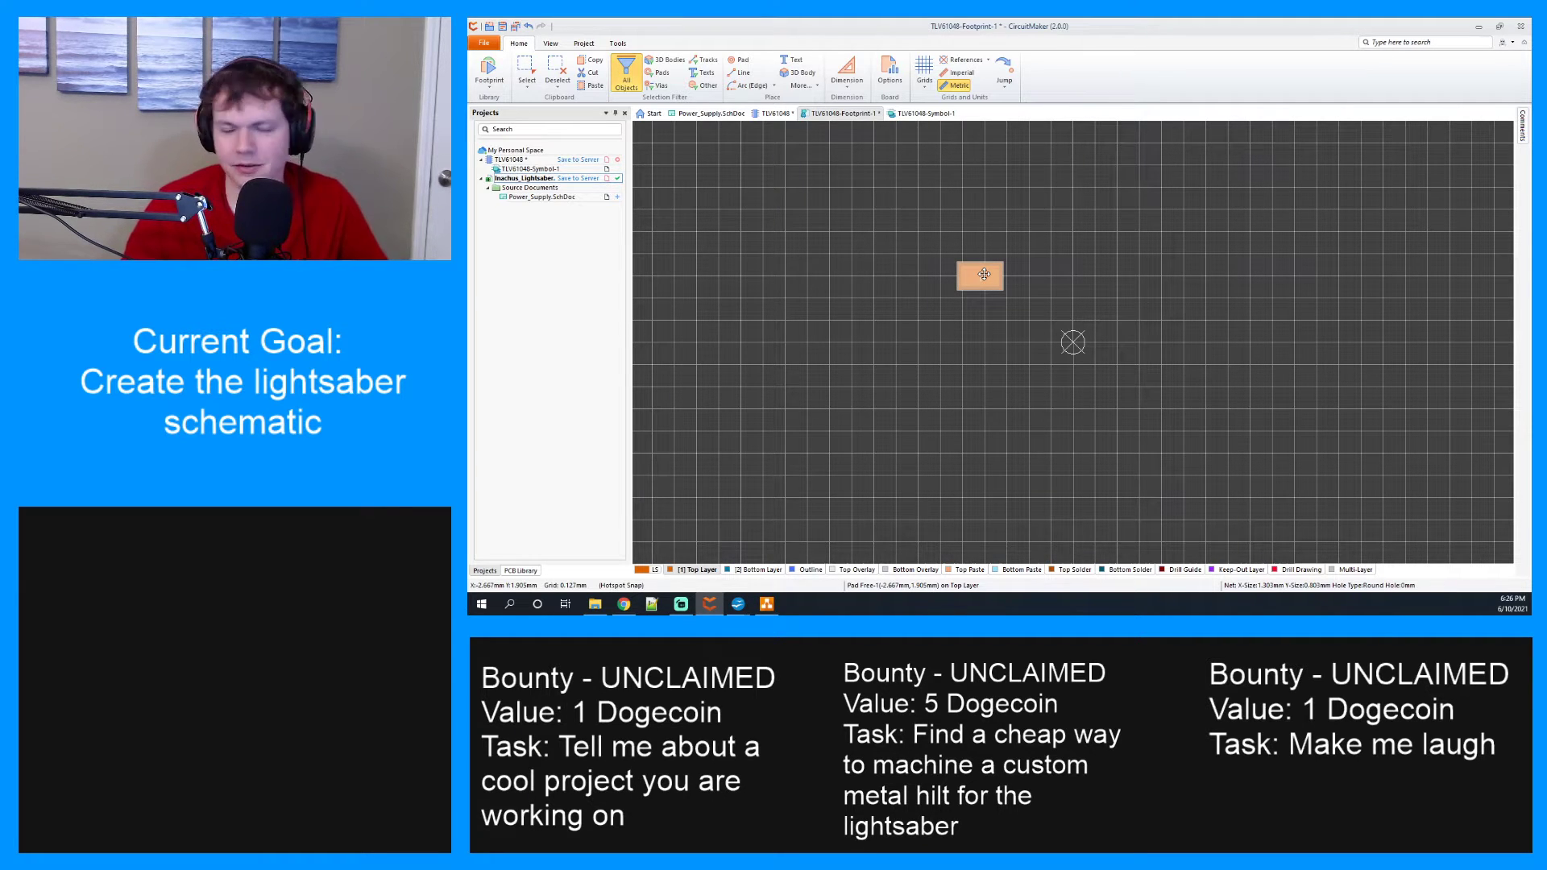
Position the pad at X -1.3 mm, Y 1.95 mm relative to the footprint origin.
right_click(983, 275)
left_click(1036, 403)
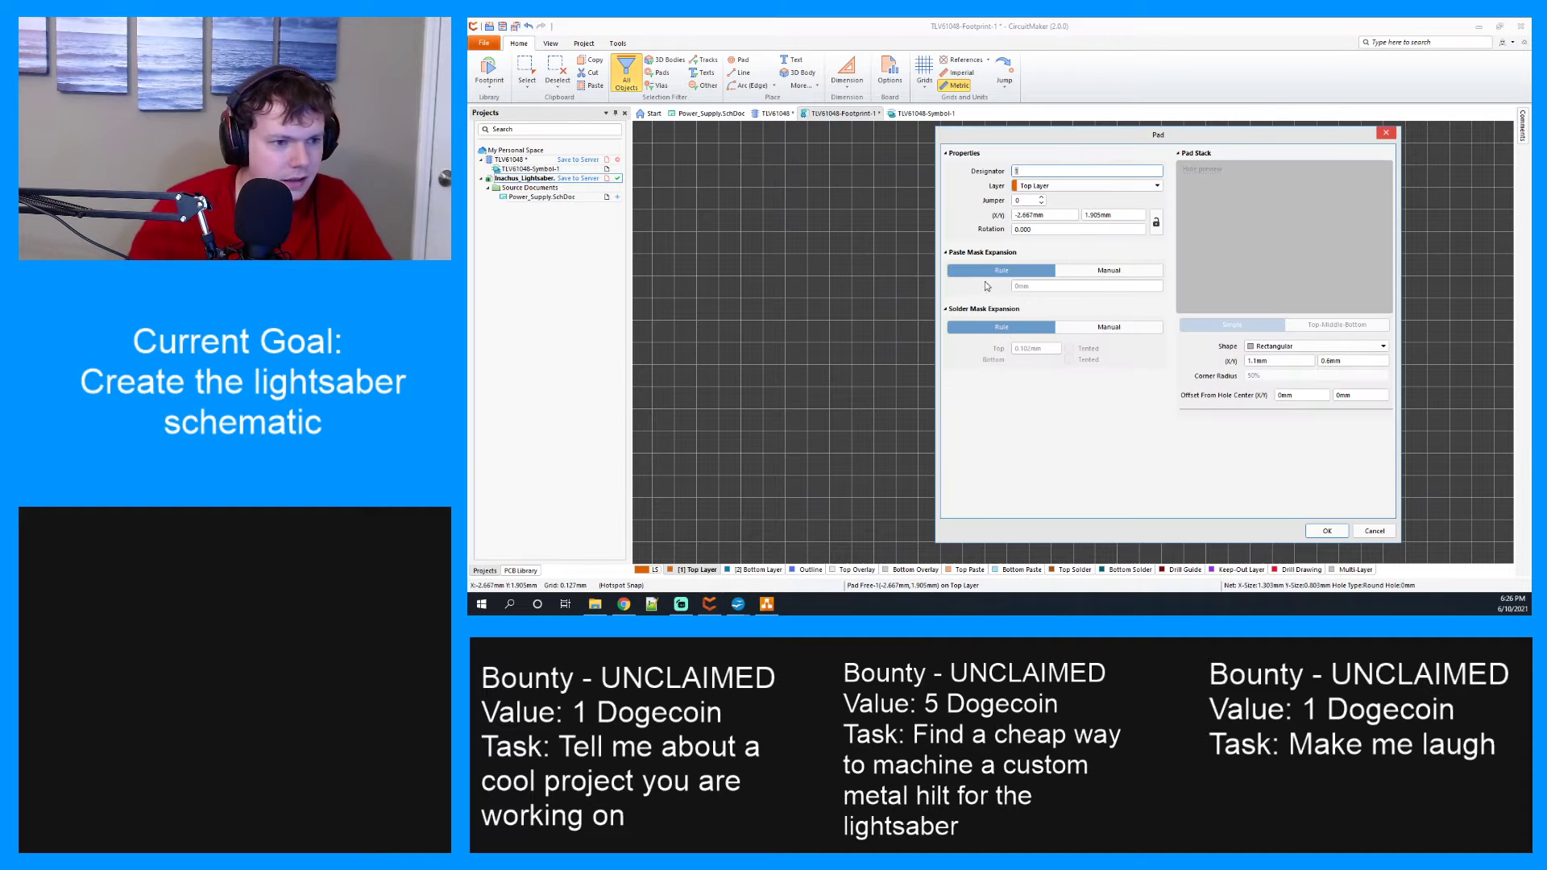
left_click_drag(1012, 216, 1040, 215)
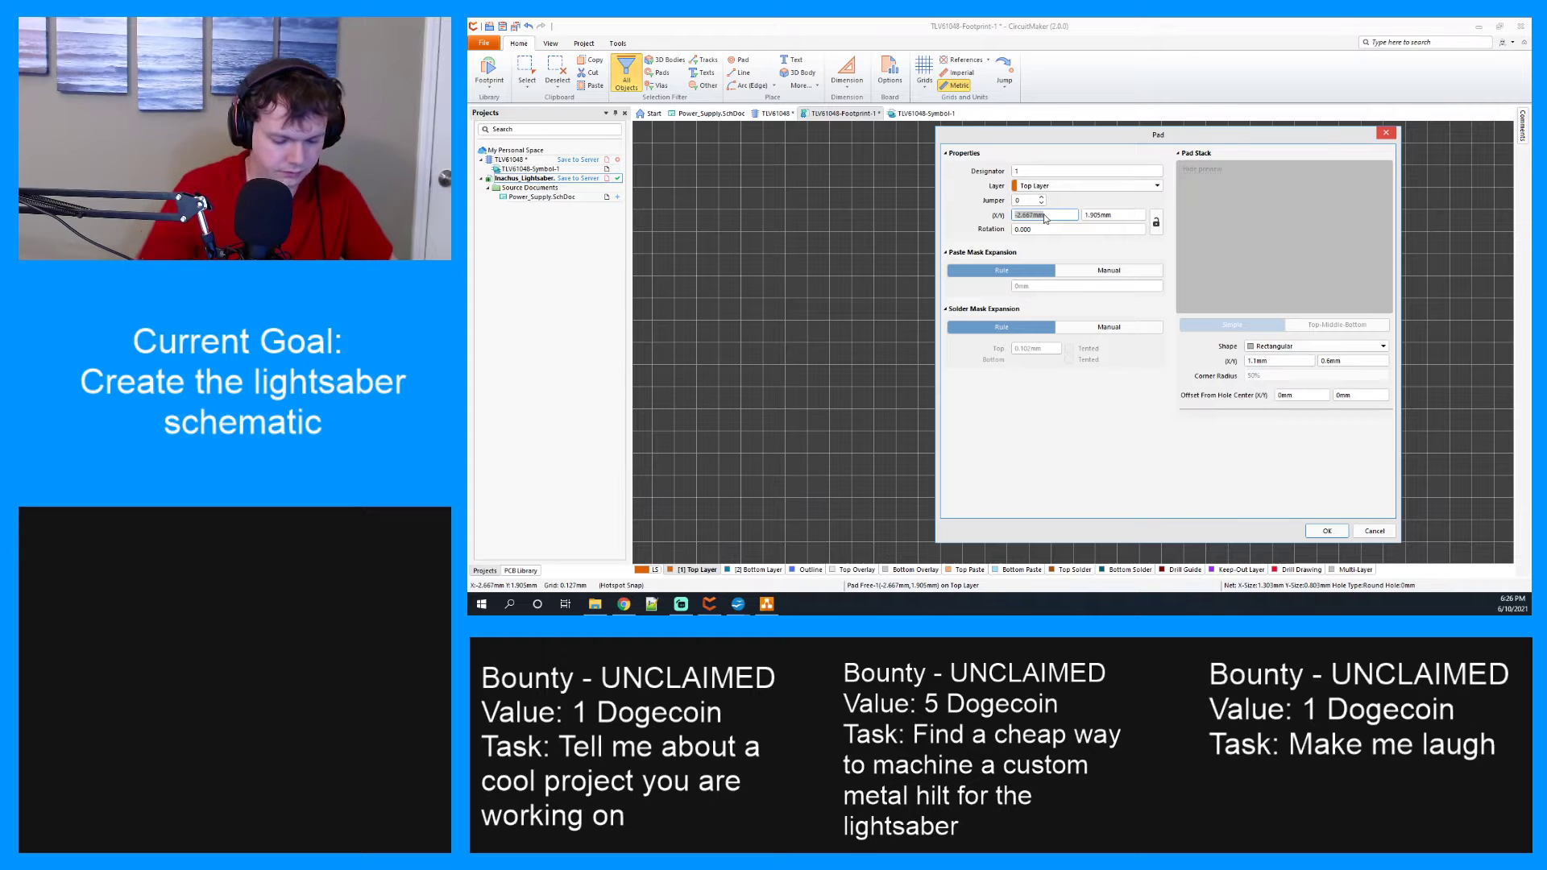
type("-1.3")
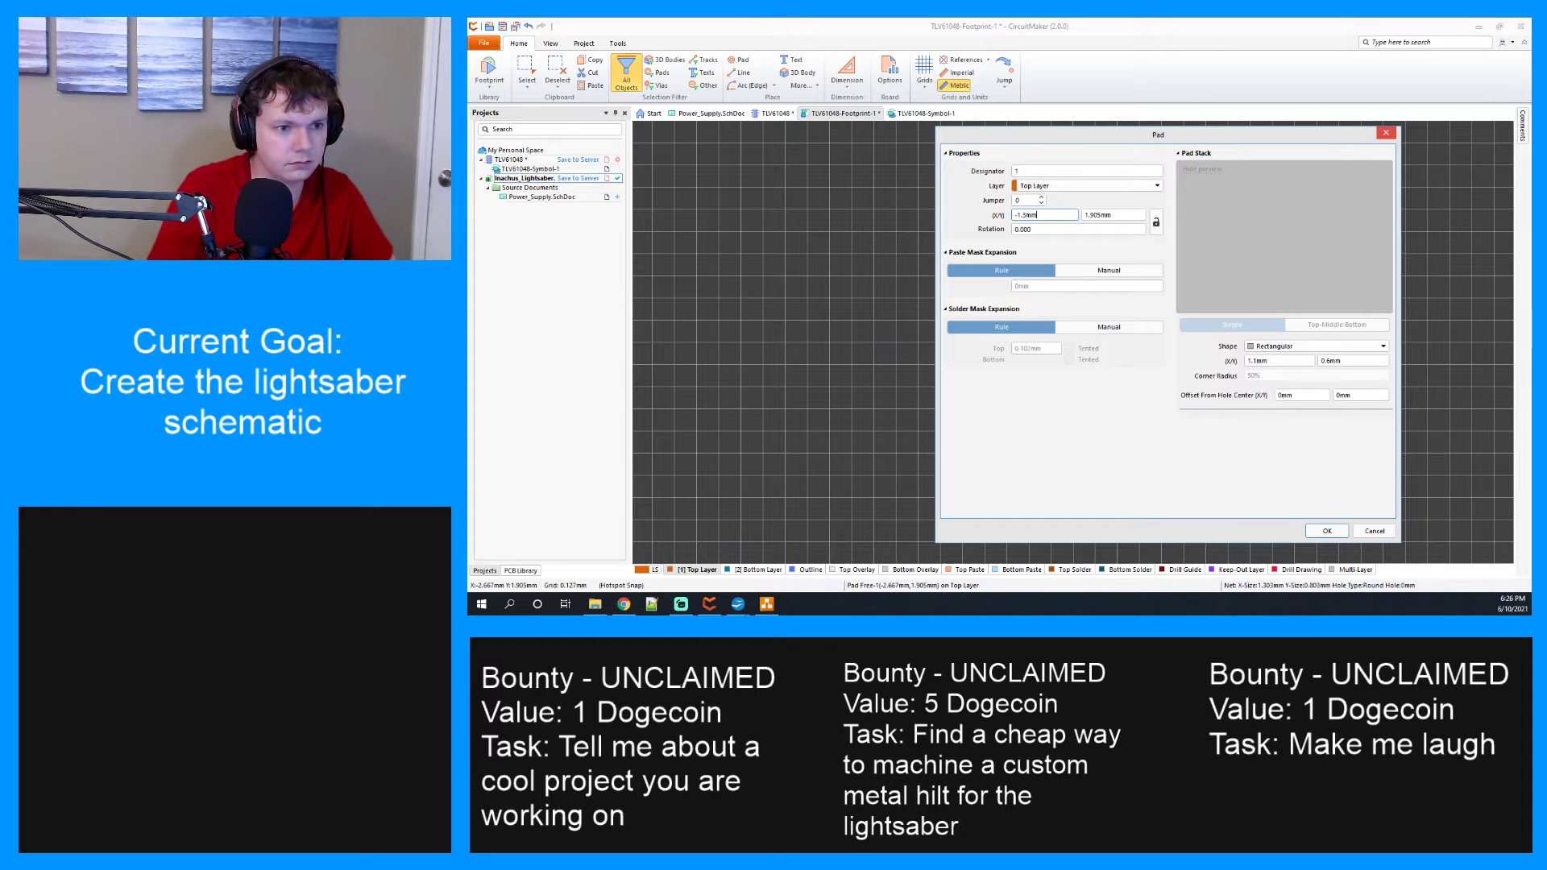
left_click(1108, 214)
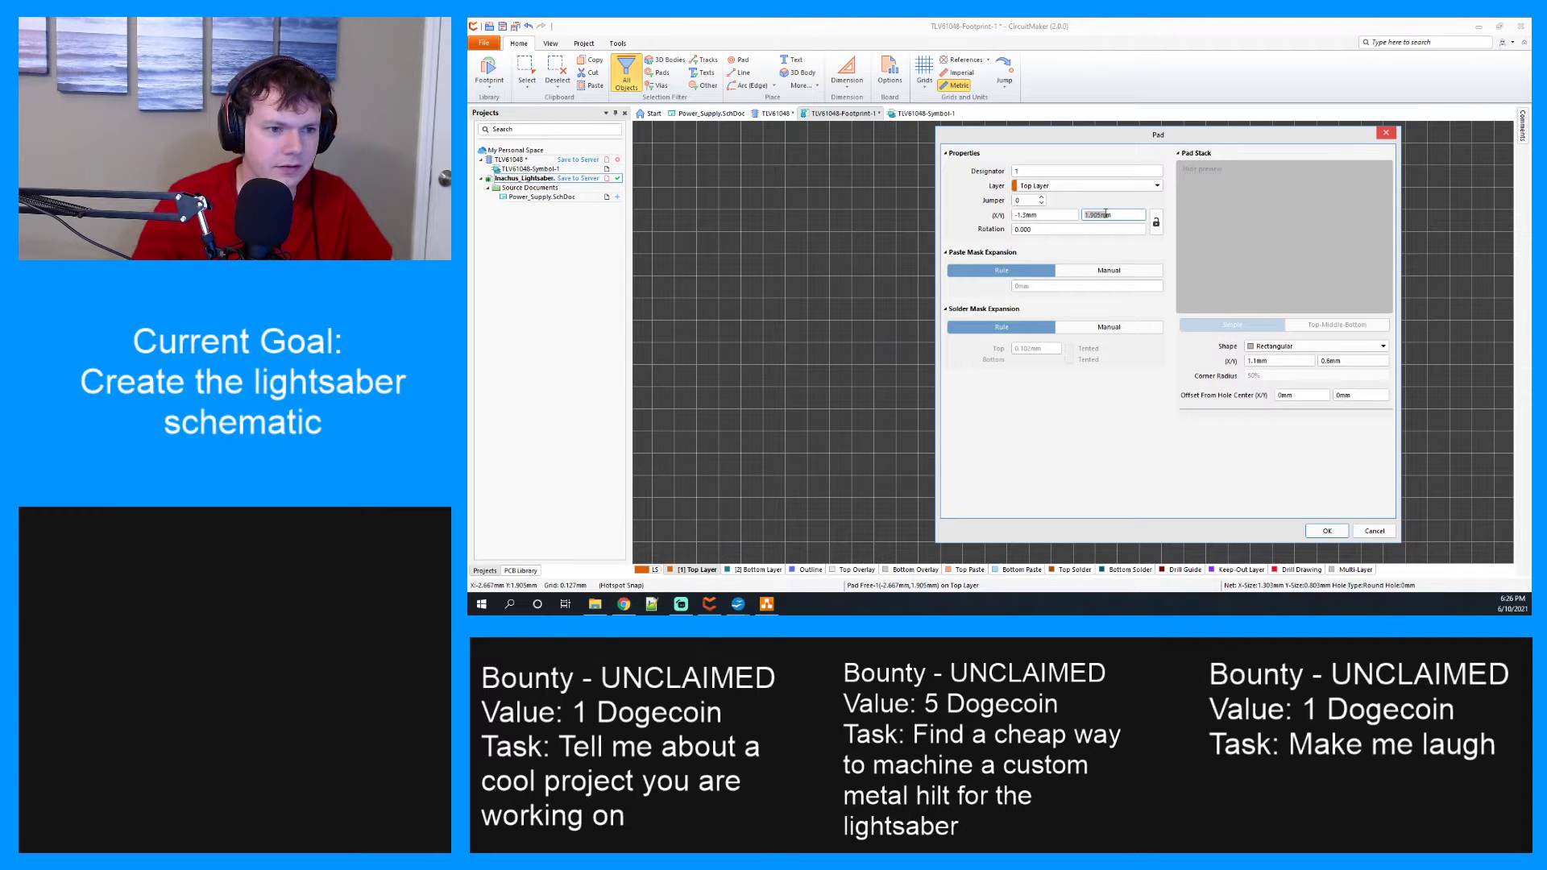
type("1.9")
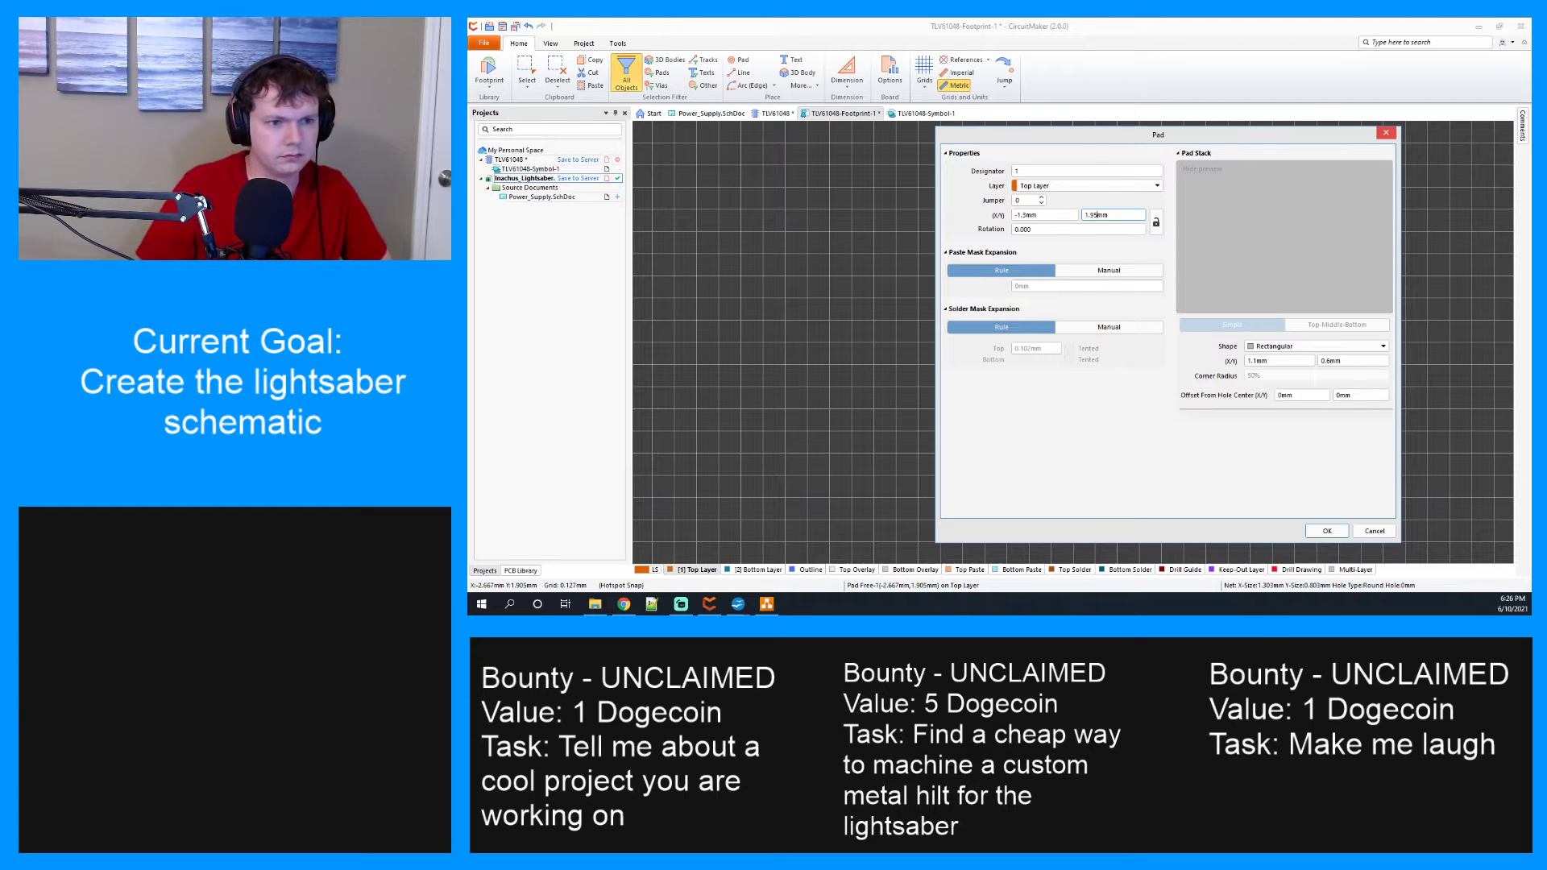
key("Return")
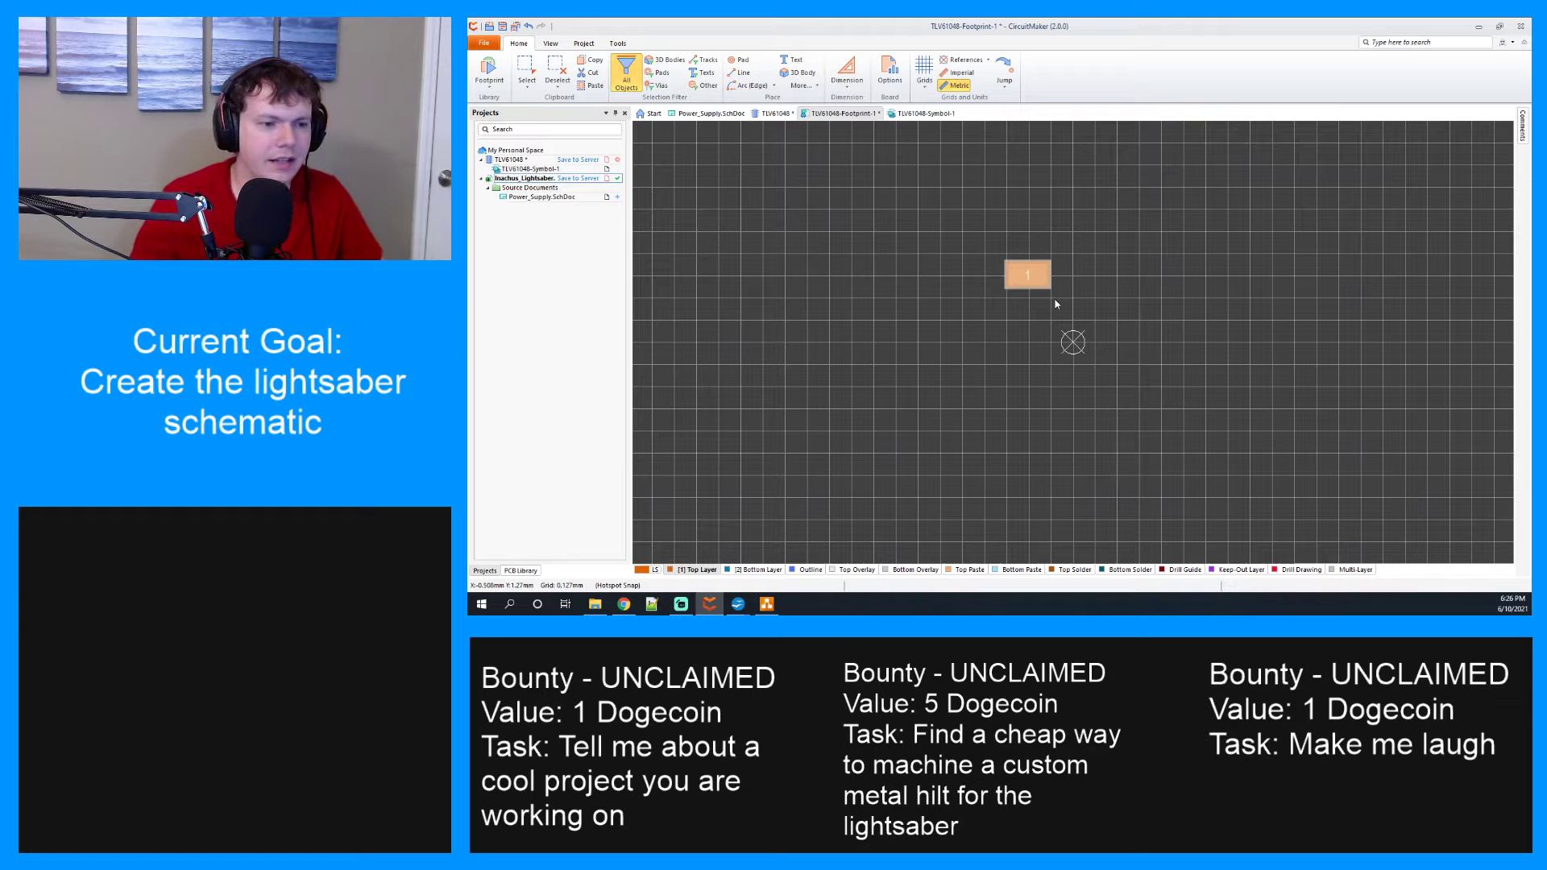
Copy the pad and paste the duplicate directly below it, beside the origin, at about X -1.27 mm, Y 0.03 mm.
left_click(1037, 270)
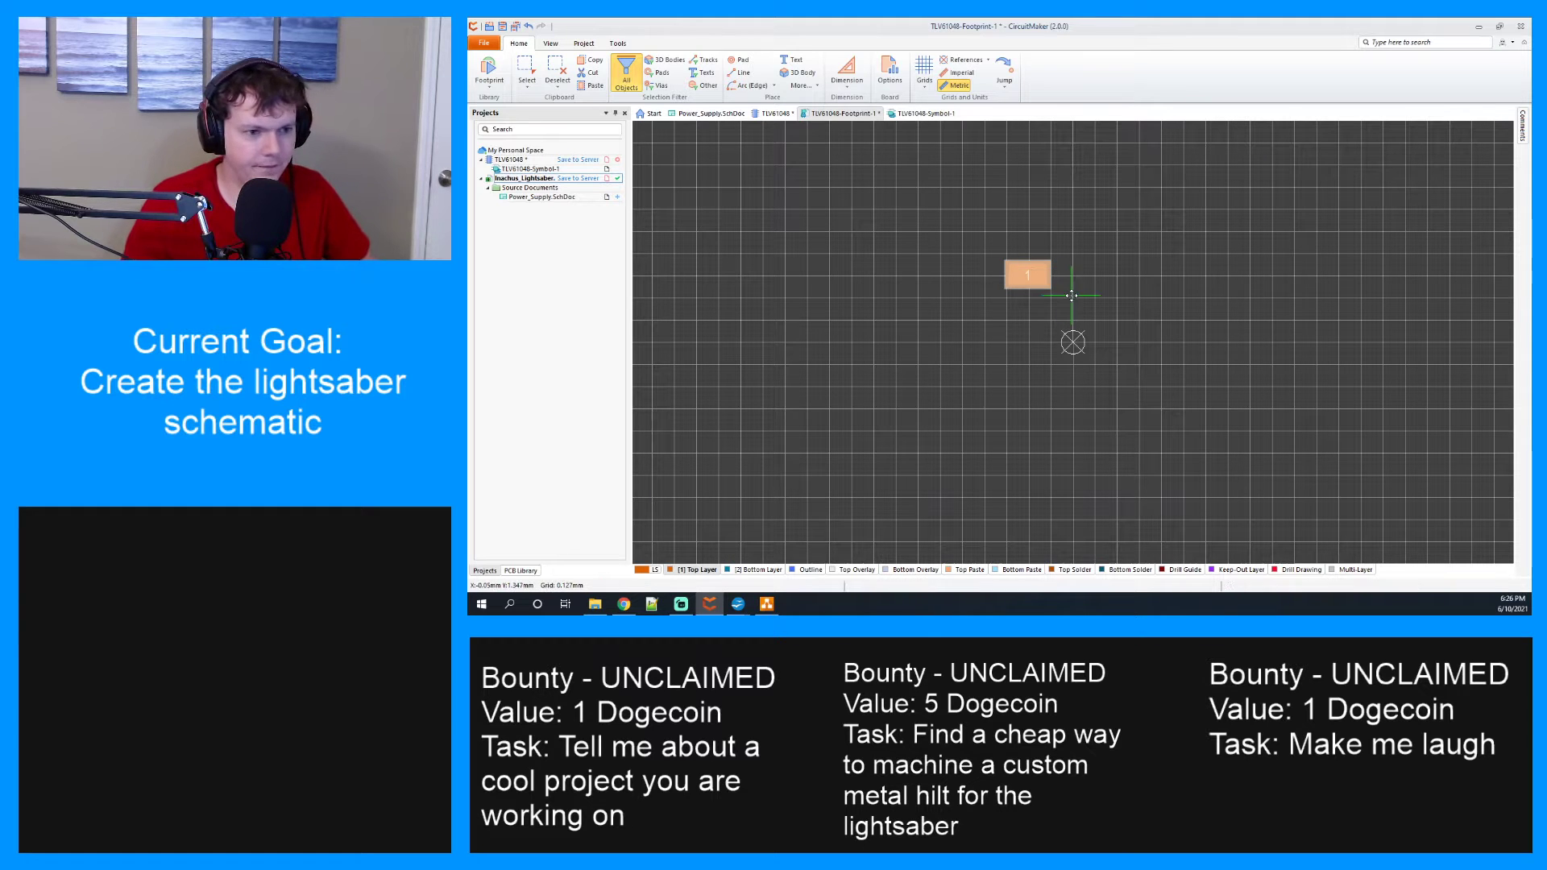
left_click(1025, 321)
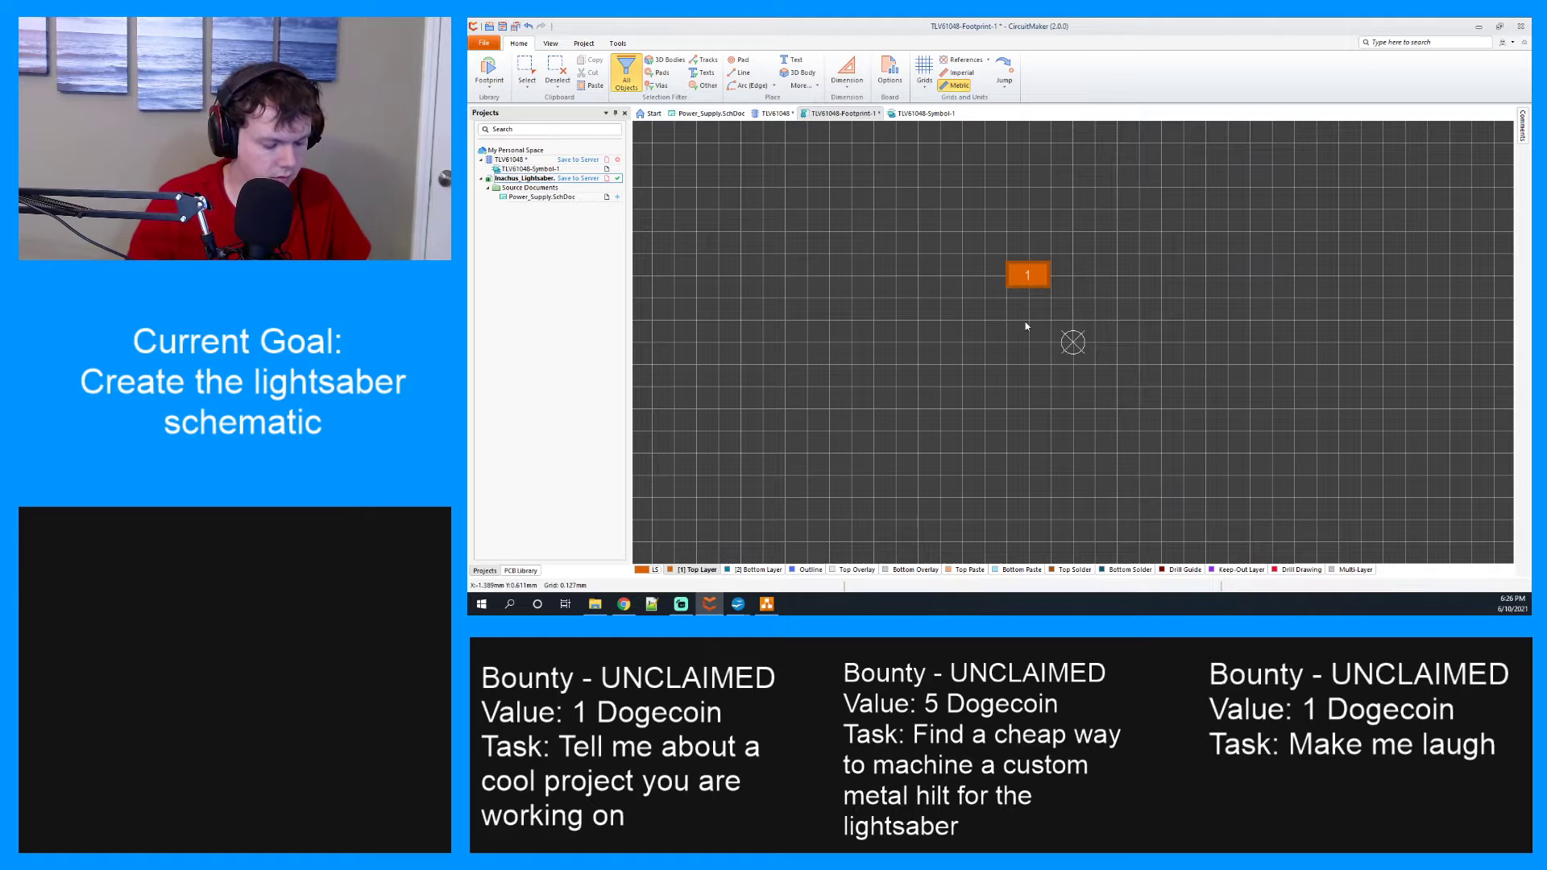
left_click(1027, 278)
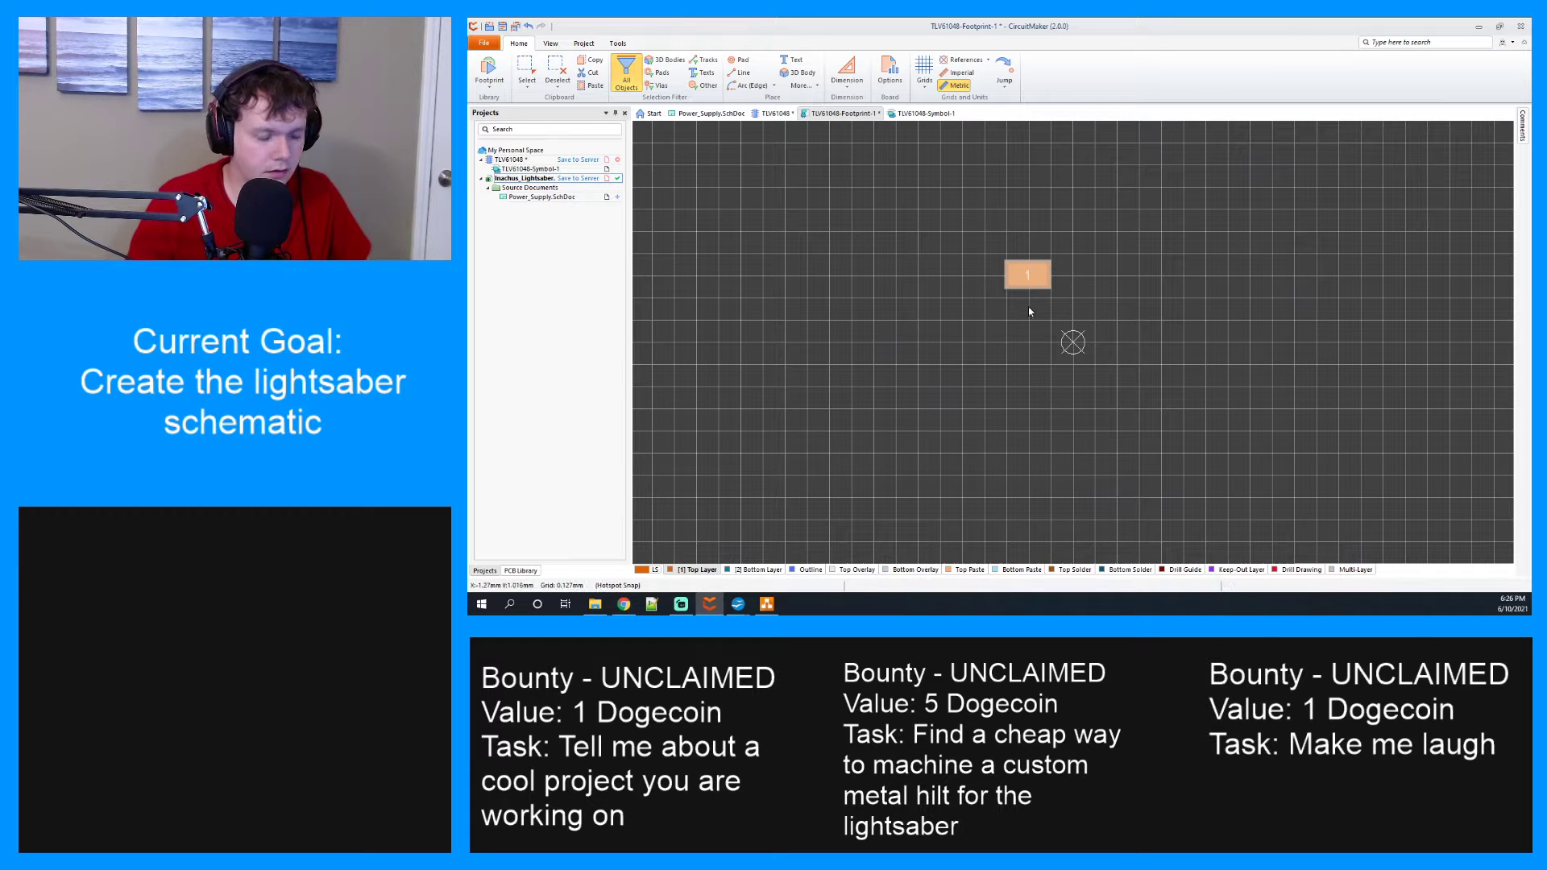
key("ctrl+c")
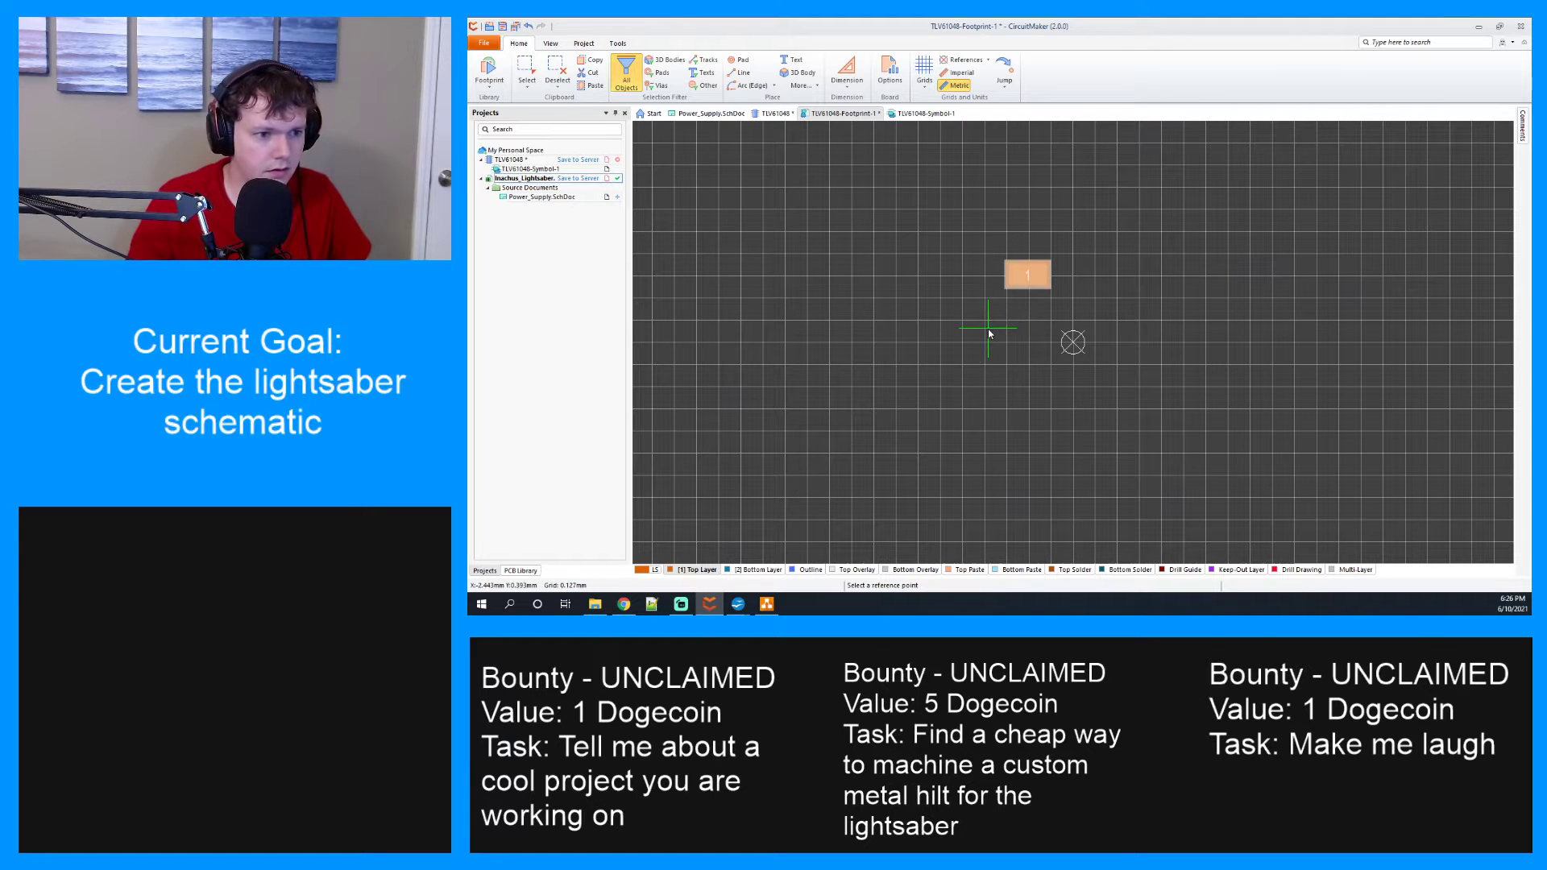
left_click(989, 329)
key("ctrl+v")
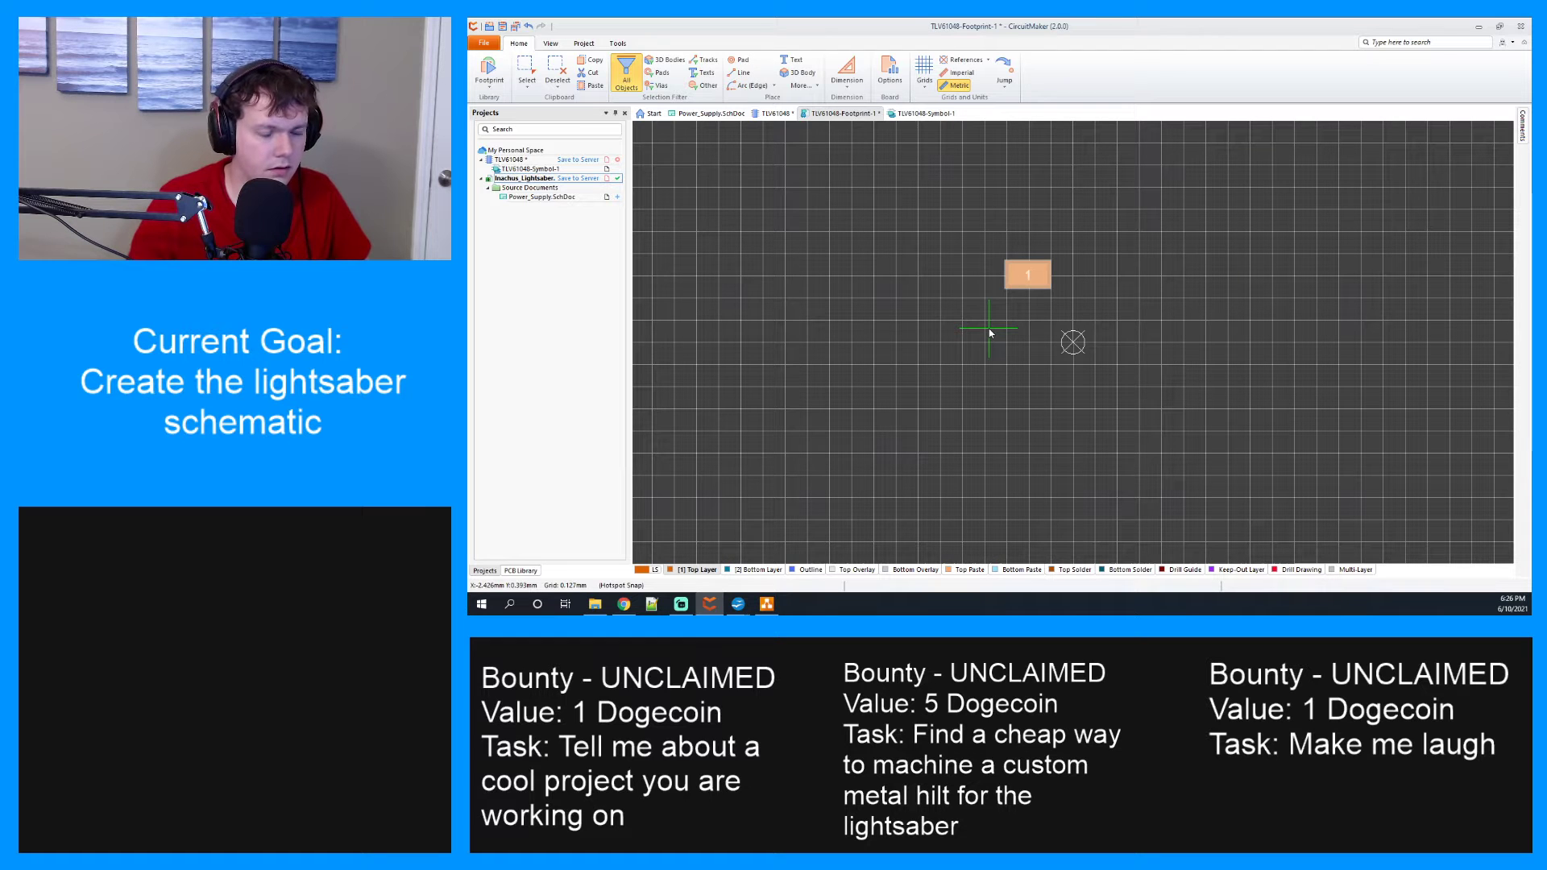
left_click(991, 403)
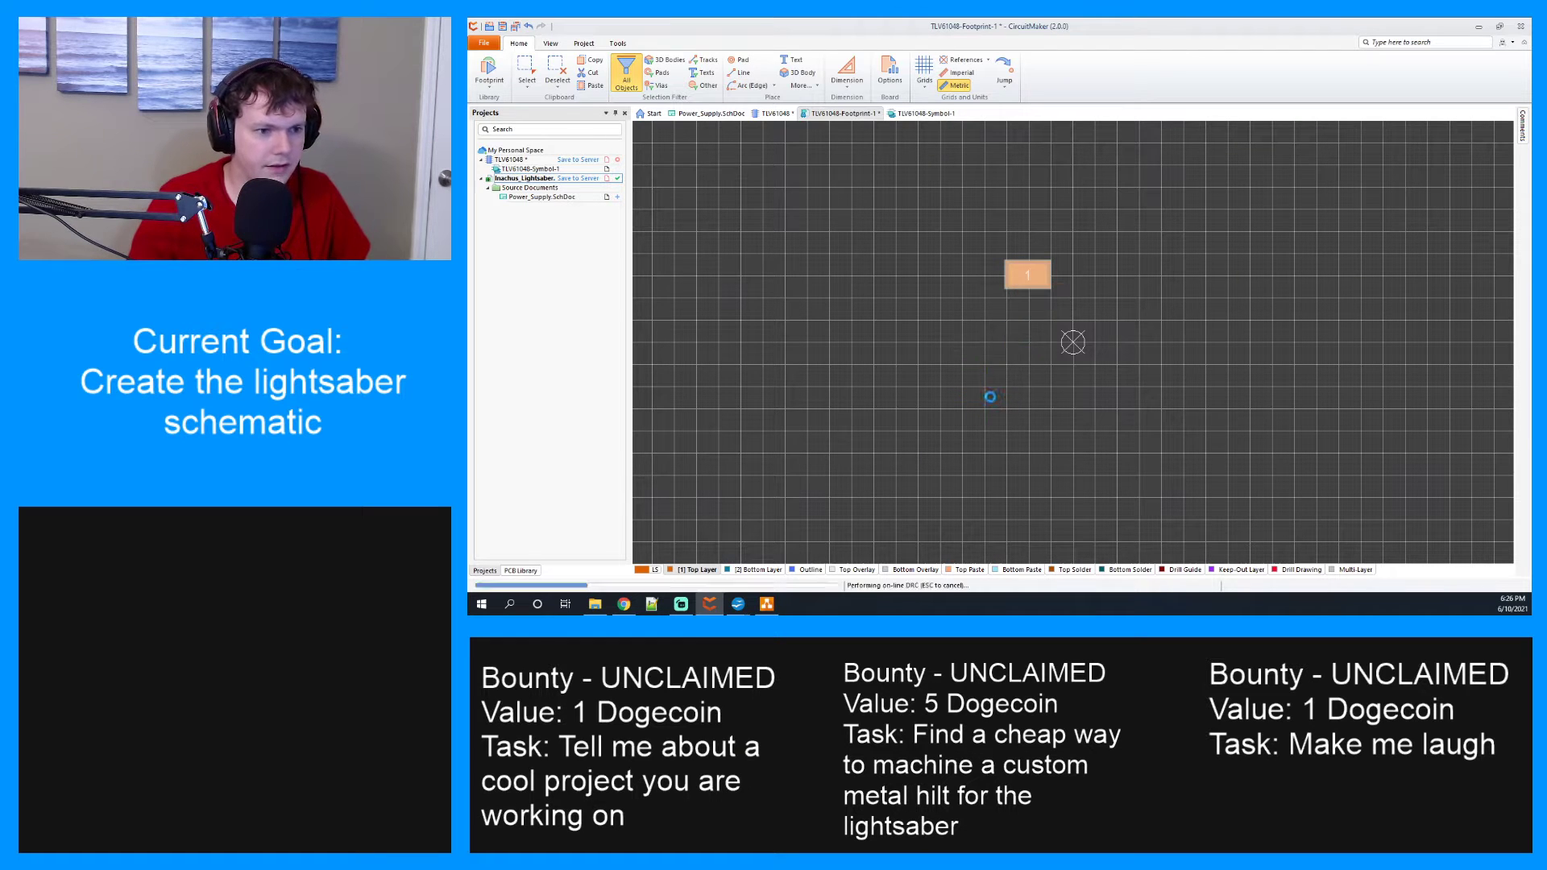
mouse_move(1023, 283)
left_mouse_down()
mouse_move(1029, 269)
mouse_move(1125, 259)
mouse_move(1028, 275)
left_mouse_up()
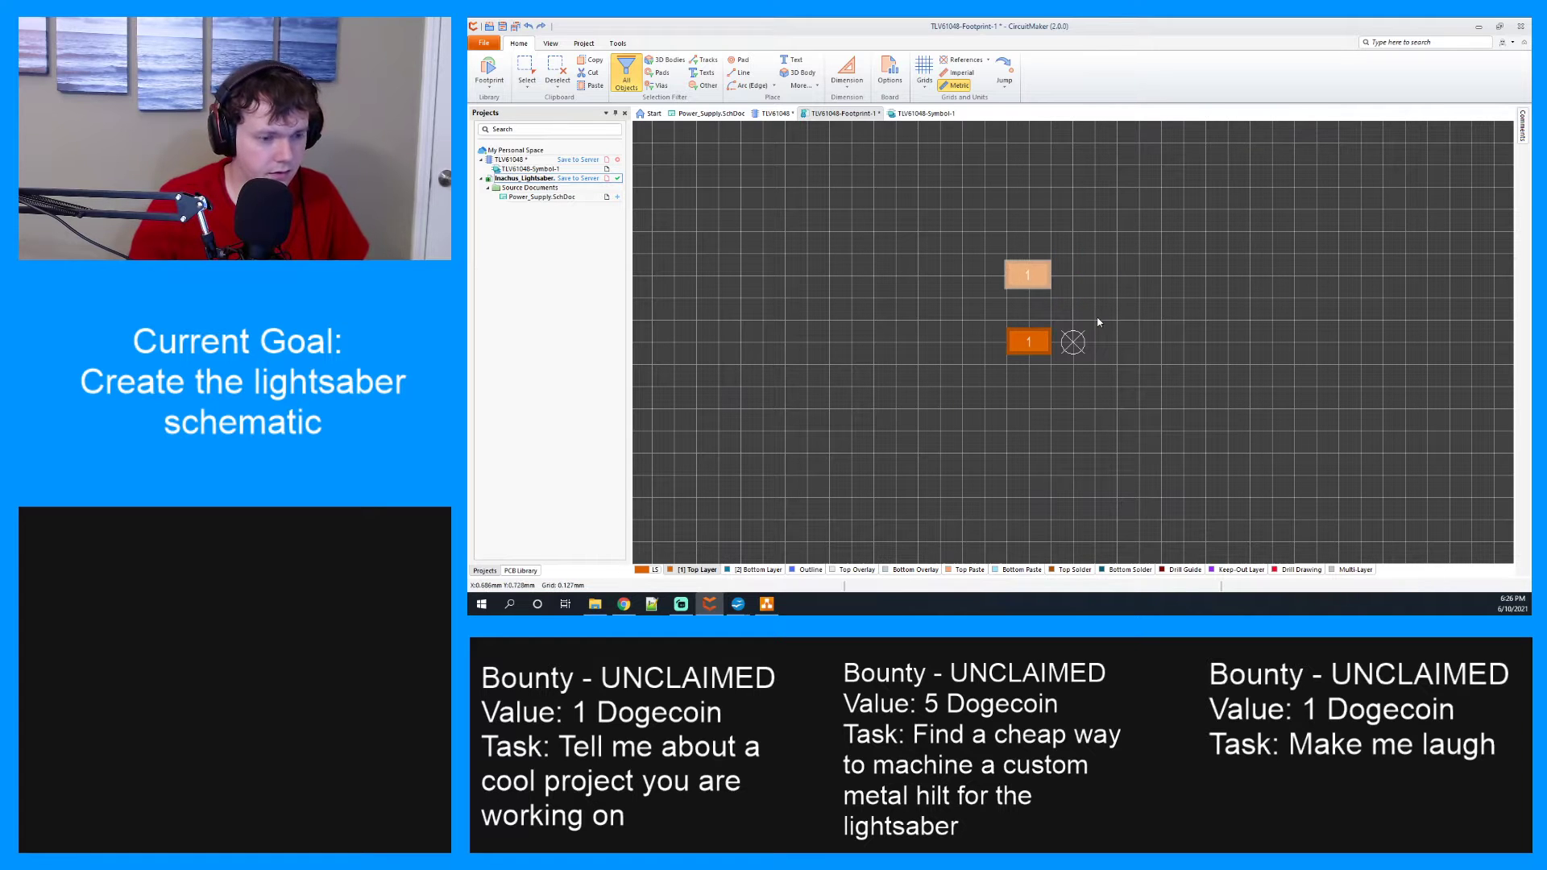
Set the duplicated pad's location to X -1.3 mm, Y 0 mm.
left_click(1041, 344)
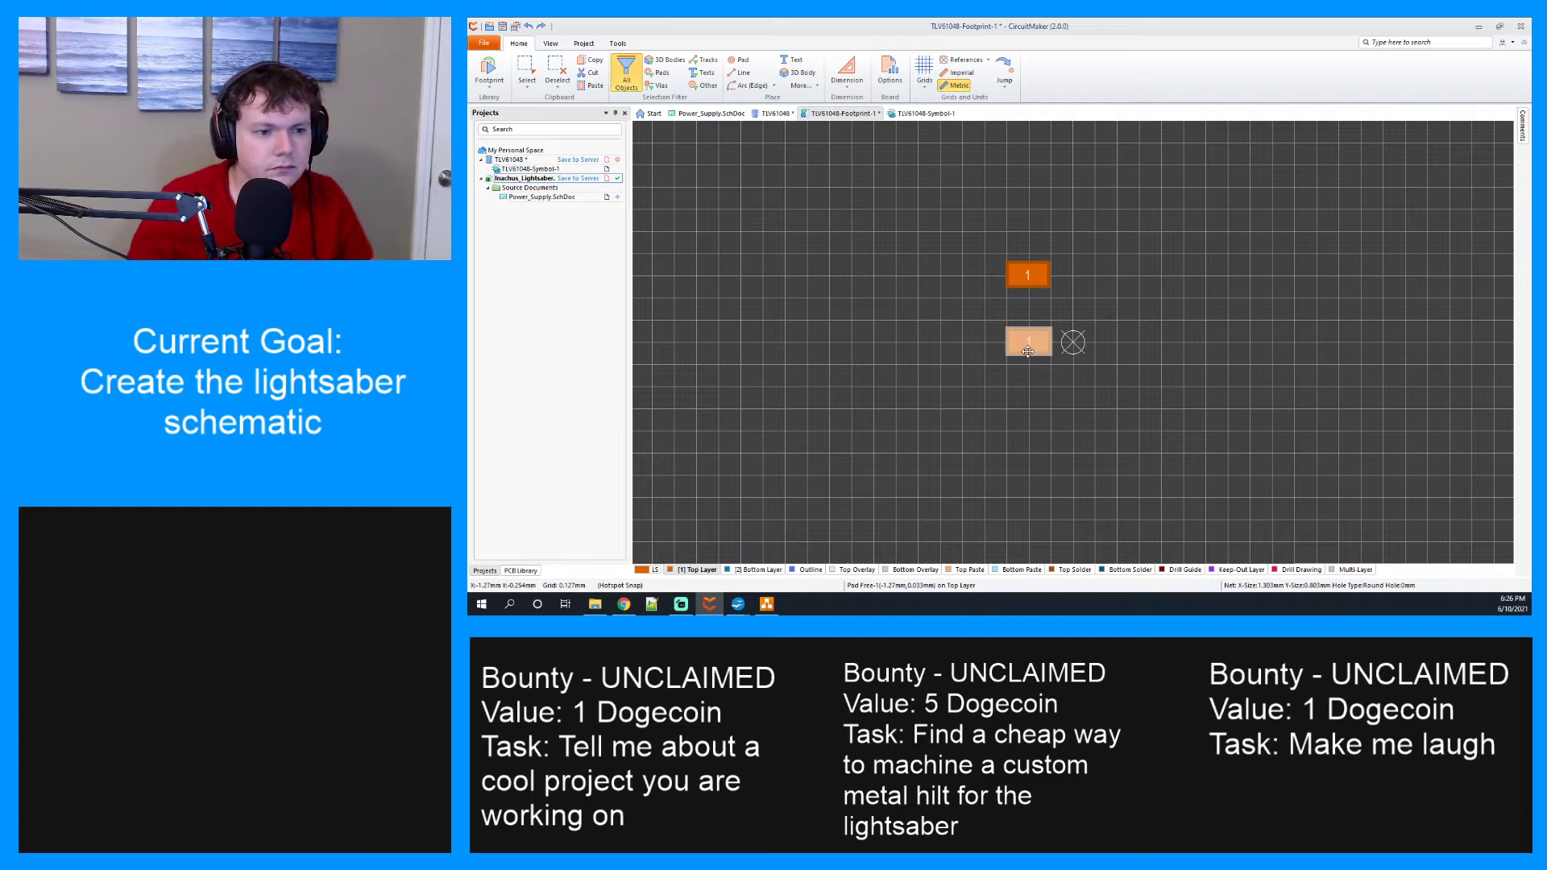
right_click(1029, 353)
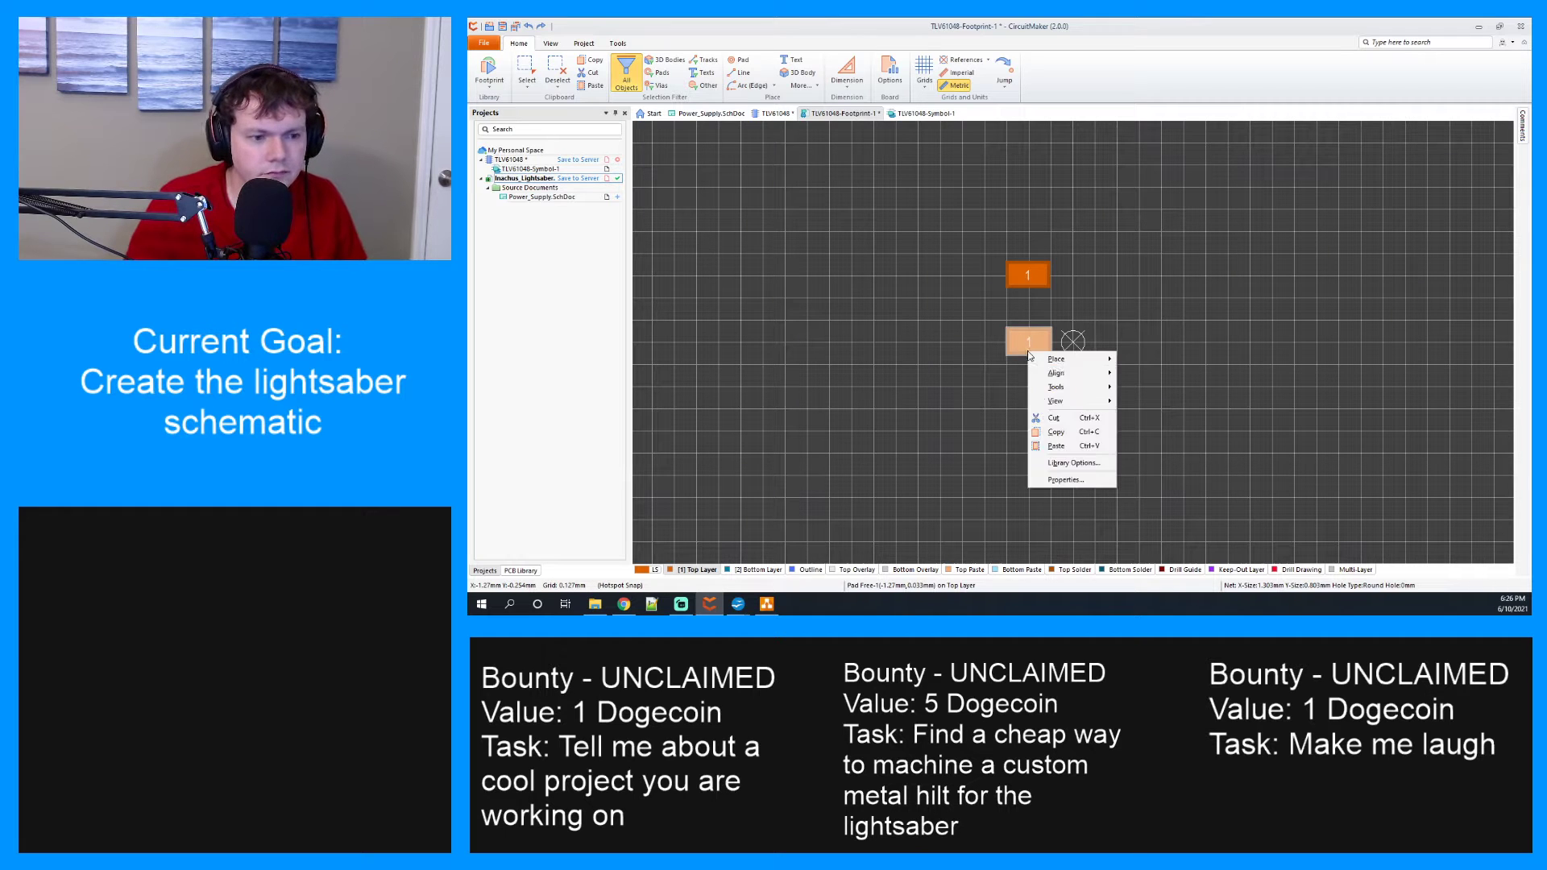
left_click(1071, 480)
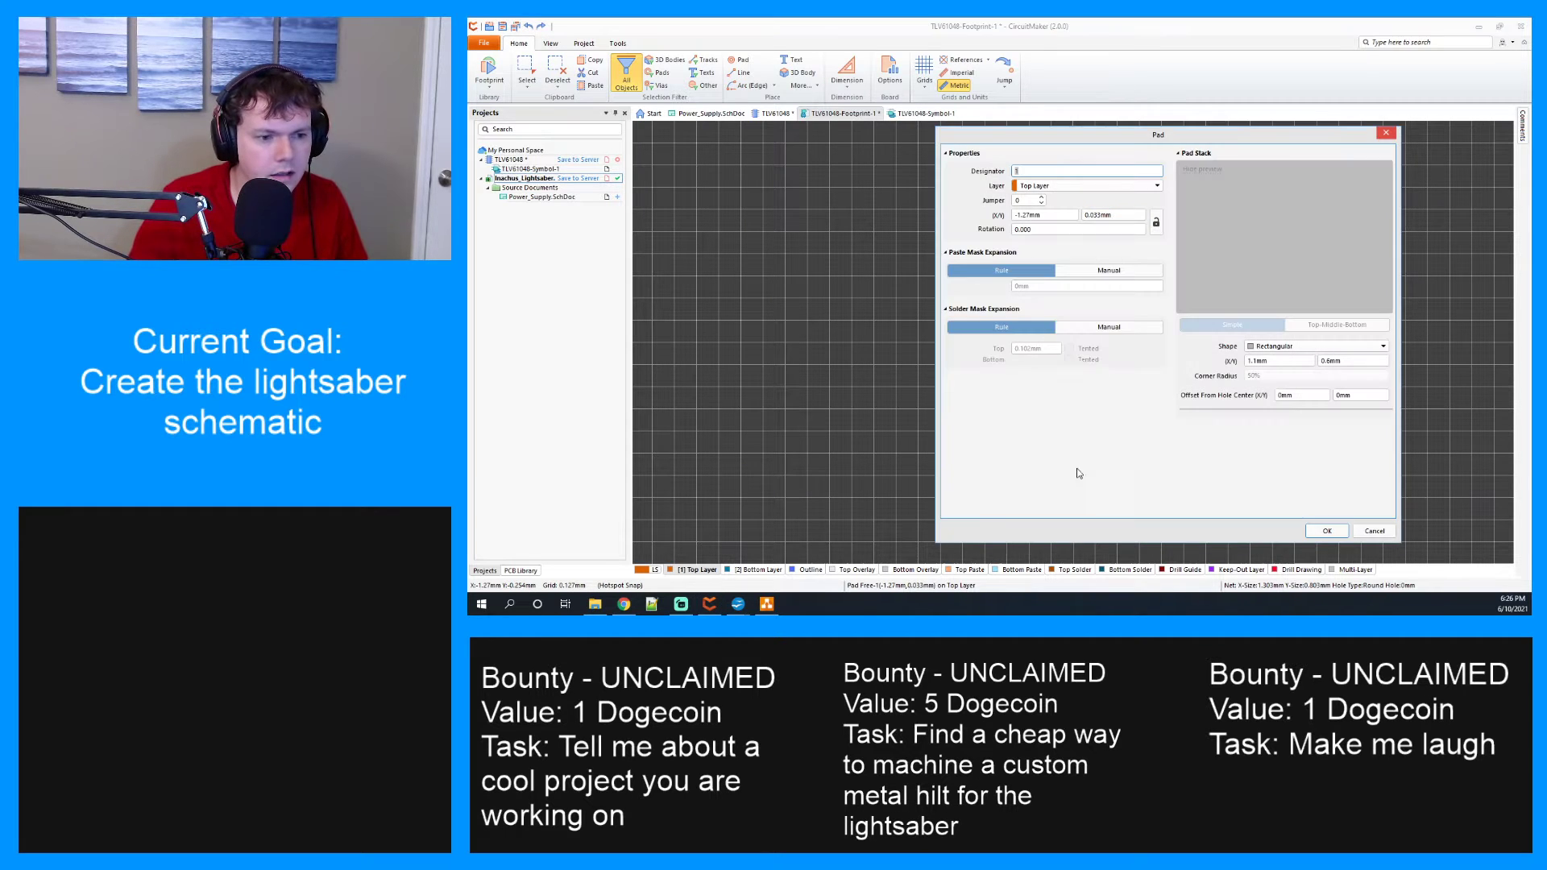
double_click(1114, 217)
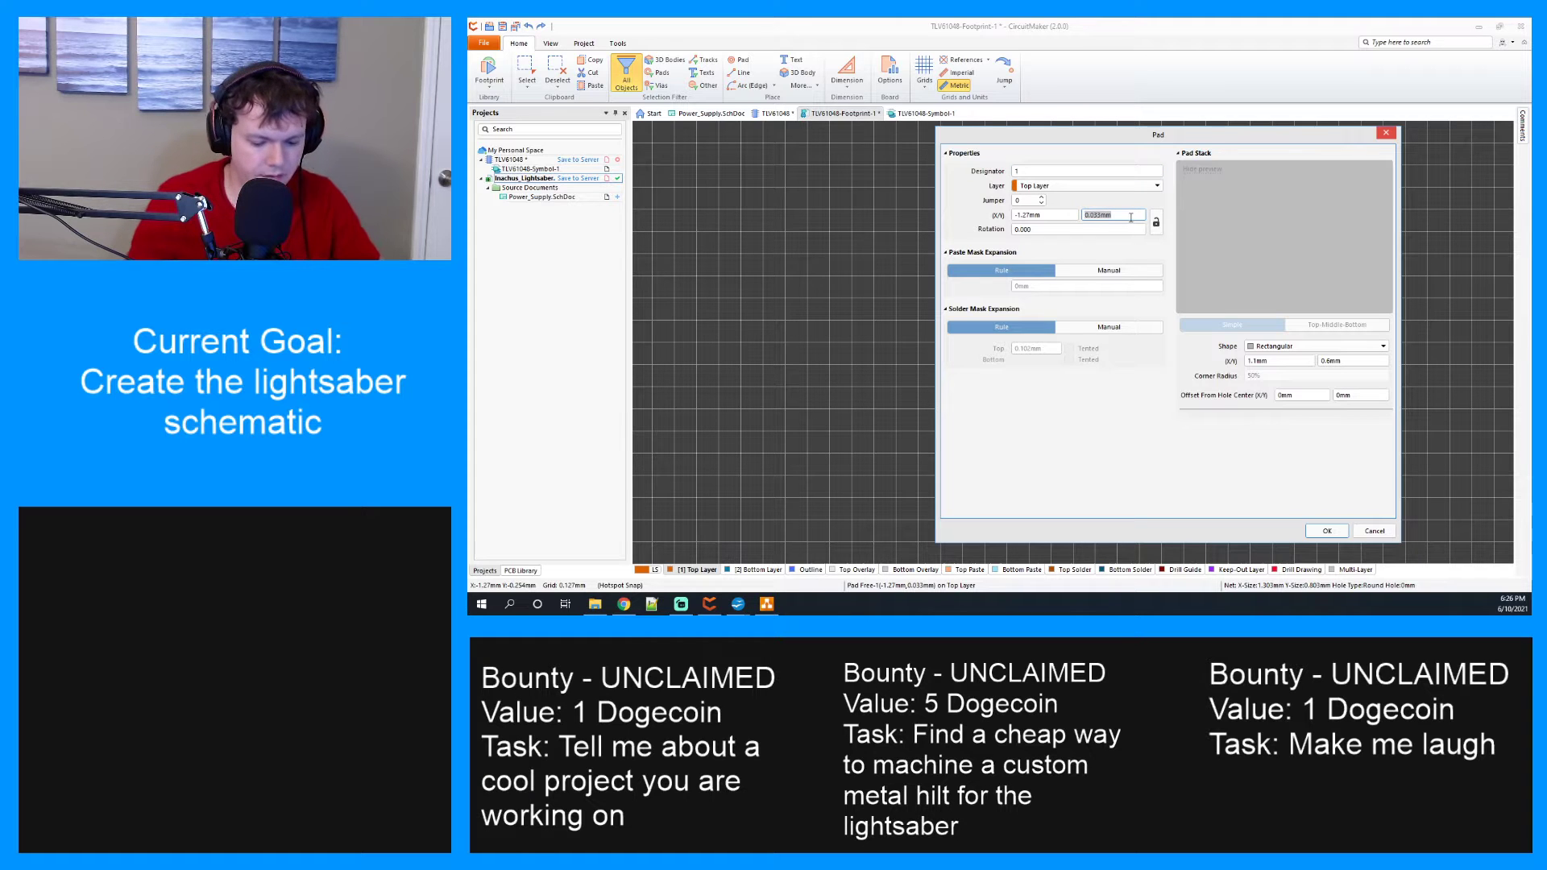
type("0")
double_click(1048, 216)
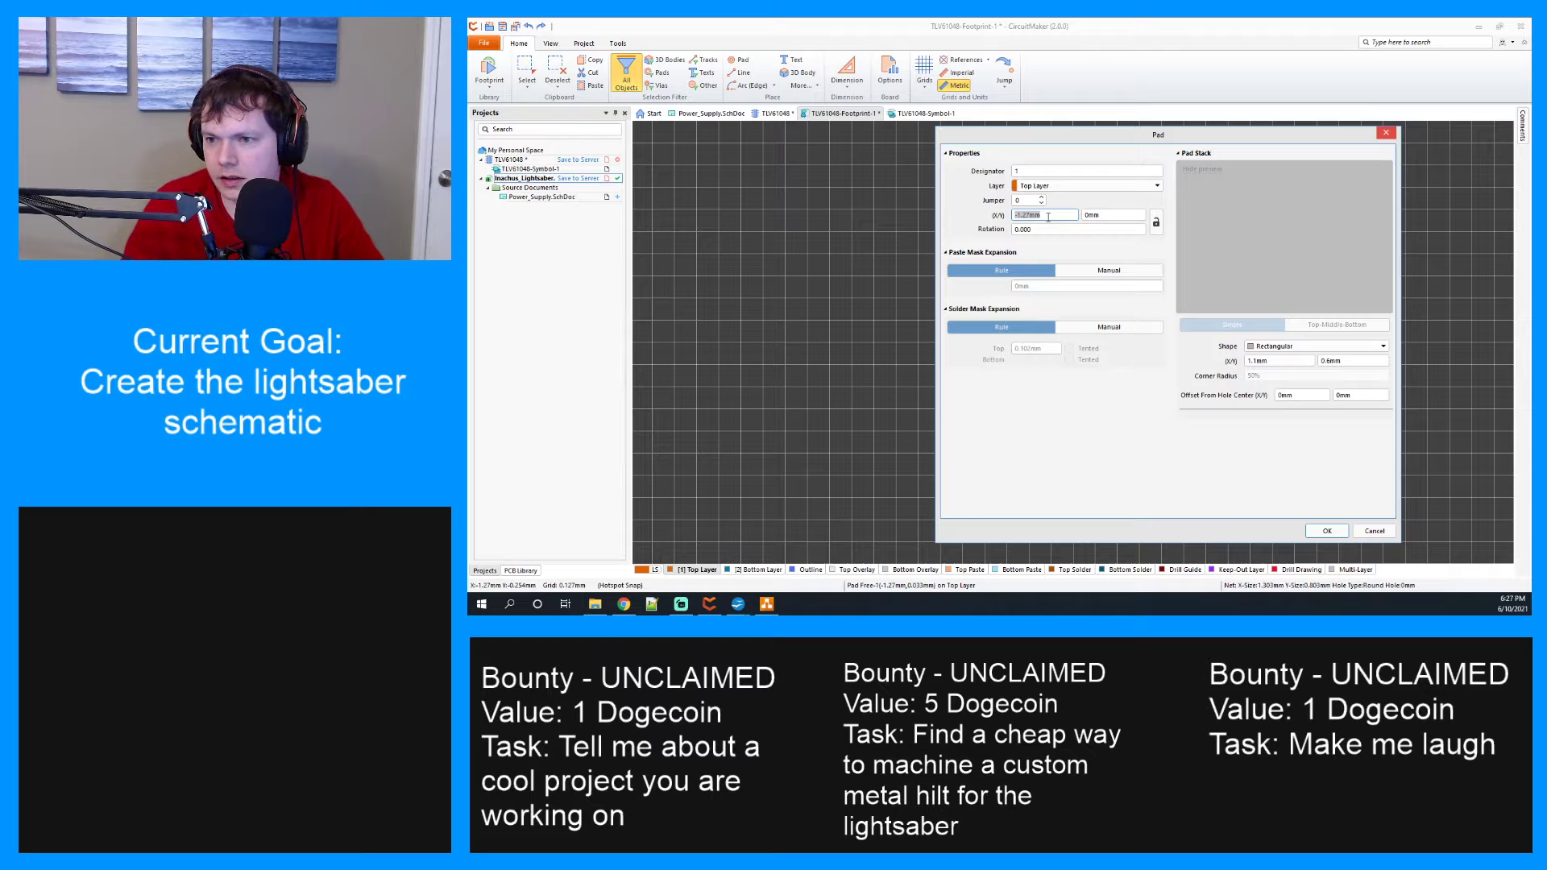
type("-")
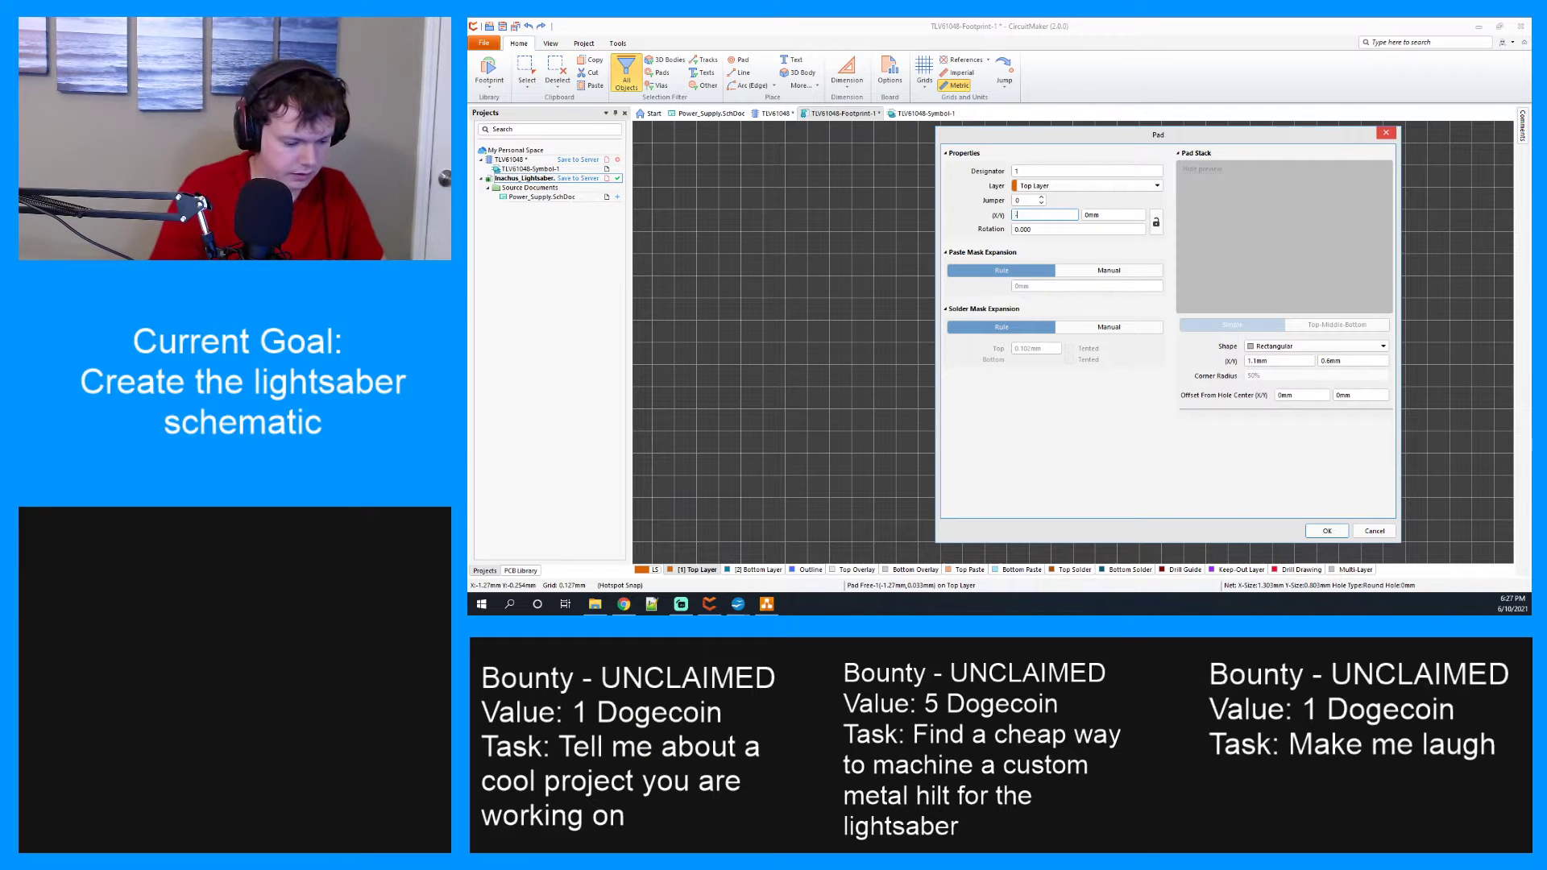
type("1.3")
key("Return")
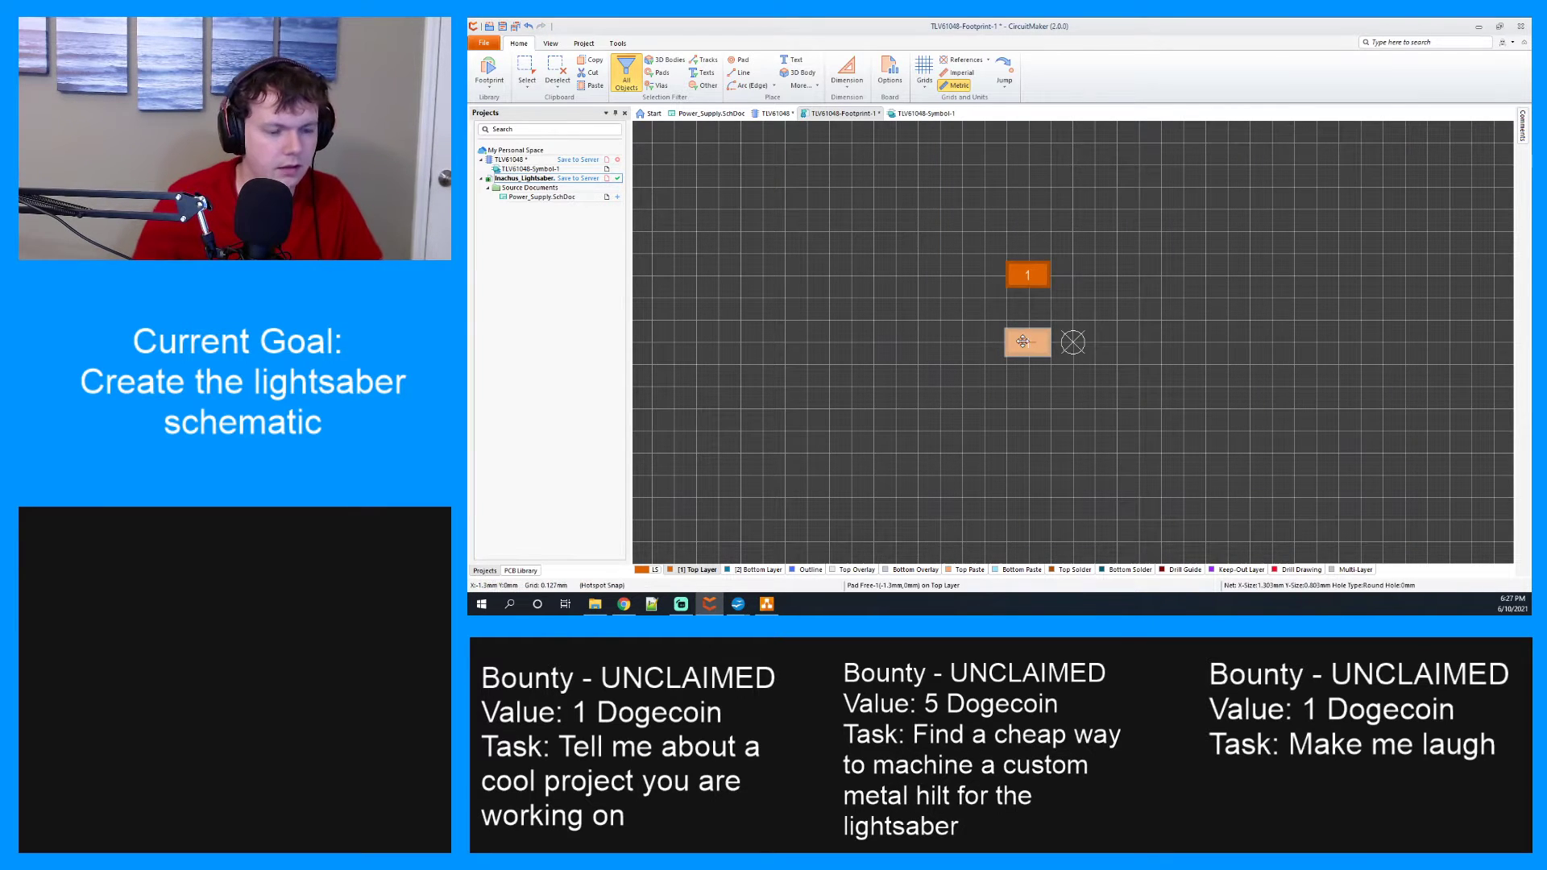
left_click(1032, 418)
left_click_drag(1028, 345, 1022, 409)
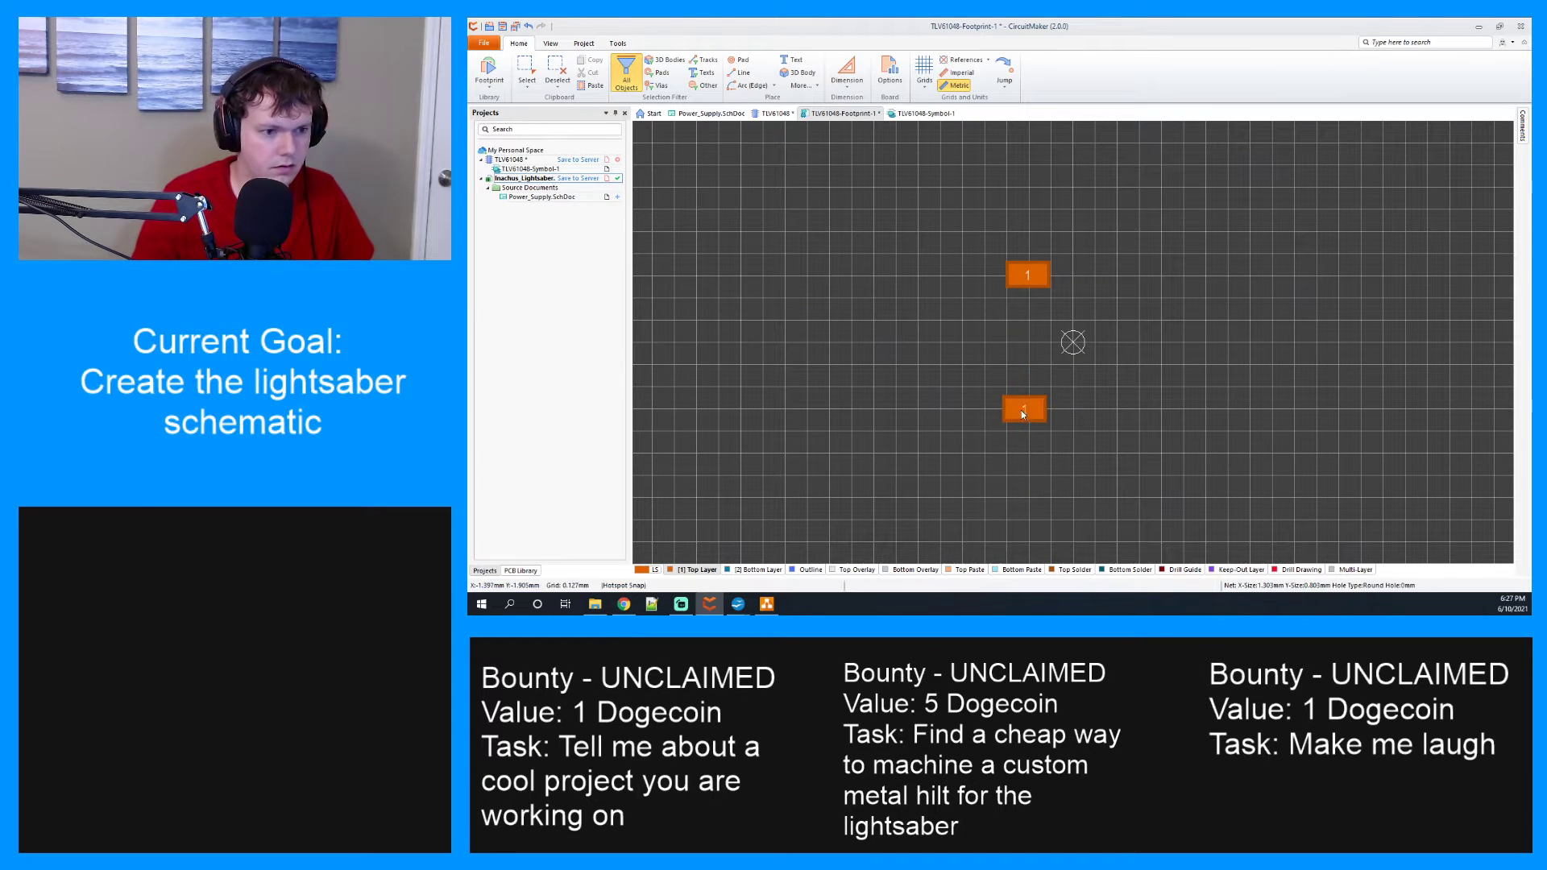
key("ctrl+z")
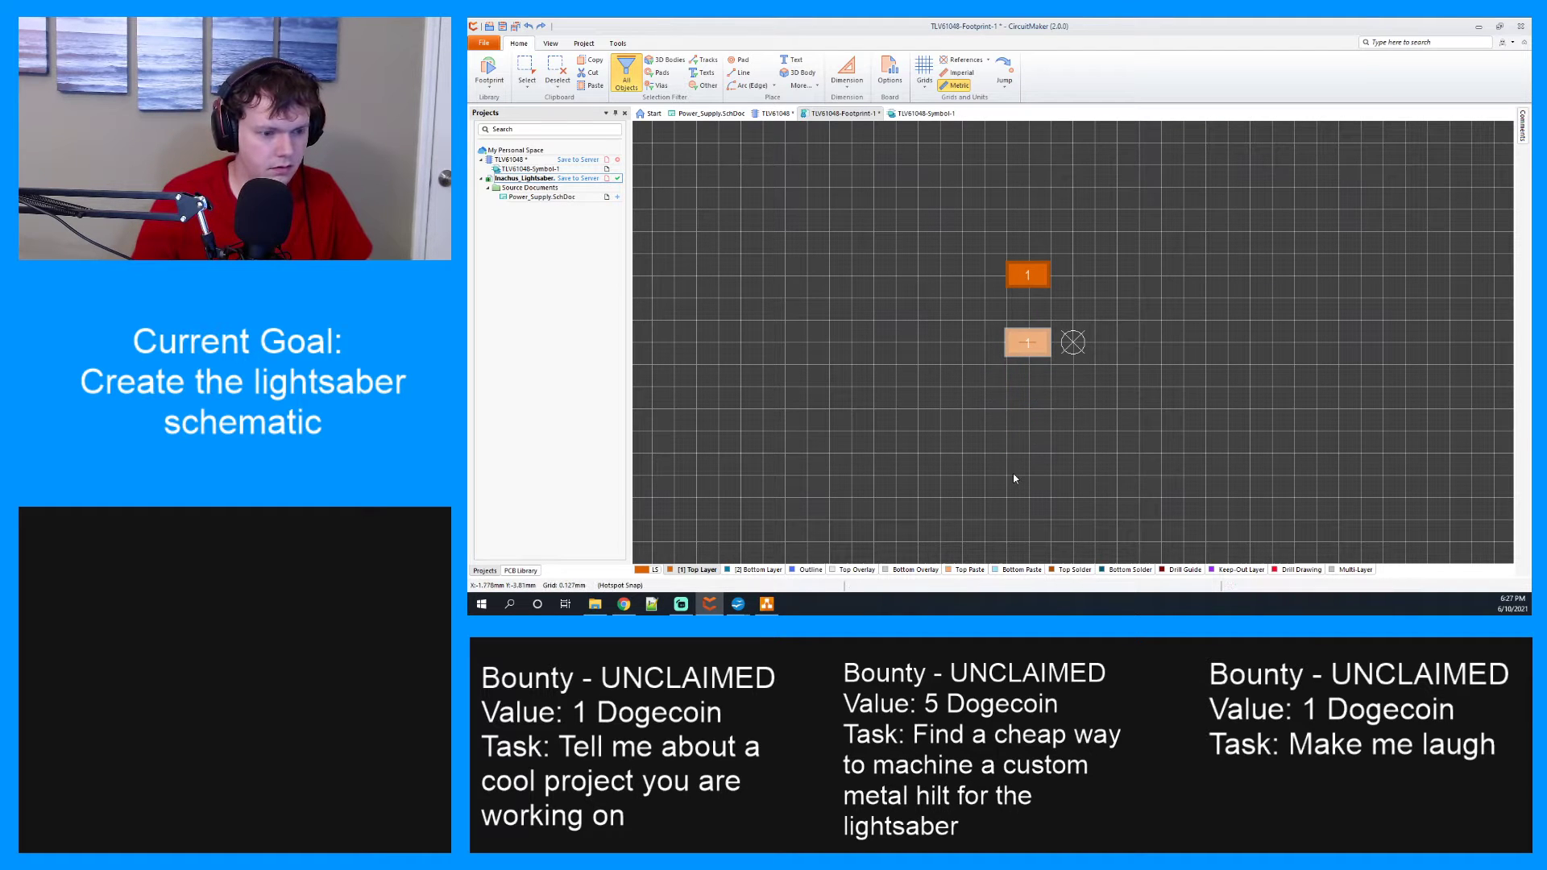
Paste two more copies of the pad, one below the middle pad and one across the origin, level with the upper pad.
key("ctrl+v")
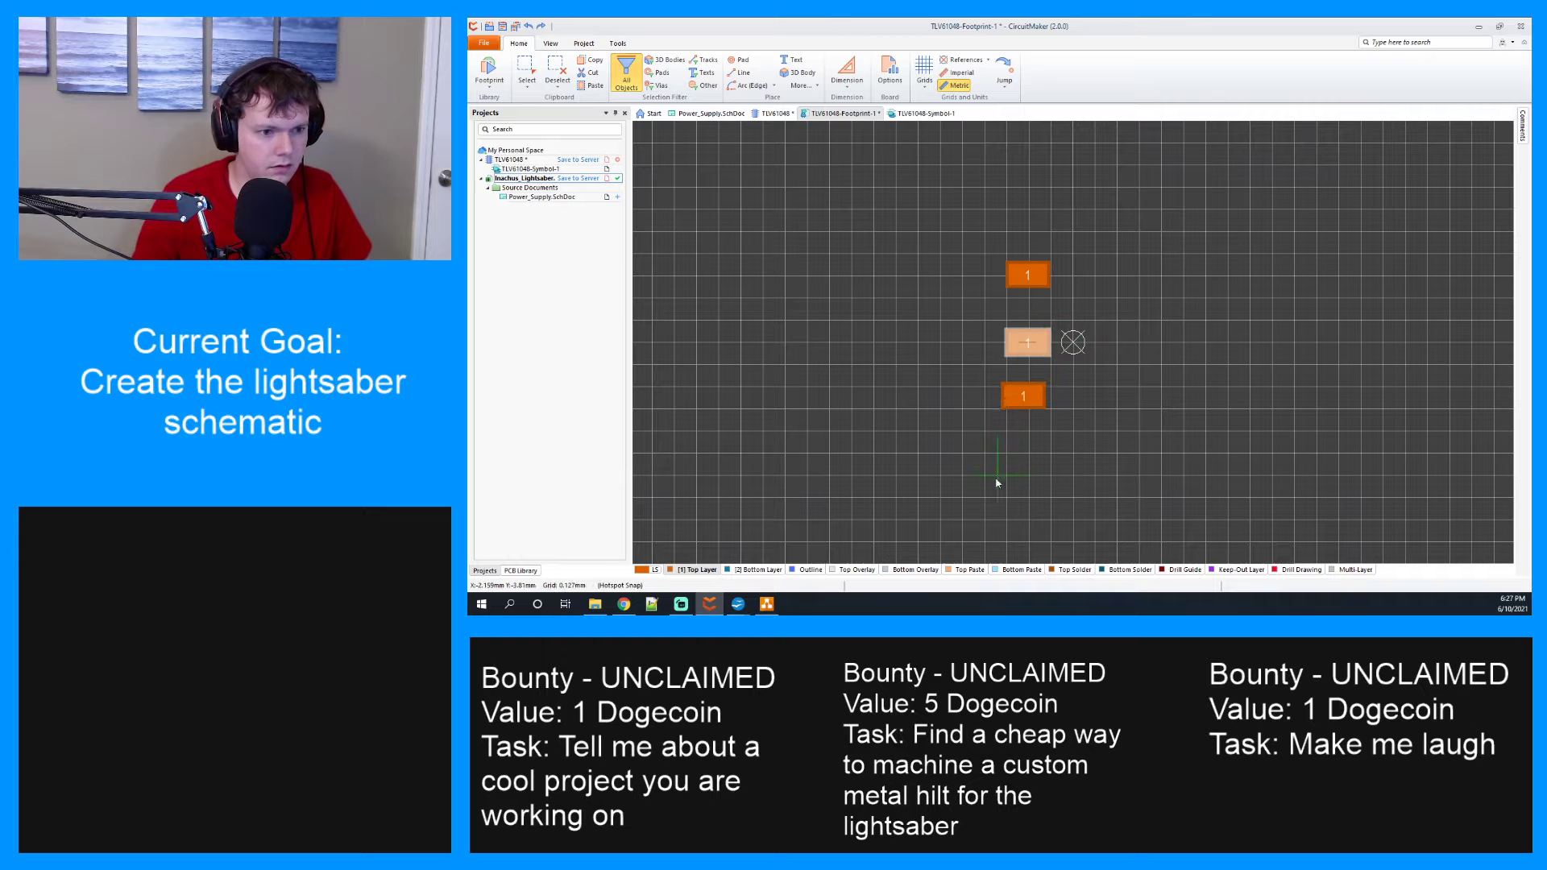
left_click(1003, 512)
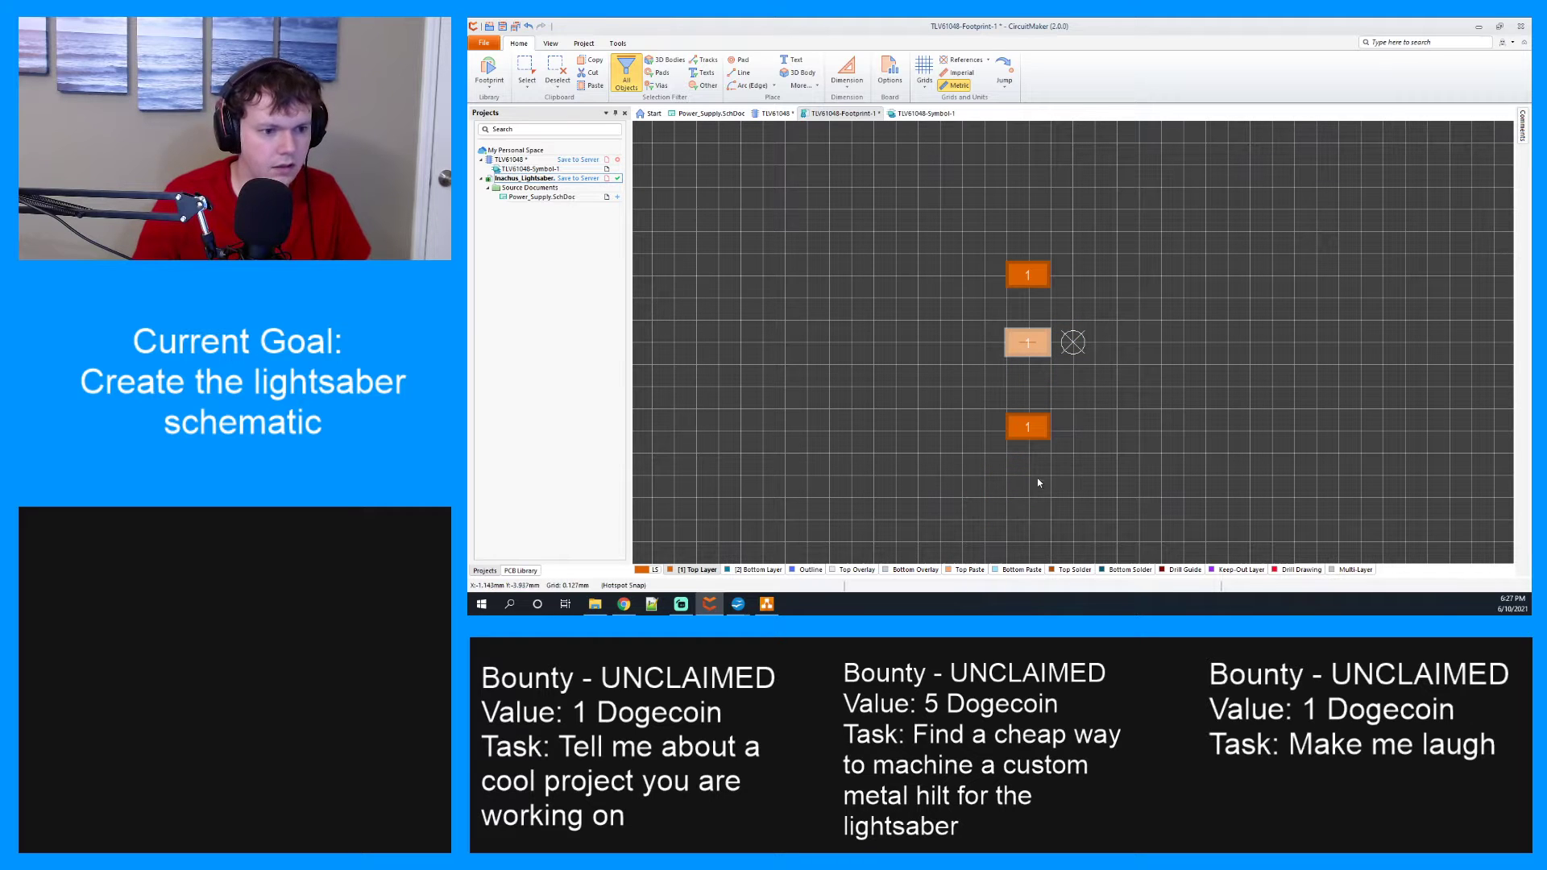
left_click(1037, 431)
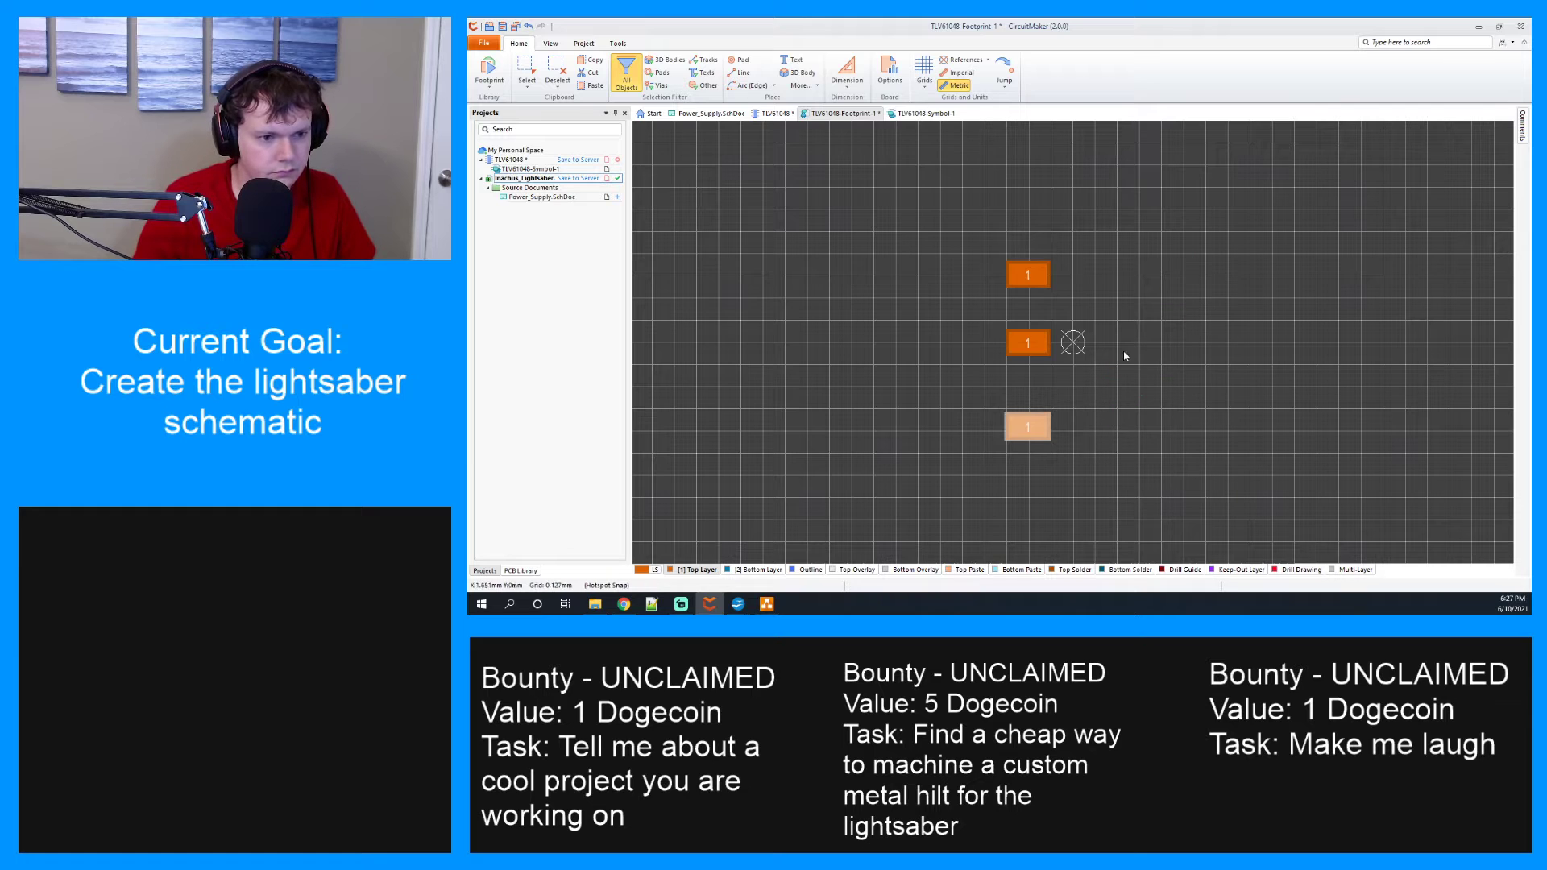
key("ctrl+v")
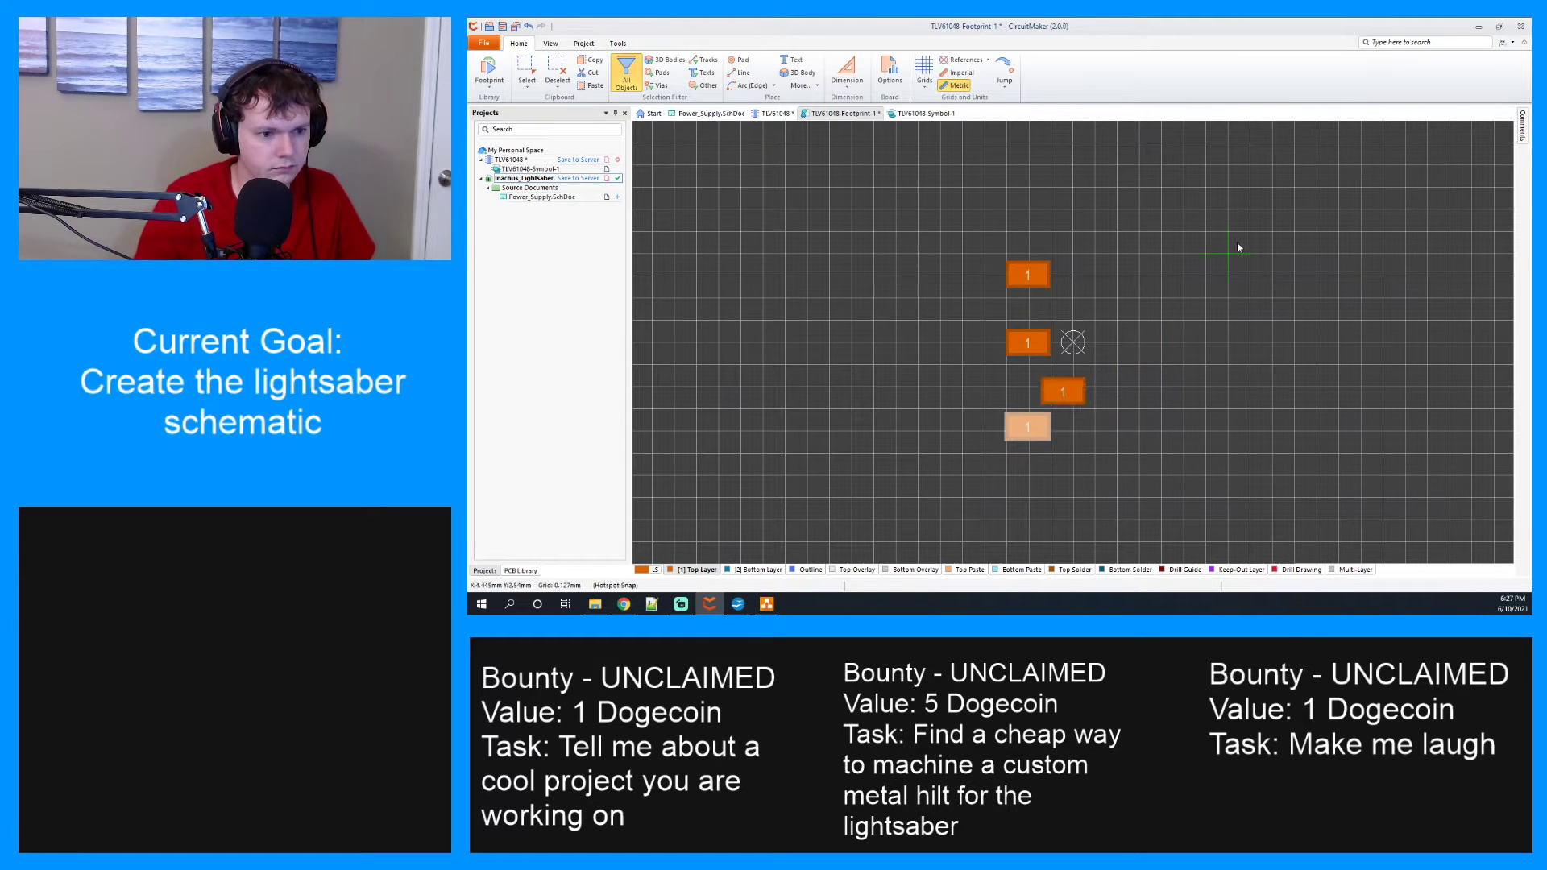
left_click(1316, 142)
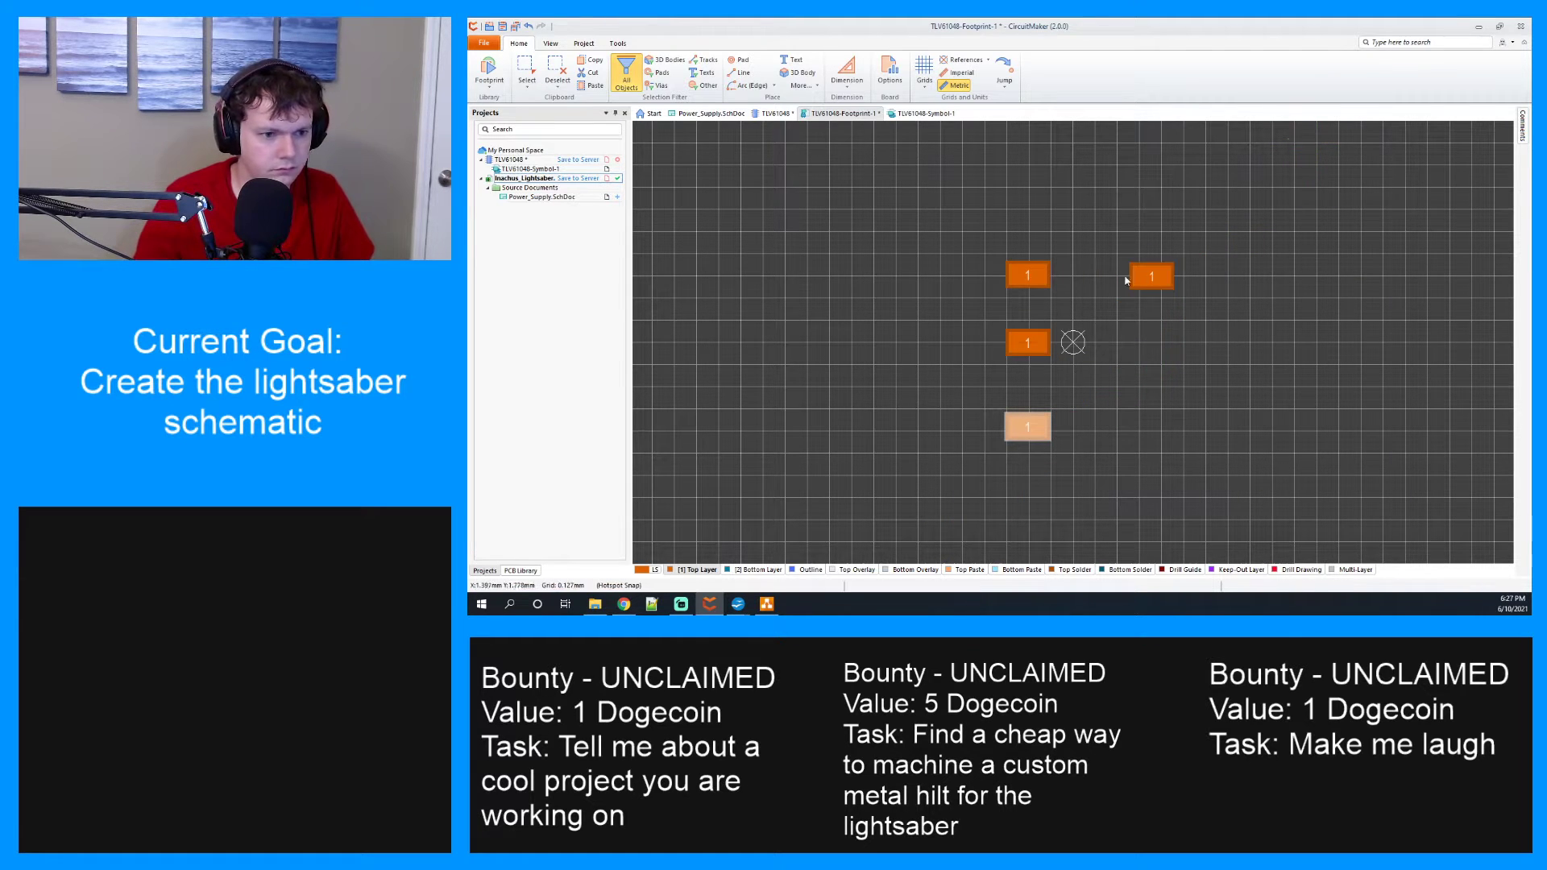
Copy the upper pad right of the origin and paste two duplicates below it, at about X 2.13 mm, Y -0.13 mm and Y -2.41 mm.
left_click(1155, 281)
key("ctrl+c")
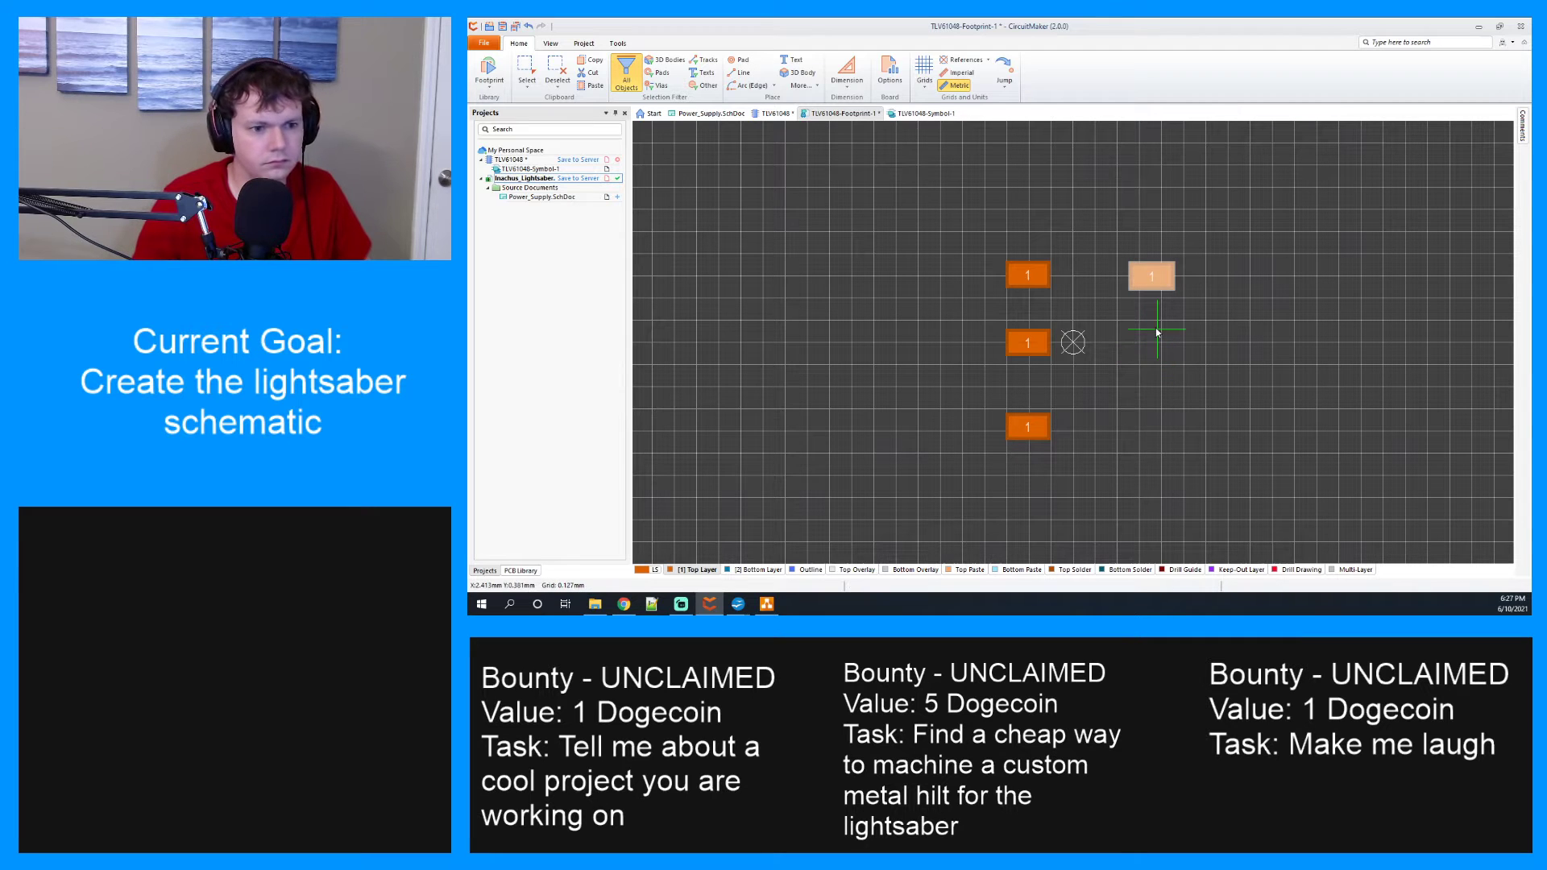
left_click(1156, 332)
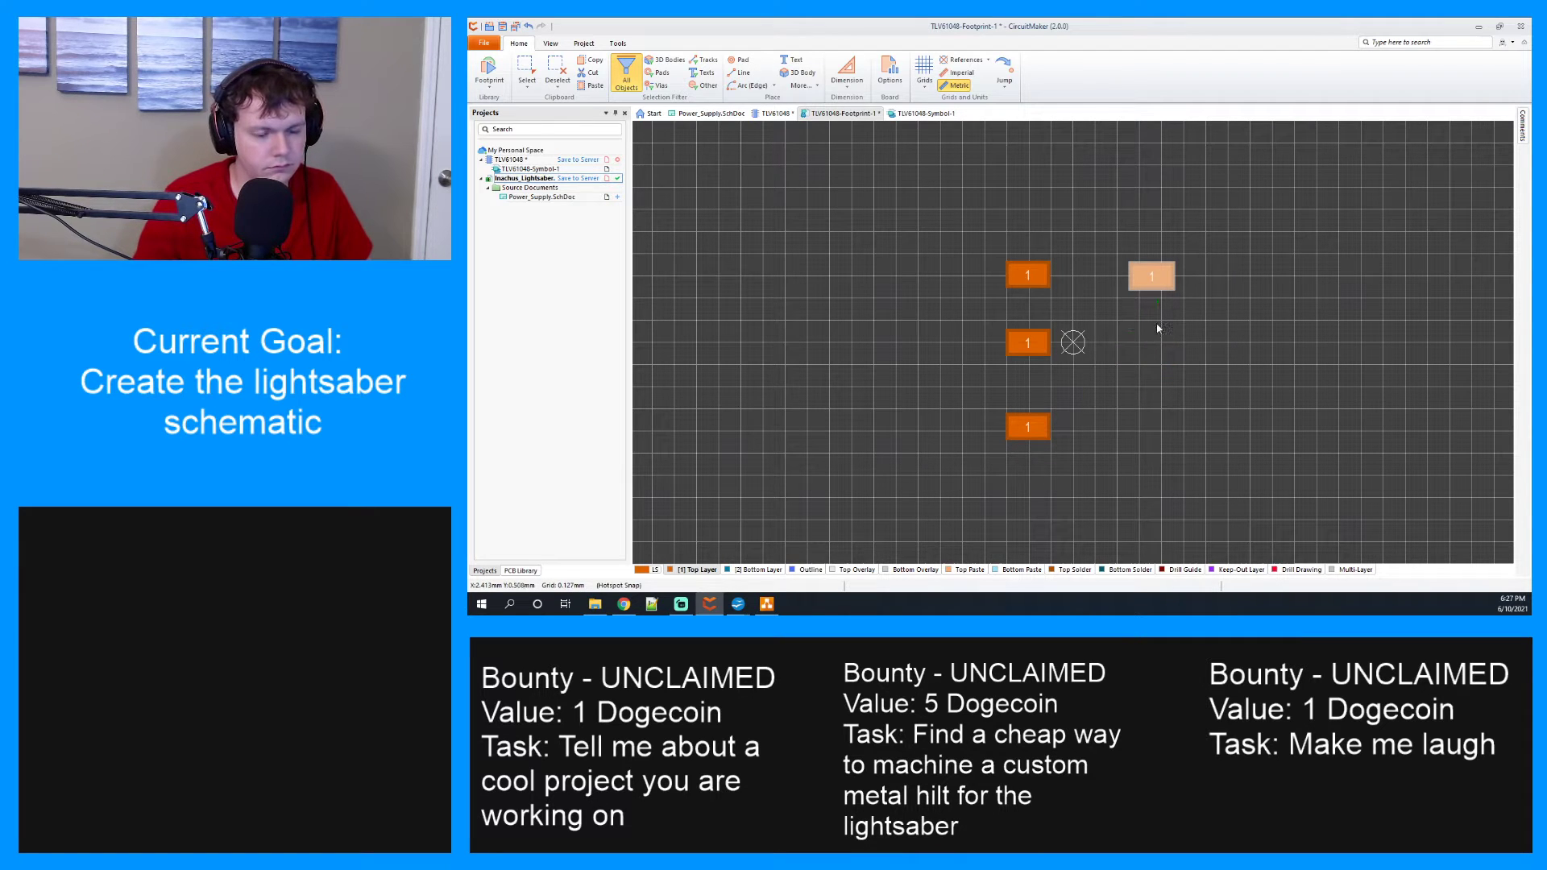
key("ctrl+v")
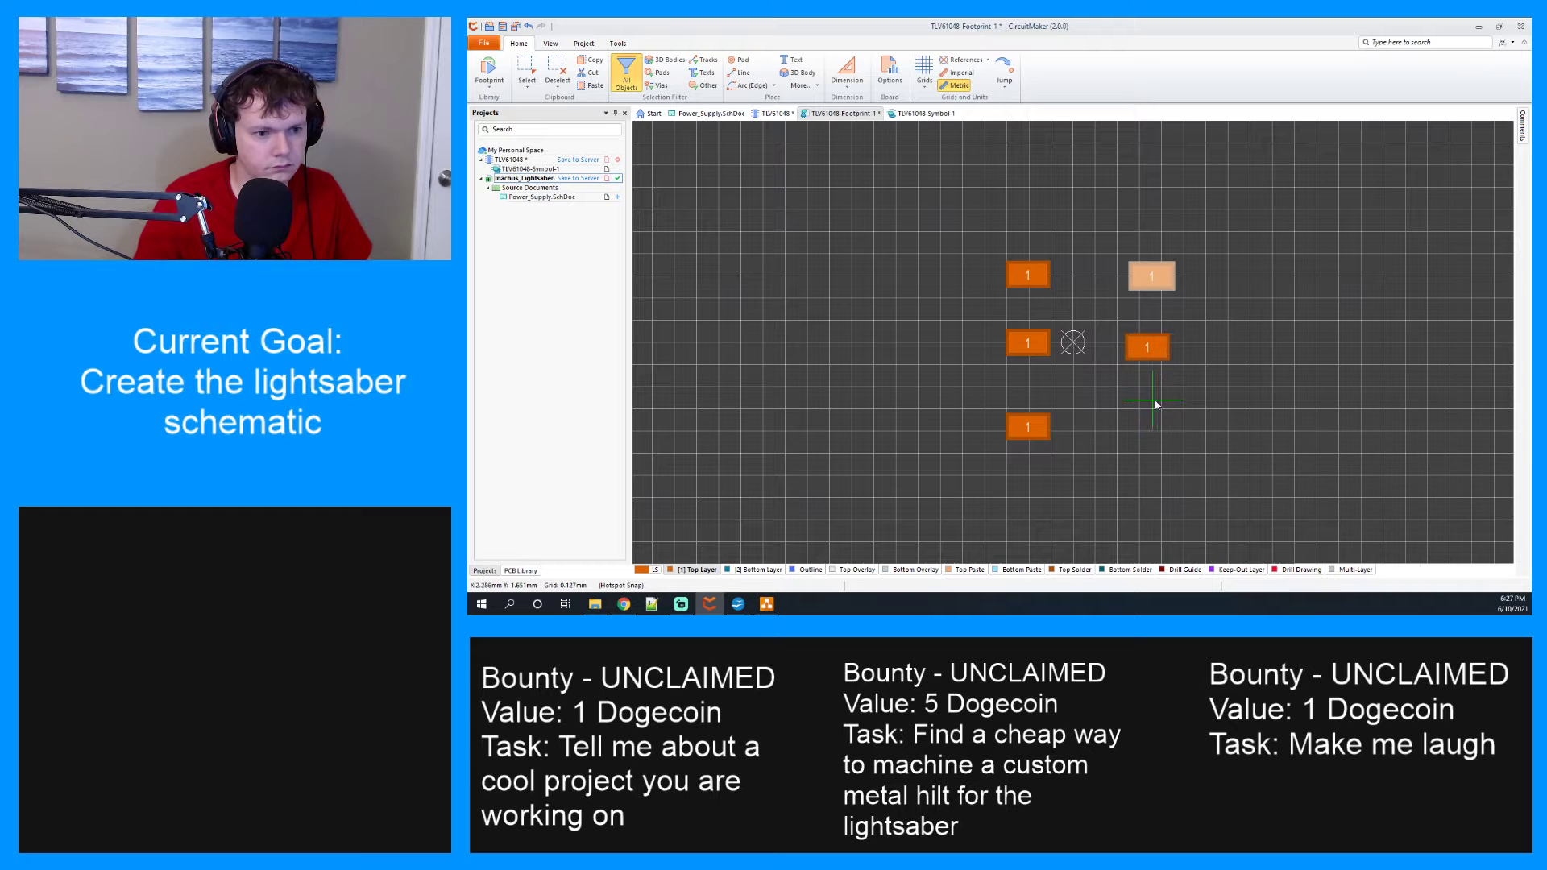
key("ctrl+v")
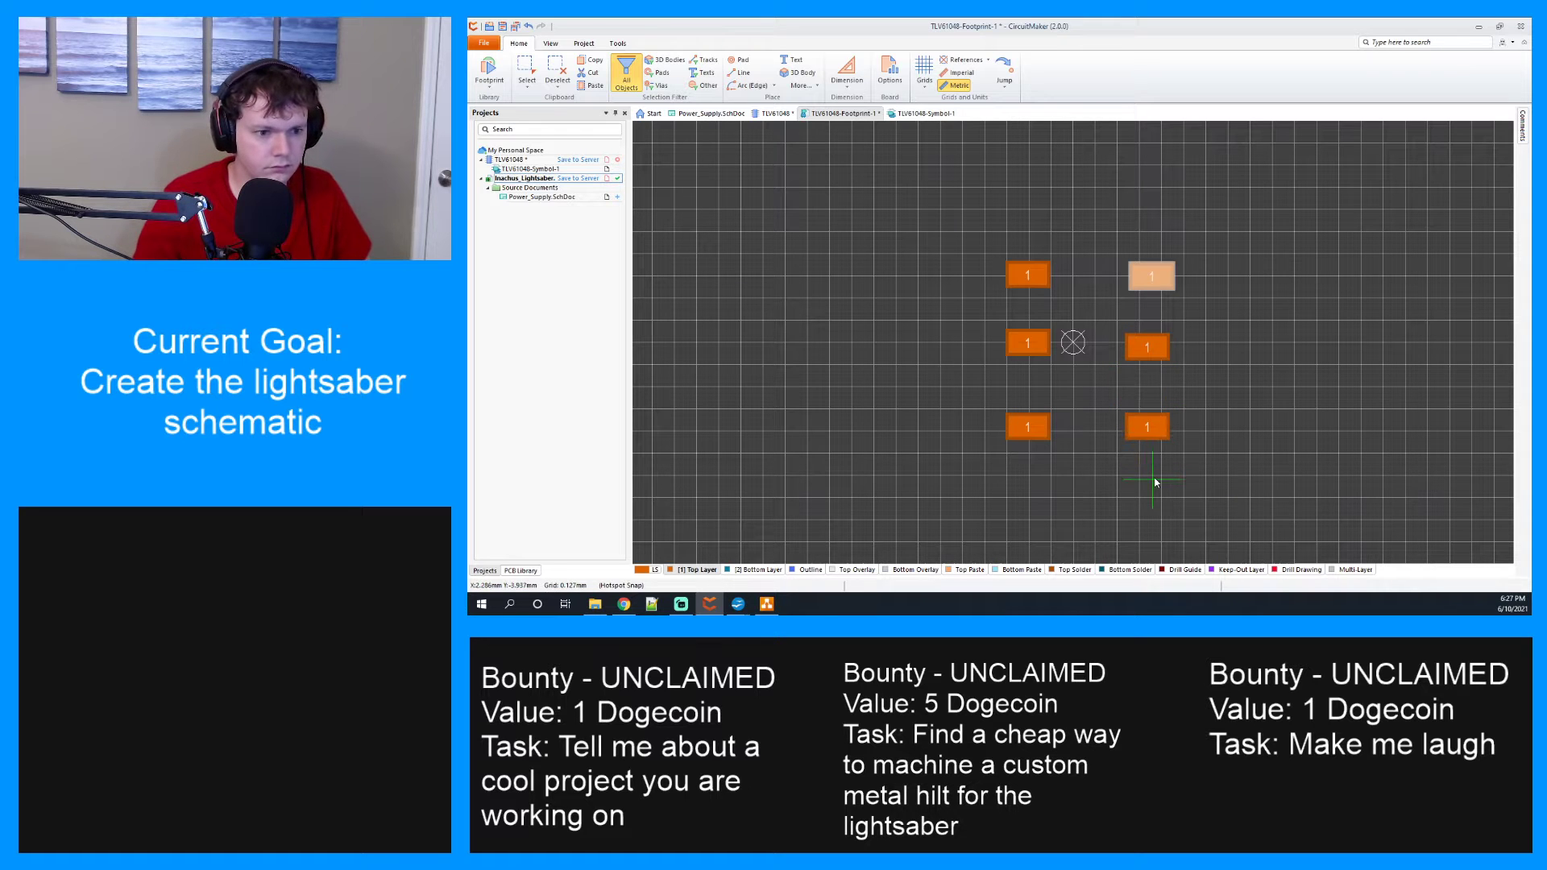
left_click(1147, 427)
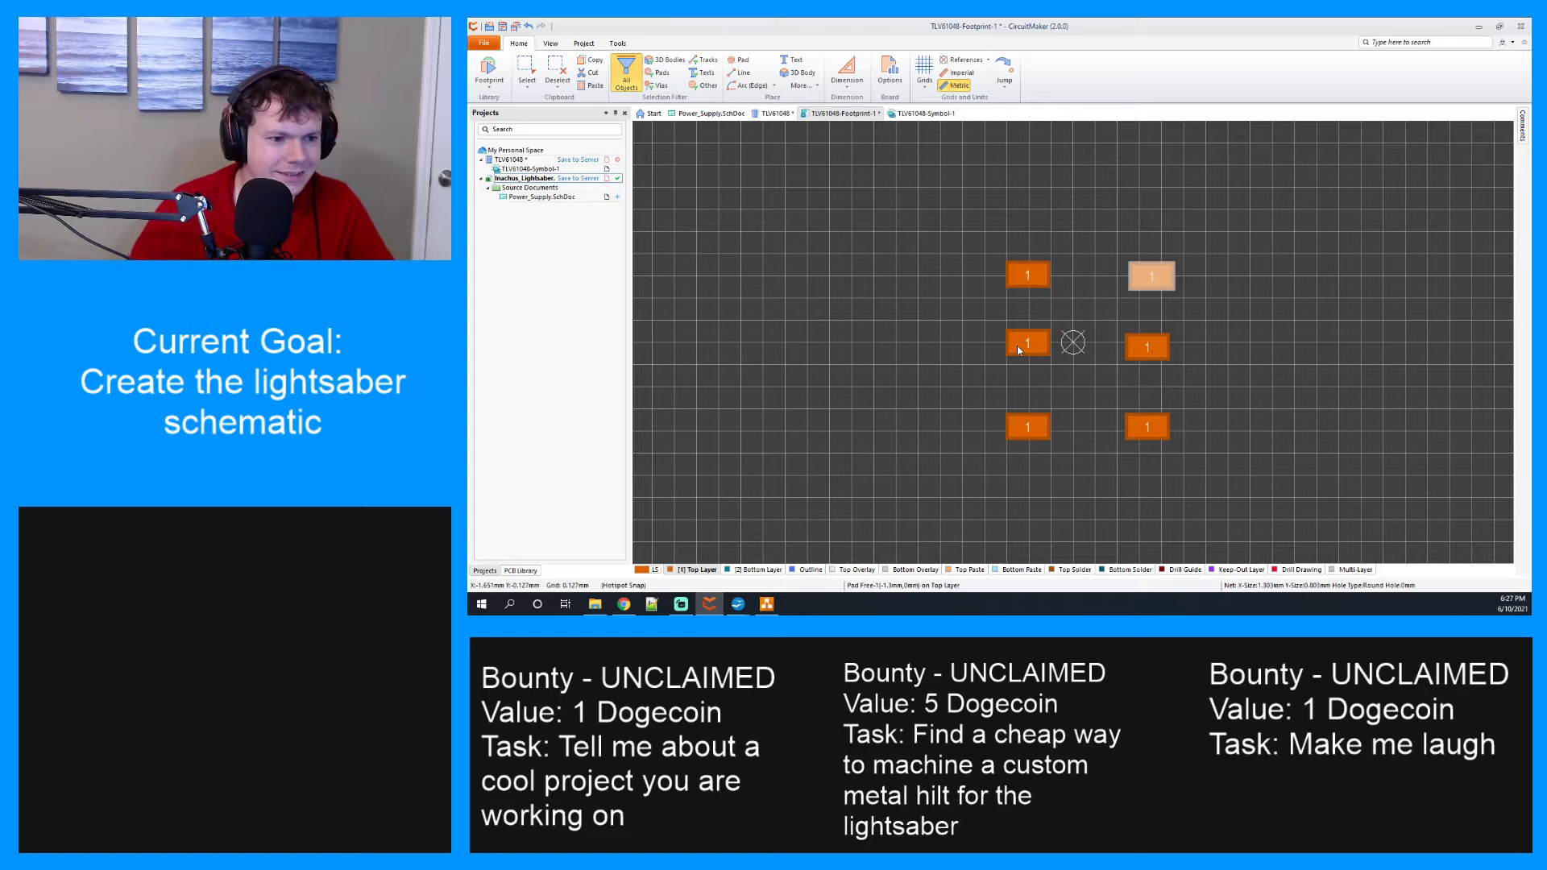
Set the Y location of the lowest pad left of the origin to -0.95 mm.
left_click(1028, 429)
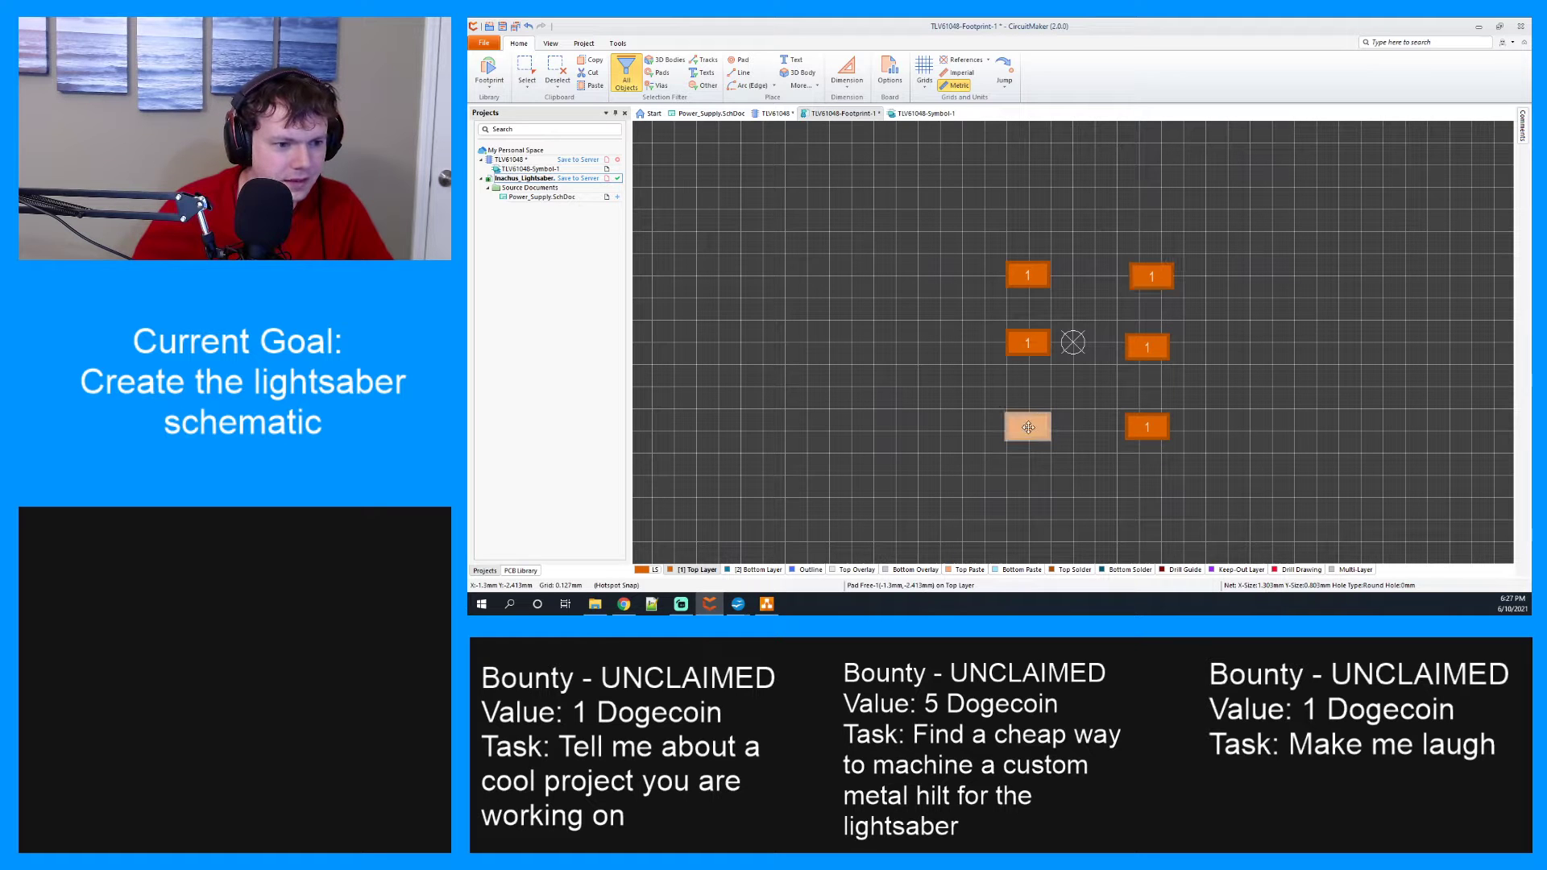
right_click(1028, 427)
left_click(1064, 562)
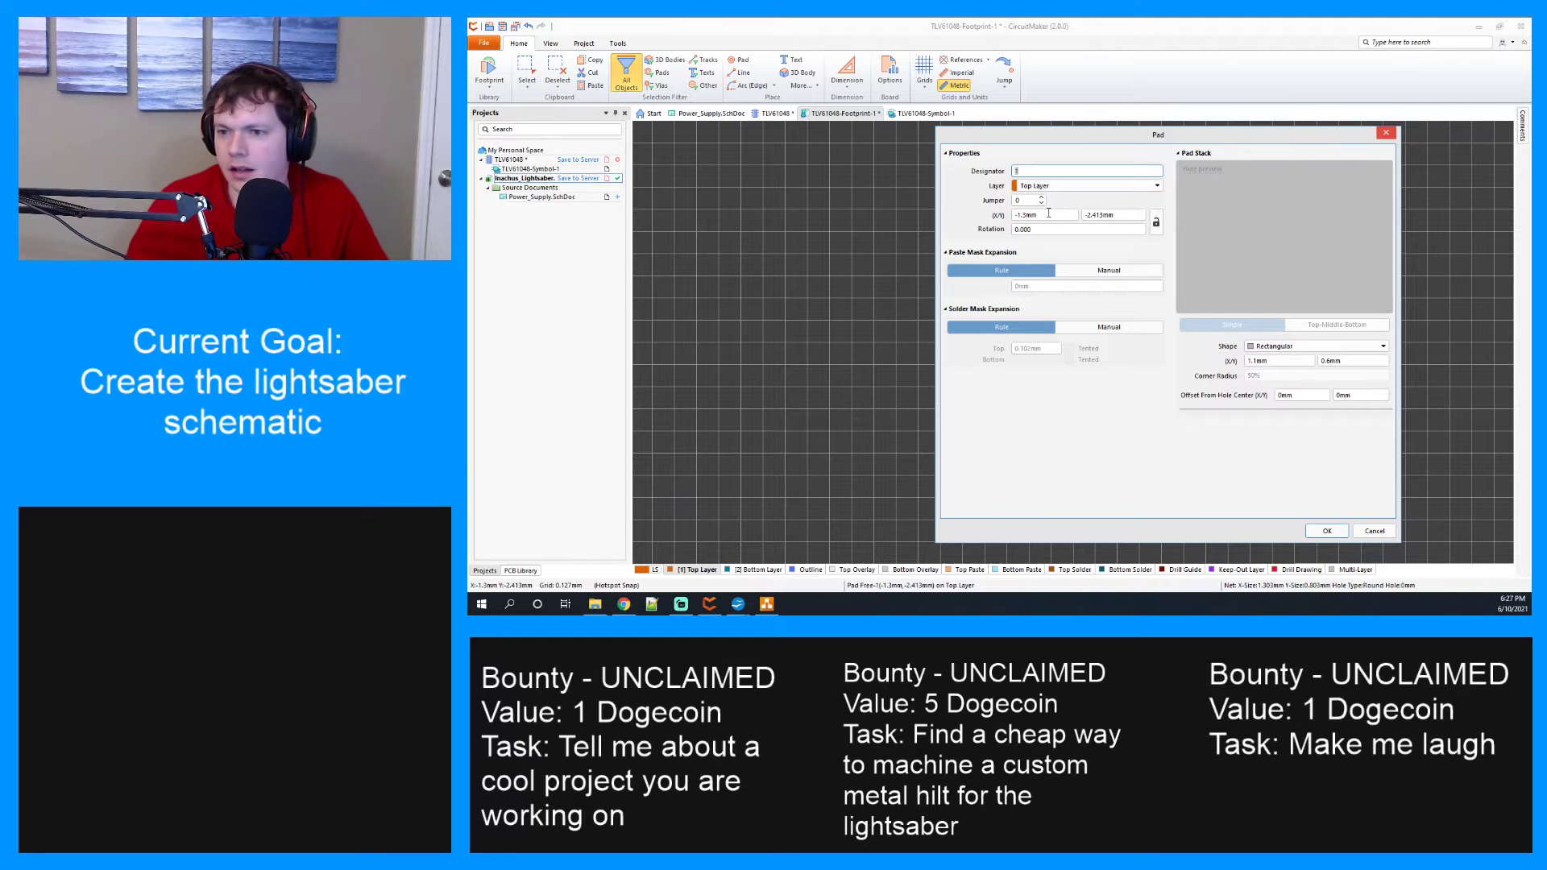
left_click(1120, 215)
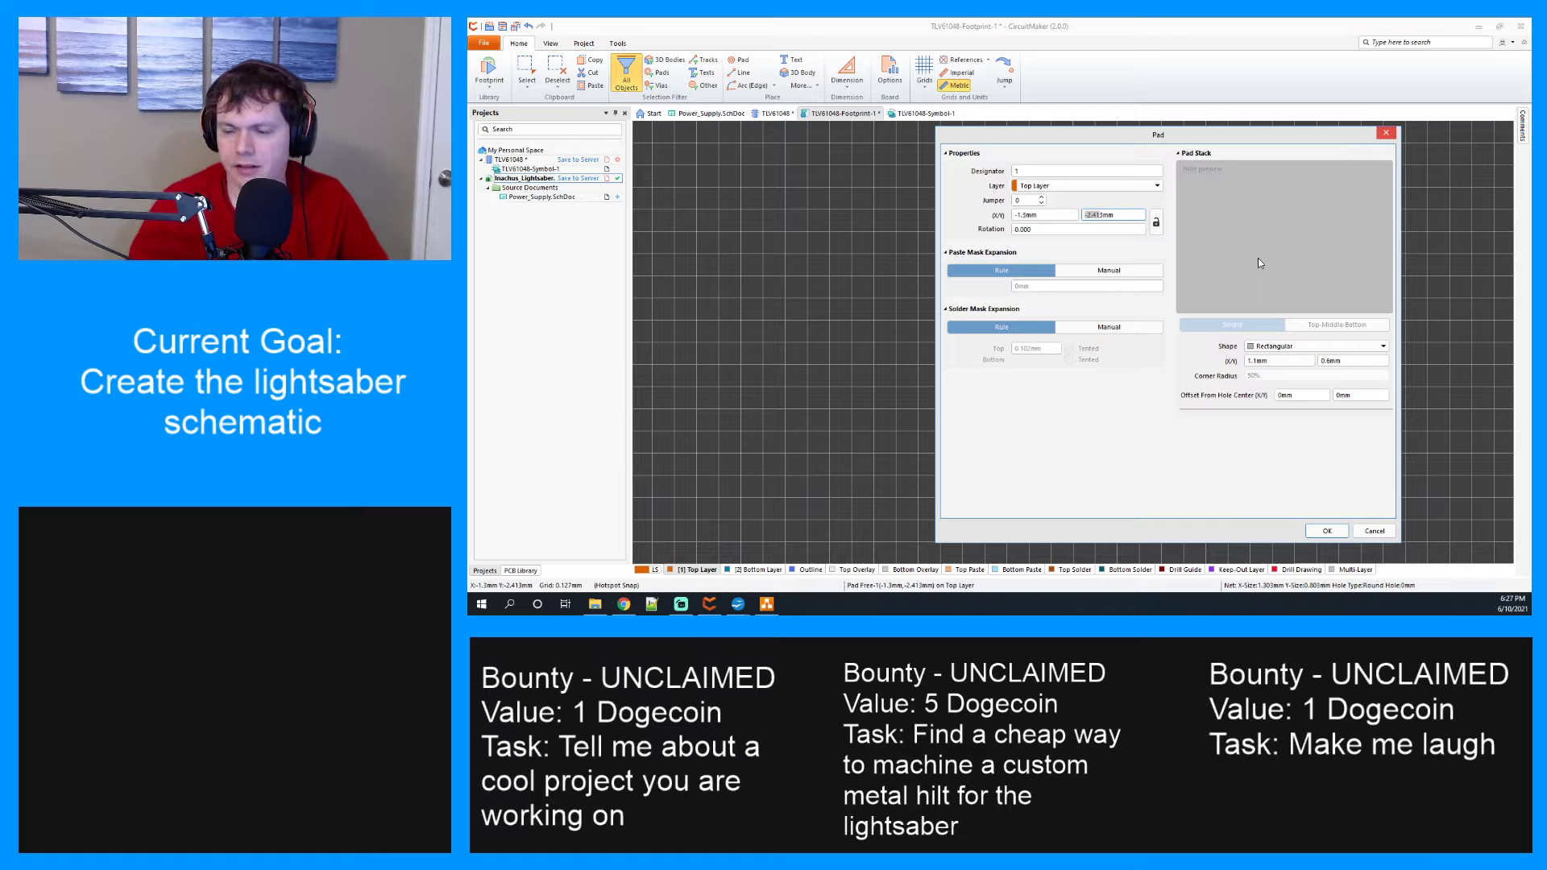
key("BackSpace")
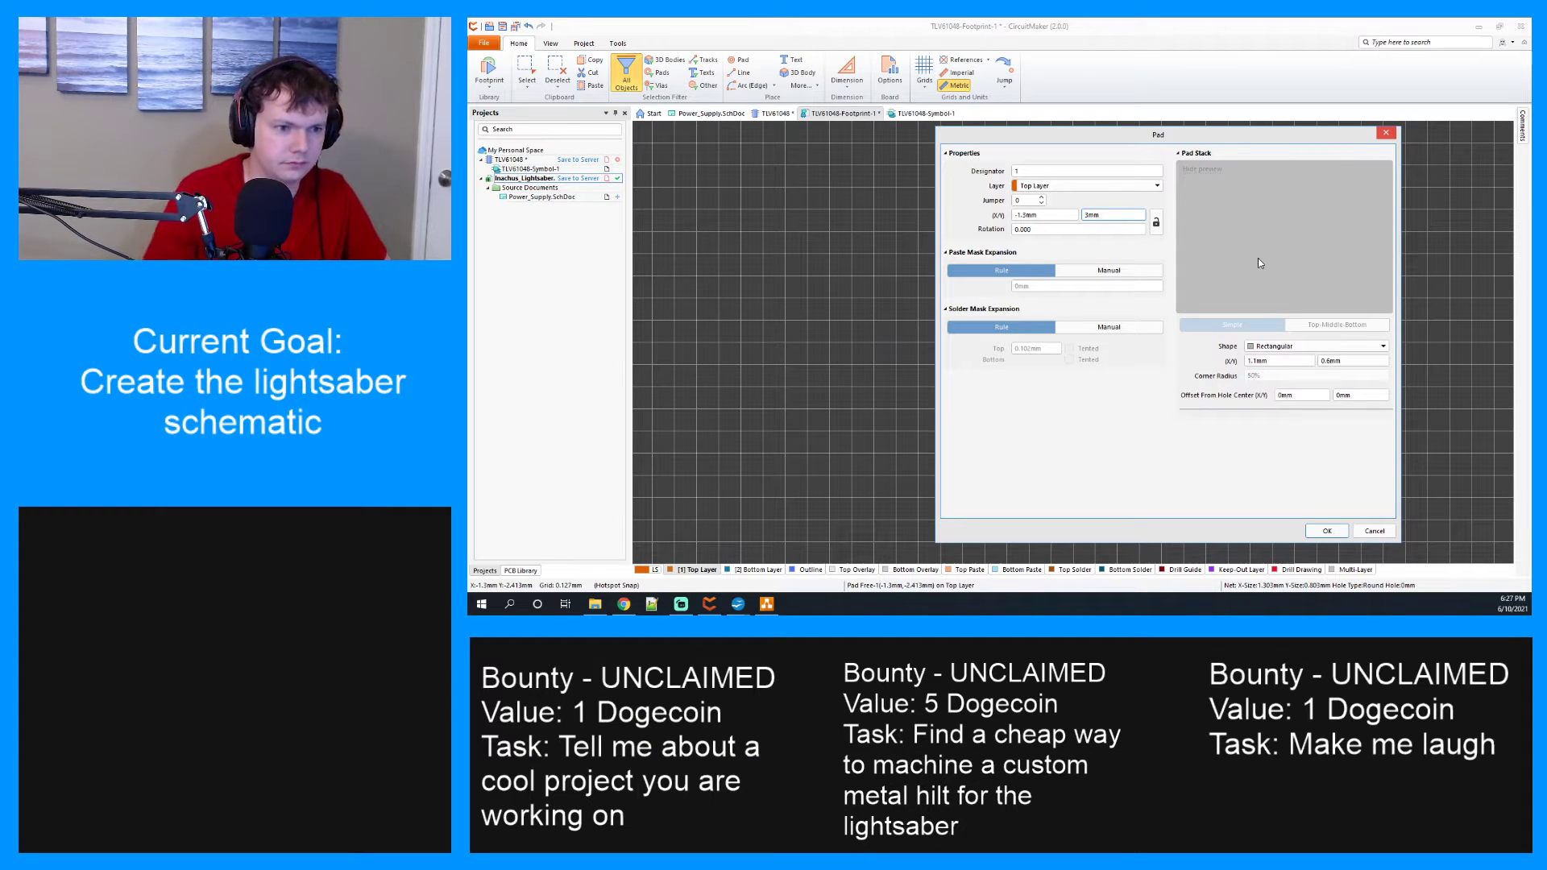
type("-0.")
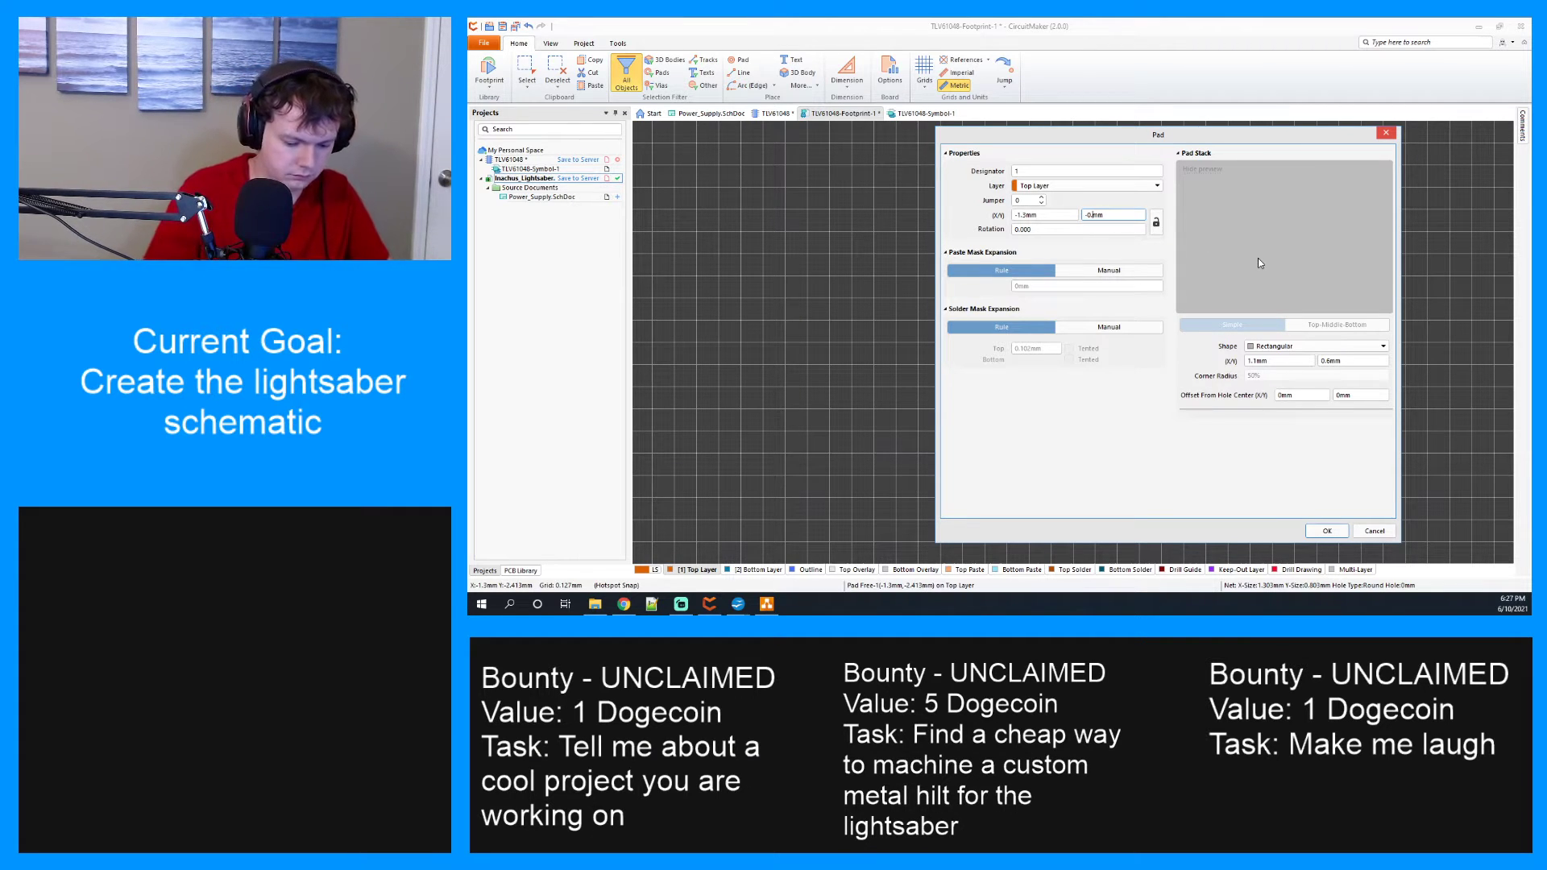
type("95")
key("Return")
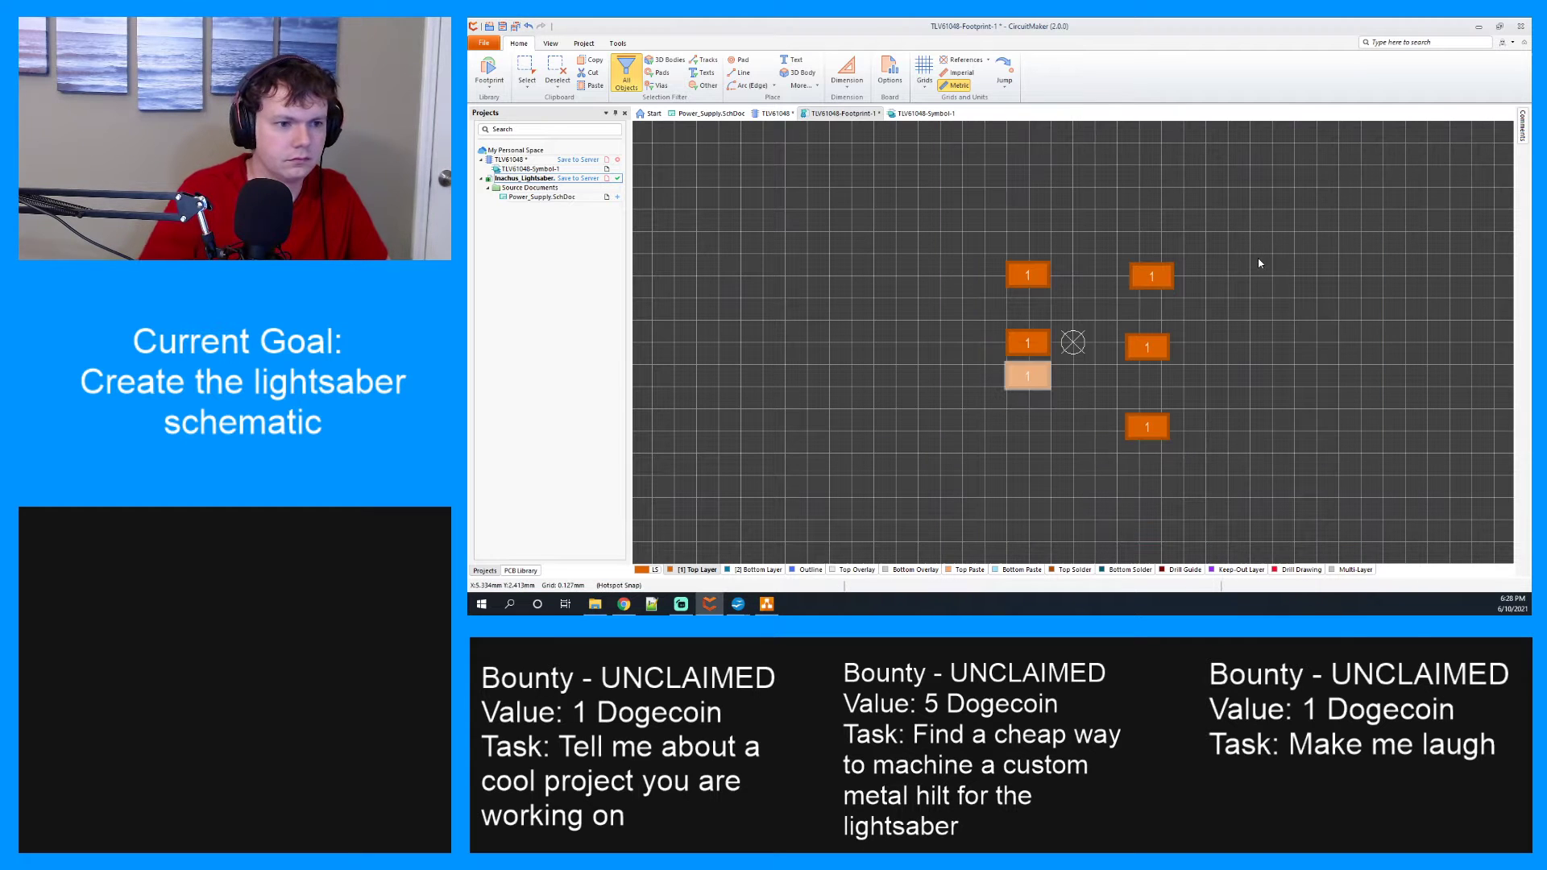
Set the Y location of the upper pad left of the origin to 0.95 mm.
left_click(1040, 277)
right_click(1039, 276)
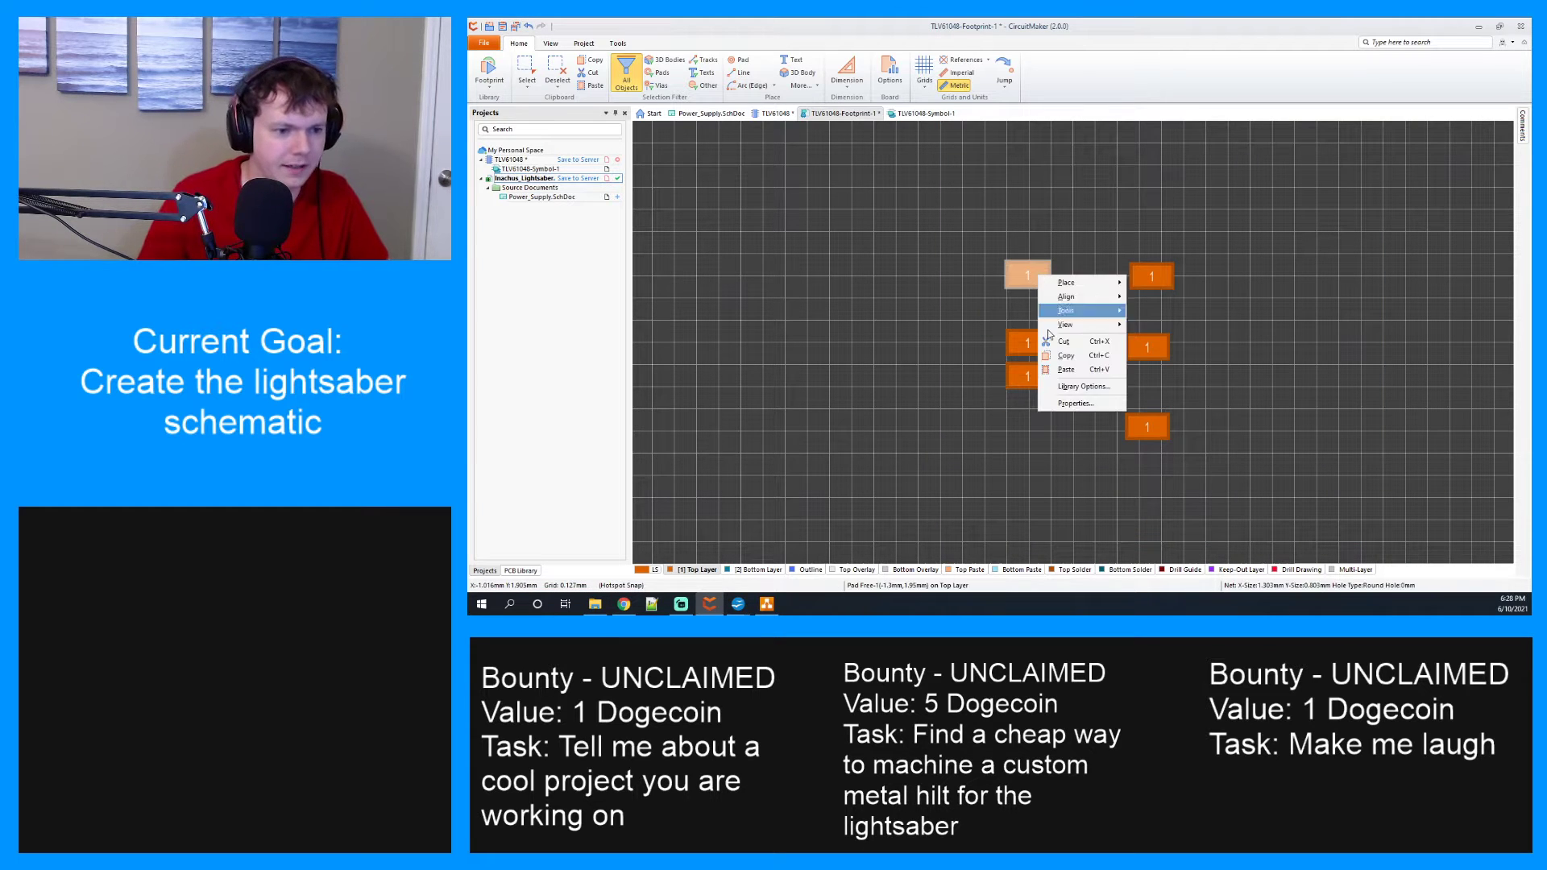
left_click(1076, 403)
left_click(1104, 215)
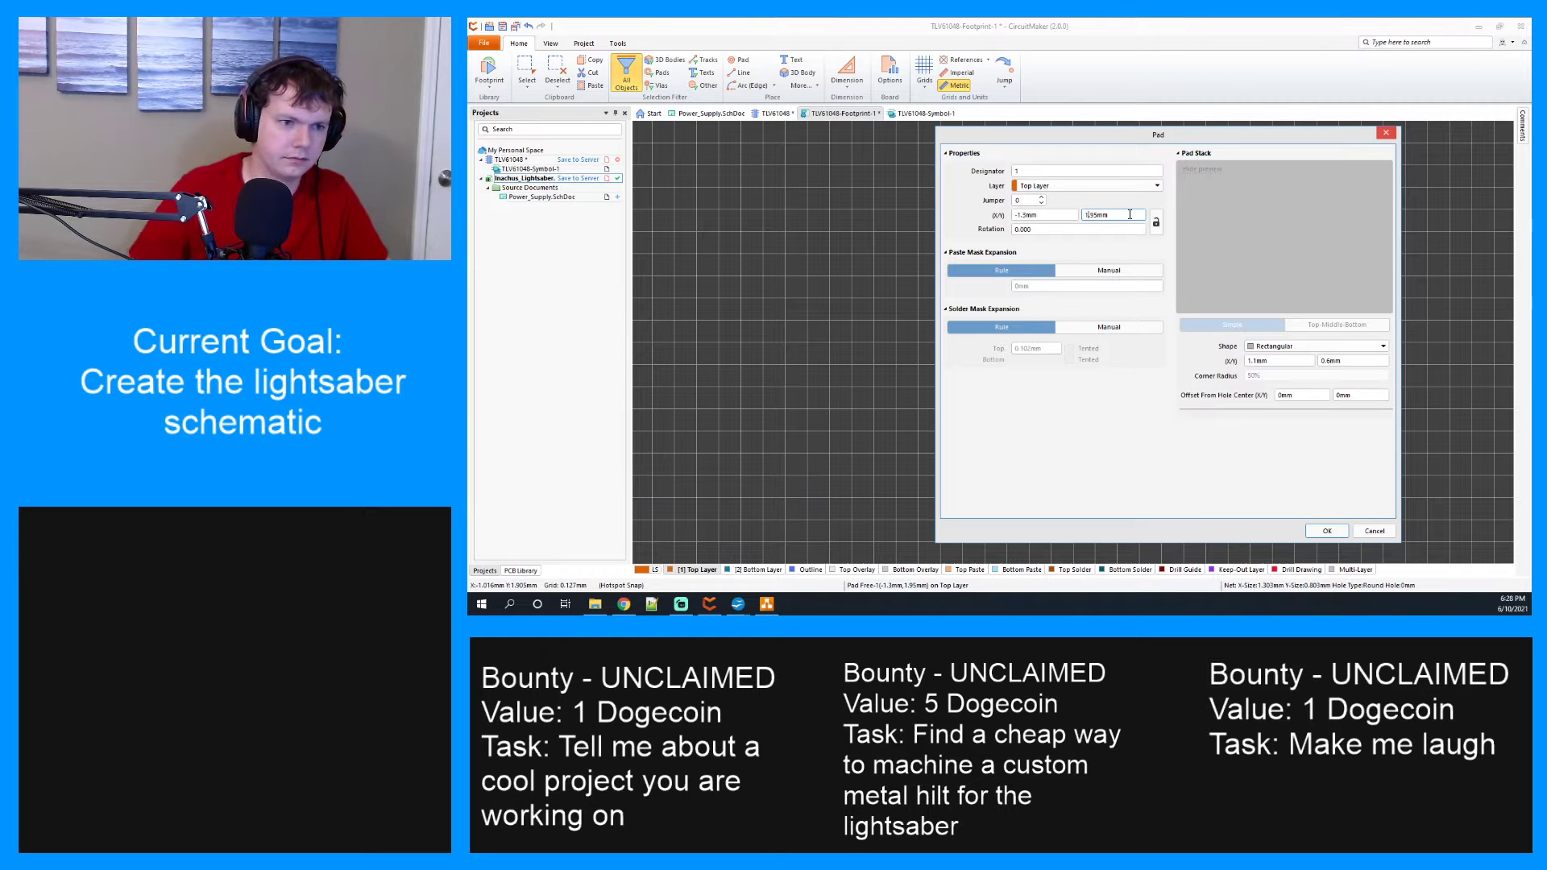
key("Return")
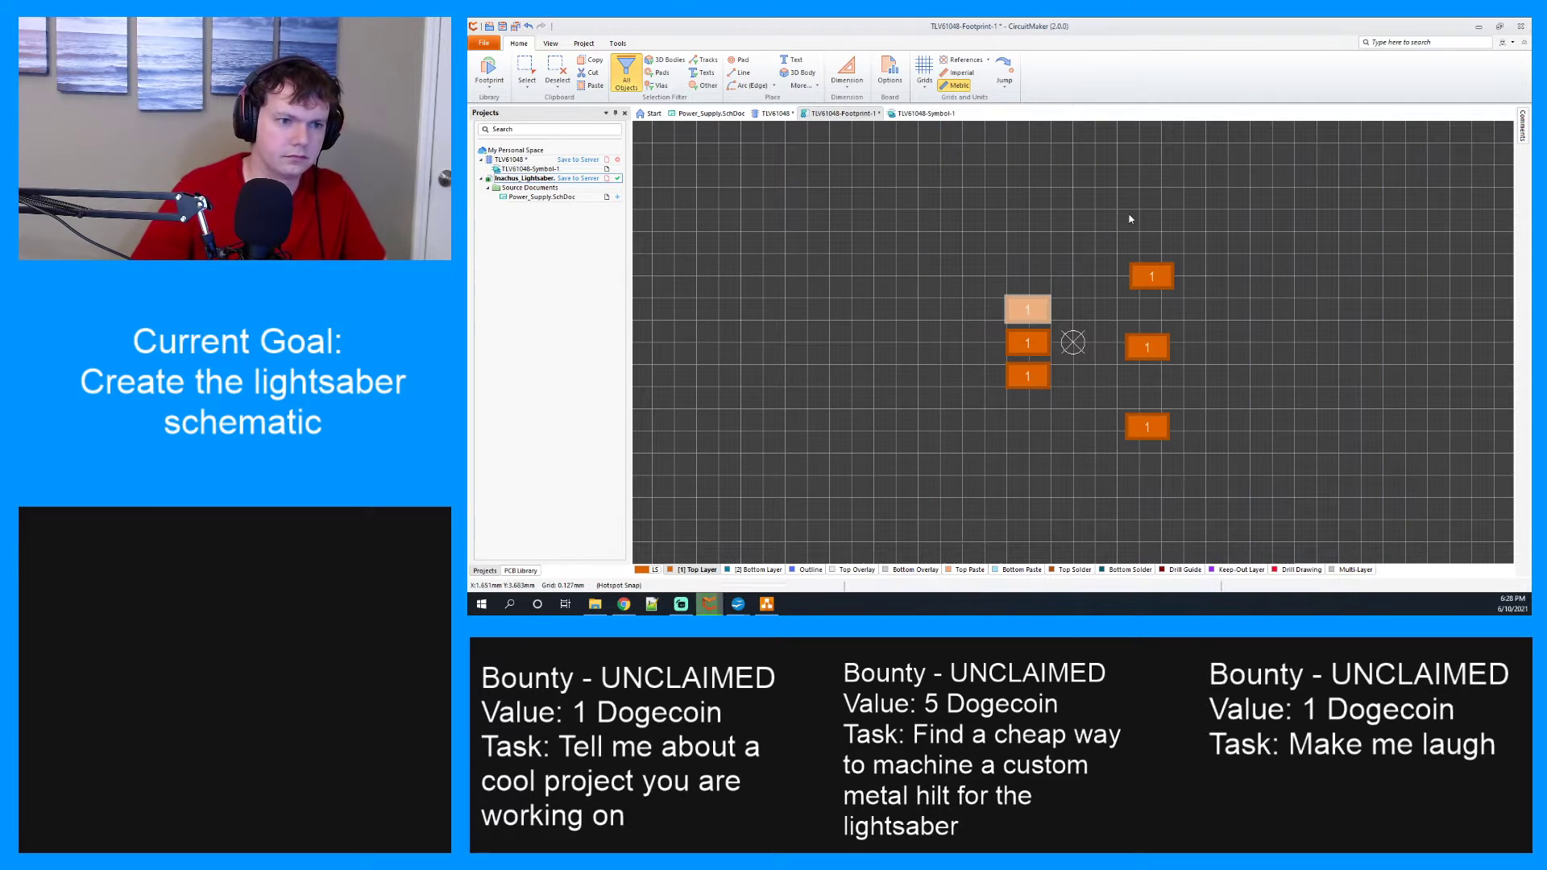
Set the location of the upper pad right of the origin to X 1.3 mm, Y 0.95 mm.
right_click(1140, 270)
left_click(1182, 398)
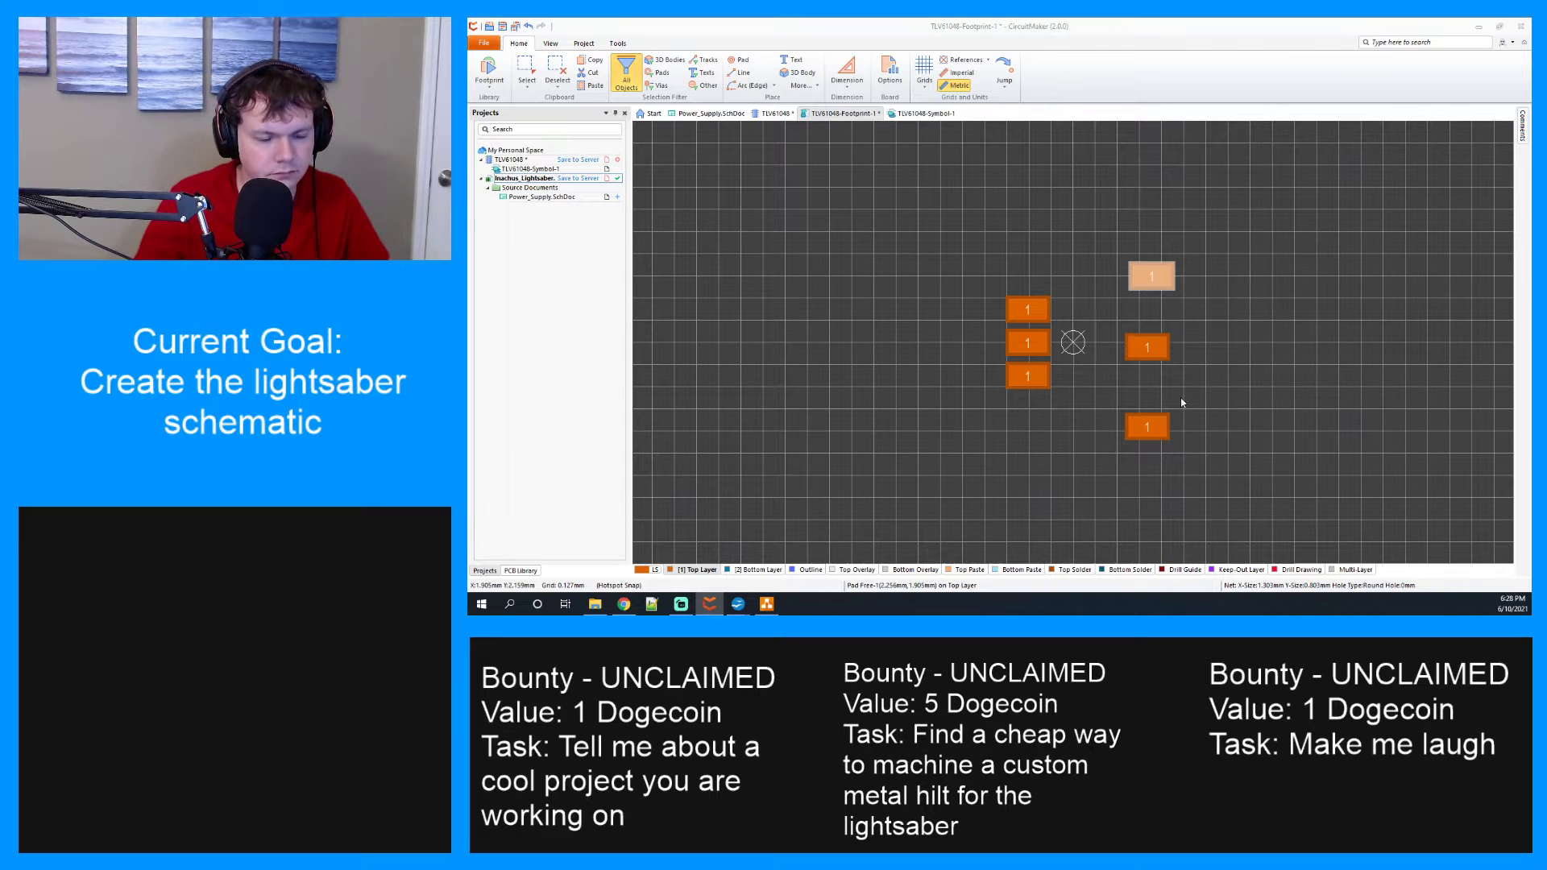
left_click(1023, 215)
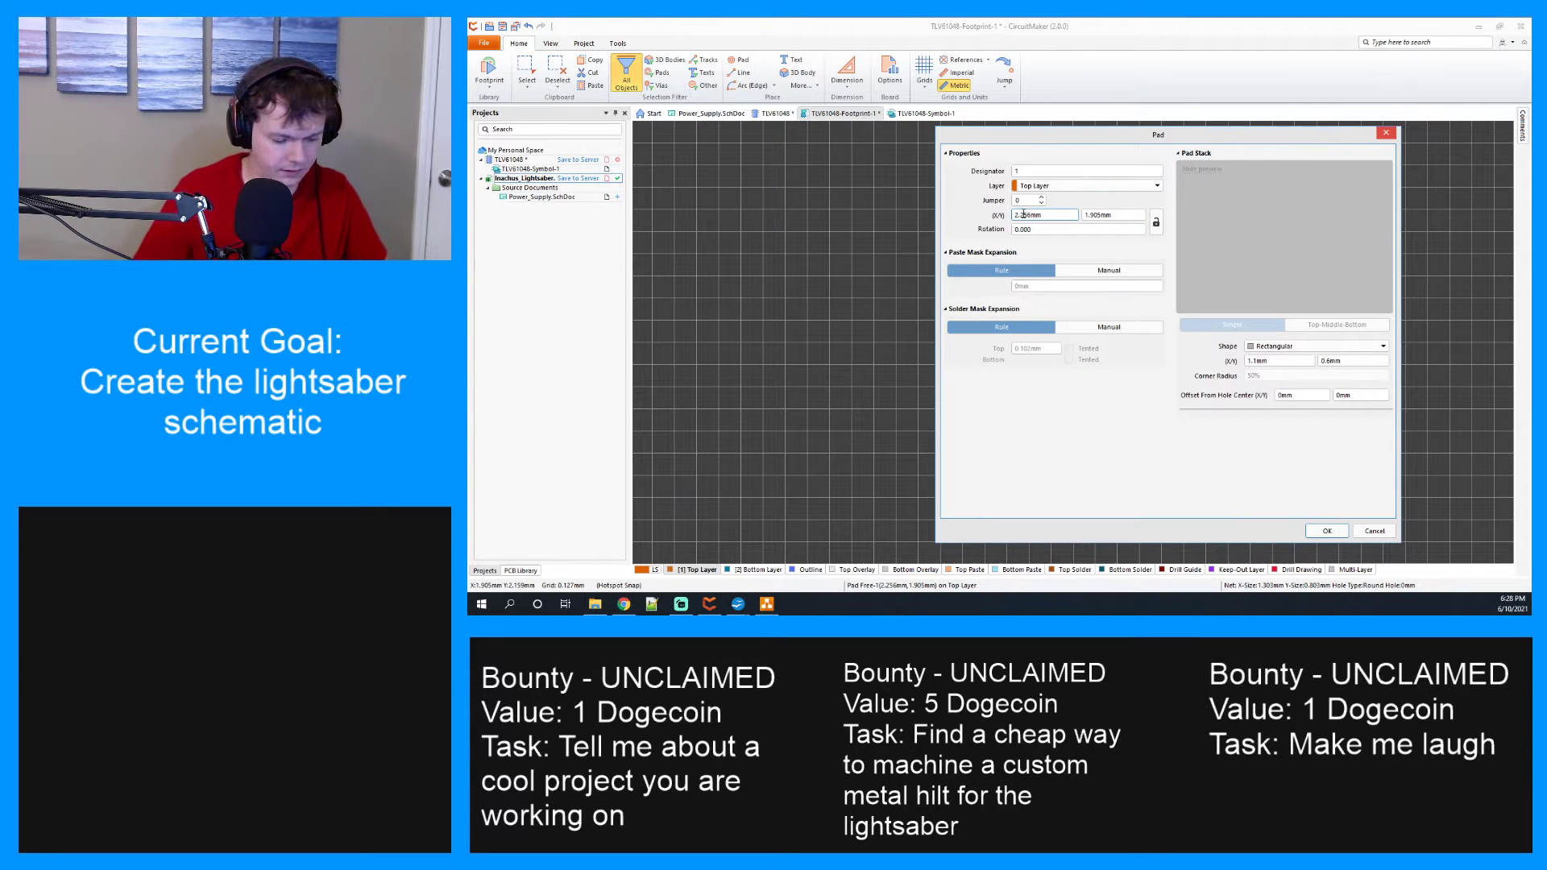
double_click(1033, 215)
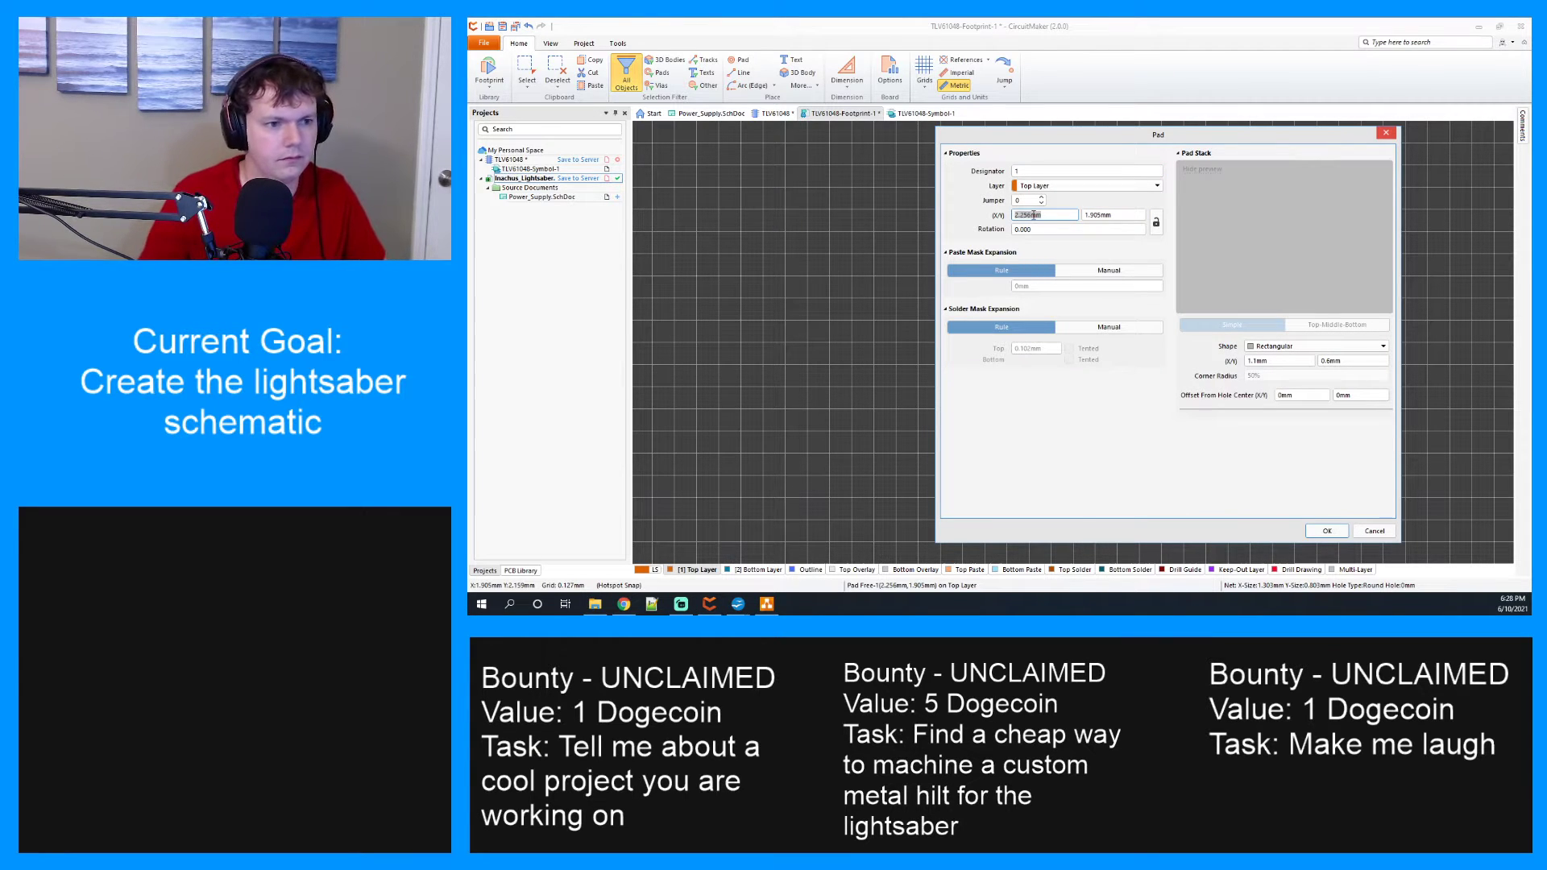
type("1.3")
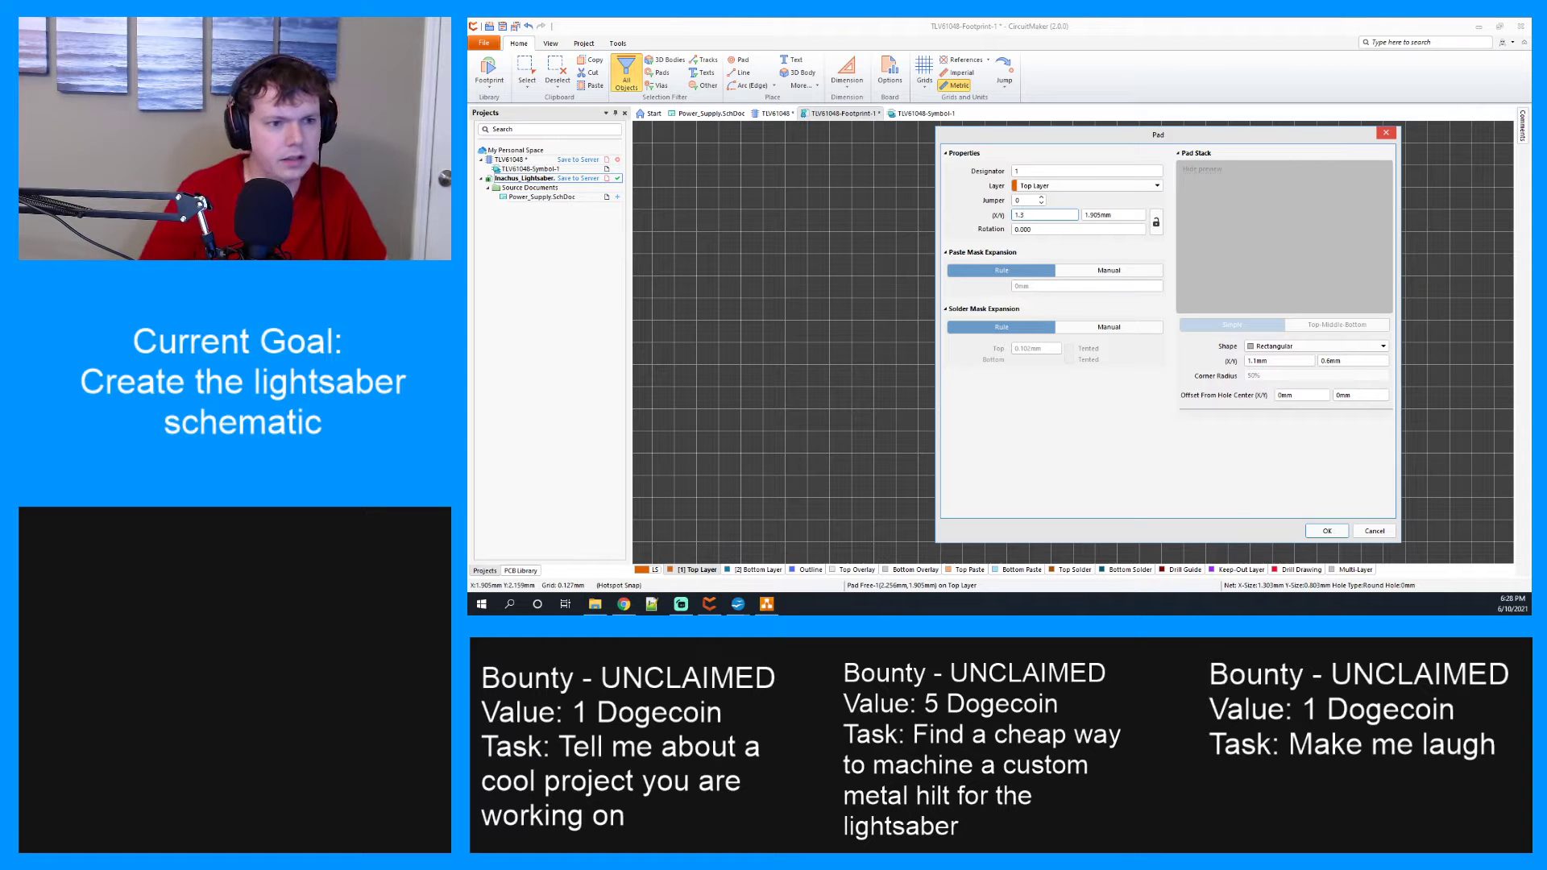
double_click(1095, 215)
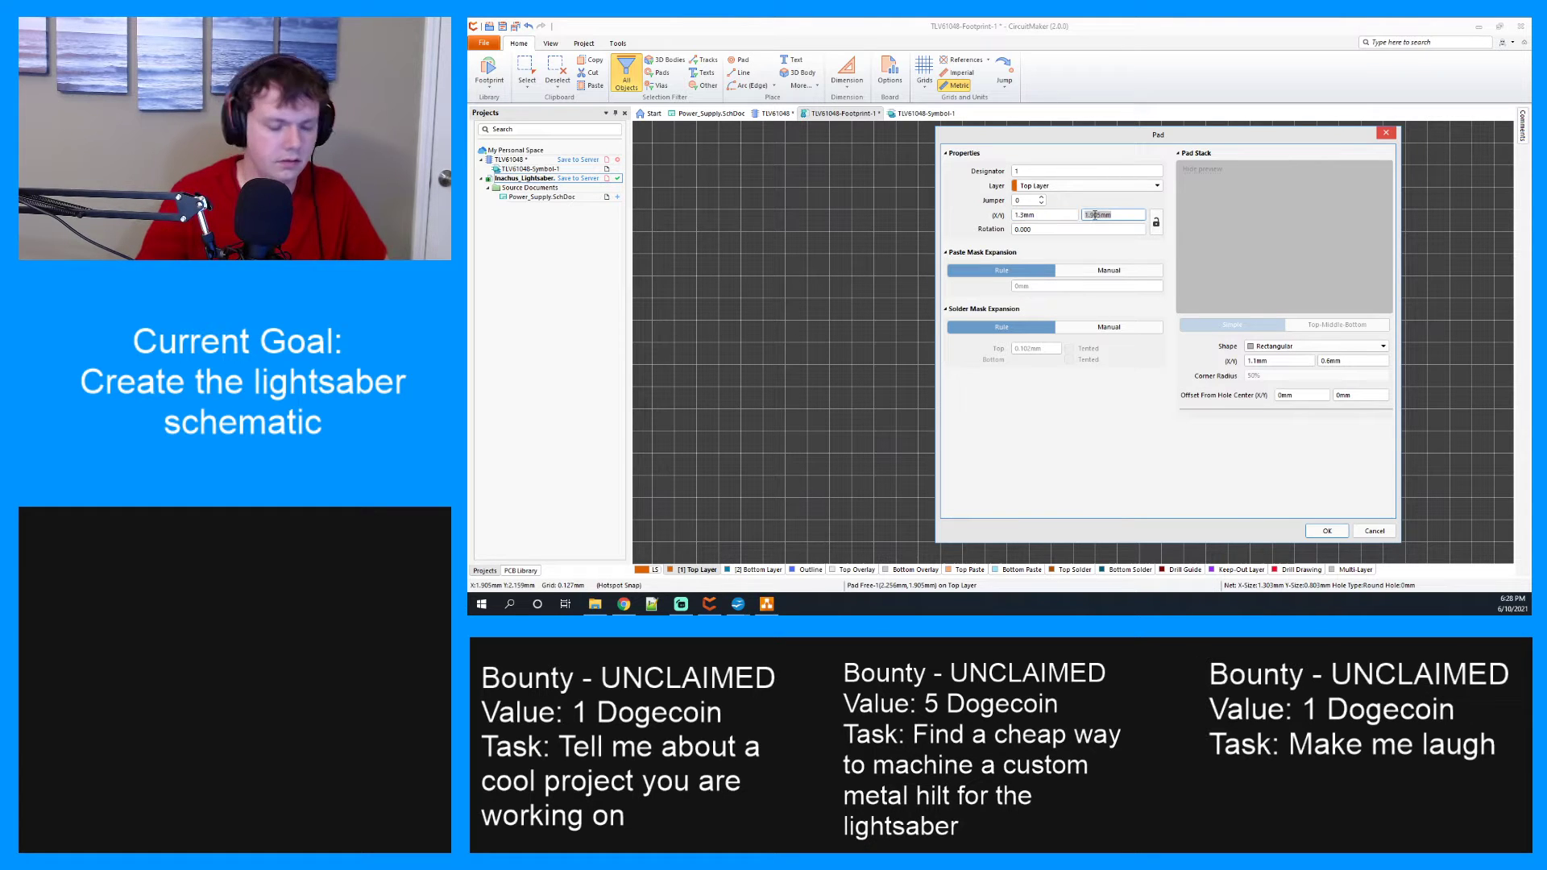
type(".95")
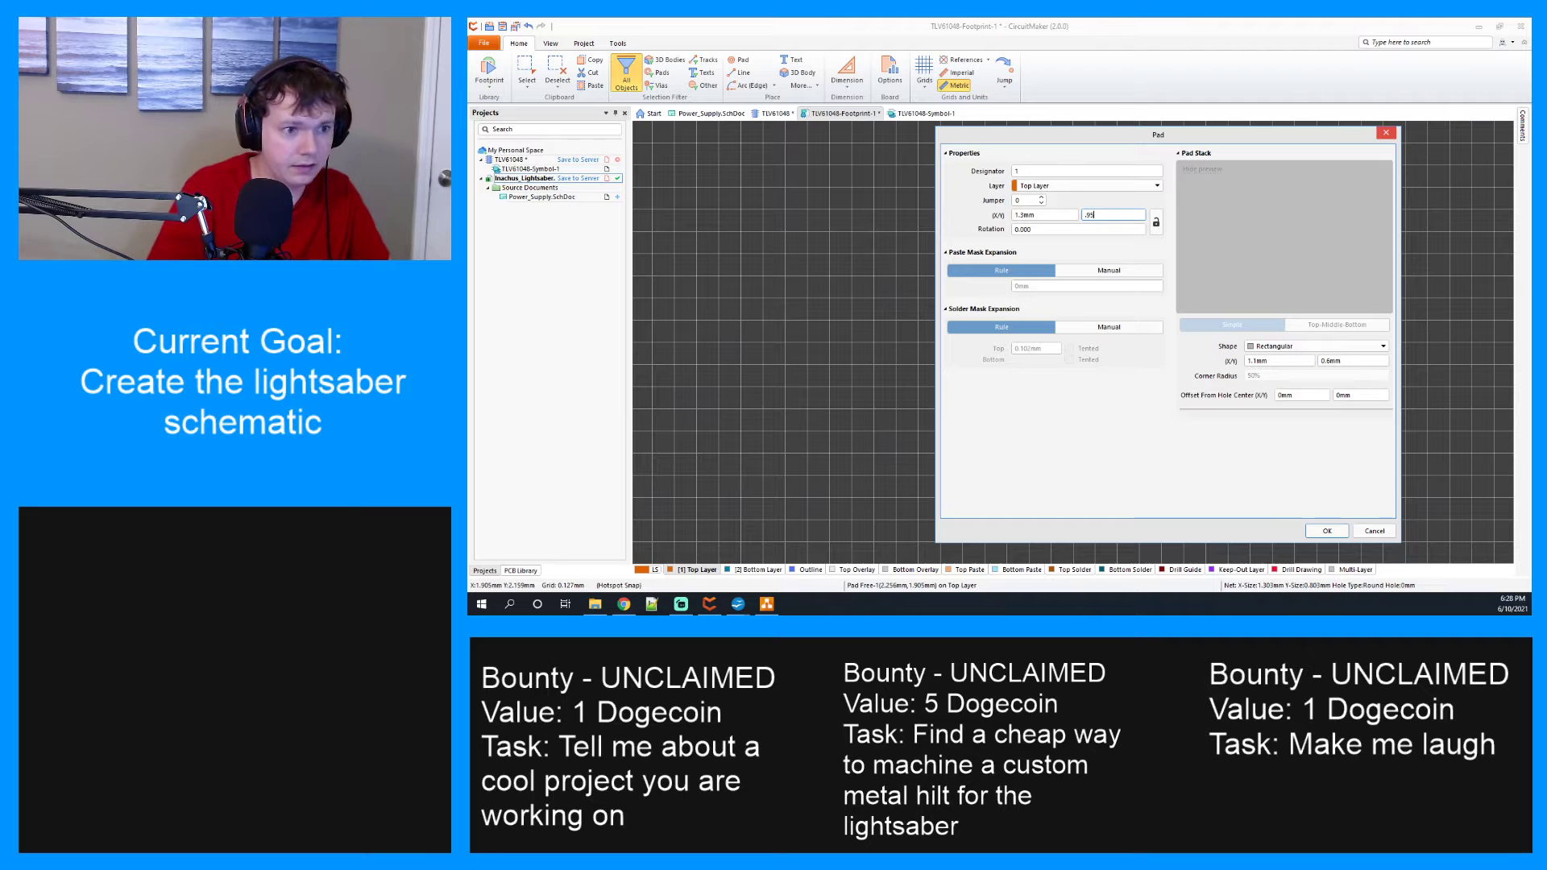
key("Return")
Set the location of the middle pad right of the origin to X 1.3 mm, Y 0 mm.
double_click(1141, 351)
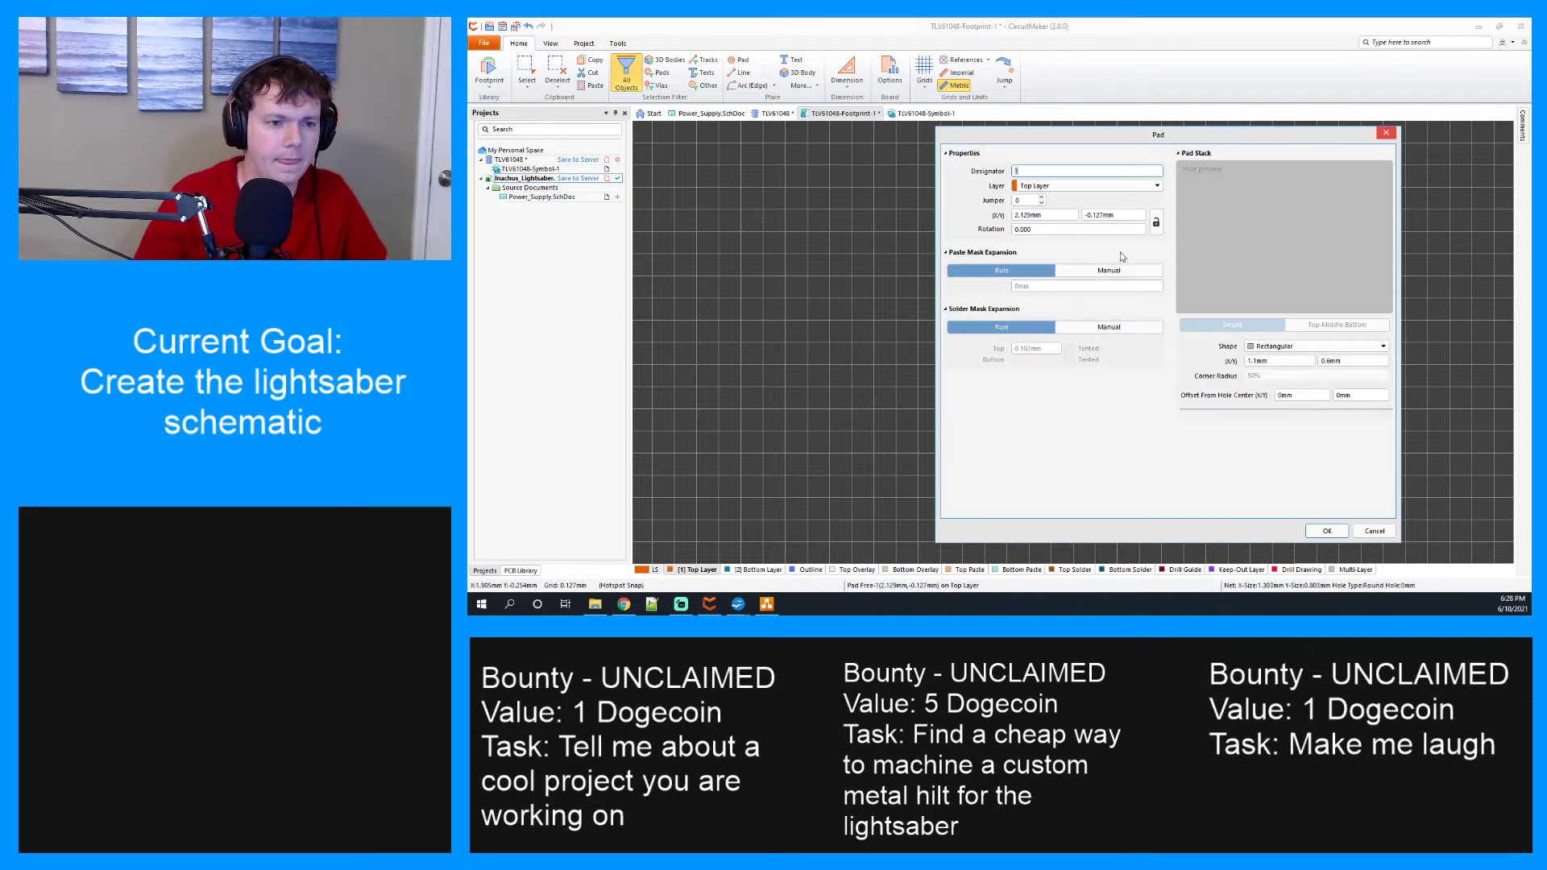
double_click(1060, 216)
type("1")
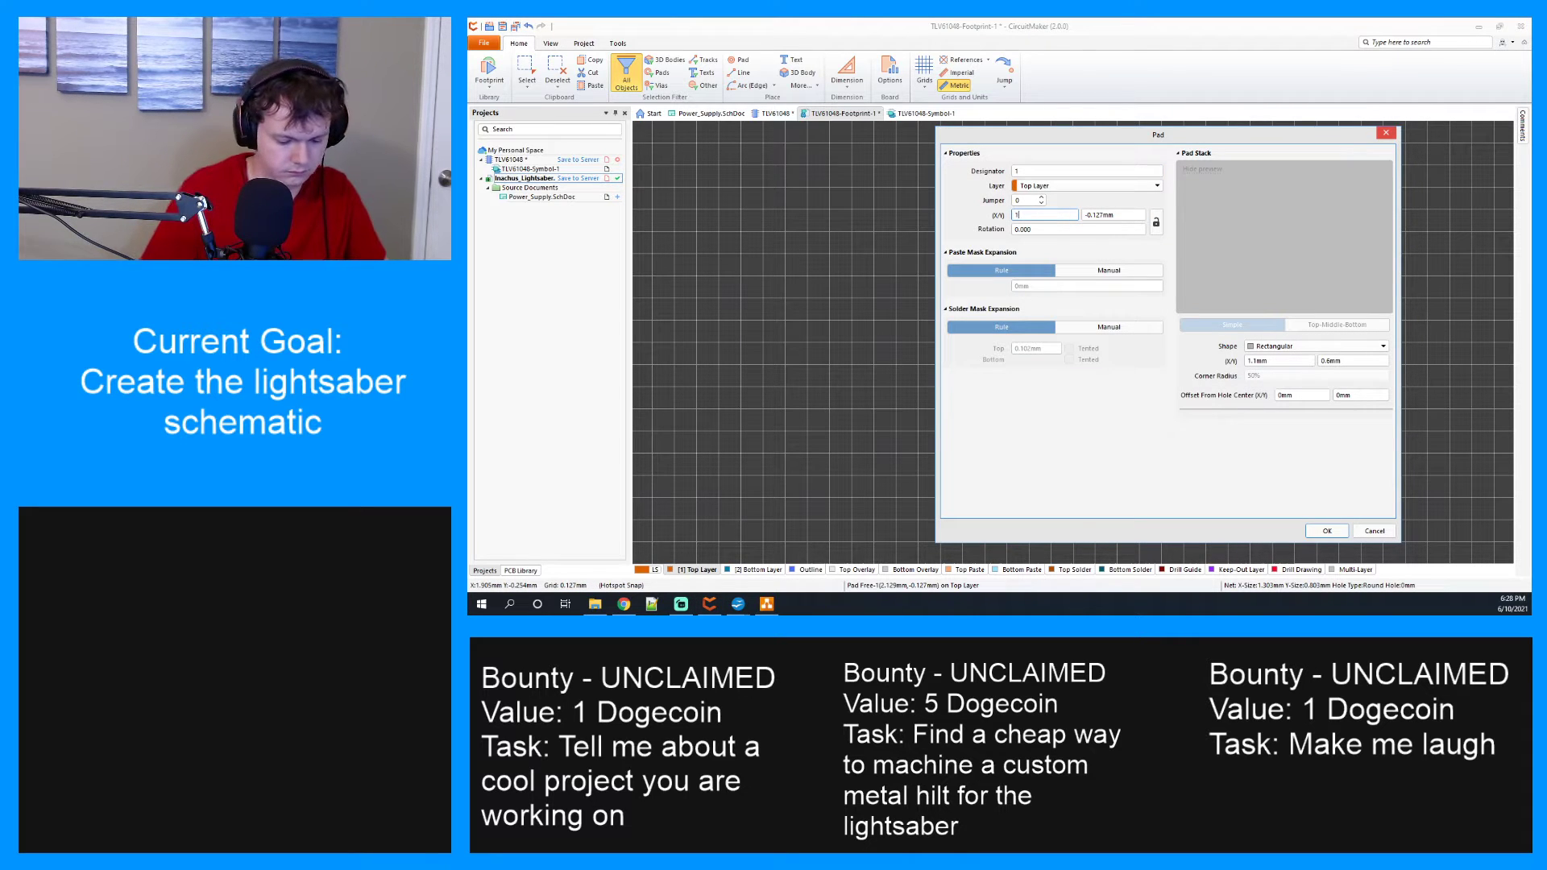
type(".3")
double_click(1098, 216)
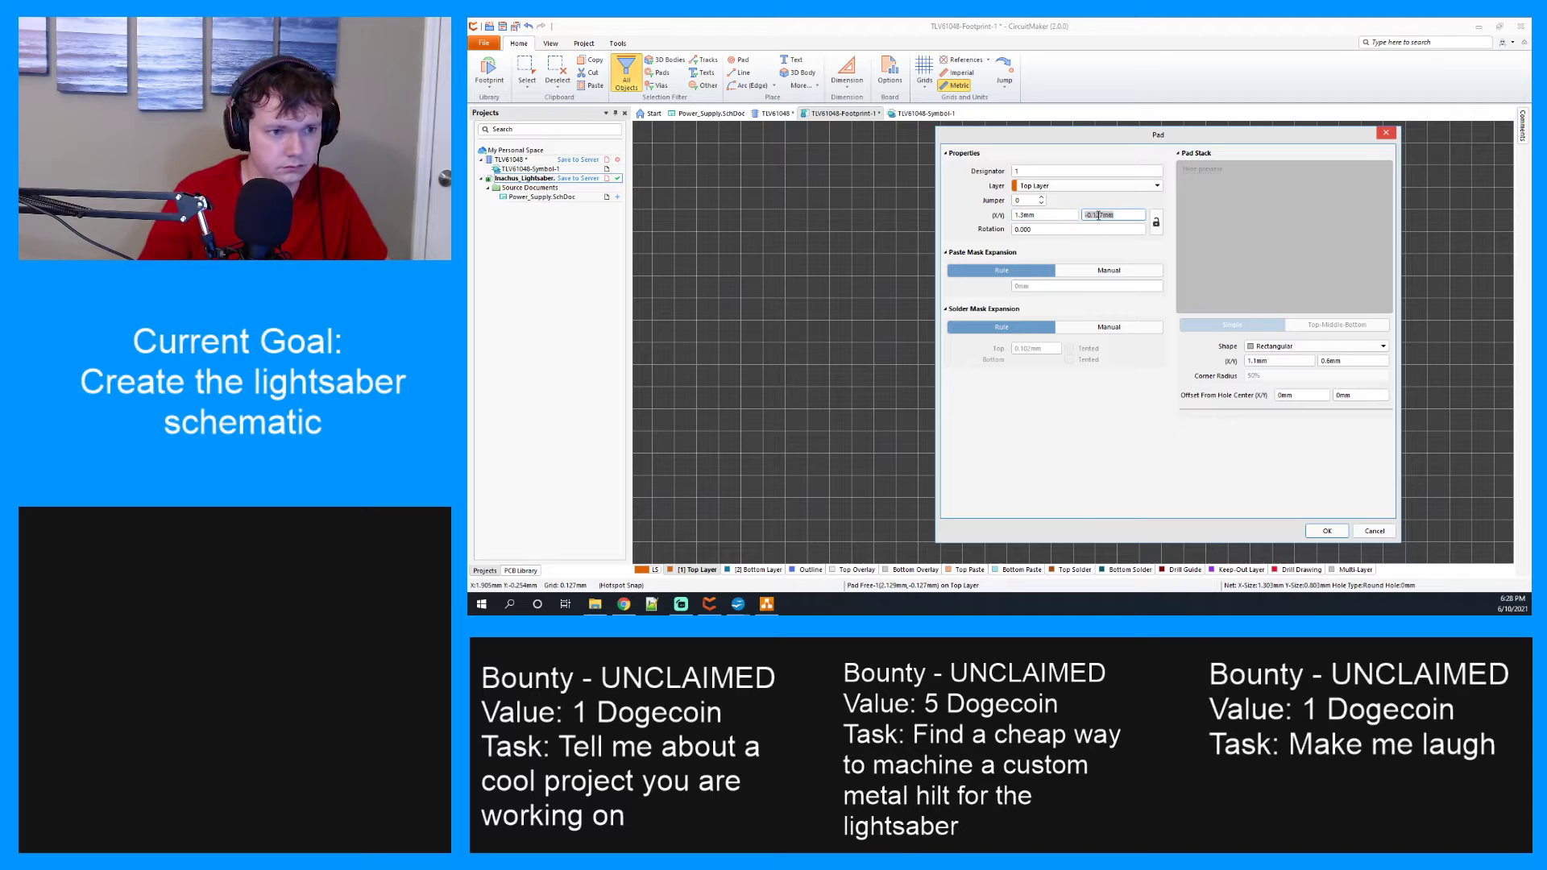
type("0")
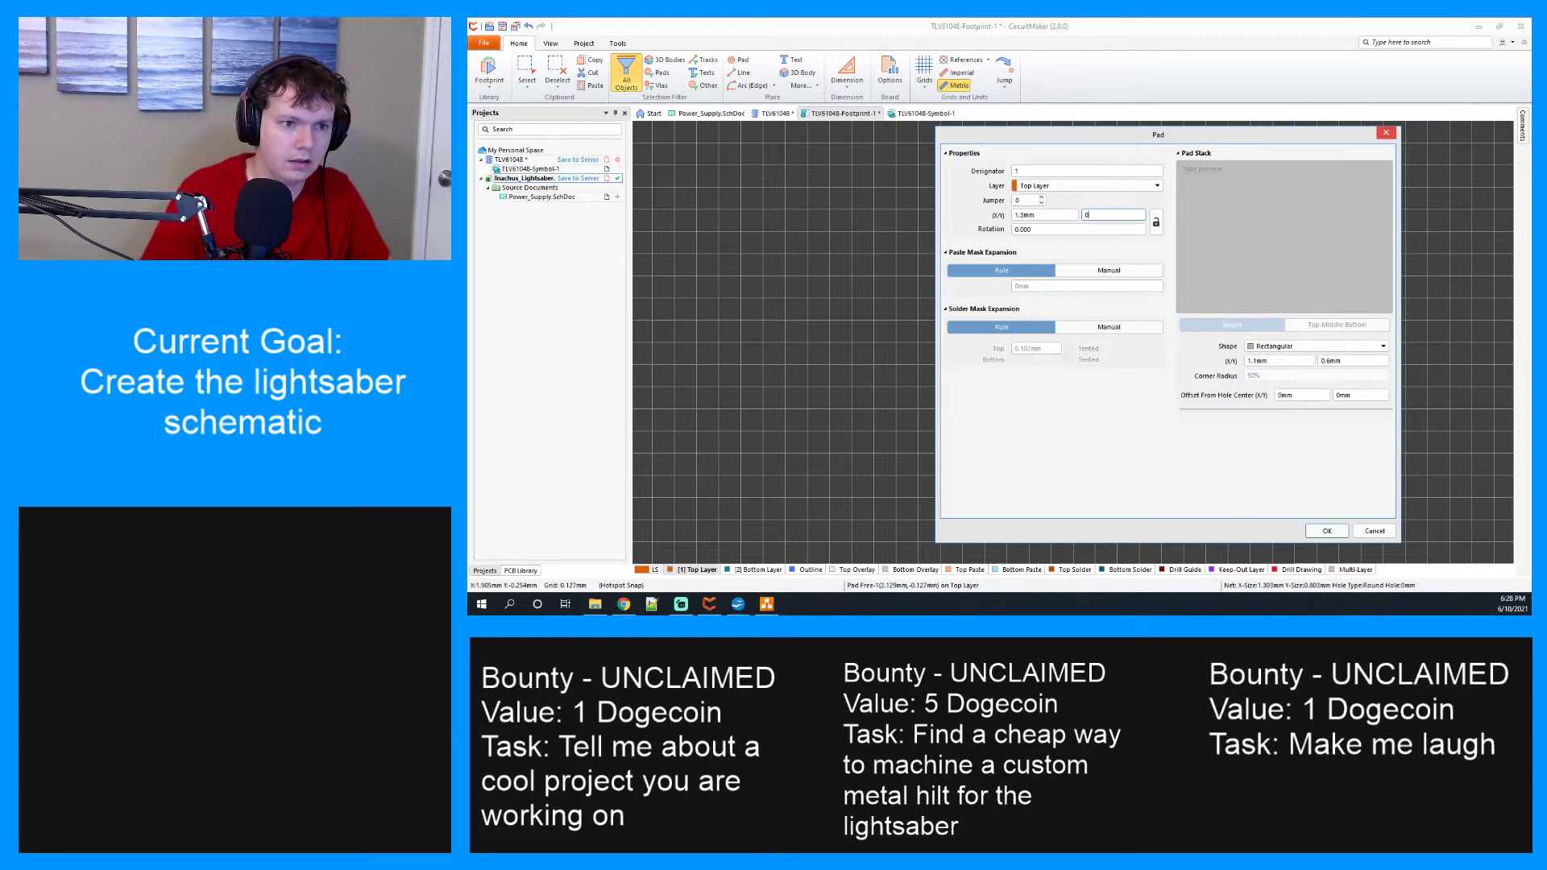
key("Return")
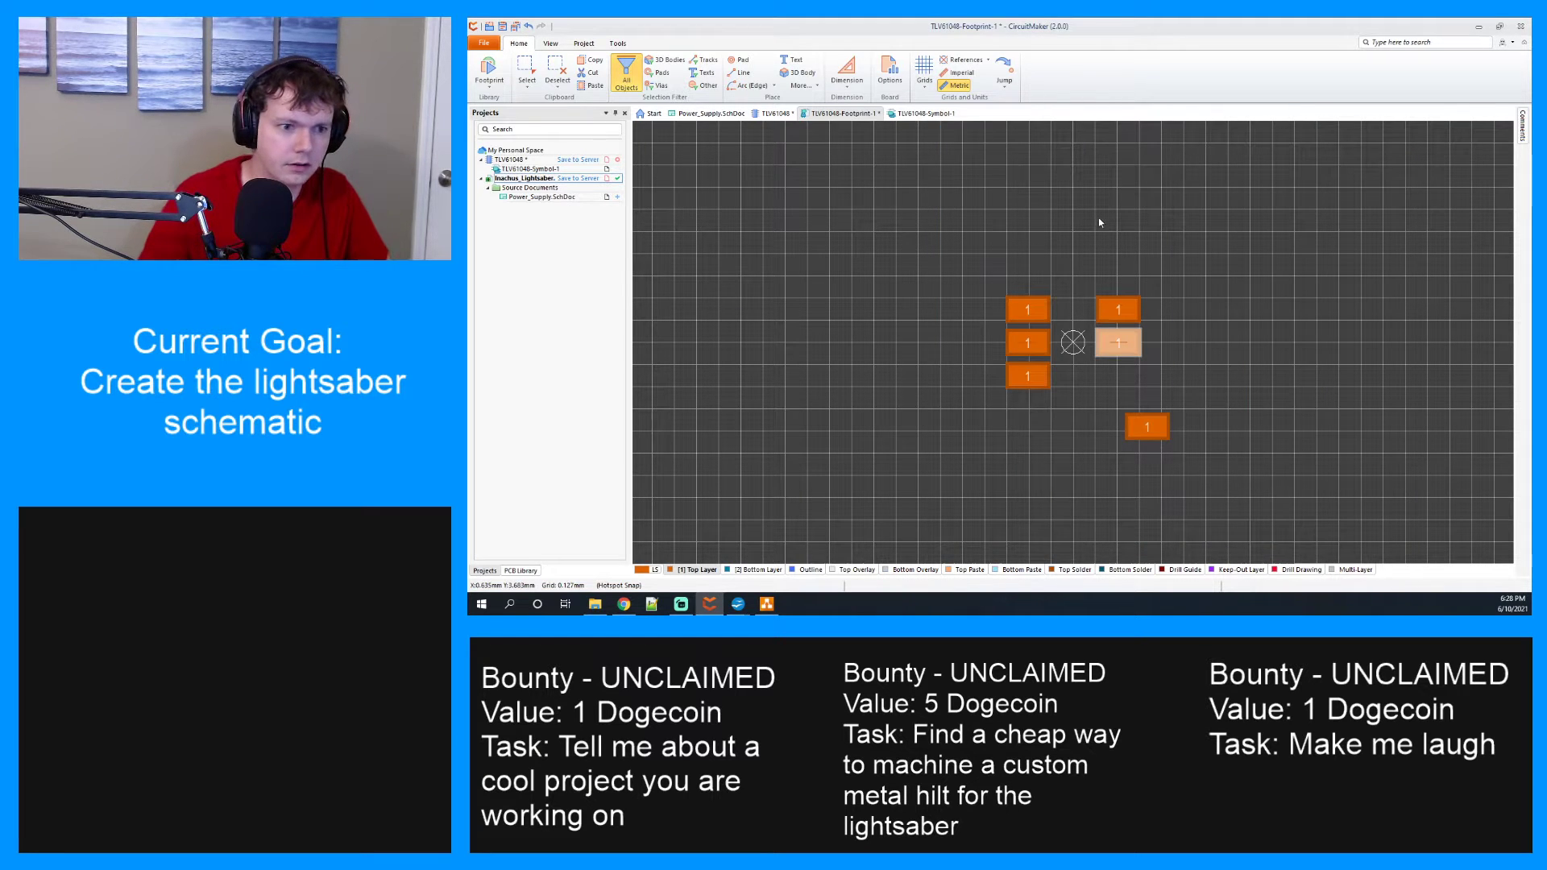
Set the location of the lowest pad right of the origin to X 1.3 mm, Y -0.95 mm and deselect it.
double_click(1145, 426)
left_click(1021, 215)
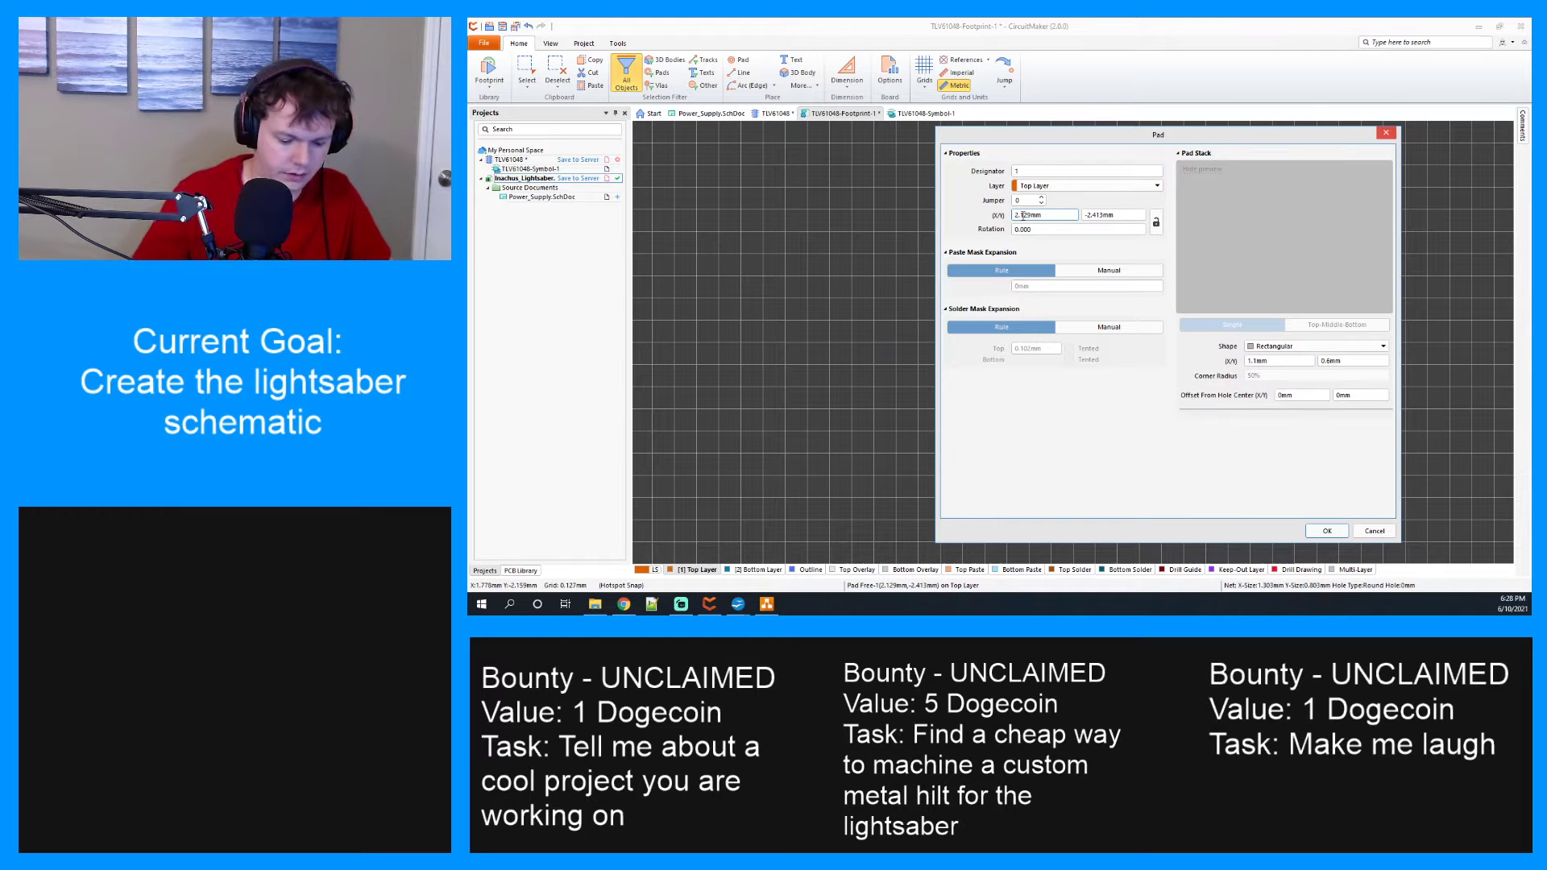
double_click(1022, 215)
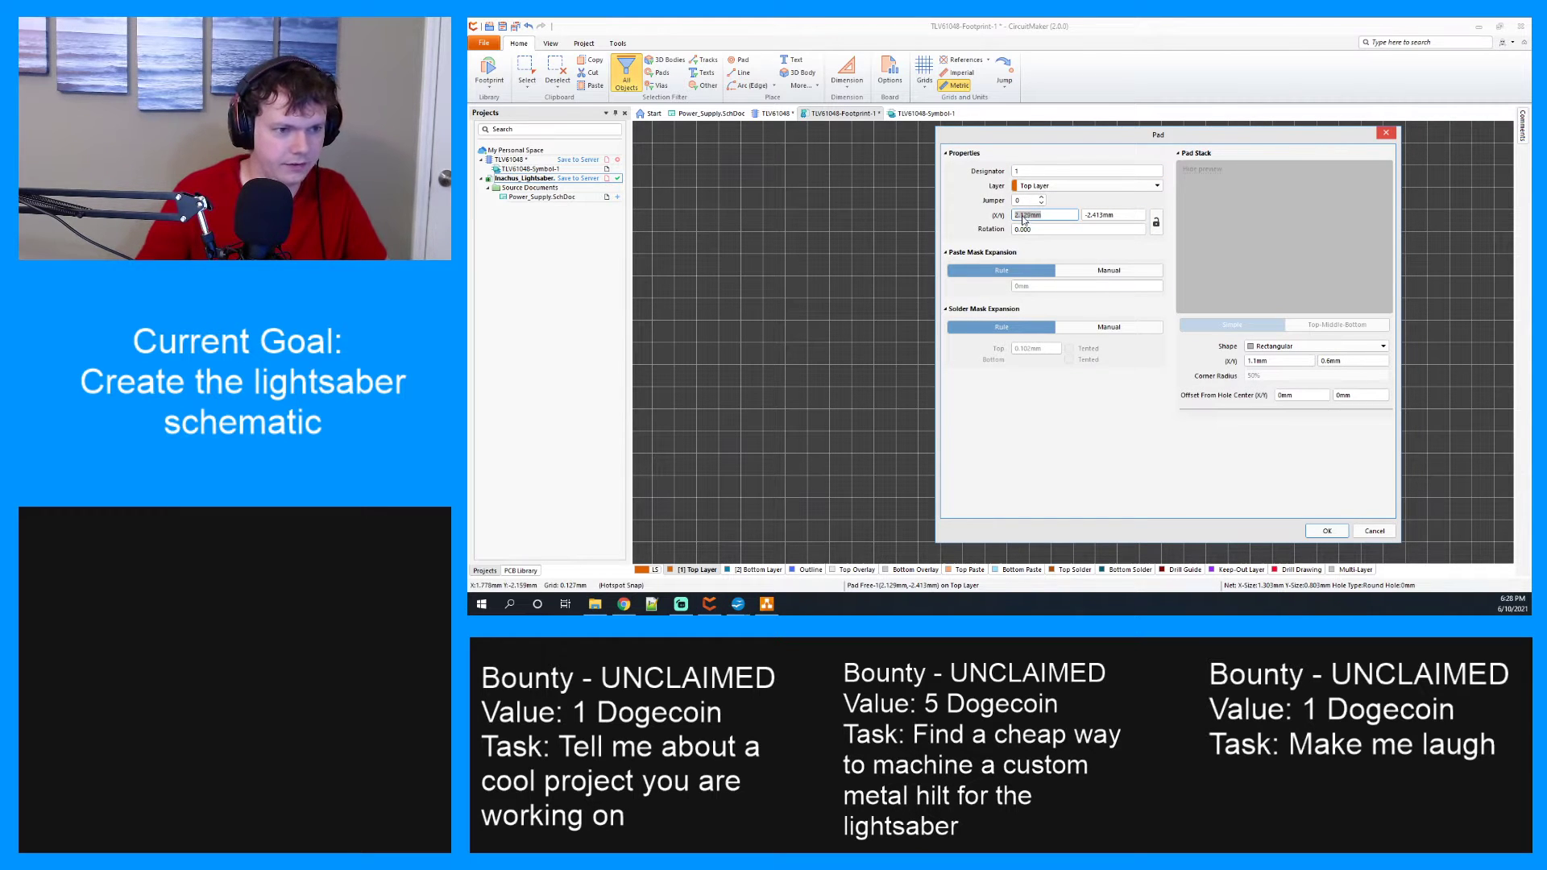
type("-")
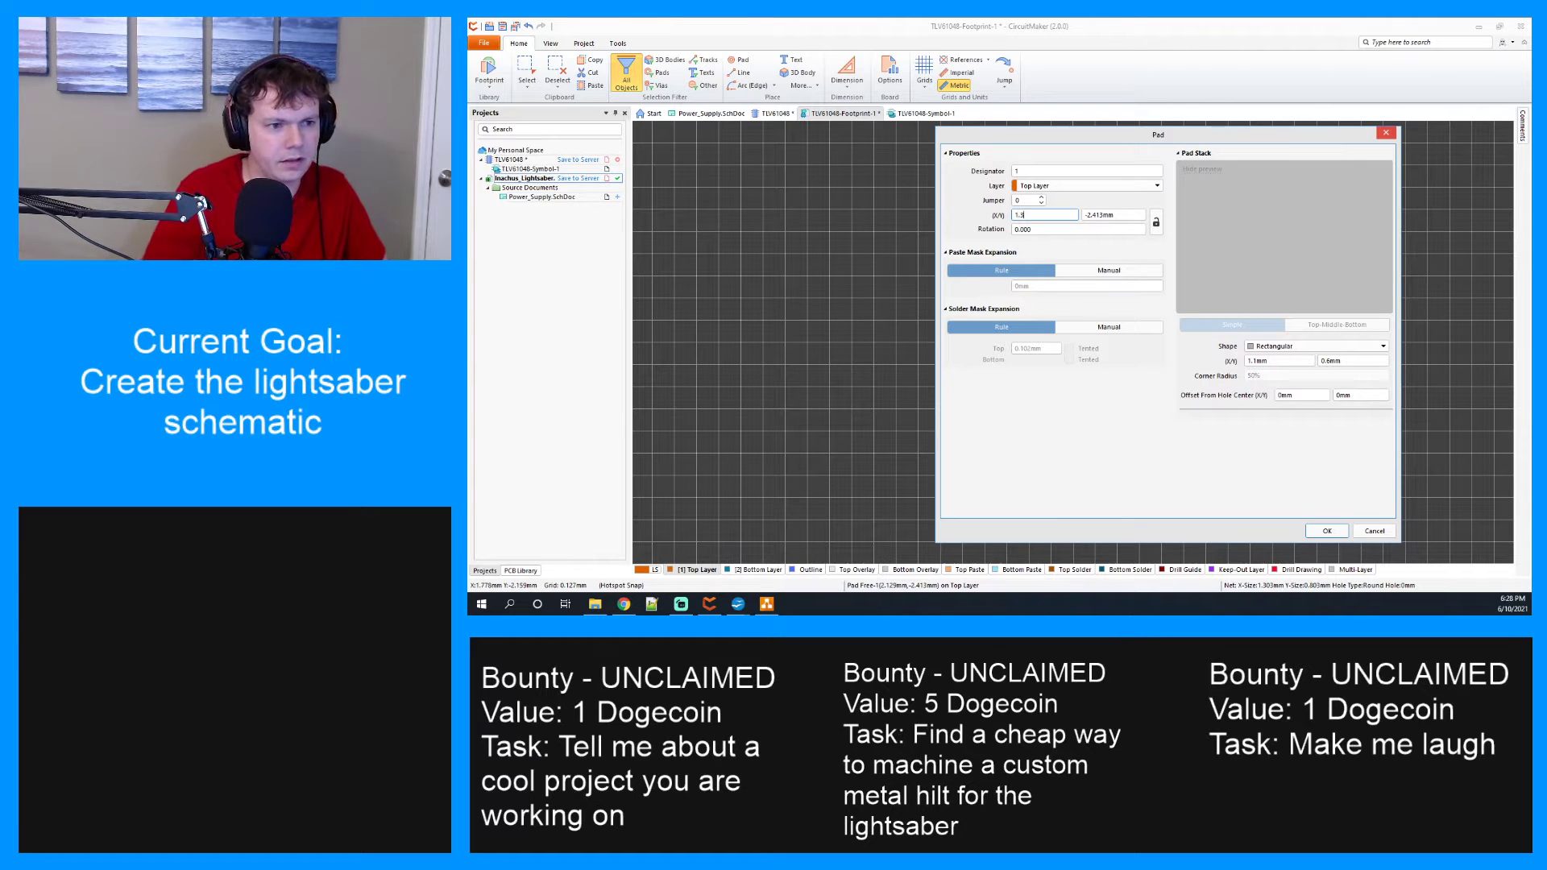
double_click(1099, 215)
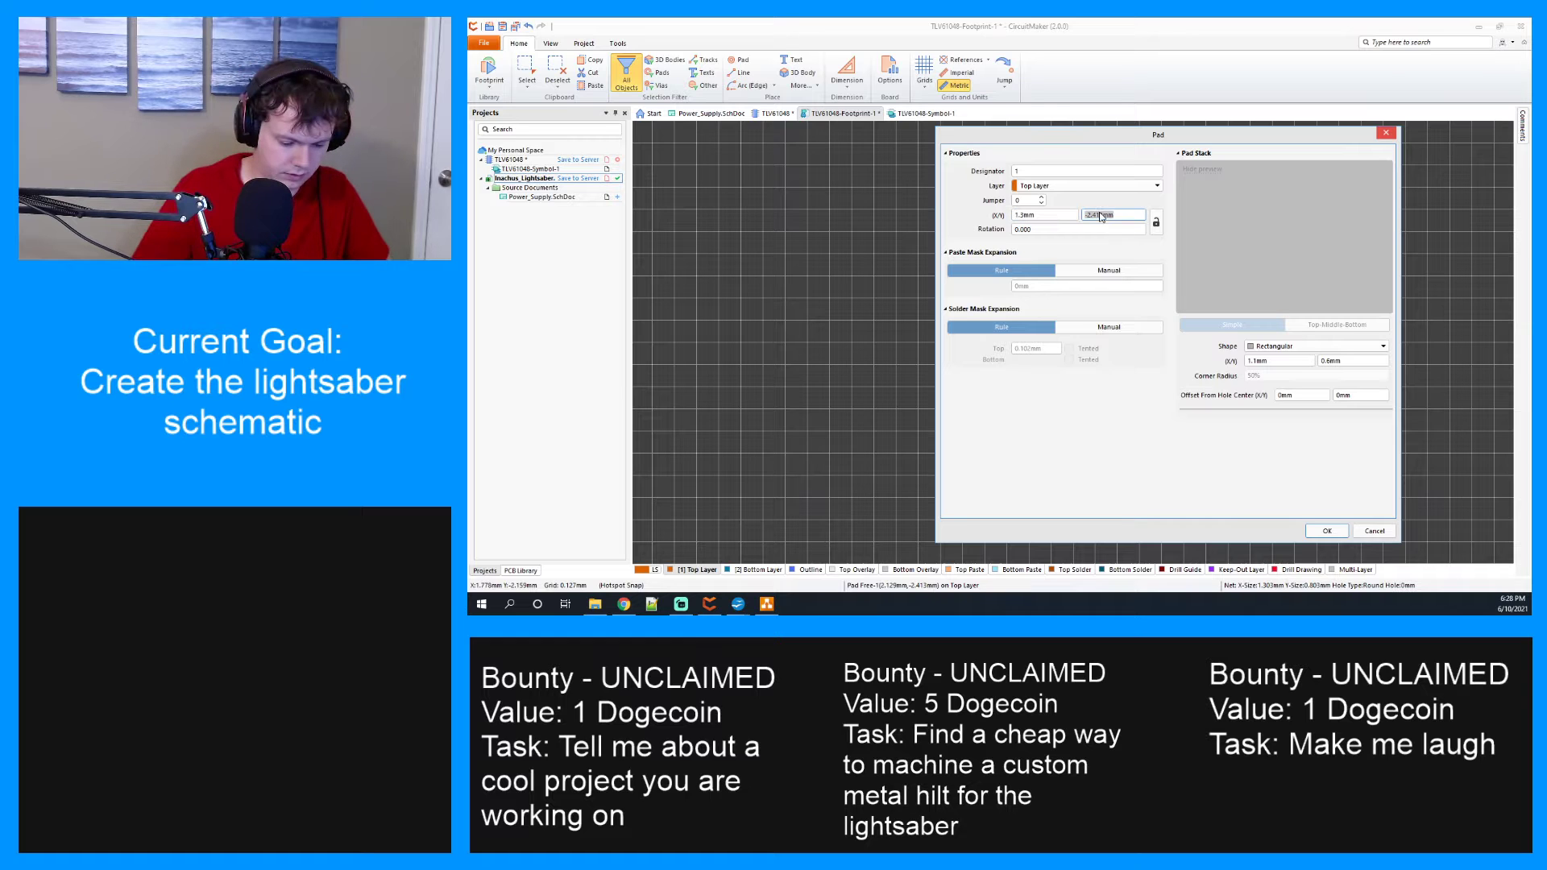
type("-0.95")
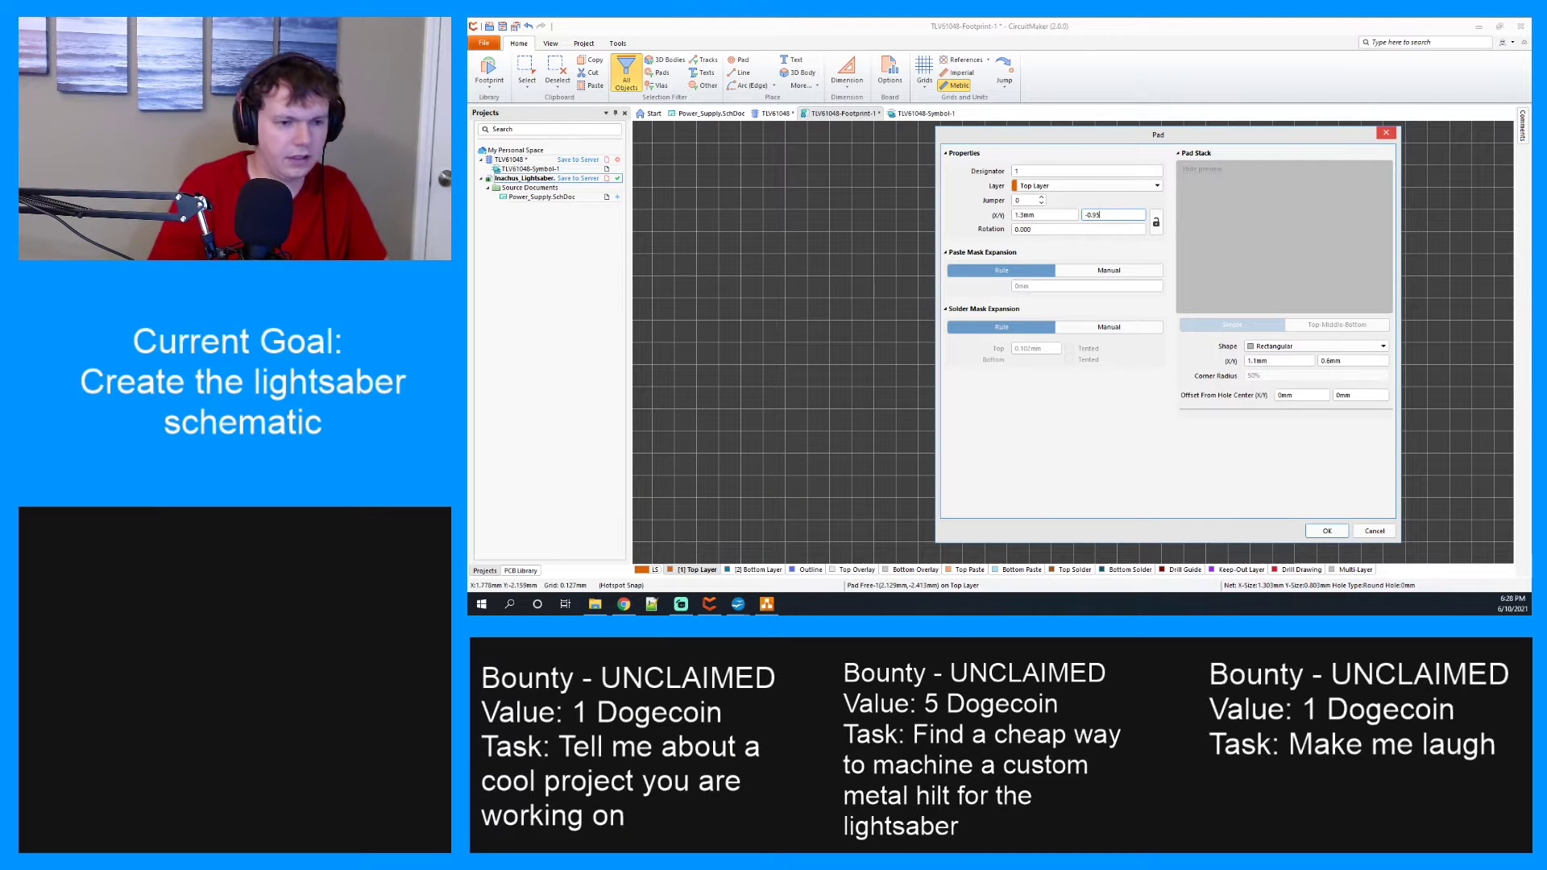
key("Return")
left_click(1167, 269)
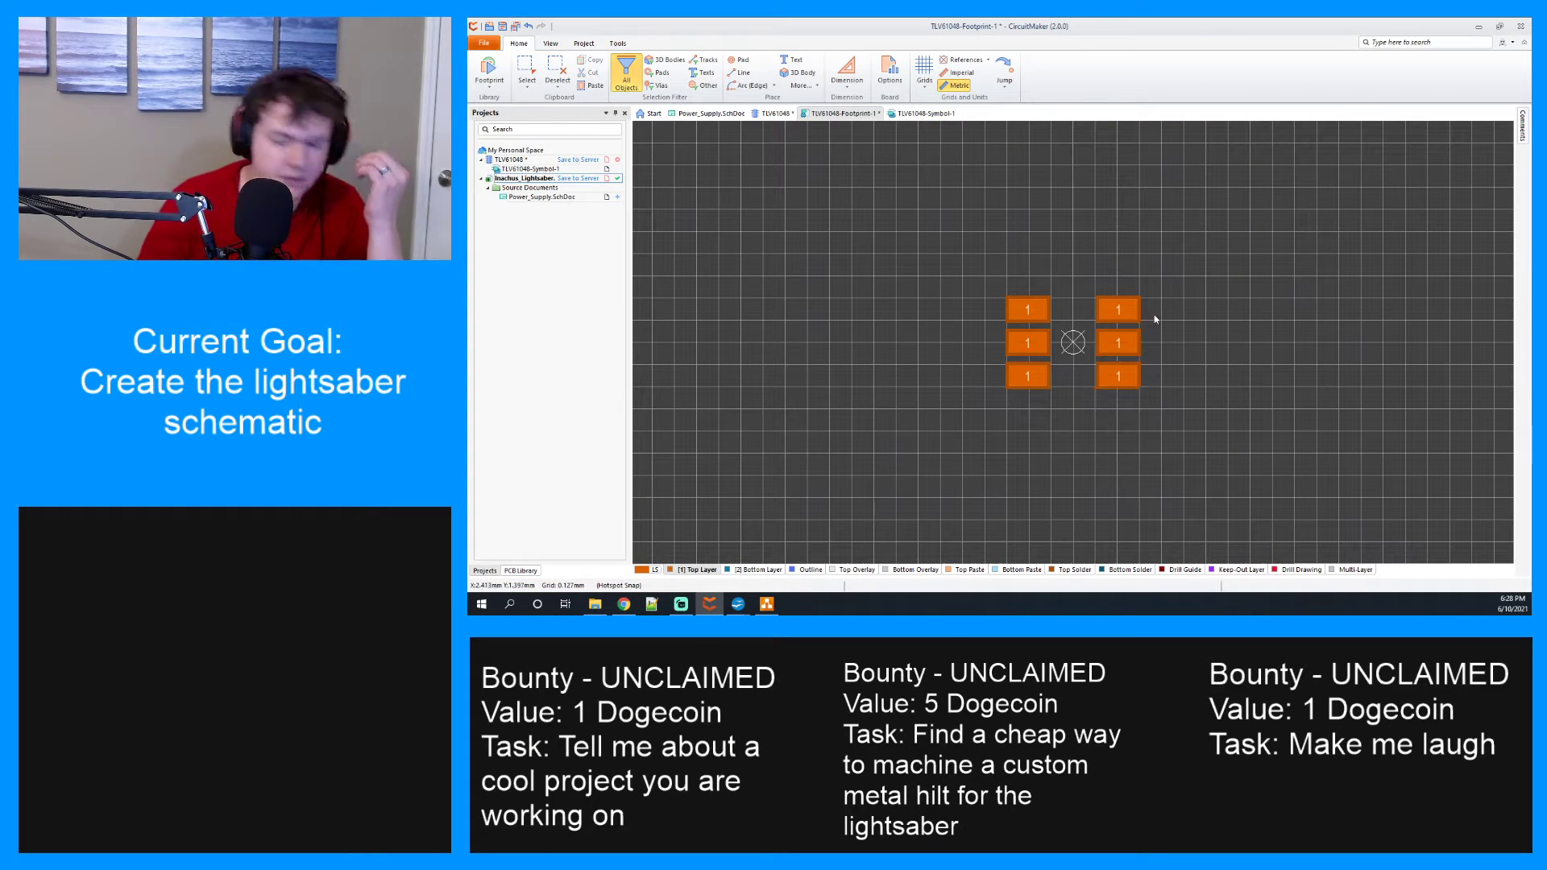
Change the designator of the middle pad left of the origin to 2.
right_click(1038, 346)
left_click(1074, 471)
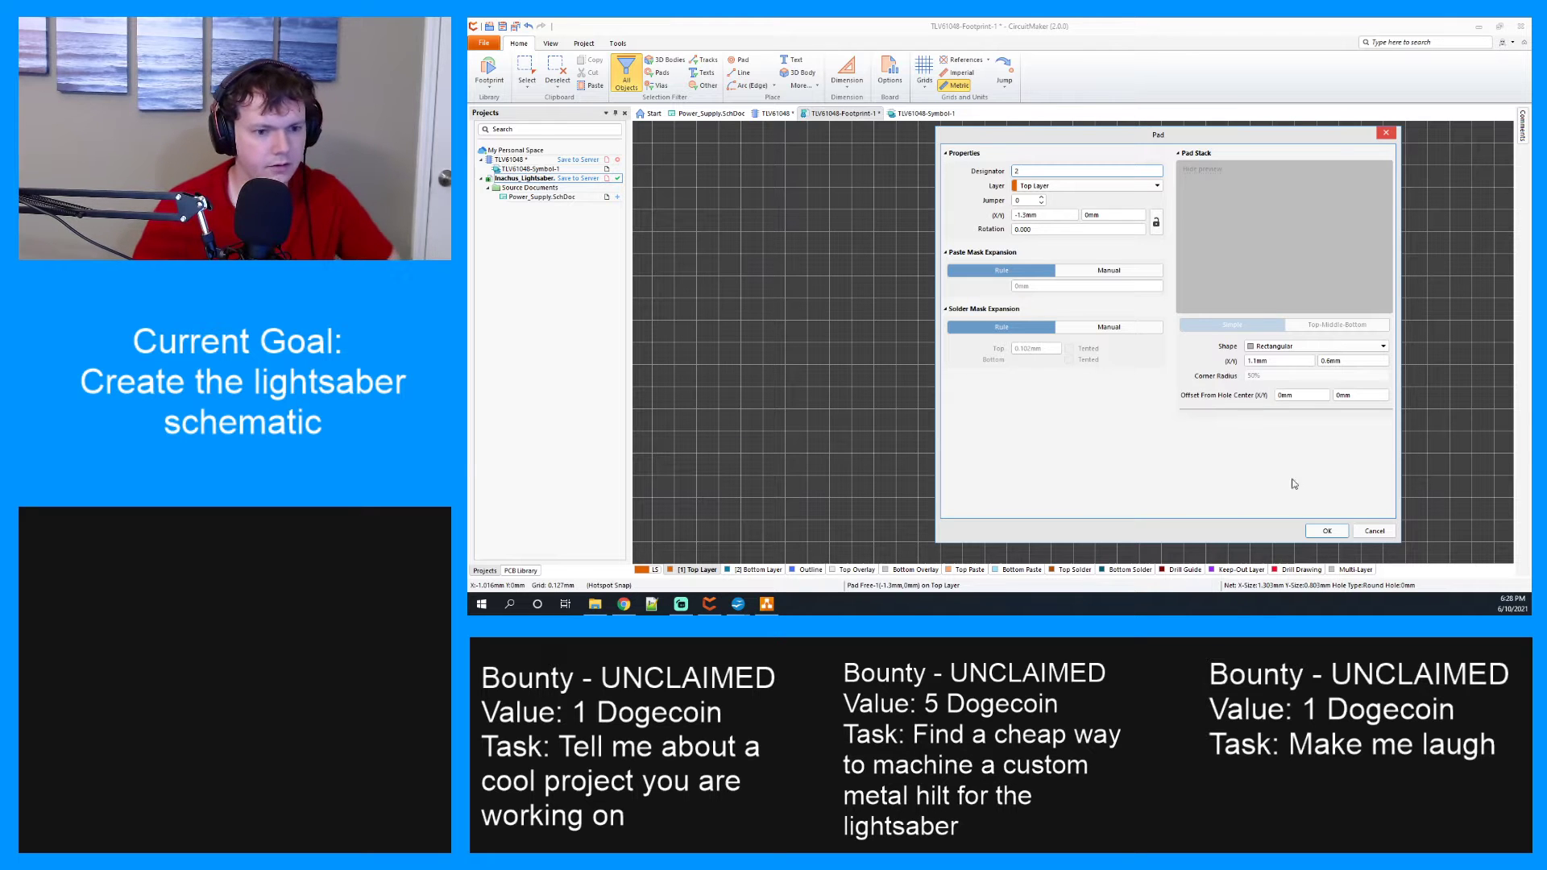
left_click(1326, 531)
Change the designator of the lowest pad left of the origin to 3.
left_click(1041, 379)
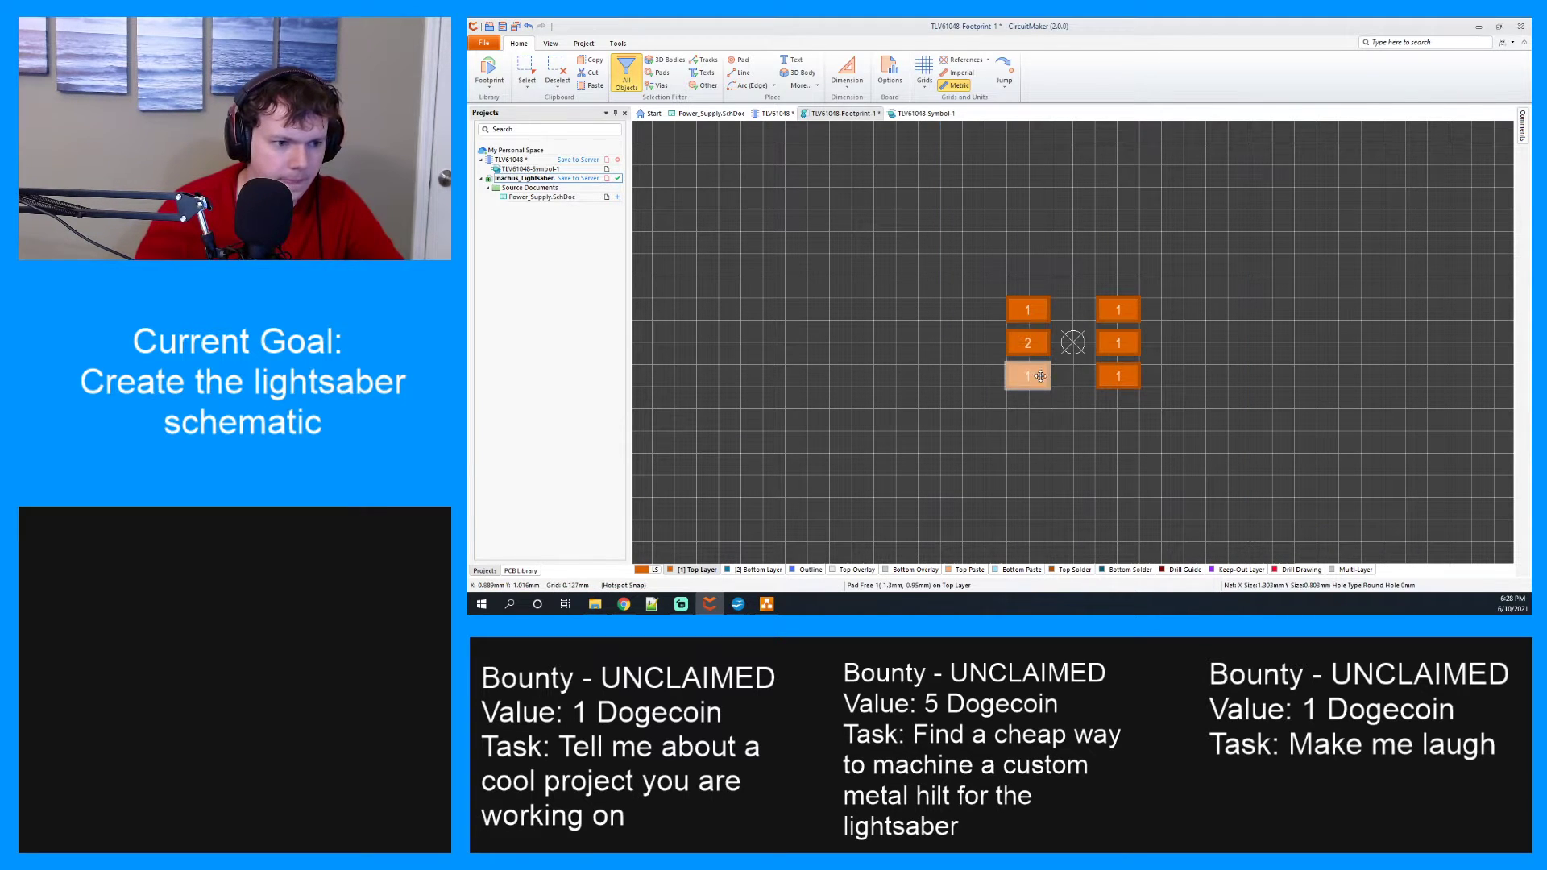
right_click(1042, 380)
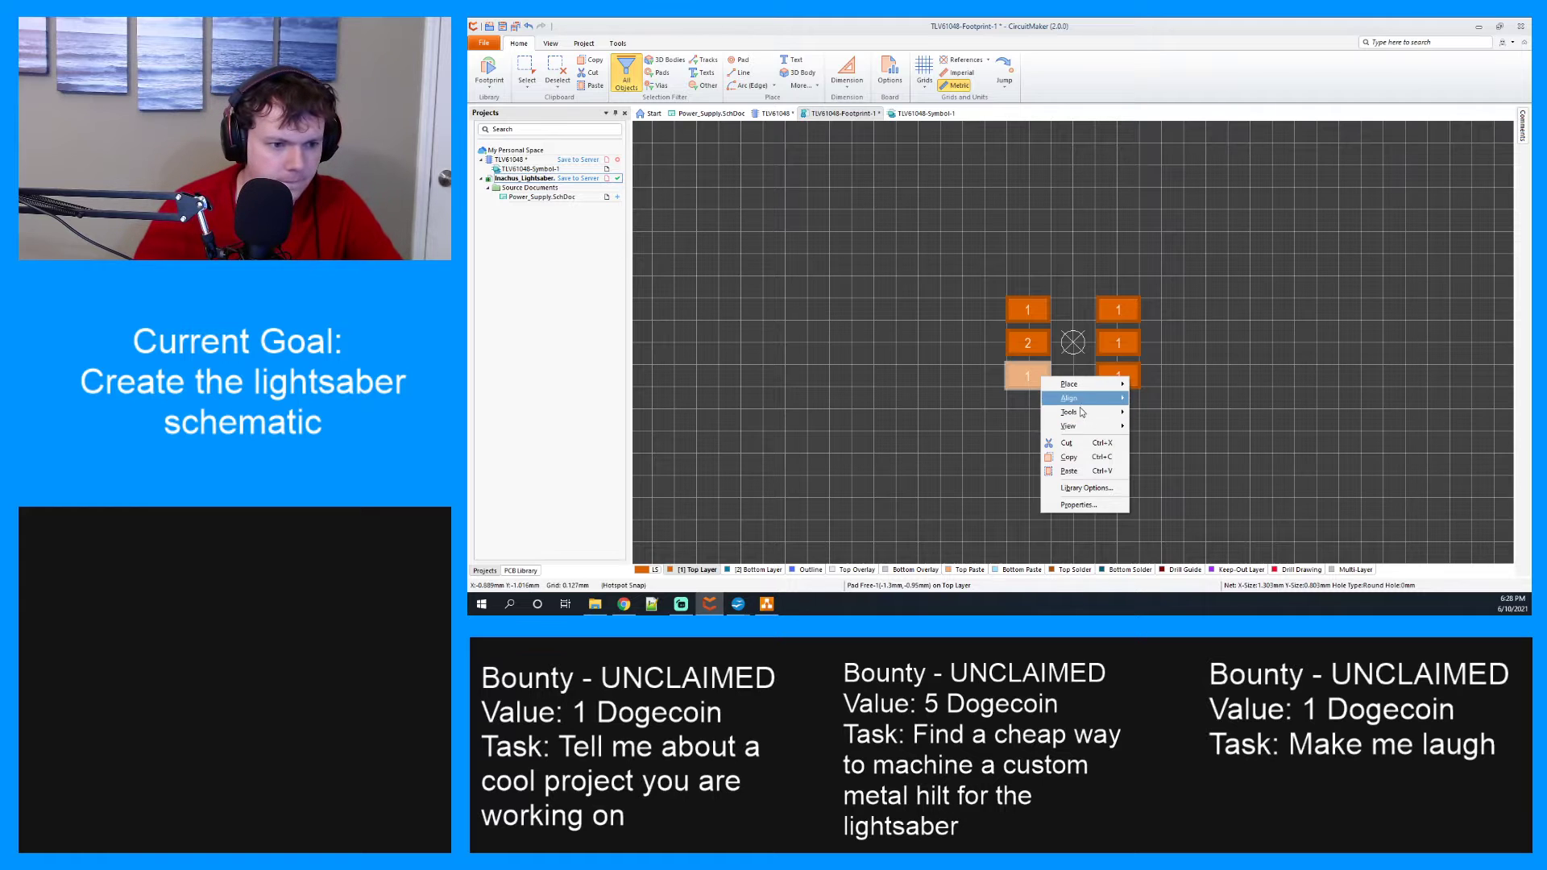
left_click(1079, 504)
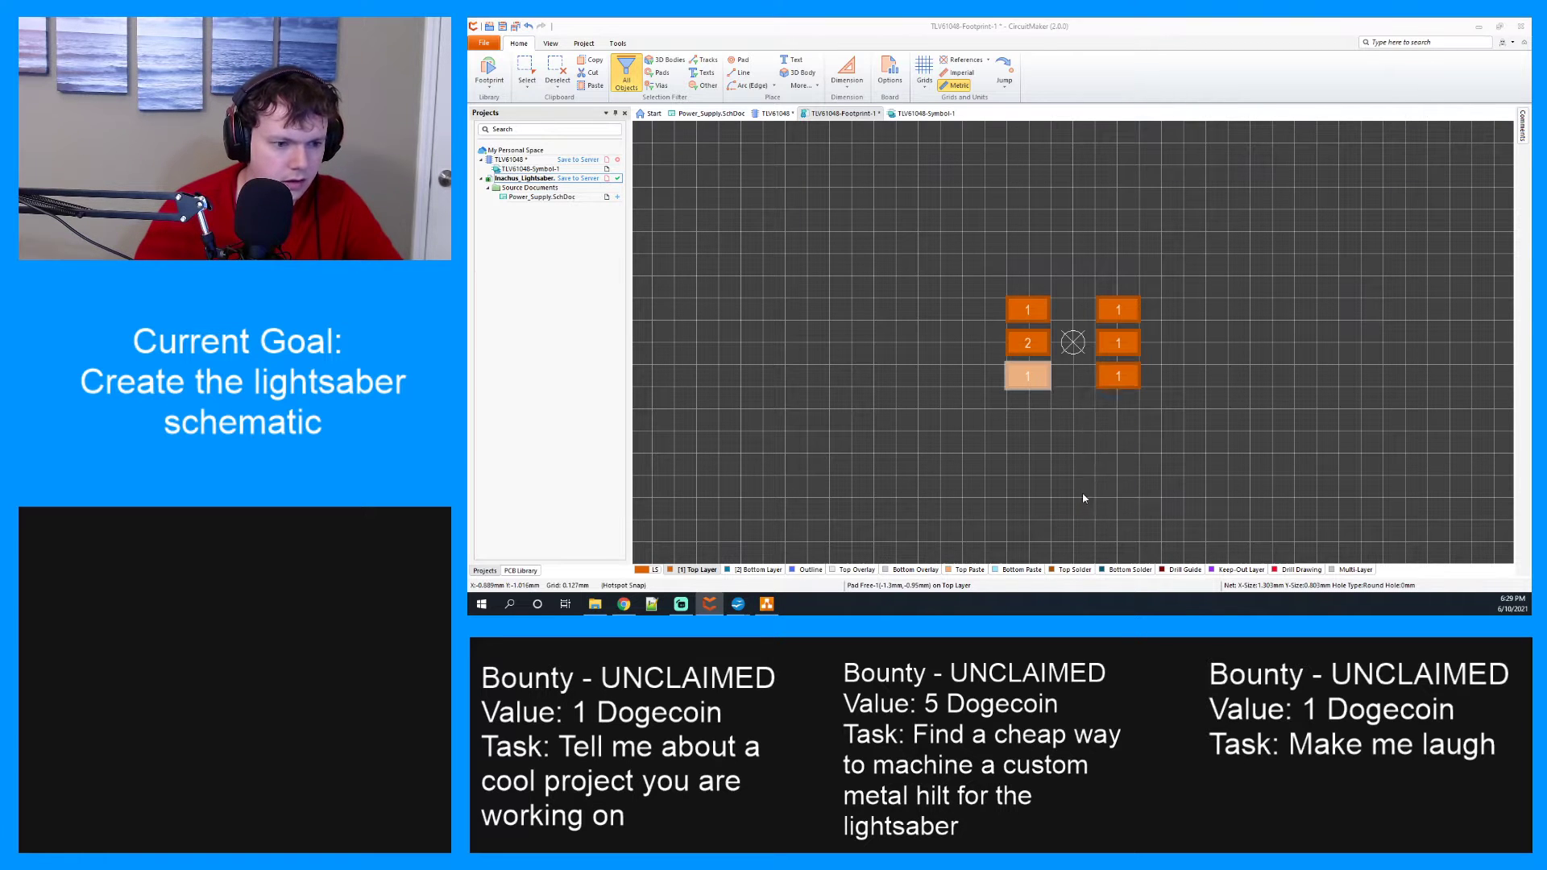
type("3")
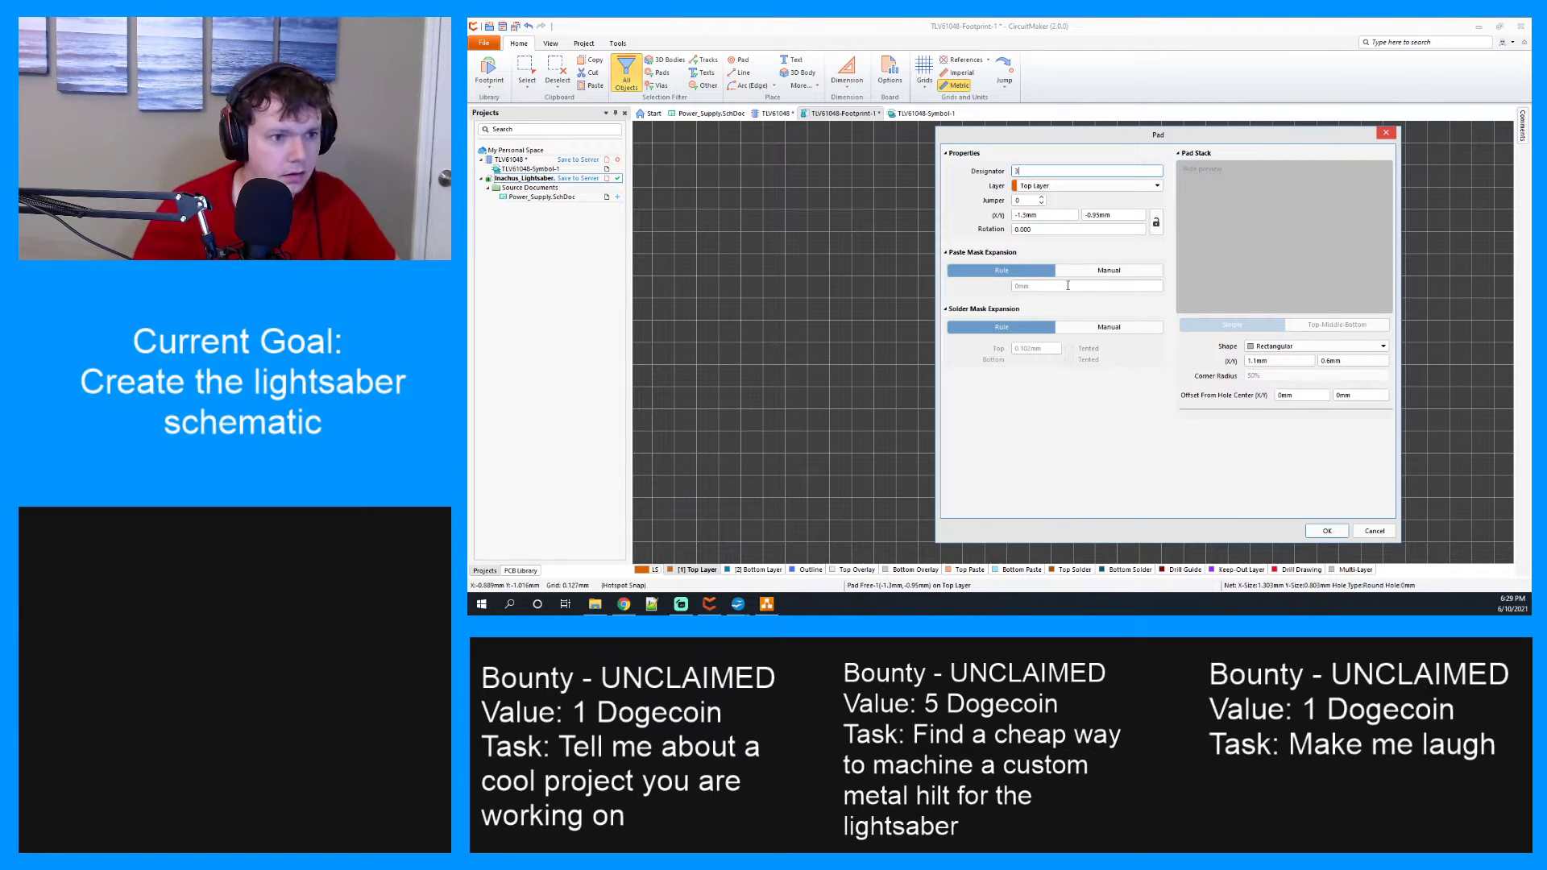
left_click(1328, 532)
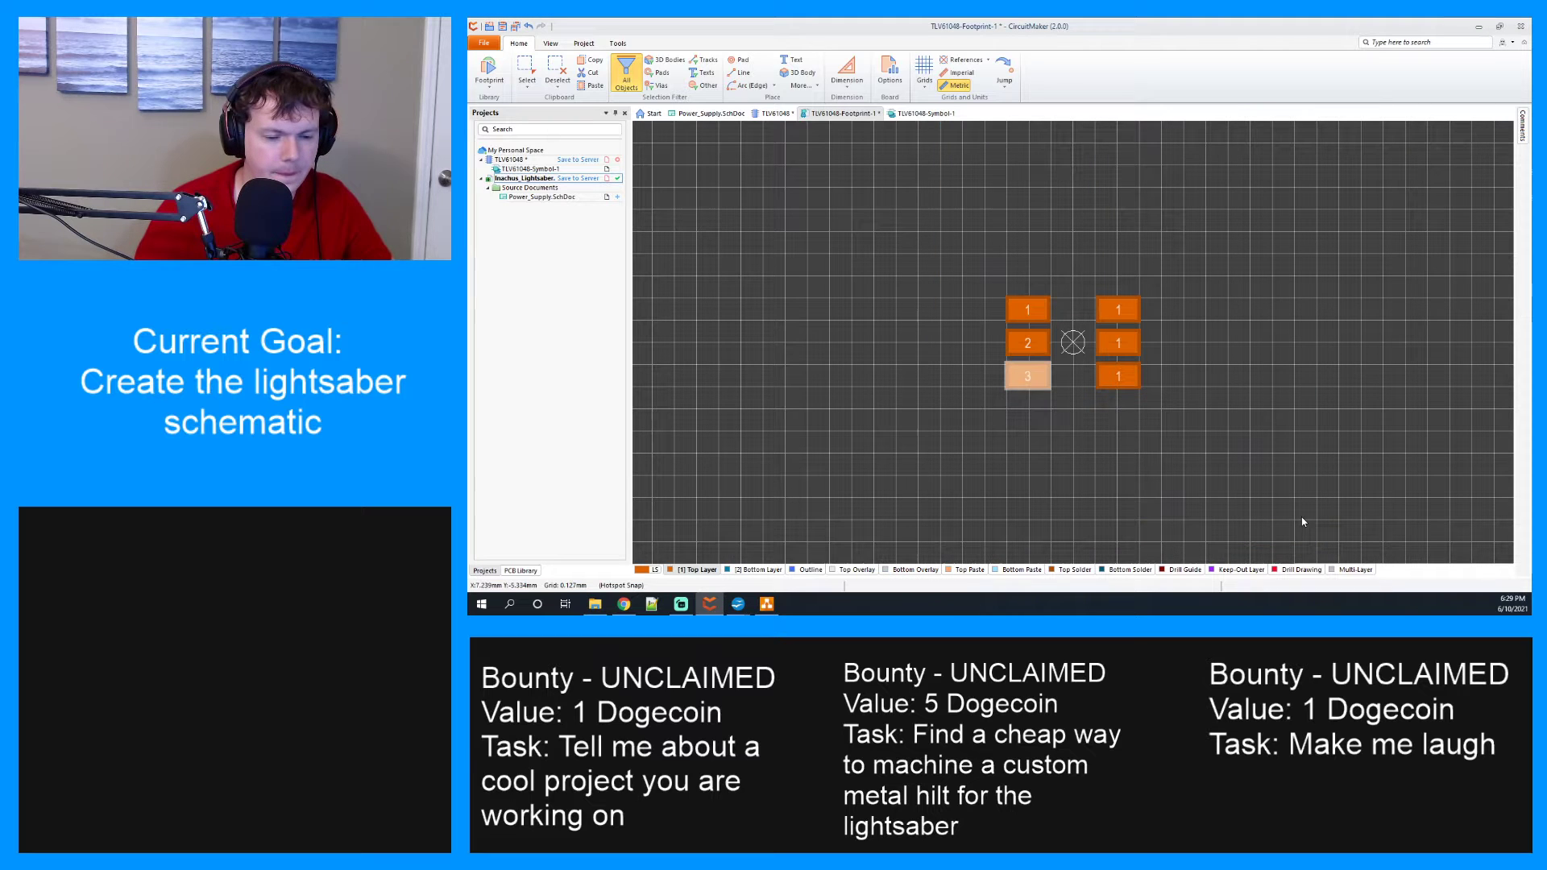
Change the designator of the lowest pad right of the origin to 4.
right_click(1102, 377)
left_click(1154, 507)
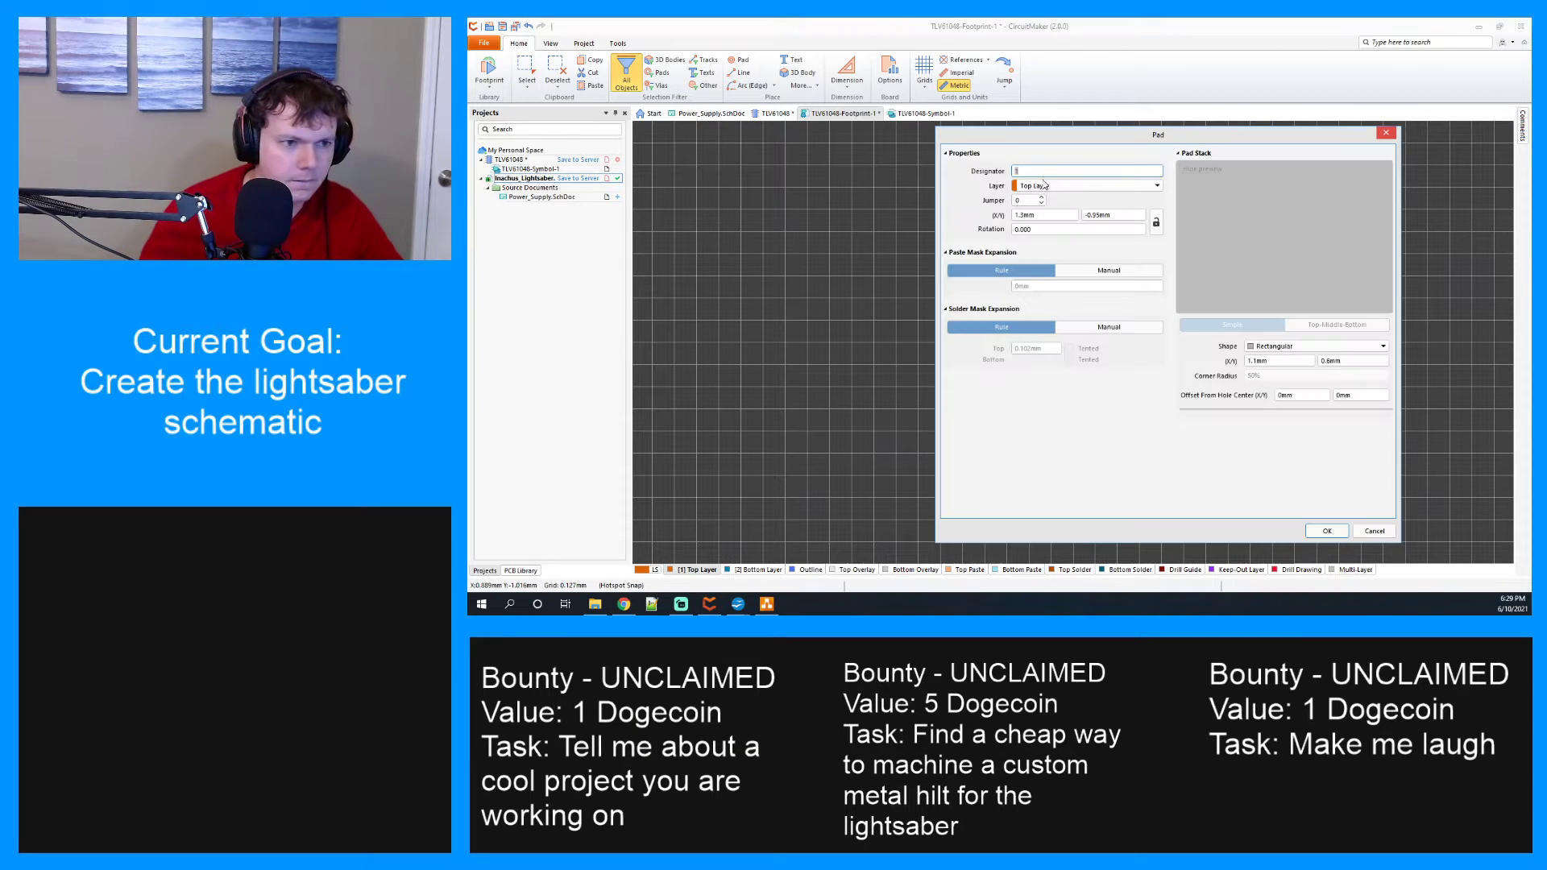
type("4")
left_click(1327, 531)
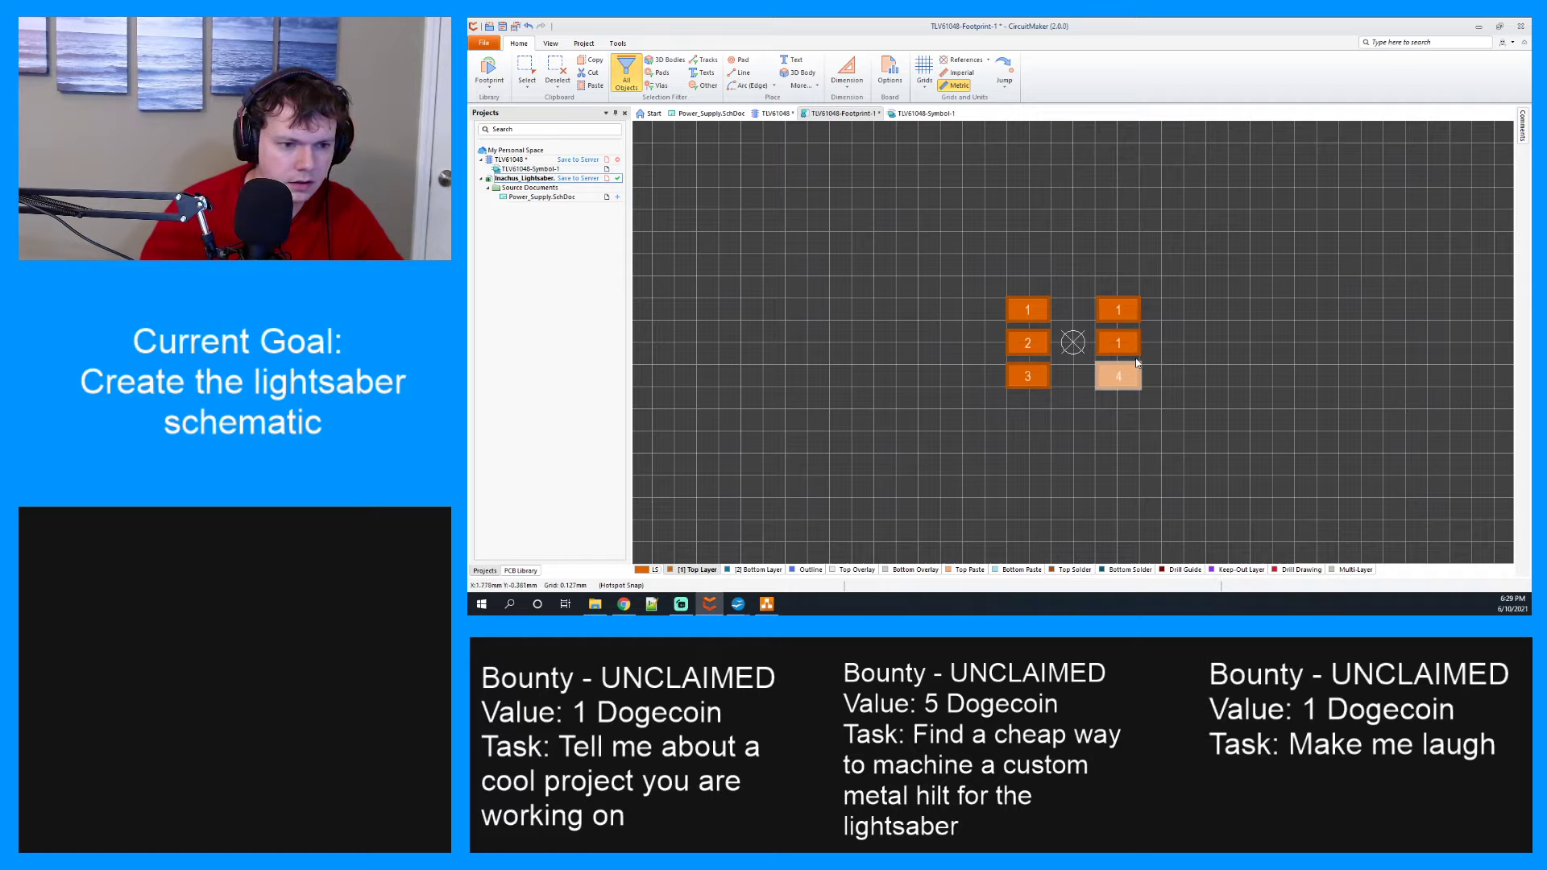
Change the designator of the middle pad right of the origin to 5.
right_click(1126, 345)
left_click(1161, 468)
type("5")
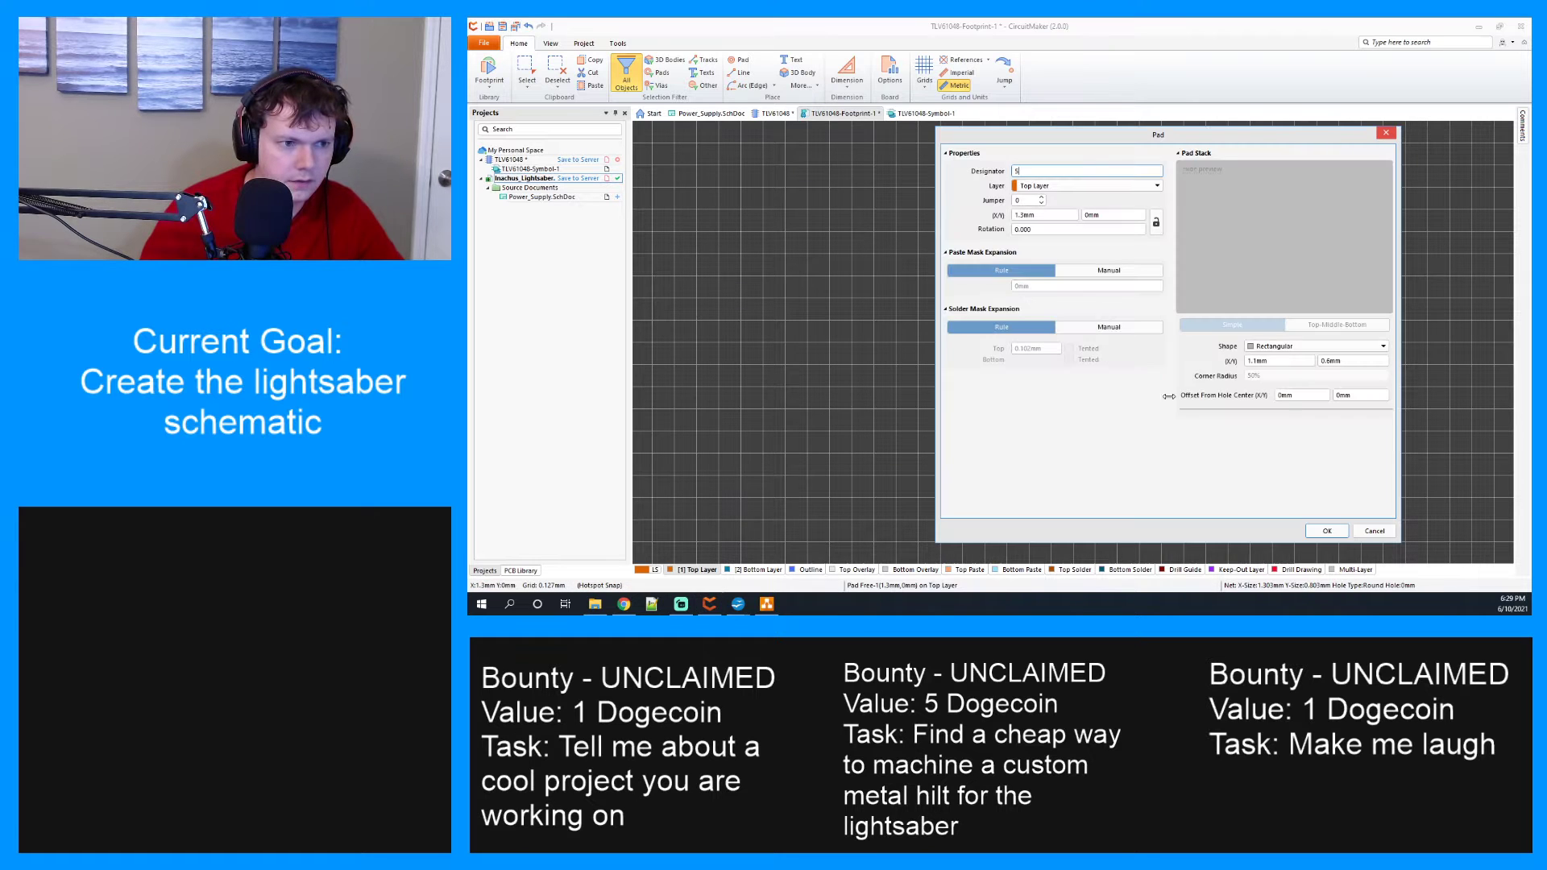
left_click(1329, 531)
Change the designator of the upper pad right of the origin to 6 and deselect the pad.
right_click(1120, 307)
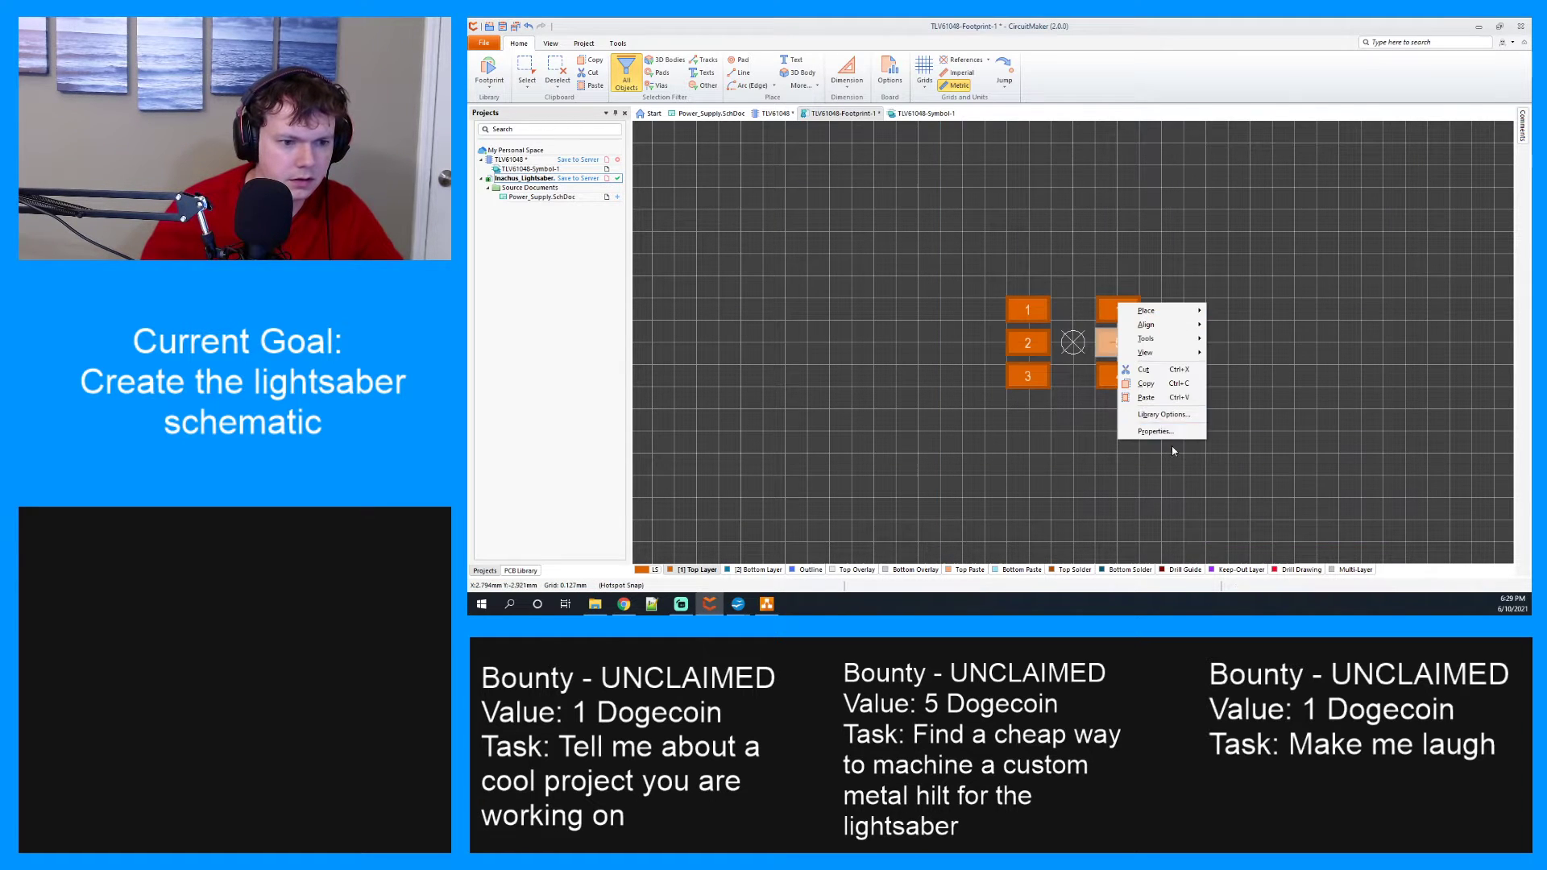
left_click(1172, 437)
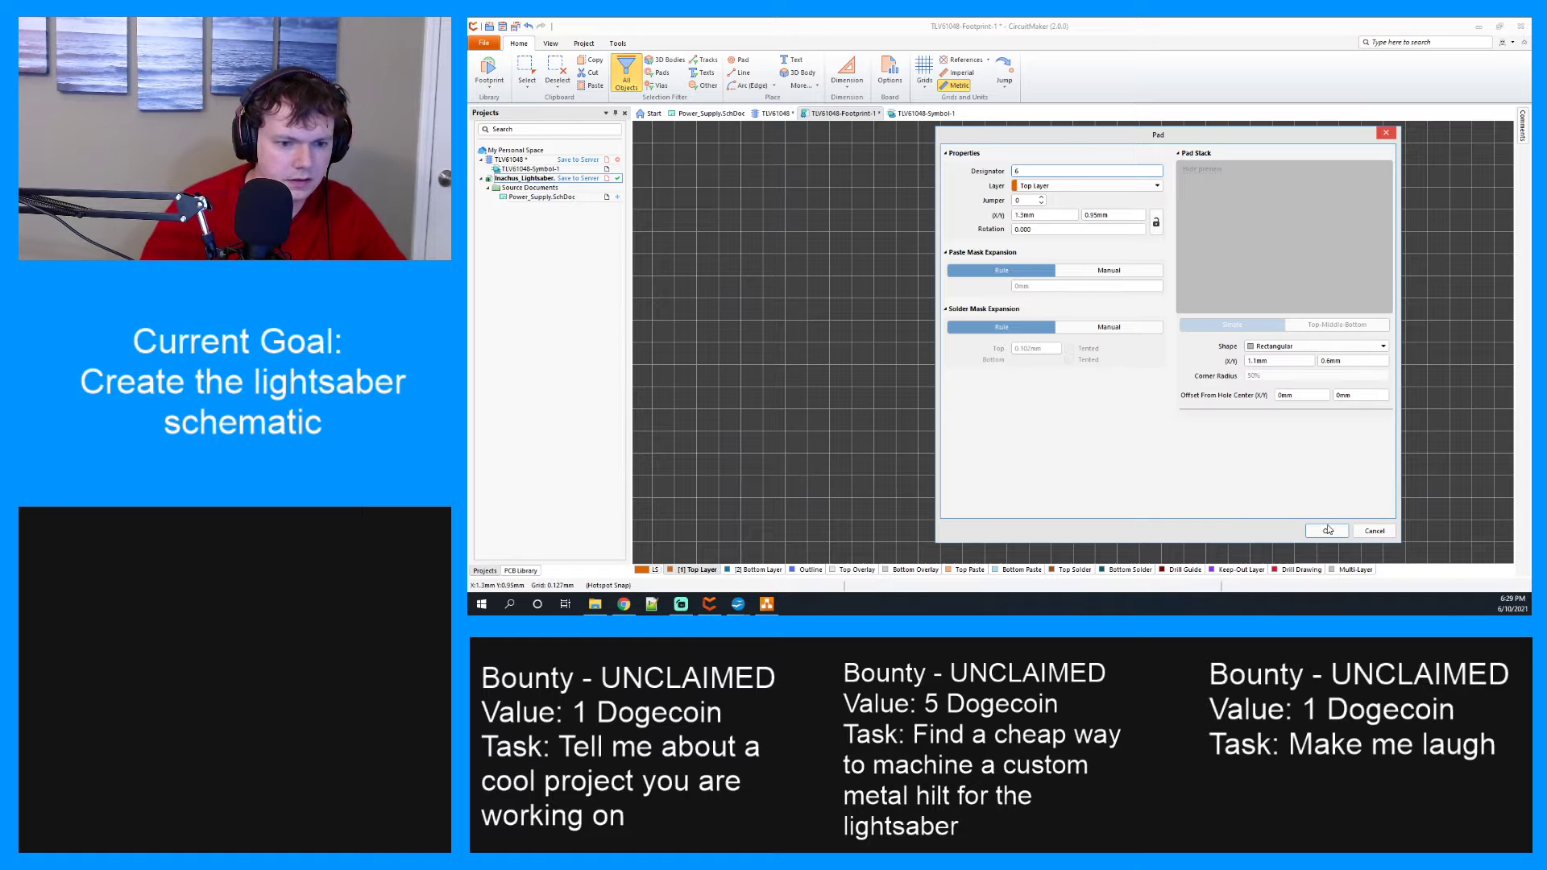
left_click(1327, 531)
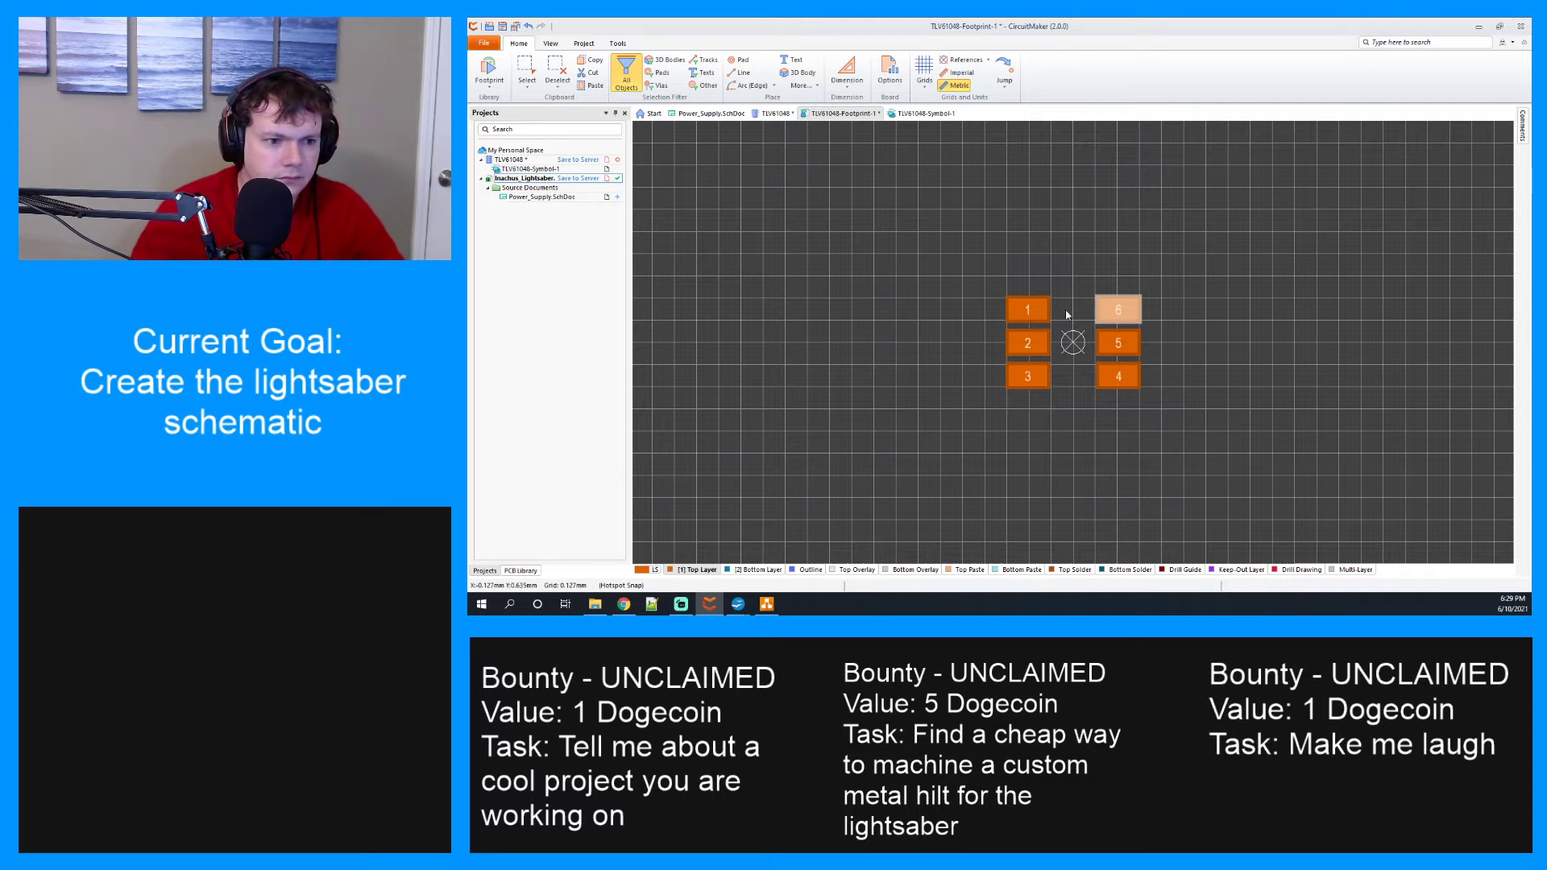
left_click(1088, 232)
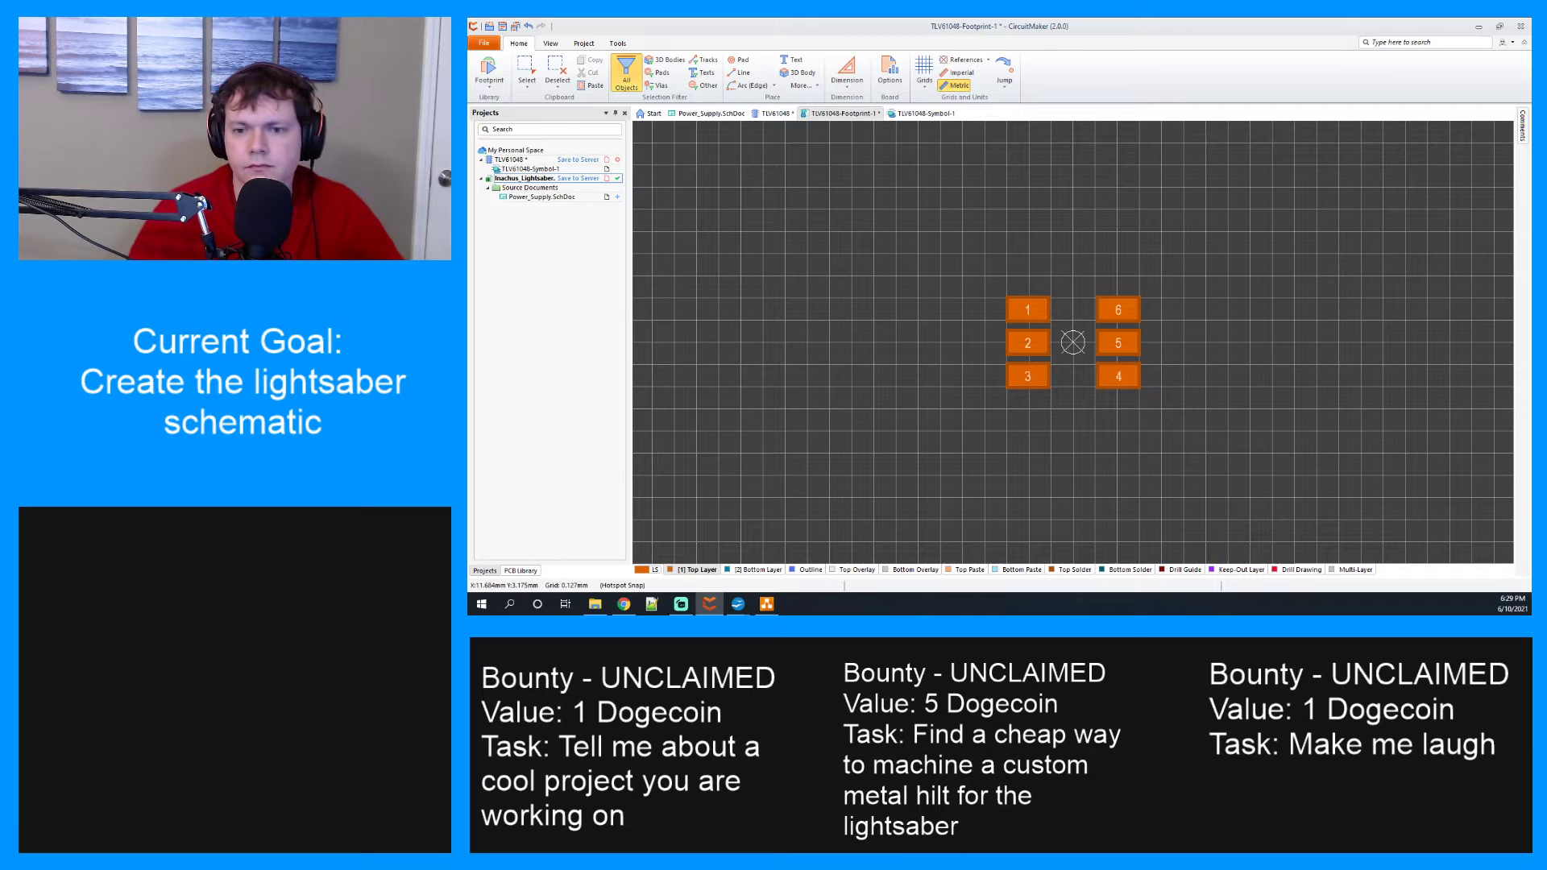
Switch both the paste mask expansion and the solder mask expansion of pad 1 to manual.
key("alt+Tab")
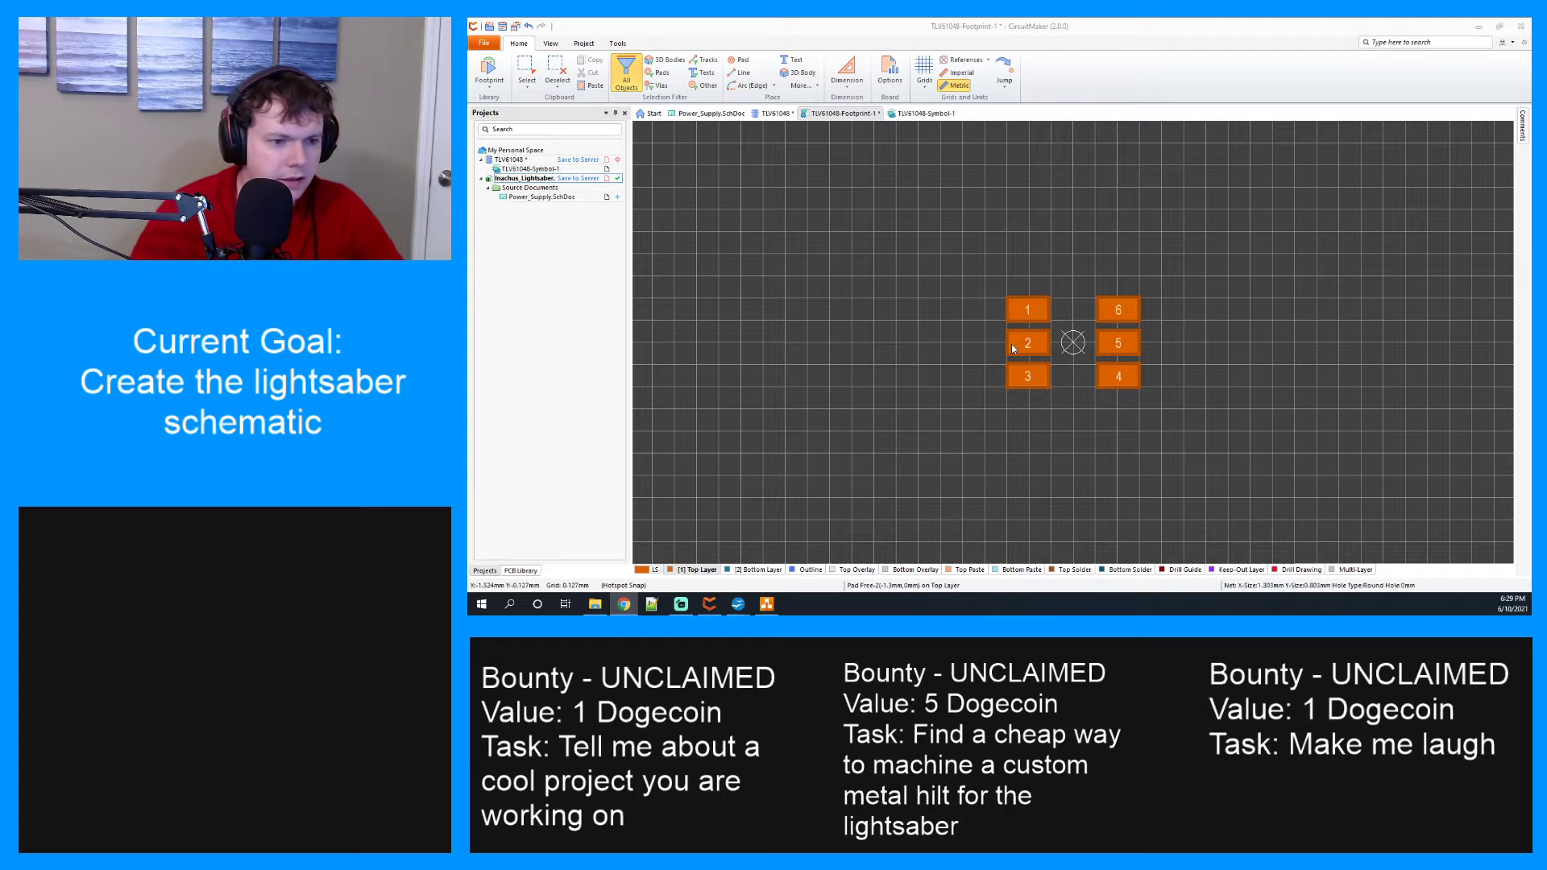
left_click(1029, 310)
right_click(1032, 312)
left_click(1069, 437)
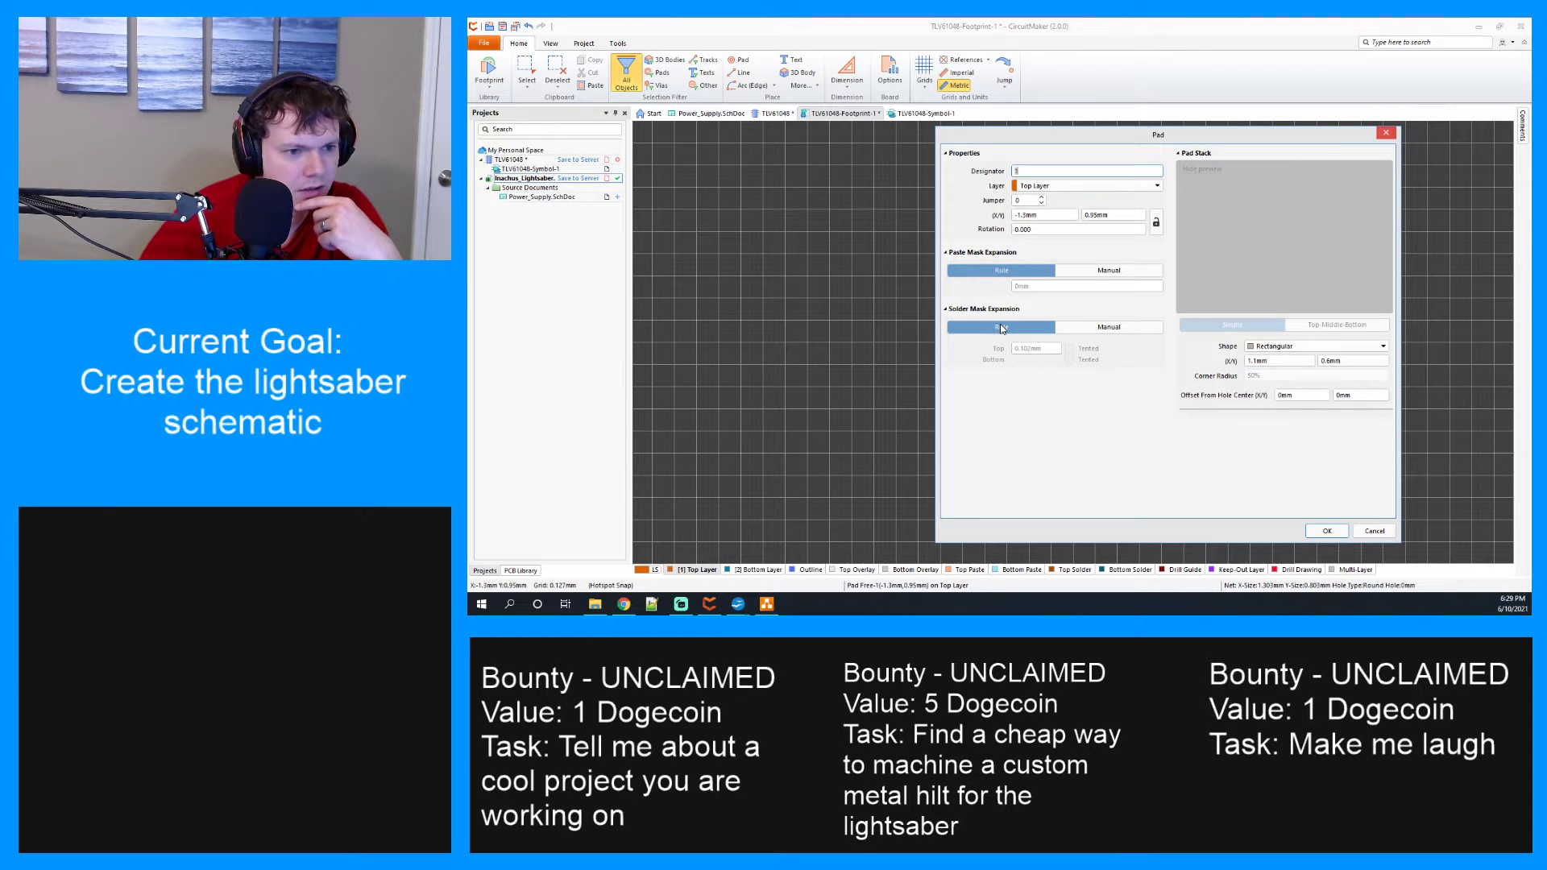
left_click(1101, 274)
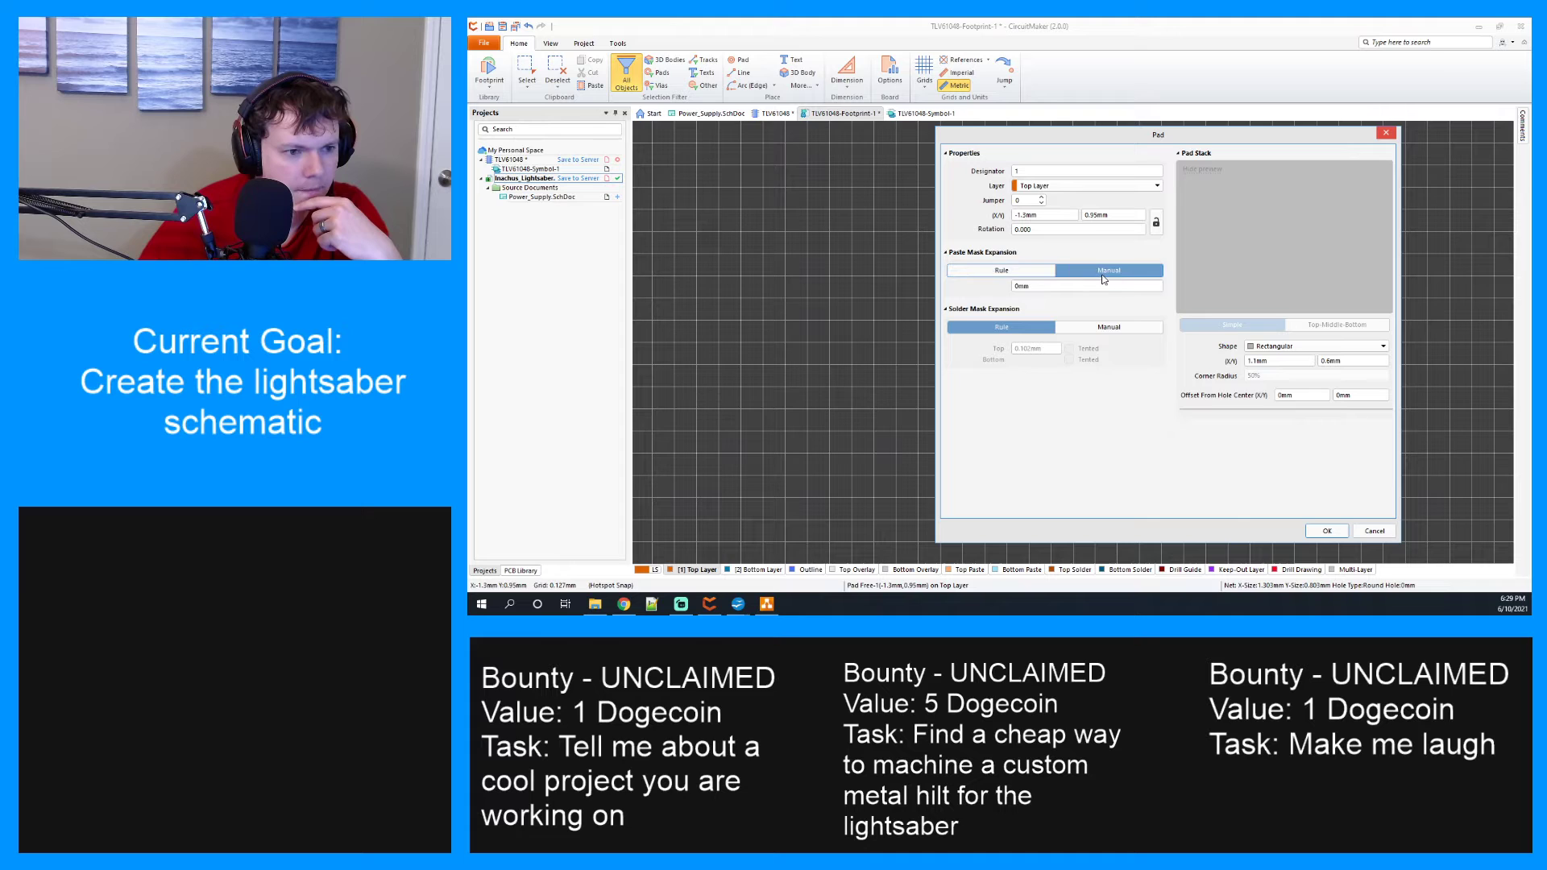
left_click(1095, 327)
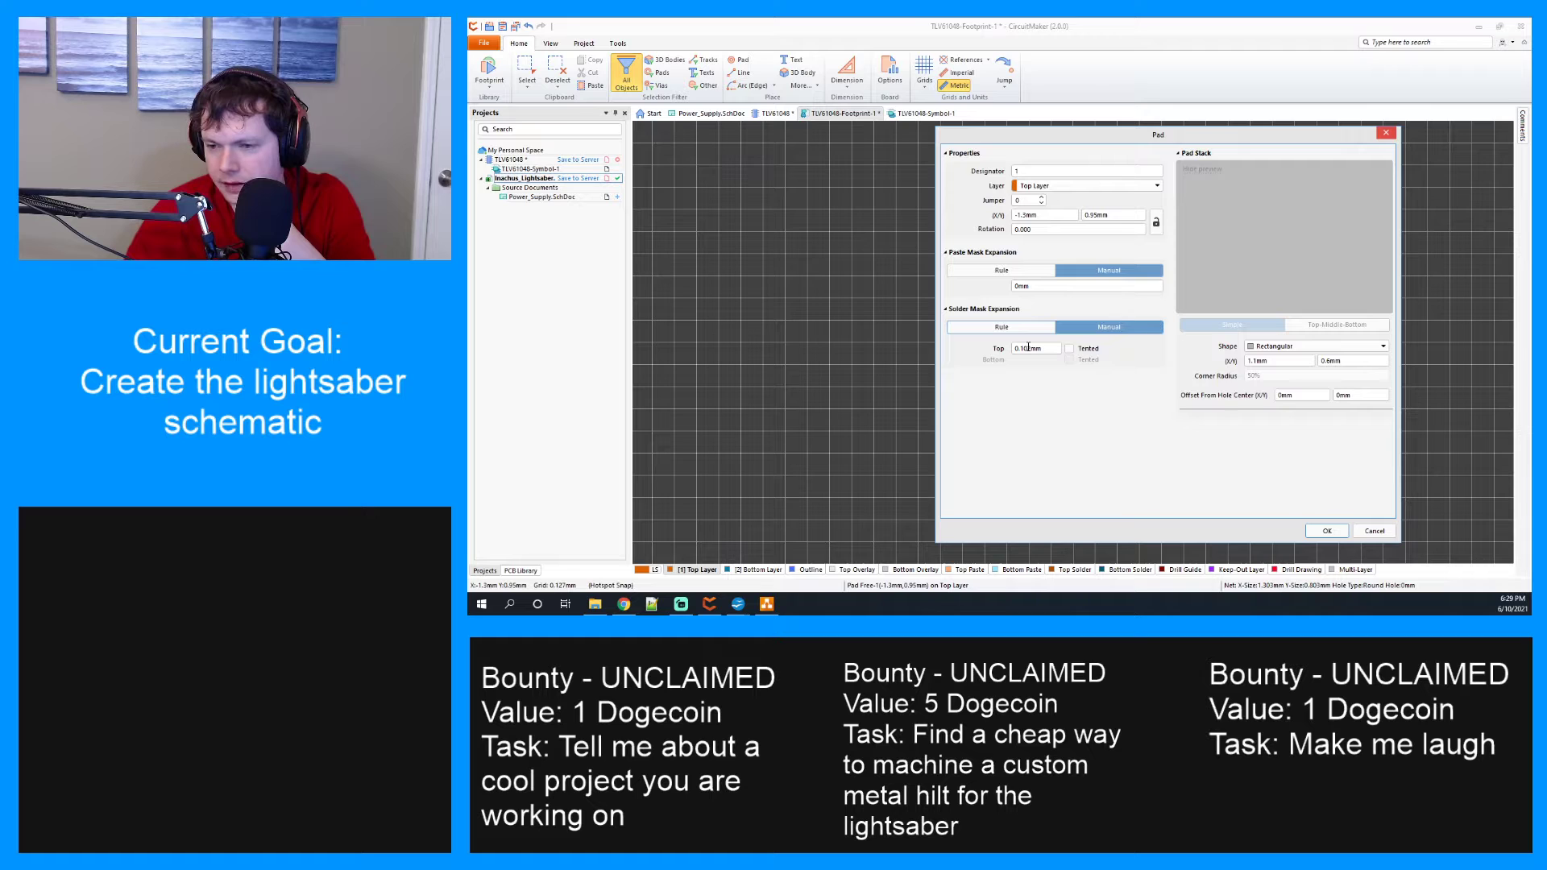
Set the top solder mask expansion of pad 1 to 0.07 mm and deselect the pad.
left_click(1031, 350)
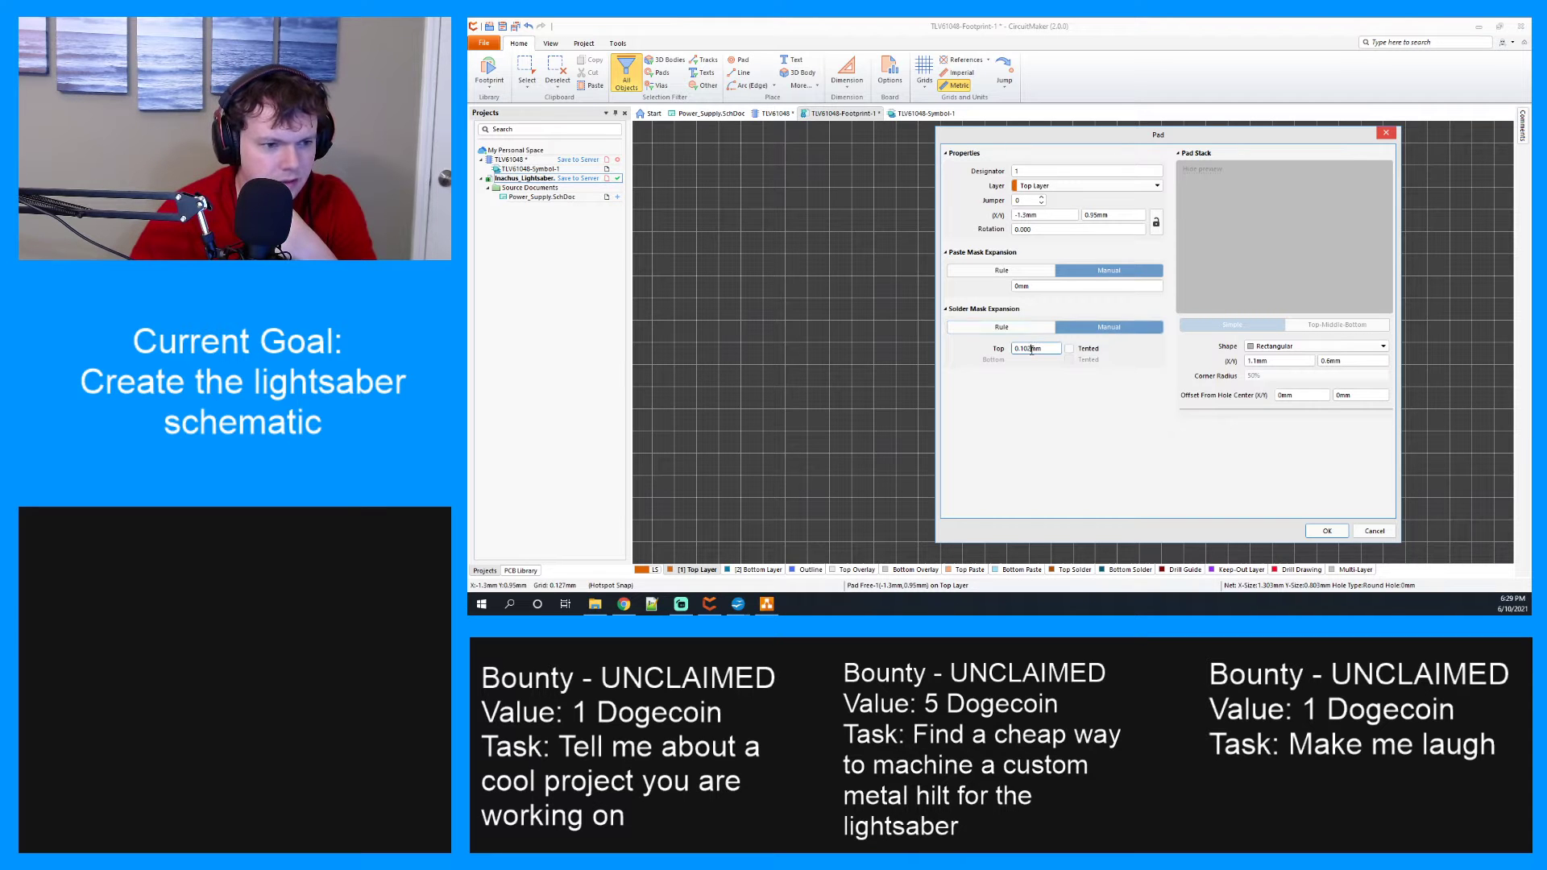
key("BackSpace")
key("BackSpace")
key("BackSpace")
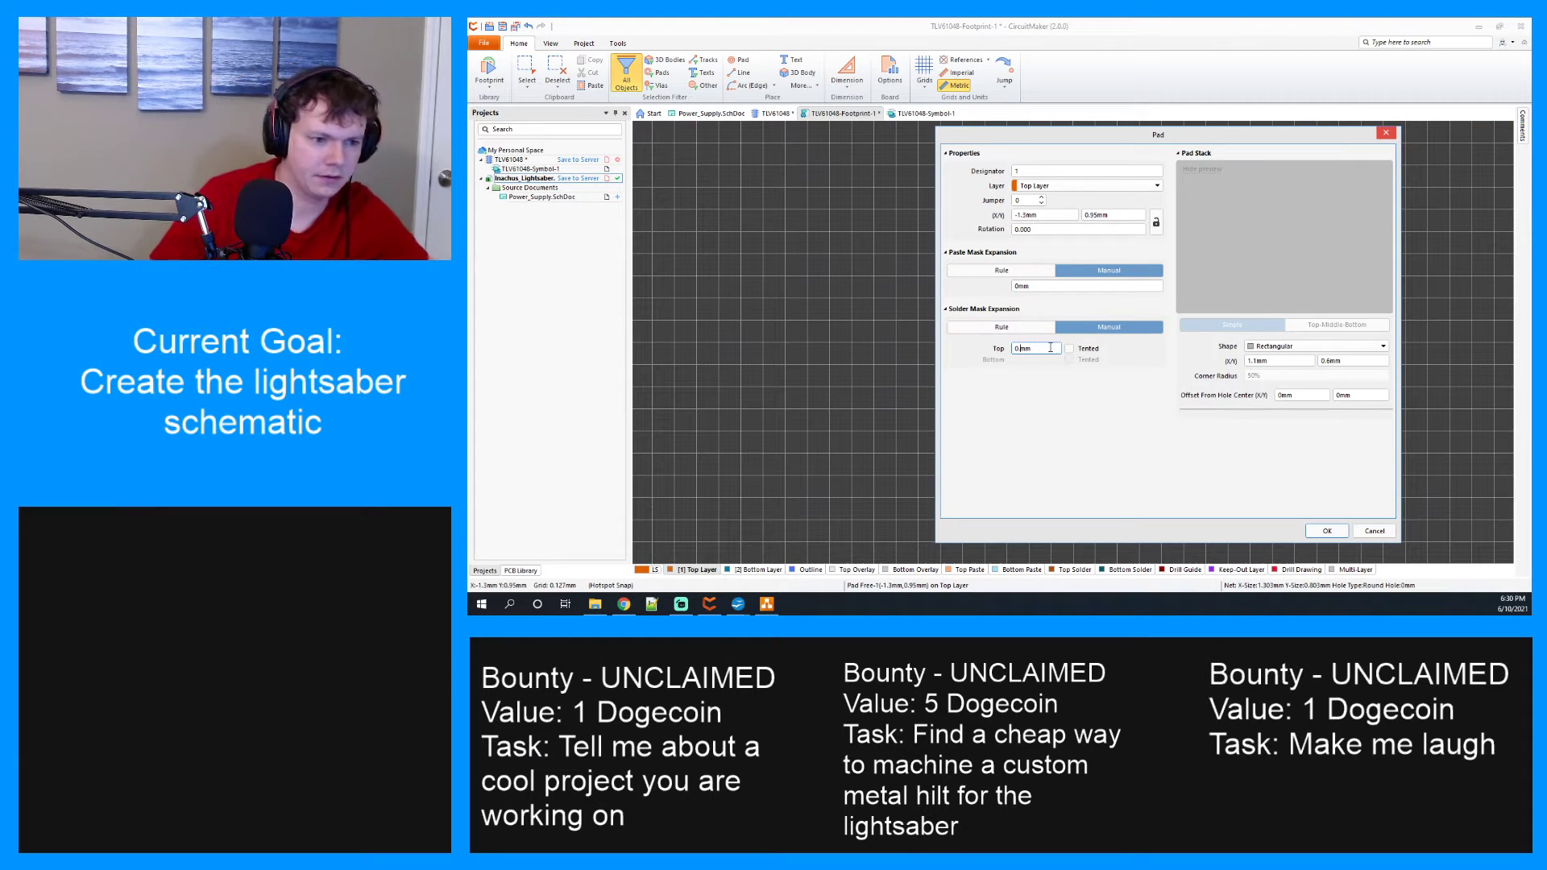
type("07")
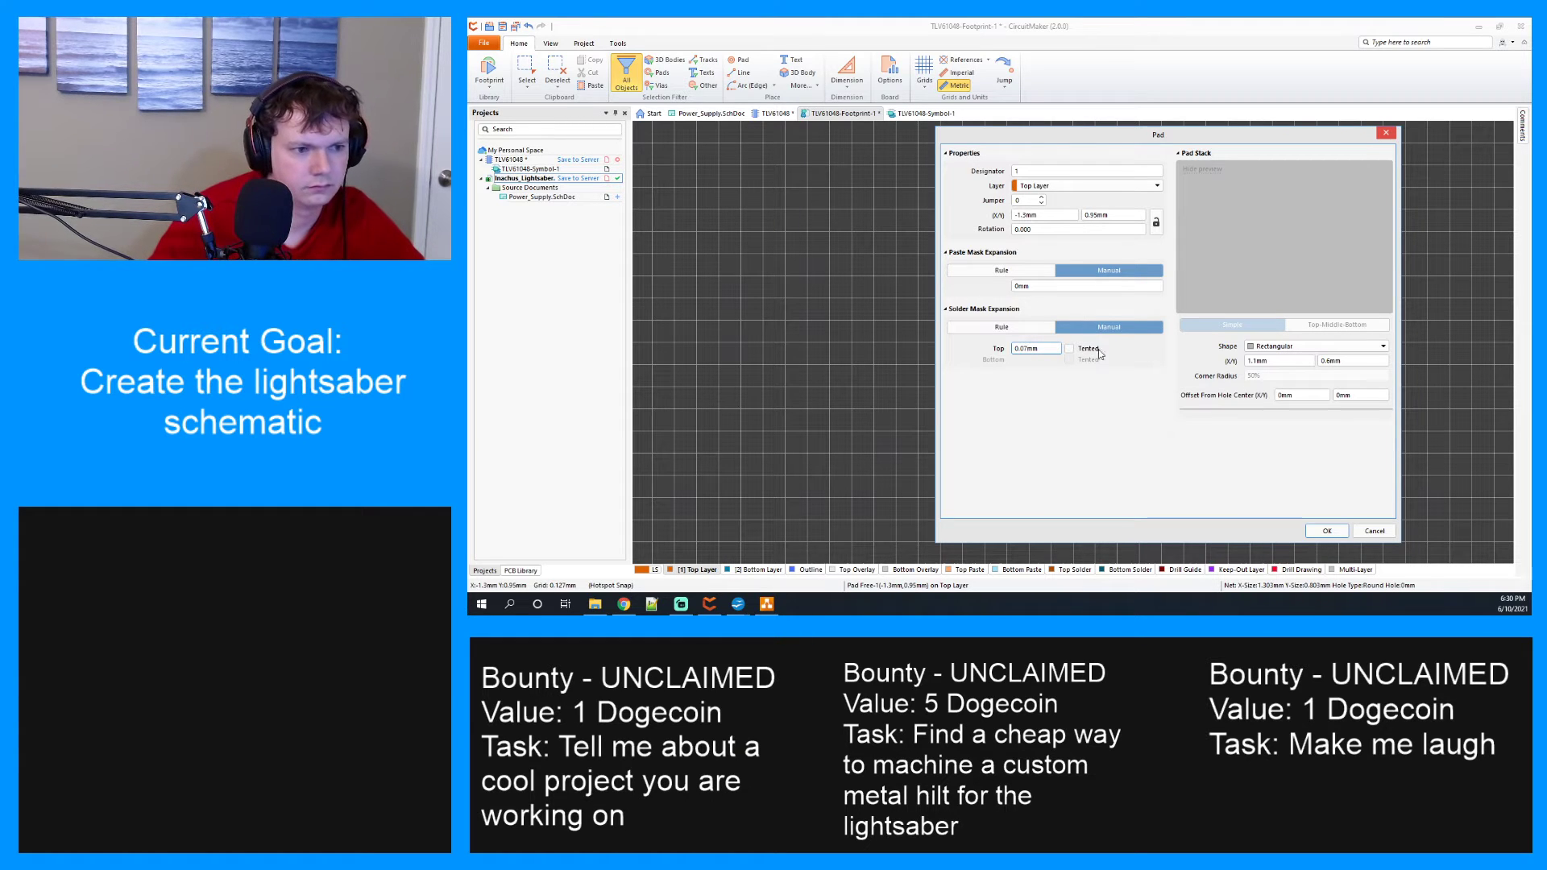
left_click(1327, 531)
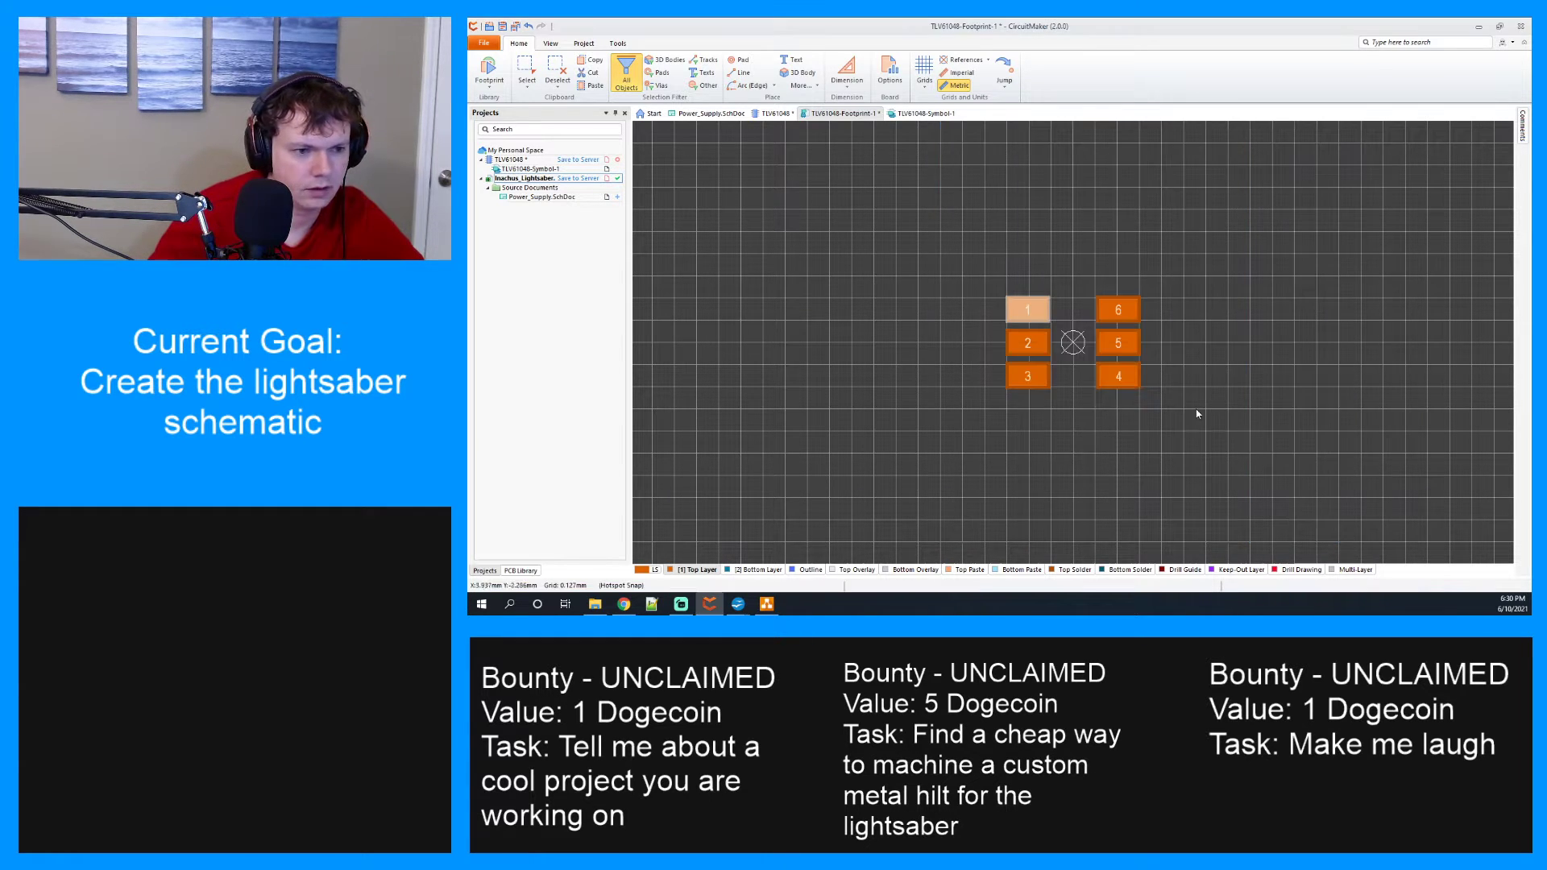
scroll(1043, 307, "up", 4, "ctrl")
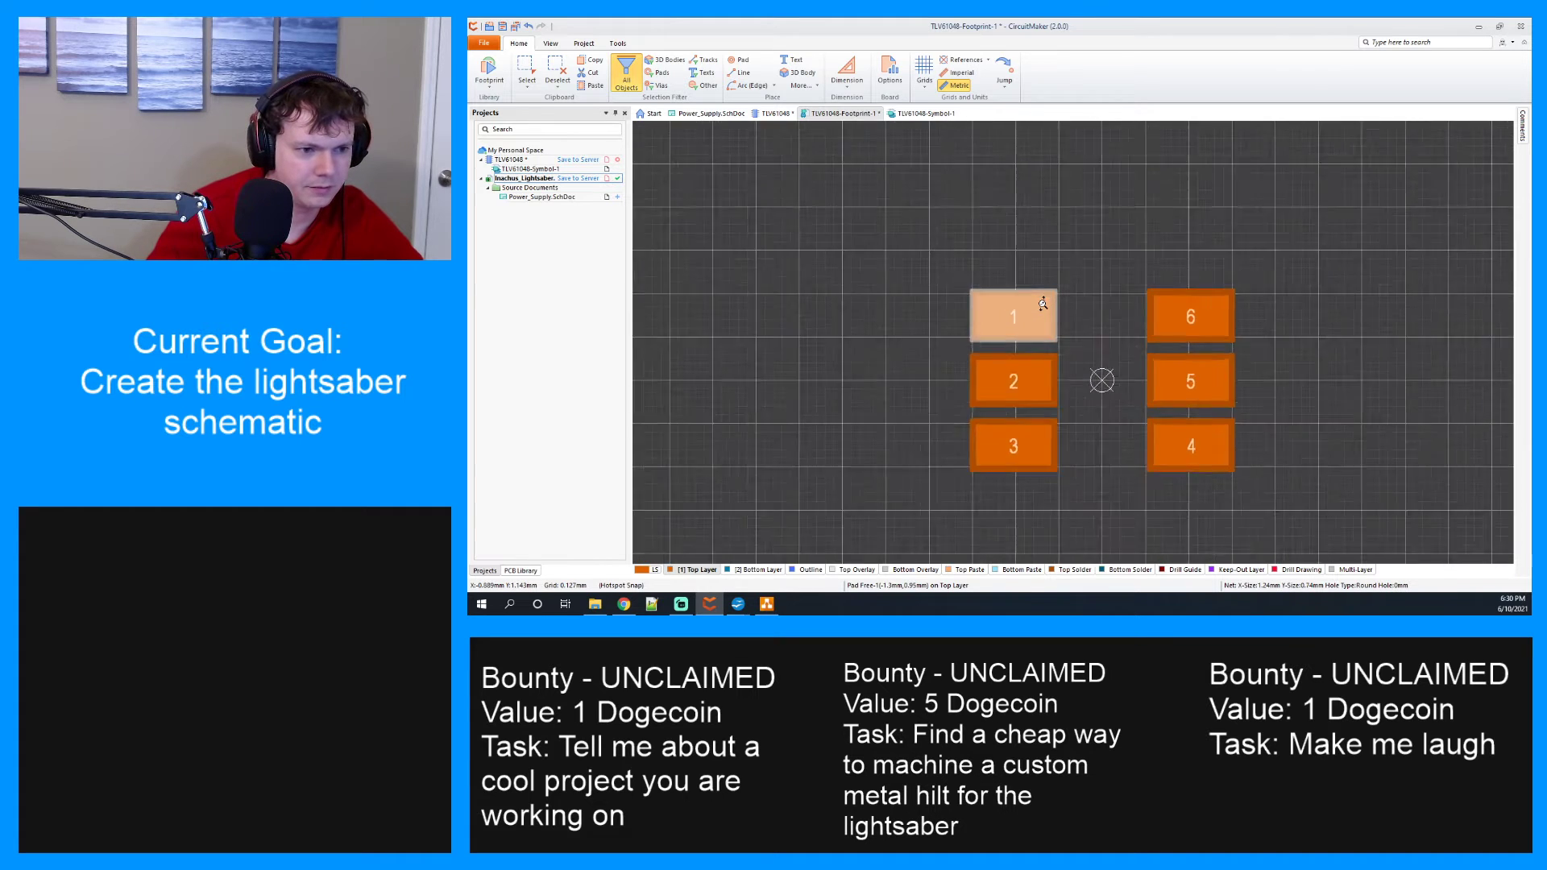
left_click(1102, 308)
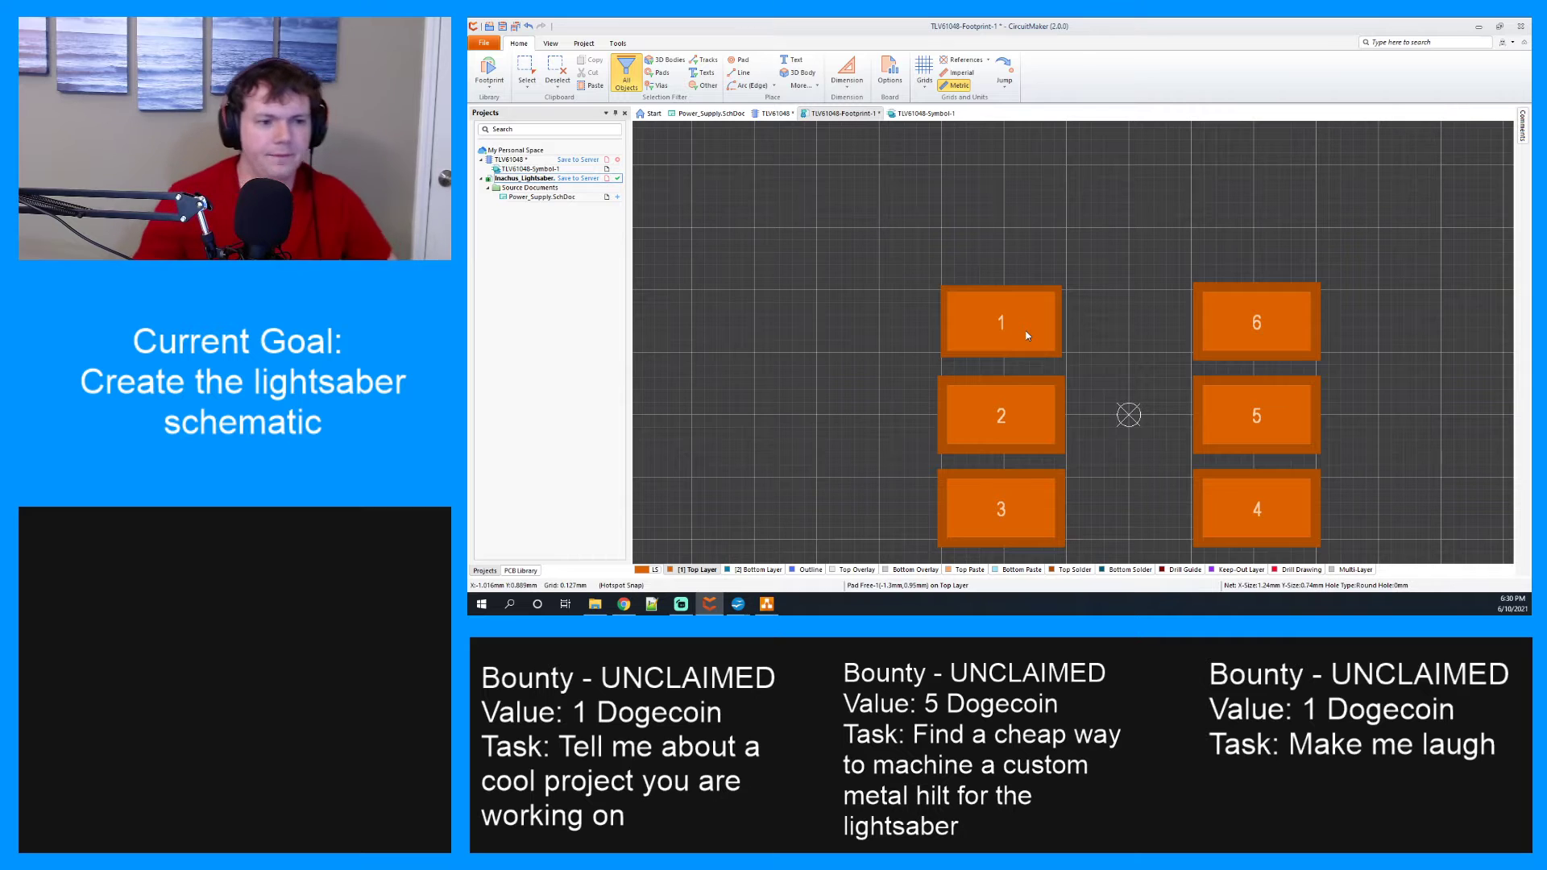
Switch the solder mask expansion of pad 2 to manual and set its top value to 0.07 mm.
right_click(1012, 401)
left_click(1055, 531)
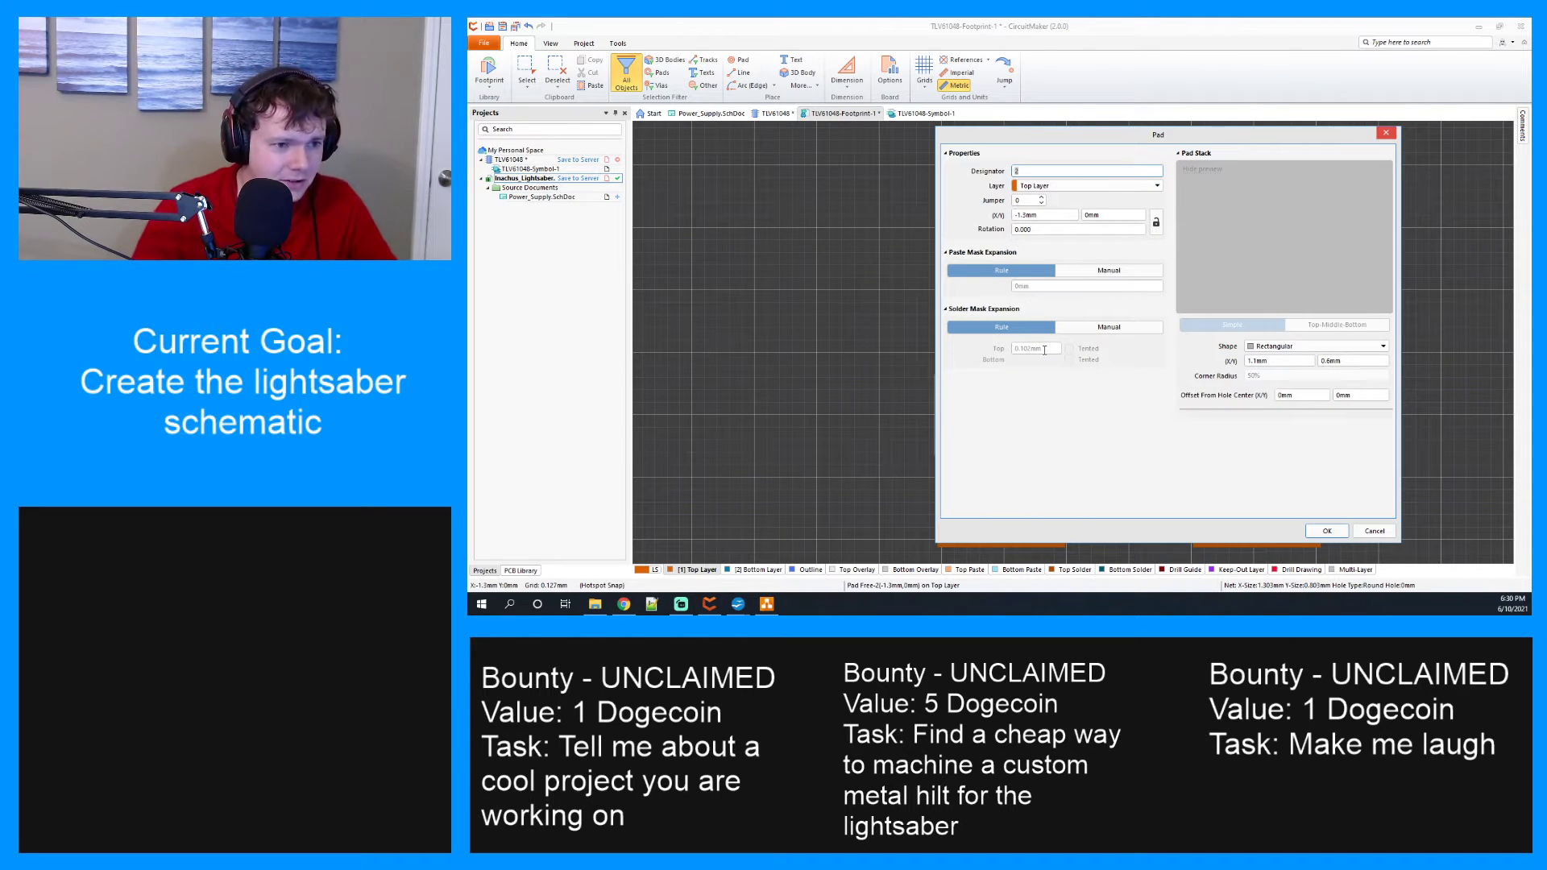
left_click(1093, 332)
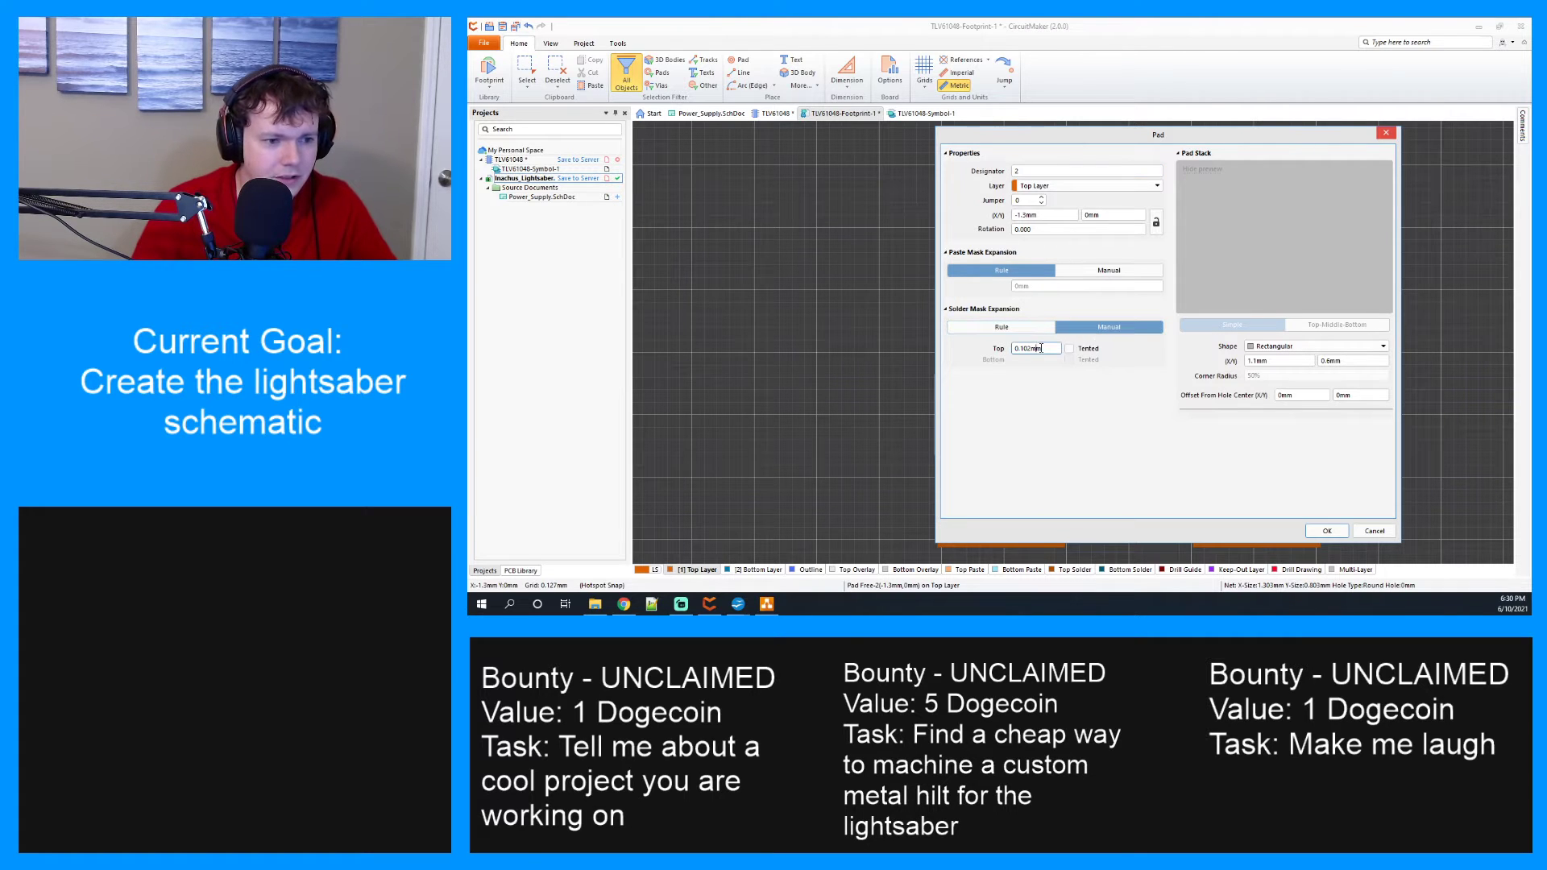
left_click_drag(1053, 349, 1012, 348)
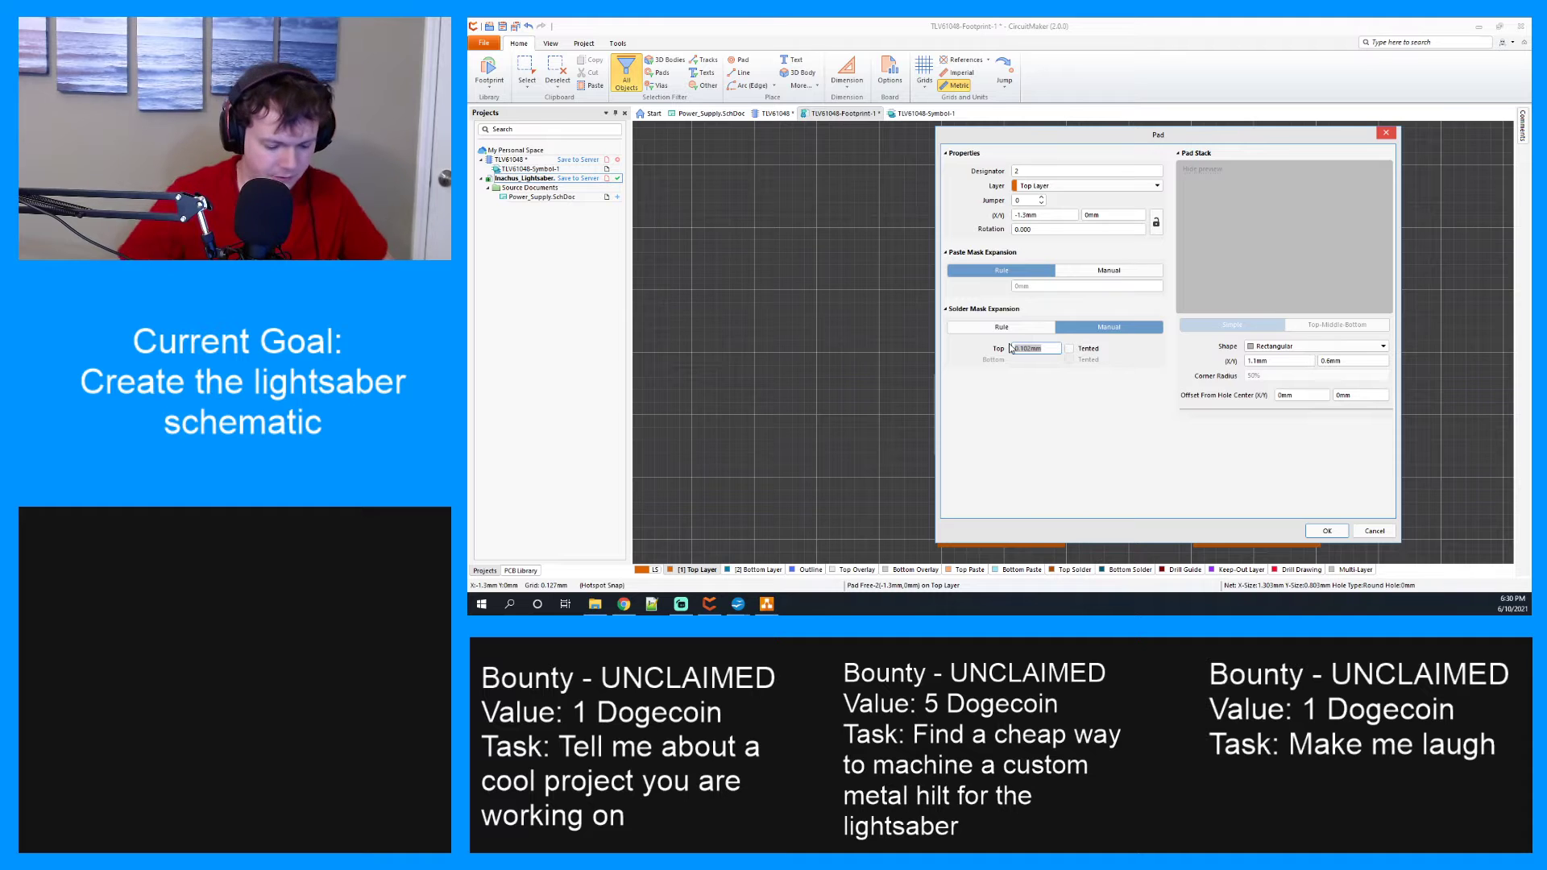
type("0.07")
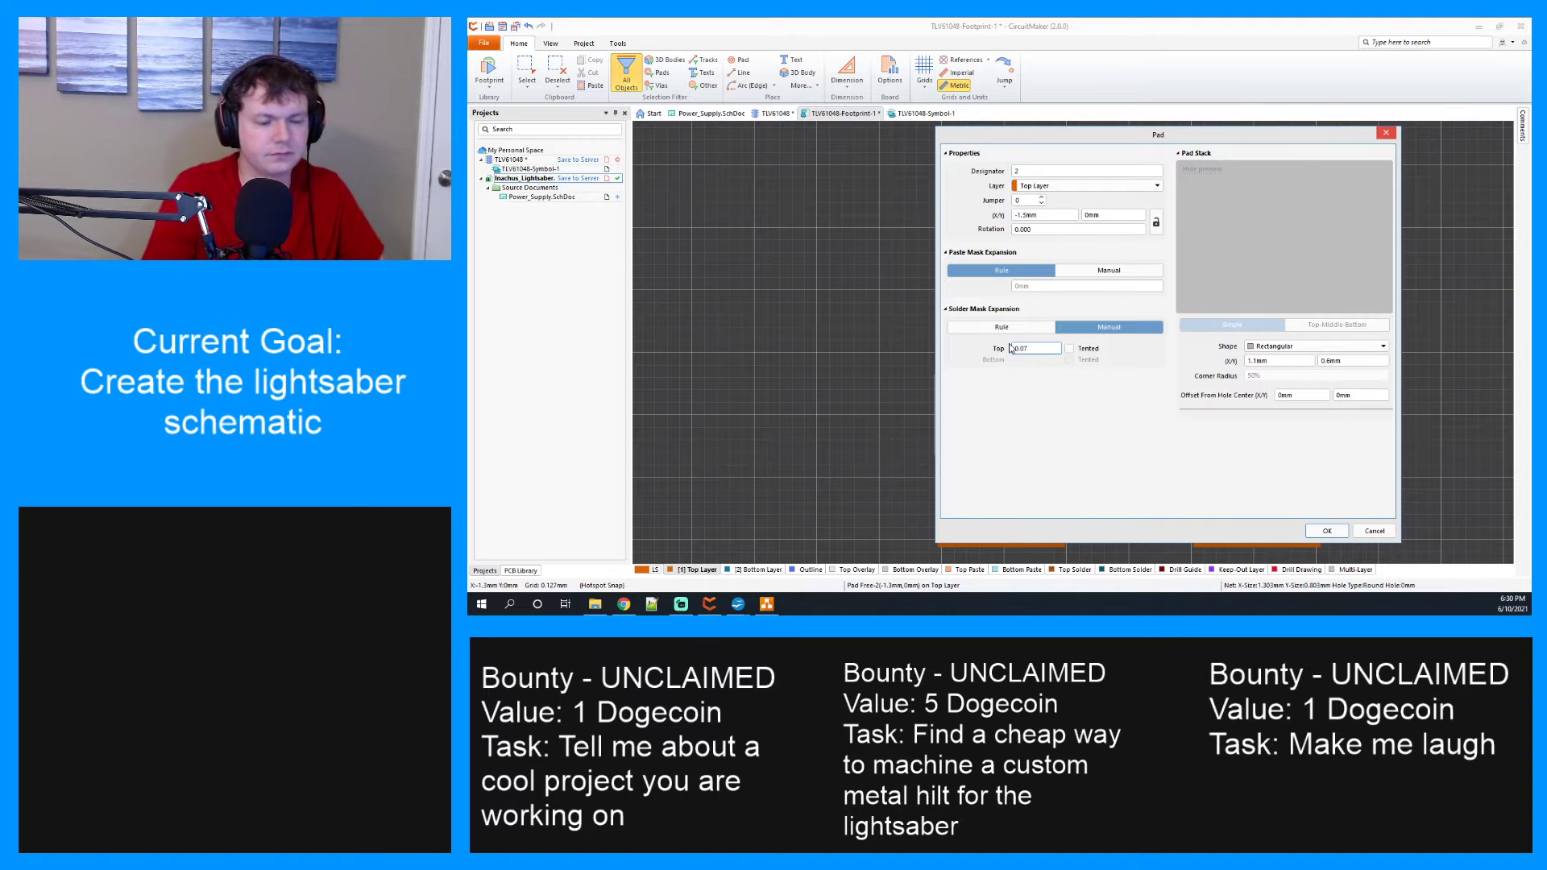
key("Return")
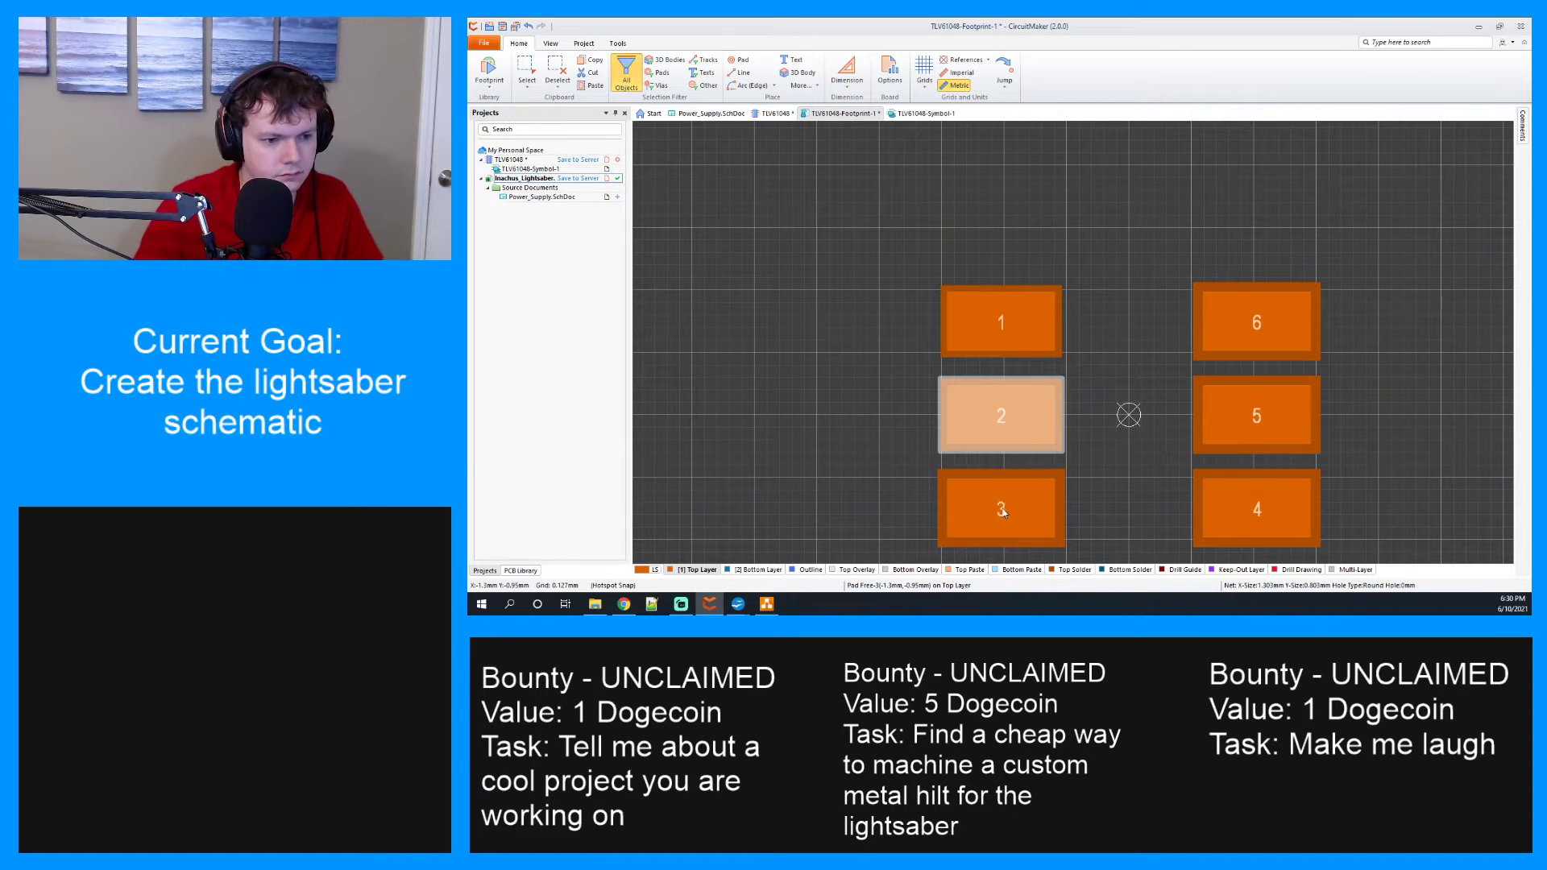
Switch pad 3's paste and solder mask expansions to manual, with a top solder mask expansion of 0.07 mm.
left_click(1021, 493)
right_click(1022, 493)
left_click(1034, 505)
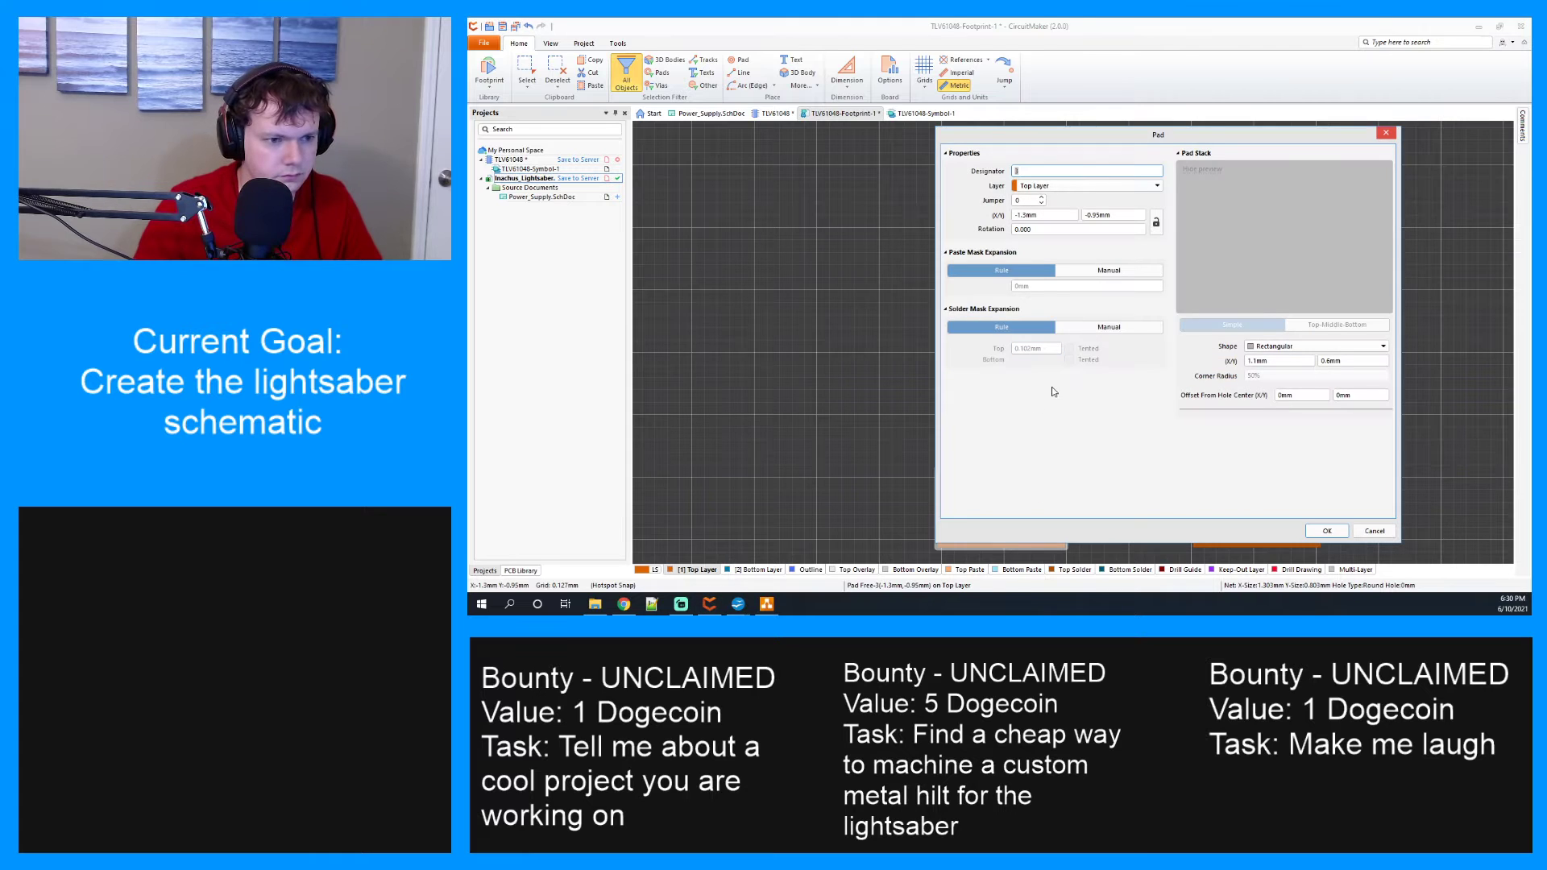
left_click(1078, 330)
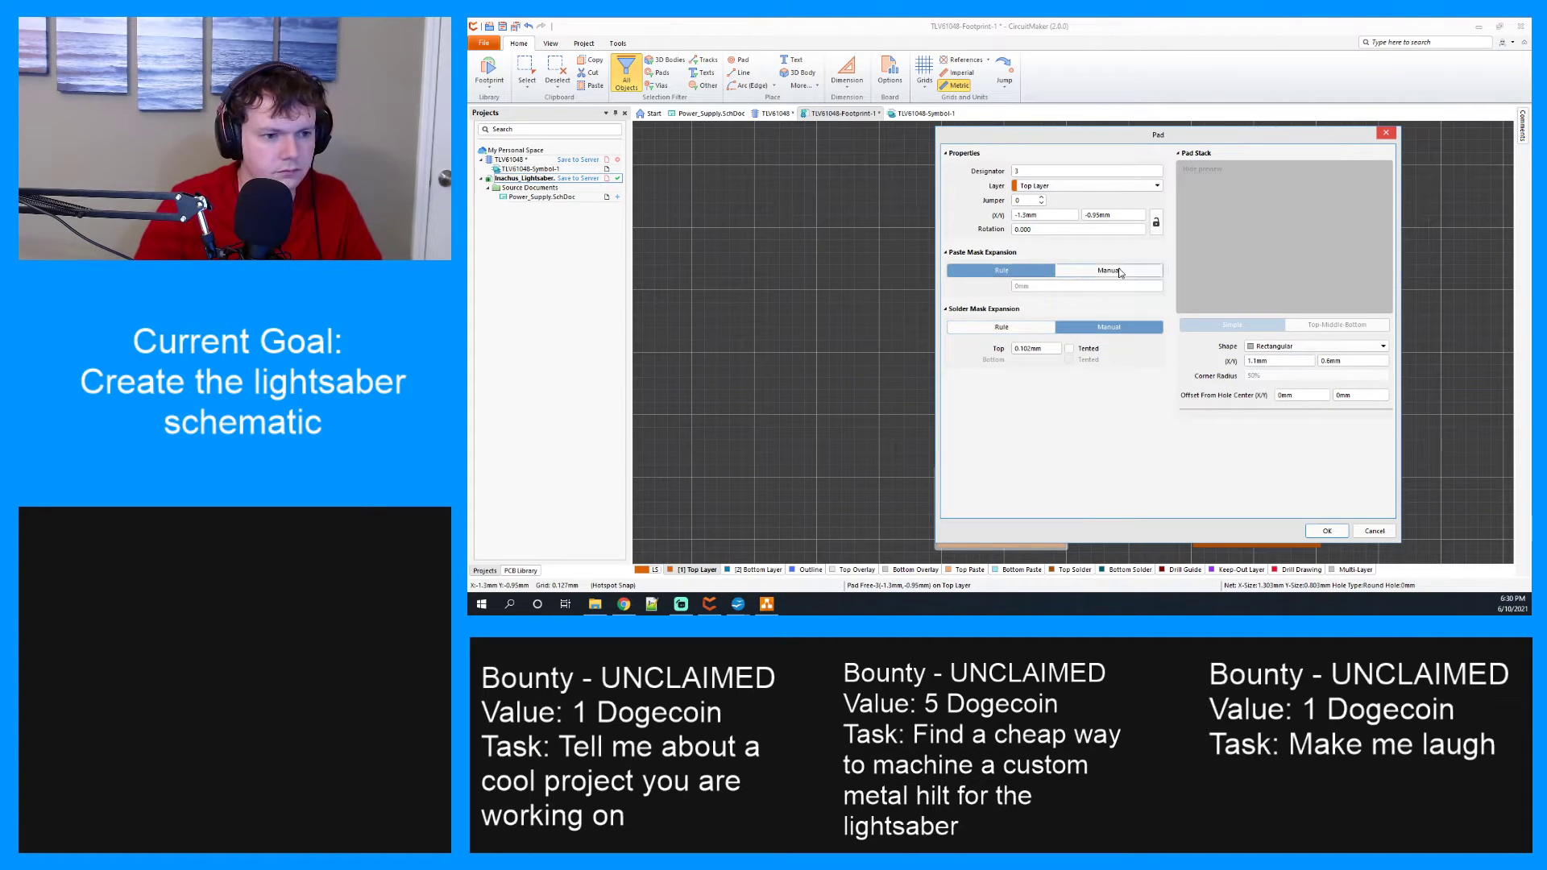
left_click(1119, 272)
left_click(1036, 348)
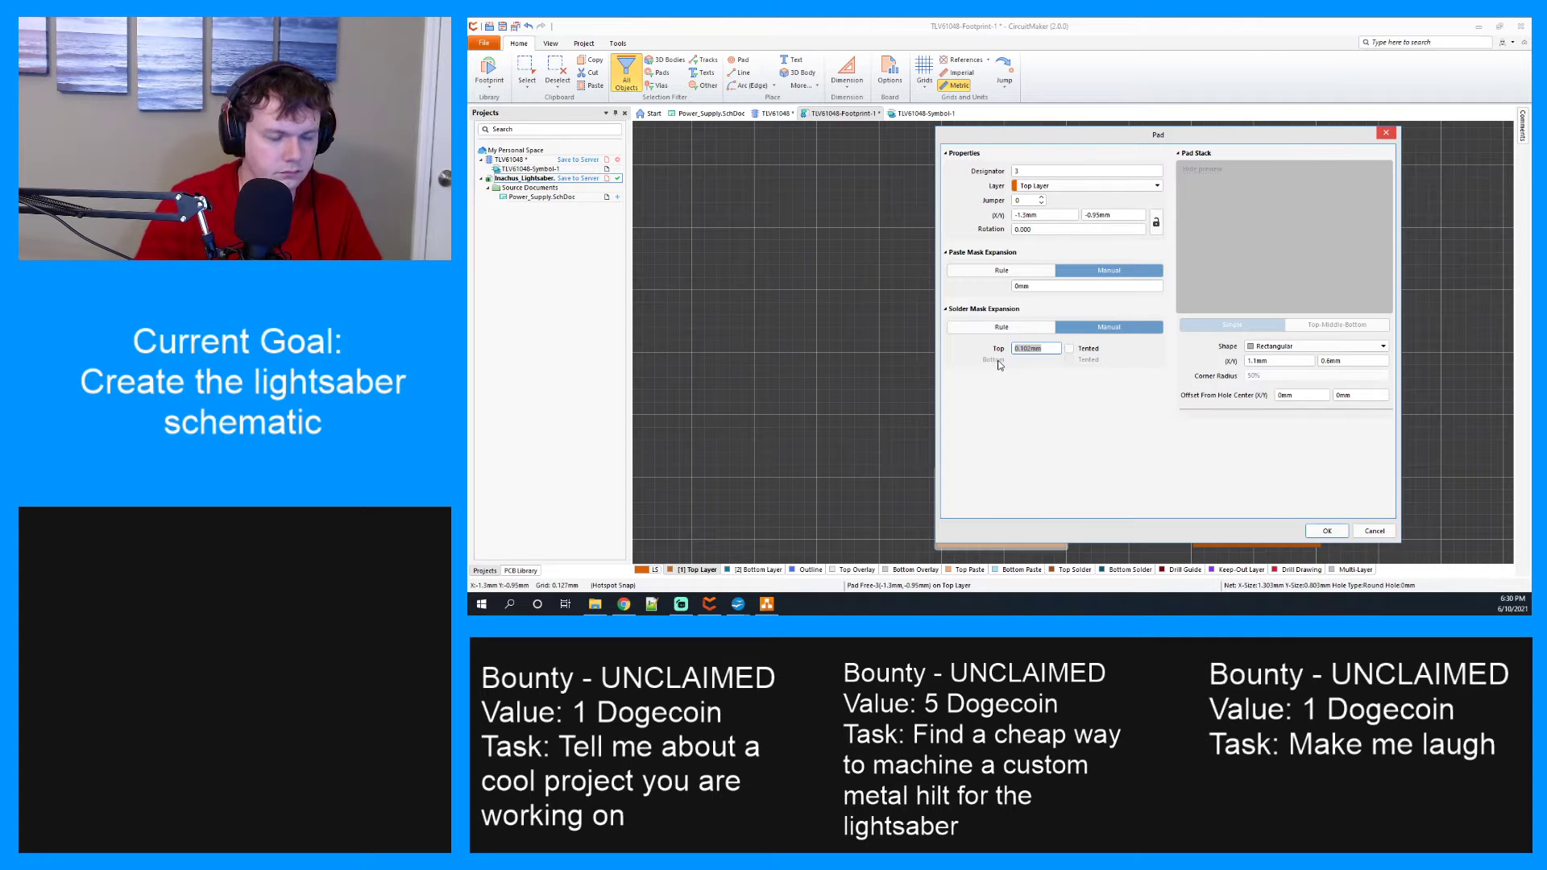
type("0.07")
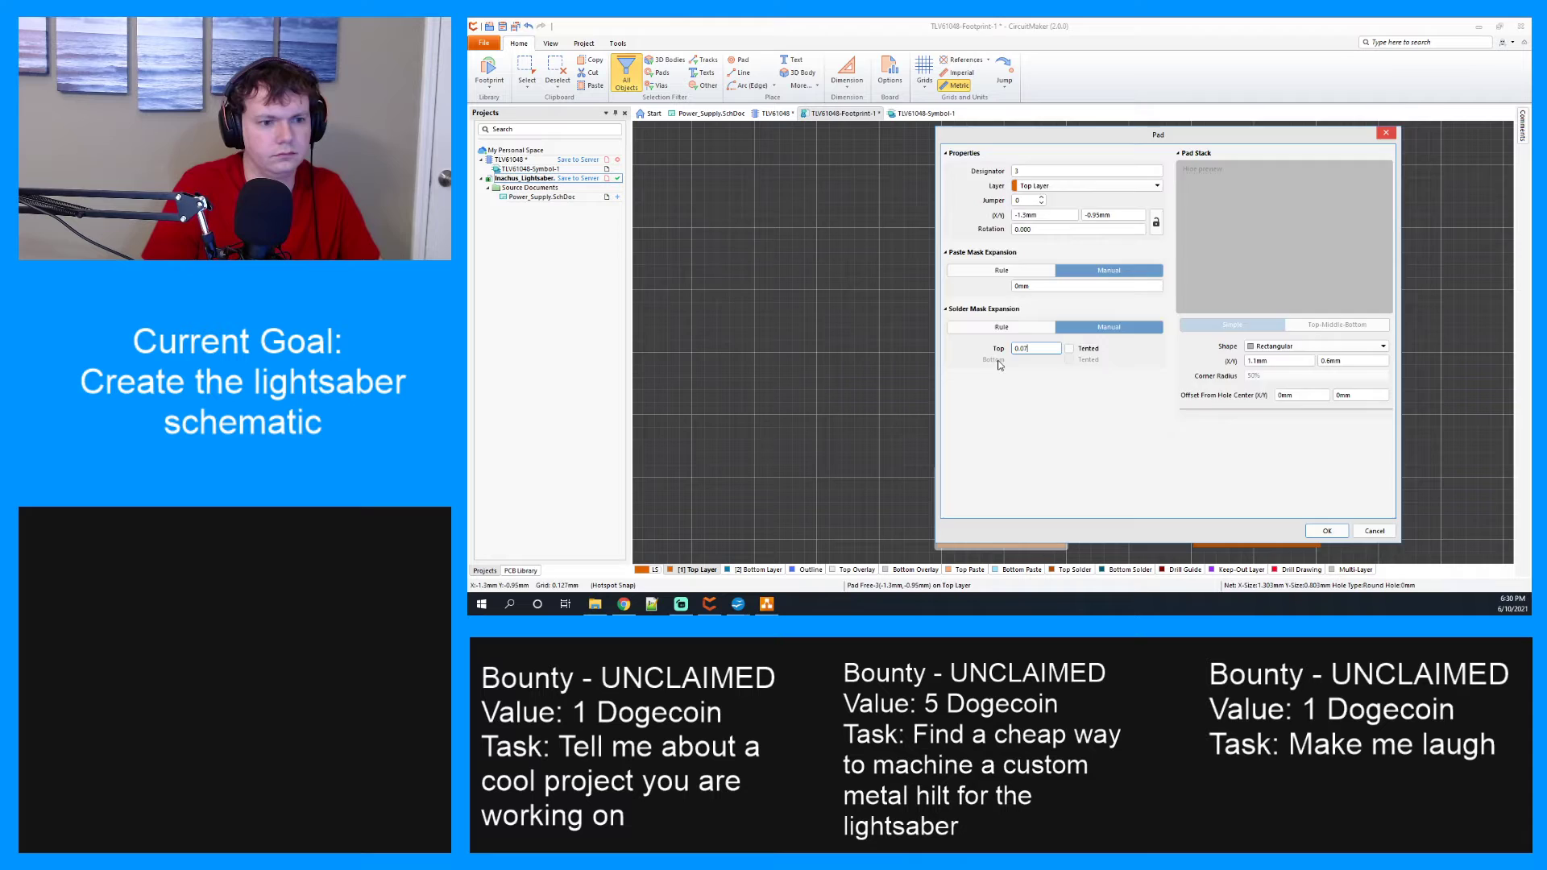
key("Return")
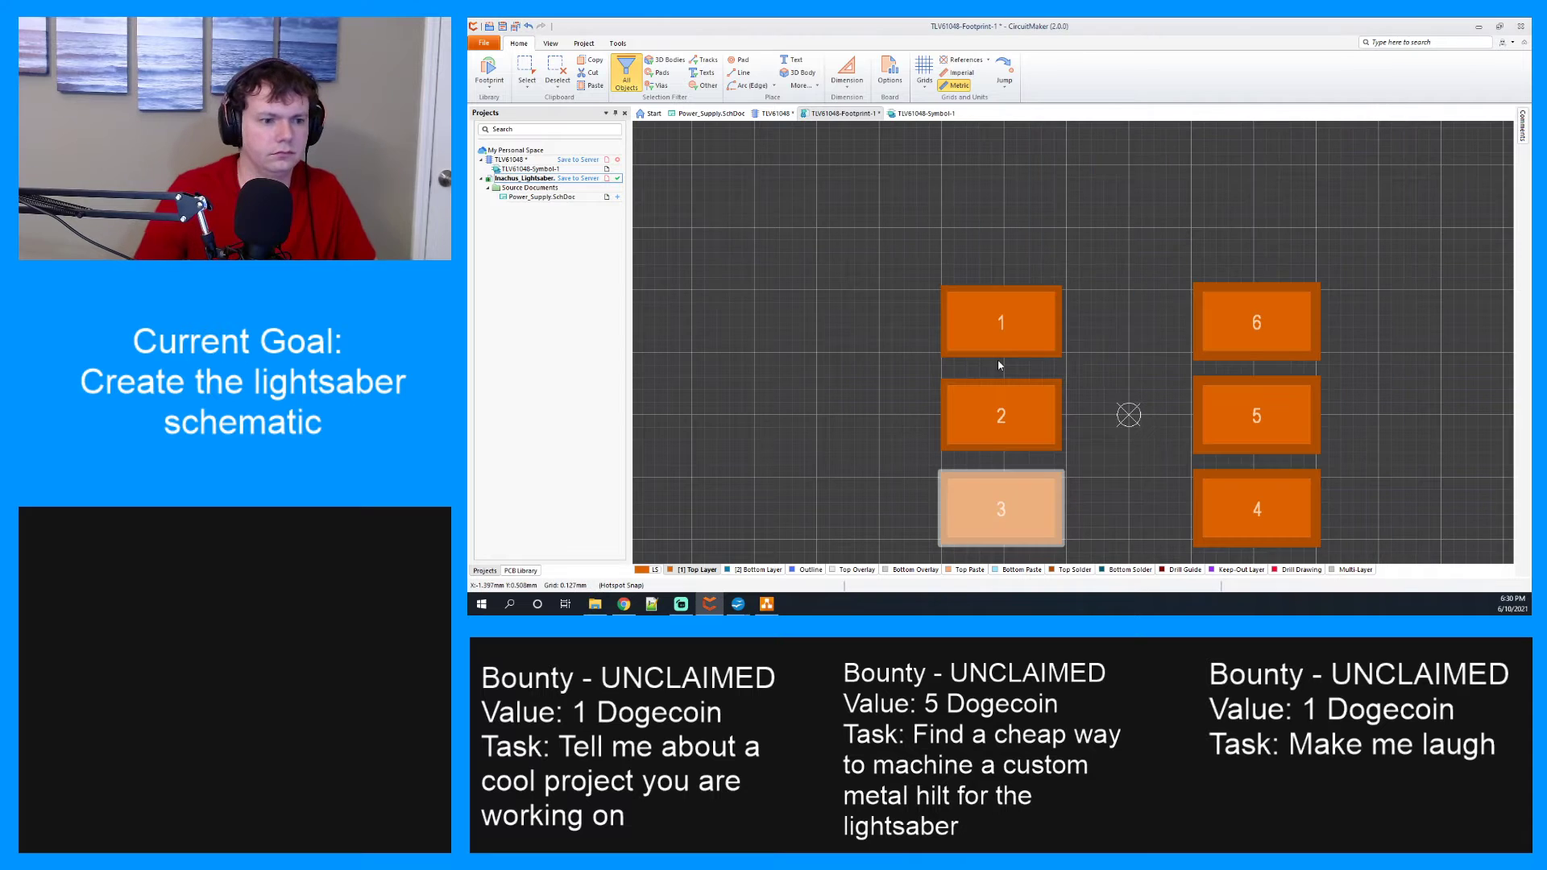
Switch pad 6's paste and solder mask expansions to manual, with a top solder mask expansion of 0.07 mm.
right_click(1245, 326)
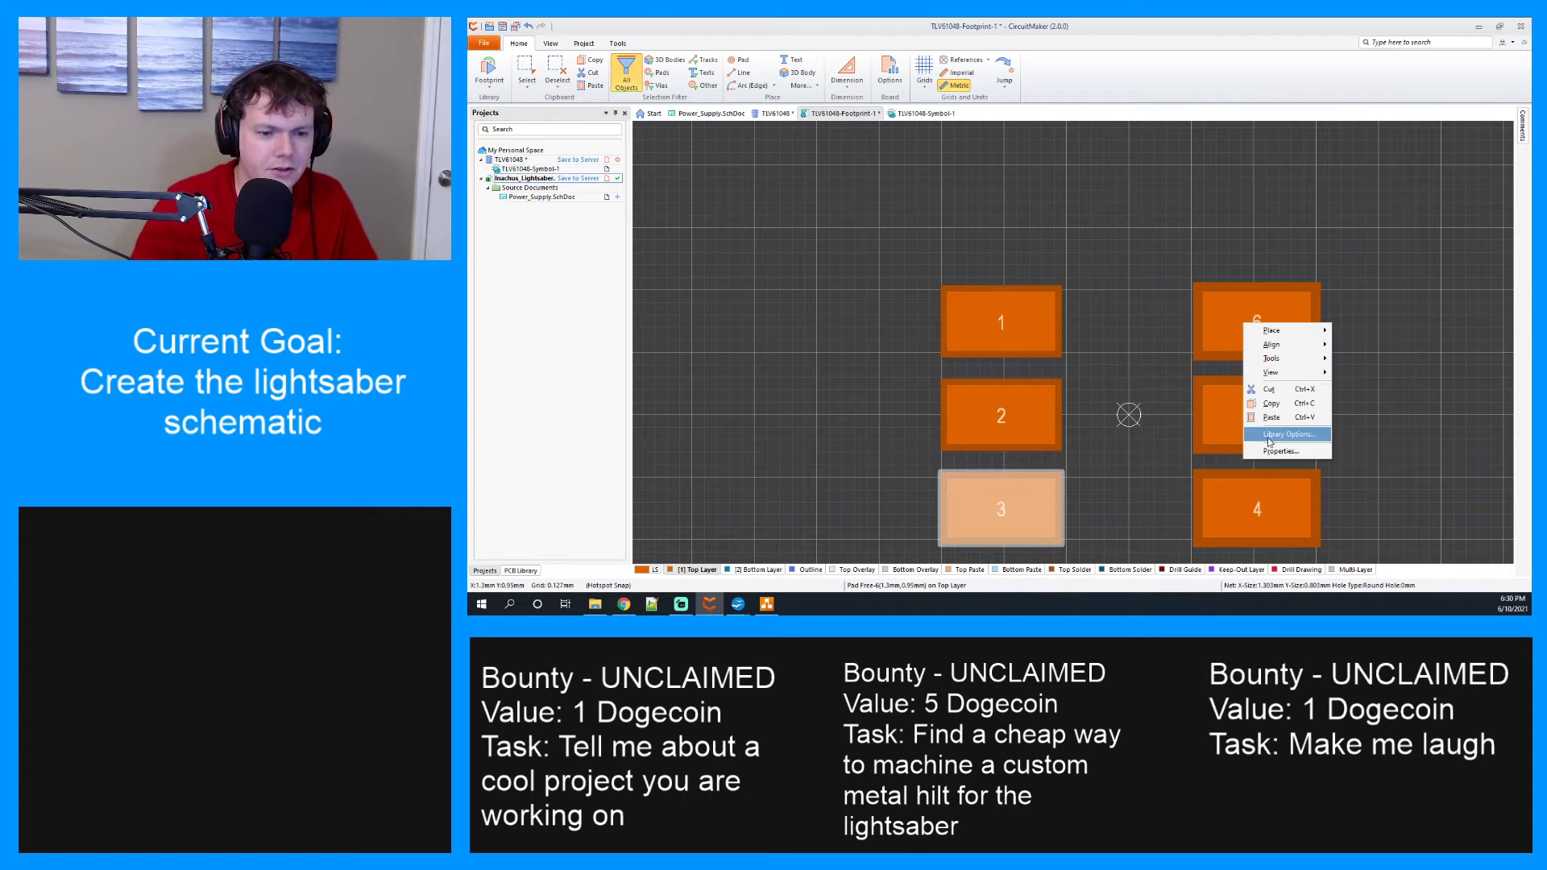
left_click(1283, 438)
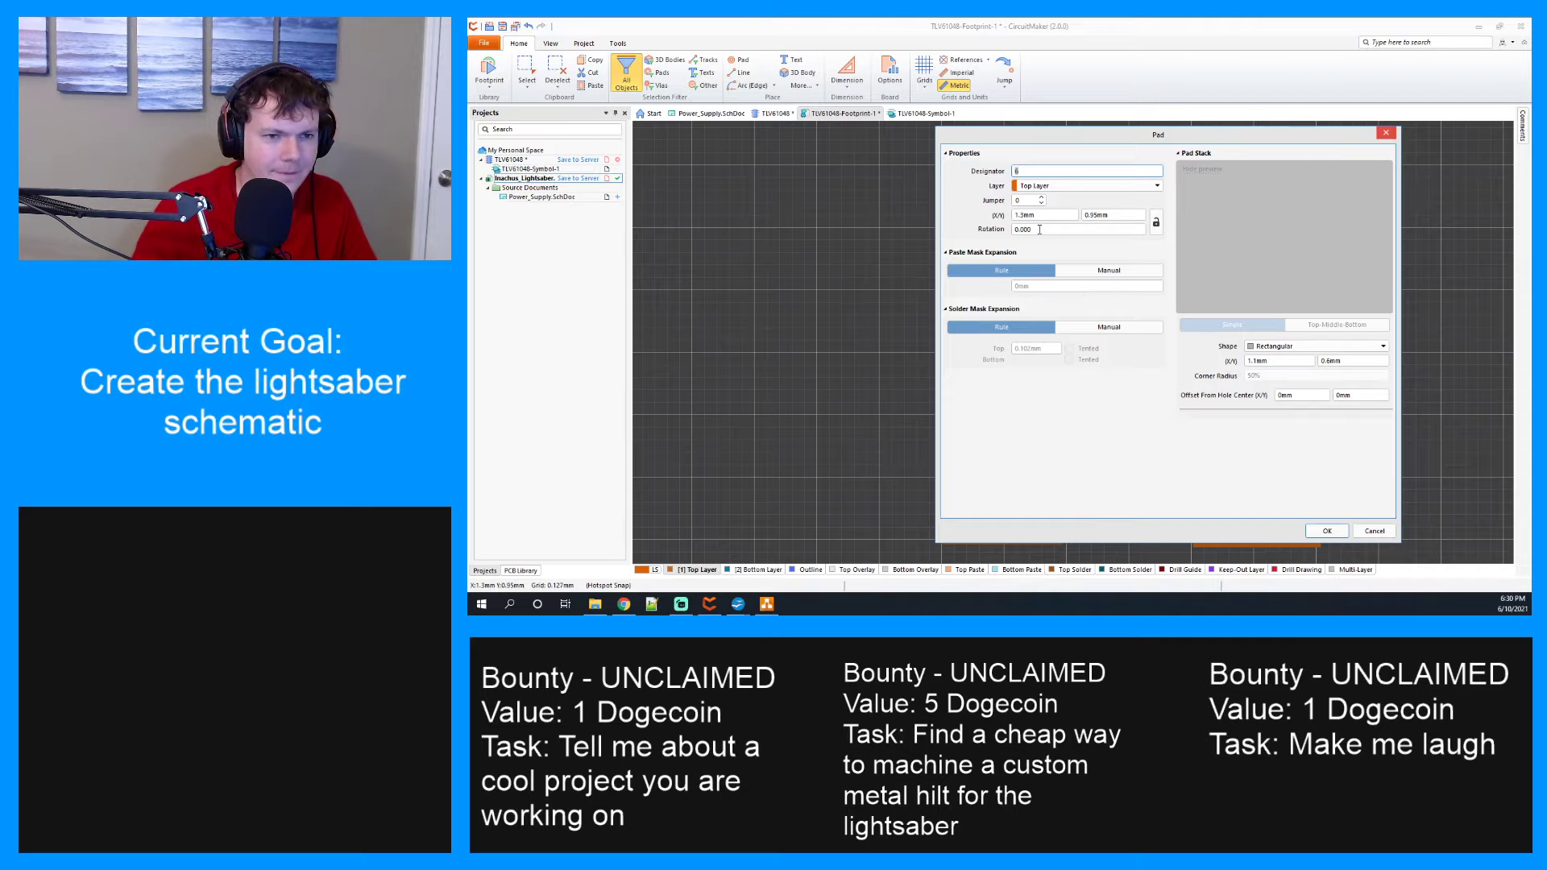
left_click(1096, 272)
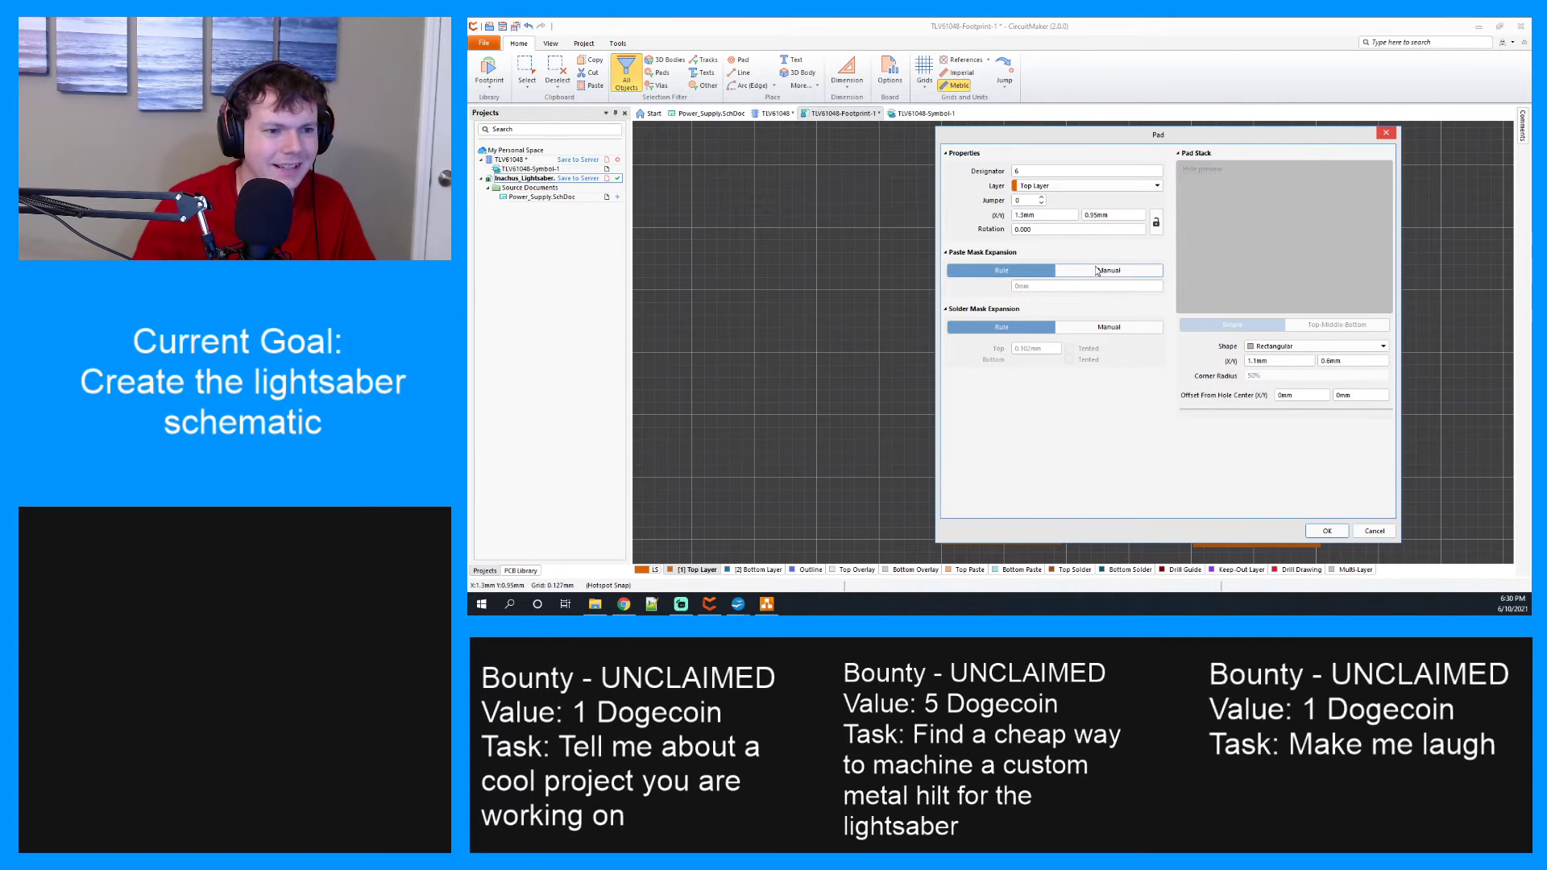
left_click(1095, 328)
double_click(1039, 350)
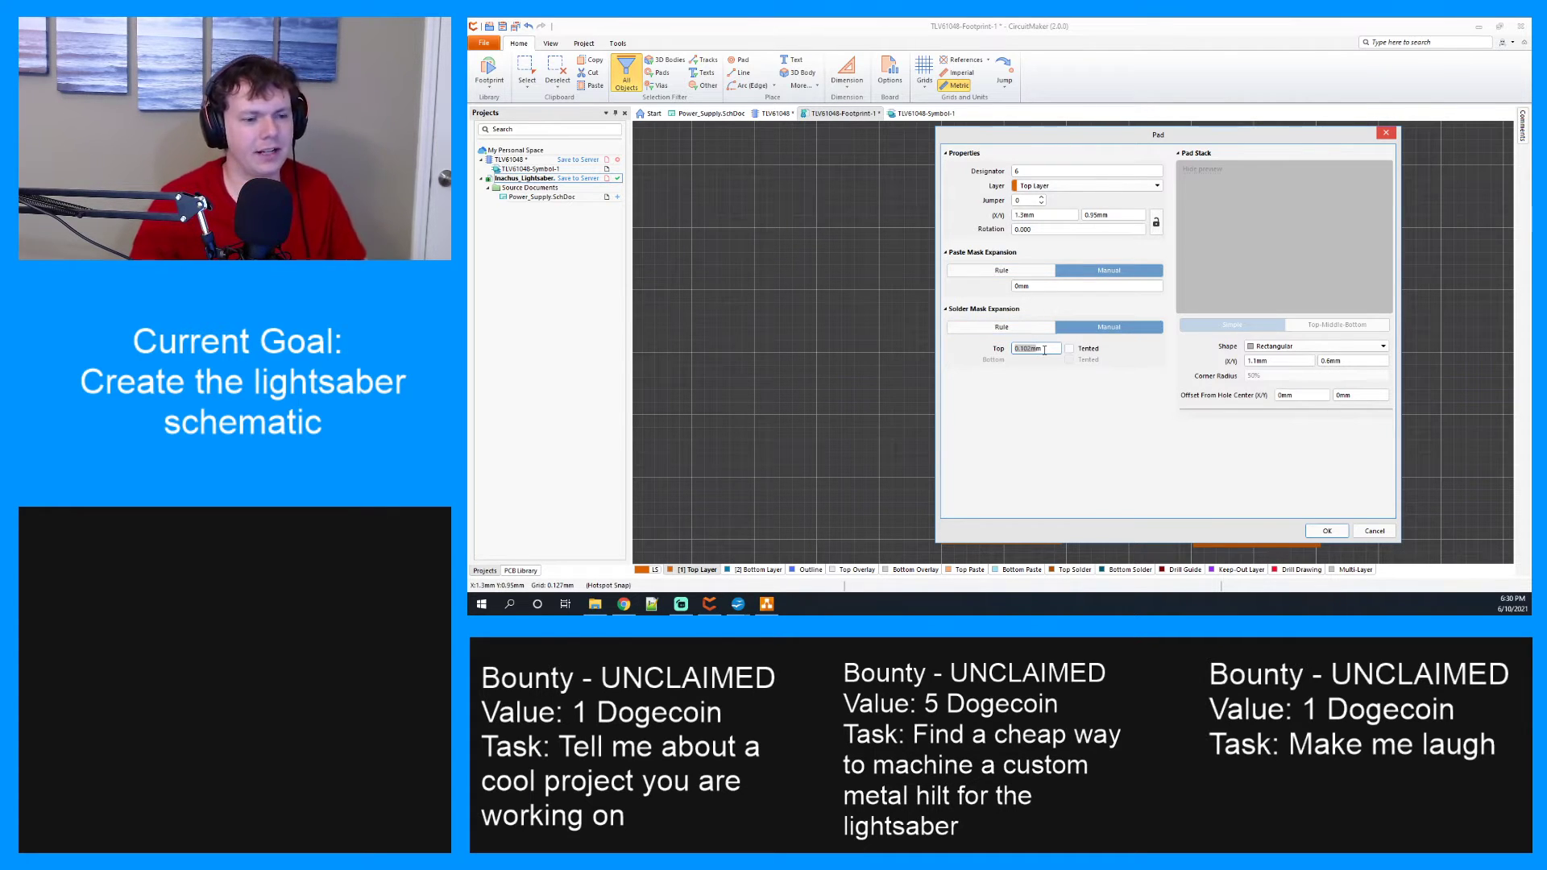
key("BackSpace")
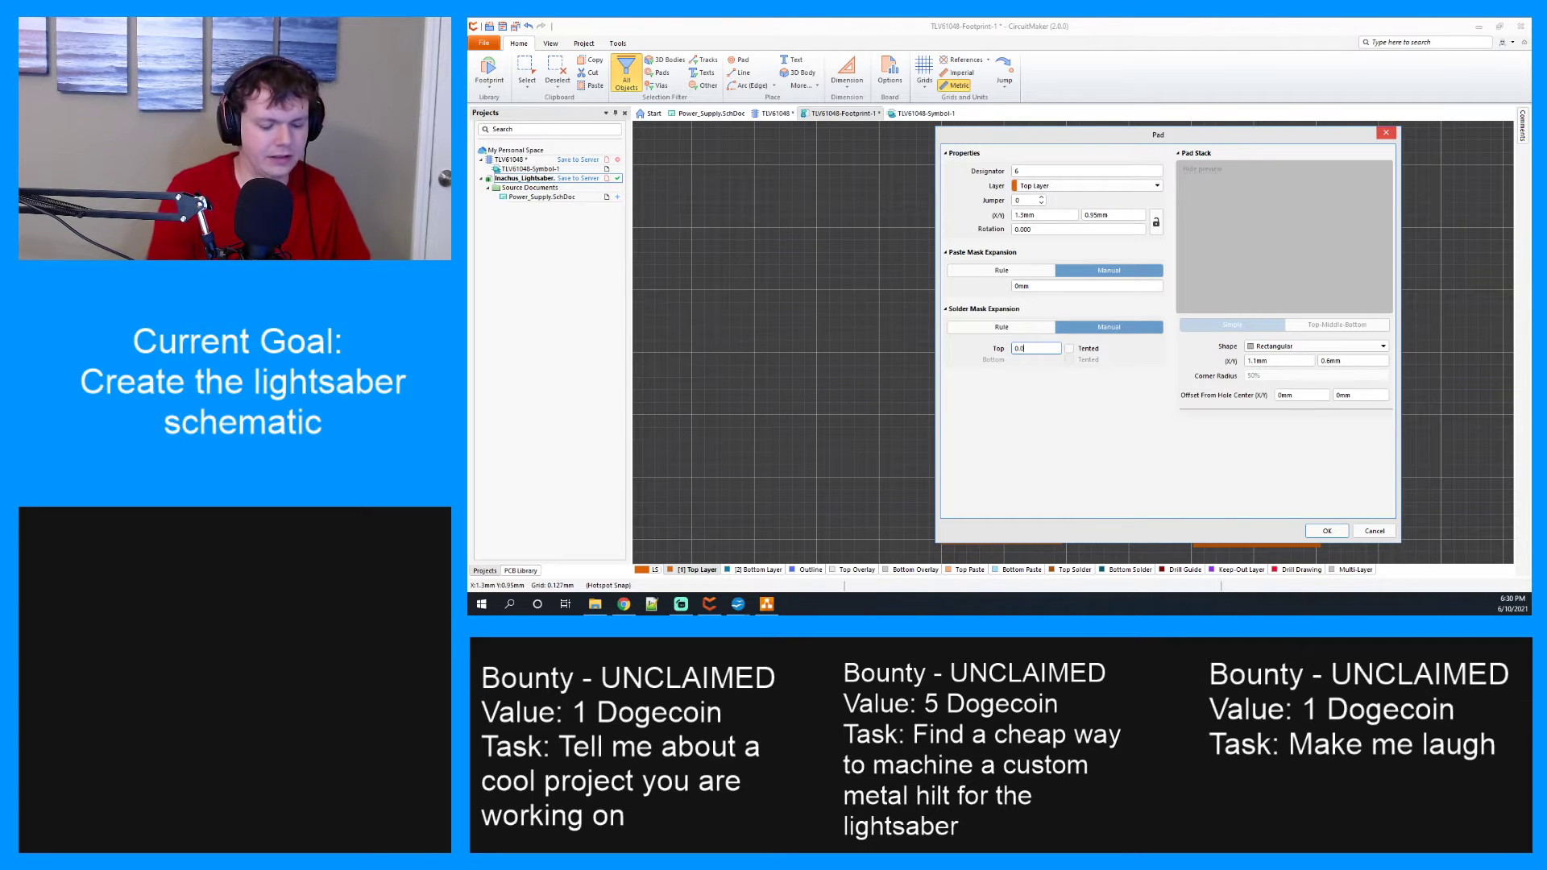
type("0.07")
key("Return")
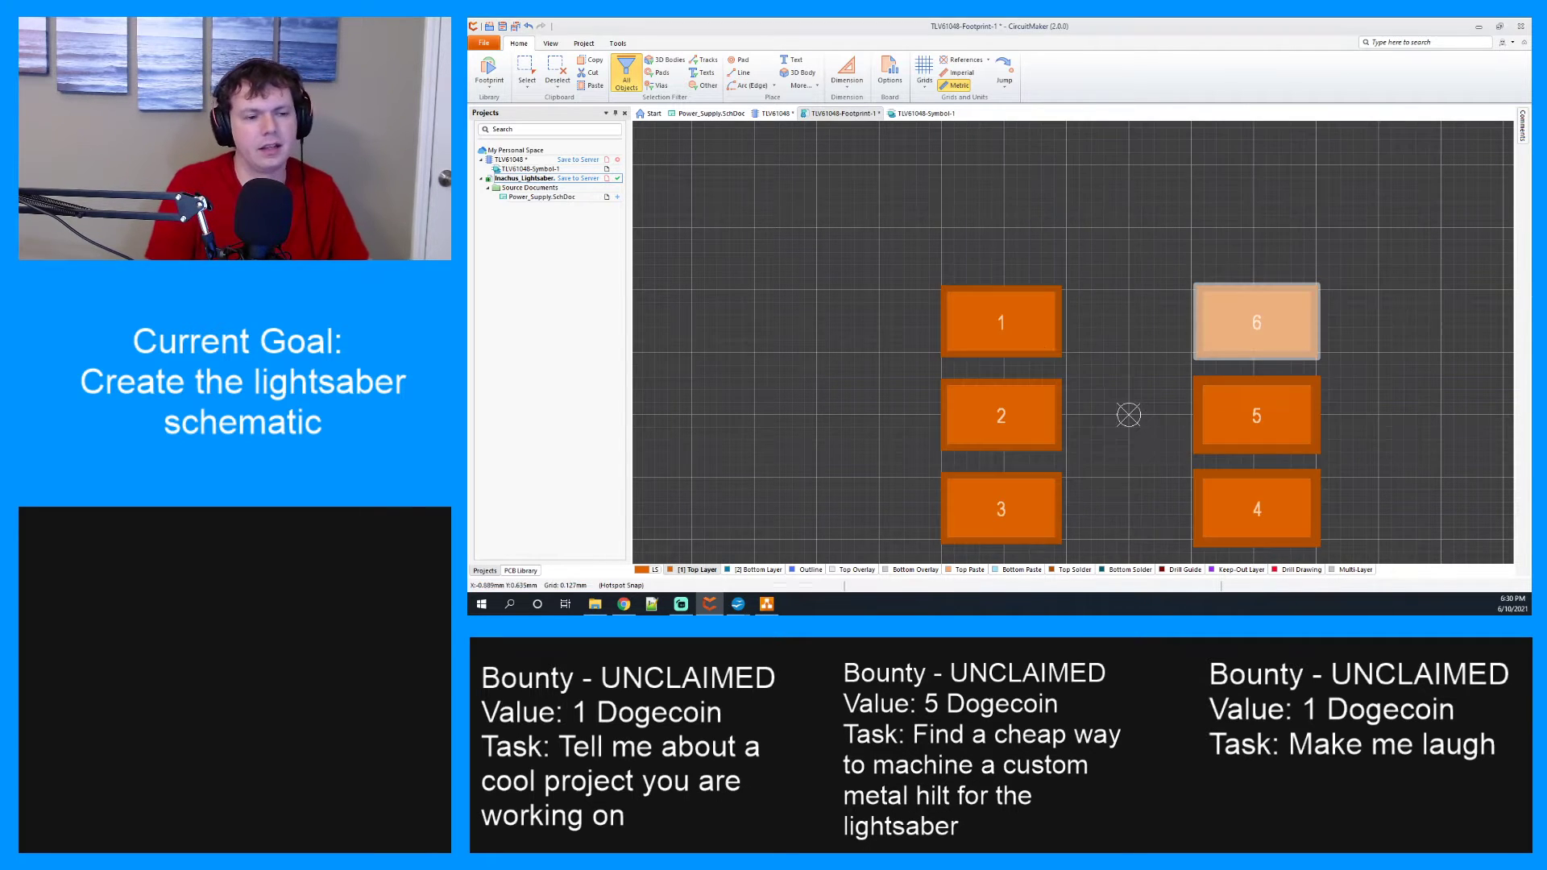
Switch pad 5's paste and solder mask expansions to manual, with a top solder mask expansion of 0.07 mm.
right_click(1215, 417)
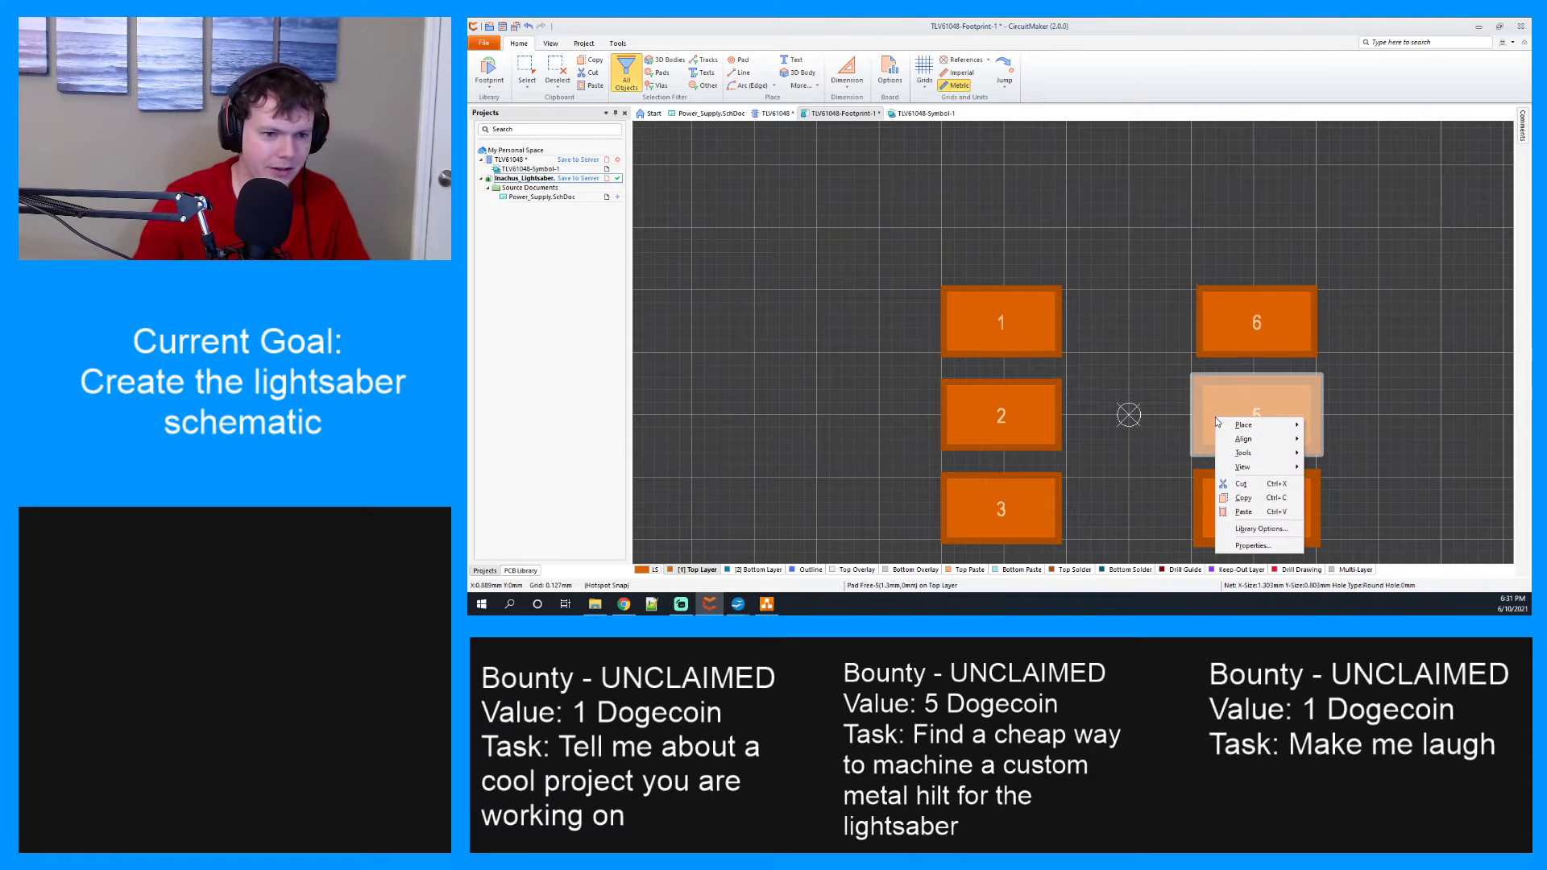
left_click(1253, 545)
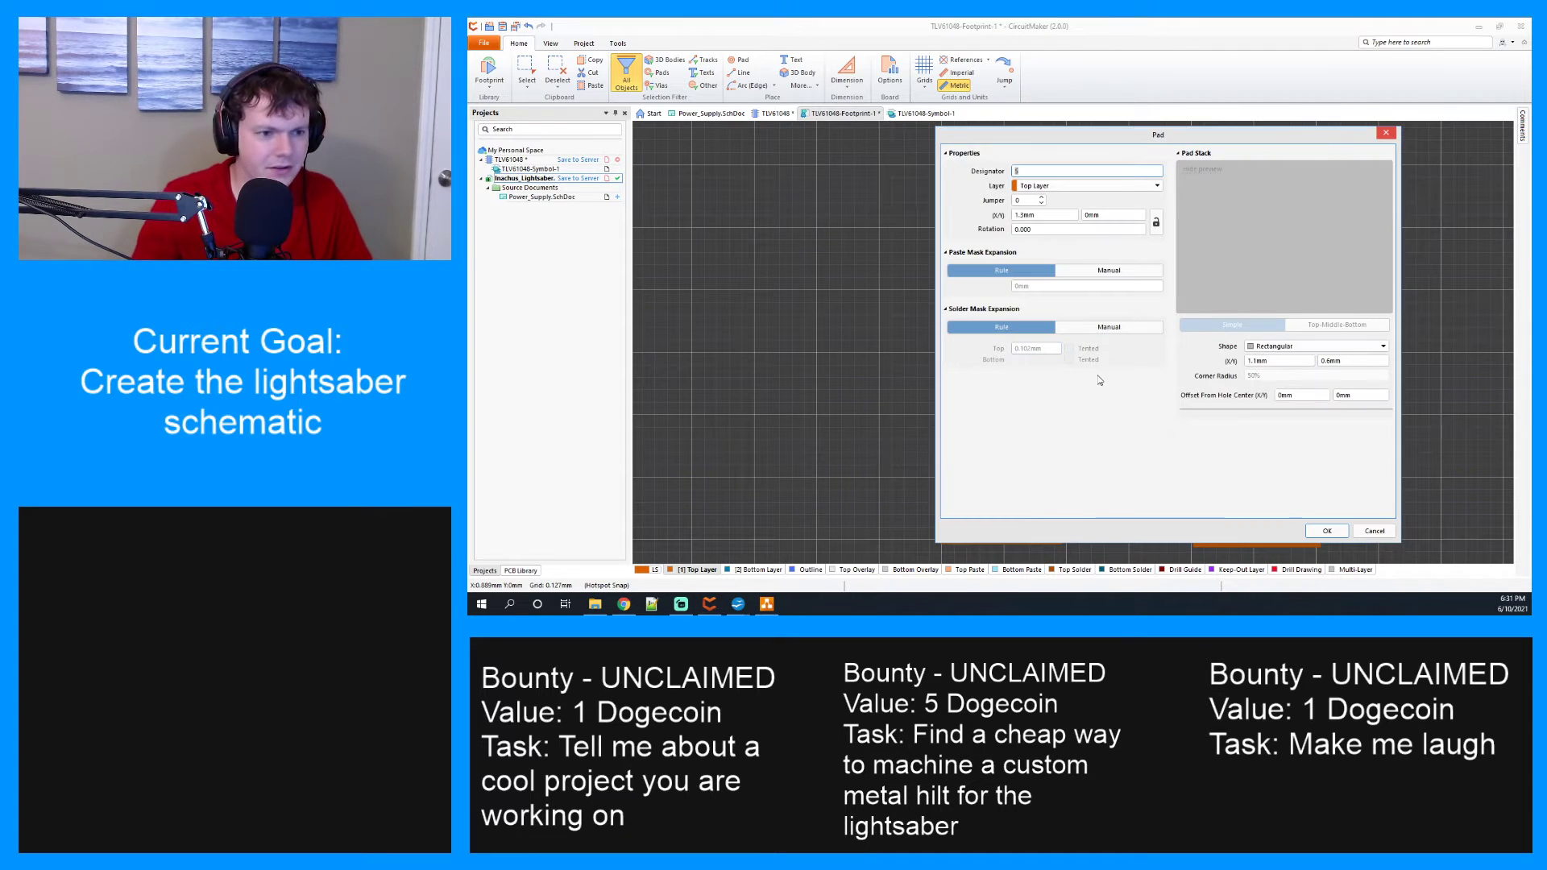
left_click(1093, 274)
left_click(1100, 328)
double_click(1047, 349)
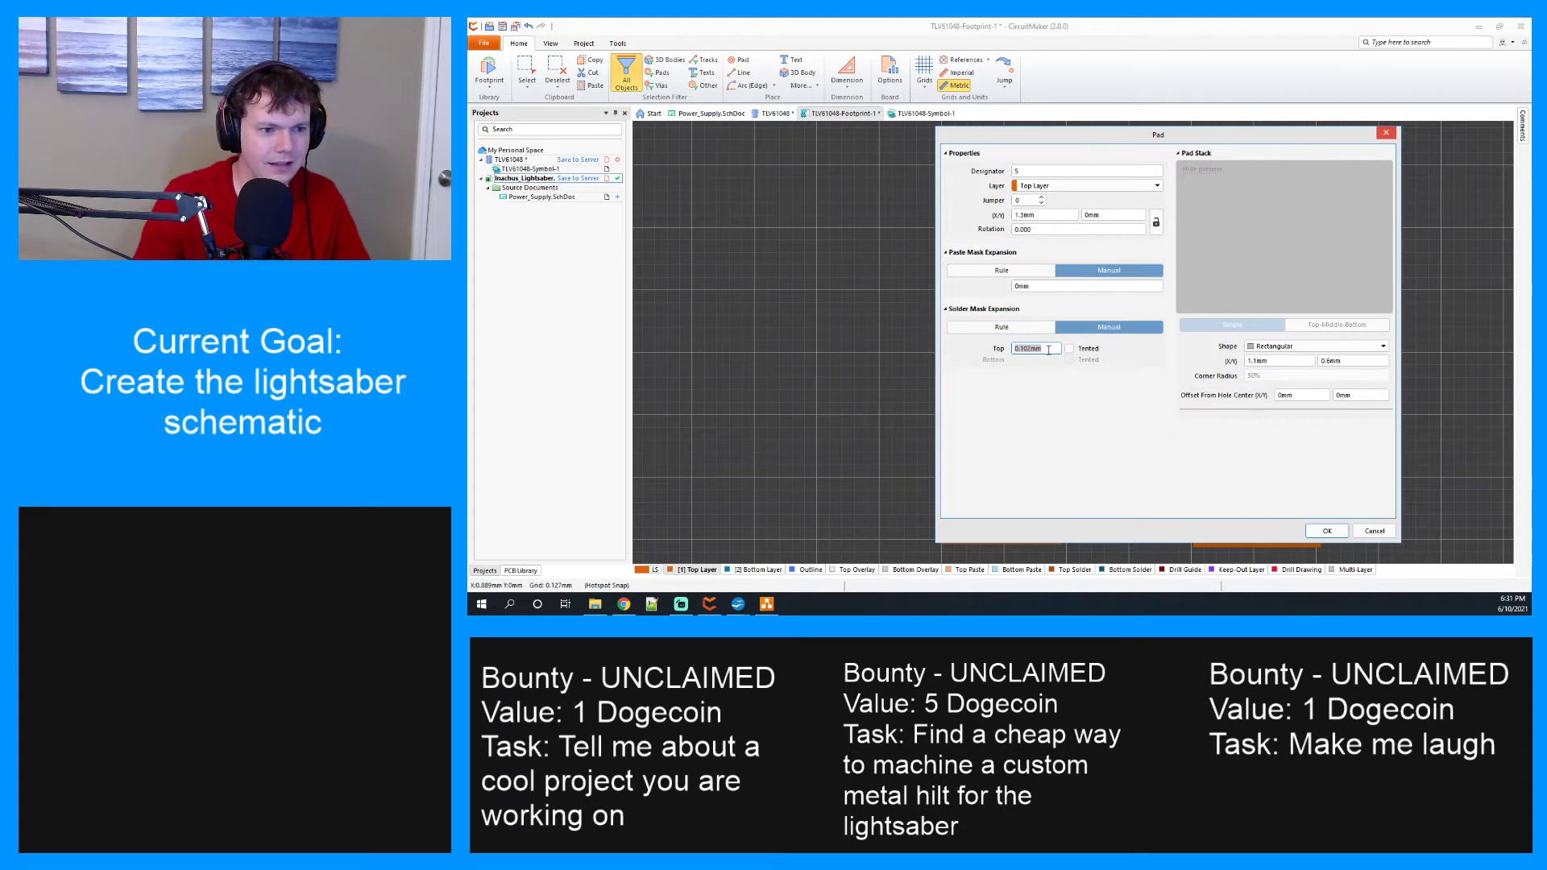
type("0")
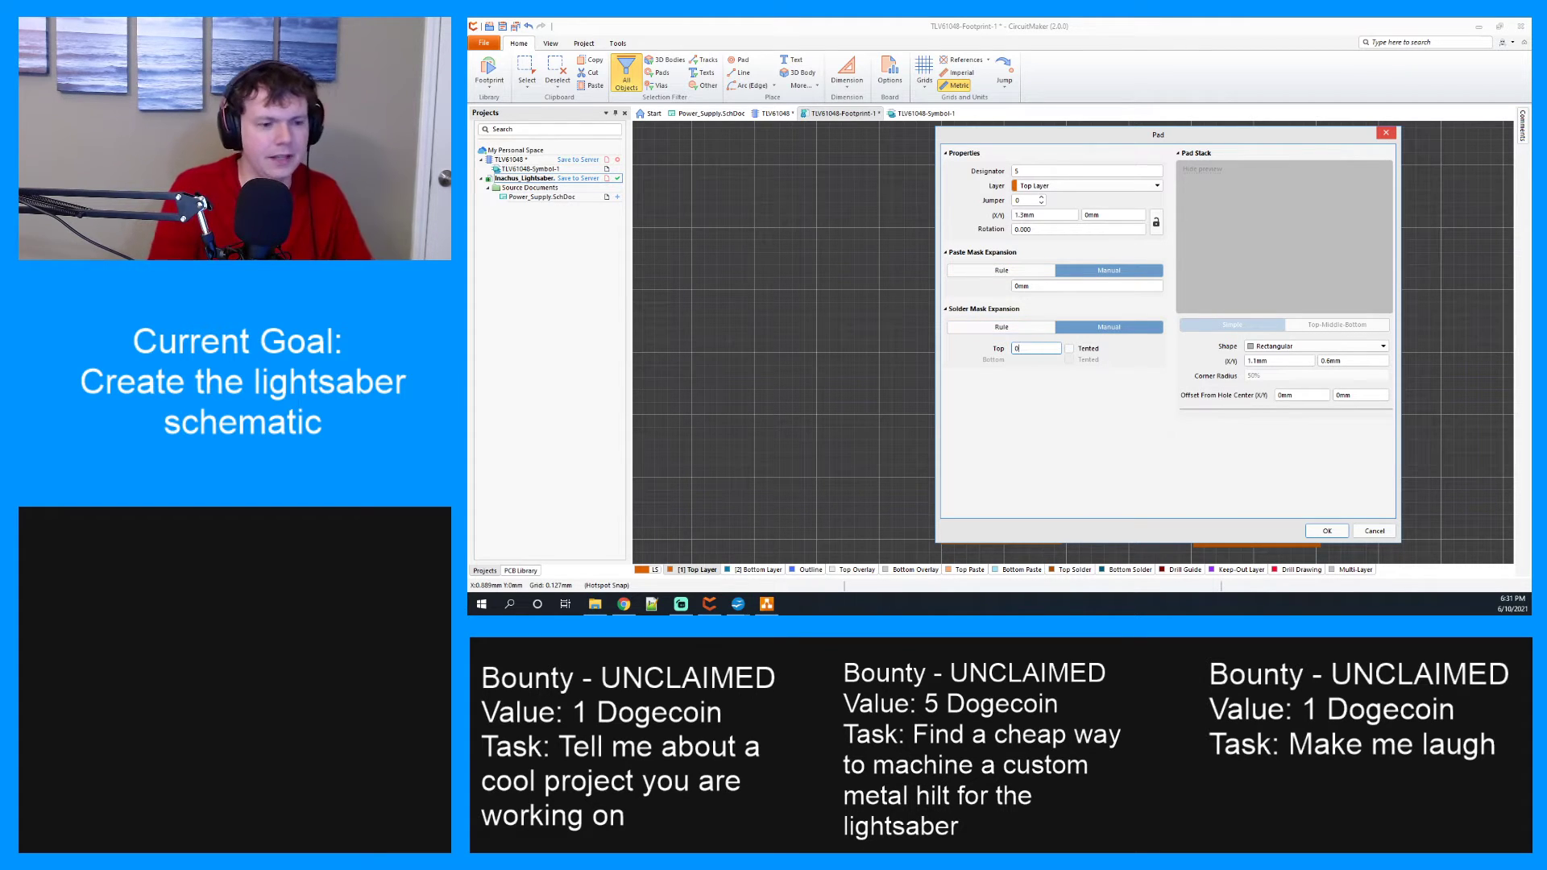
type(".07")
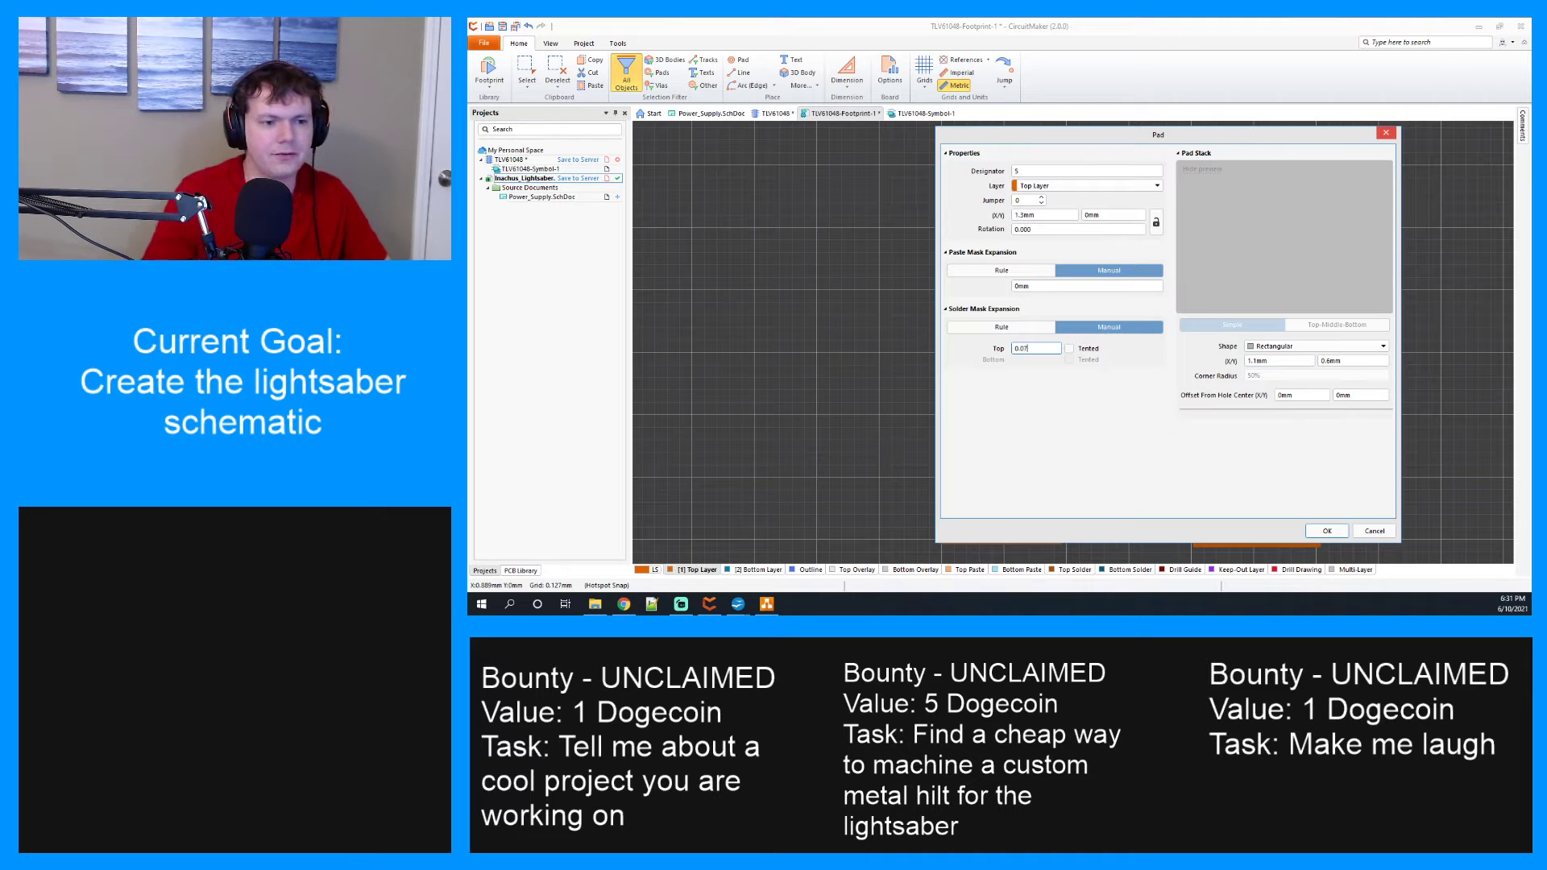
left_click(1339, 535)
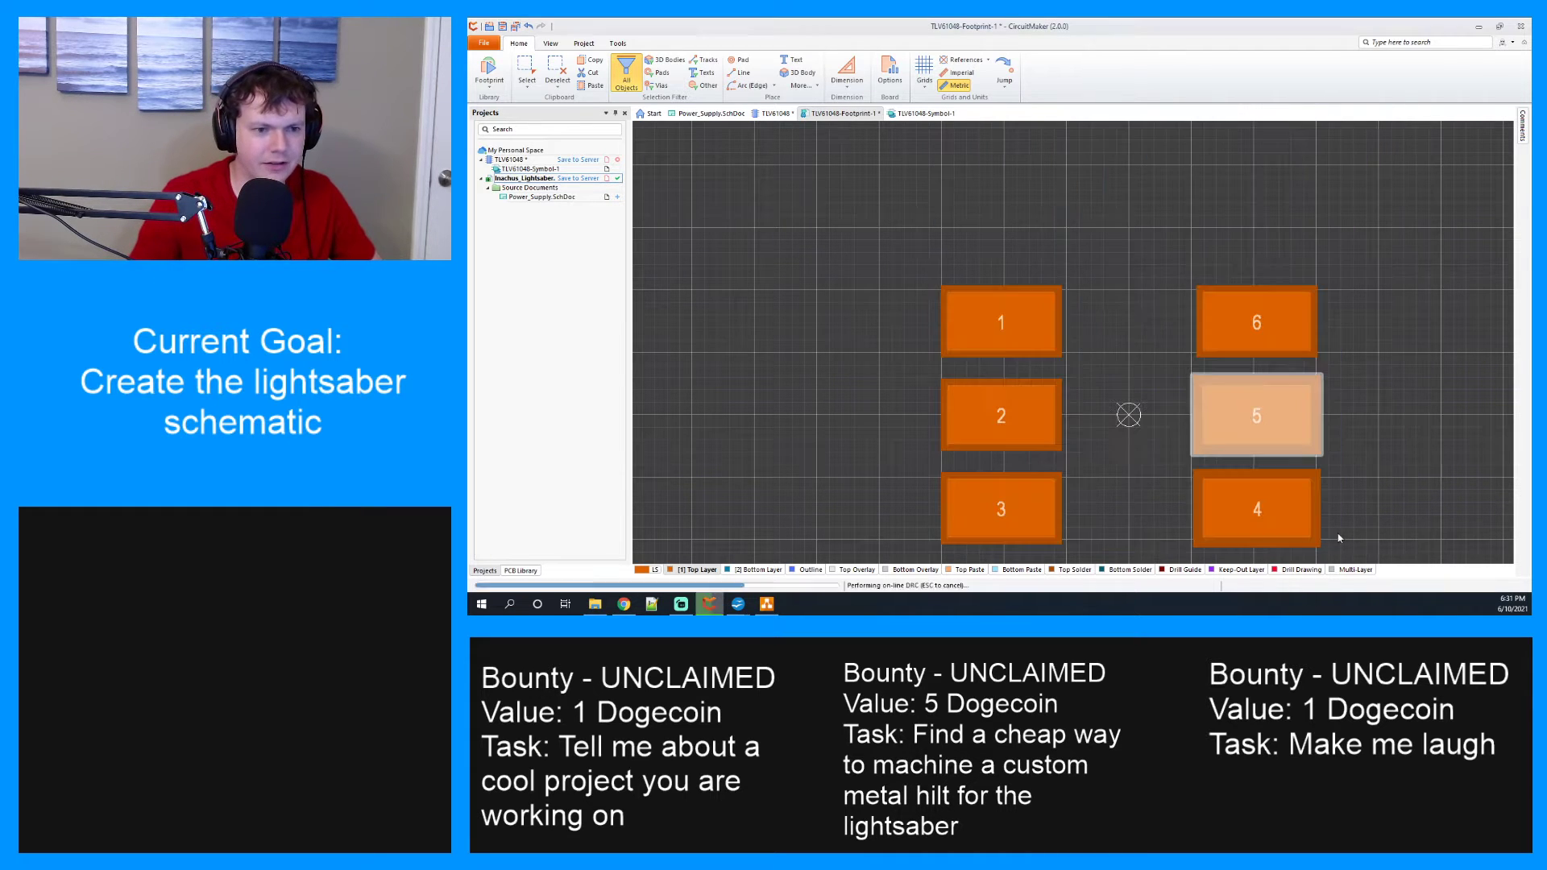
Switch pad 4's paste and solder mask expansions to manual, set its top solder mask expansion to 0.07 mm, and deselect the pad.
right_click(1266, 513)
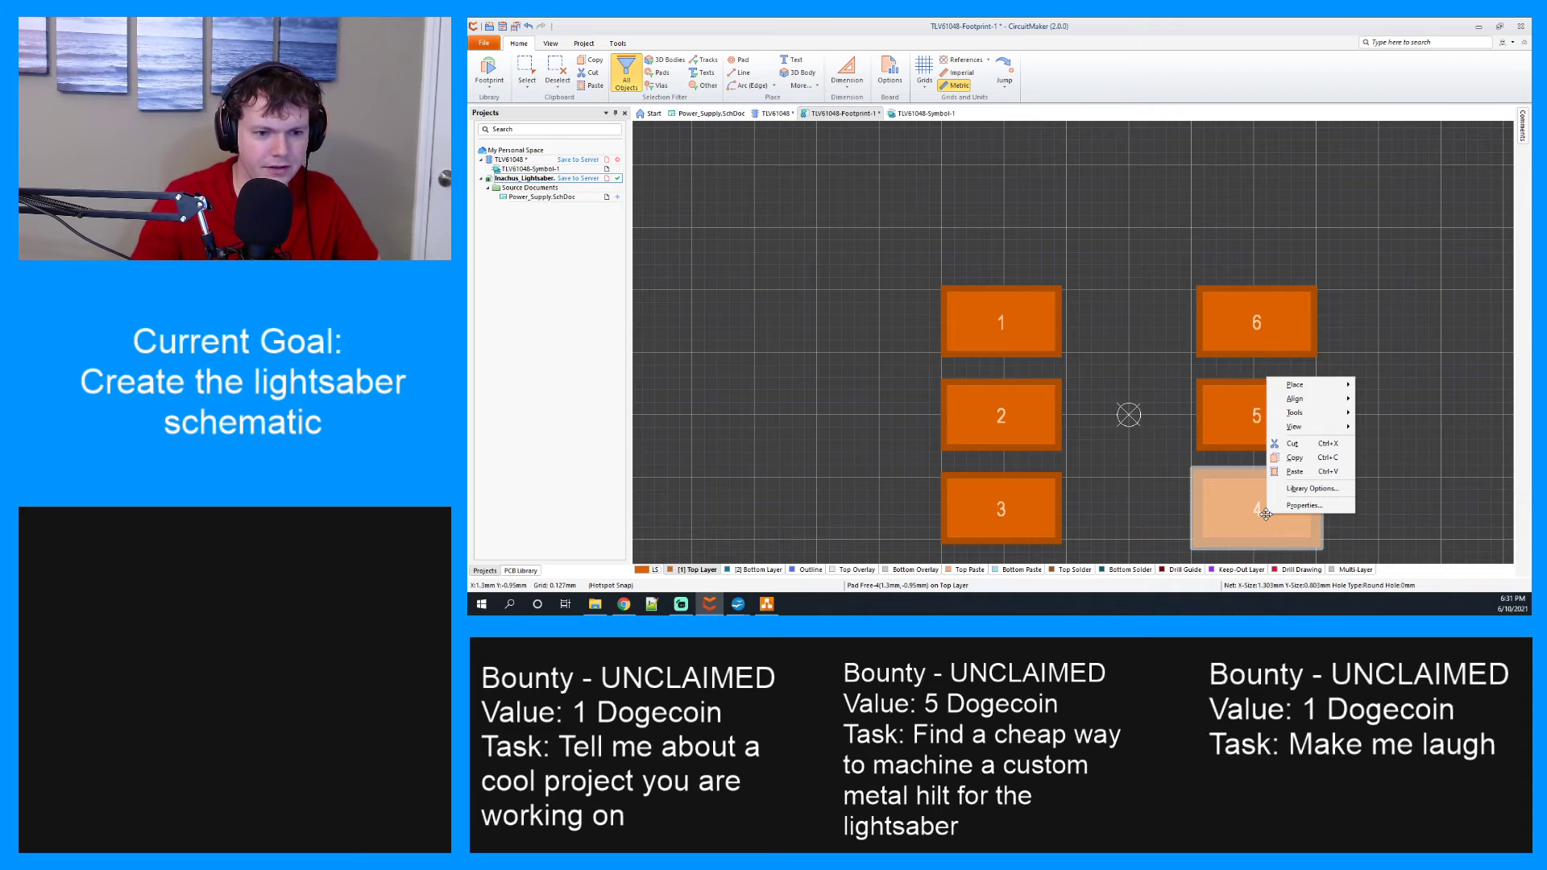
left_click(1304, 505)
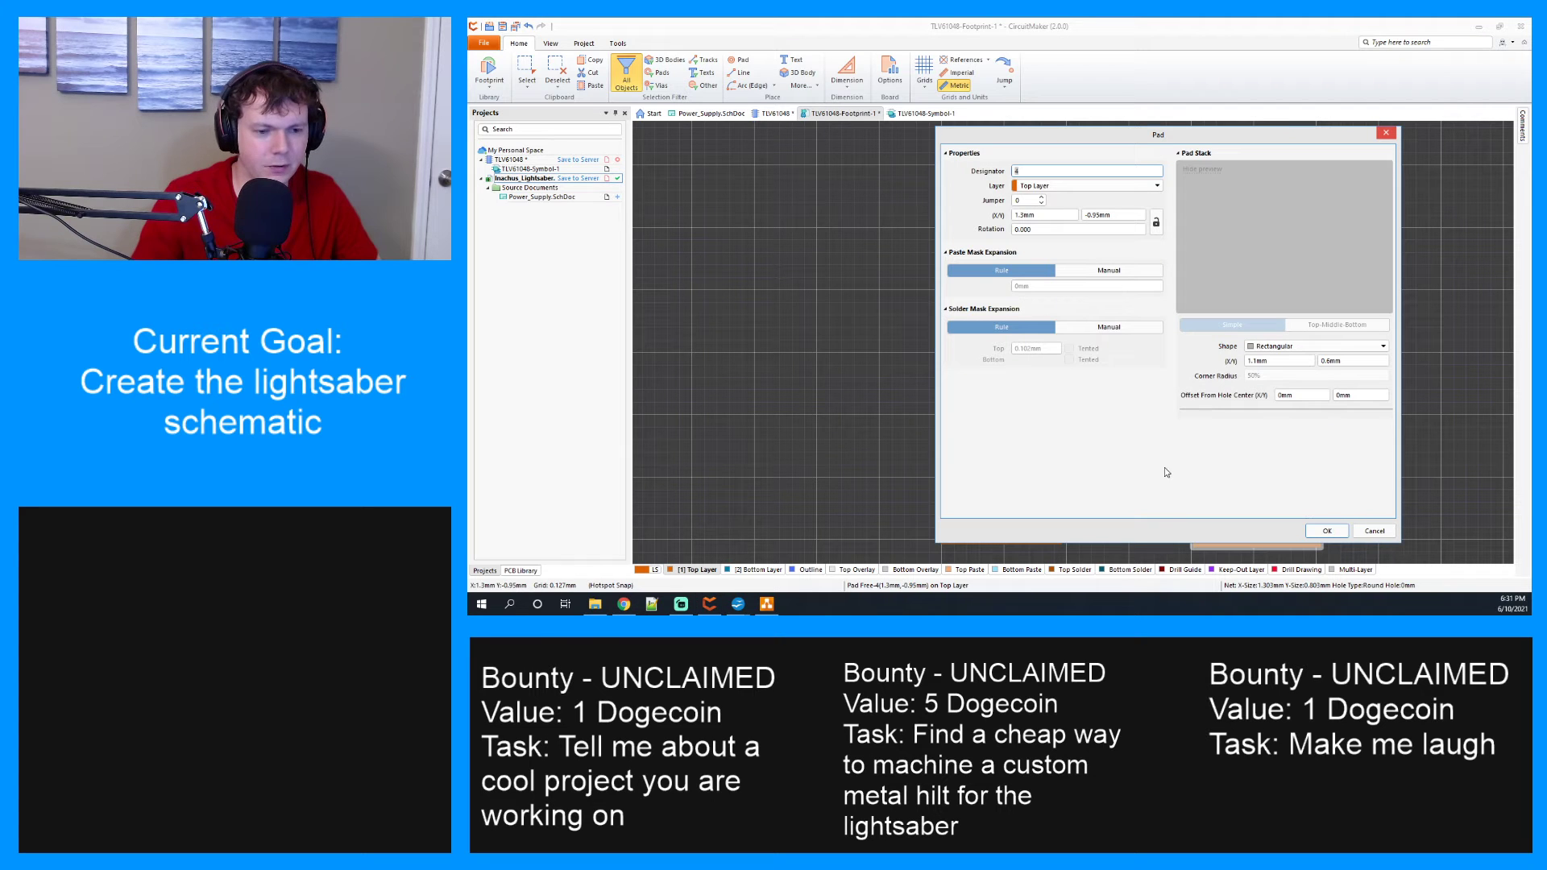
left_click(1104, 270)
left_click(1105, 326)
left_click(1047, 348)
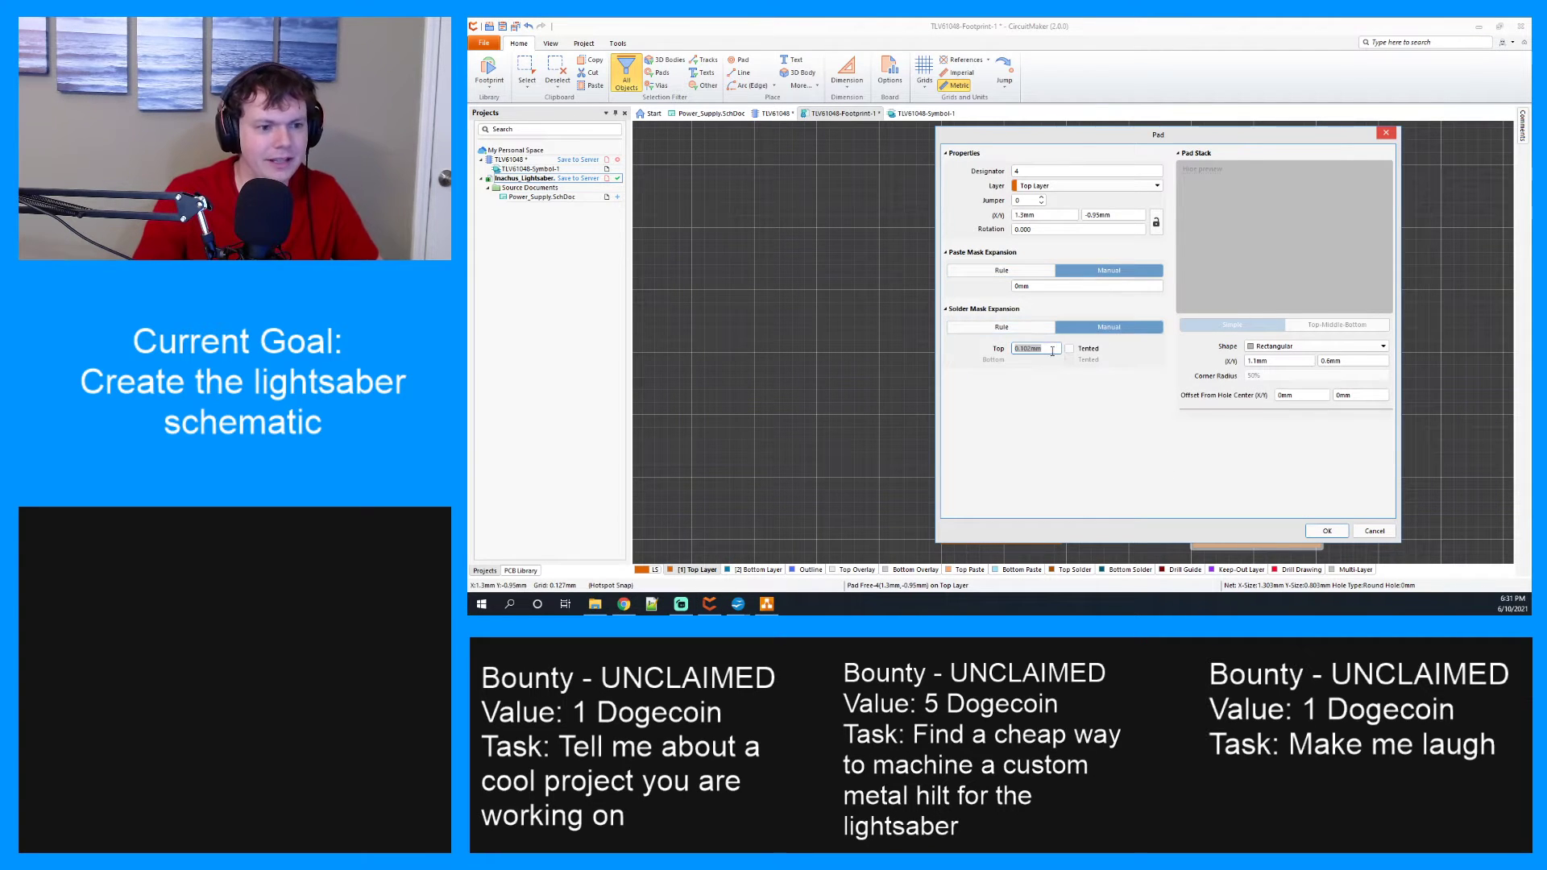
type("0")
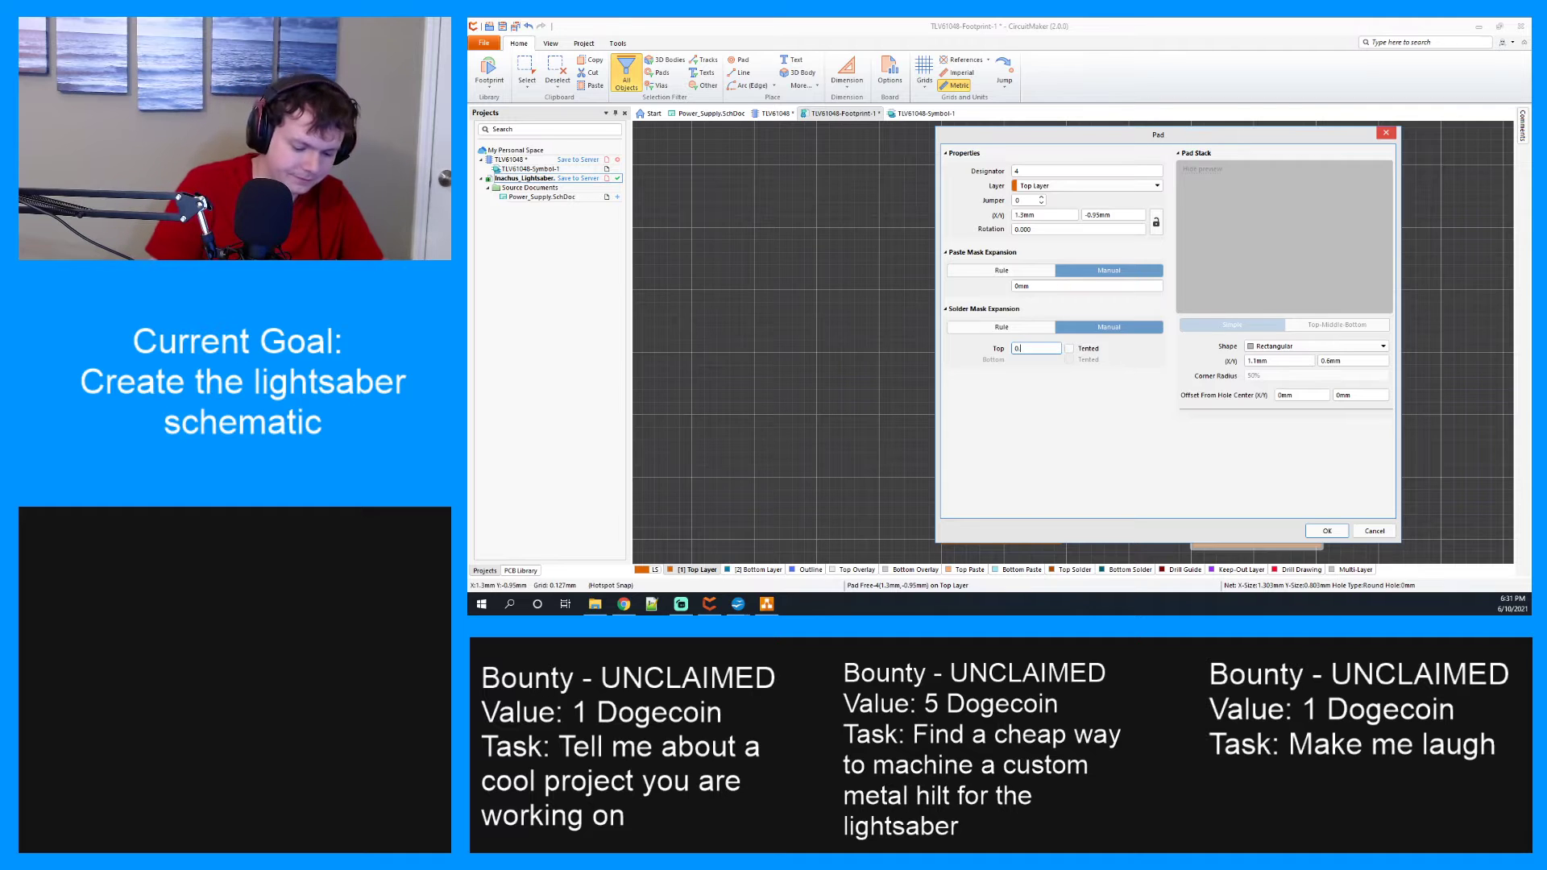
type(".07")
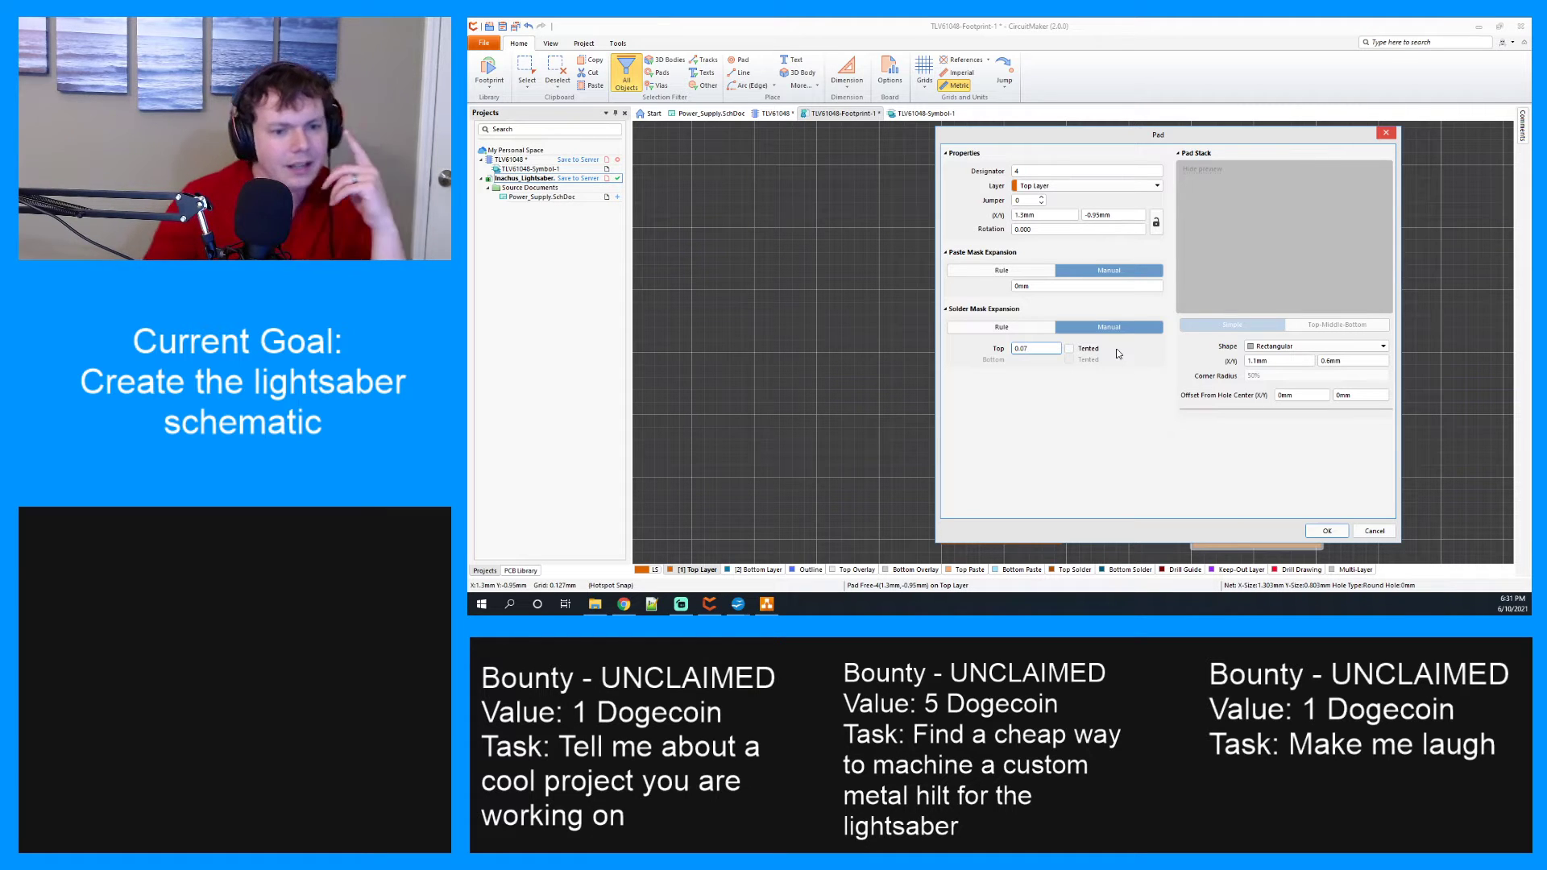
left_click(1327, 531)
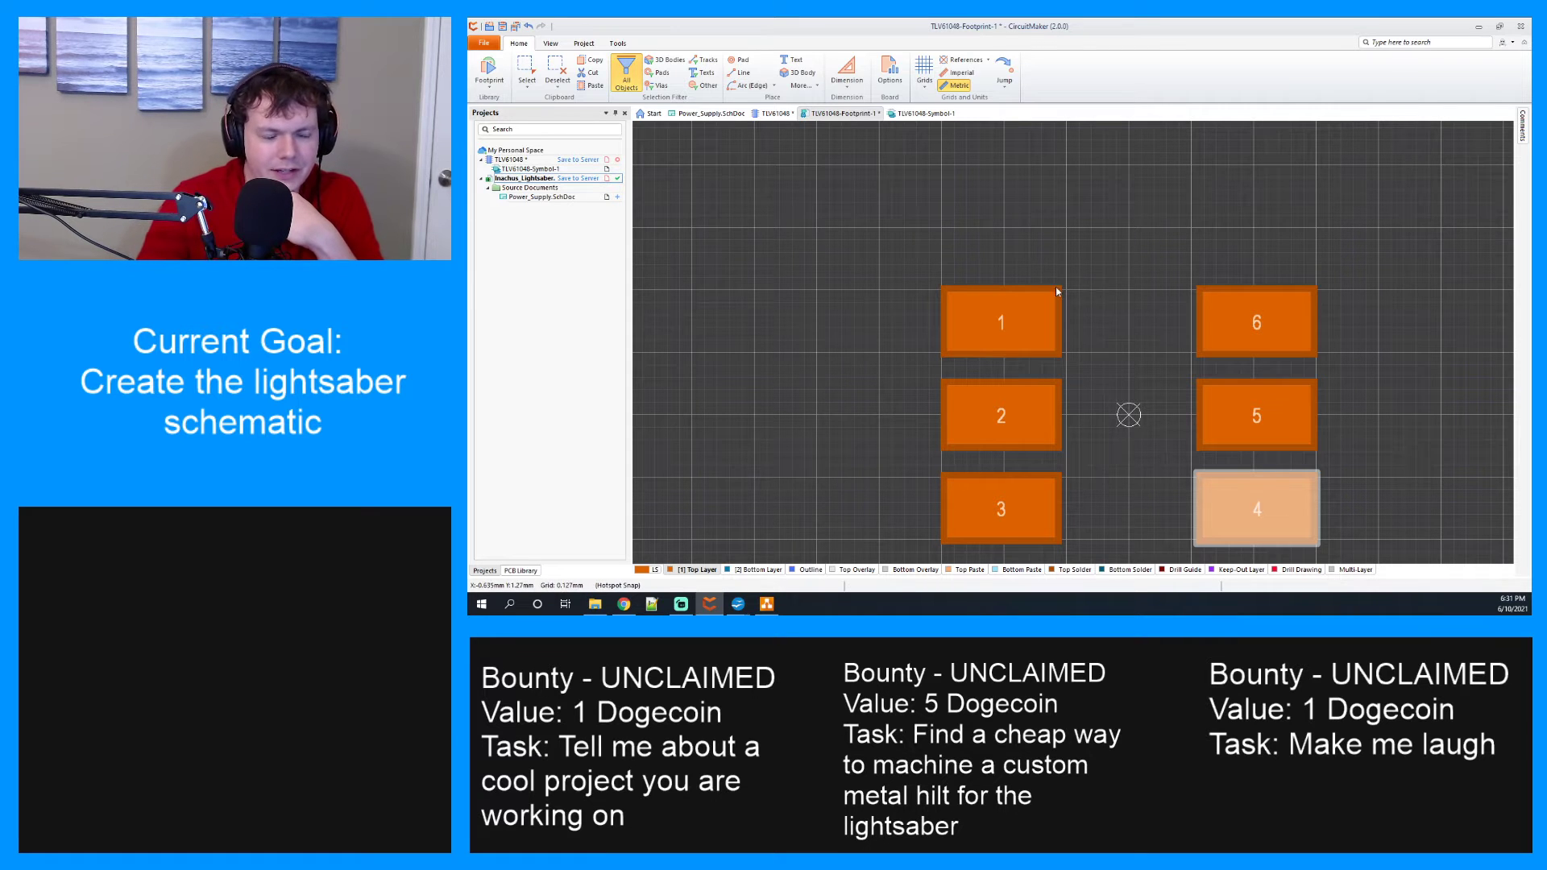
scroll(973, 289, "down", 2)
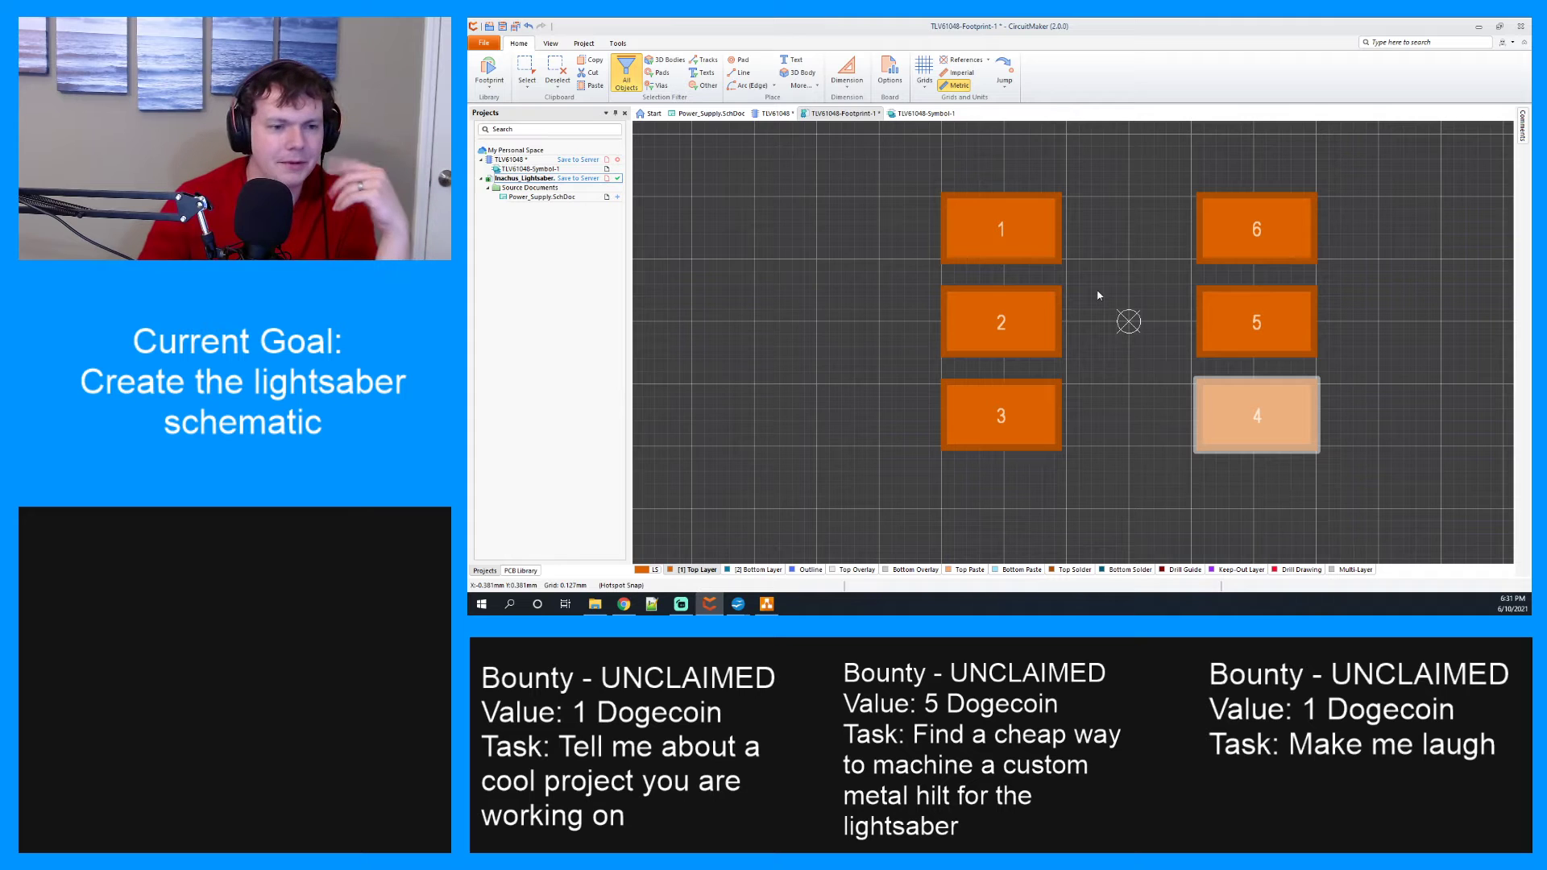
left_click(1124, 431)
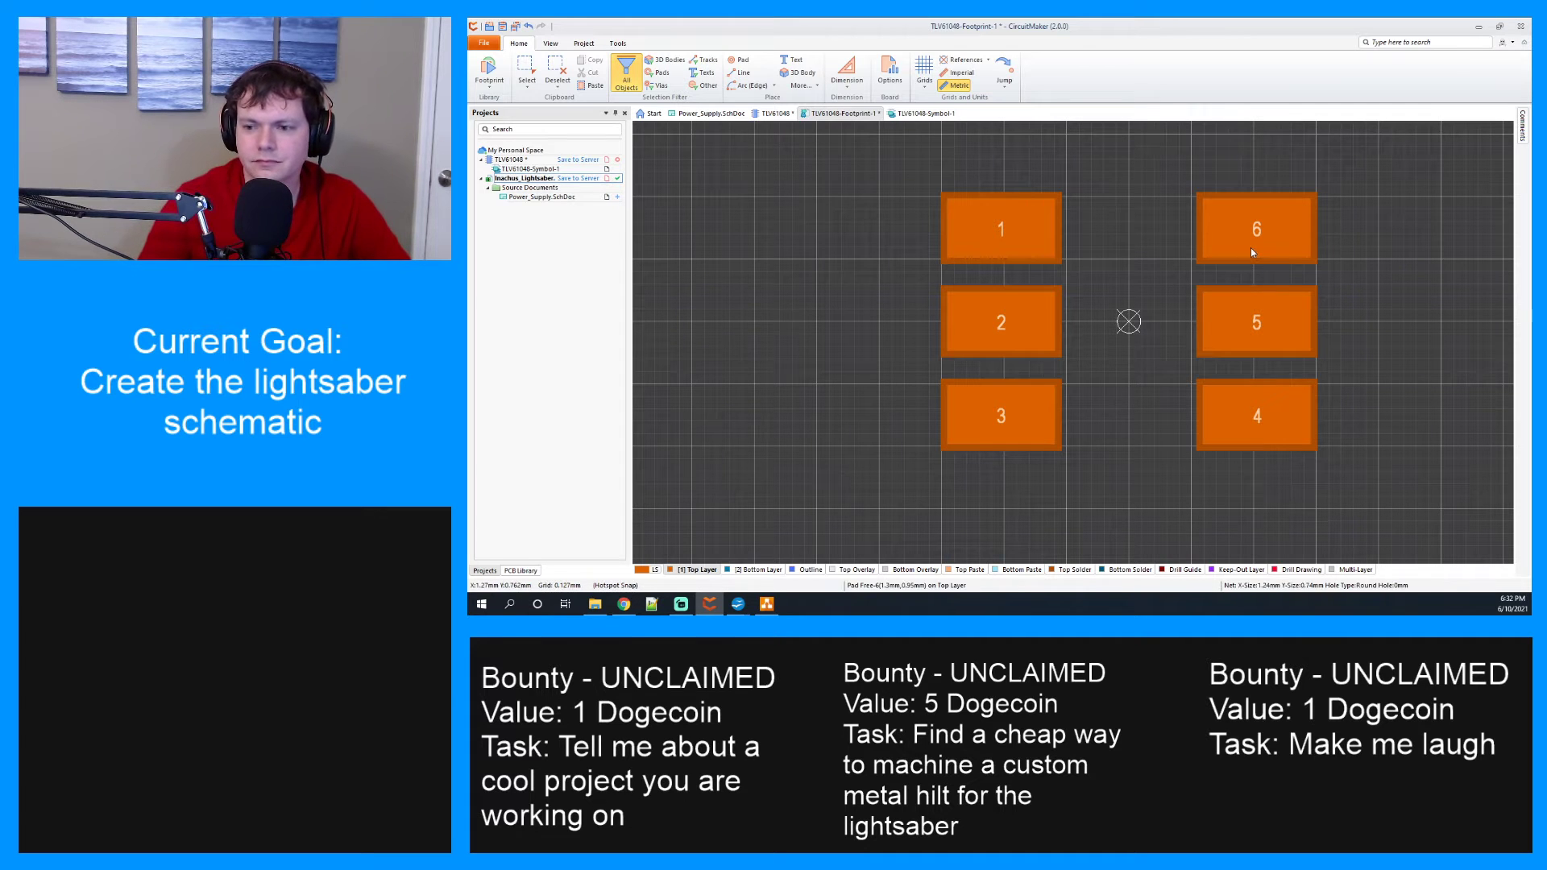
scroll(1230, 261, "up", 1)
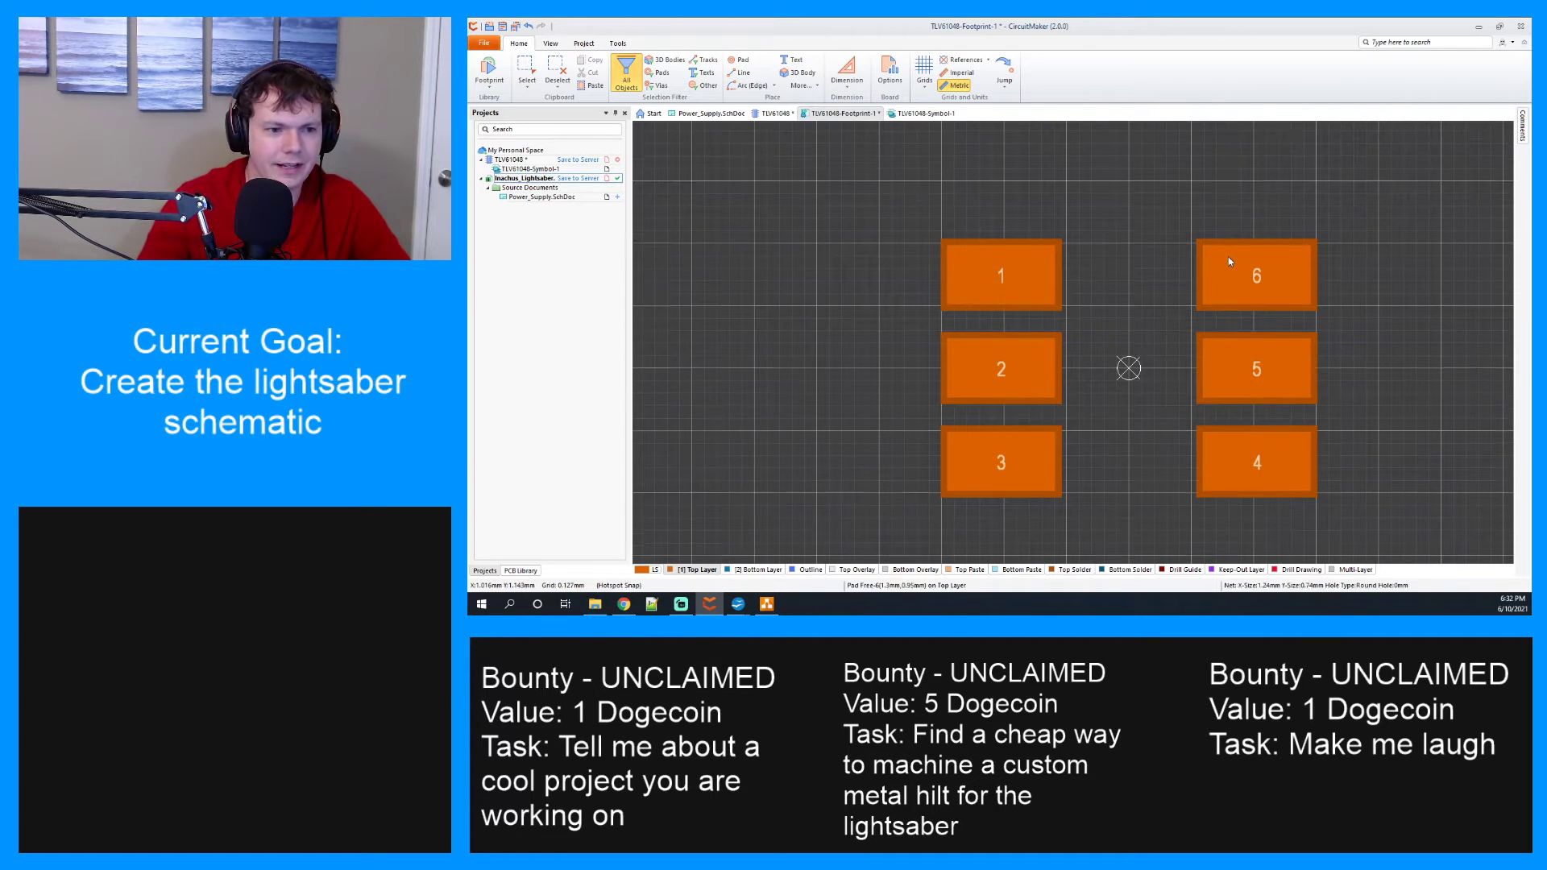
scroll(1229, 261, "down", 1)
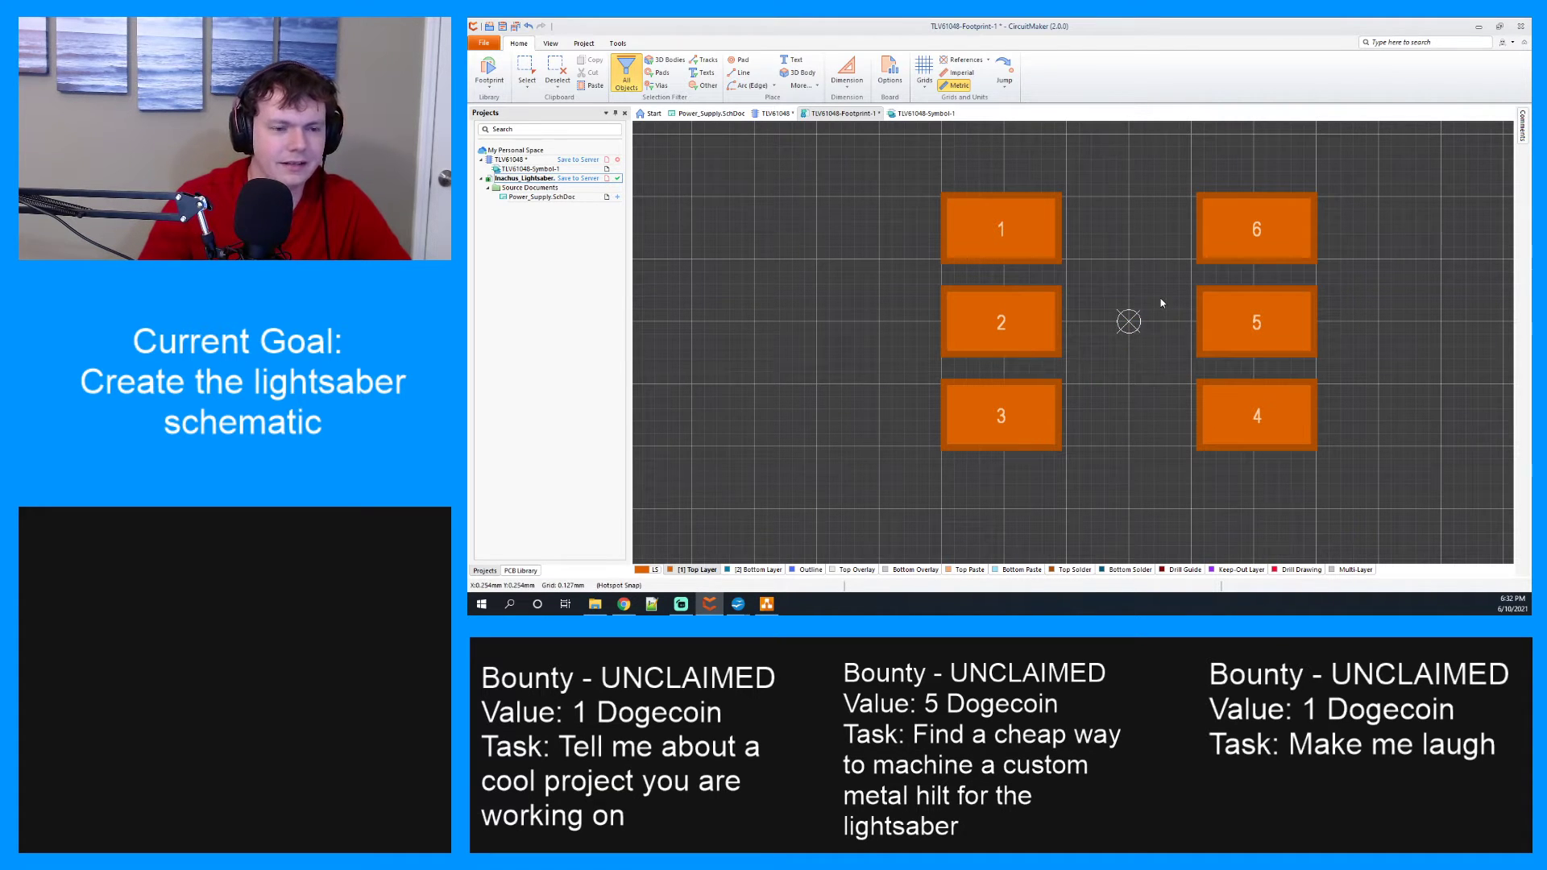
scroll(1158, 298, "up", 1)
scroll(1157, 292, "down", 1, "ctrl")
scroll(1157, 290, "up", 2, "ctrl")
scroll(1154, 294, "down", 2, "ctrl")
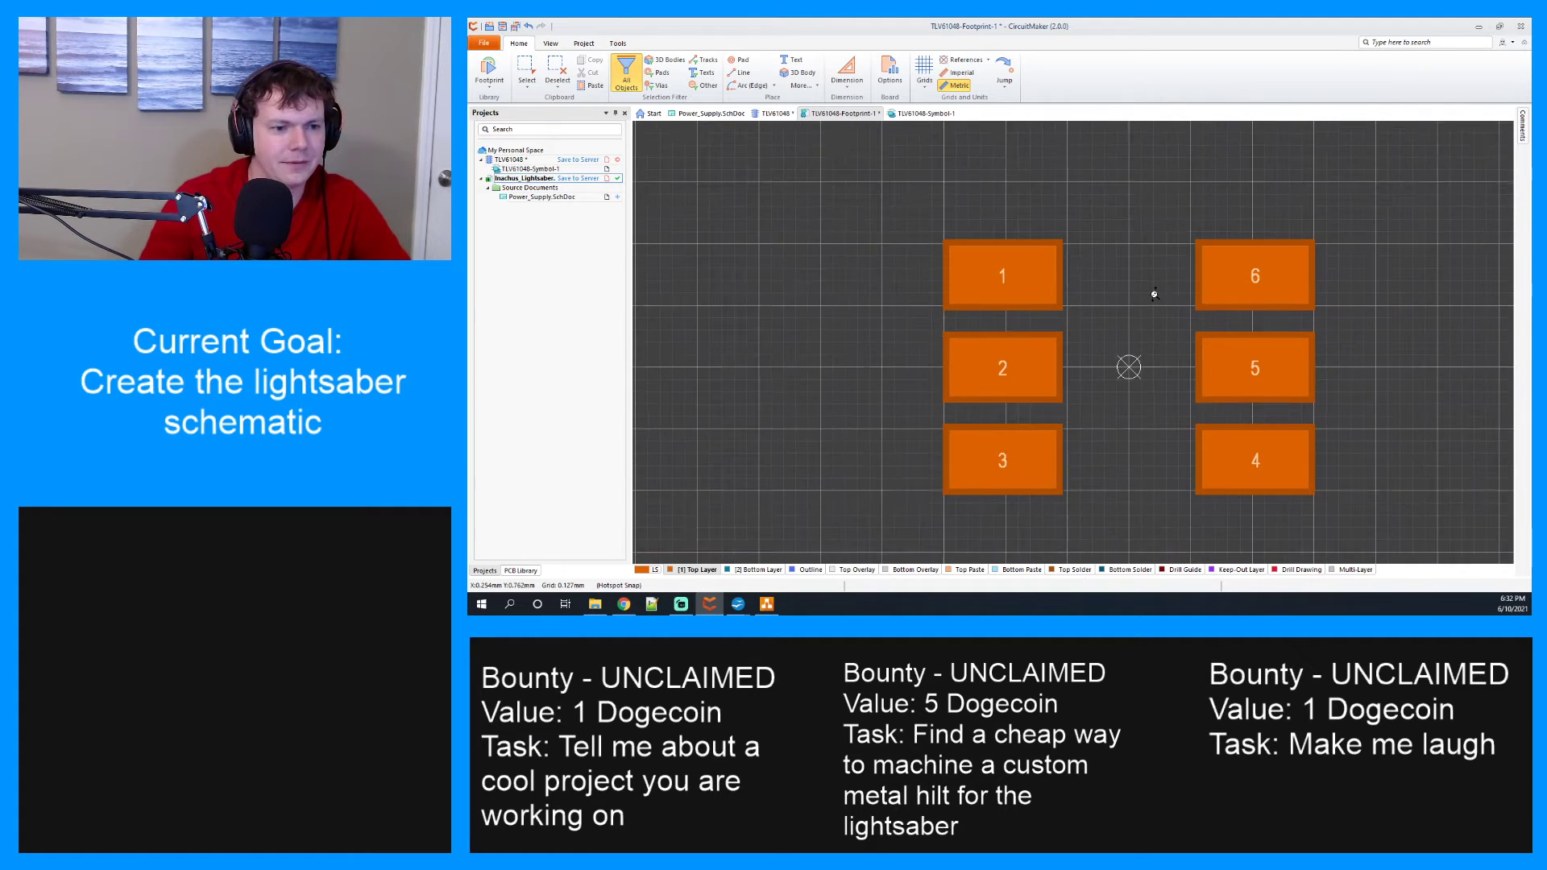
scroll(1154, 294, "down", 1)
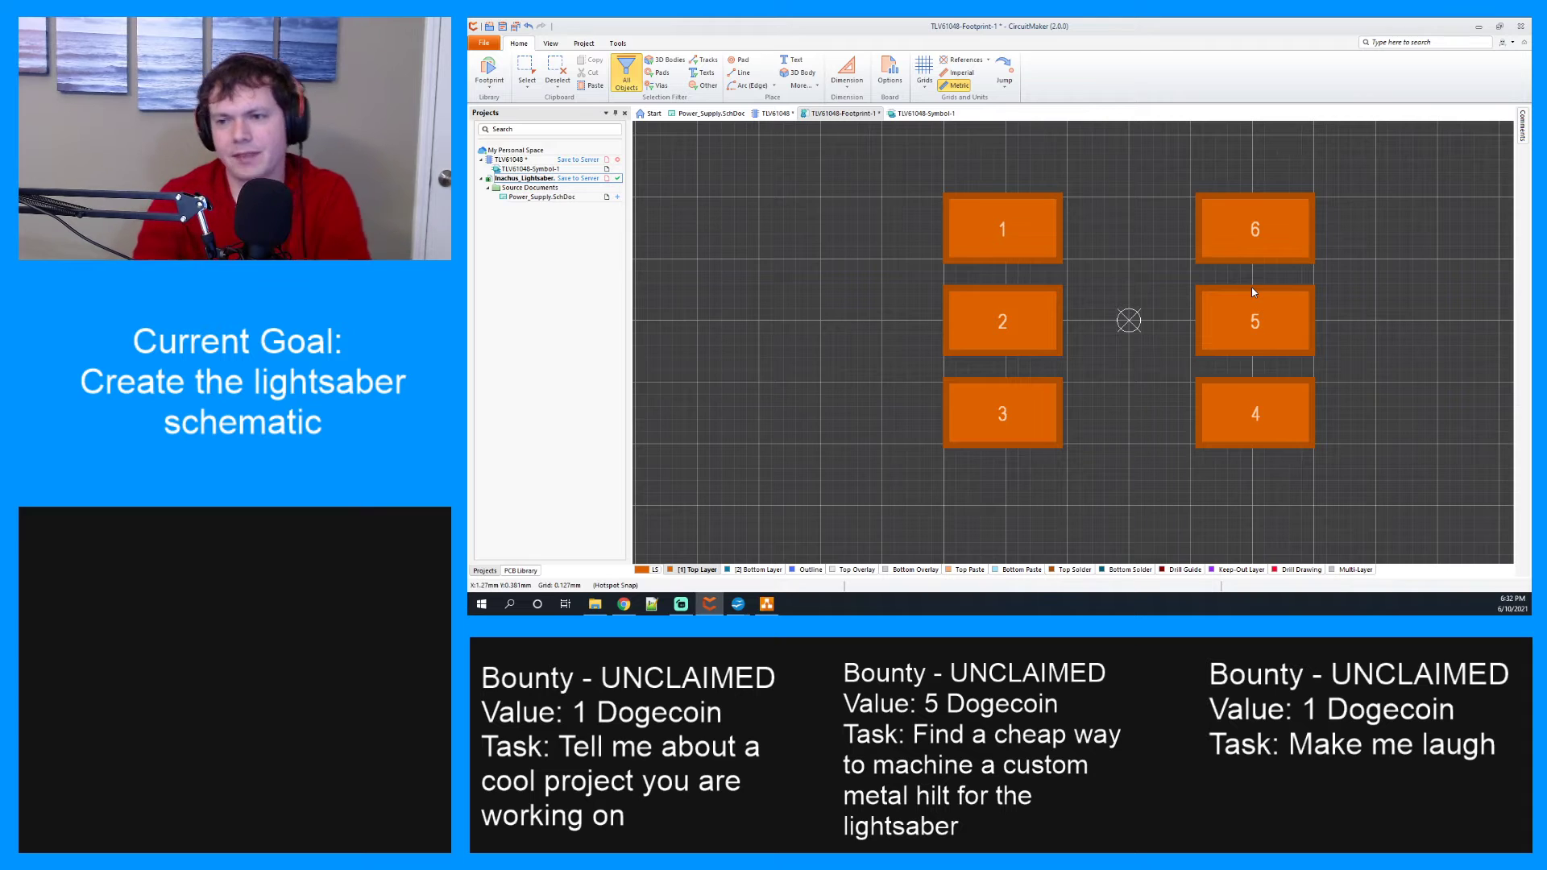
key("alt+Tab")
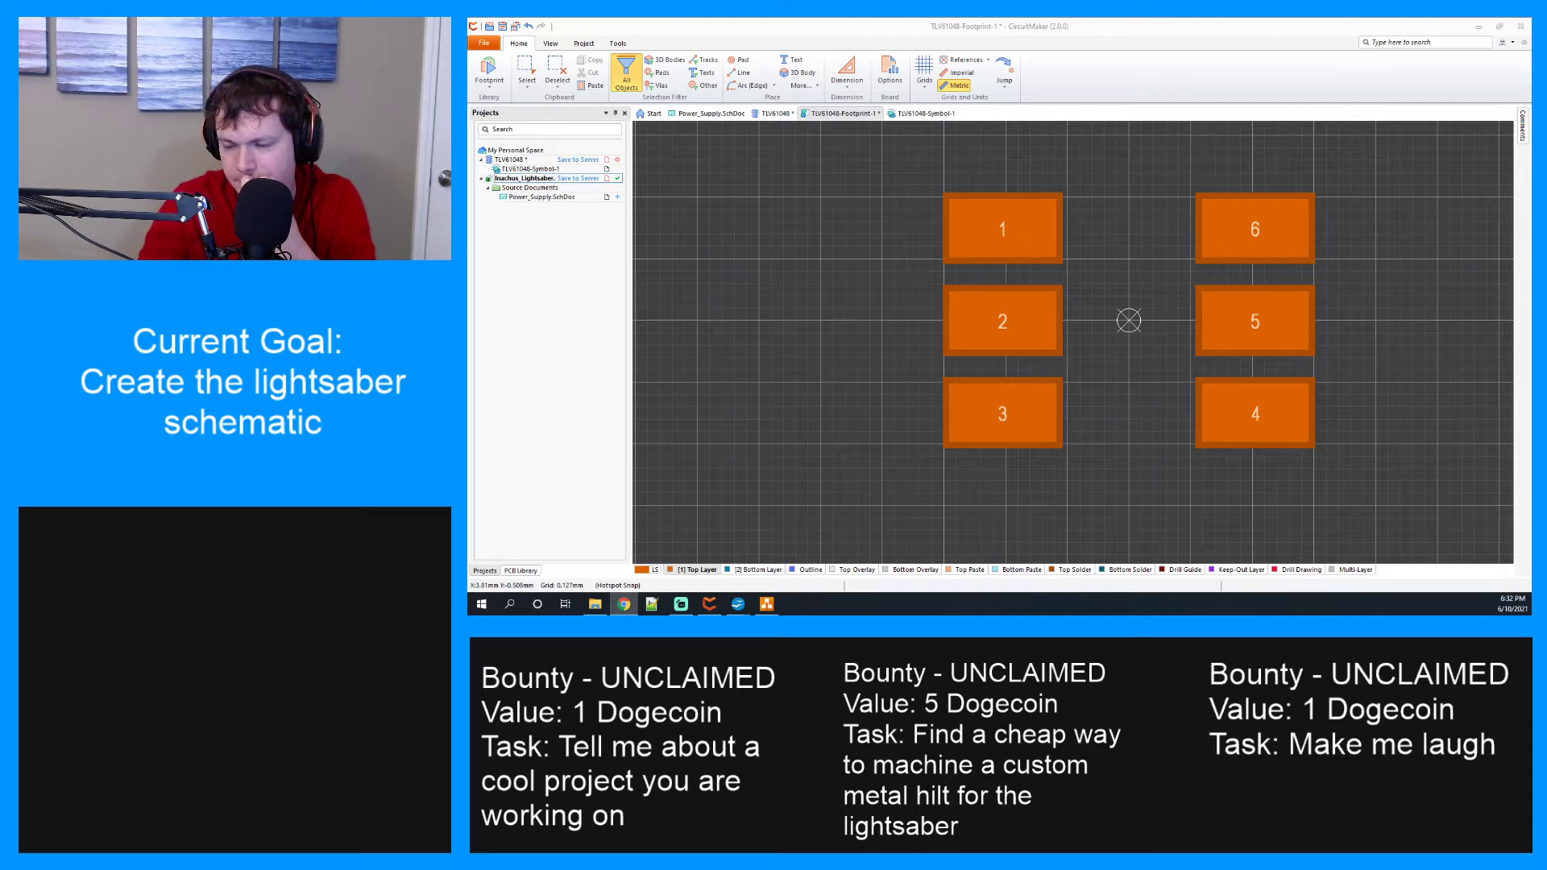
Check pad 1's position, size and mask expansion settings in its properties.
right_click(1045, 231)
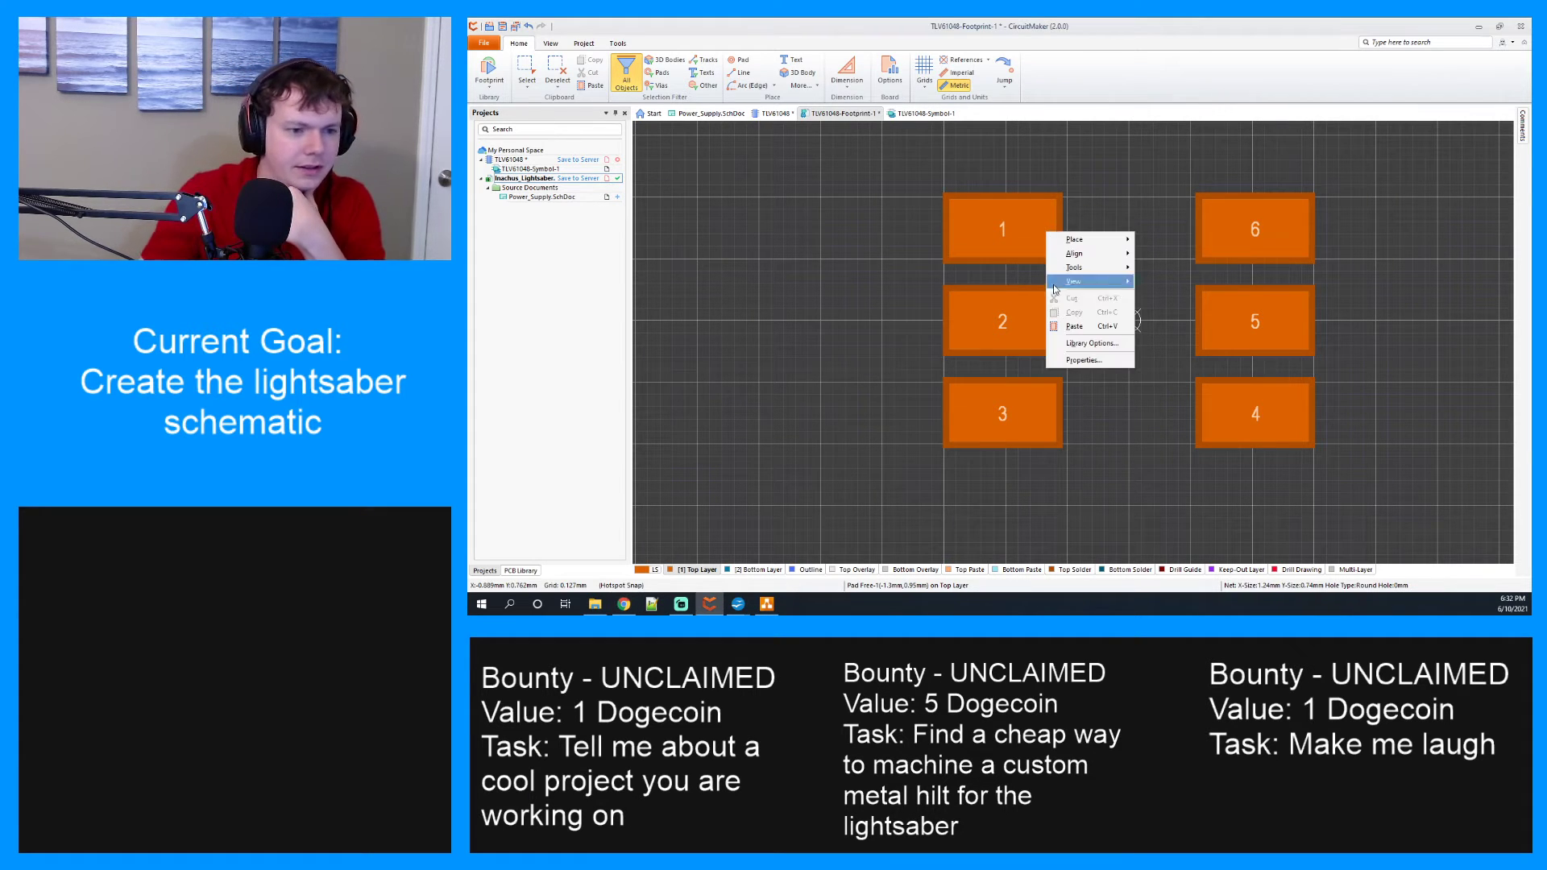
left_click(1084, 360)
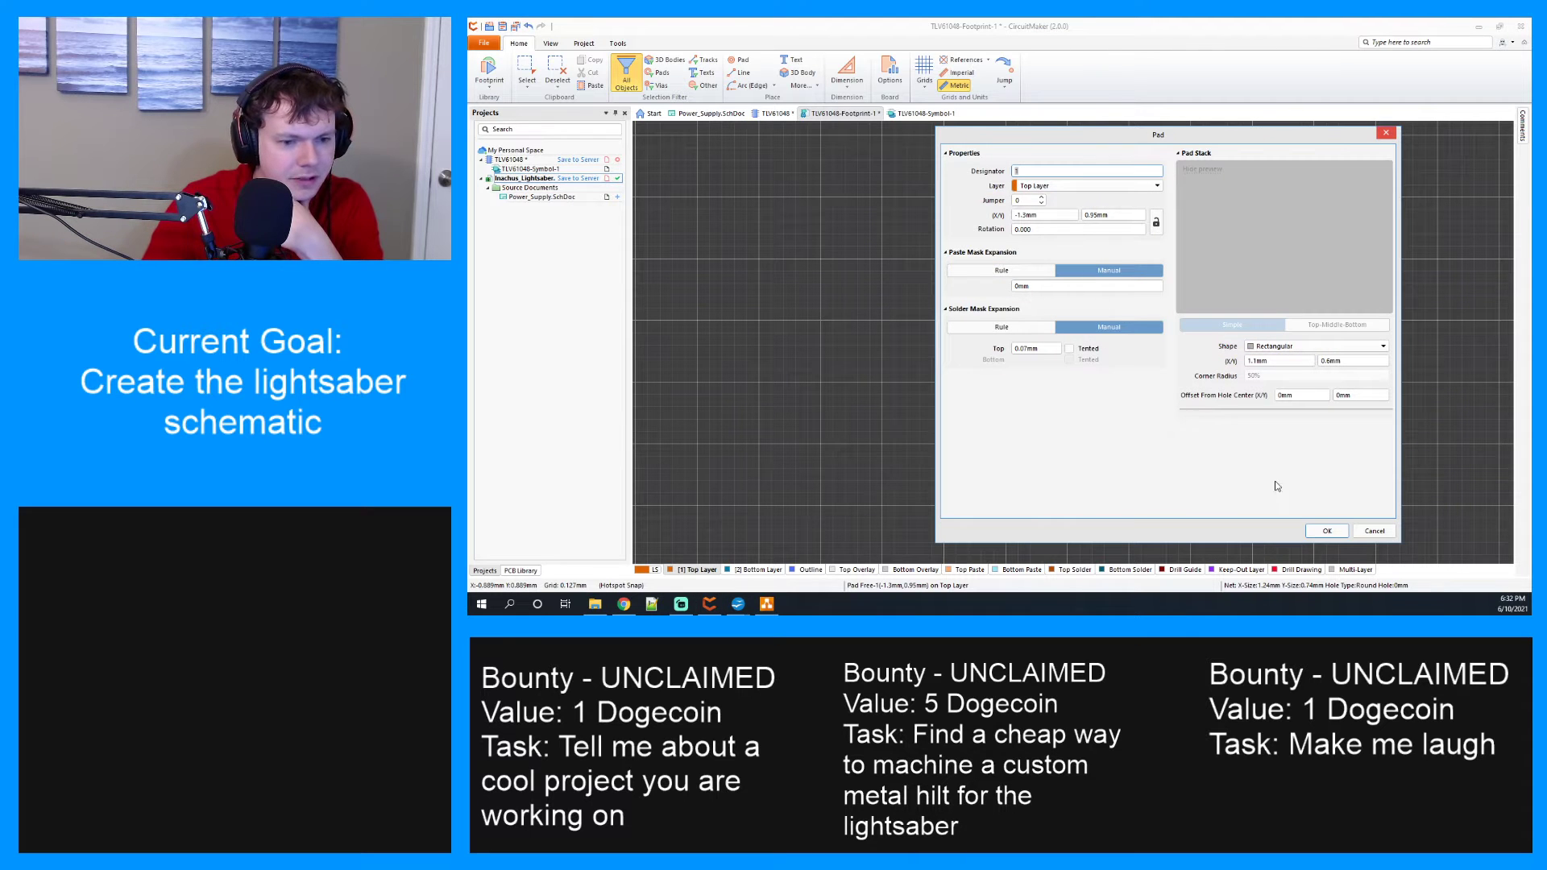
left_click(1326, 531)
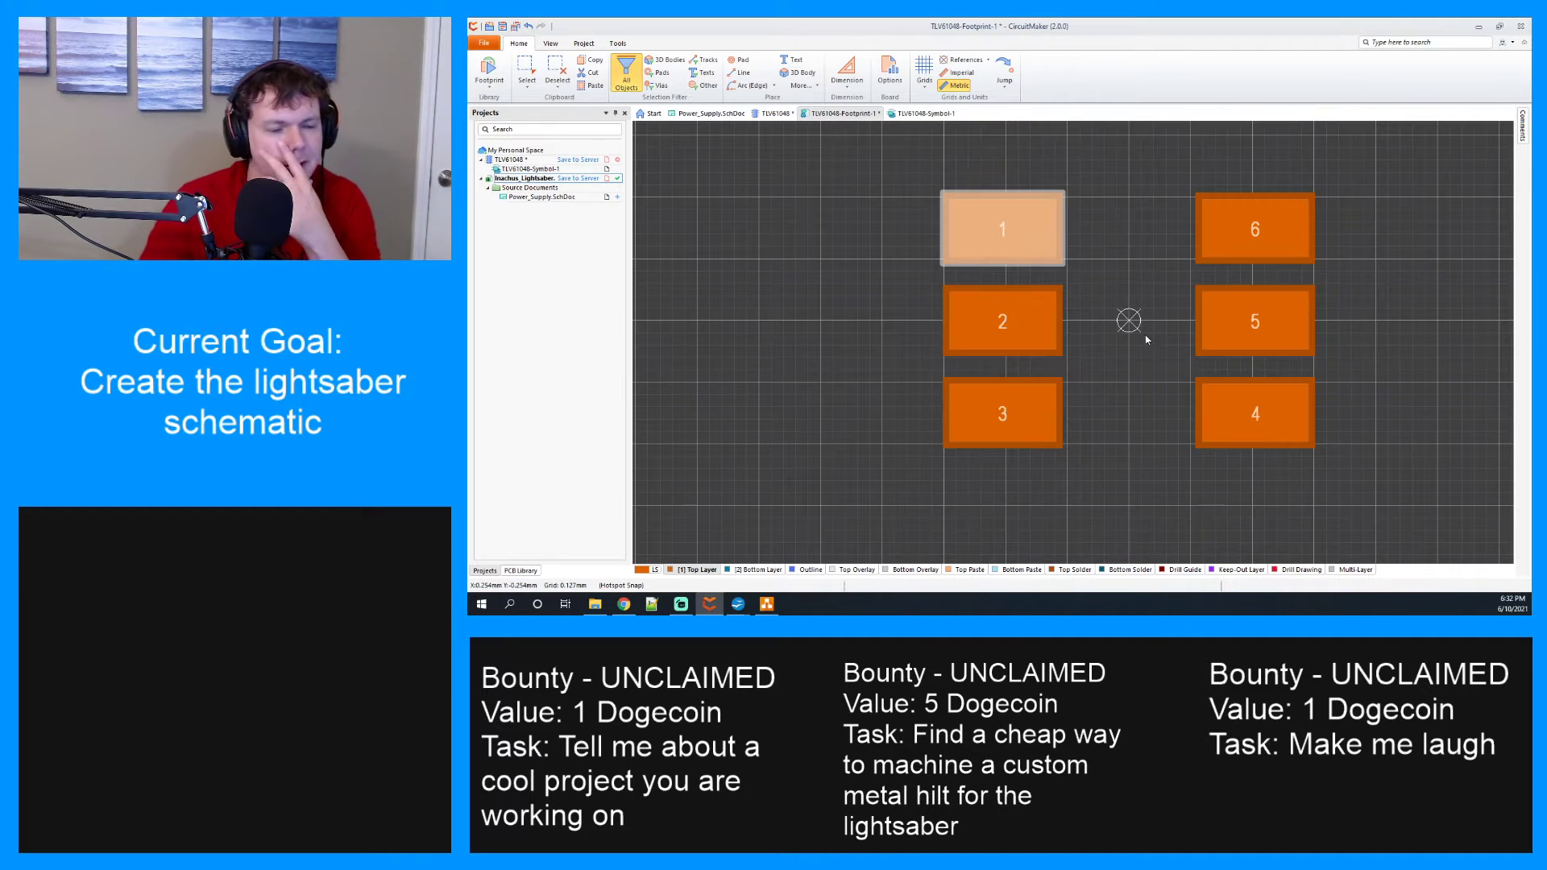
scroll(1120, 337, "up", 1)
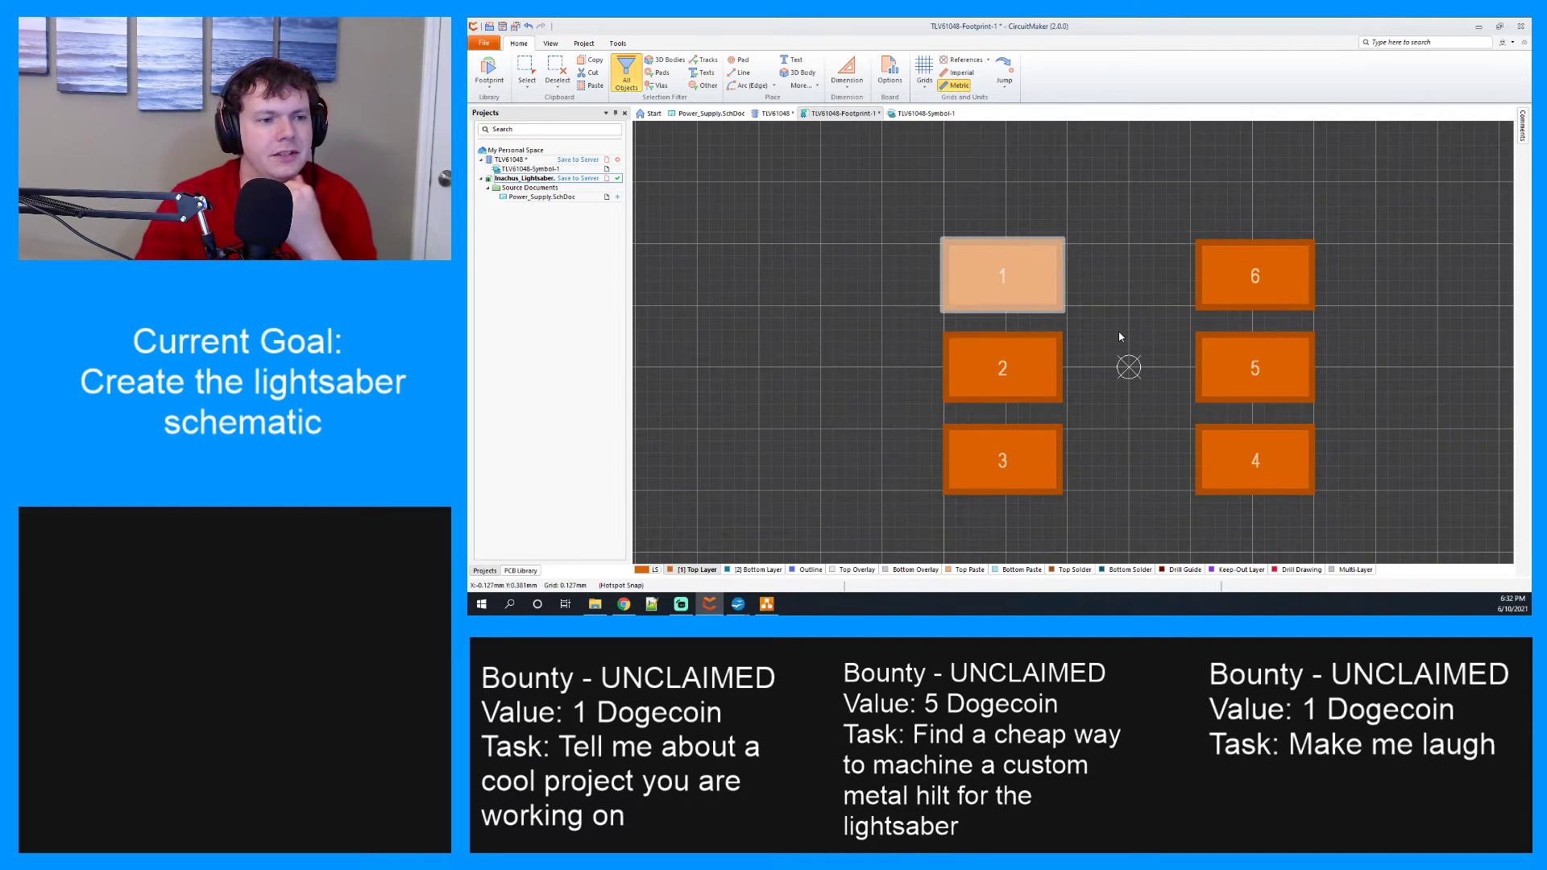
left_click(735, 74)
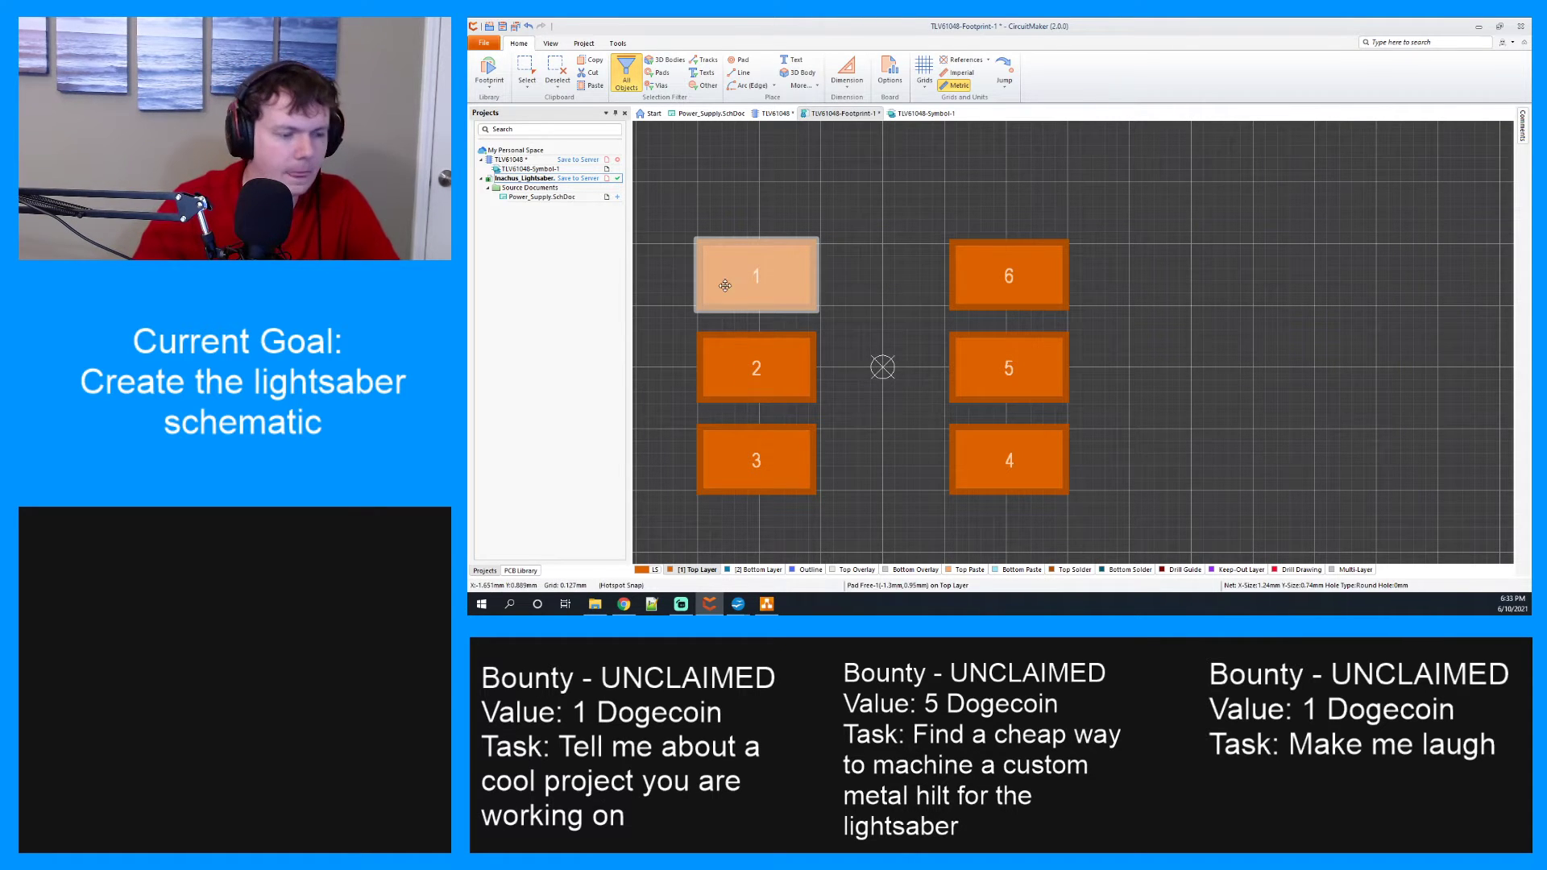
scroll(881, 305, "up", 2, "ctrl")
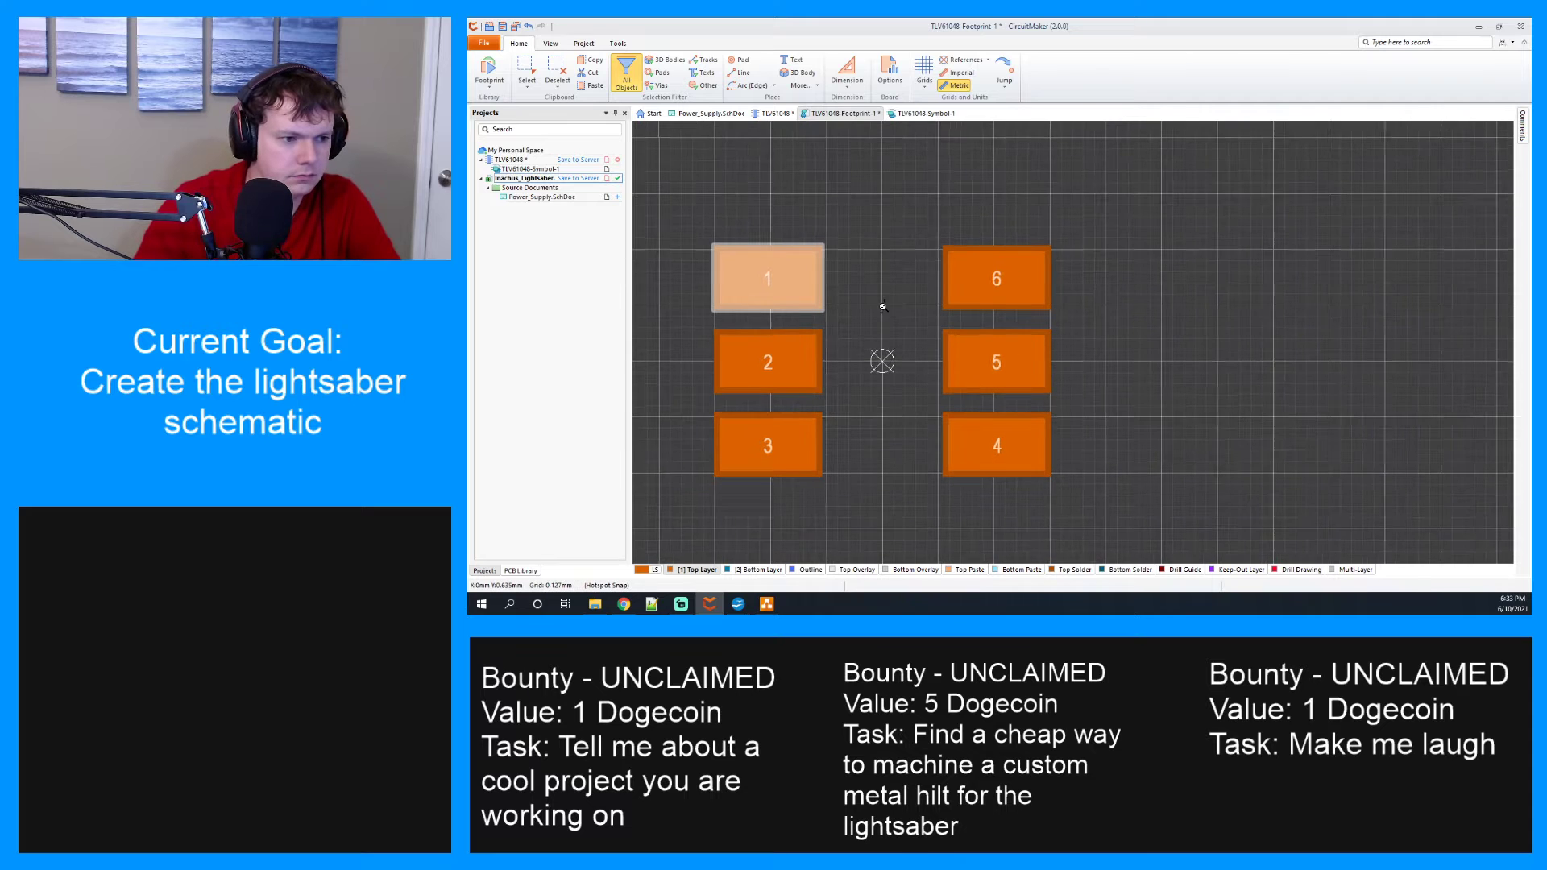
right_click_drag(883, 307, 1073, 285)
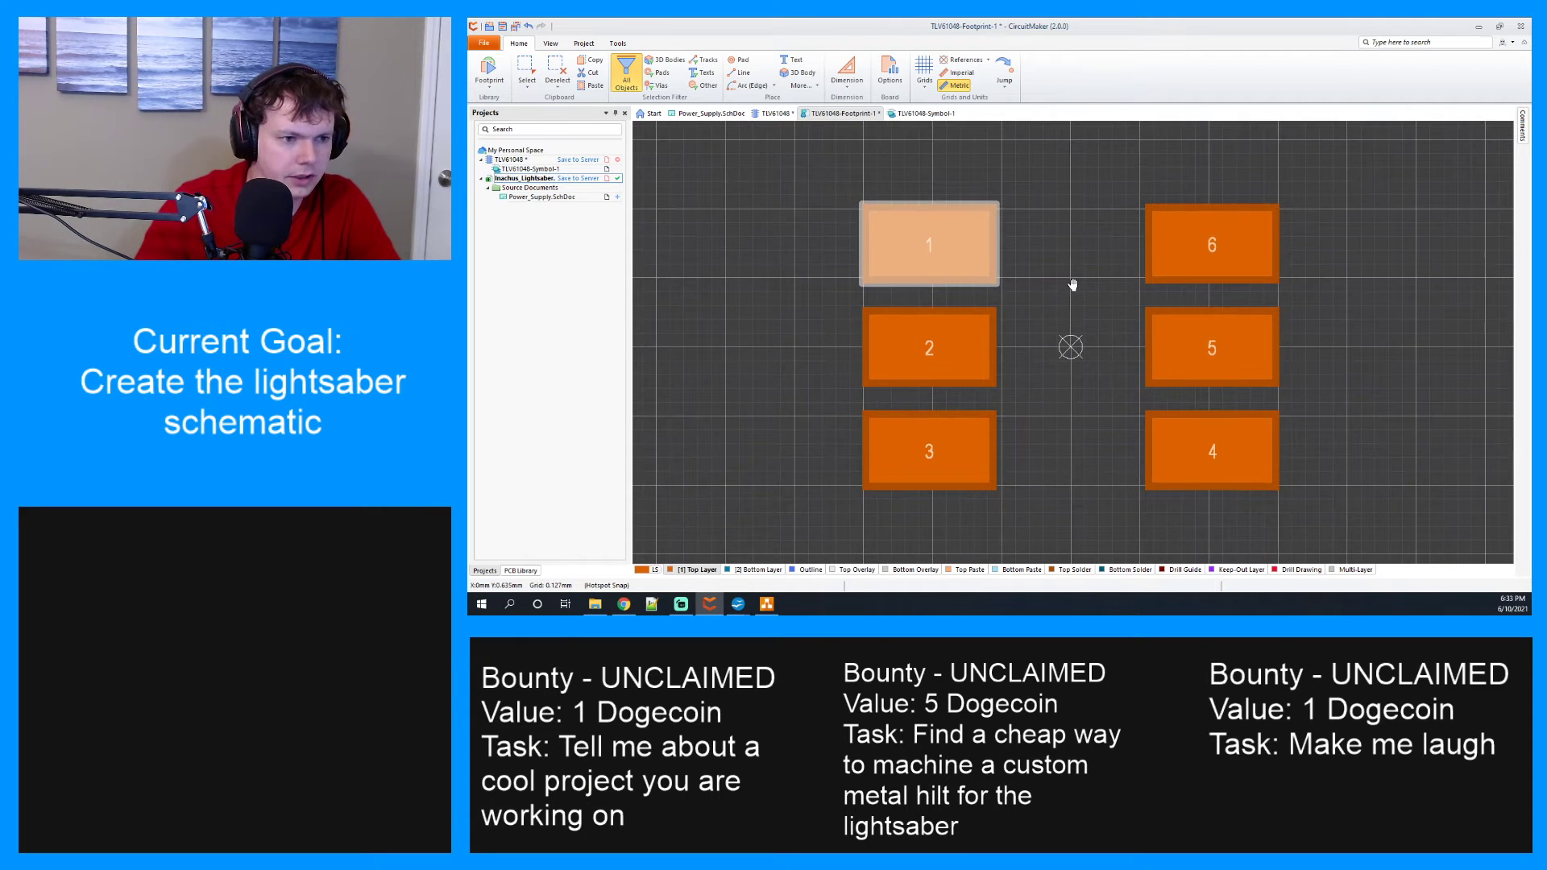
left_click(1073, 283)
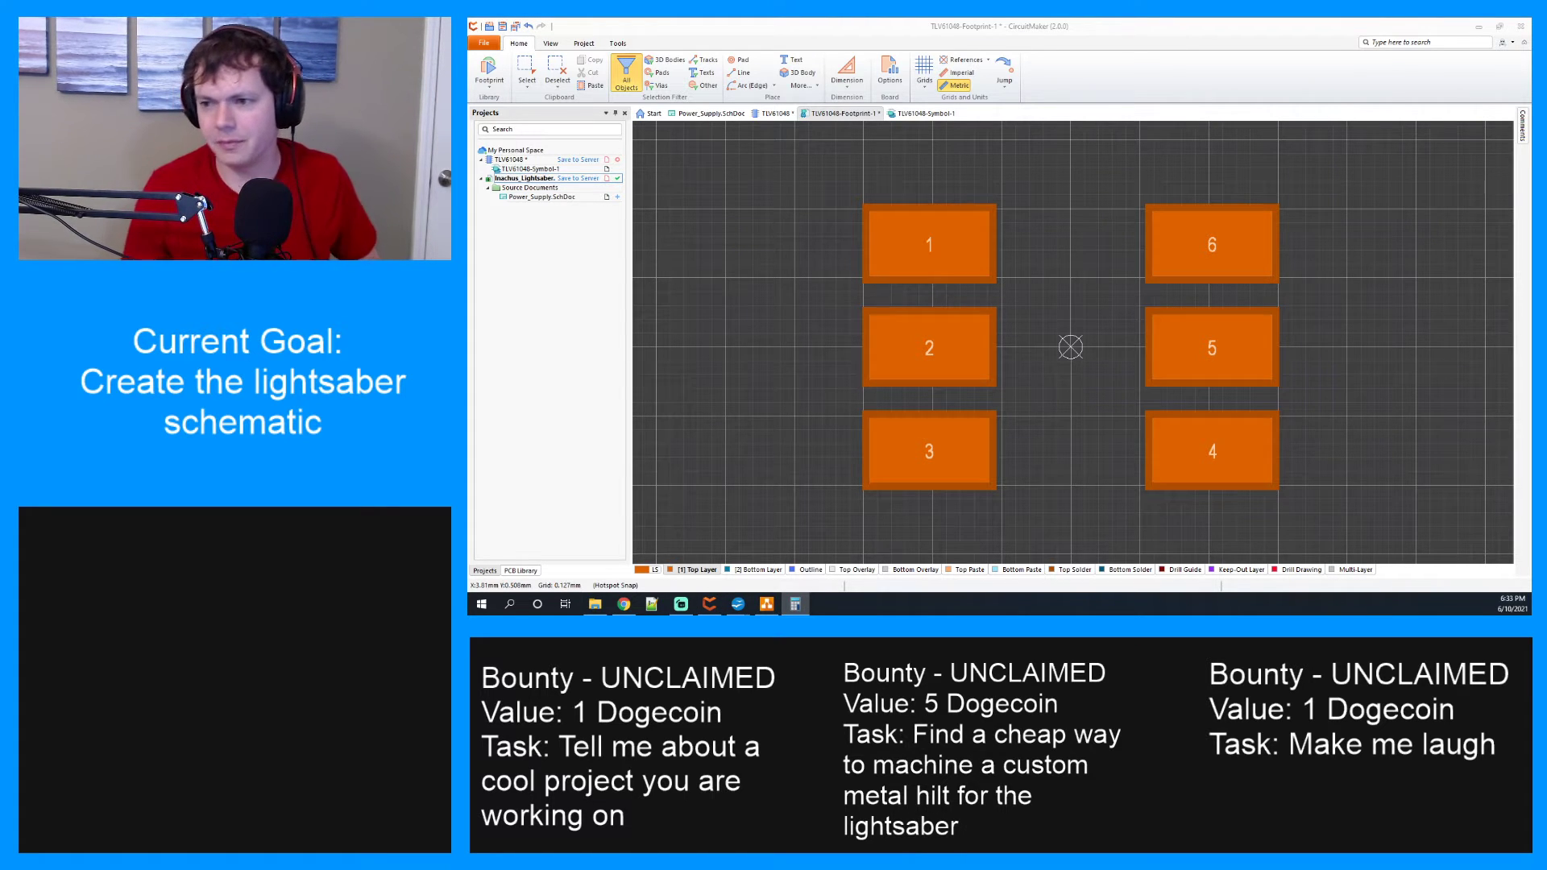
mouse_move(1531, 90)
left_mouse_down()
mouse_move(1499, 88)
mouse_move(1531, 68)
left_mouse_up()
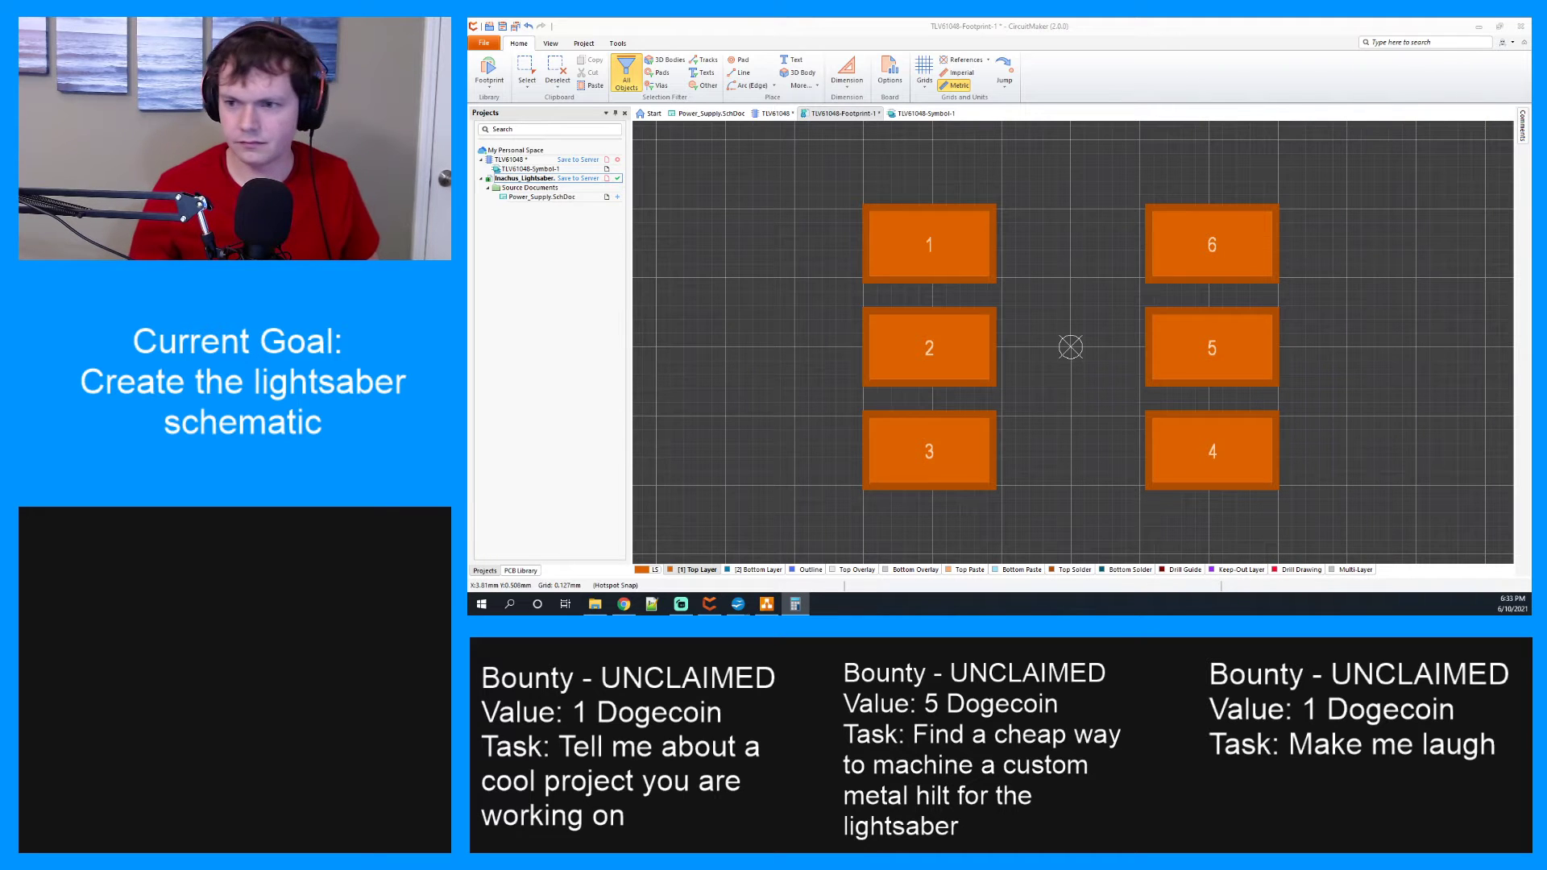
Draw two horizontal lines on the top layer, one about 2.54 mm long above the pads and one about 2.41 mm long below.
left_click(737, 73)
left_click(936, 168)
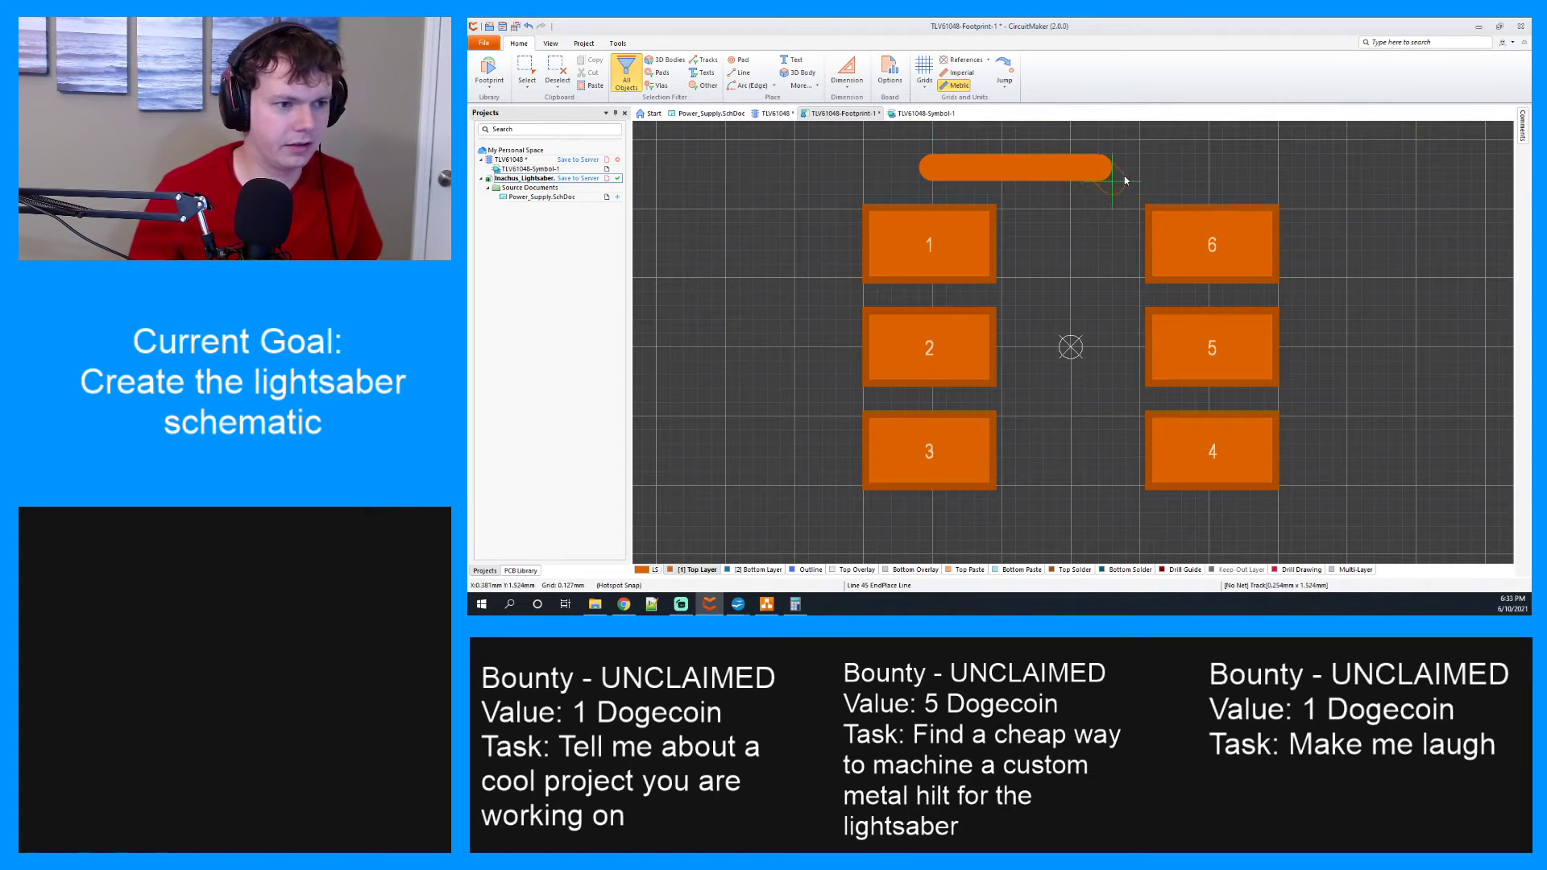
left_click(1212, 167)
right_click(1091, 415)
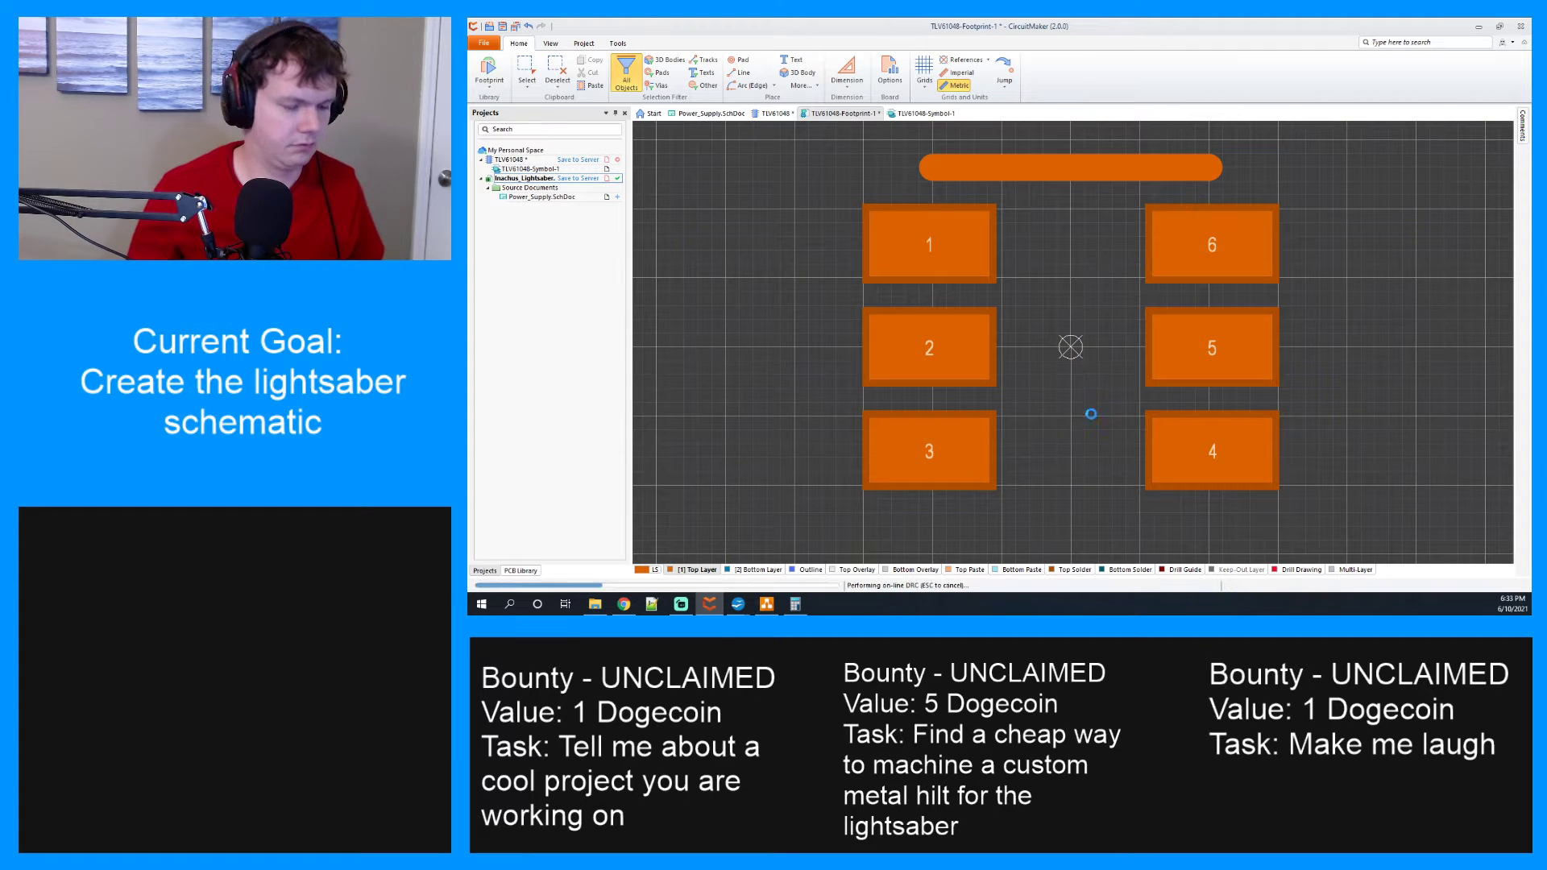
left_click(938, 526)
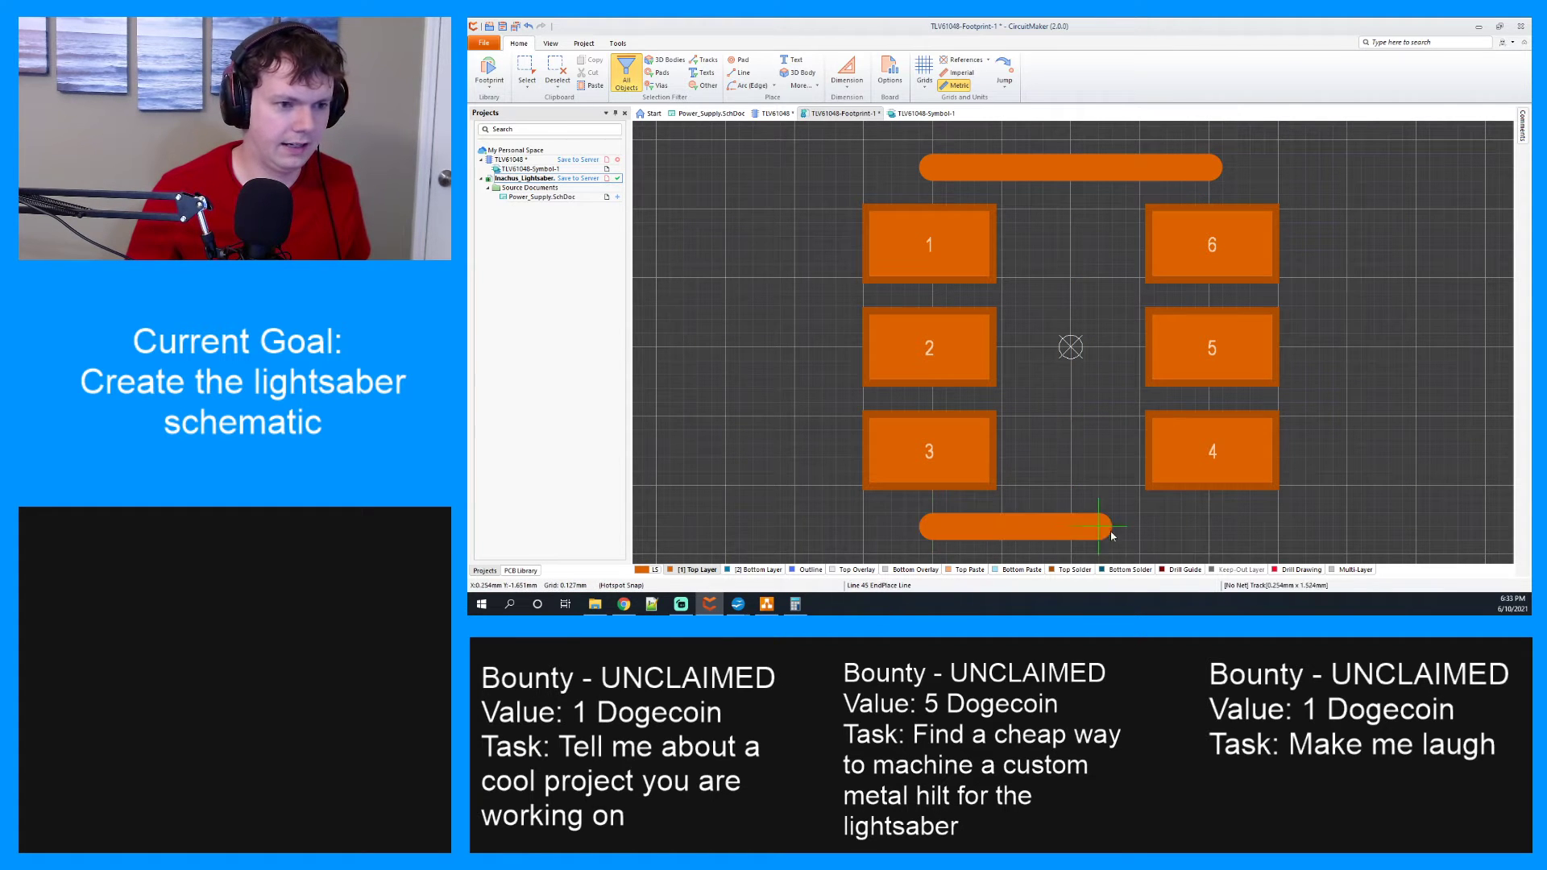
left_click(1202, 534)
right_click(1199, 534)
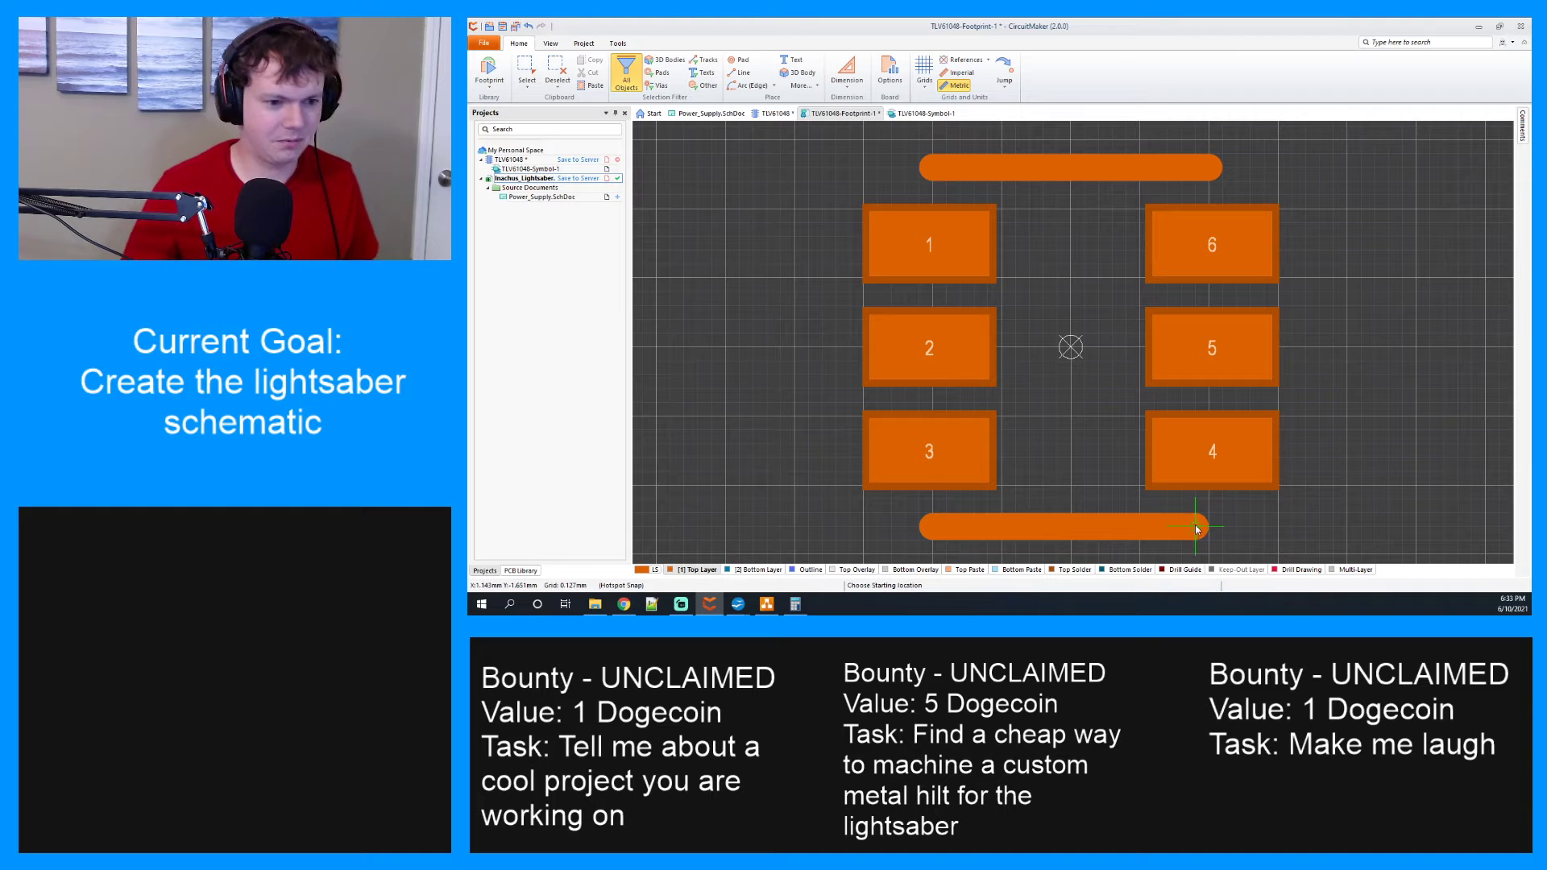
right_click(1113, 370)
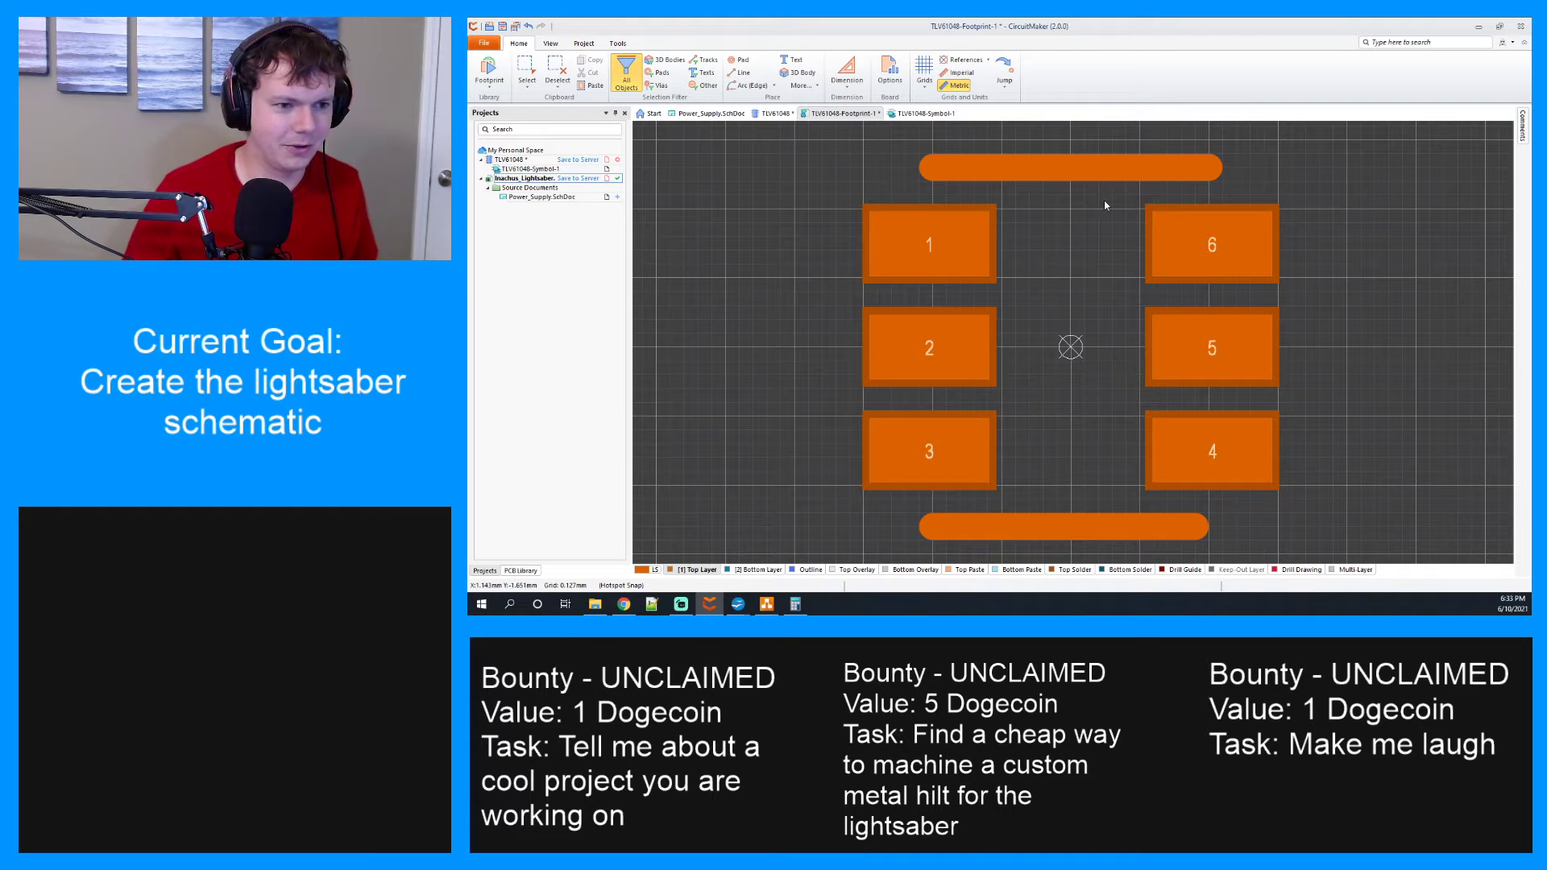
Assign the line above the pads to the Top Overlay layer in its track properties.
right_click(1066, 163)
left_click(1119, 287)
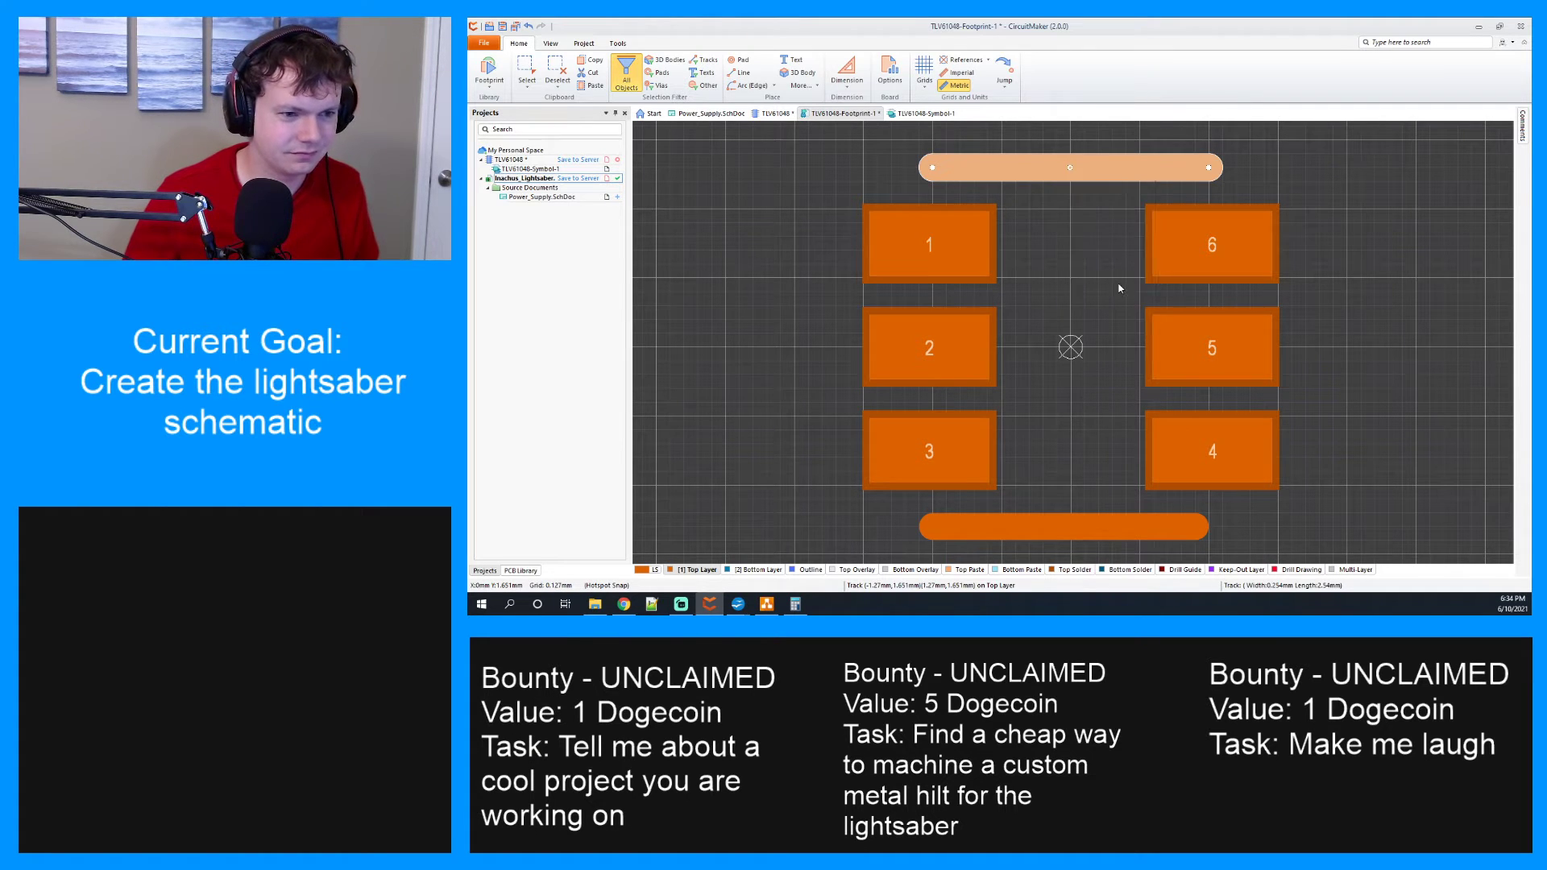
left_click(1128, 228)
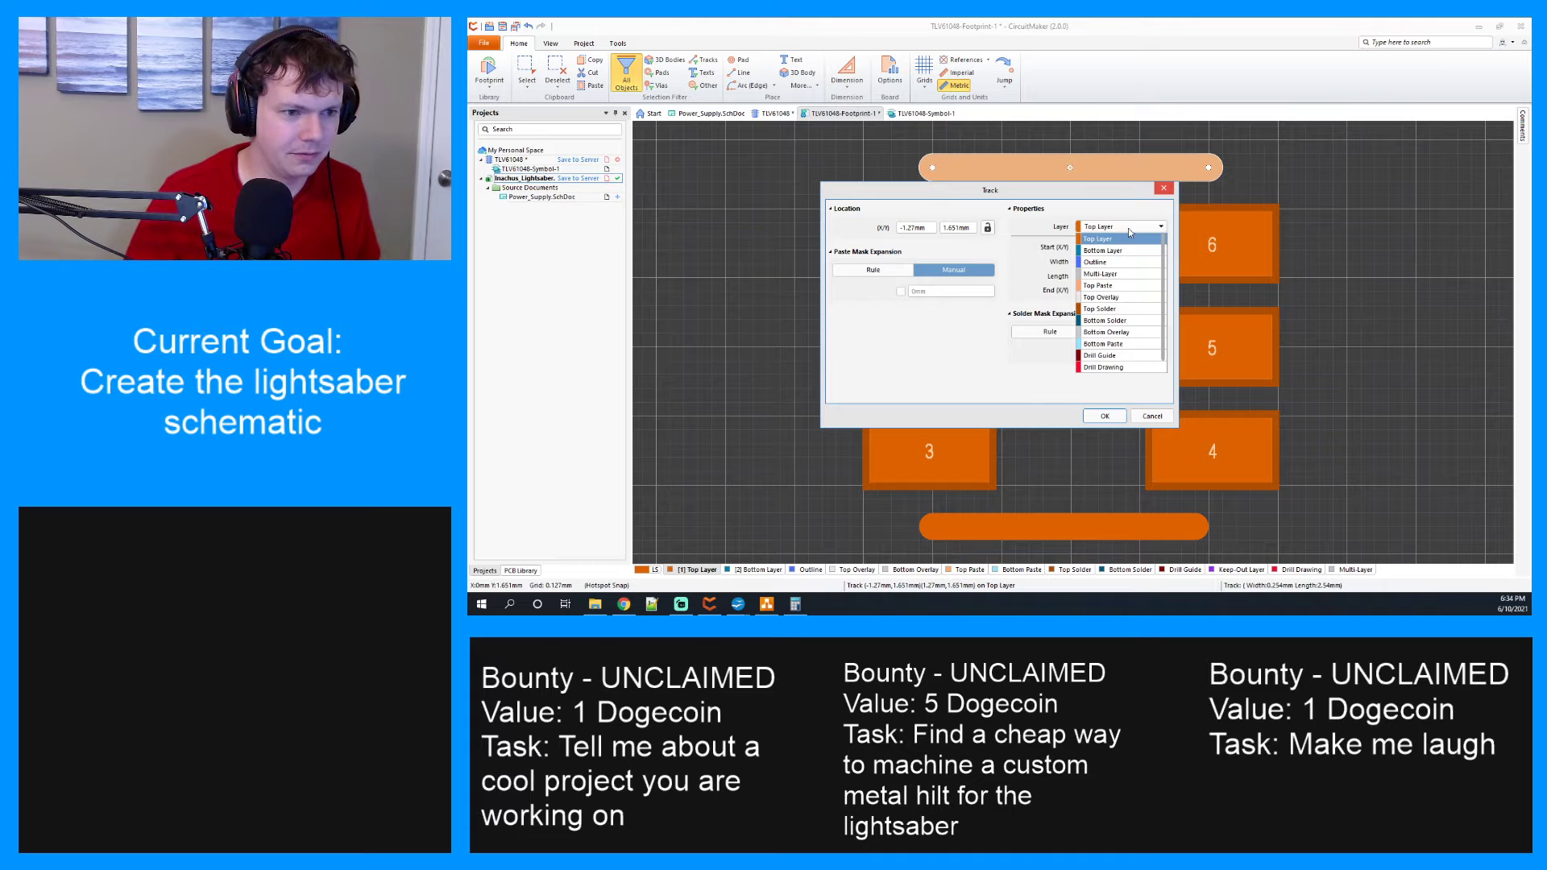
left_click(1120, 297)
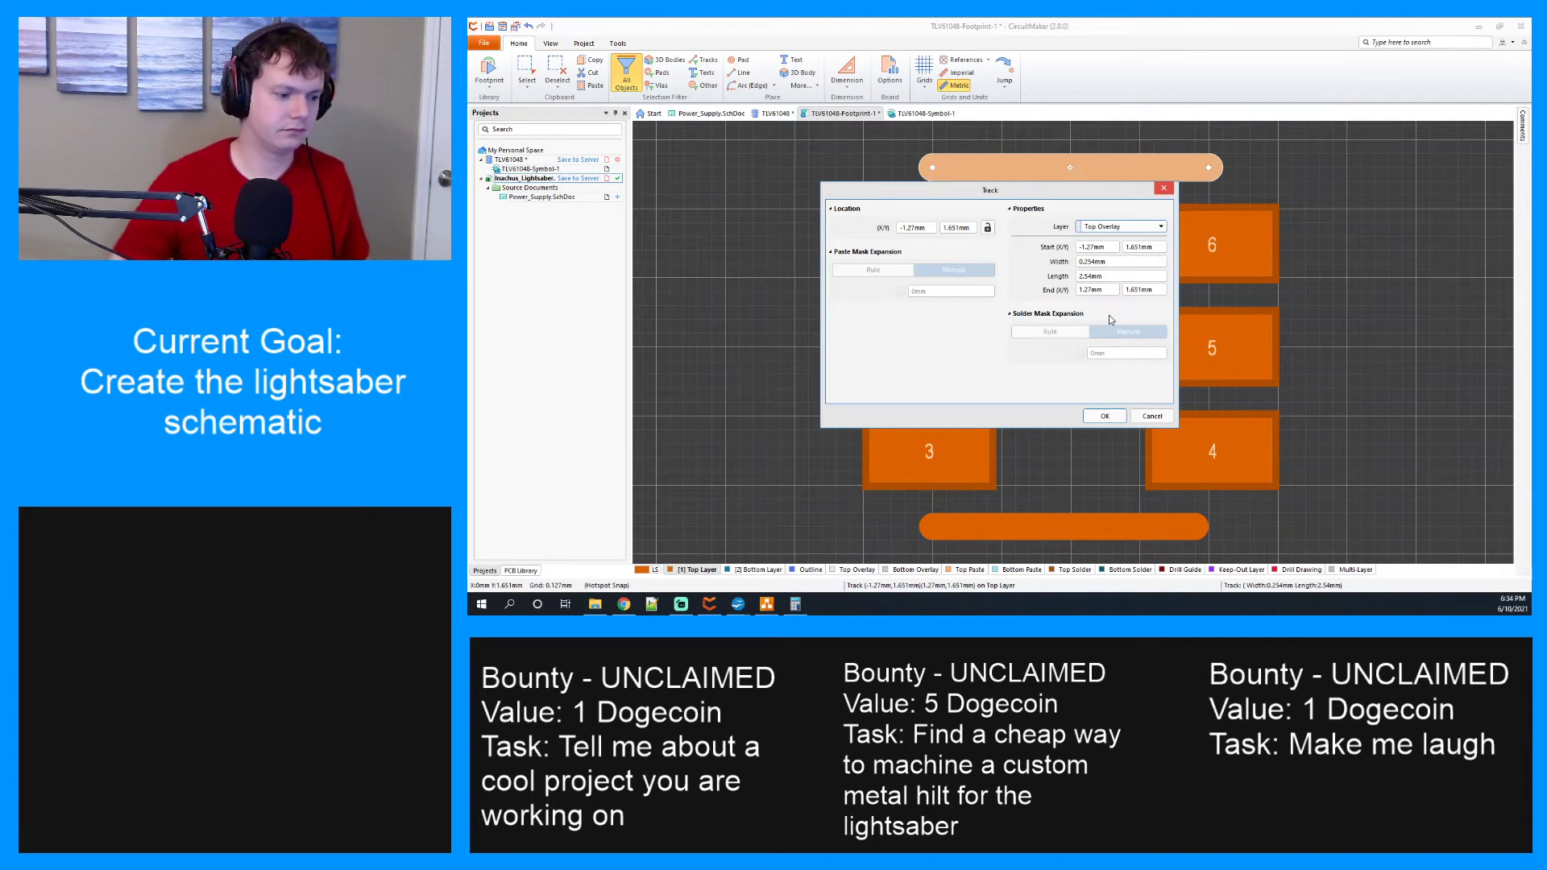
left_click(1160, 226)
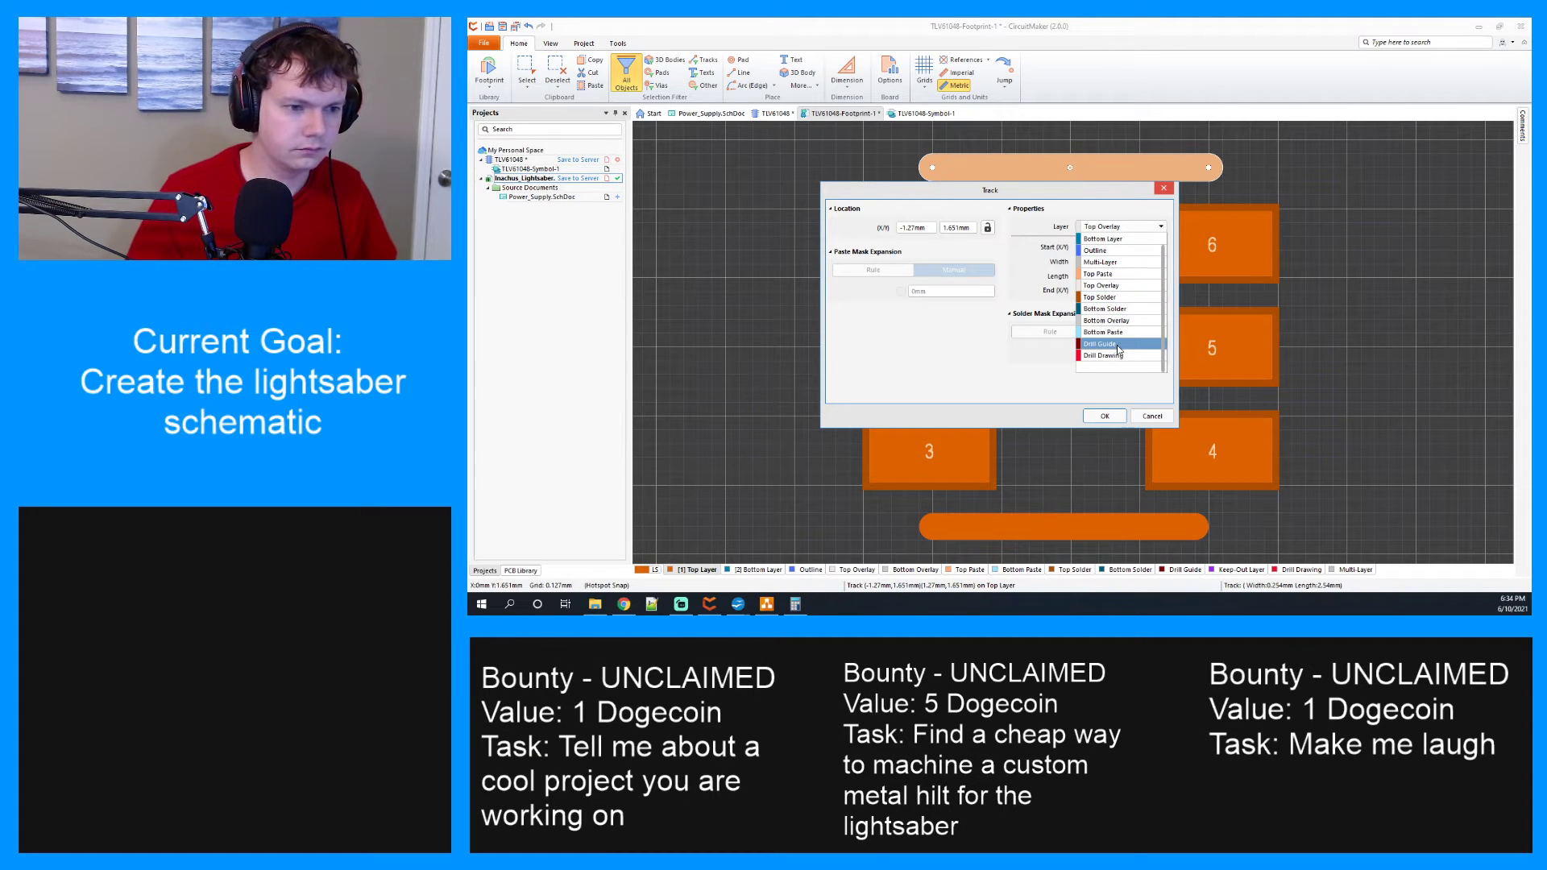
left_click(1126, 422)
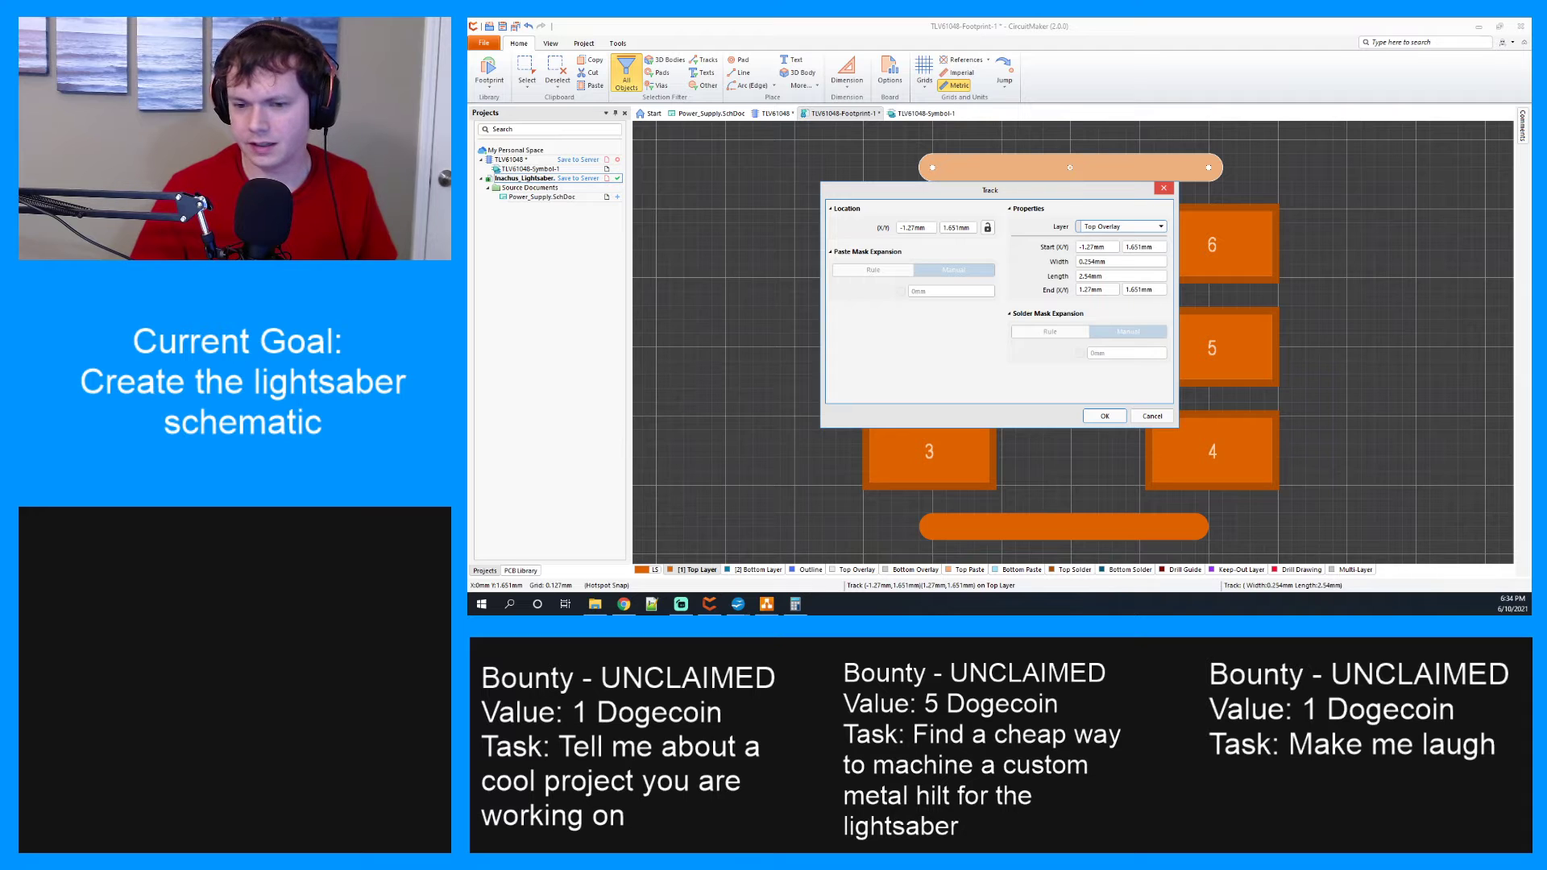
Set the upper line's start X to -0.875 mm and its end X to 0.875 mm.
key("alt+Tab")
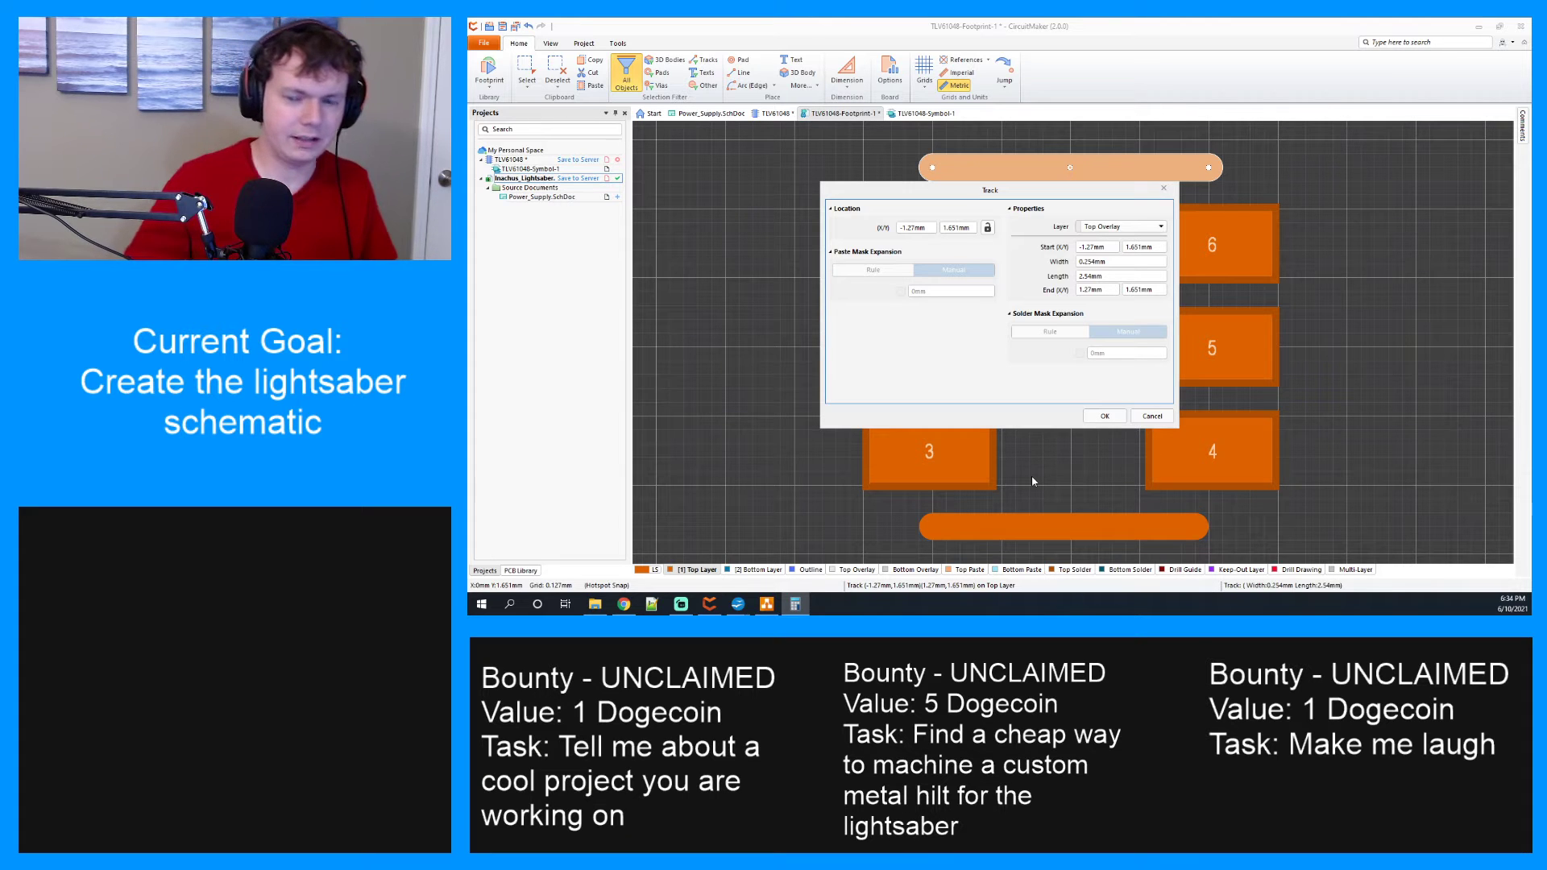
left_click(1093, 248)
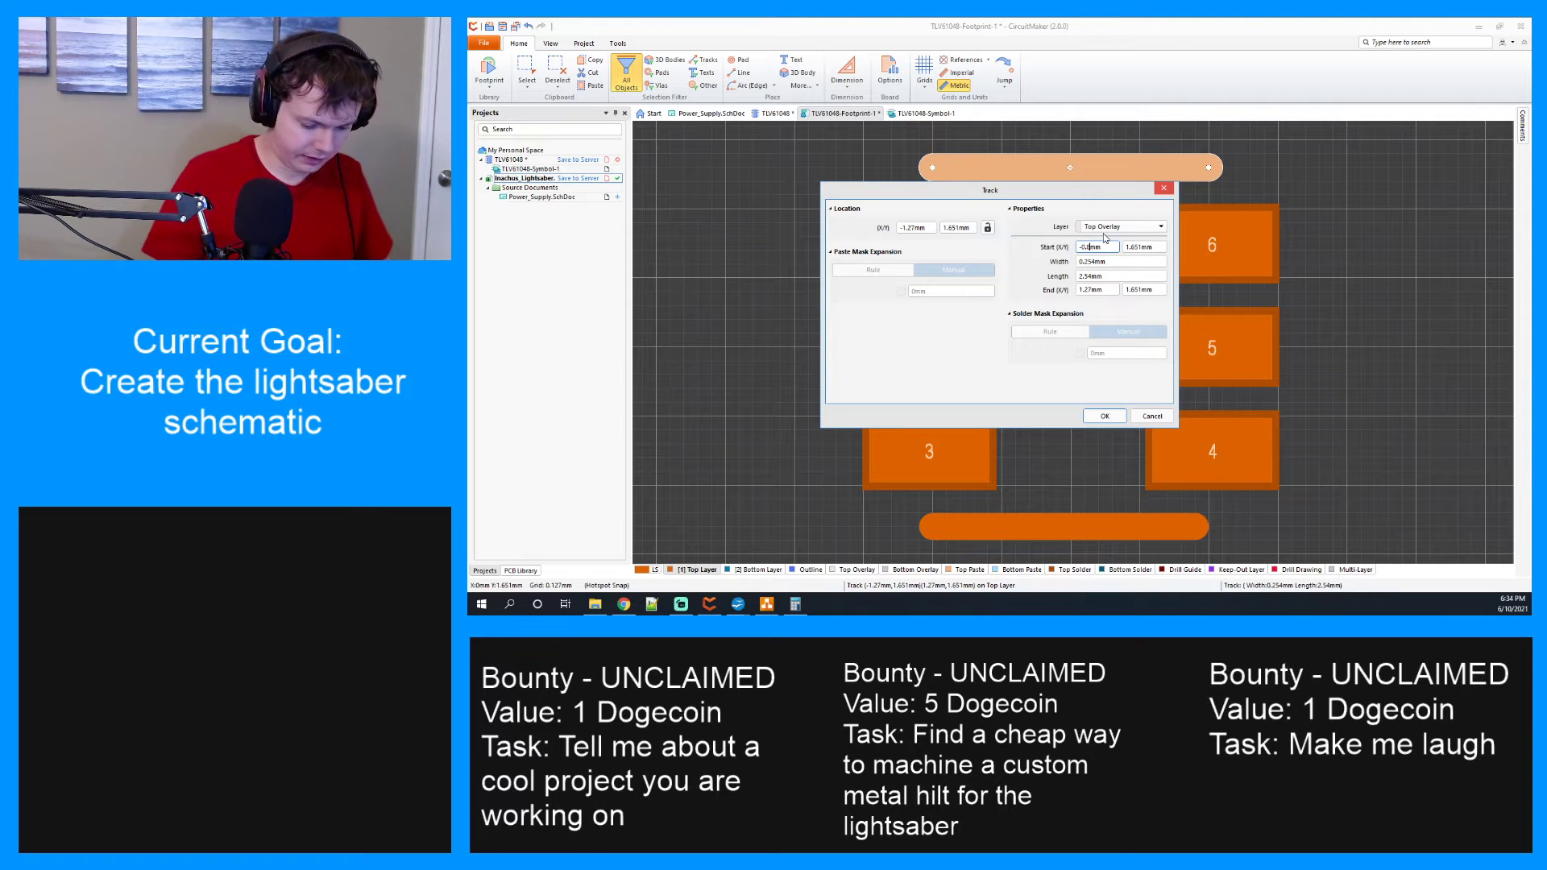
type("75")
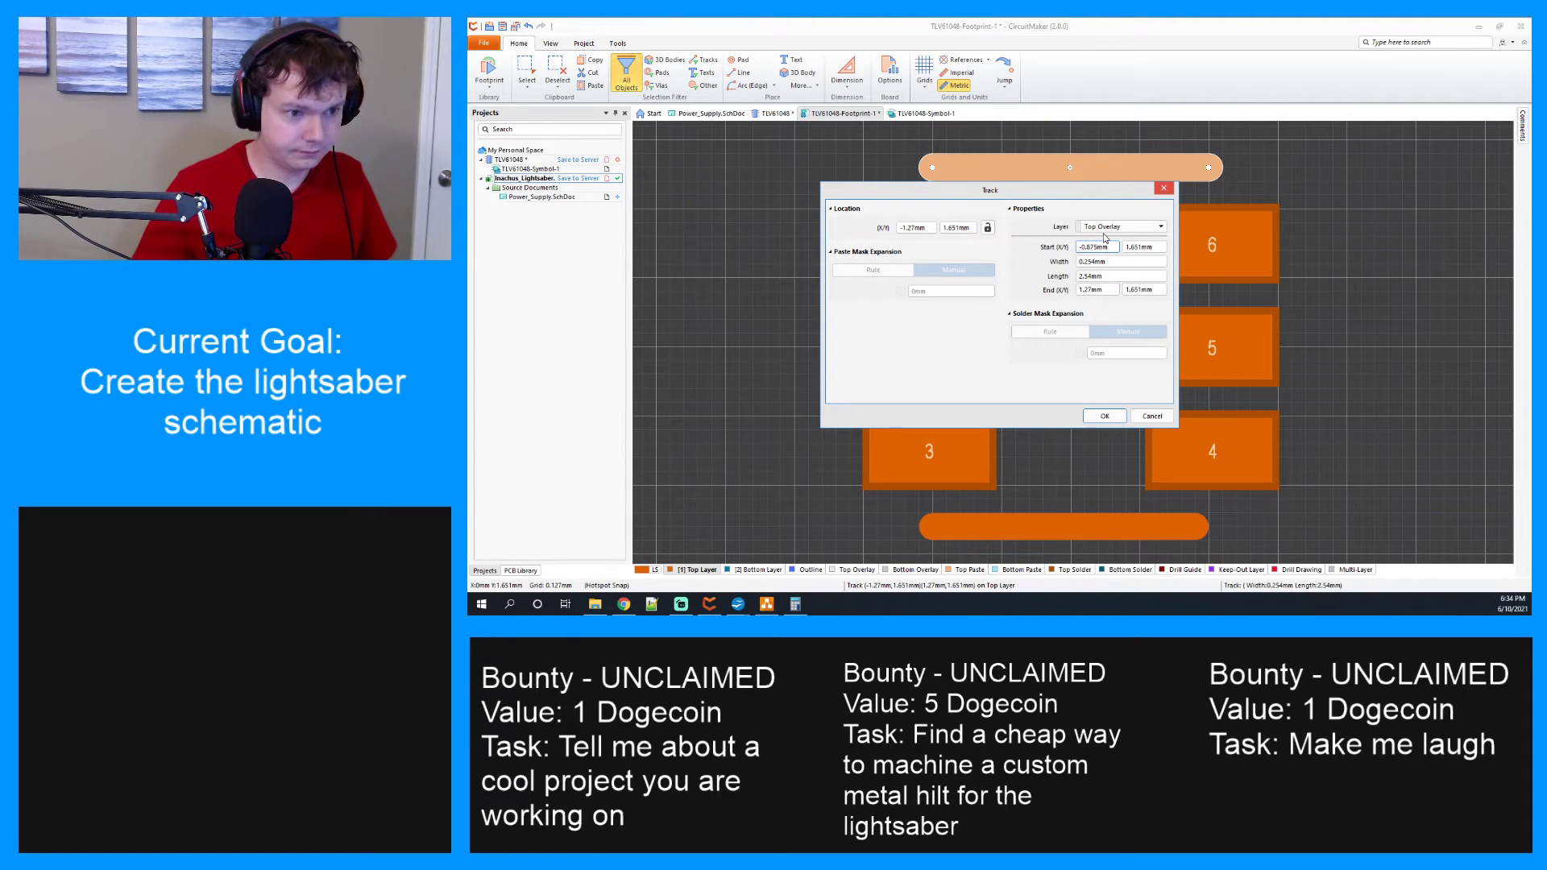
left_click(1090, 289)
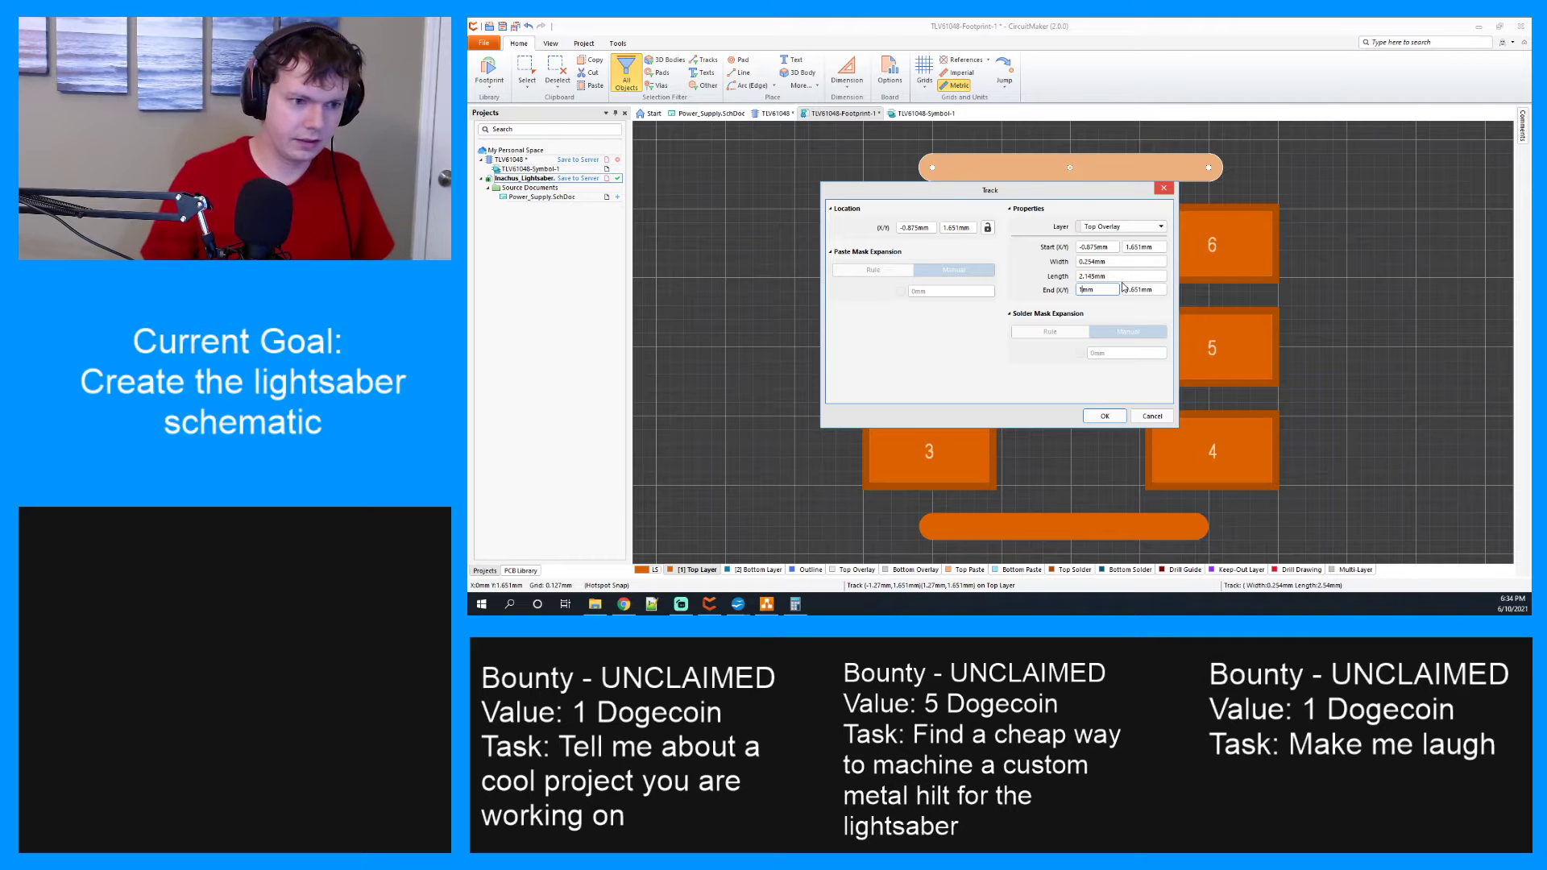
type("0.87")
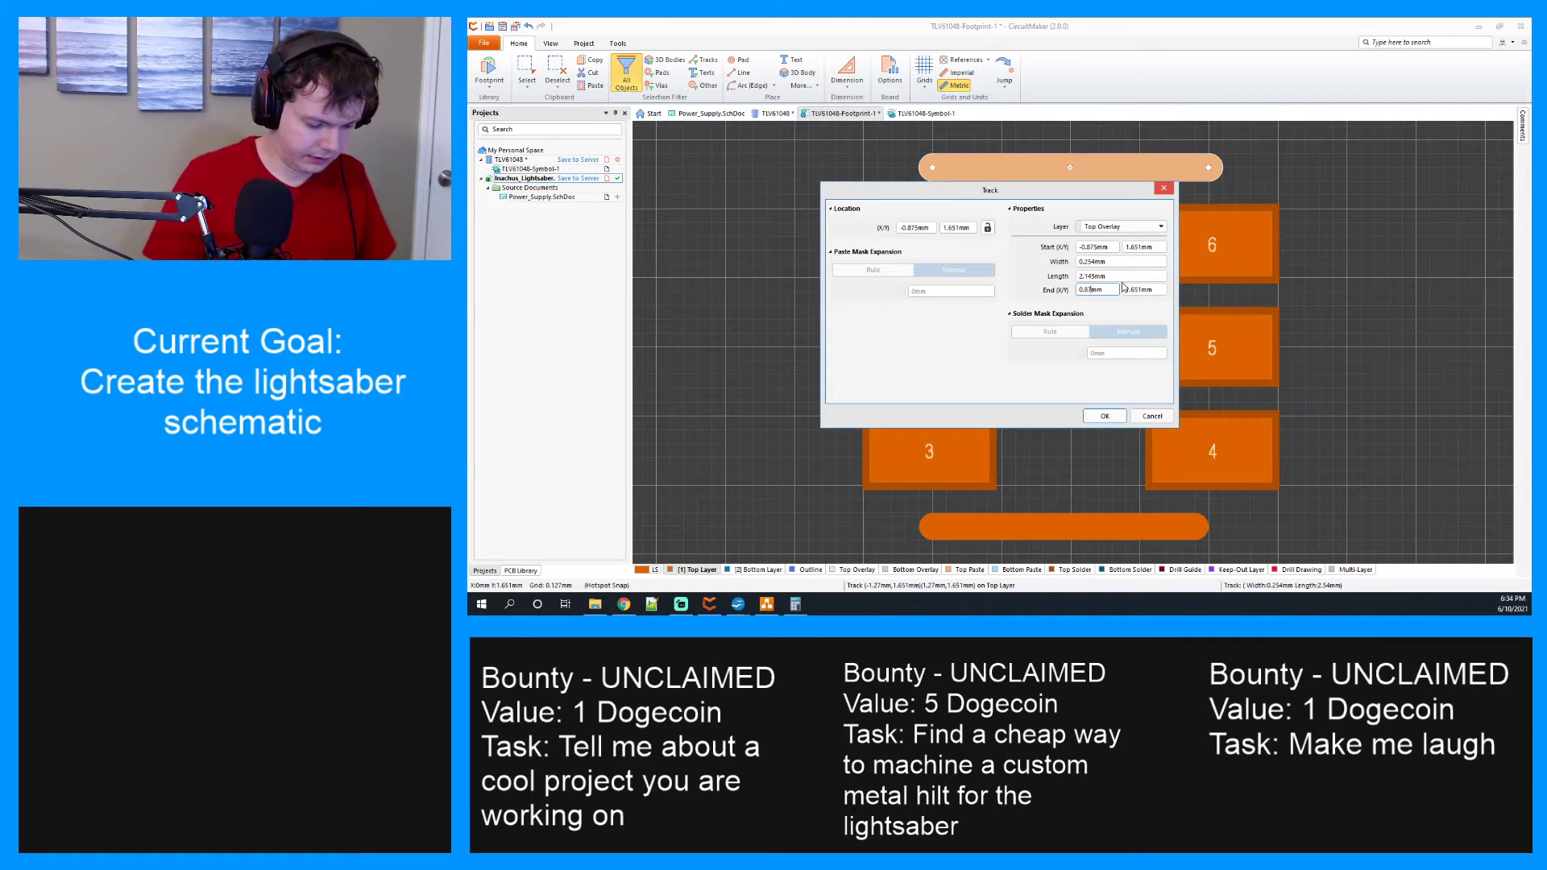
type("5")
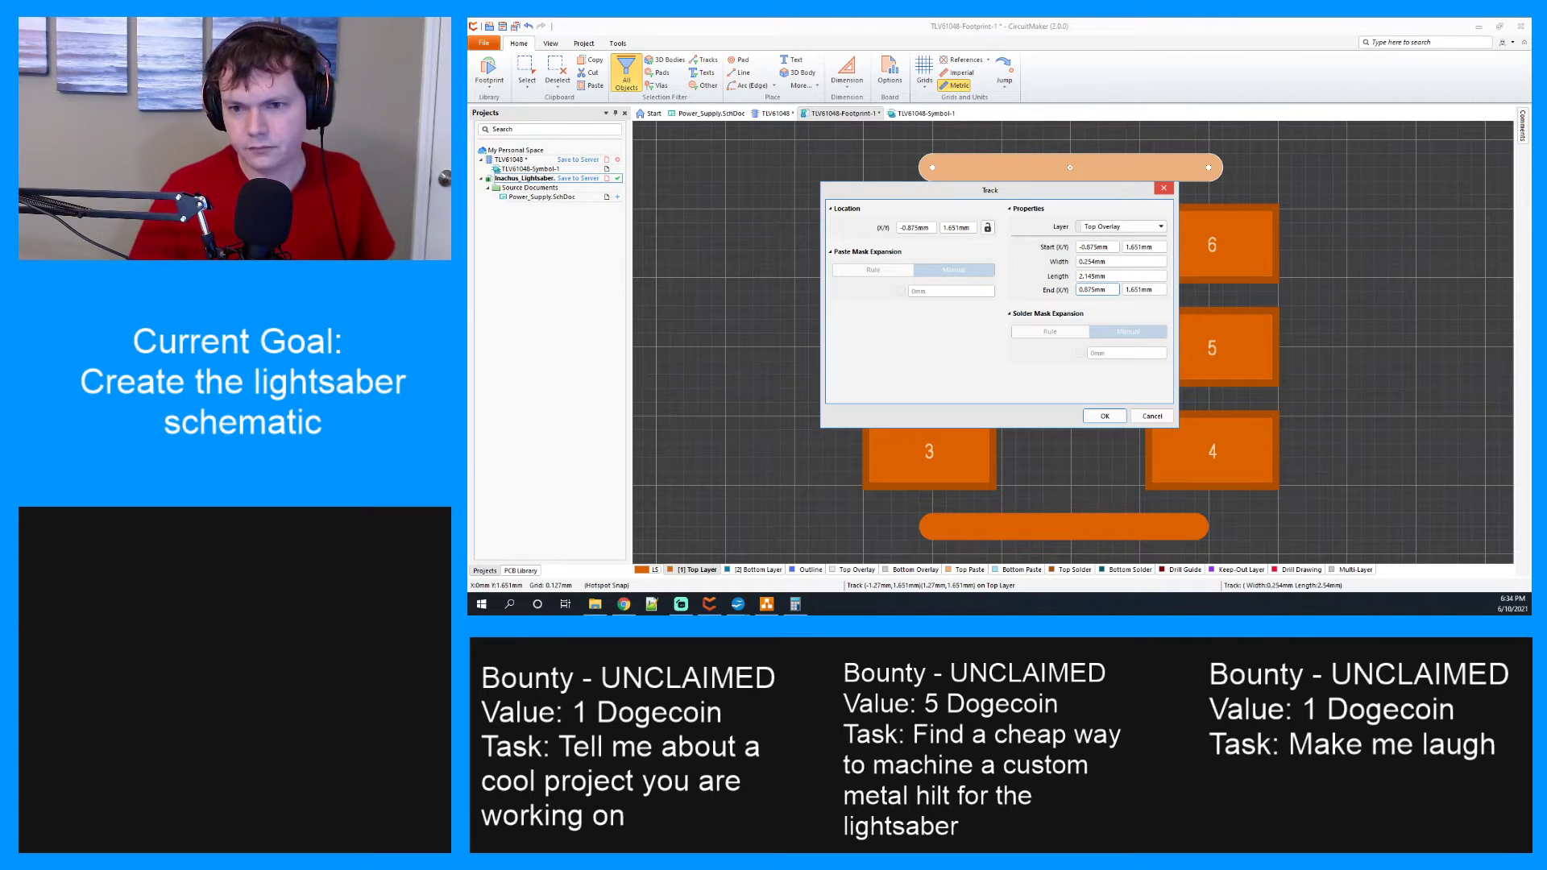
Switch to Calculator and divide 3.05 by 2 to get the Y offset for the outline lines.
left_click(795, 604)
left_click_drag(1418, 87, 1352, 37)
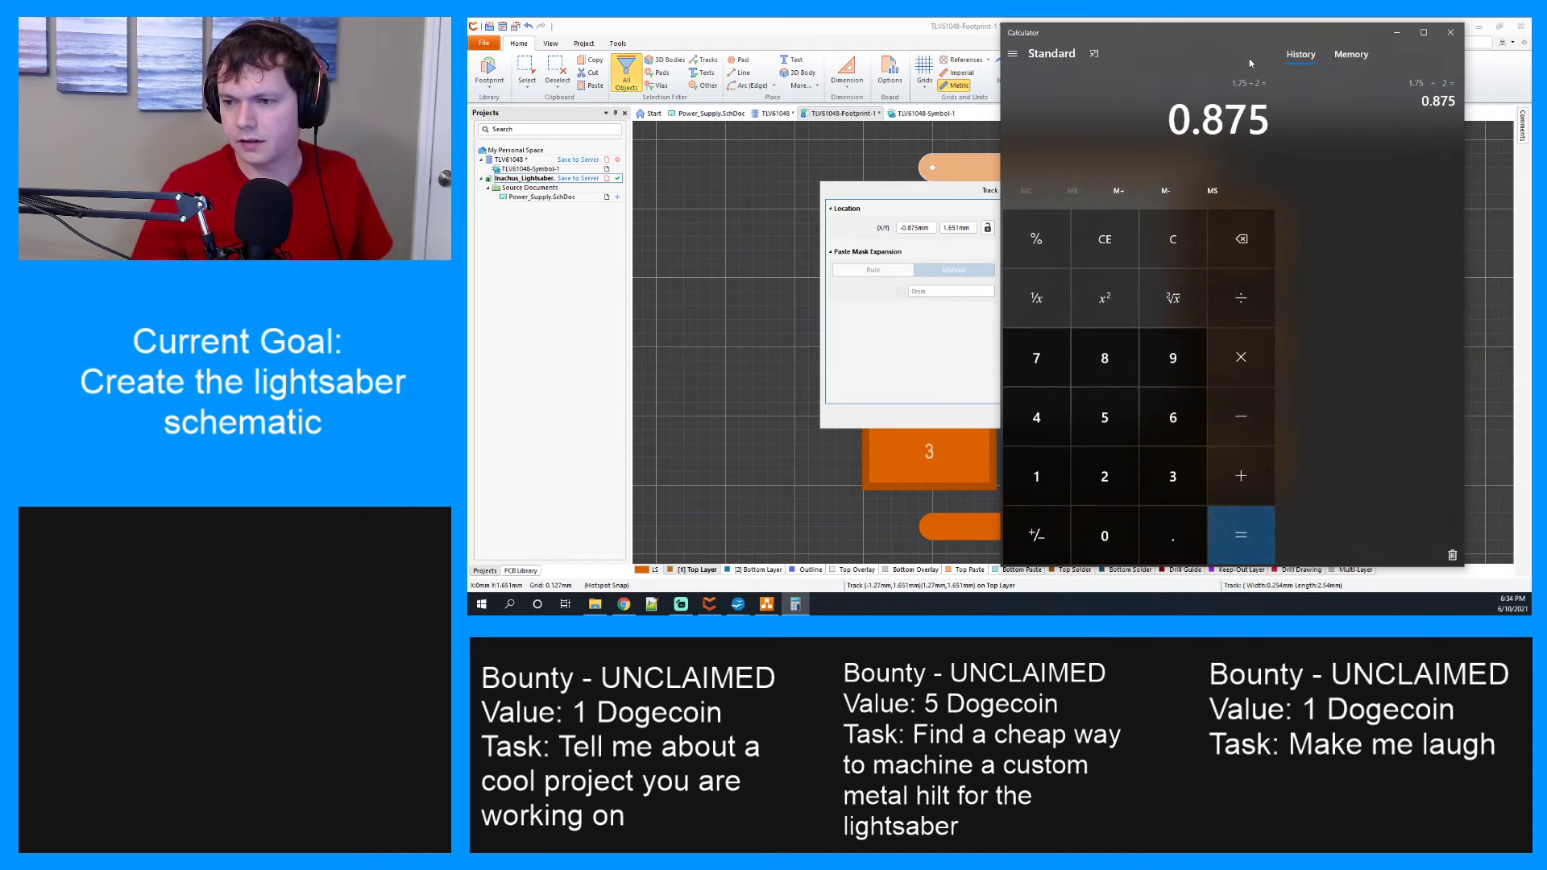
left_click(1161, 480)
left_click(1169, 534)
left_click(1088, 525)
left_click(1101, 412)
left_click(1239, 298)
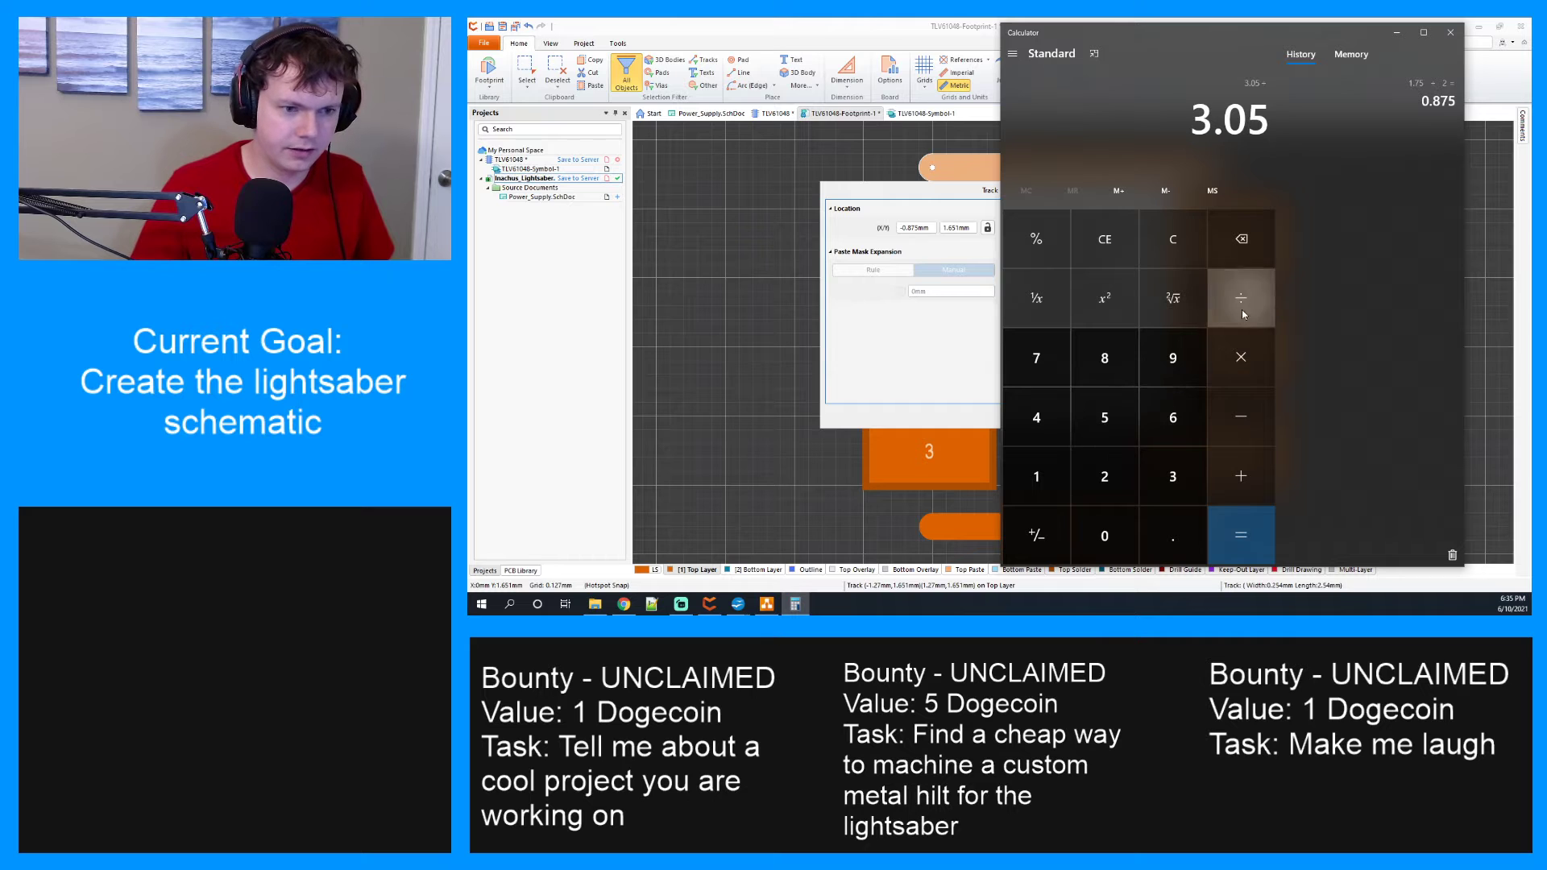
left_click(1102, 475)
left_click(1258, 546)
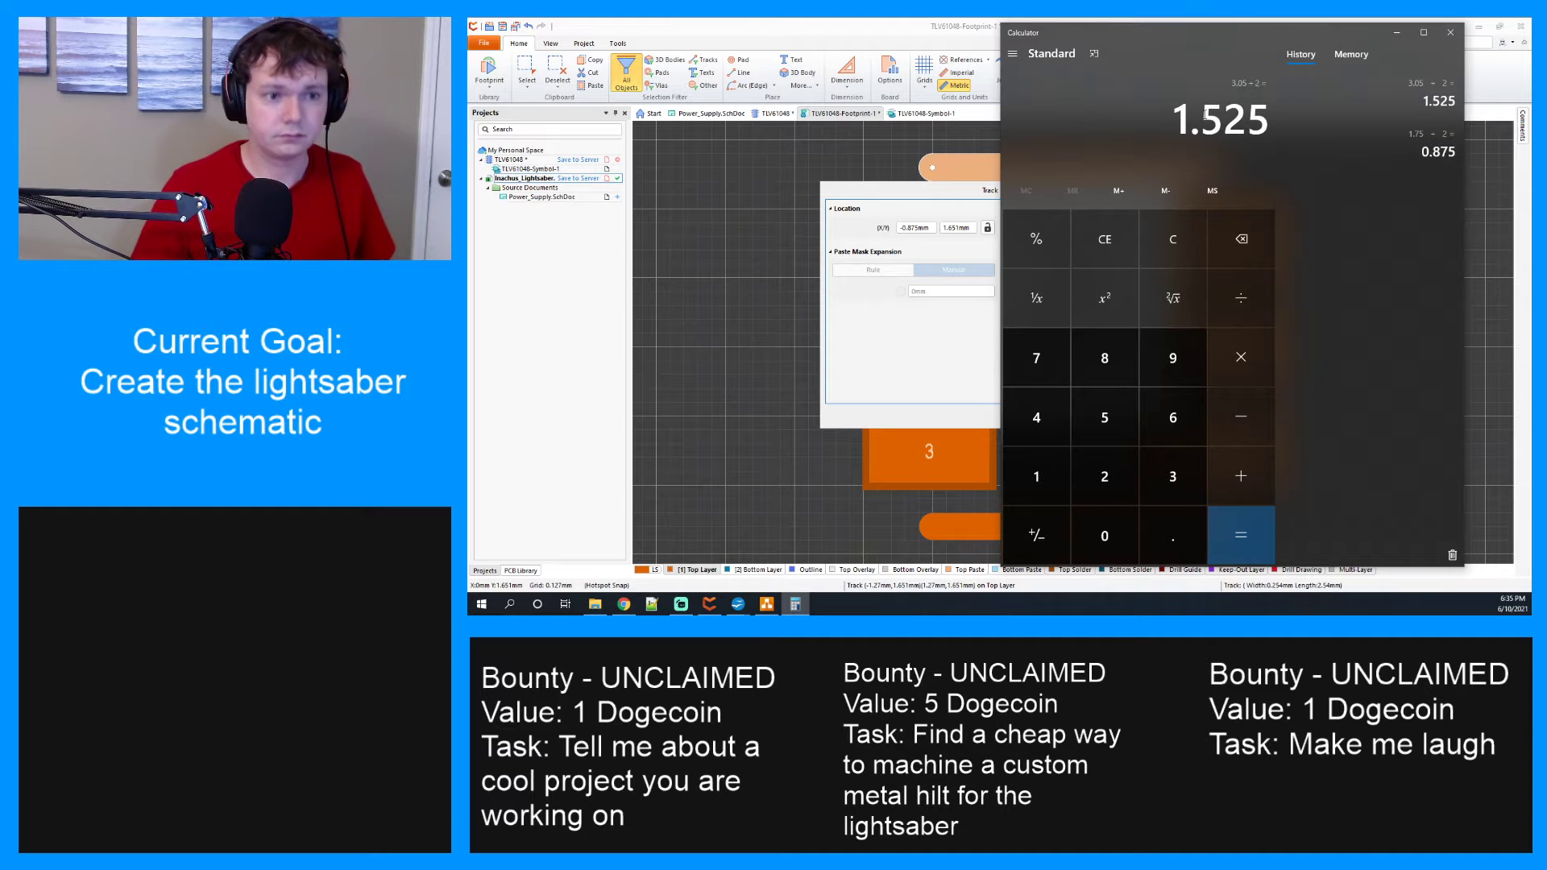
left_click_drag(1243, 38, 1531, 50)
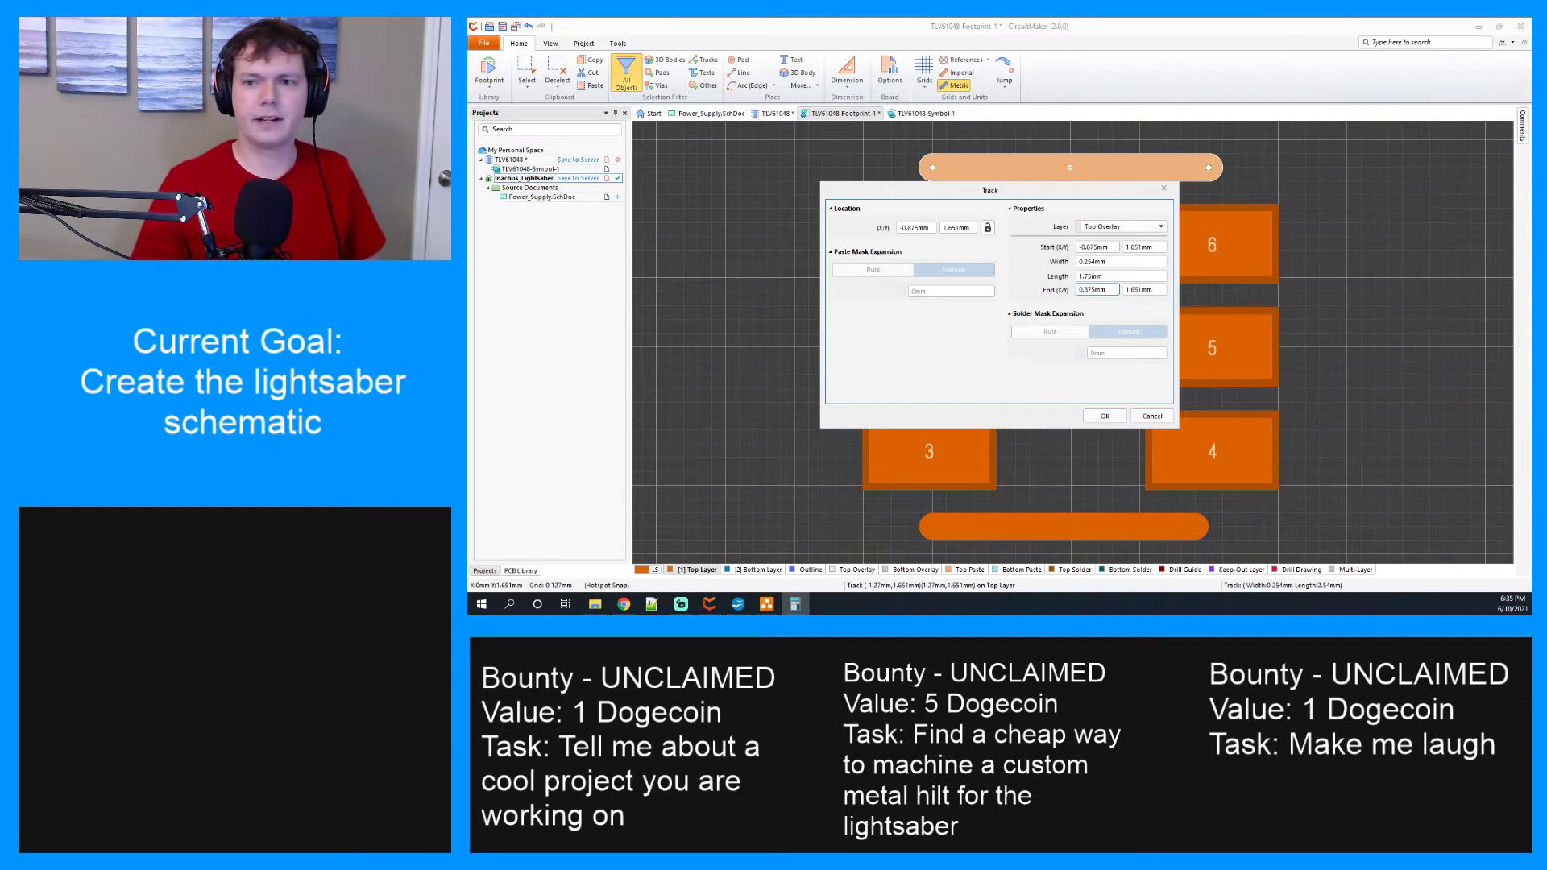
Set the upper line's start and end Y to 1.525 mm and apply the track properties.
left_click(1141, 247)
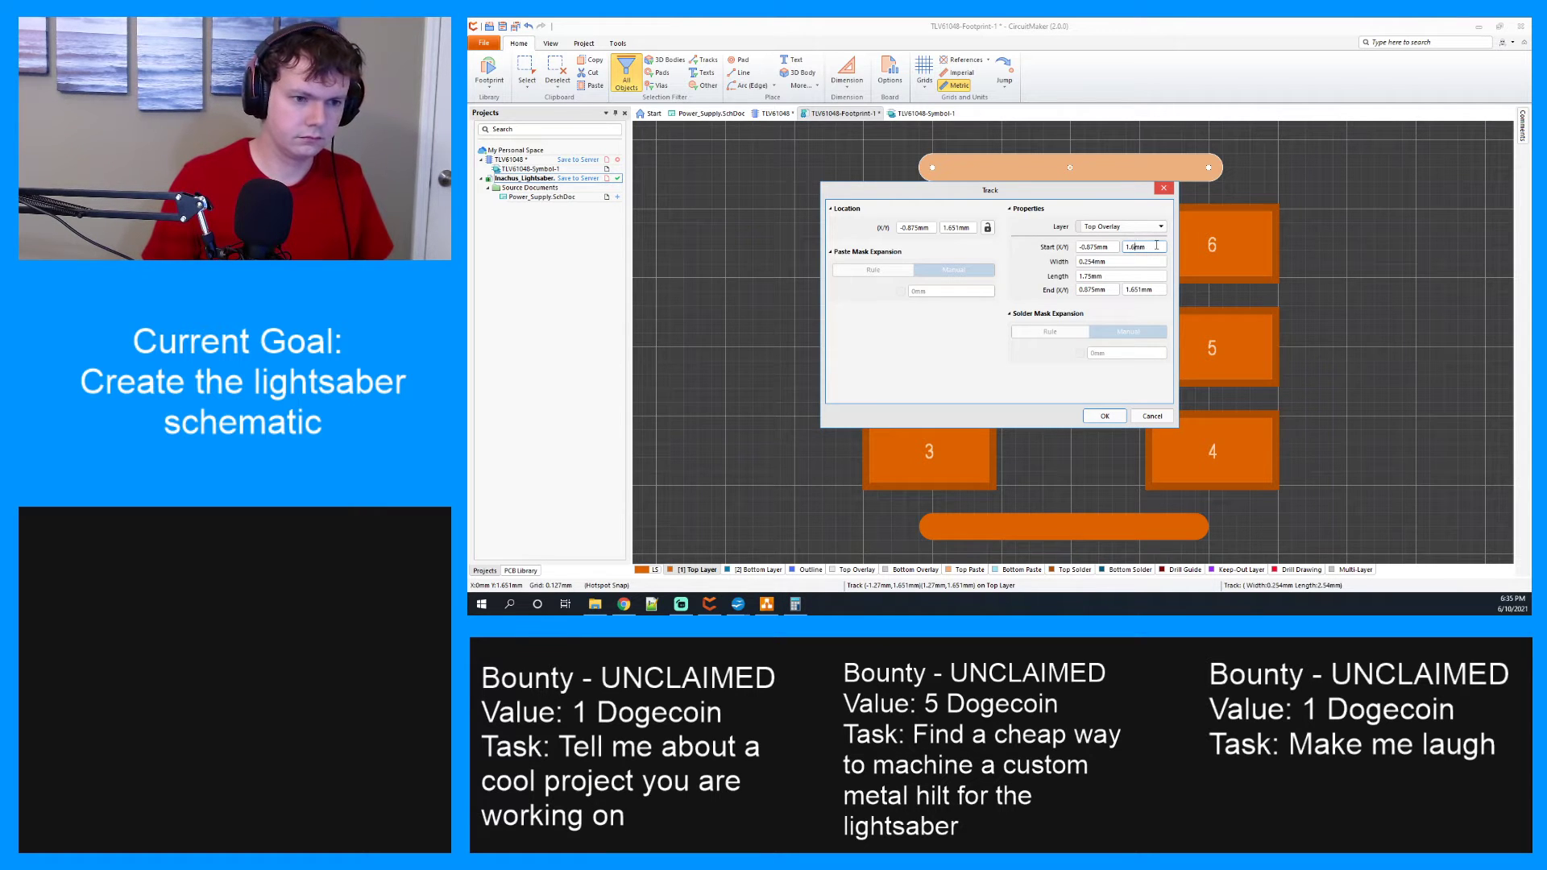
key("BackSpace")
key("BackSpace")
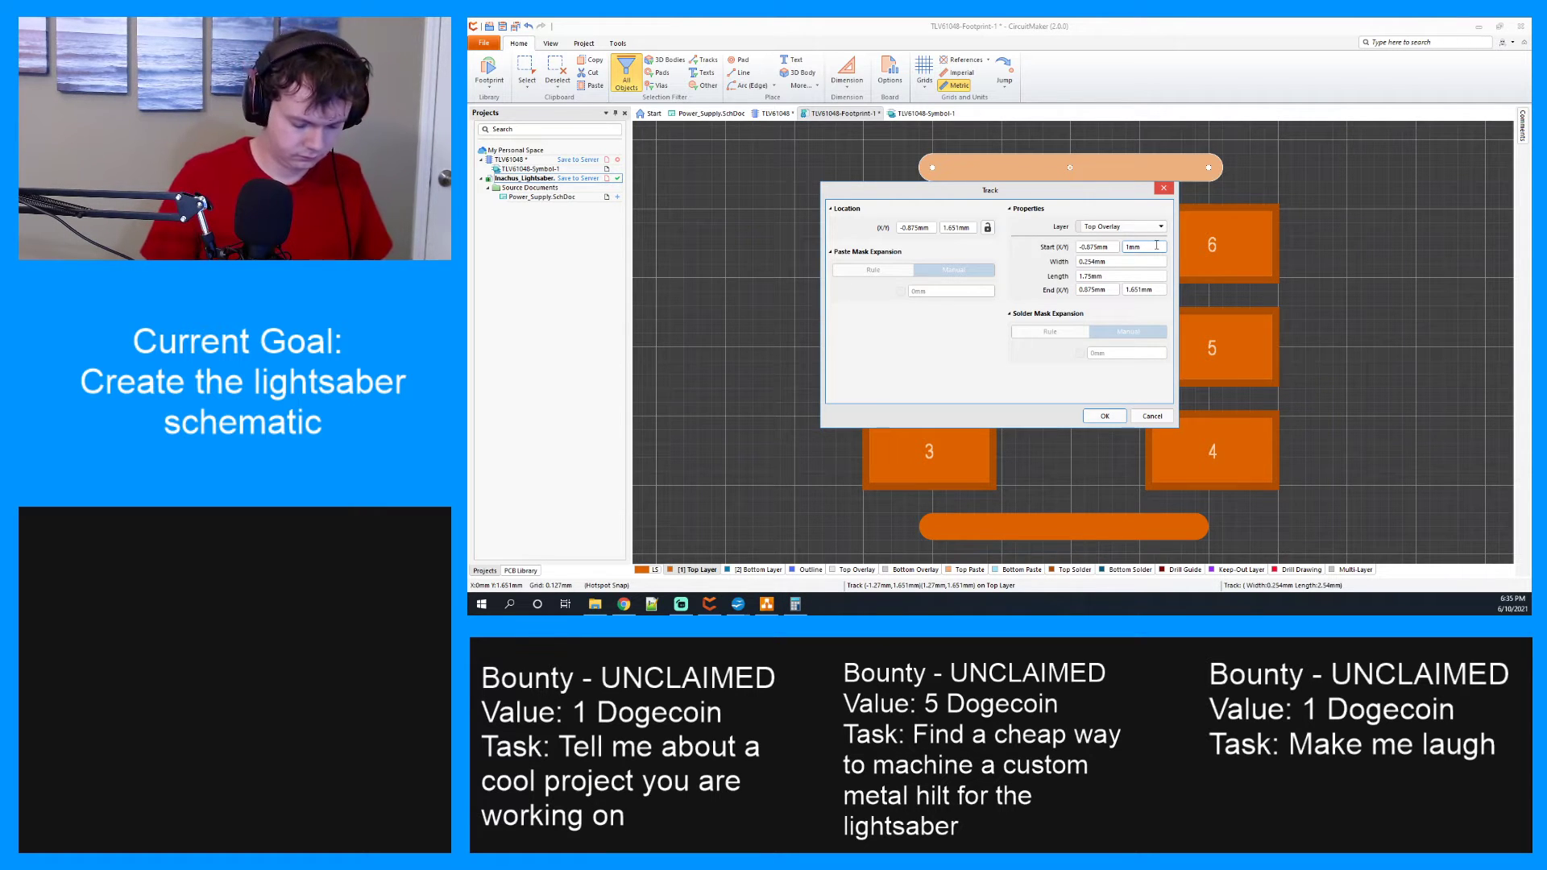
type(".525")
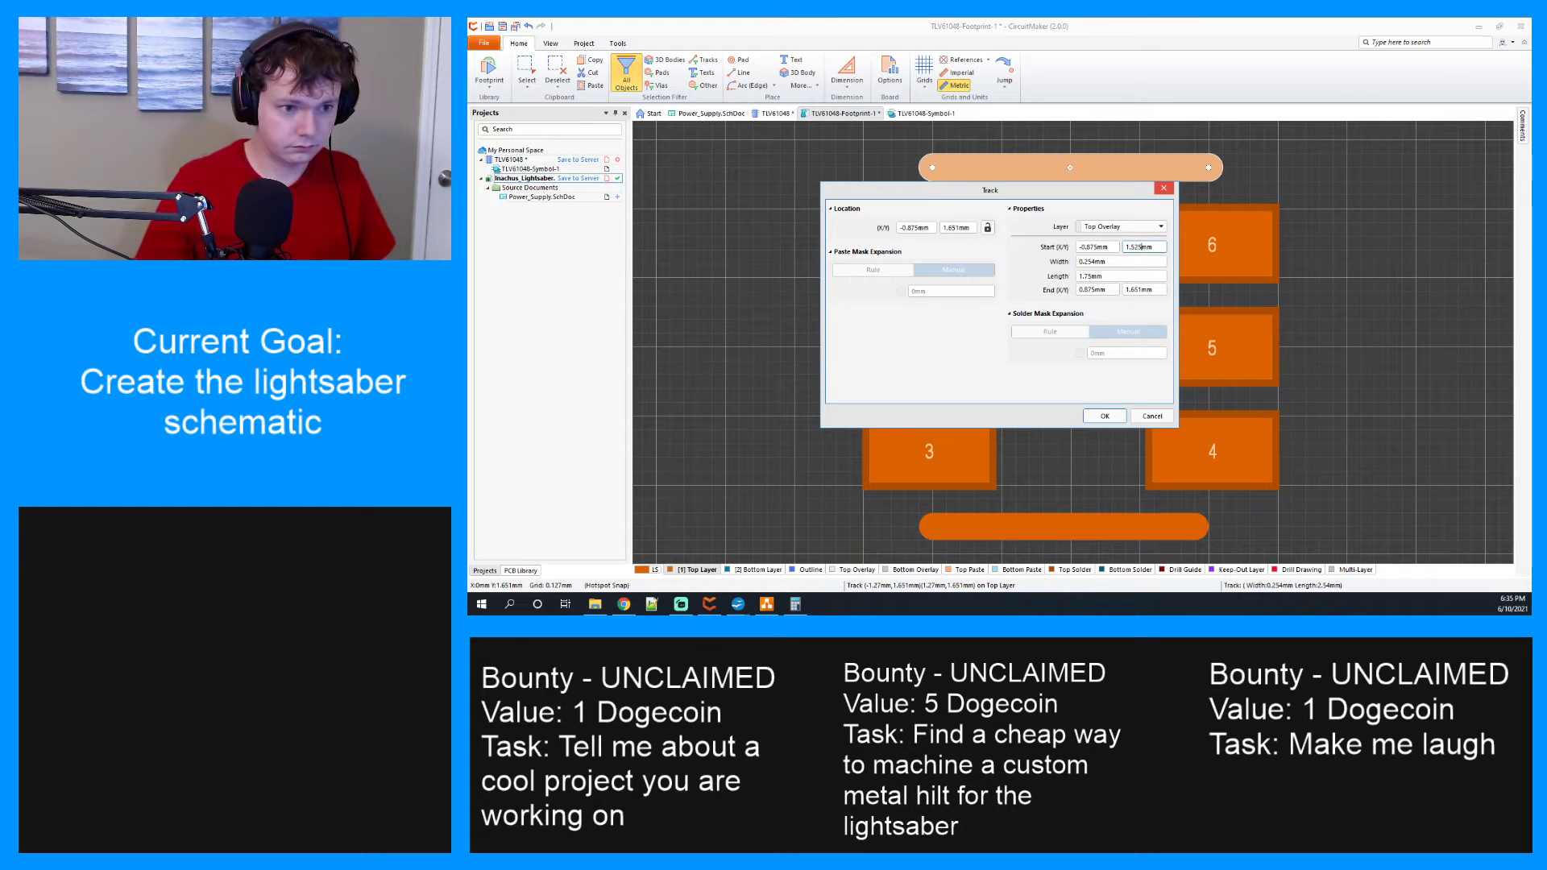
left_click(1142, 289)
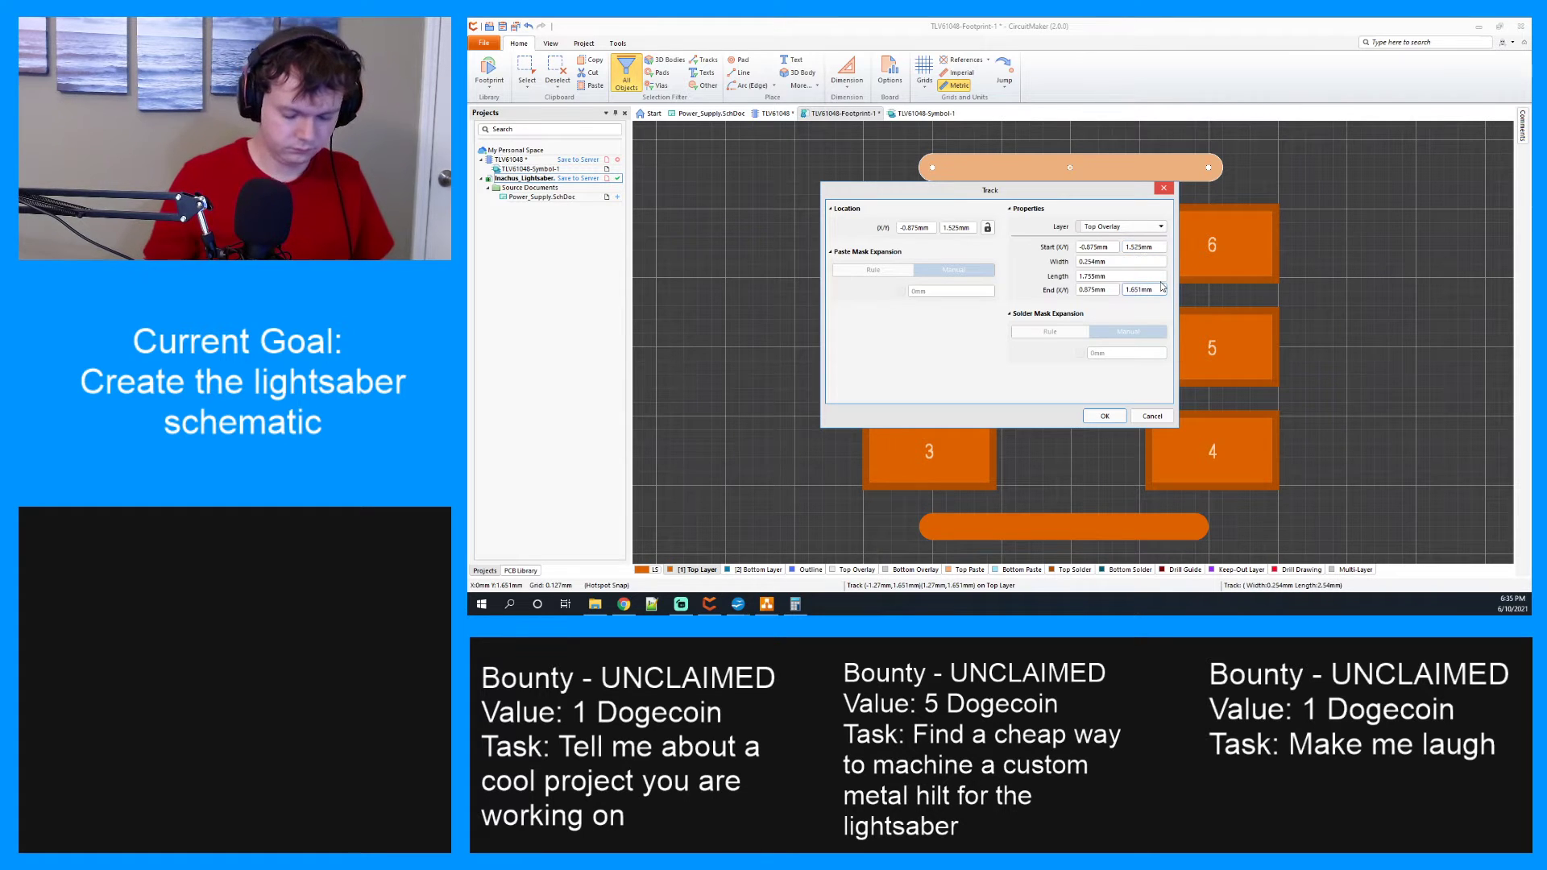
key("BackSpace")
key("BackSpace")
key("BackSpace")
key("BackSpace")
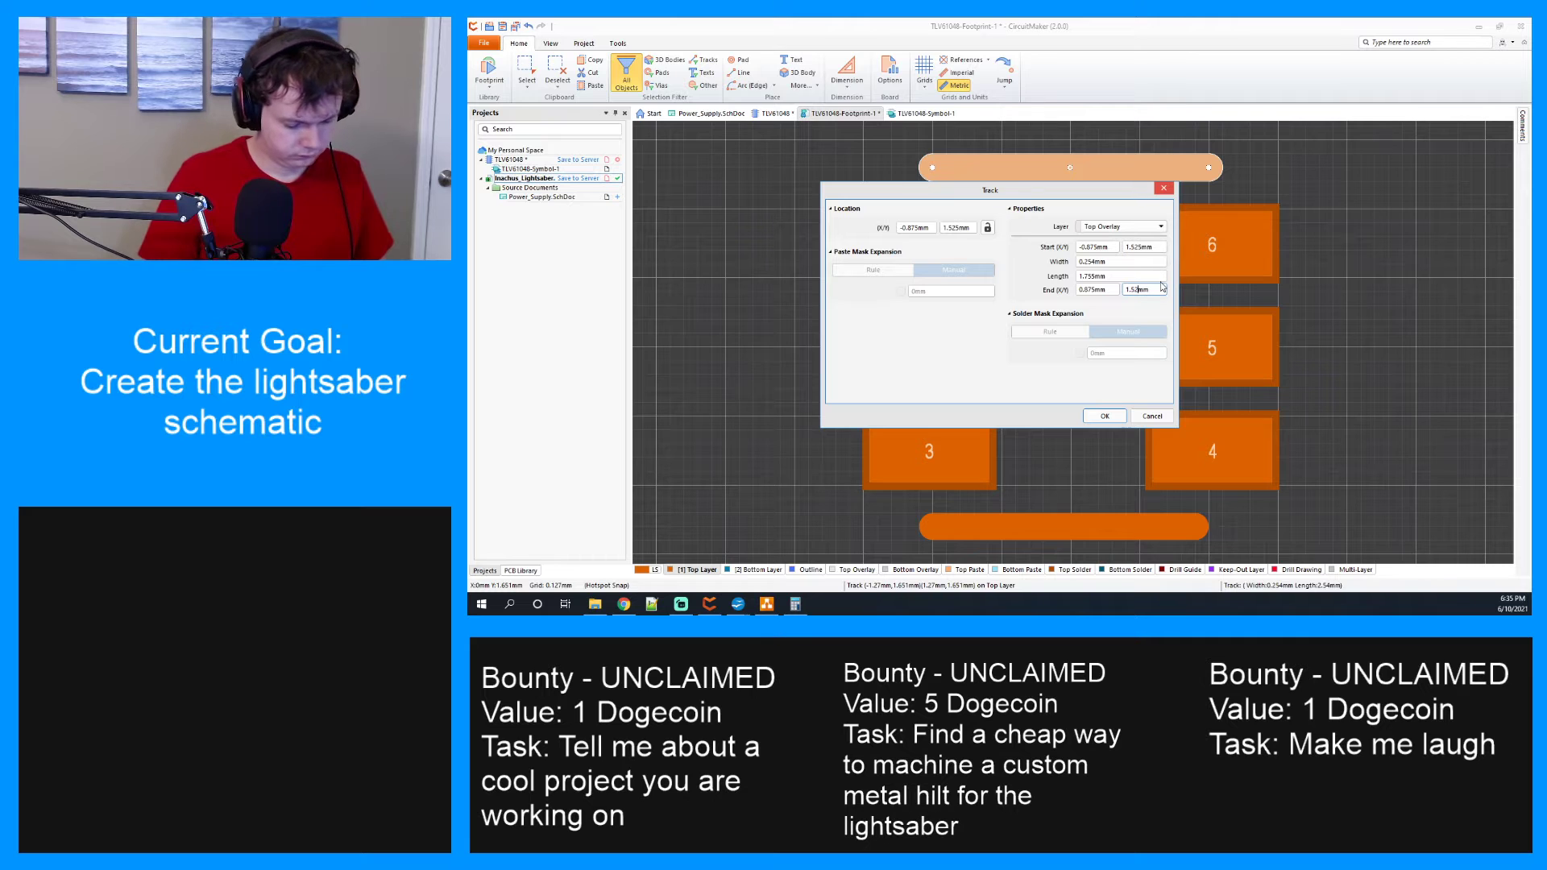
left_click(1106, 417)
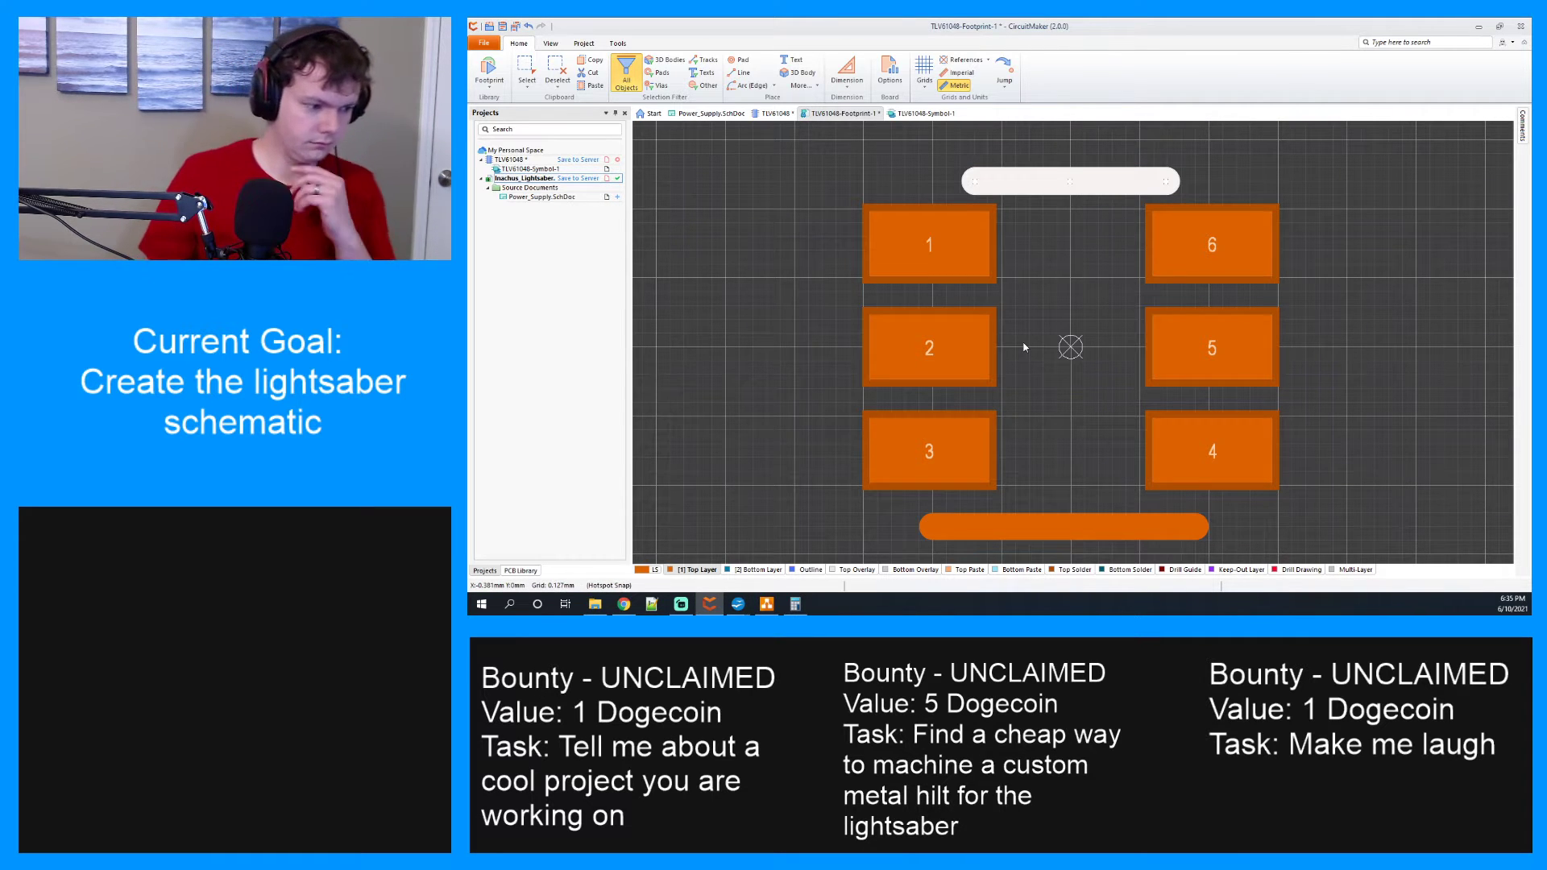
Assign the line below the pads to the Top Overlay layer in its track properties.
right_click(1089, 531)
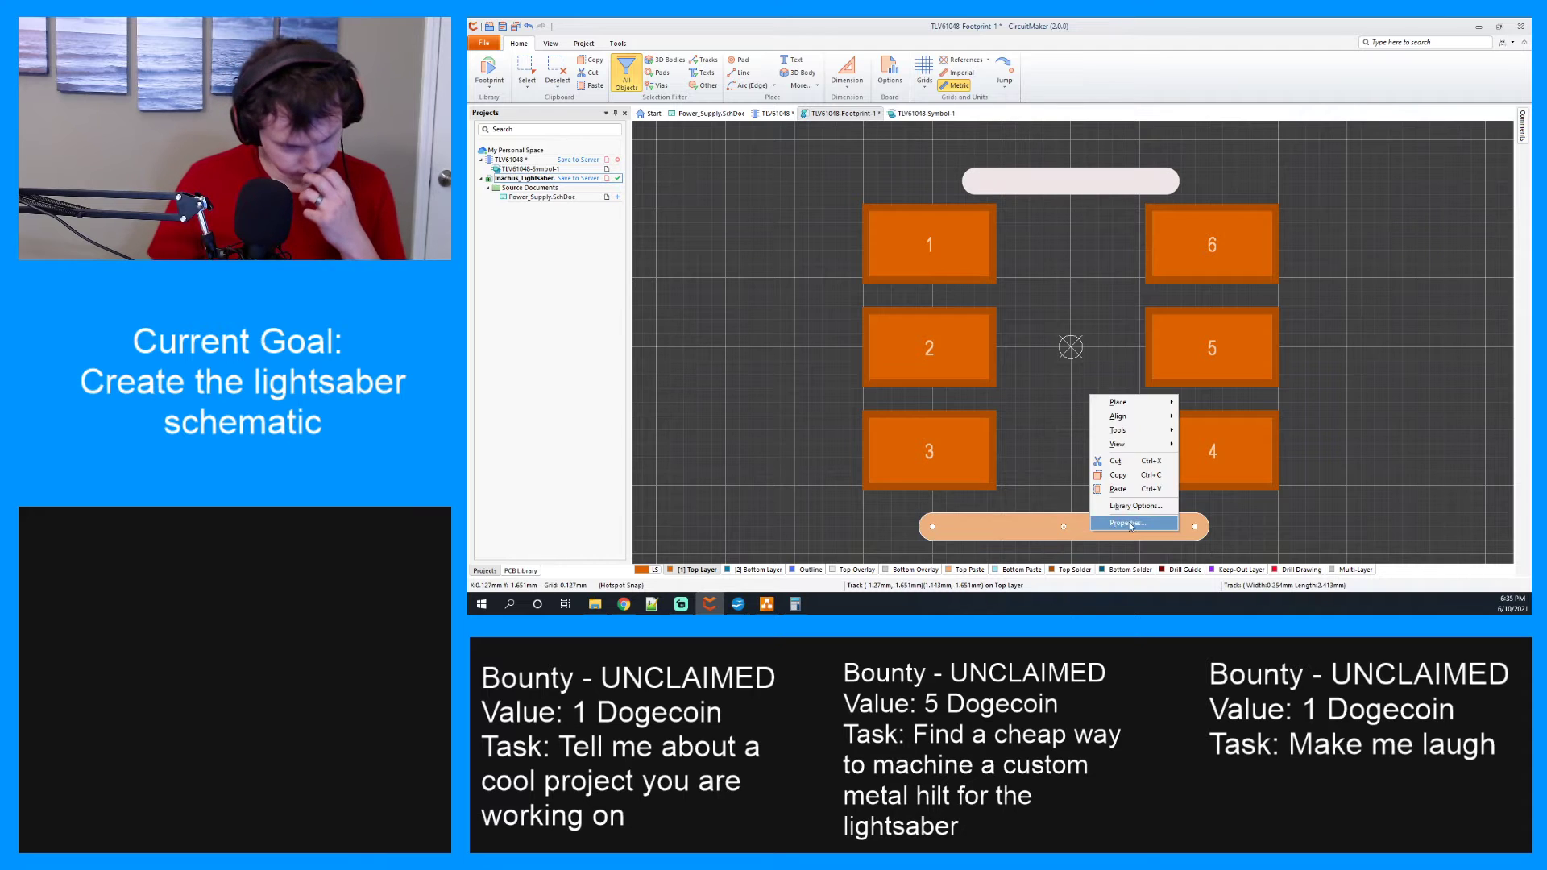
left_click(1154, 522)
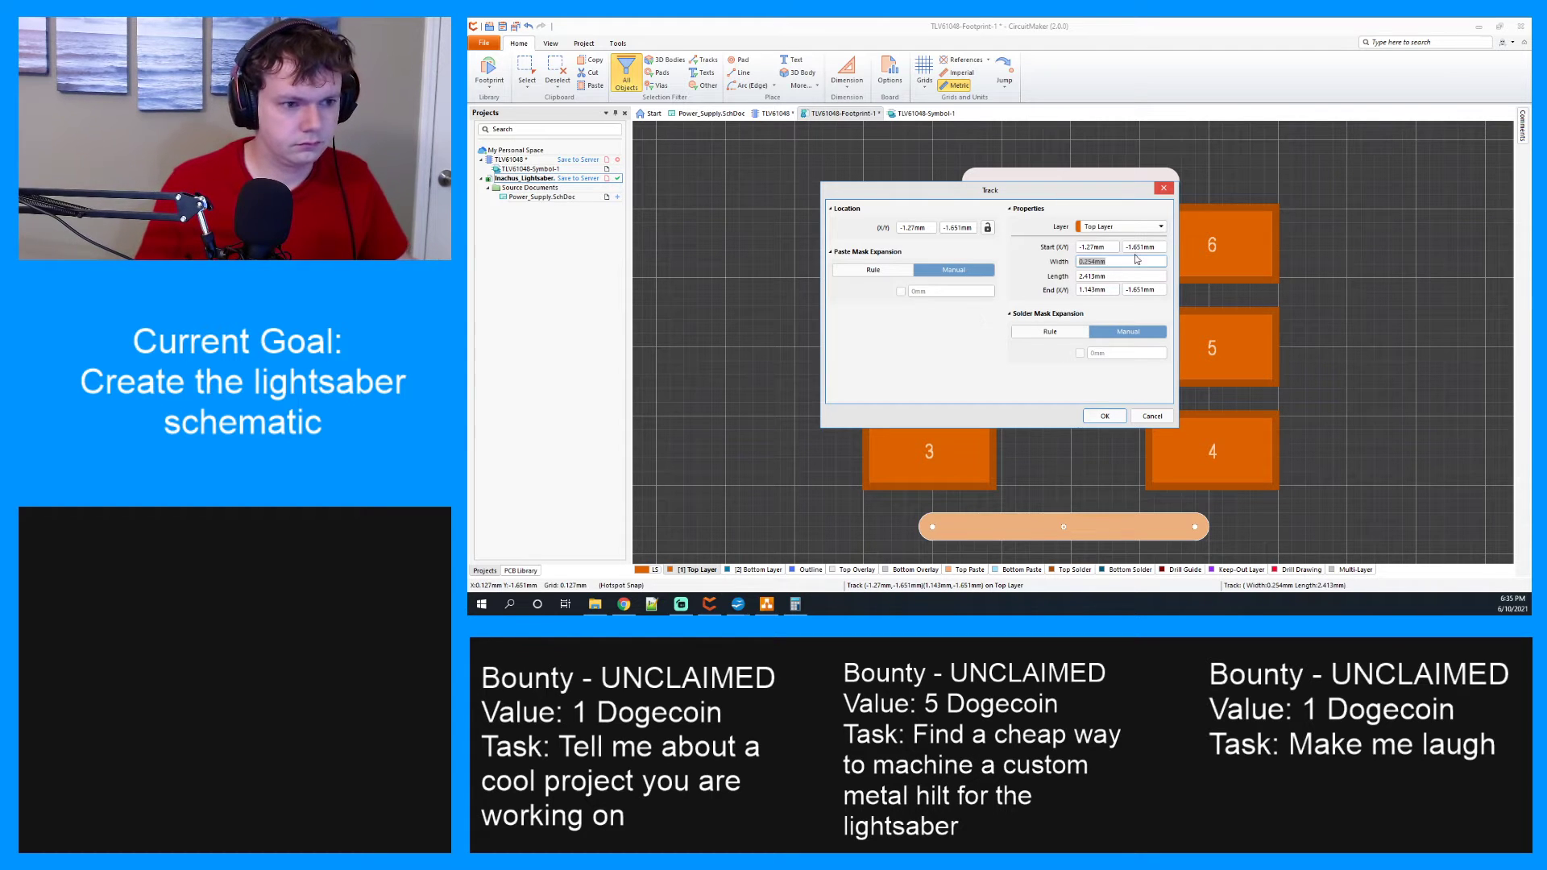
left_click(1153, 228)
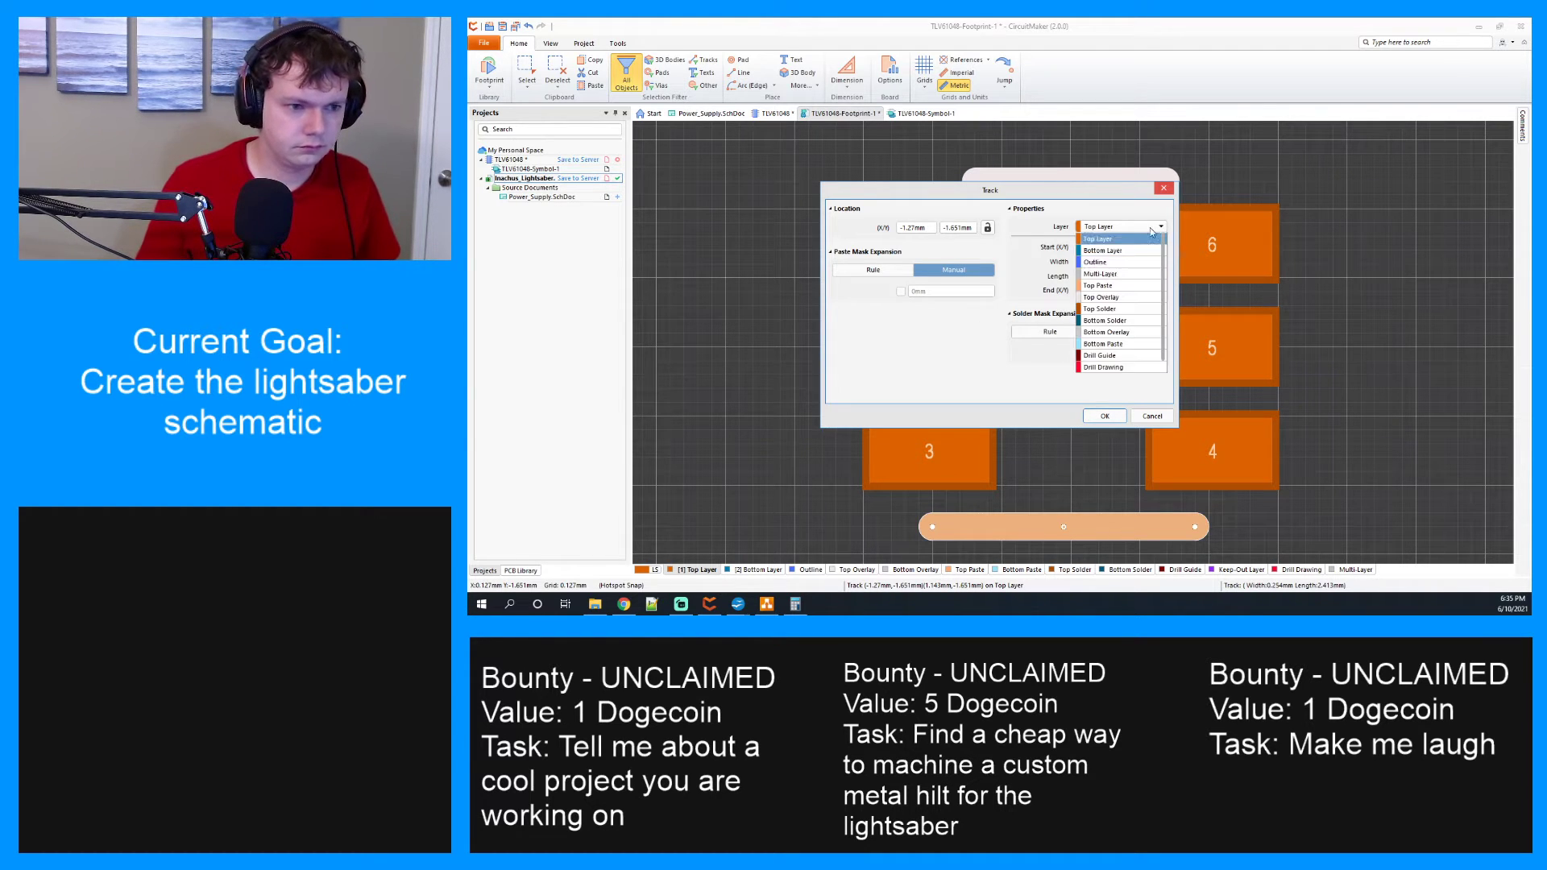
left_click(1118, 299)
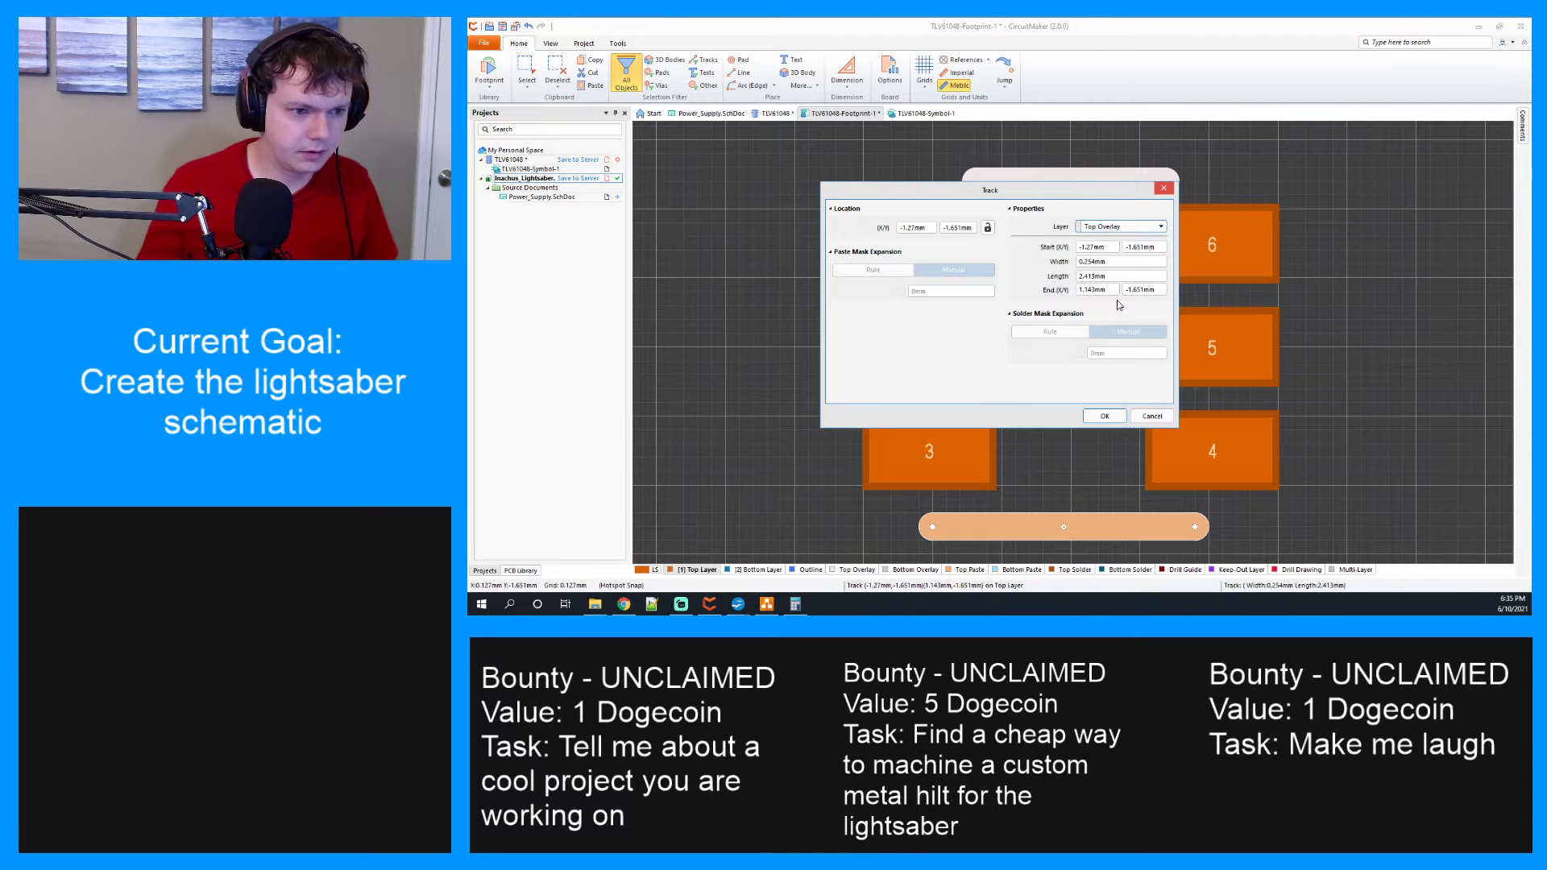
Set the lower line's start and end Y to -1.525 mm in its track properties.
left_click(1142, 247)
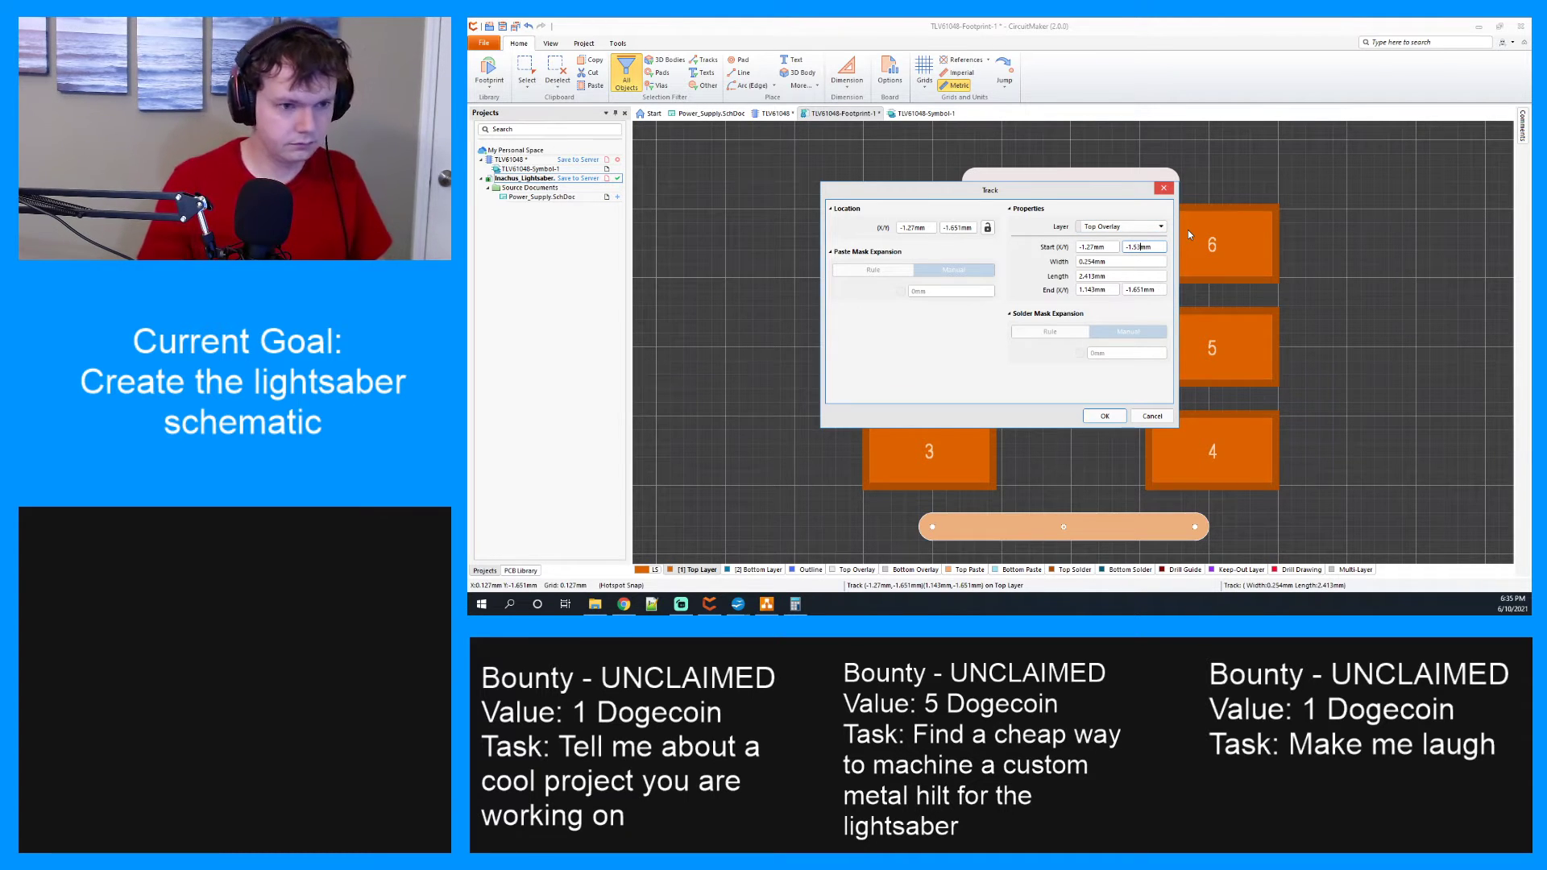
left_click(1147, 288)
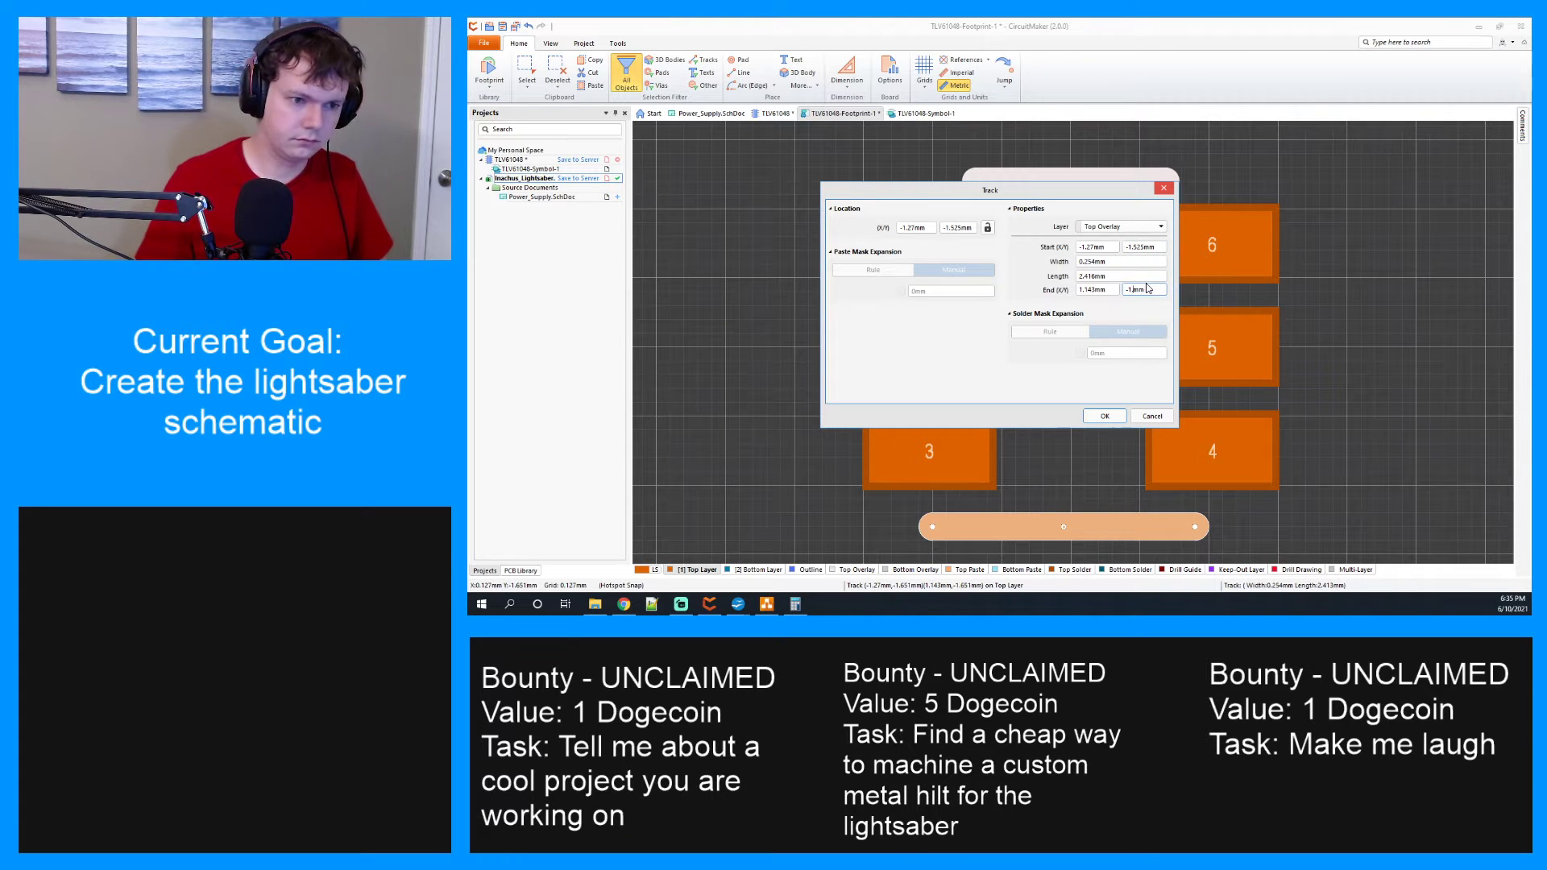
type("525")
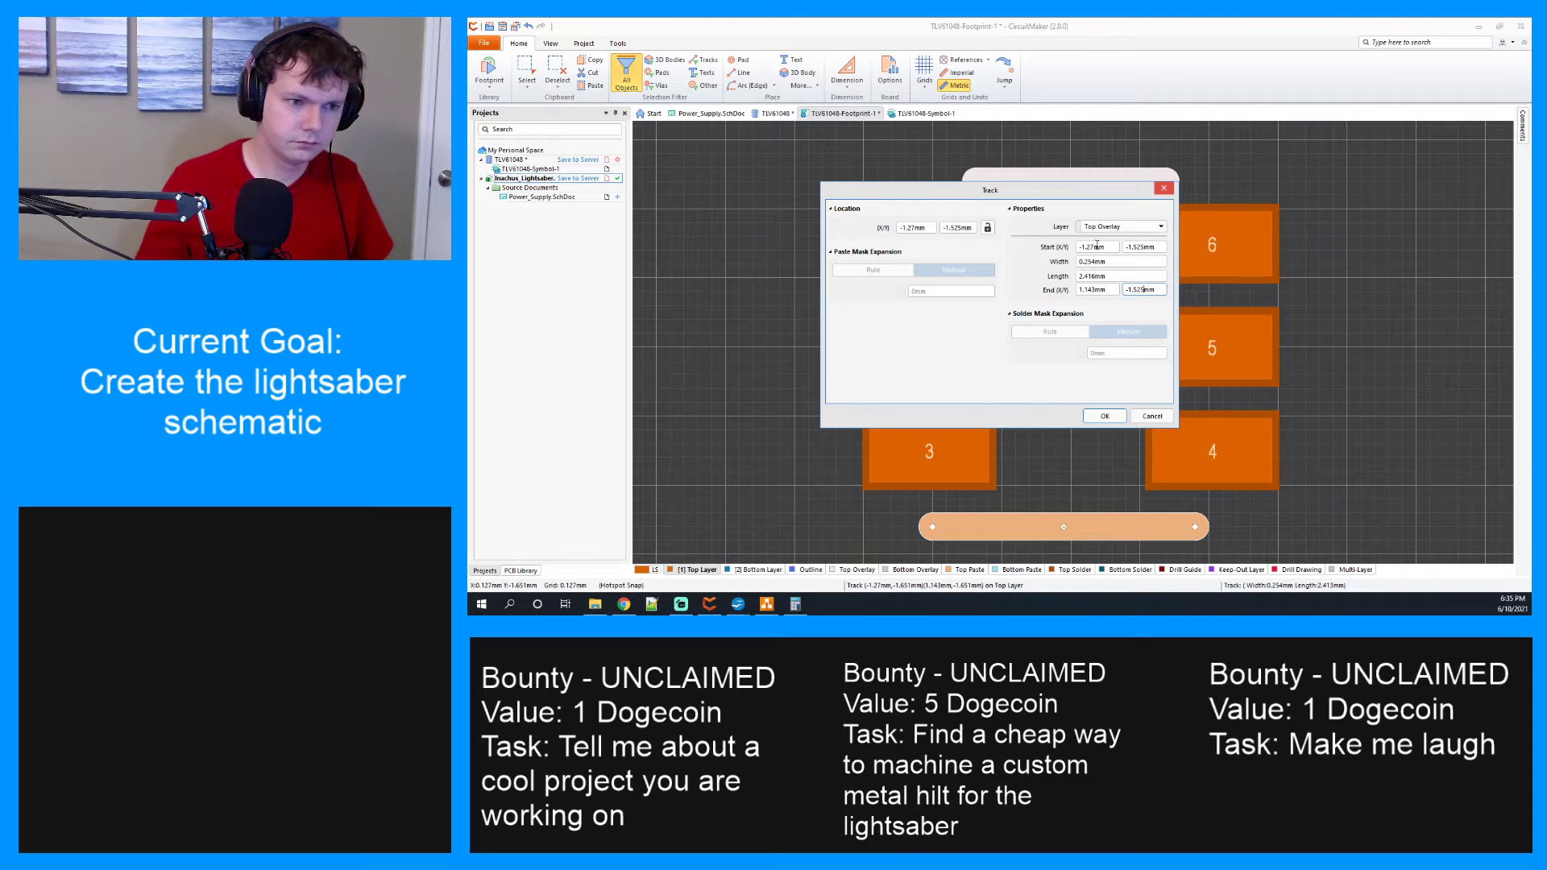
Set the lower line's start X to -0.875 mm and end X to 0.875 mm, apply the properties, and deselect it.
left_click(1096, 246)
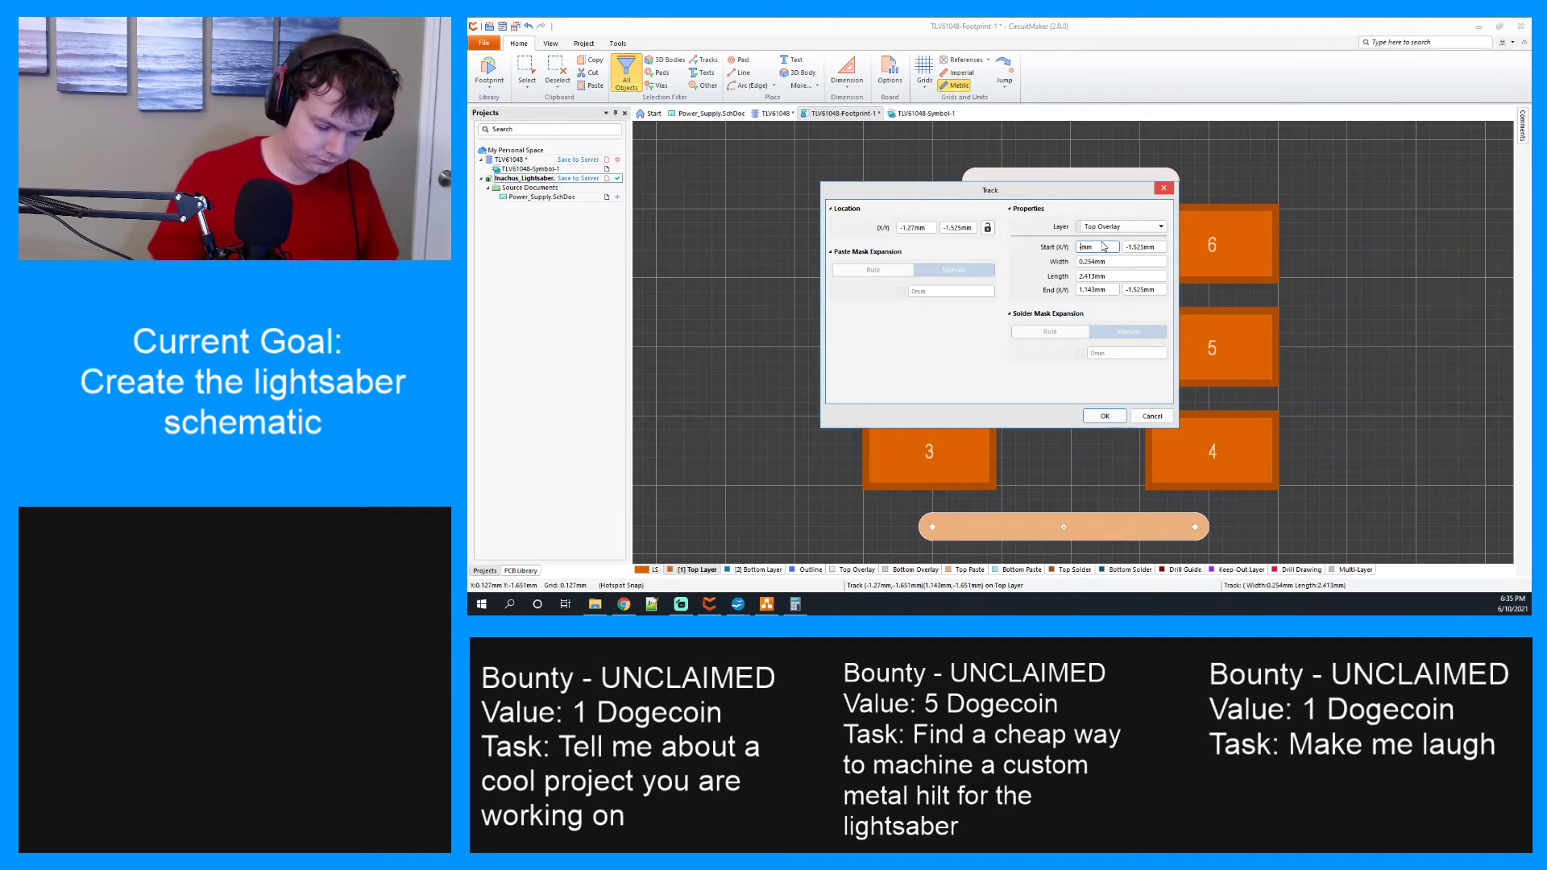
type("-1")
type(".875")
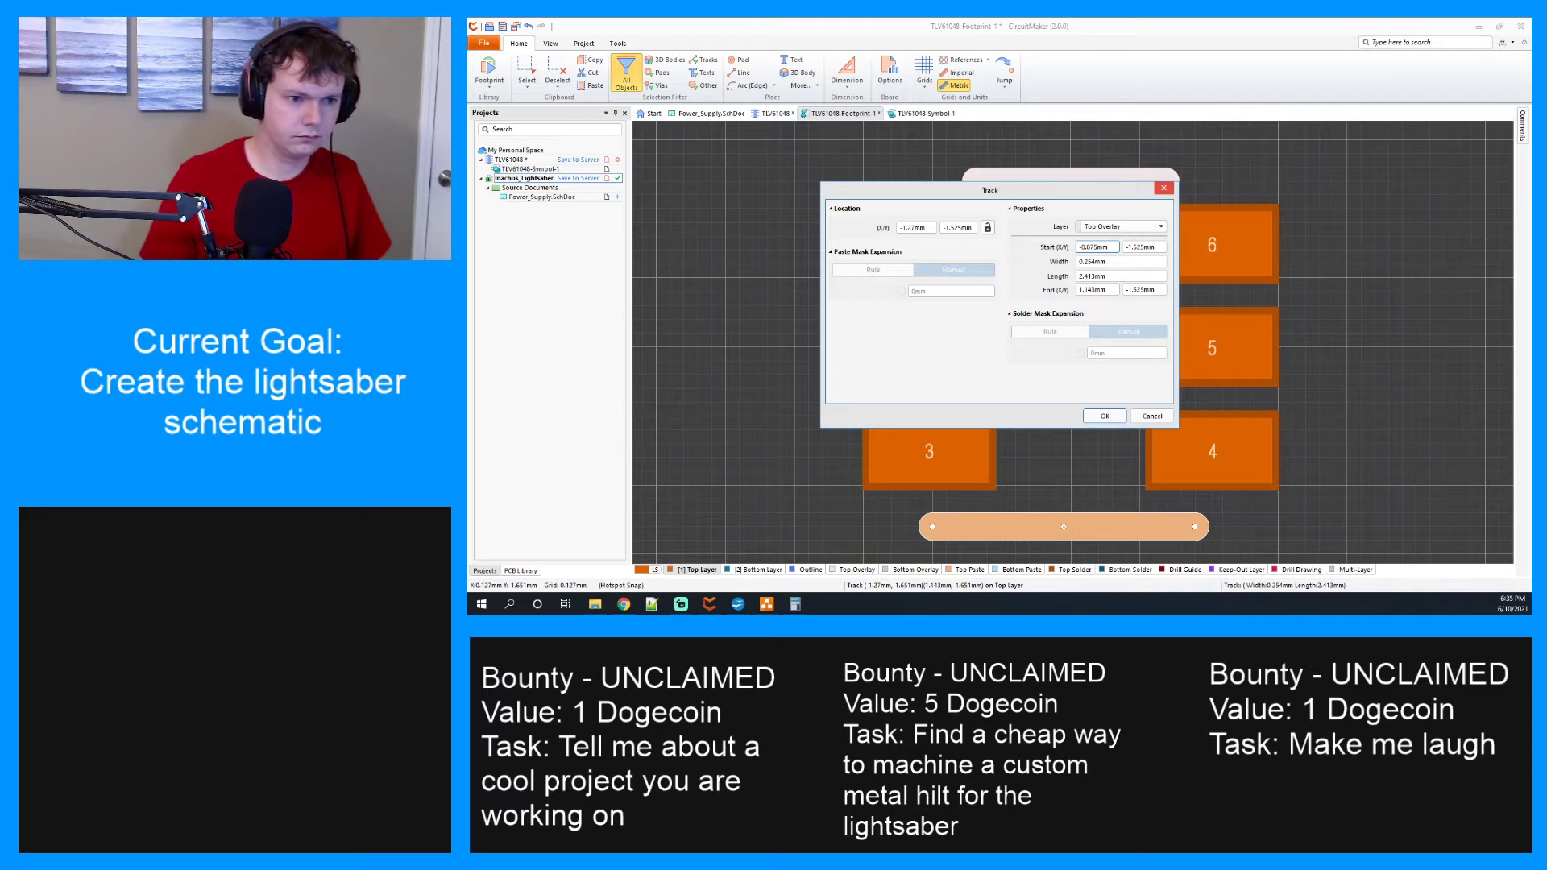
left_click(1100, 288)
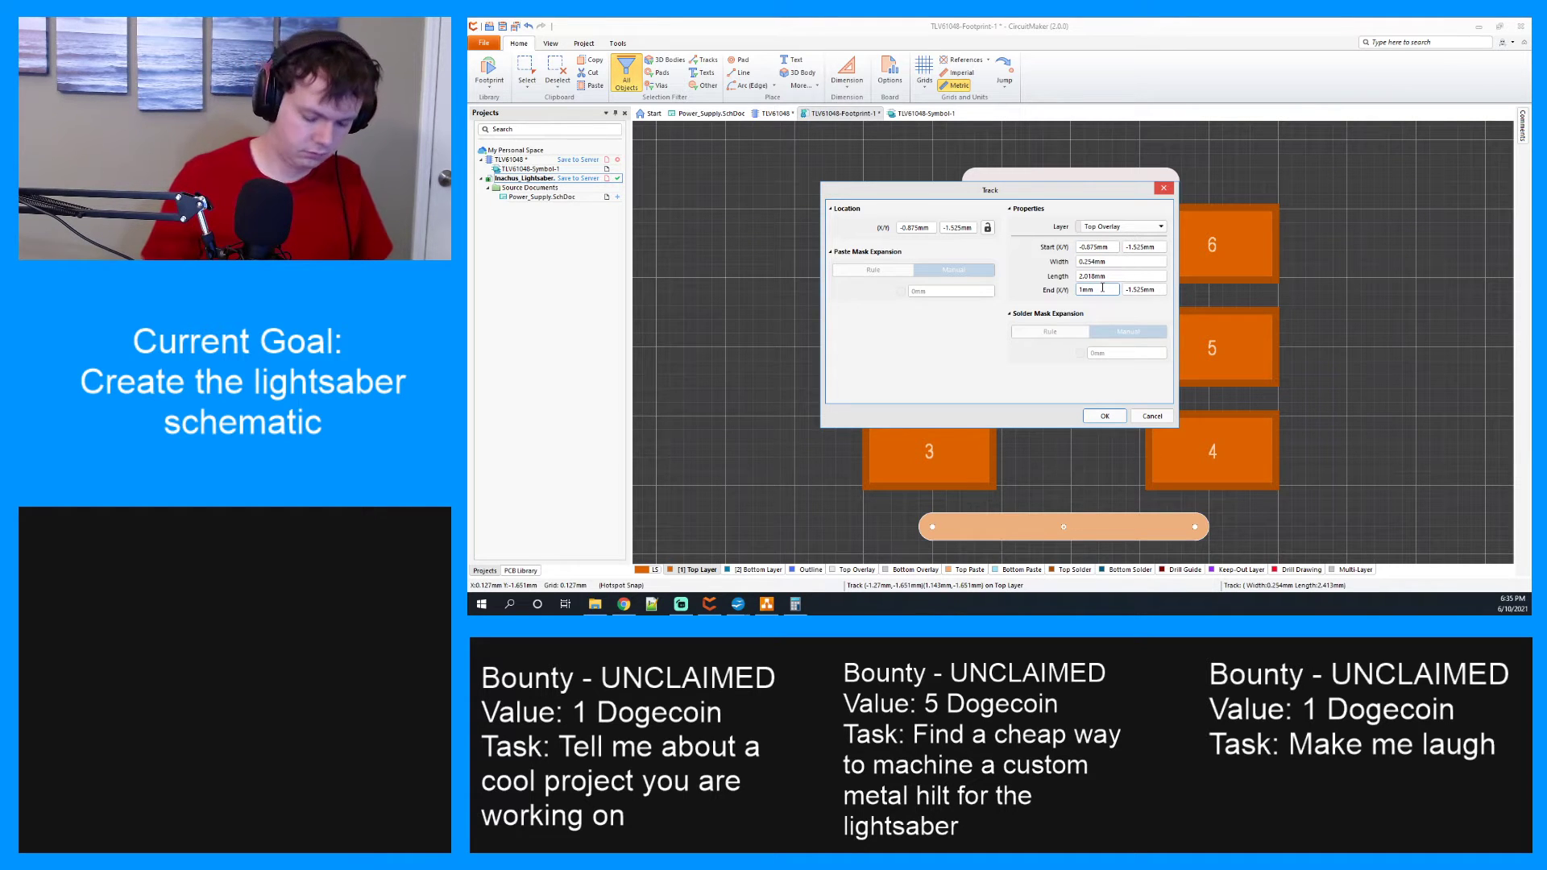
type("0.87")
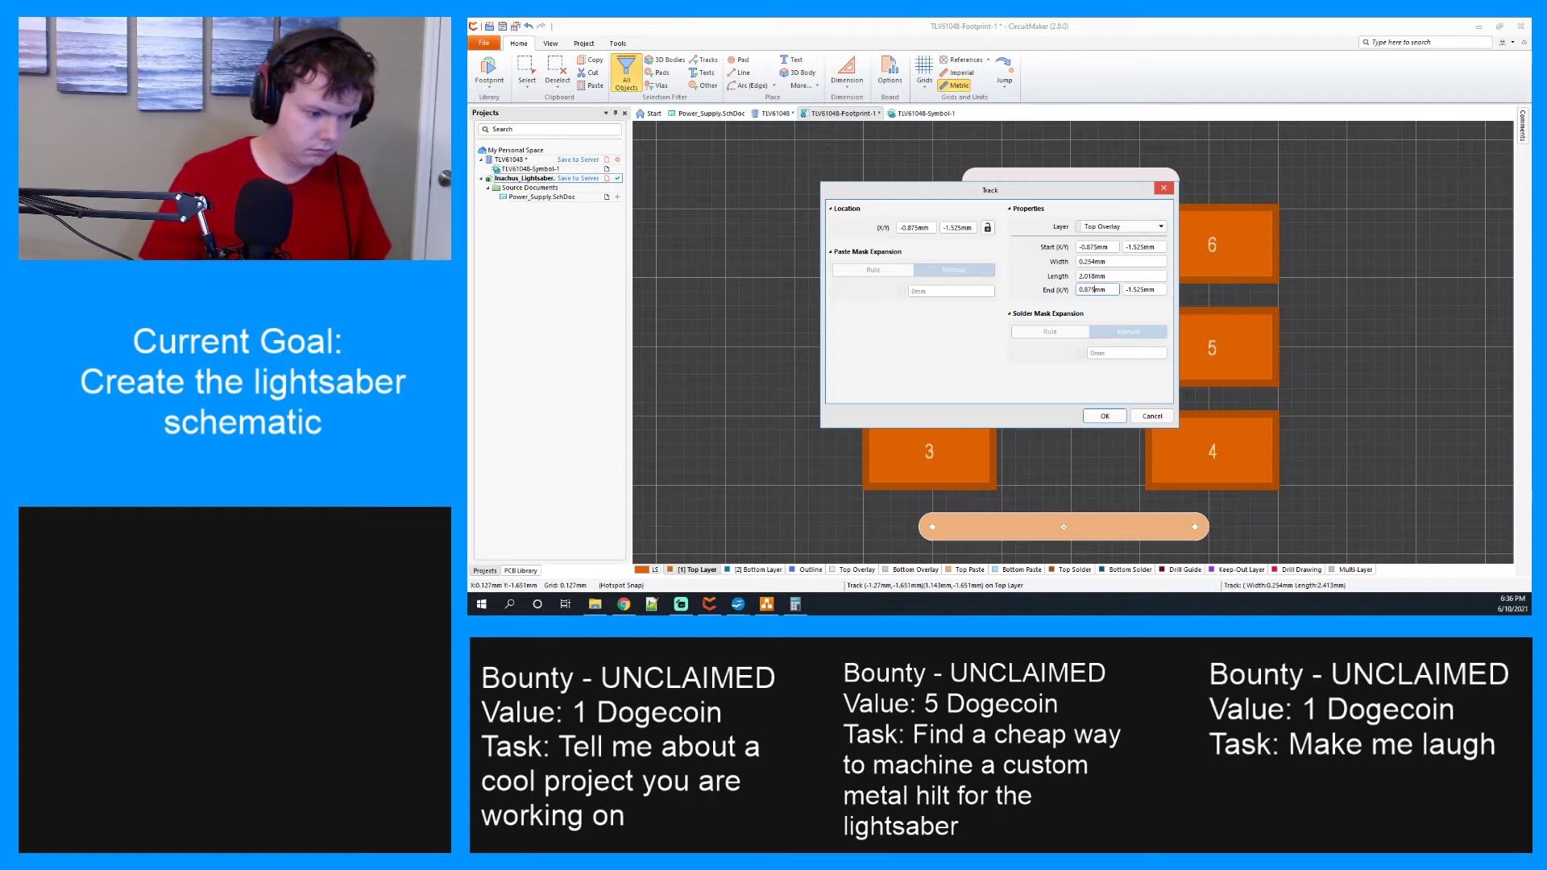
type("5")
left_click(1106, 416)
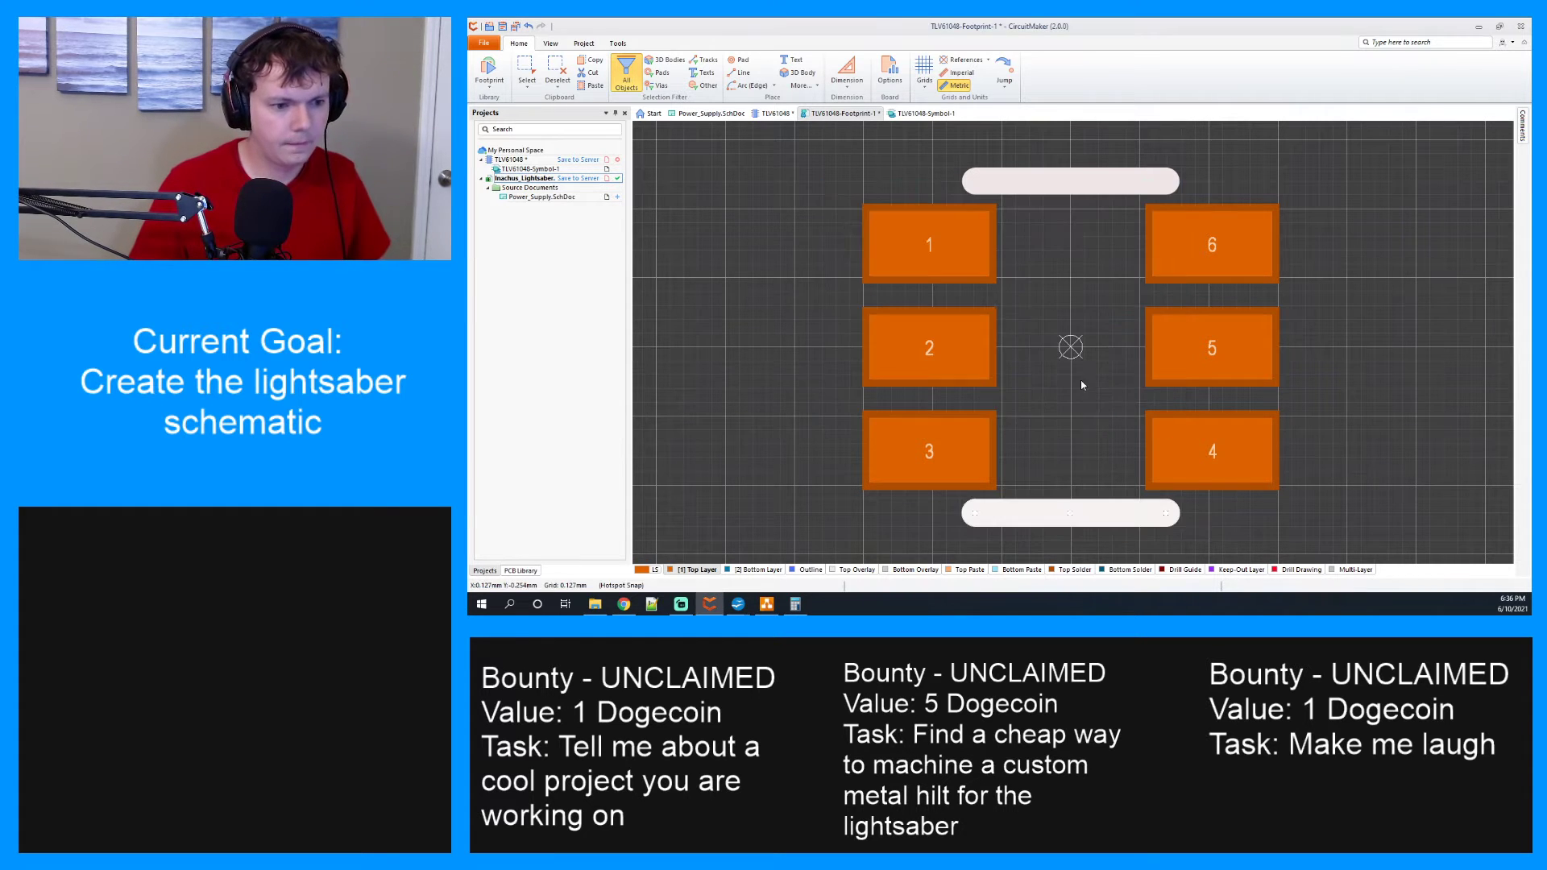
left_click(1225, 403)
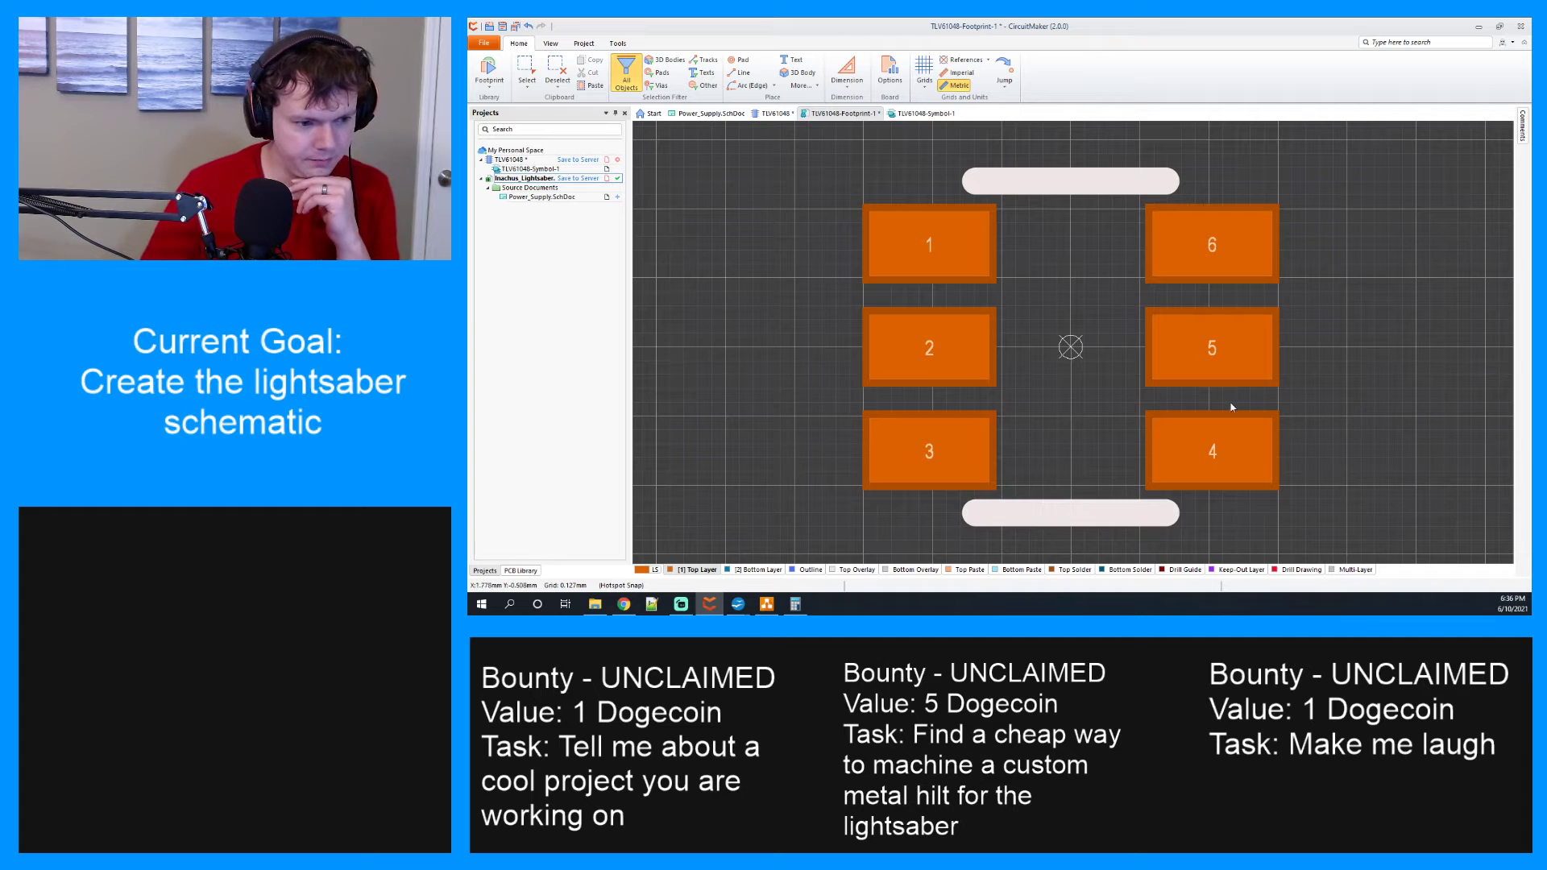
Draw a vertical line about 3.05 mm long from the upper to the lower outline line at X about -0.38 mm.
scroll(1015, 303, "up", 3)
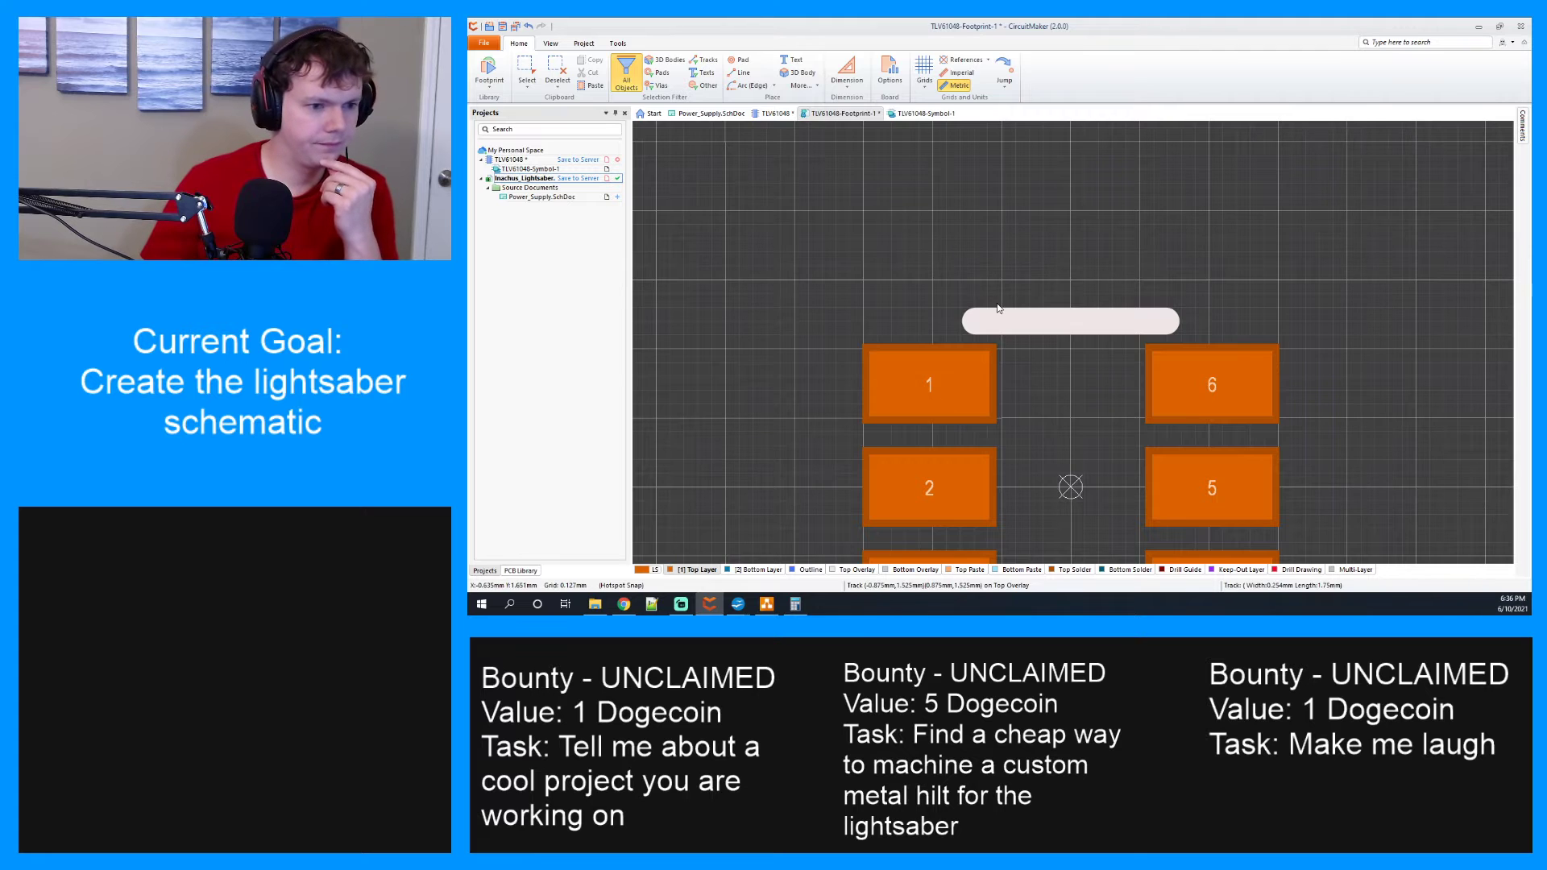
scroll(1035, 318, "down", 3)
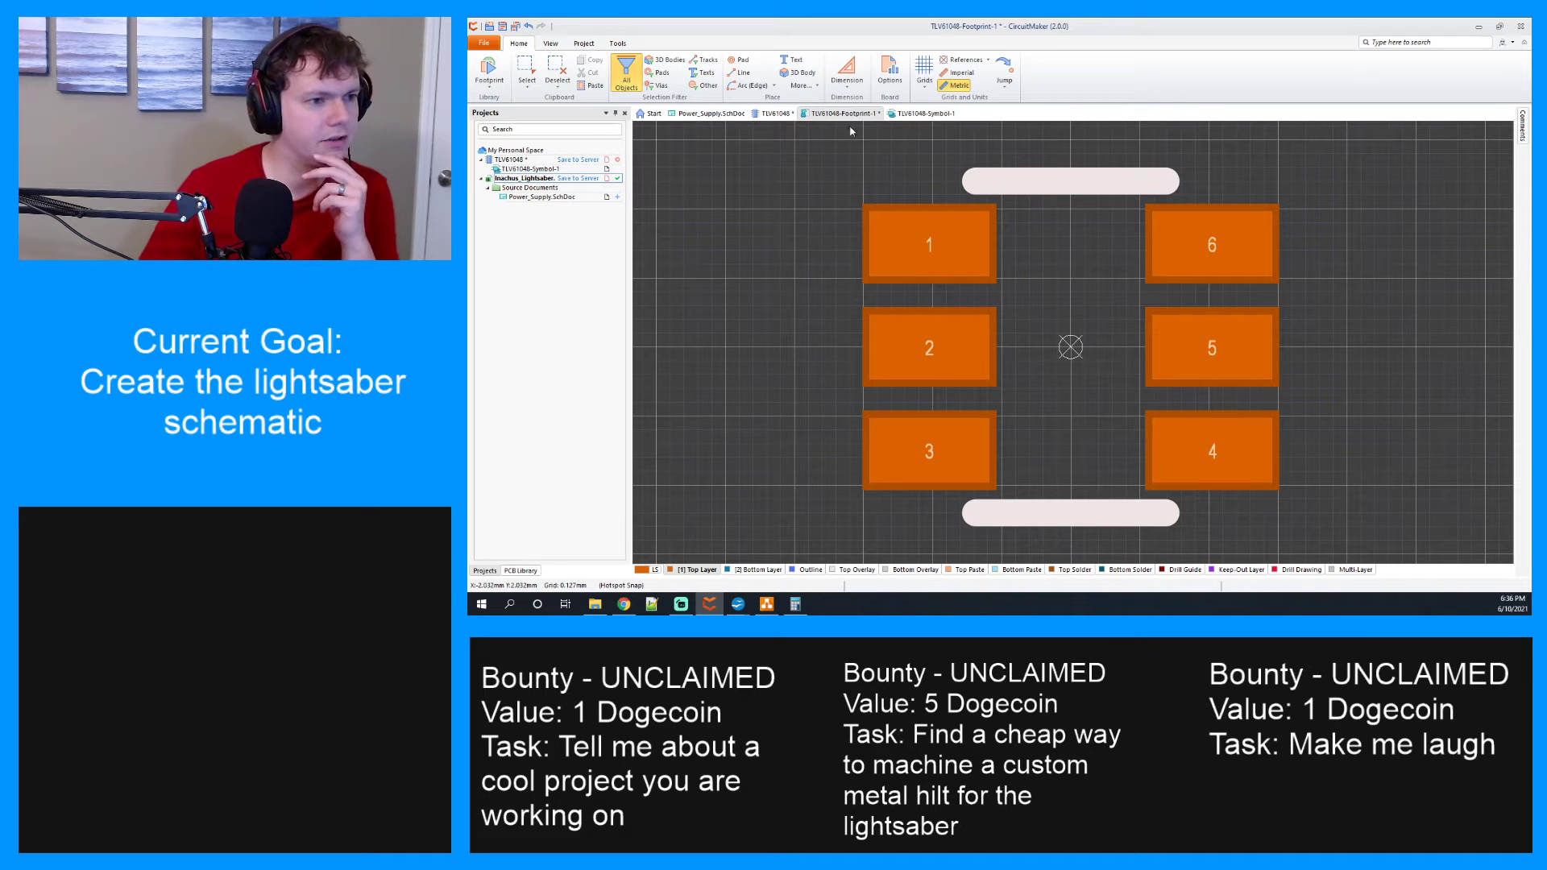
left_click(743, 74)
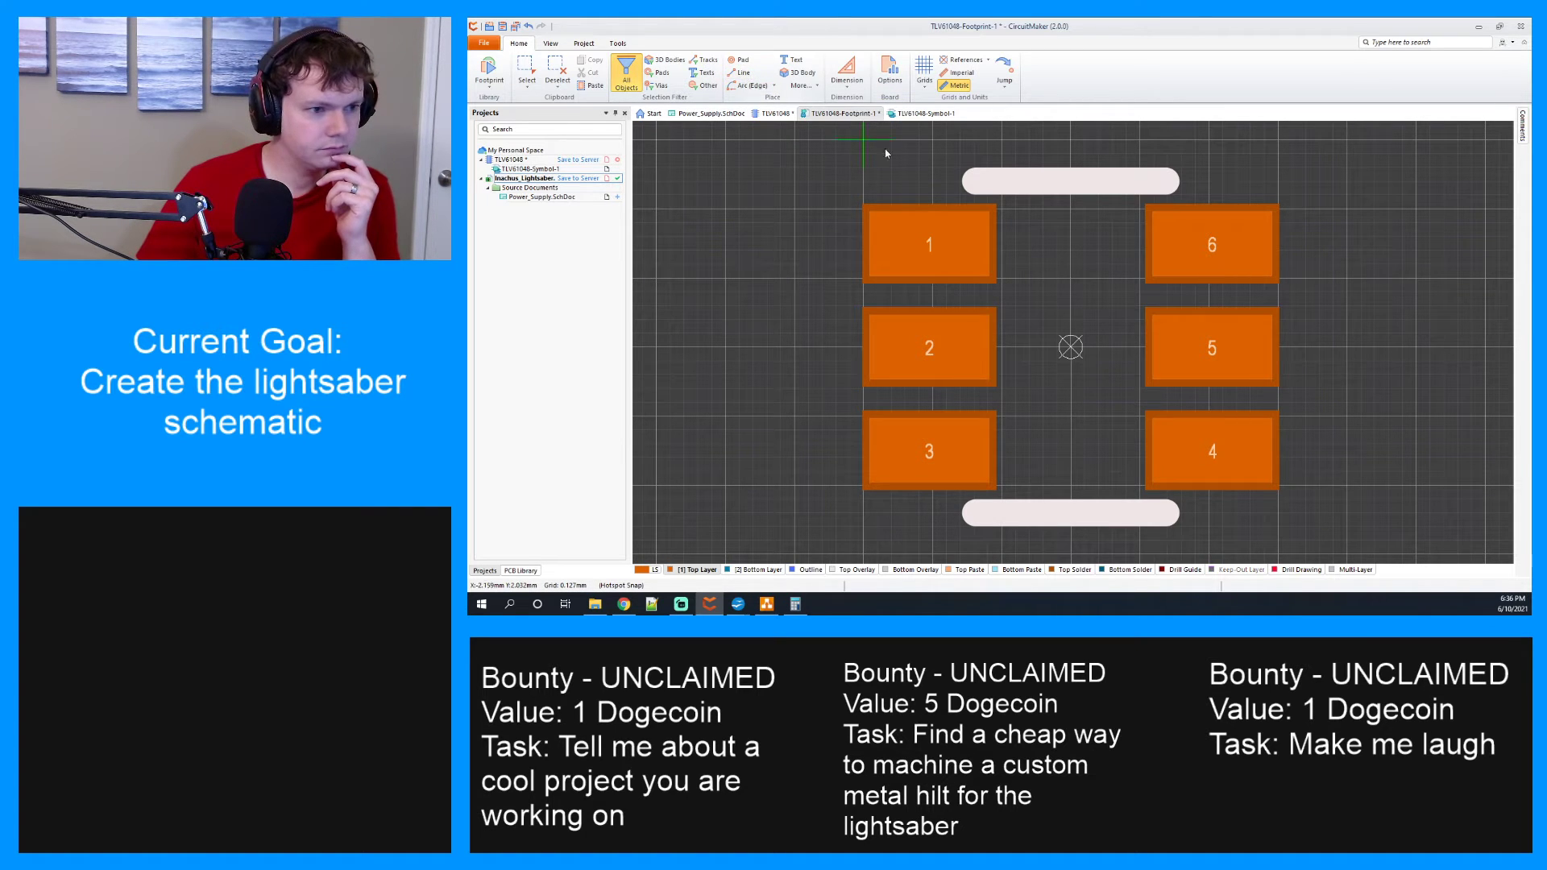
left_click(1029, 182)
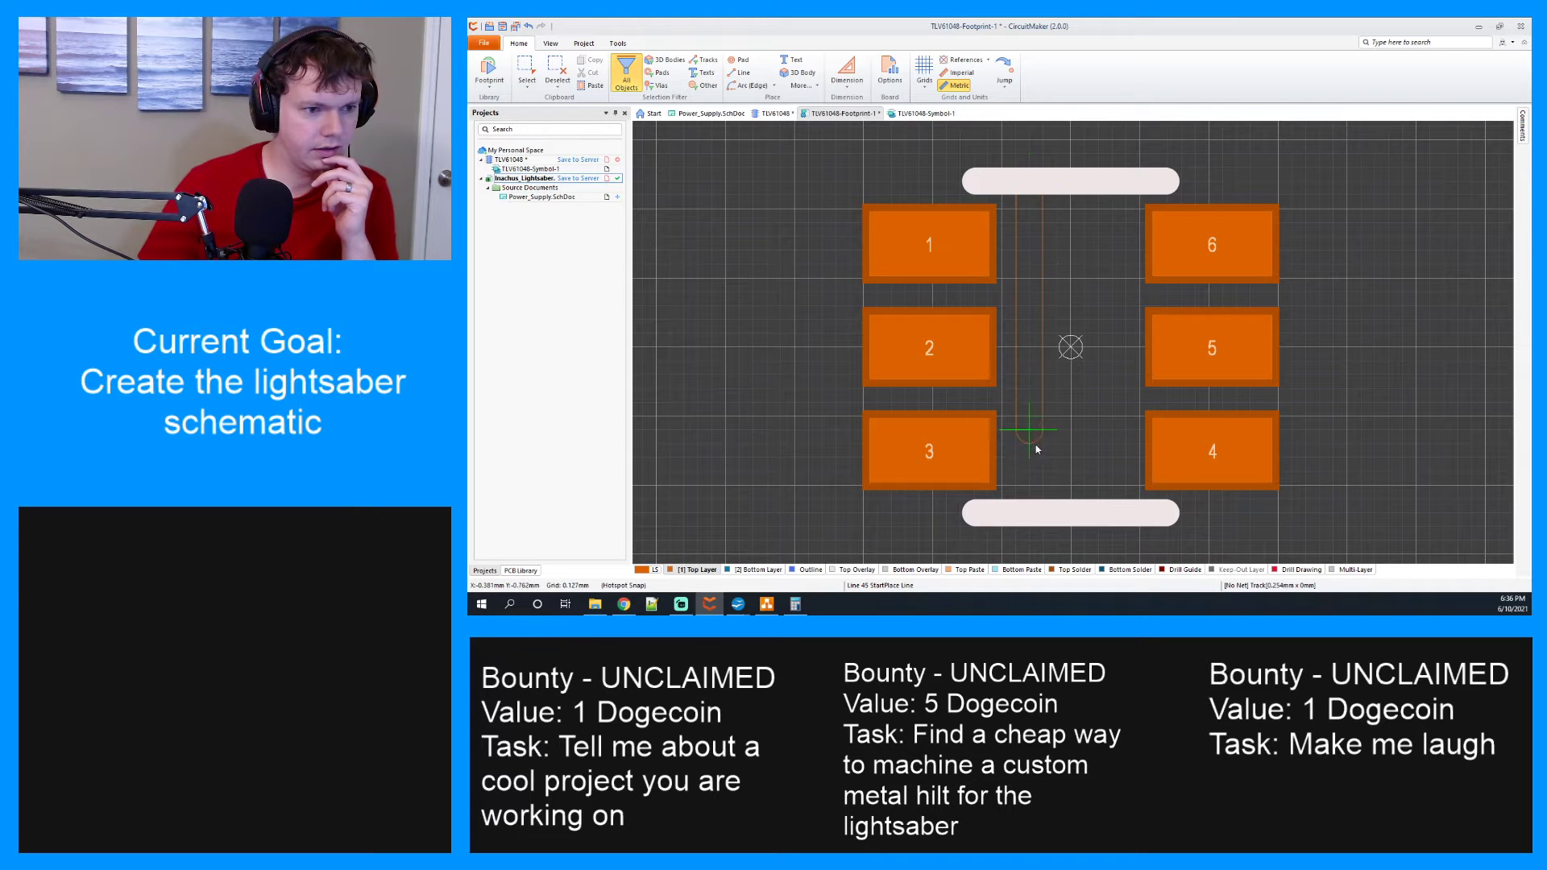
left_click(1034, 517)
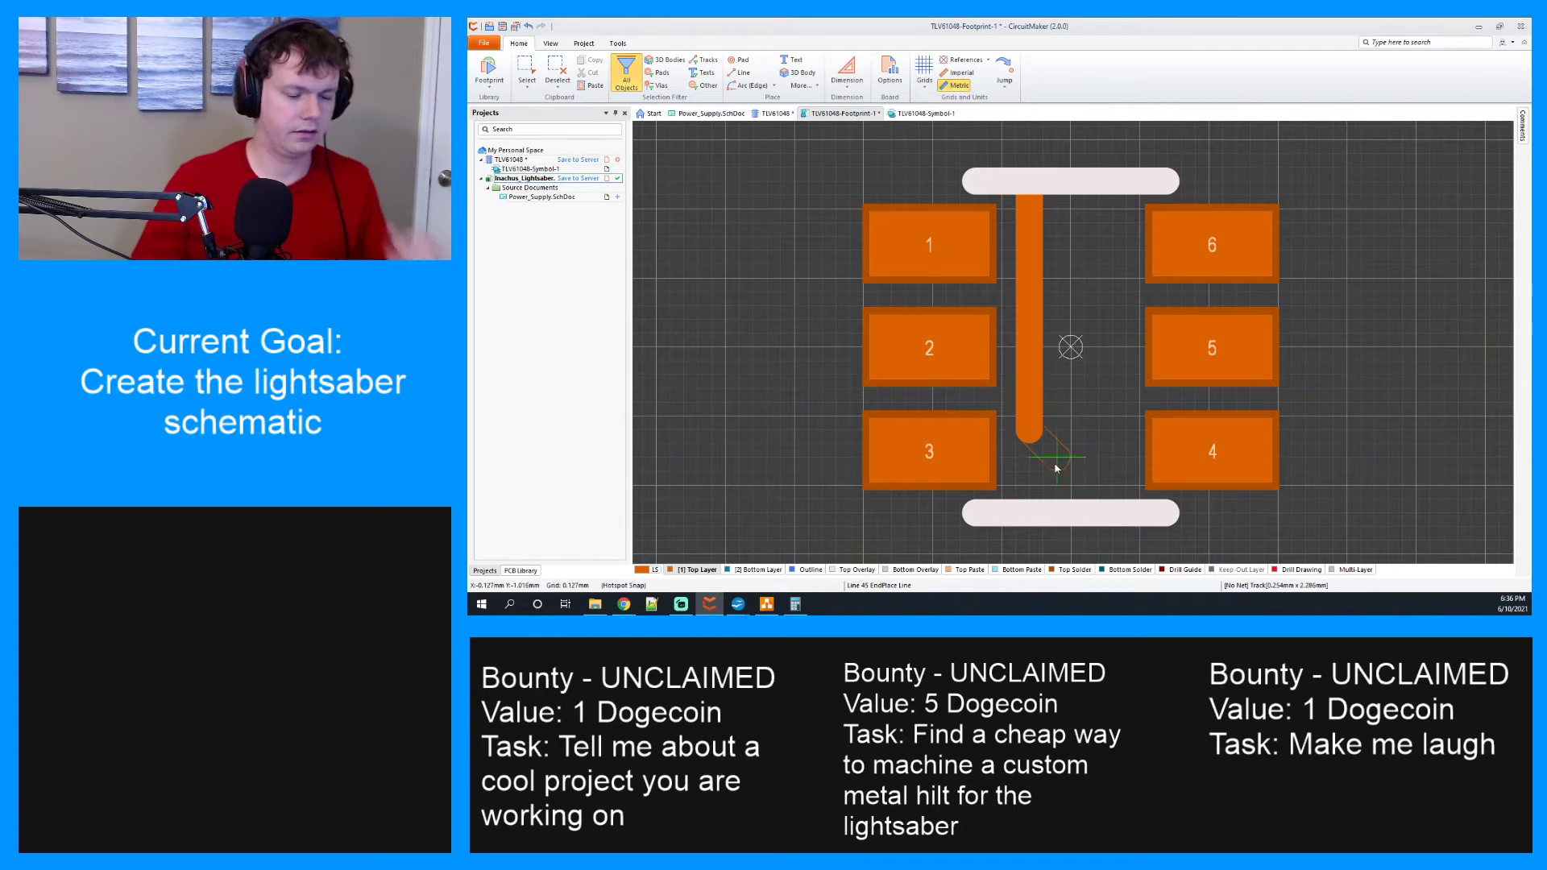
left_click(1032, 516)
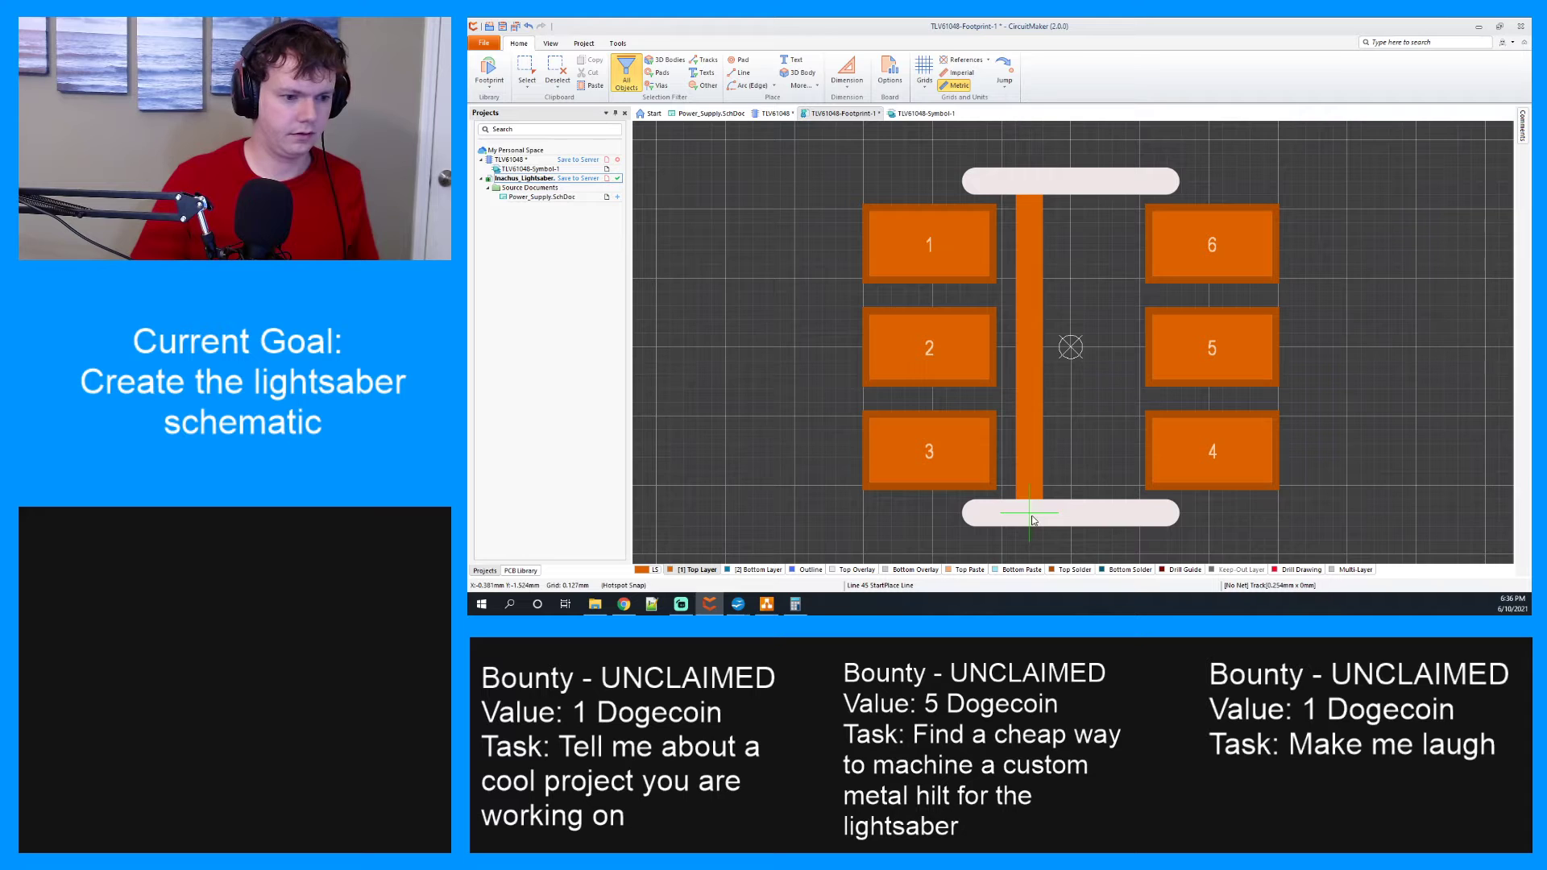
right_click(1083, 426)
right_click(1050, 390)
Assign the vertical line to the Top Overlay layer in its track properties.
left_click(1035, 383)
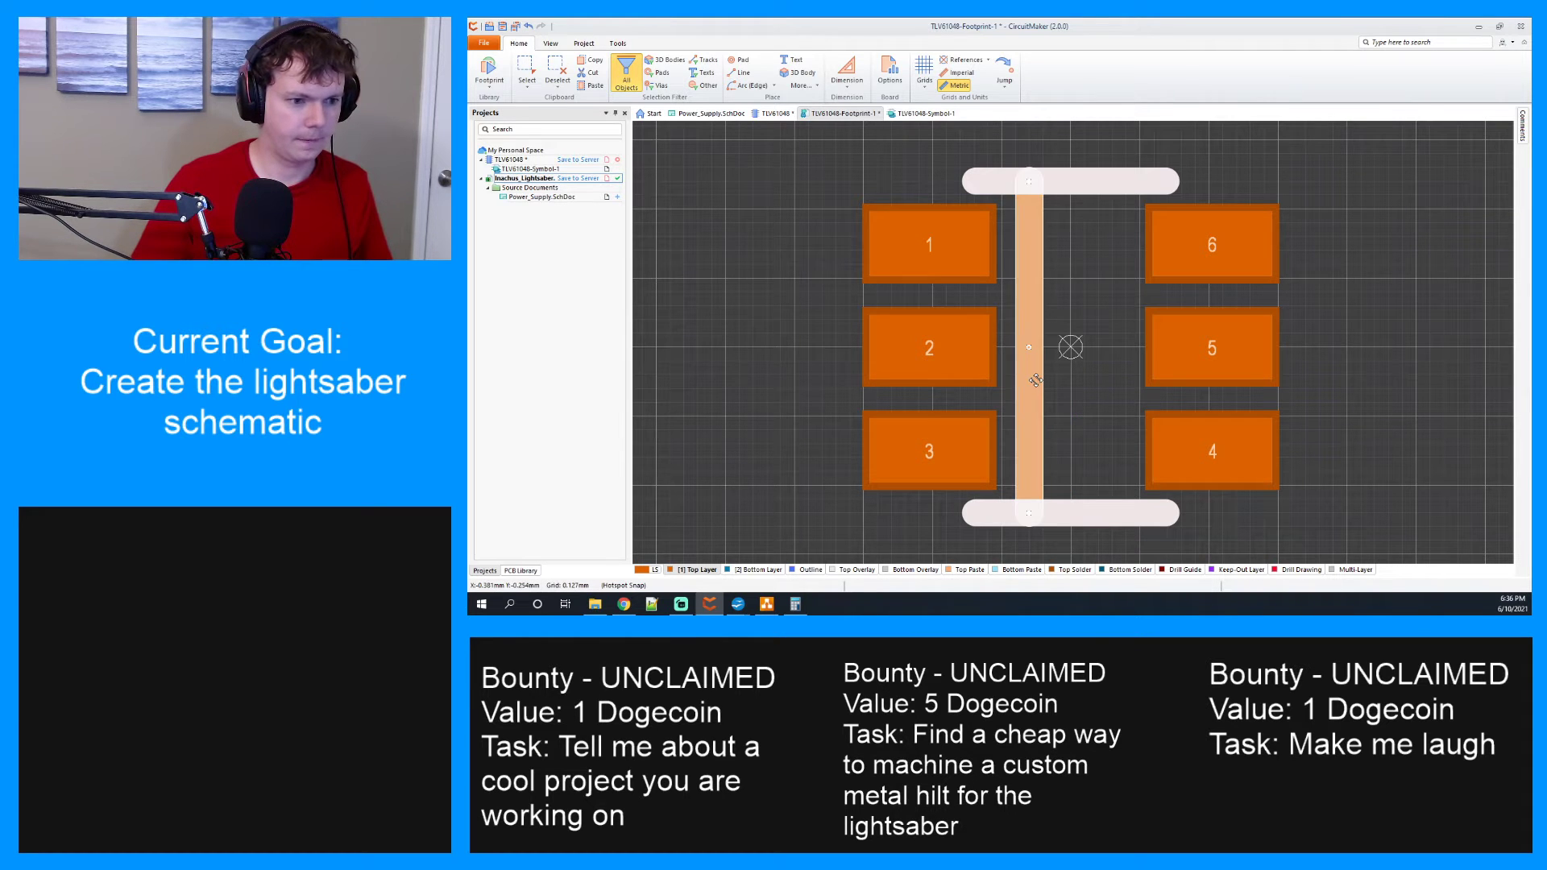
right_click(1037, 381)
left_click(1074, 510)
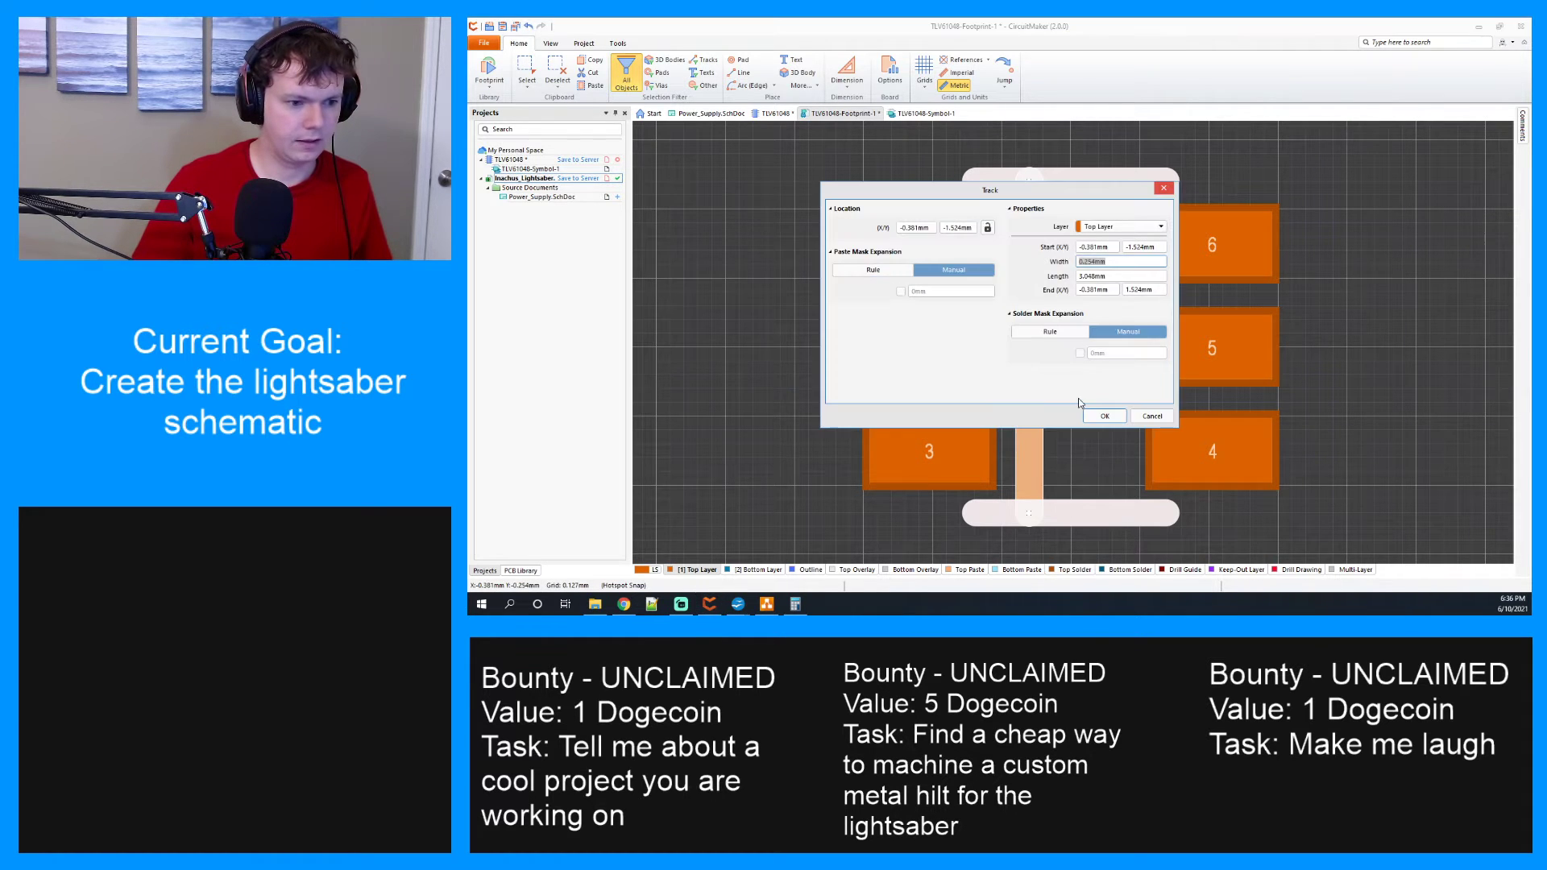
left_click(1109, 229)
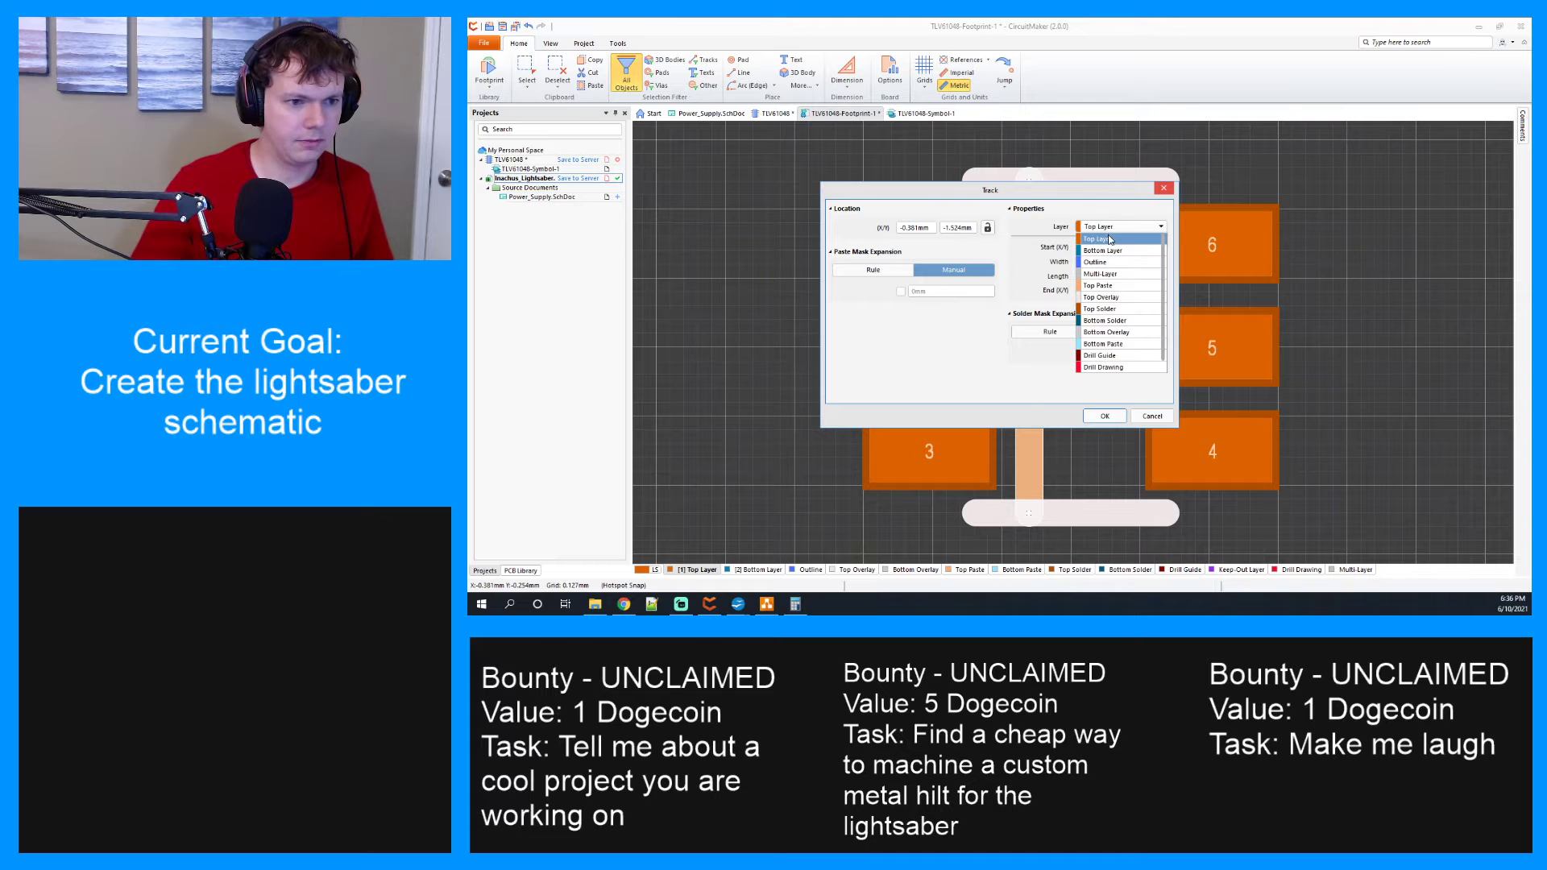
left_click(1120, 297)
left_click(1104, 416)
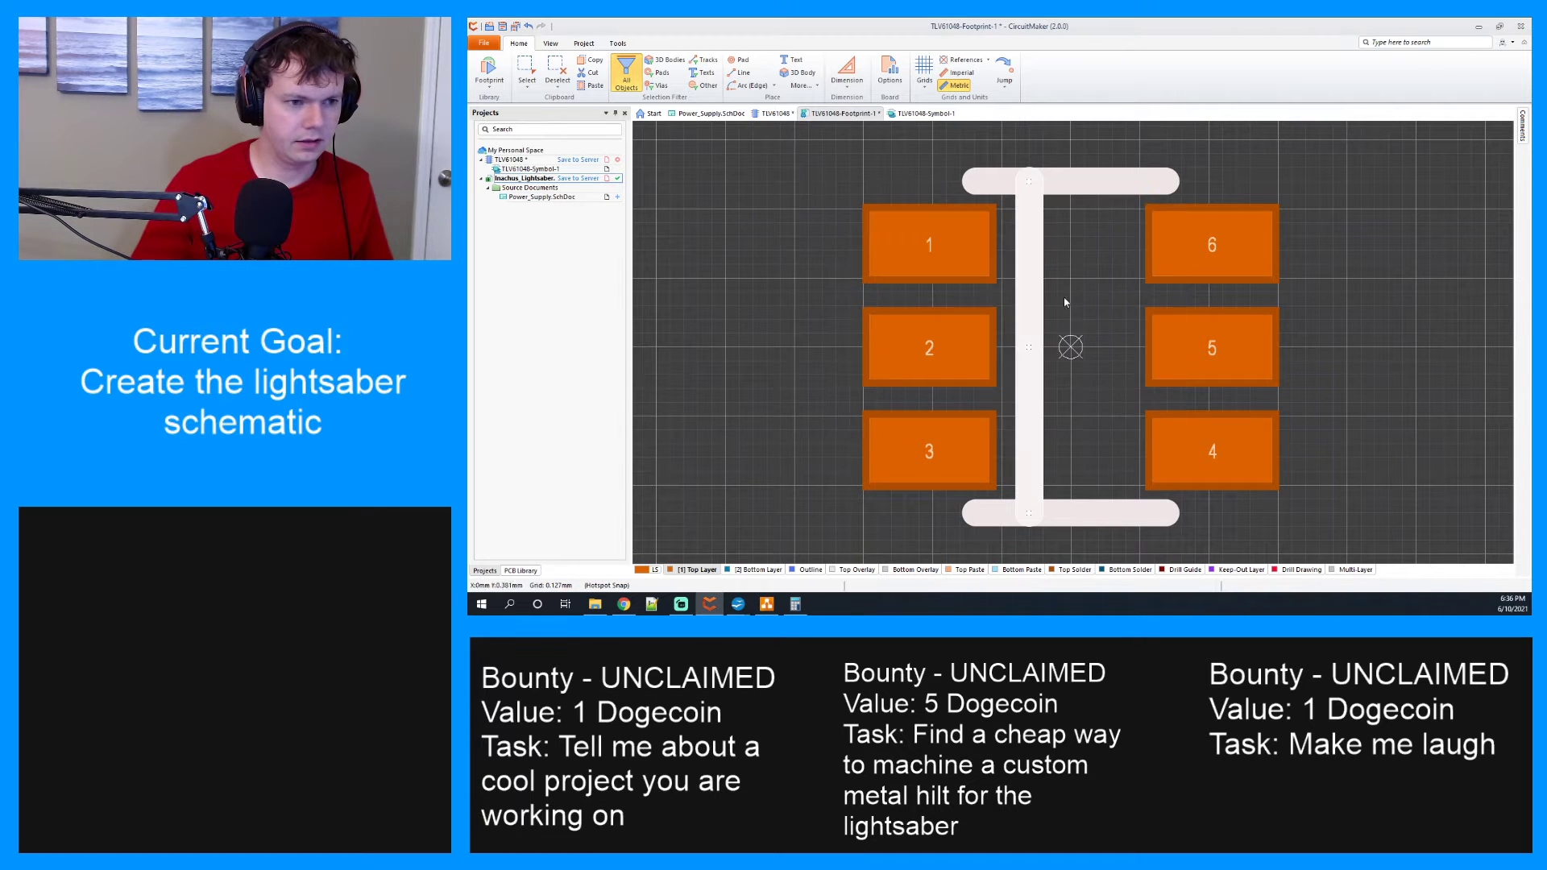
Set the vertical line's start Y to -1.525 mm and end Y to 1.525 mm, and apply the track properties.
scroll(1026, 389, "up", 1)
scroll(1025, 388, "down", 2)
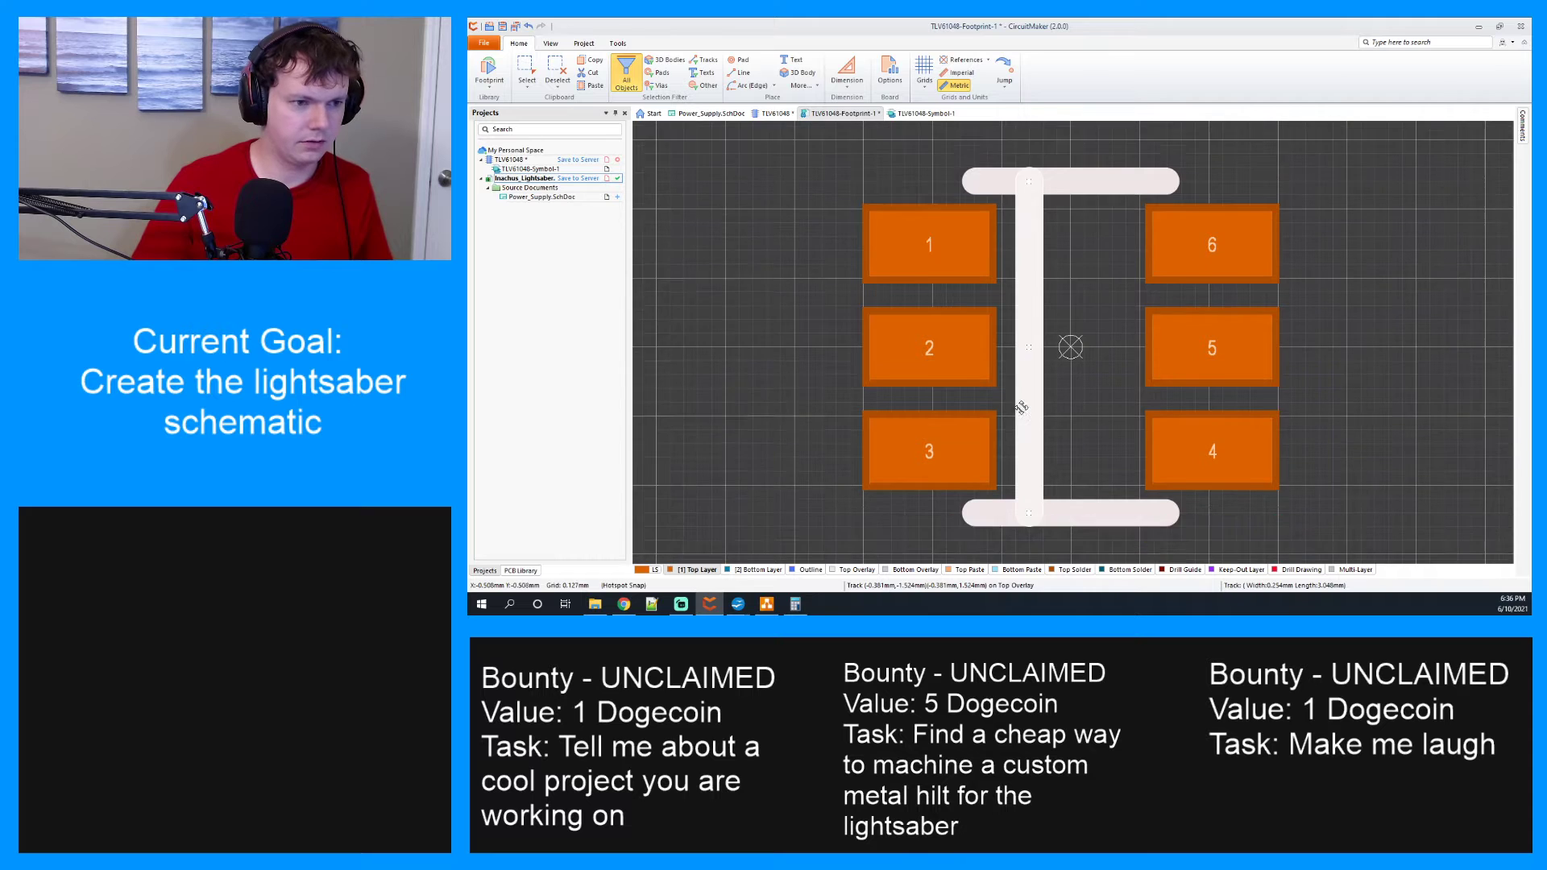
right_click(1034, 331)
left_click(1072, 462)
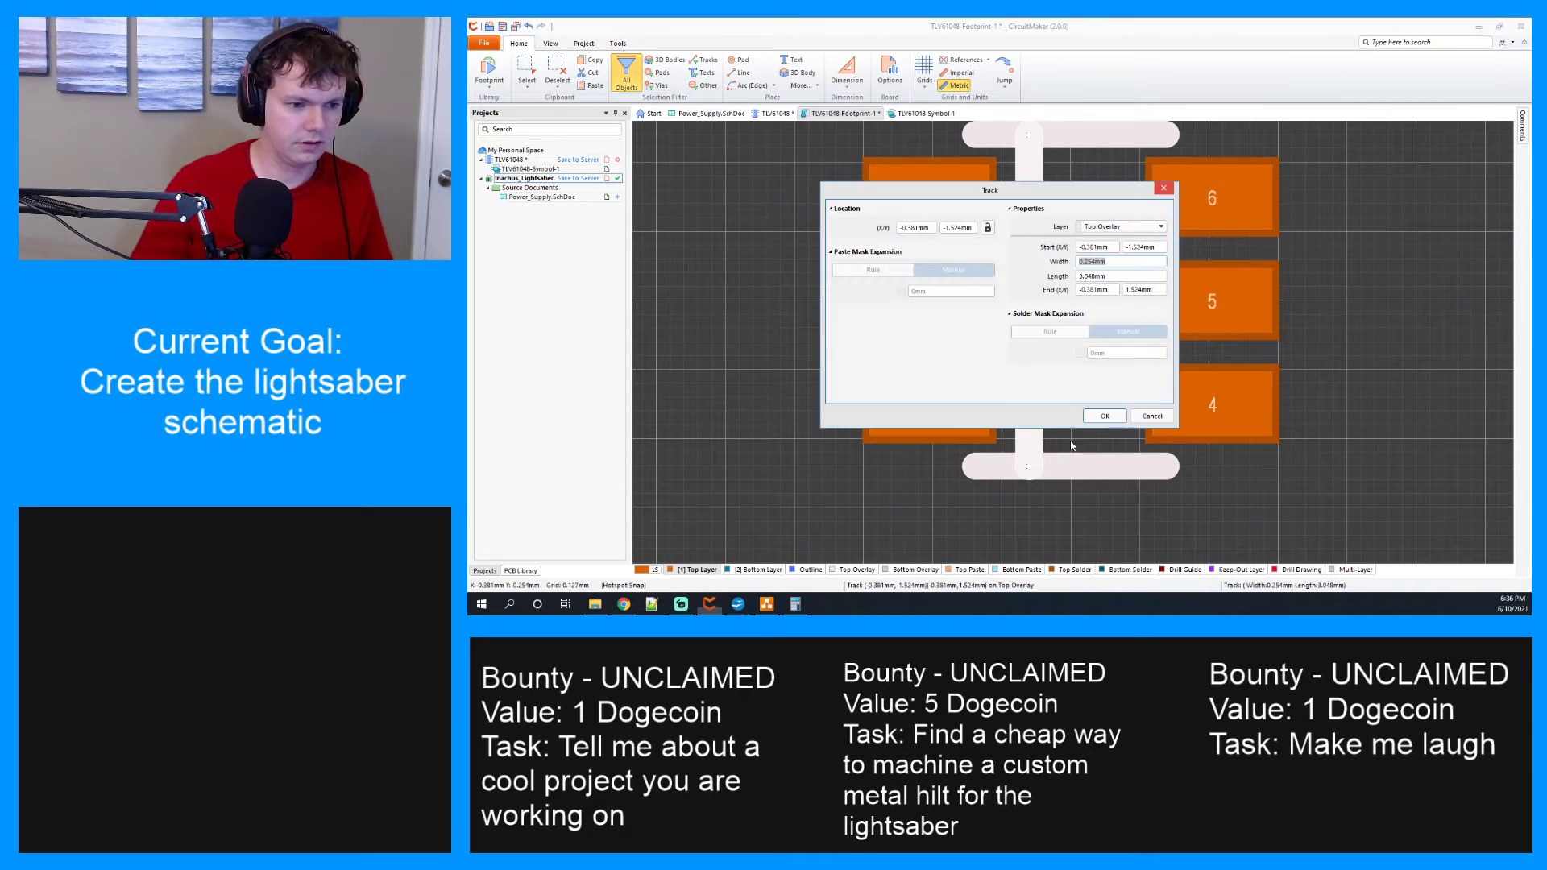
left_click(1145, 247)
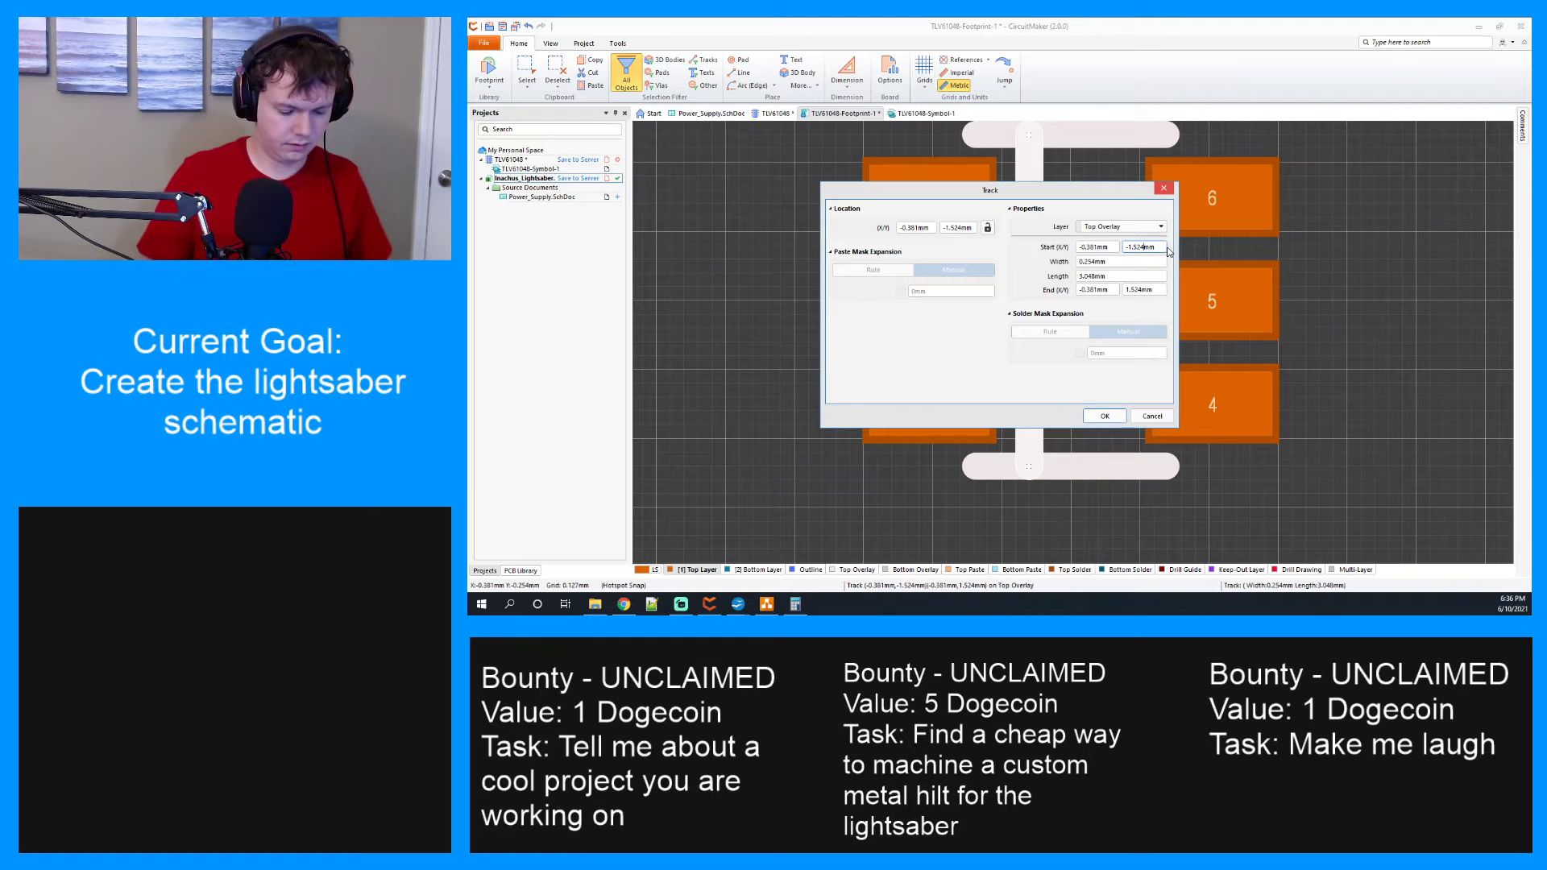
key("BackSpace")
type("5")
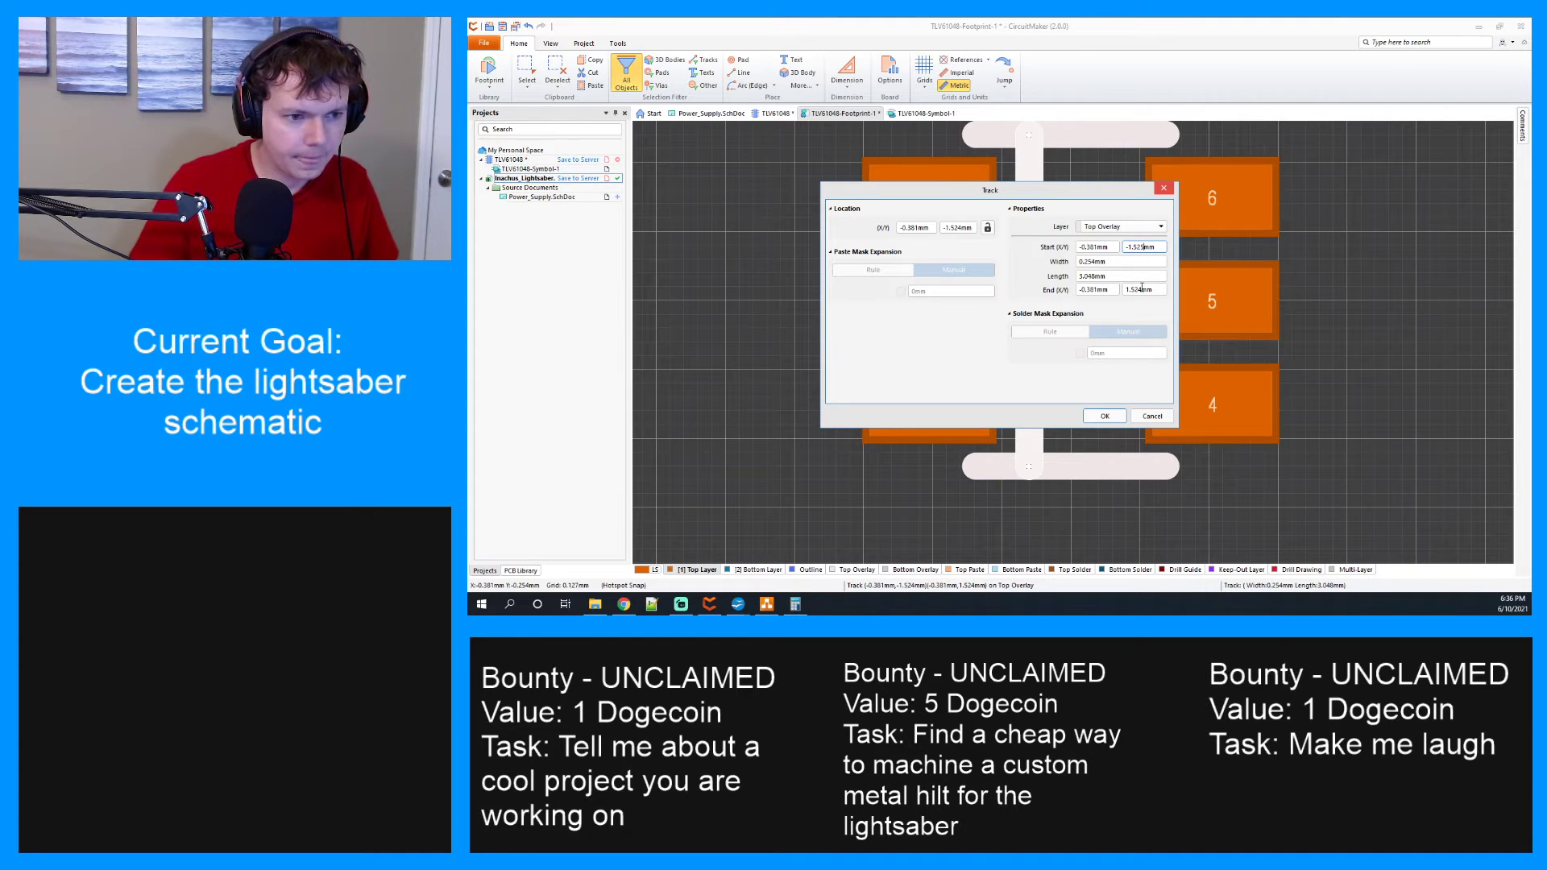
left_click(1141, 290)
key("BackSpace")
type("5")
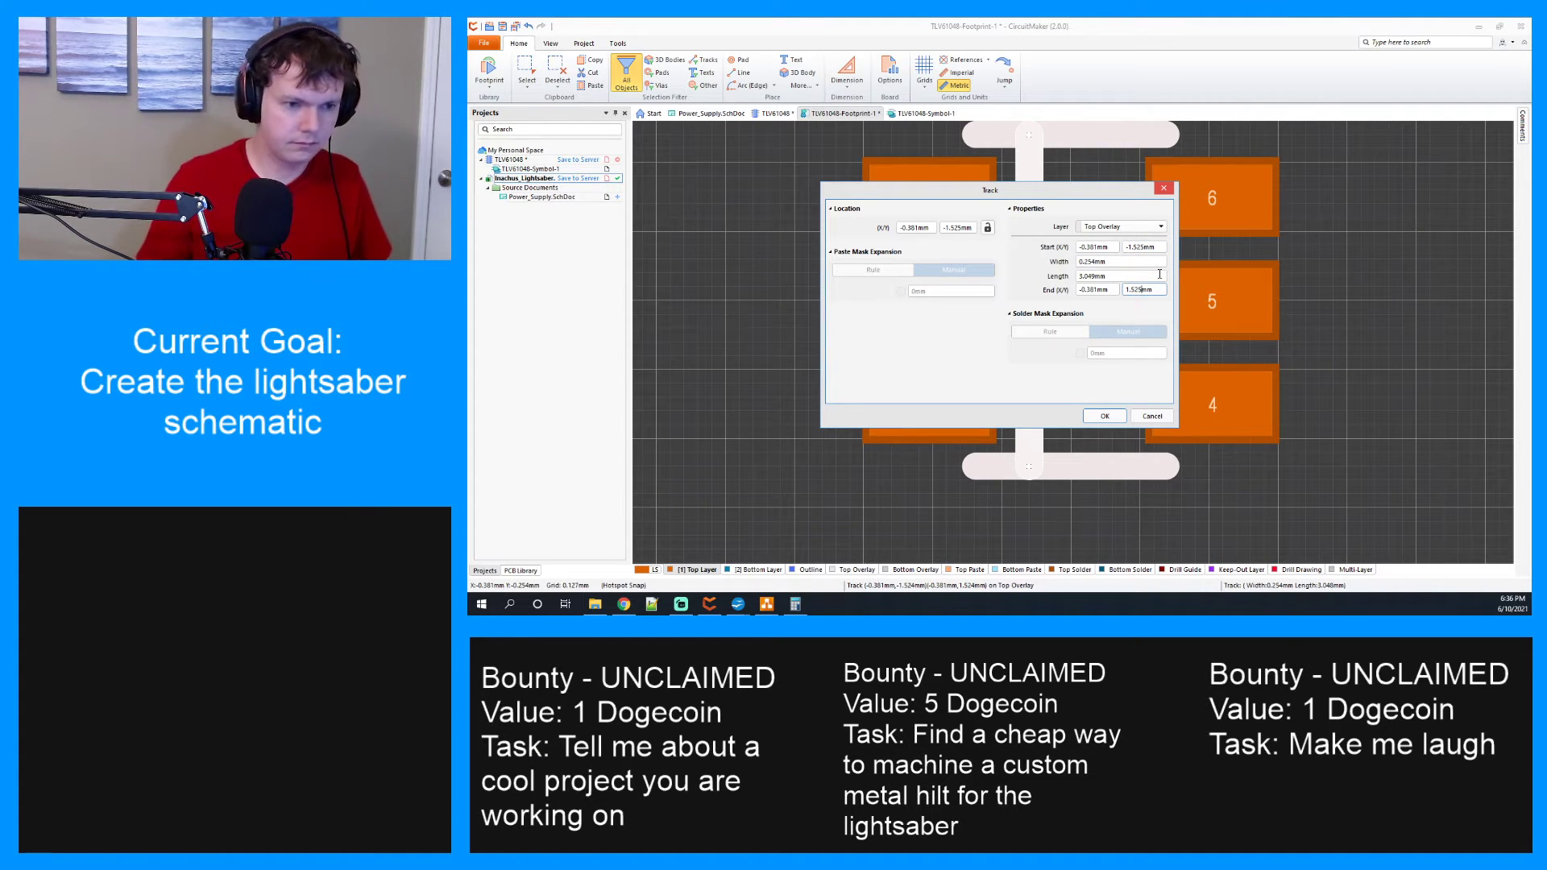
left_click(1105, 415)
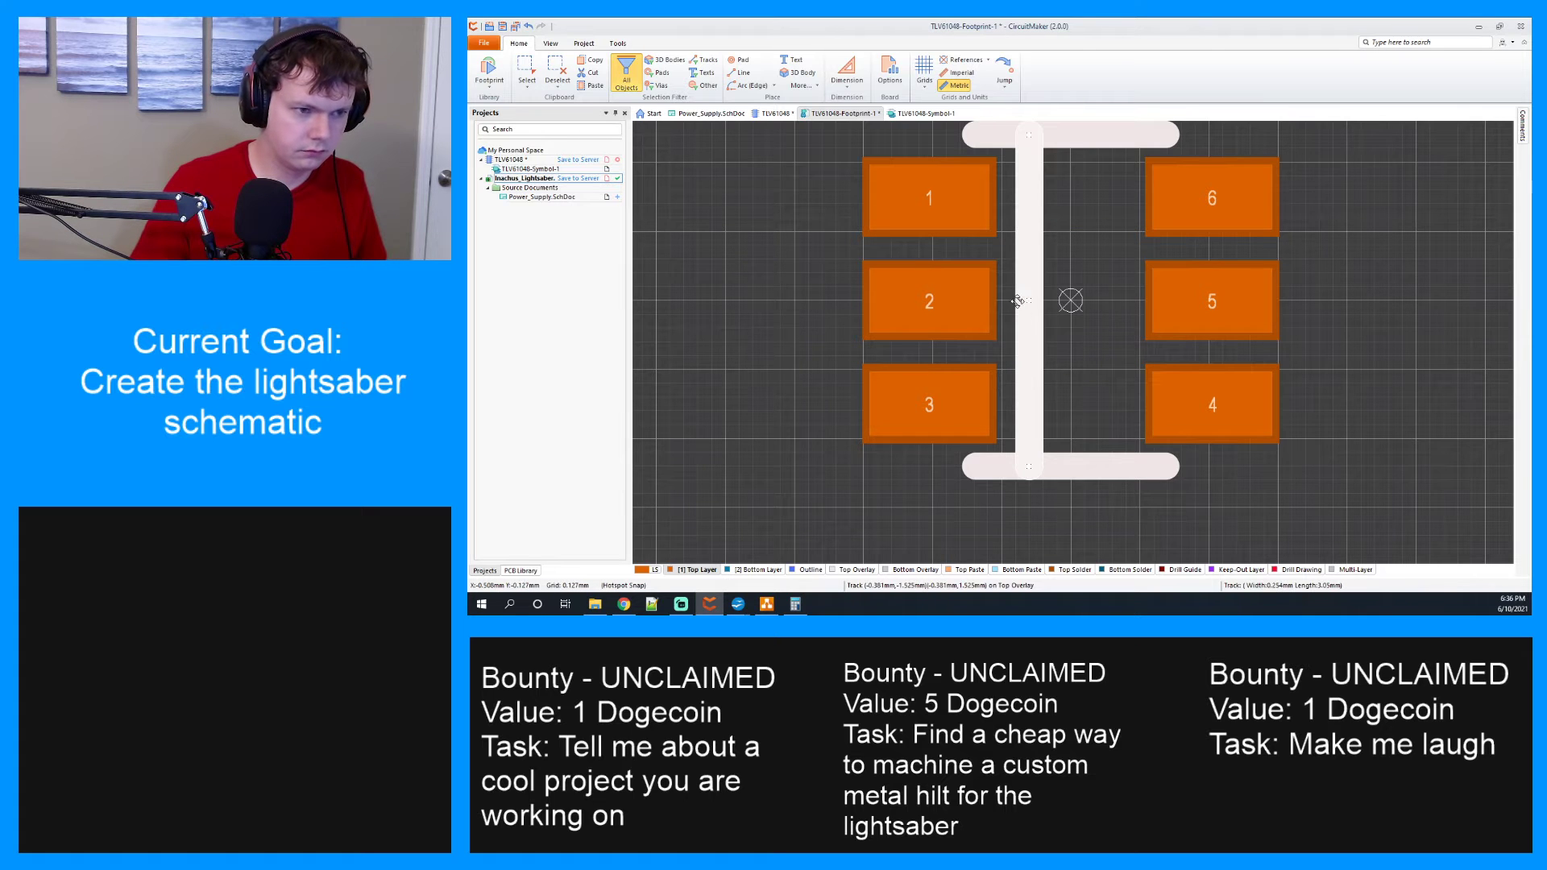
Examine up close how the vertical line's upper end aligns with the upper outline line.
scroll(1032, 208, "up", 1)
scroll(1030, 183, "up", 3, "ctrl")
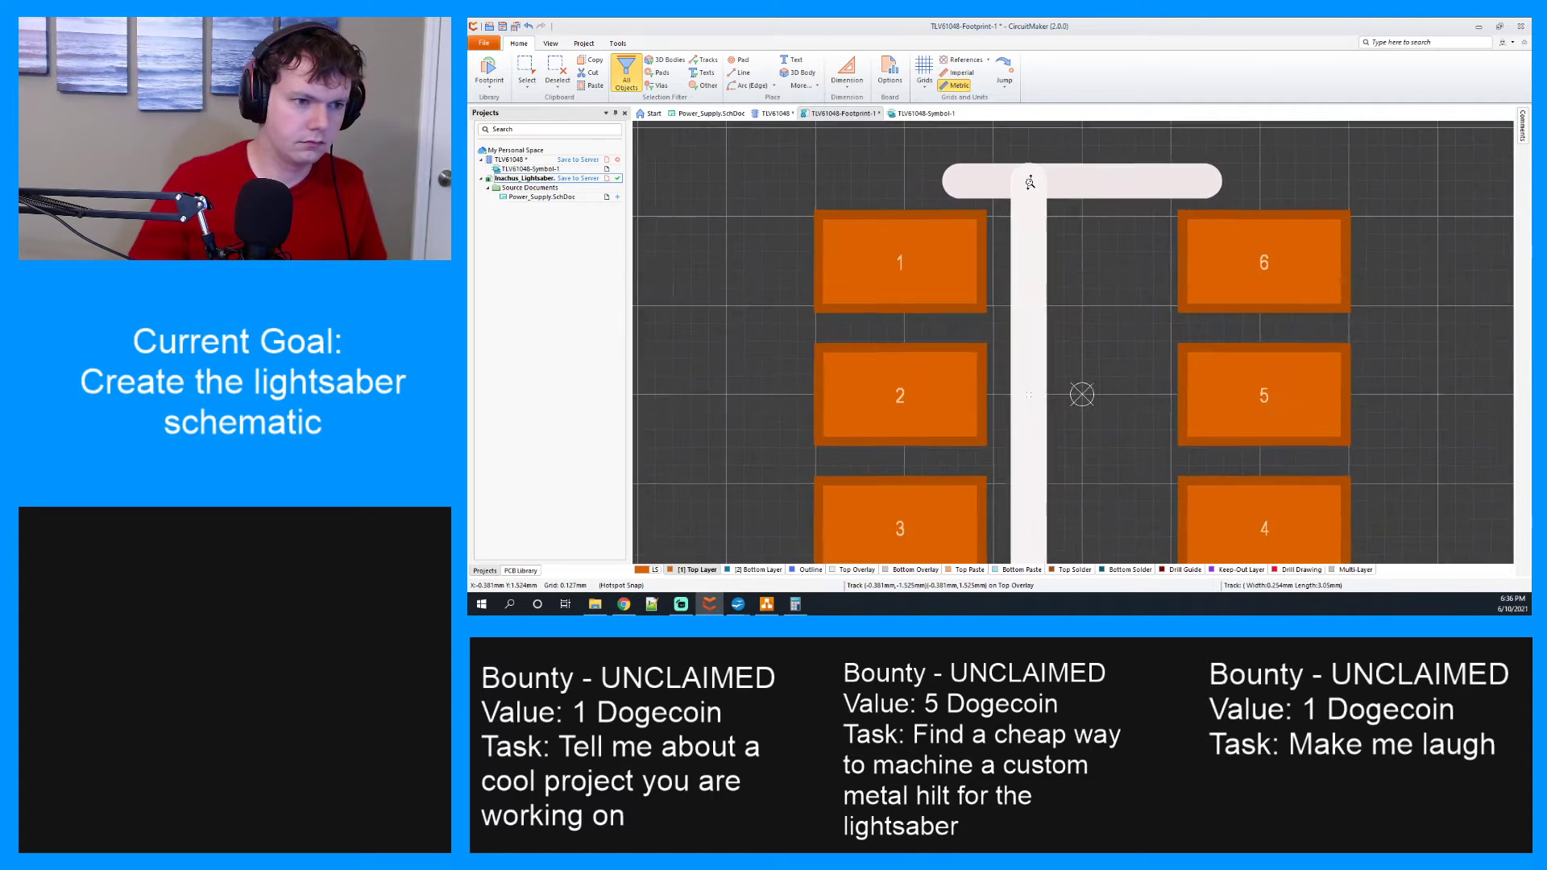
scroll(1027, 181, "up", 2, "ctrl")
scroll(1023, 209, "up", 1)
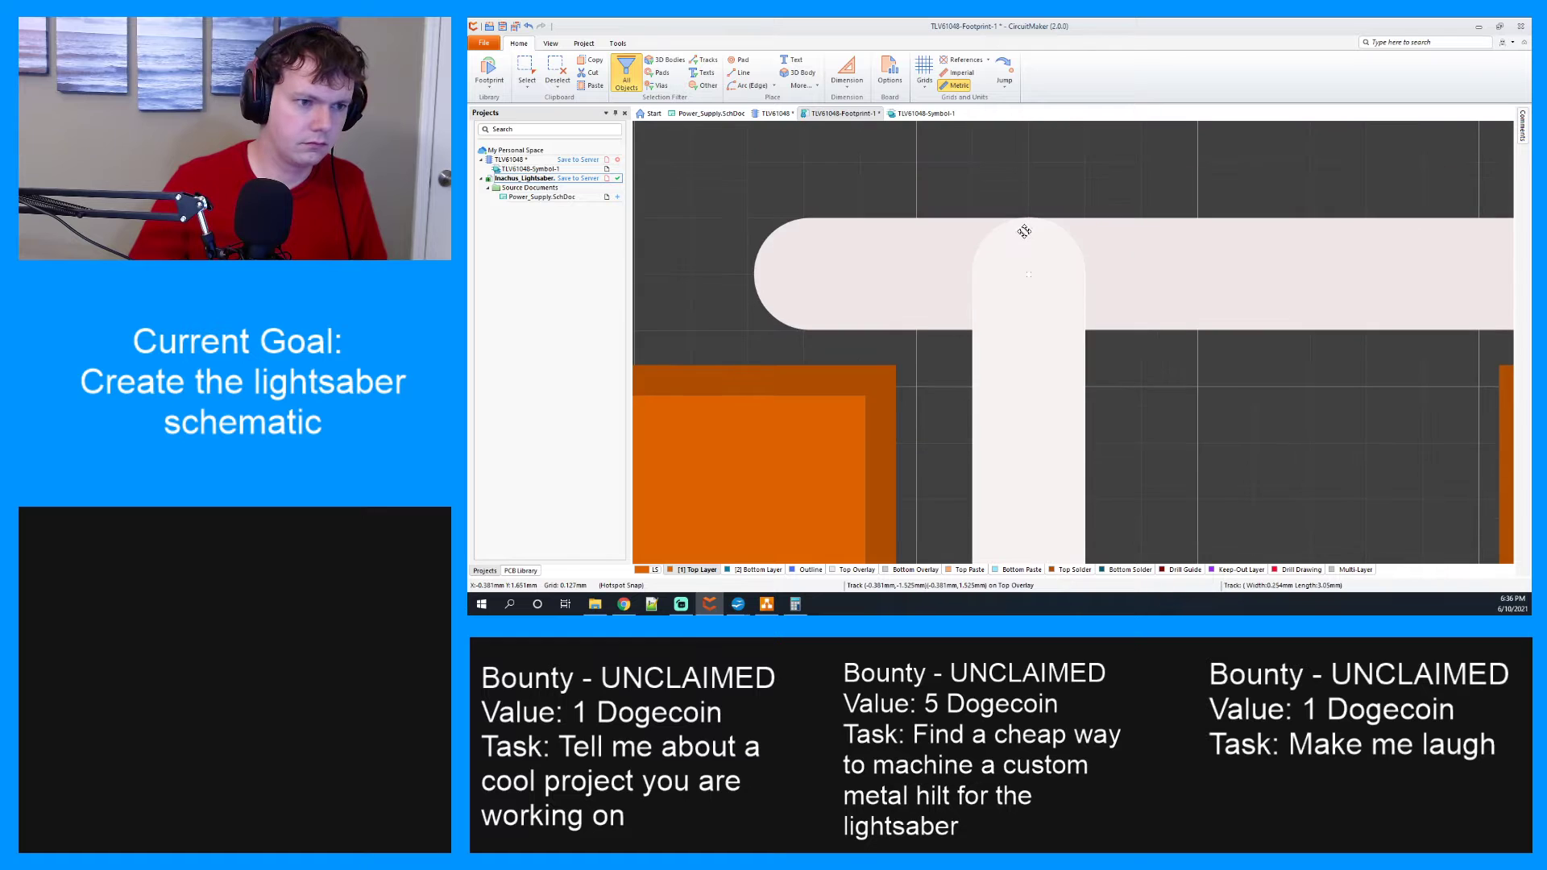
scroll(1030, 219, "up", 3, "ctrl")
scroll(1029, 217, "up", 1, "ctrl")
scroll(1028, 217, "down", 4, "ctrl")
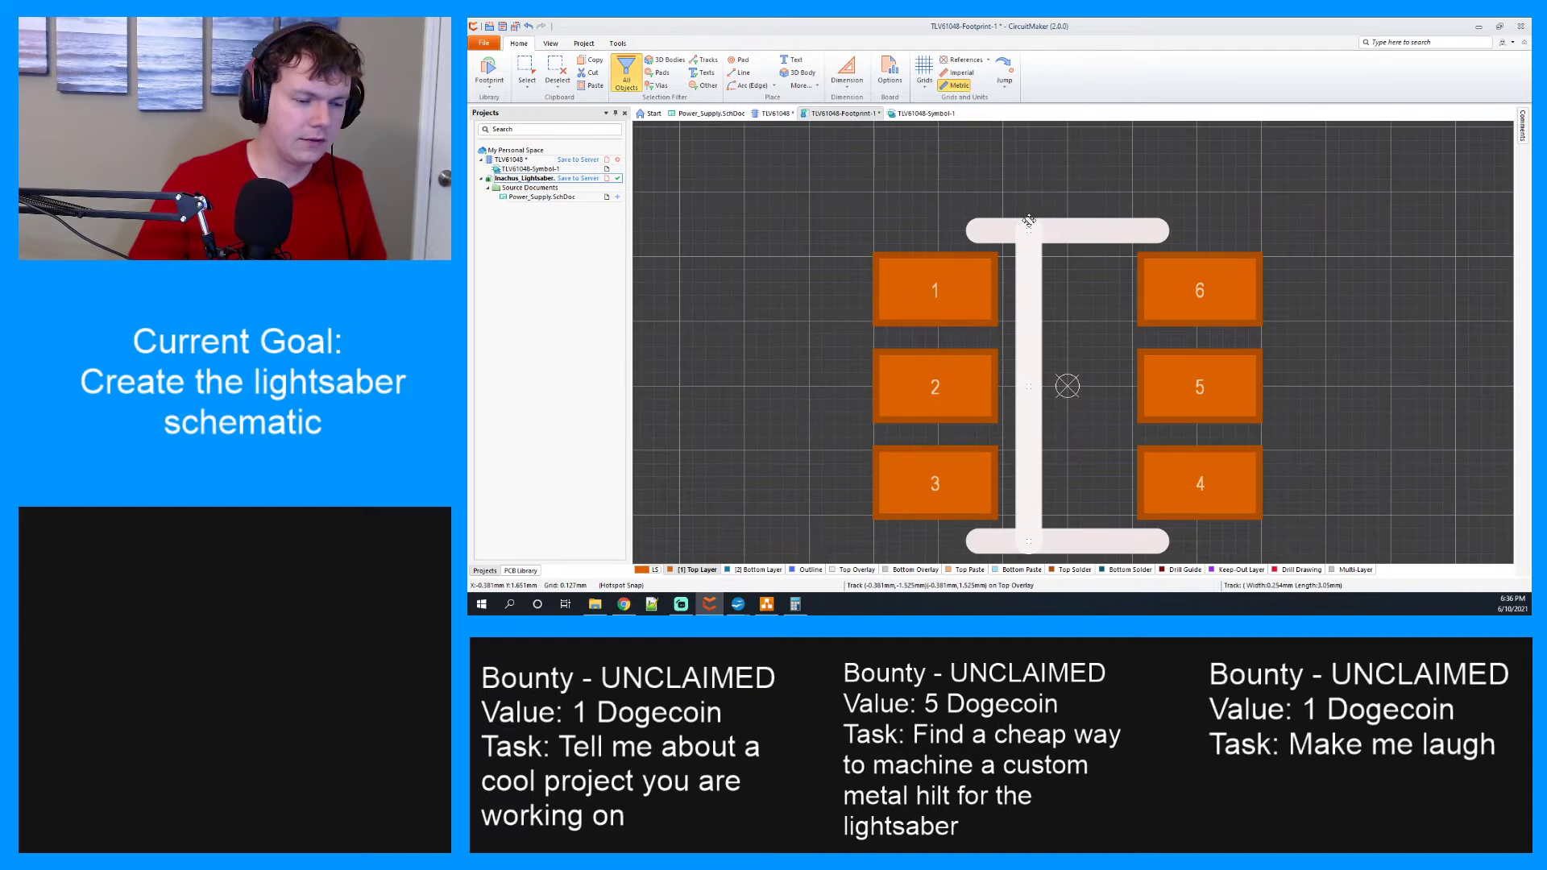
scroll(1029, 234, "down", 2)
scroll(1072, 322, "up", 2)
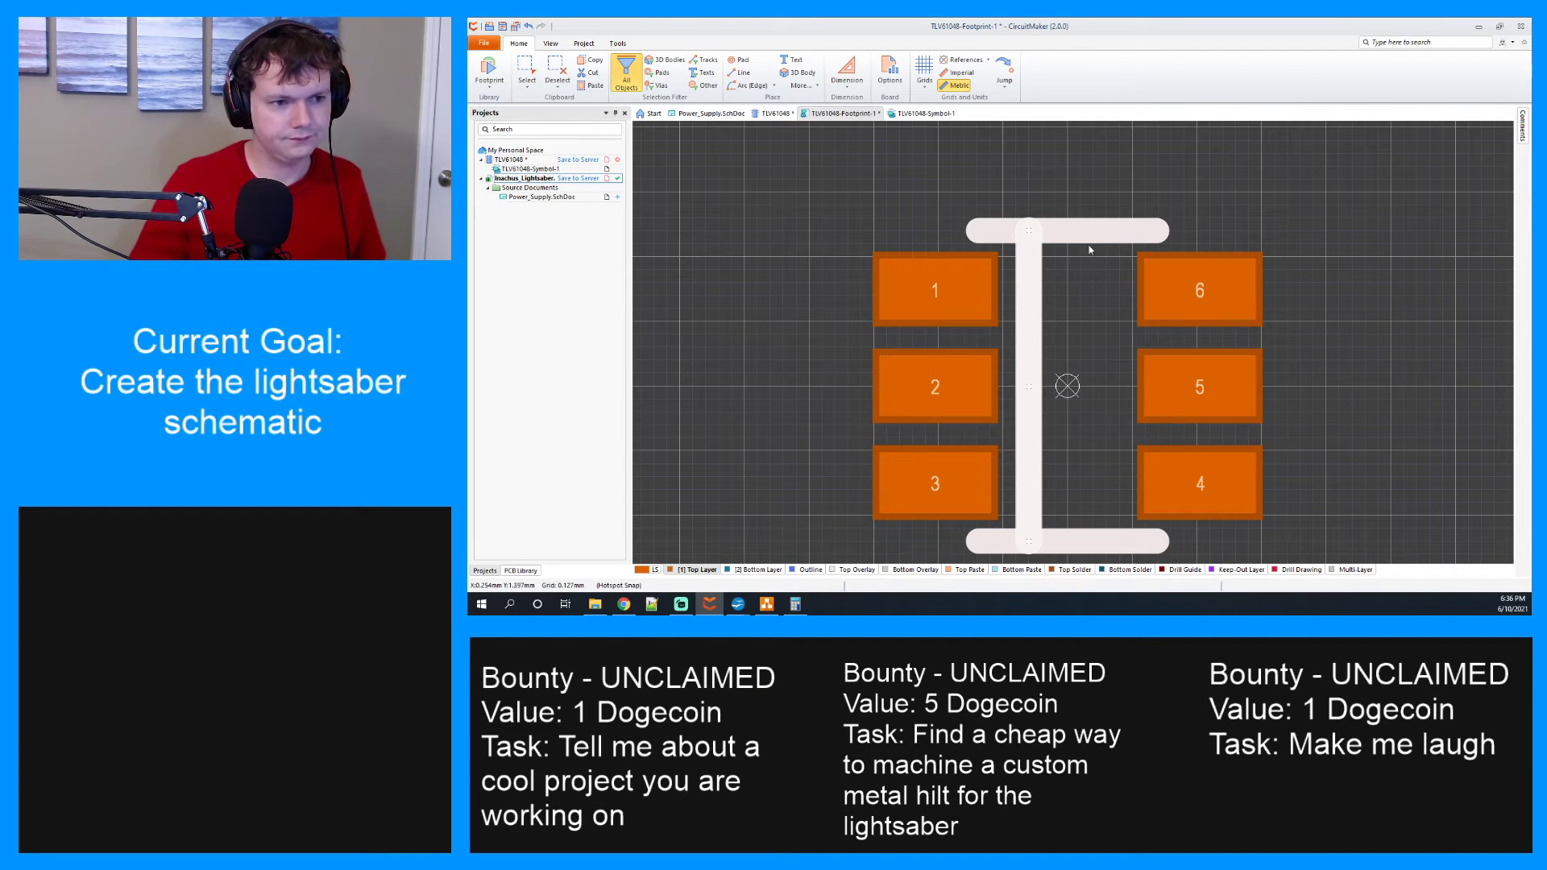
Review the upper outline line's track properties and close them.
right_click(1089, 232)
left_click(1120, 357)
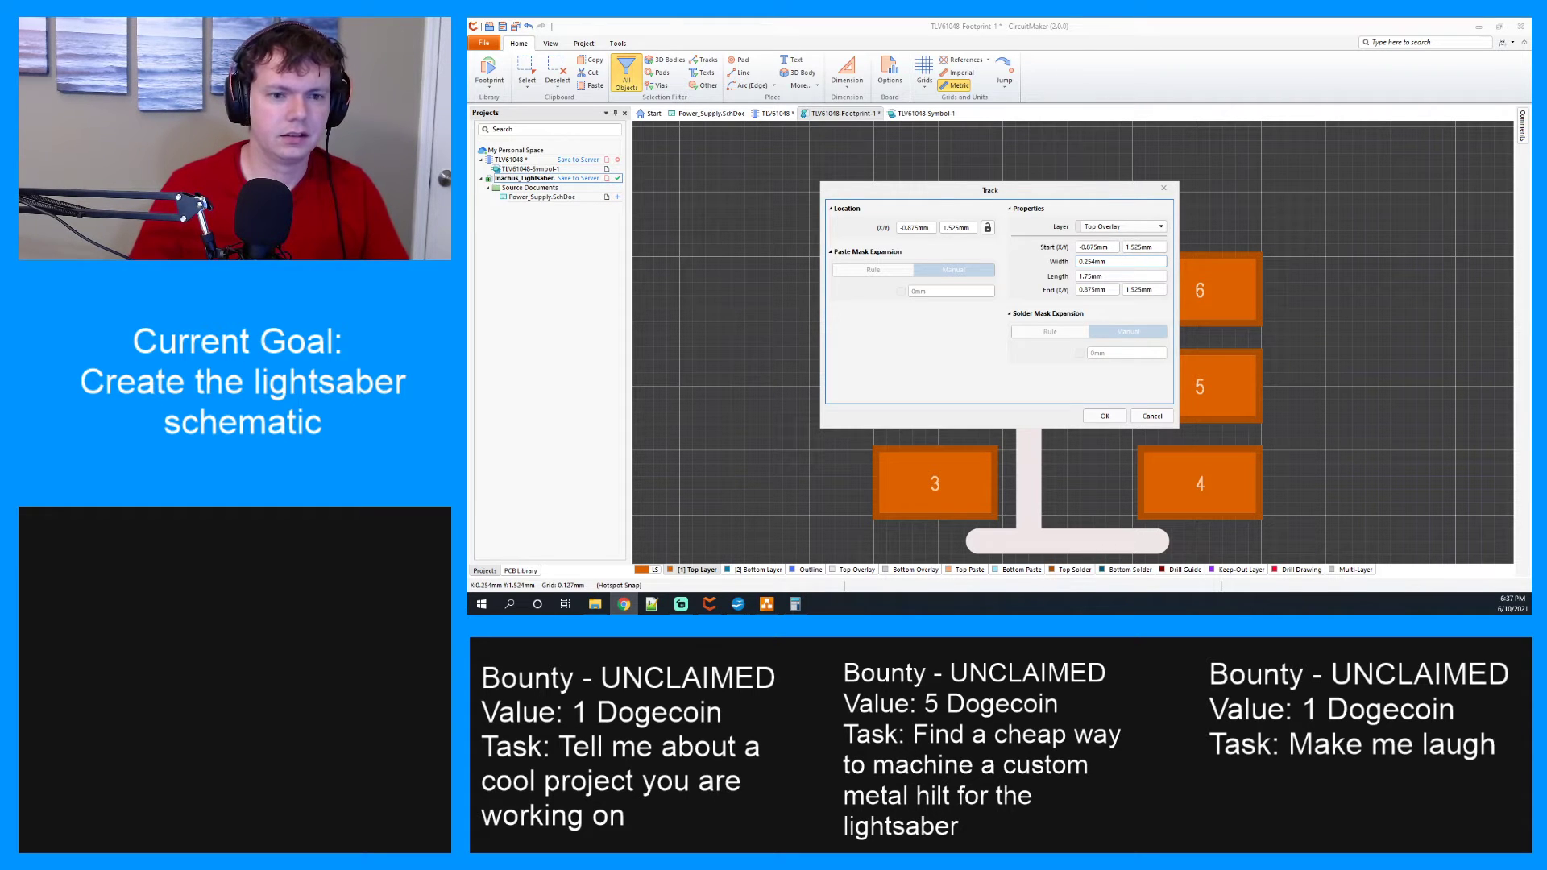
left_click(1112, 414)
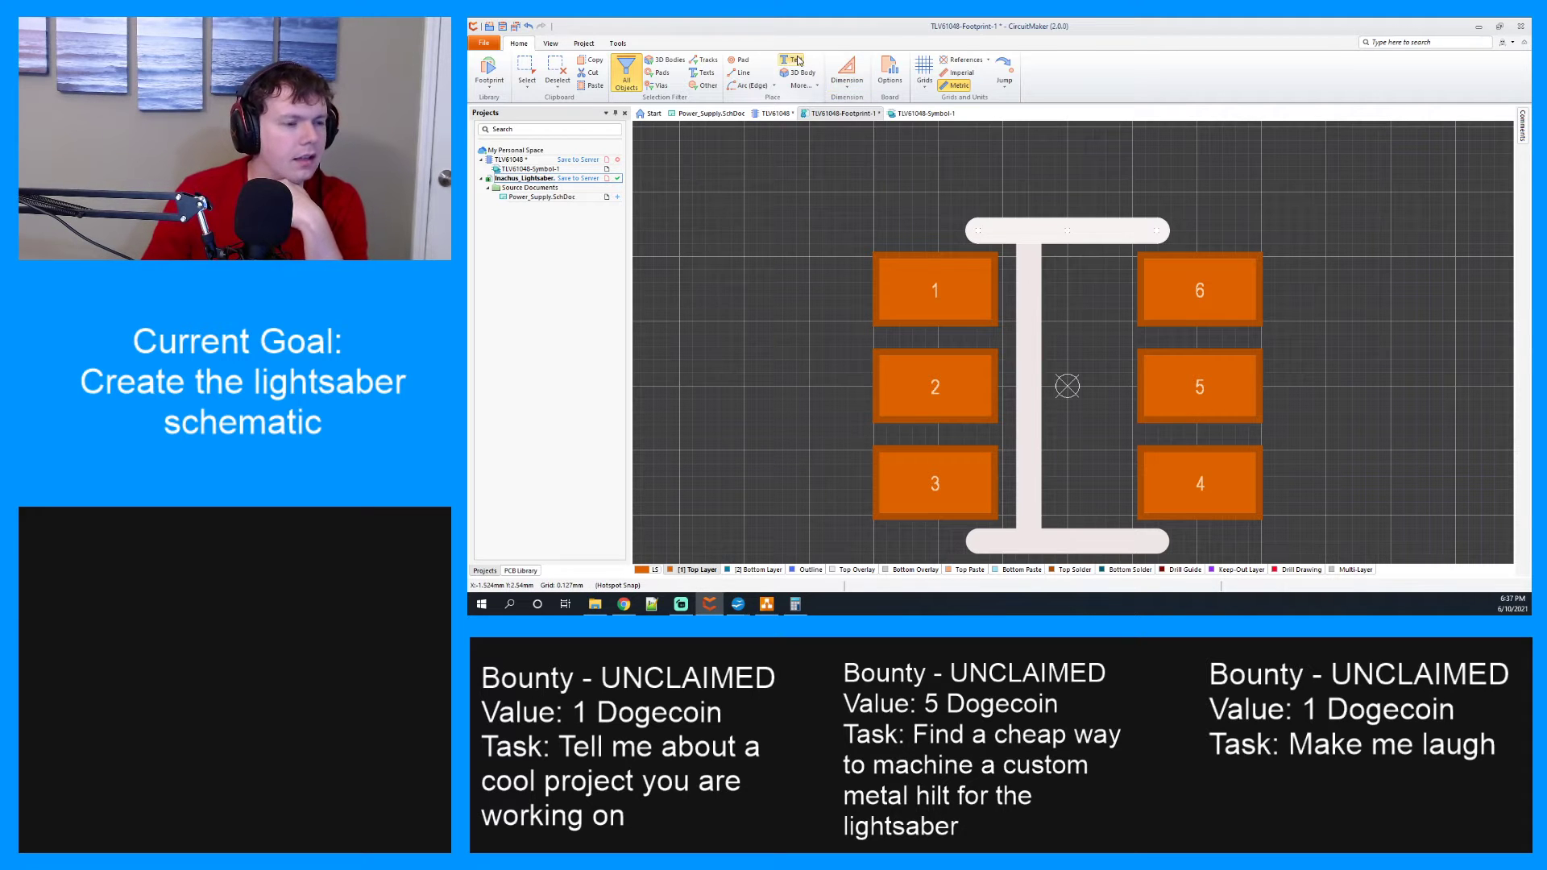
left_click(810, 86)
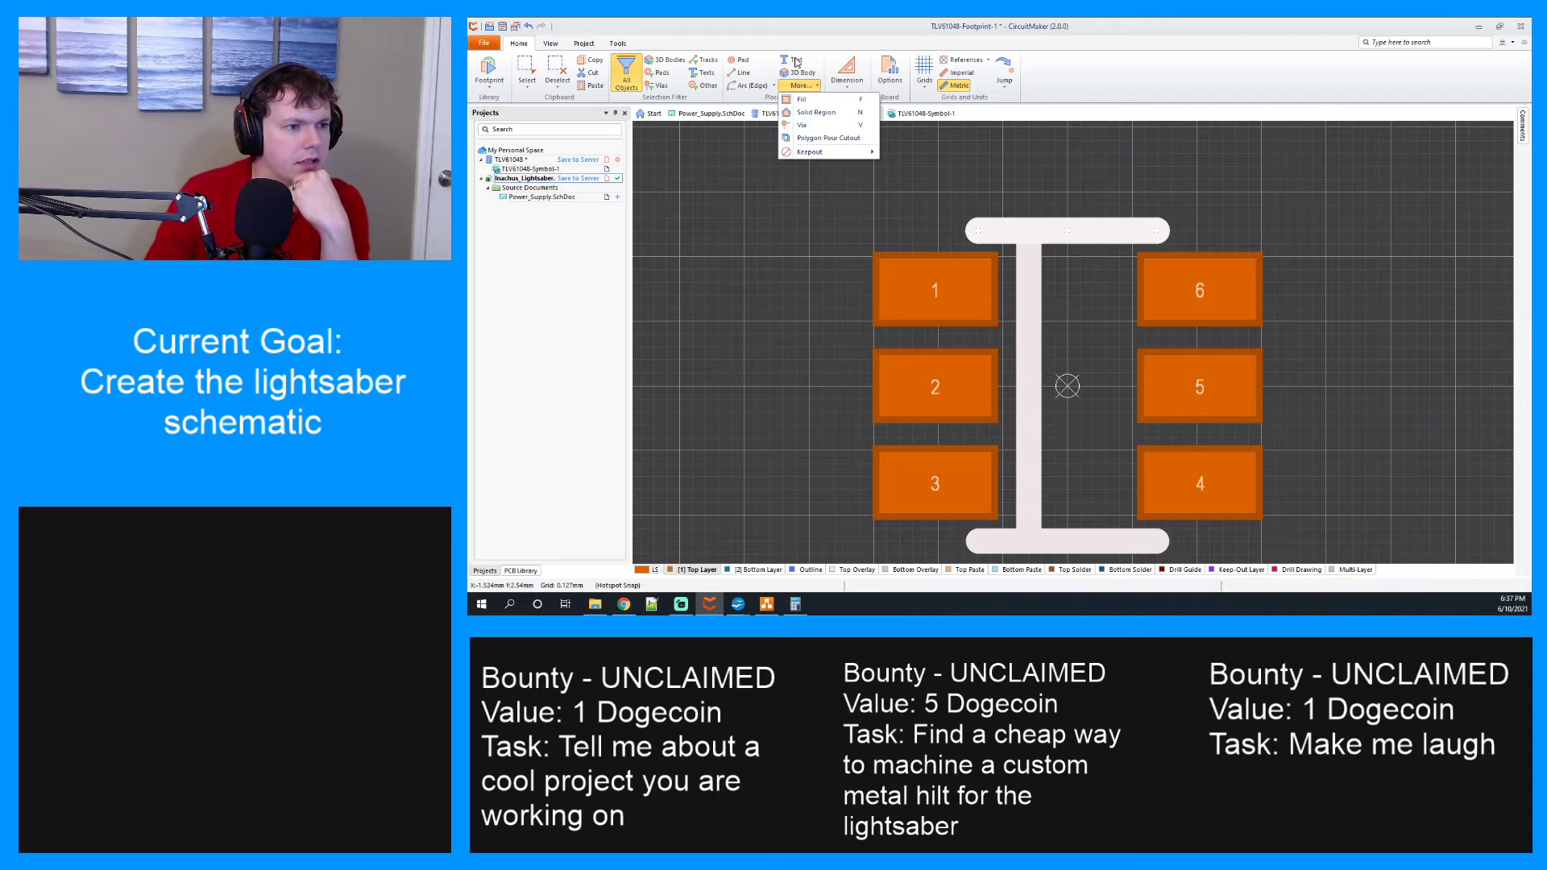
left_click(796, 62)
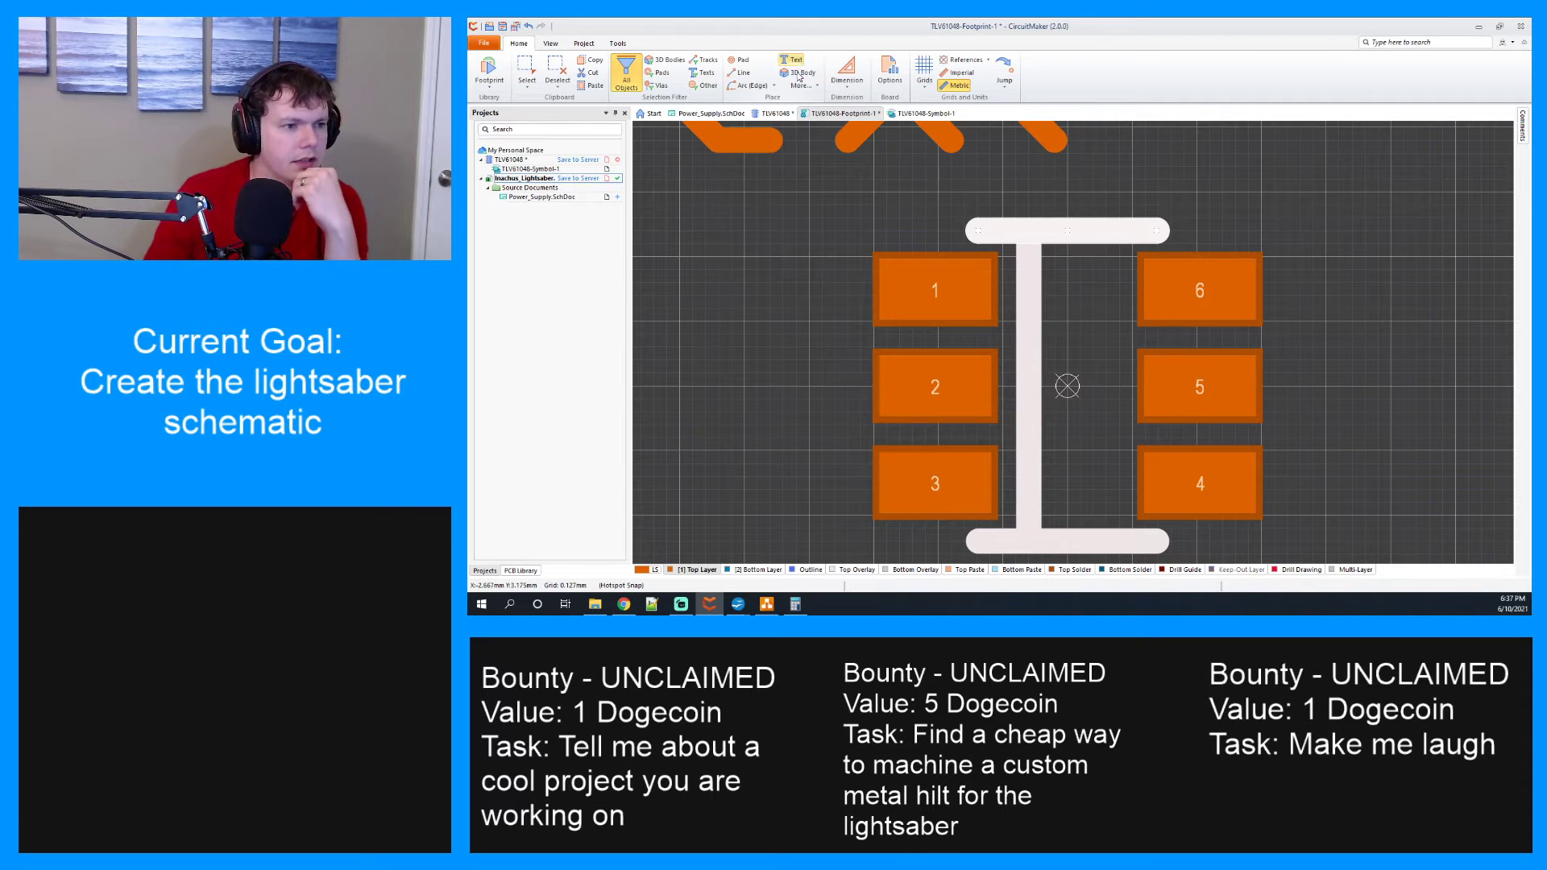
scroll(881, 159, "down", 3, "ctrl")
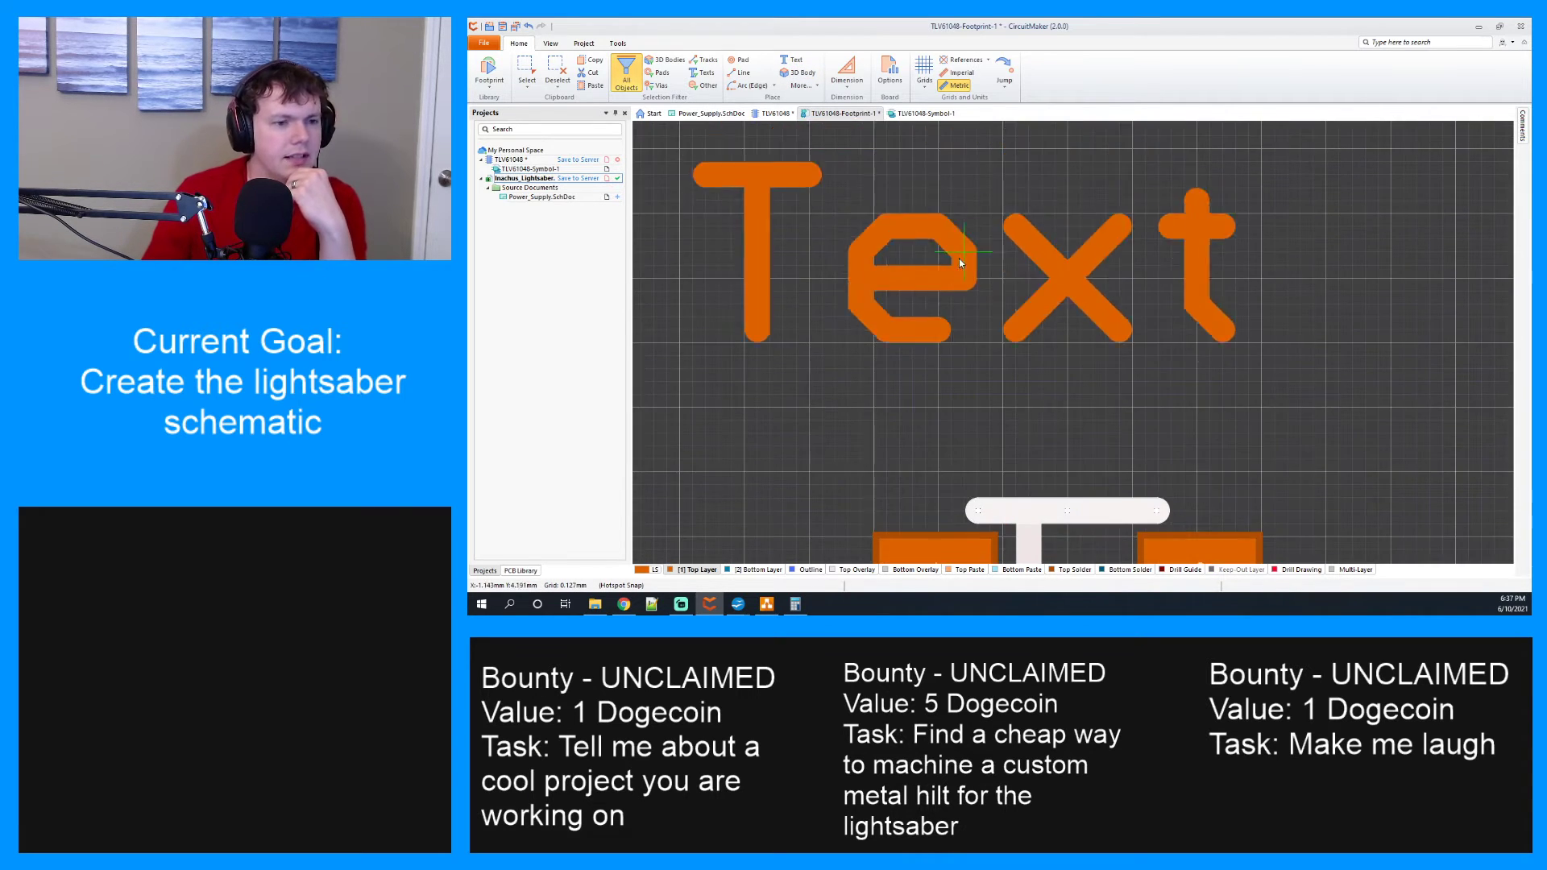
scroll(954, 293, "down", 1)
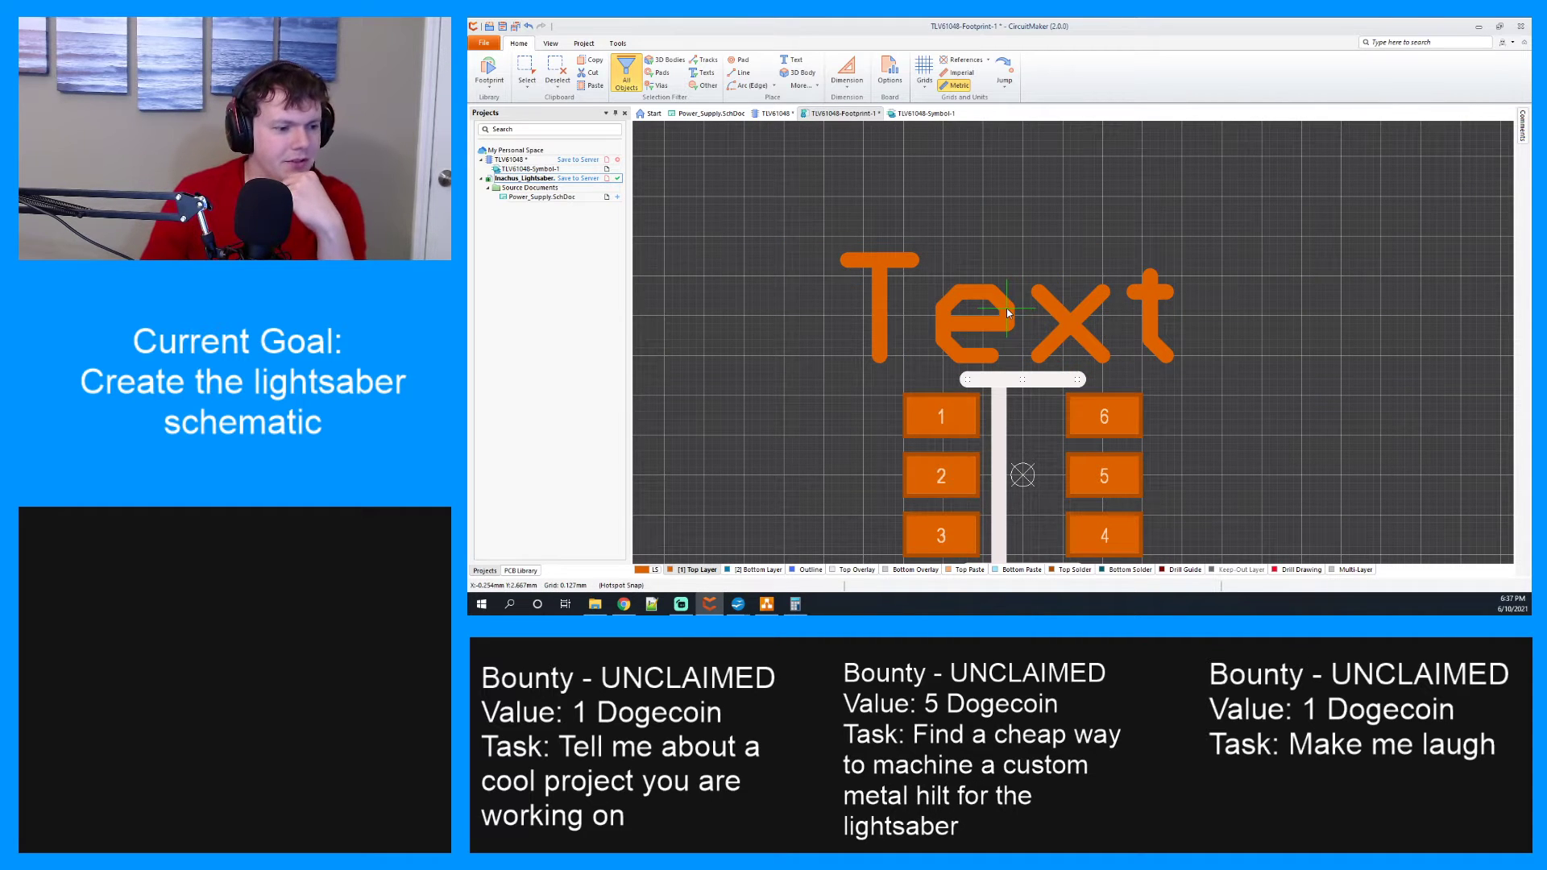
key("Escape")
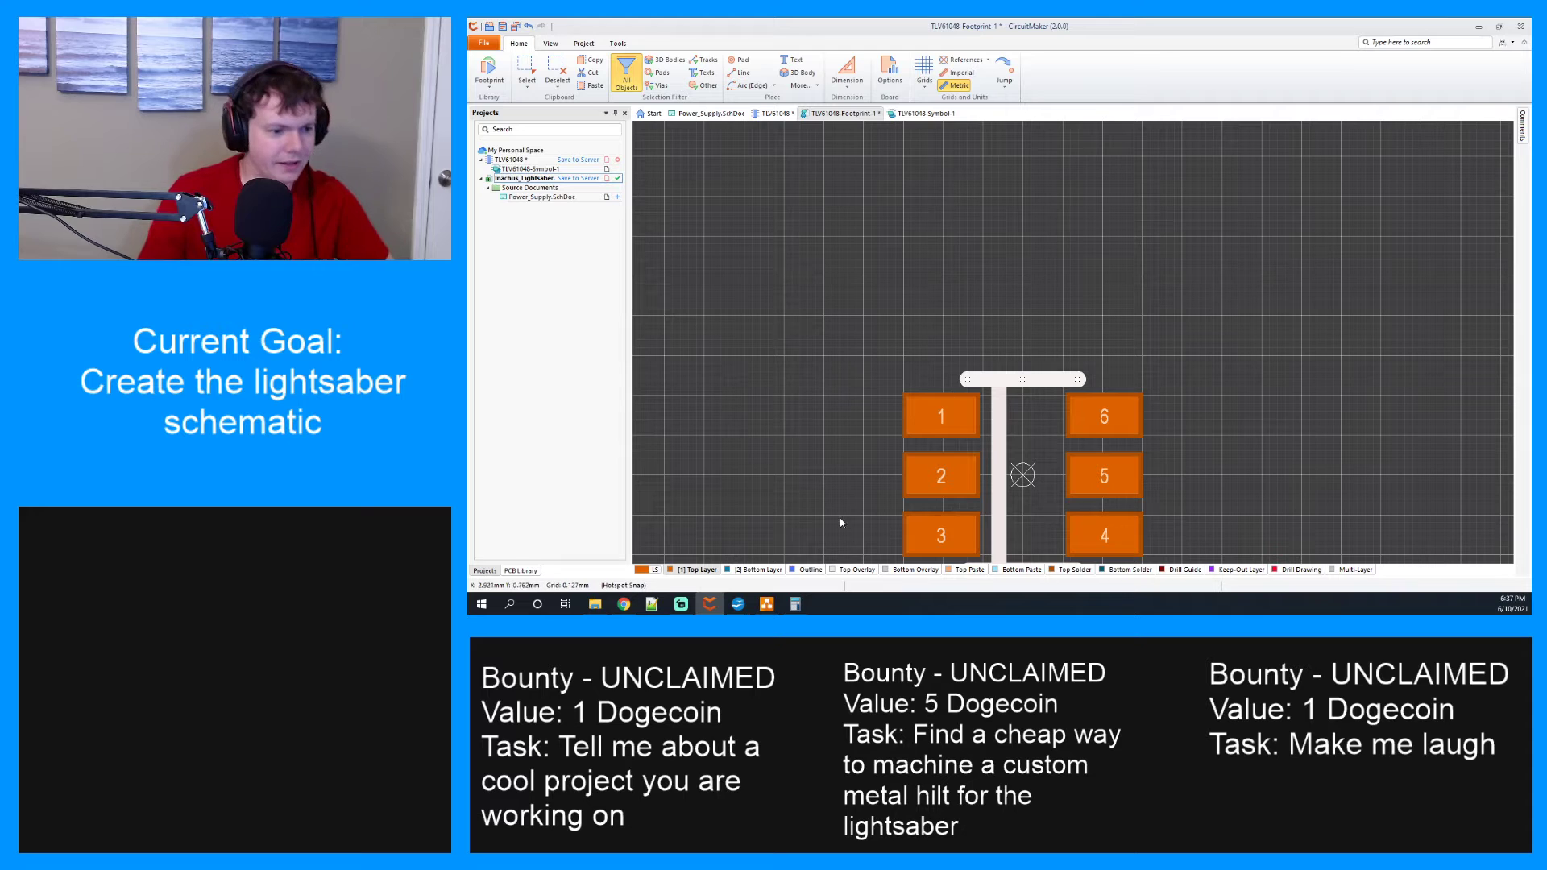
Place a text object on the Top Overlay layer, just above the upper outline line.
left_click(858, 570)
left_click(785, 63)
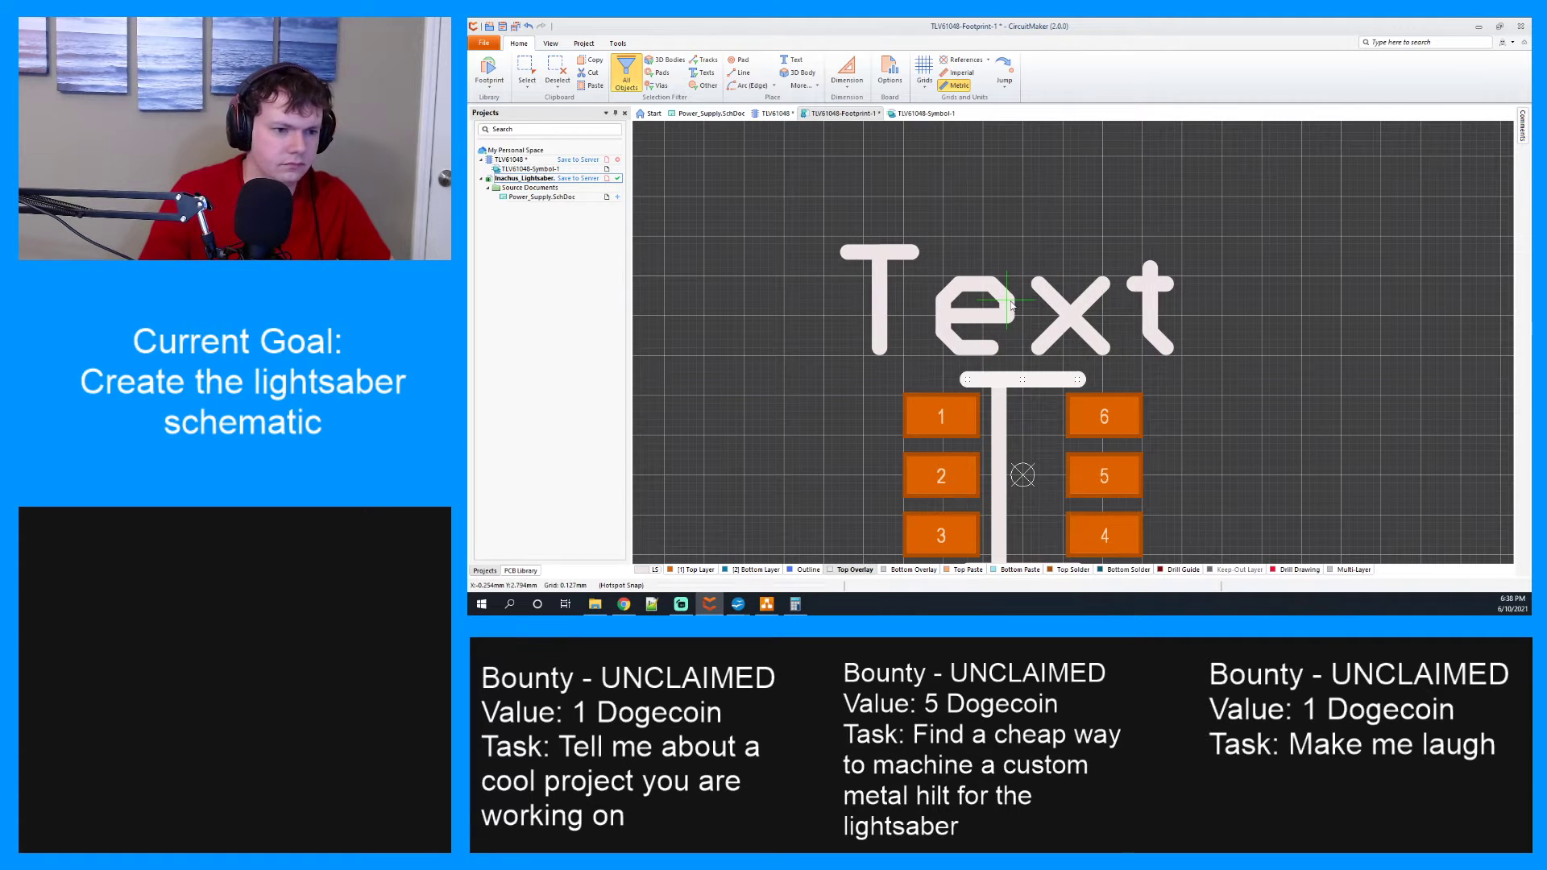
left_click(1010, 305)
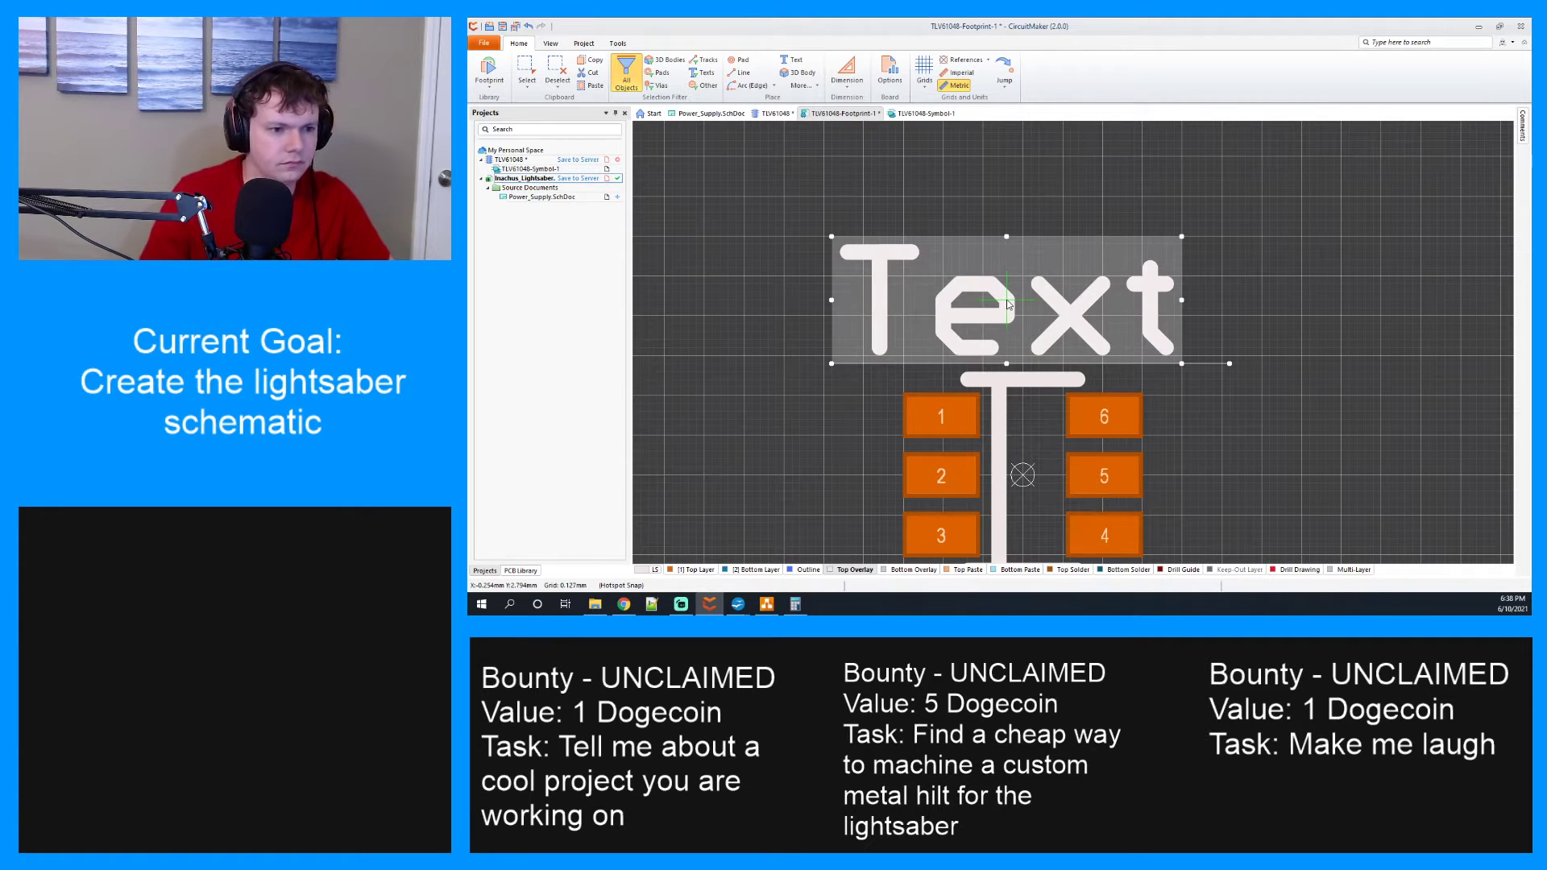
Change the content of the placed text to "U?" in its properties and apply it.
right_click(1089, 320)
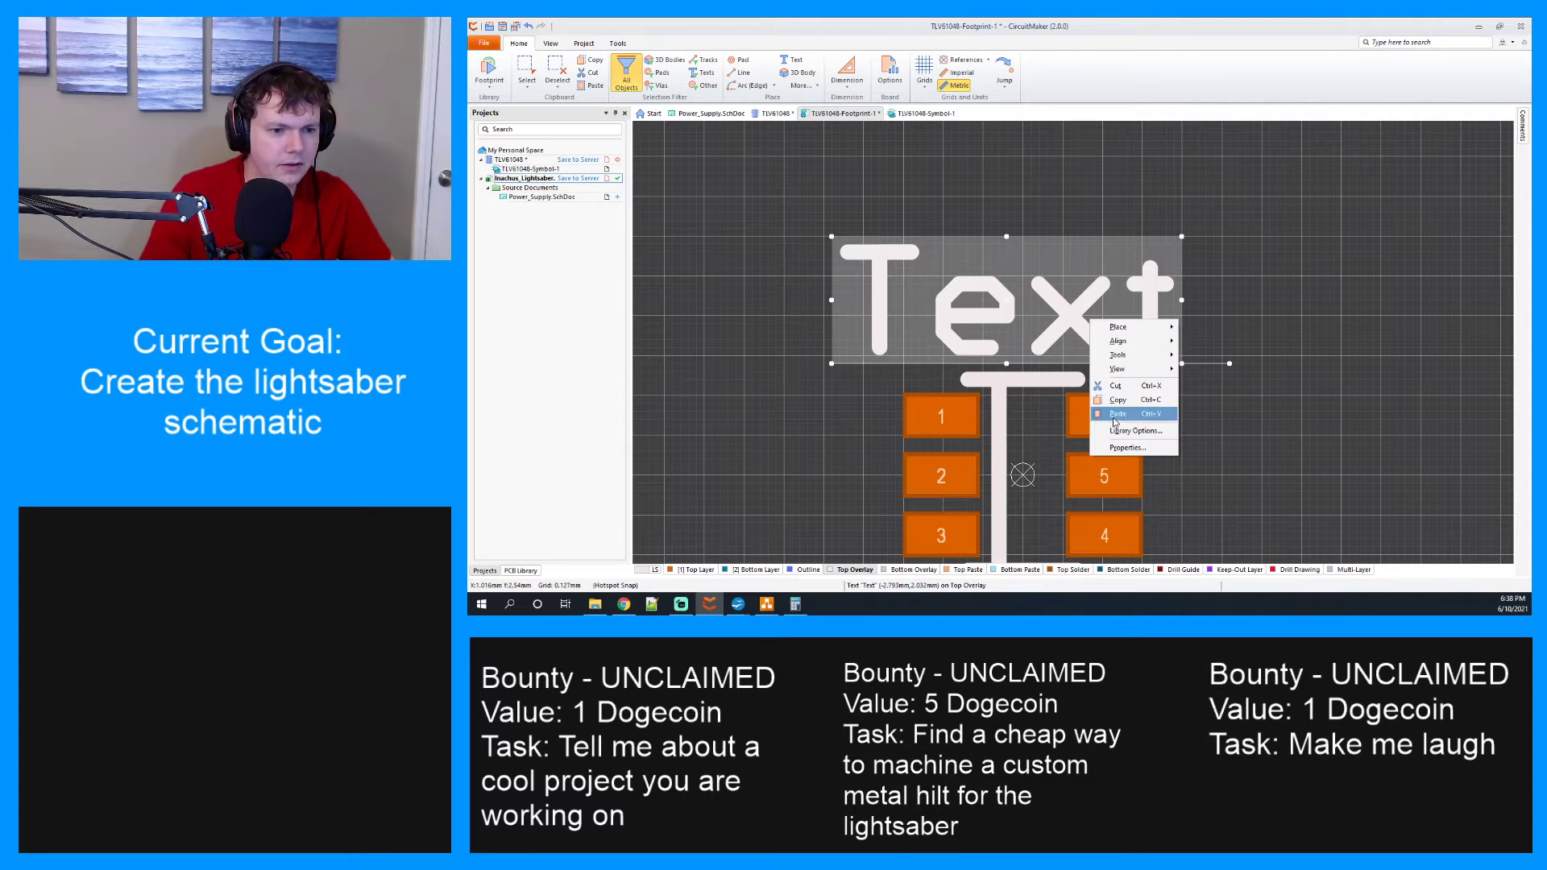
left_click(1126, 447)
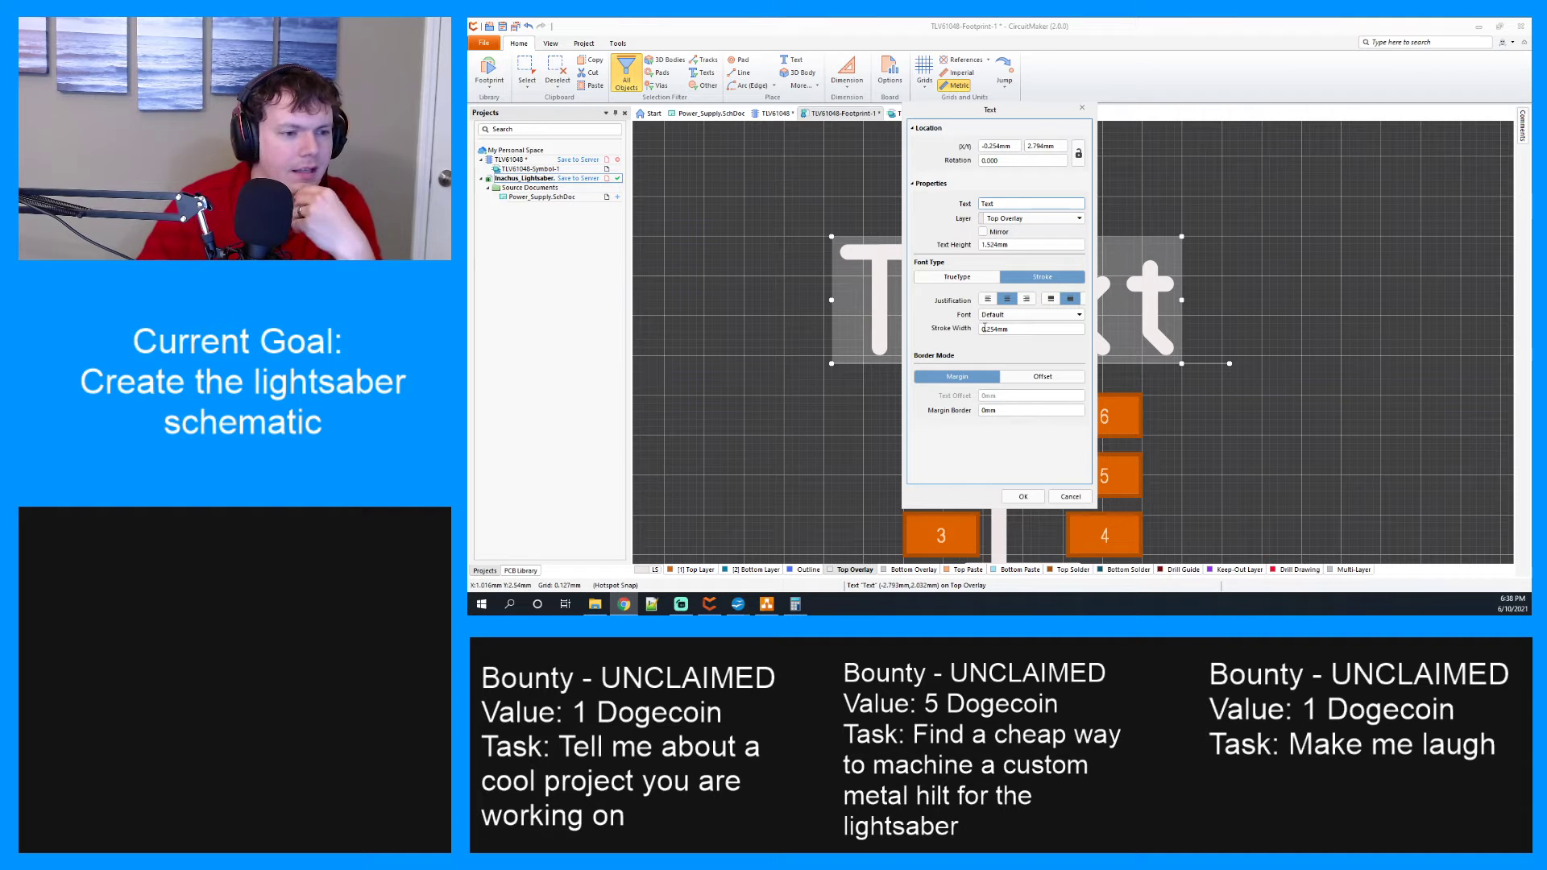
left_click(1008, 203)
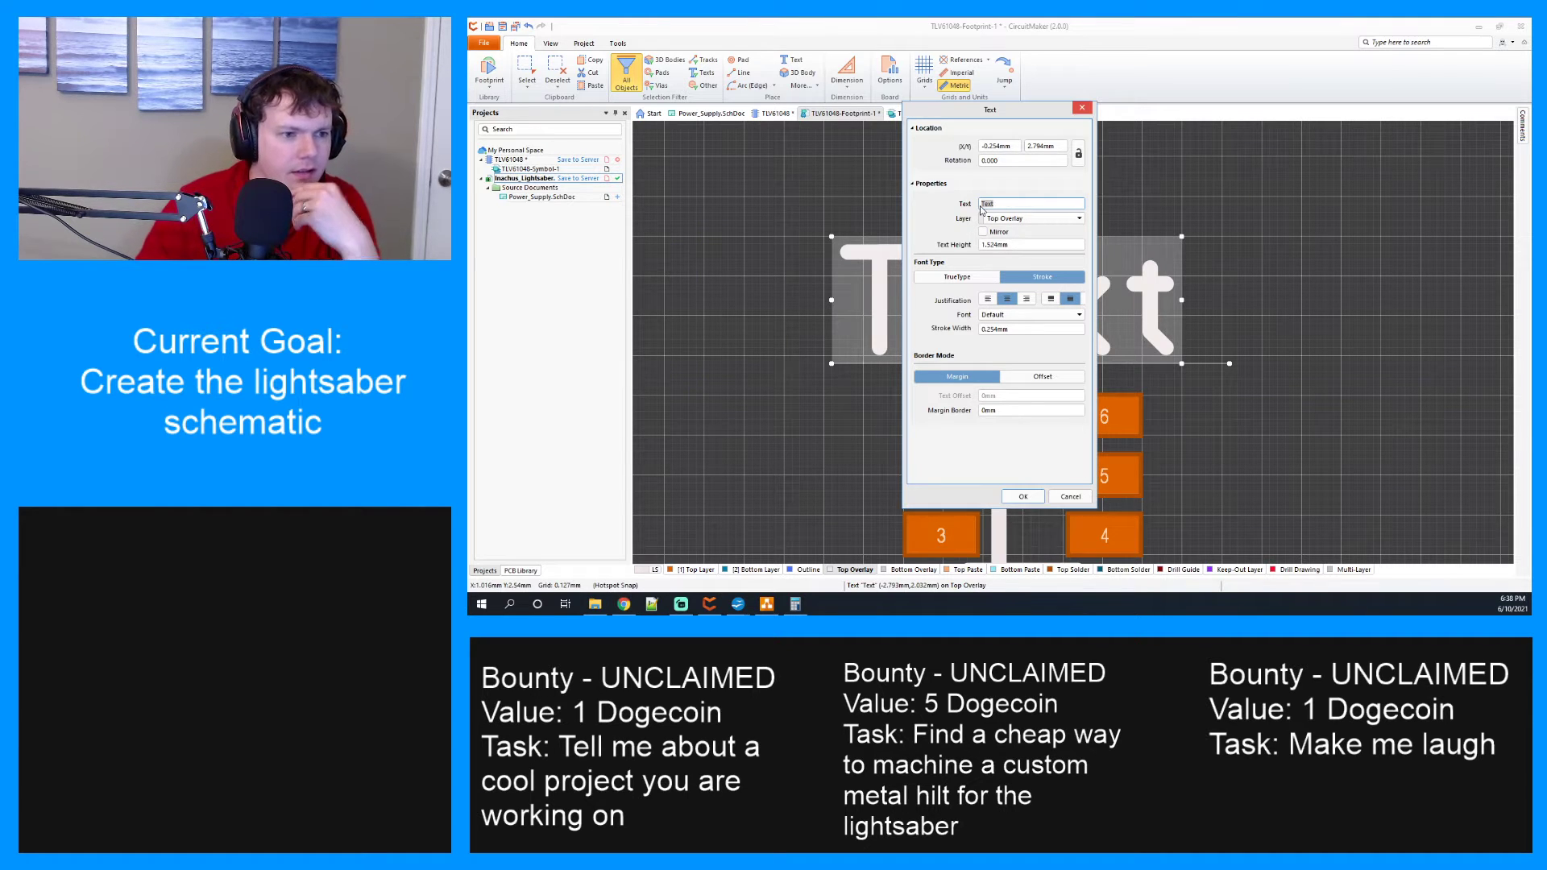
type("U")
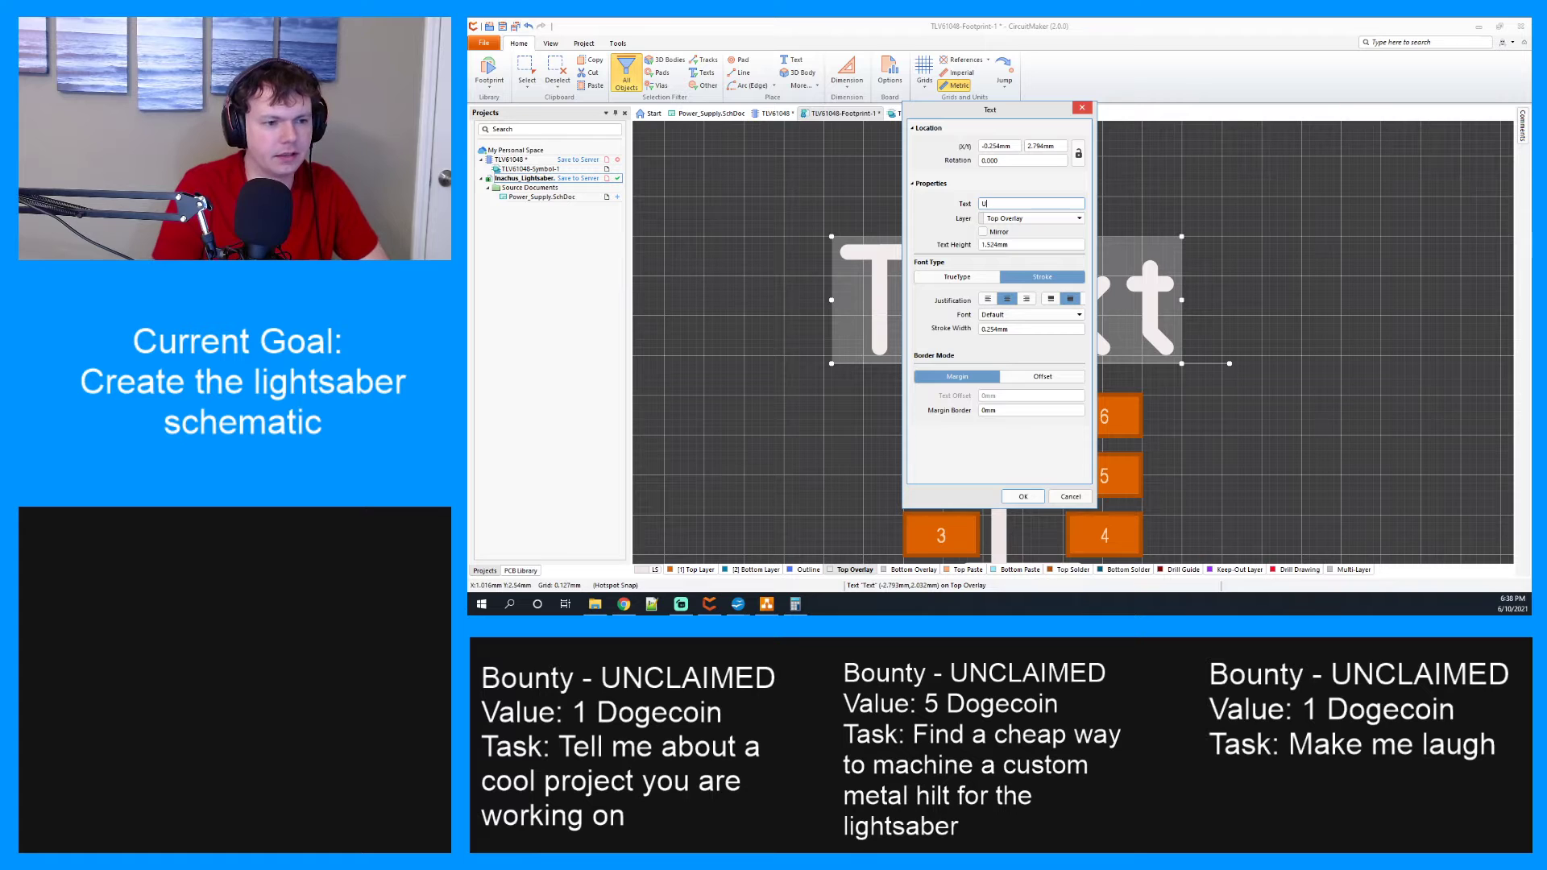
type("?")
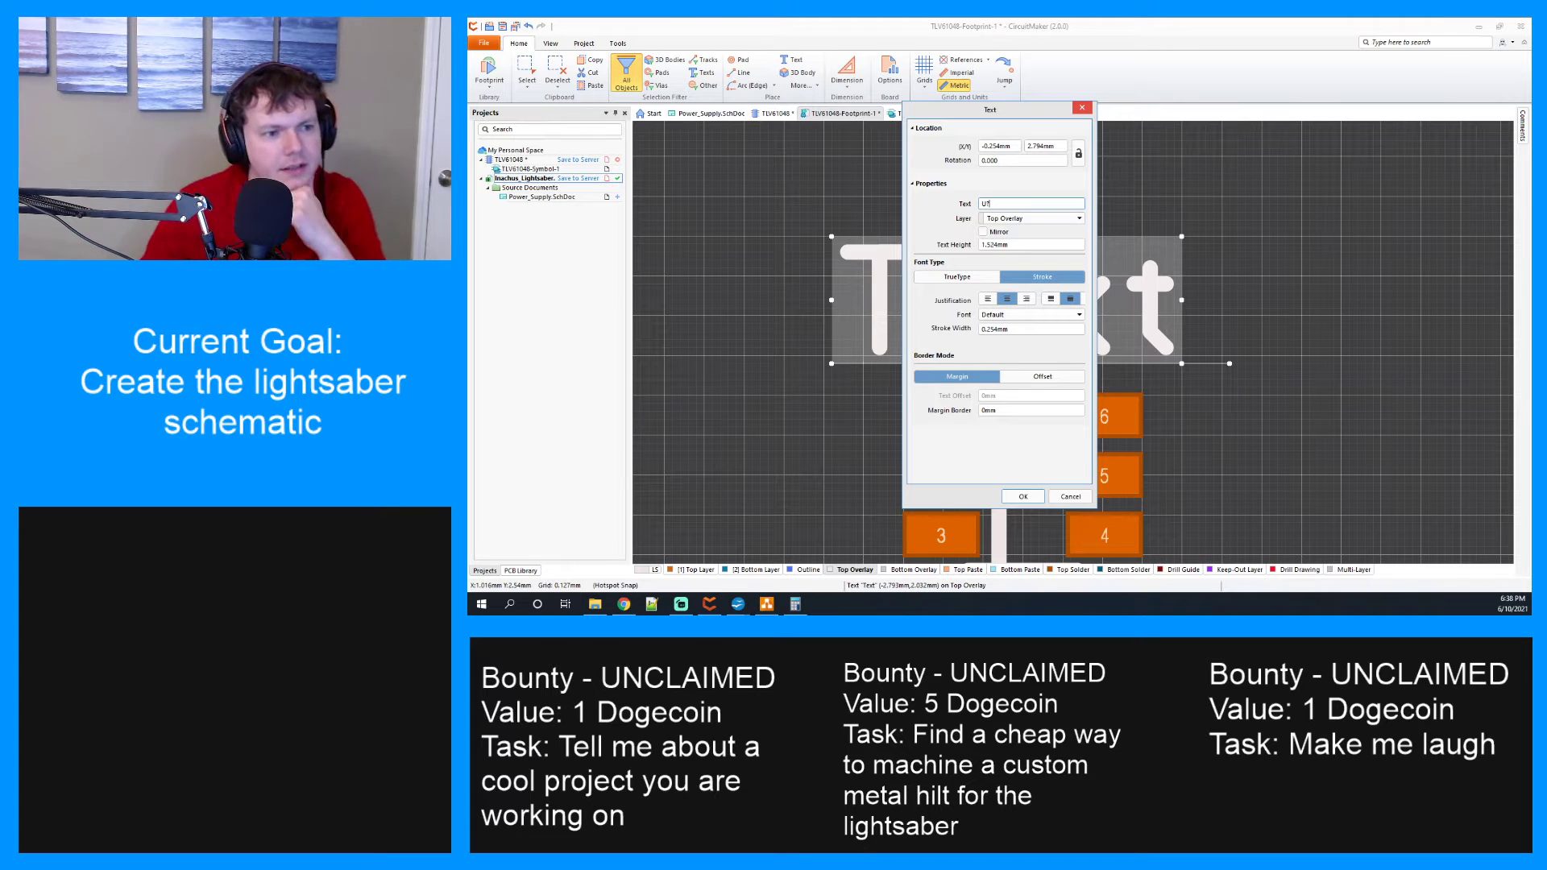
left_click(1032, 494)
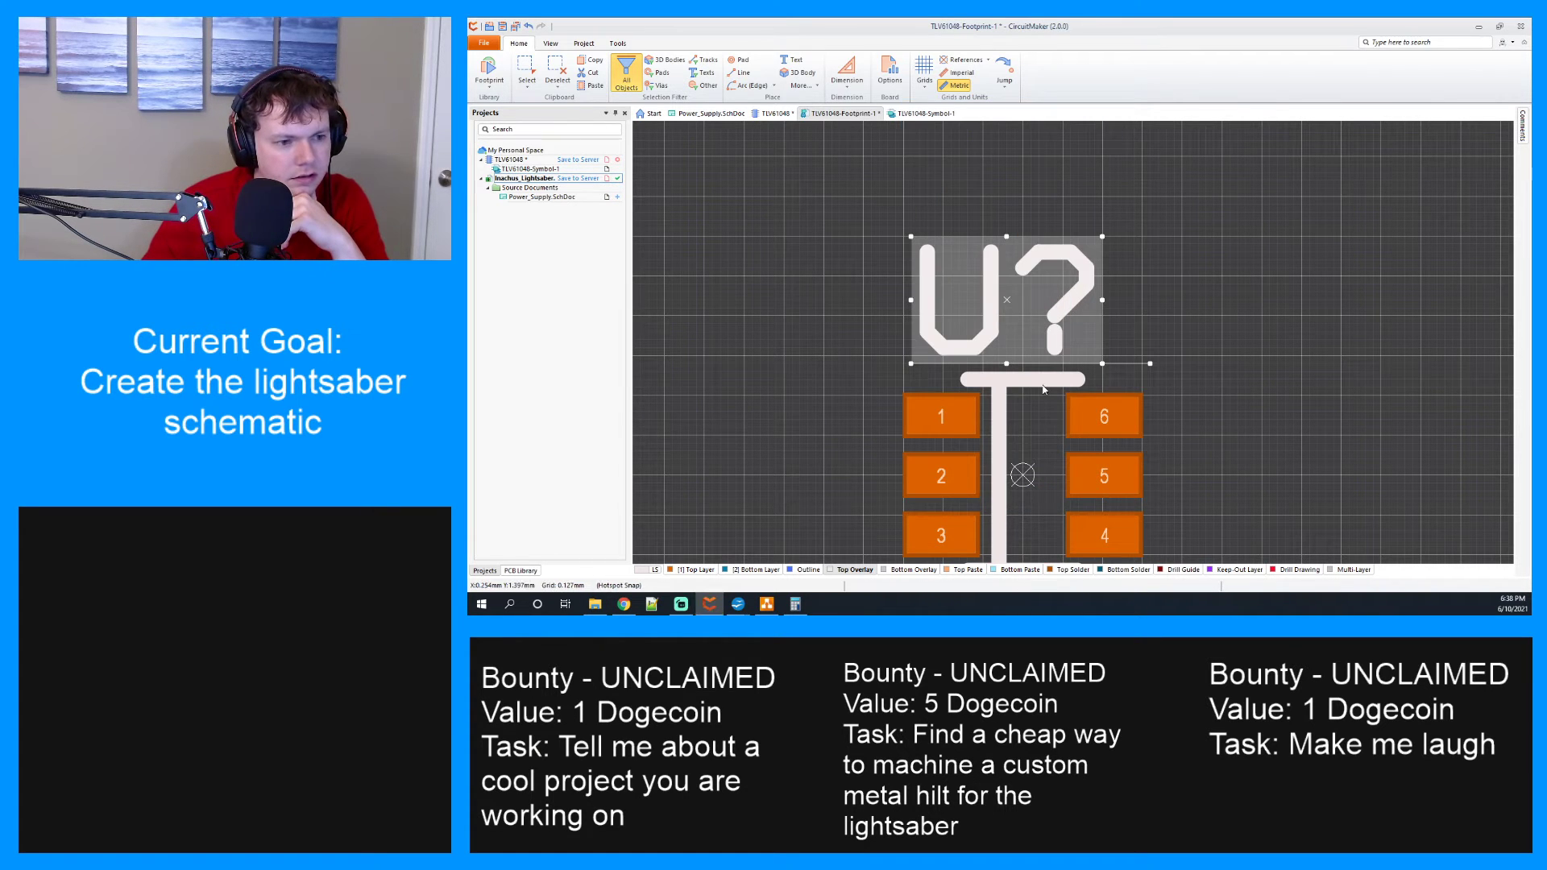
Set the U? text's height to 2 mm and move it above the upper outline line, to about X 0 mm, Y 3.05 mm.
right_click(1029, 305)
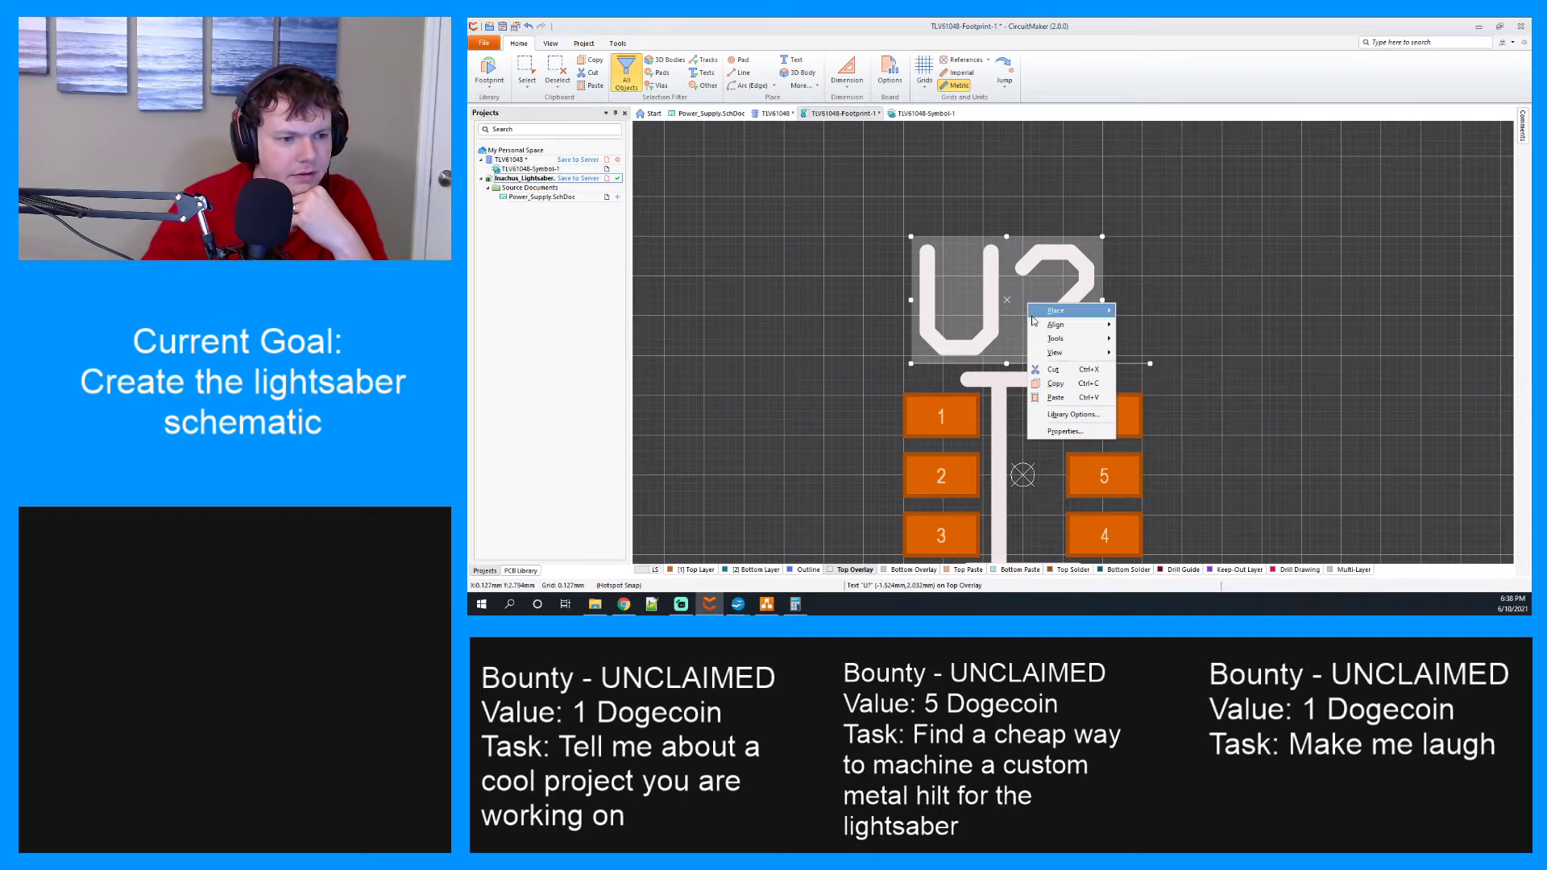
left_click(1063, 431)
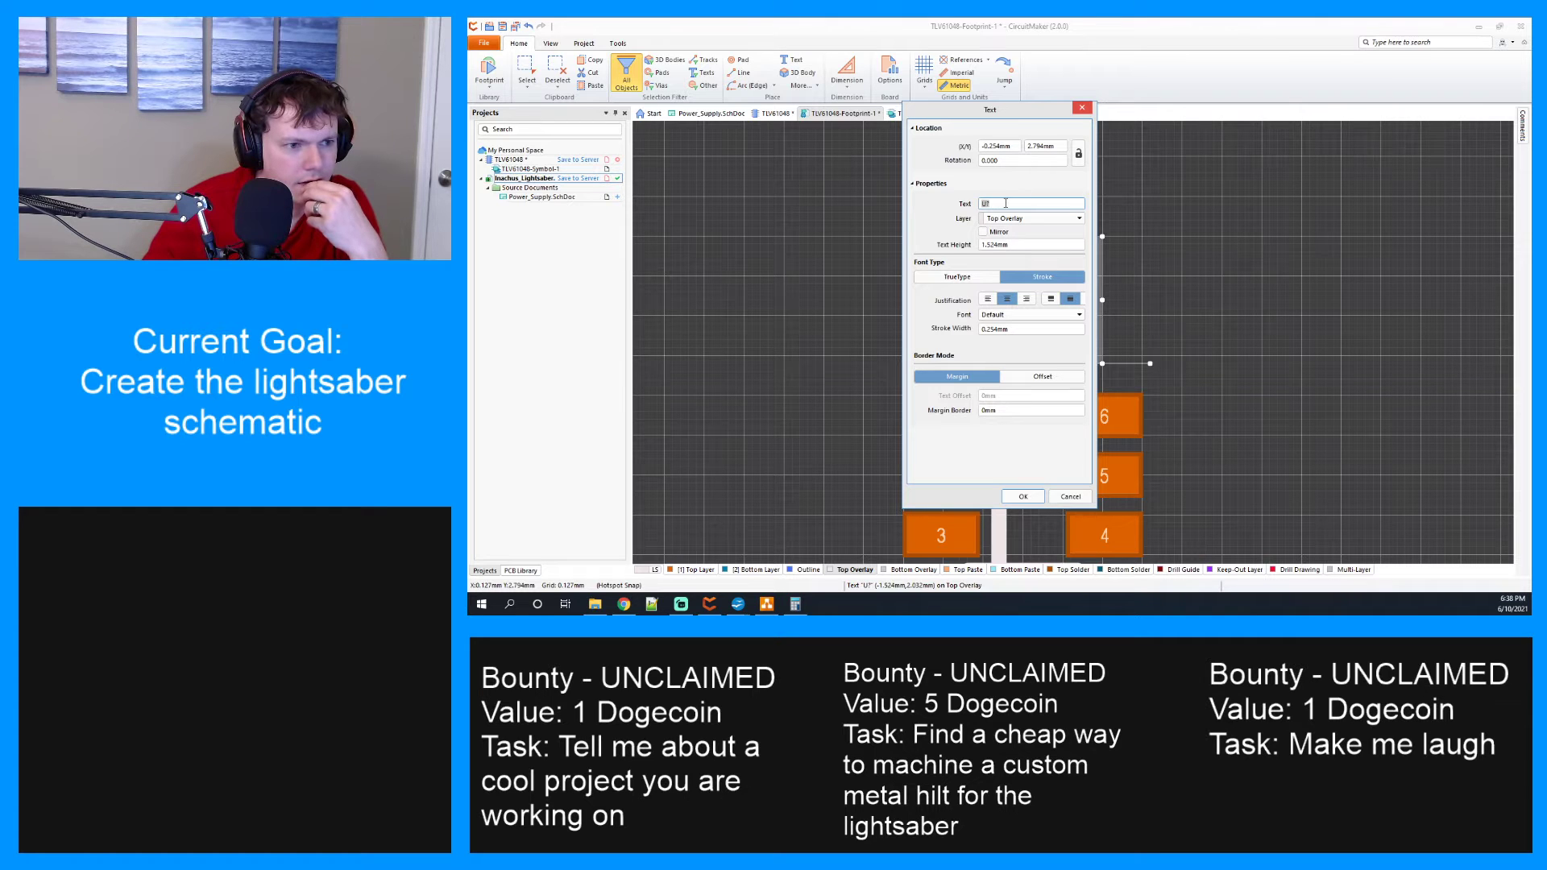
left_click(998, 245)
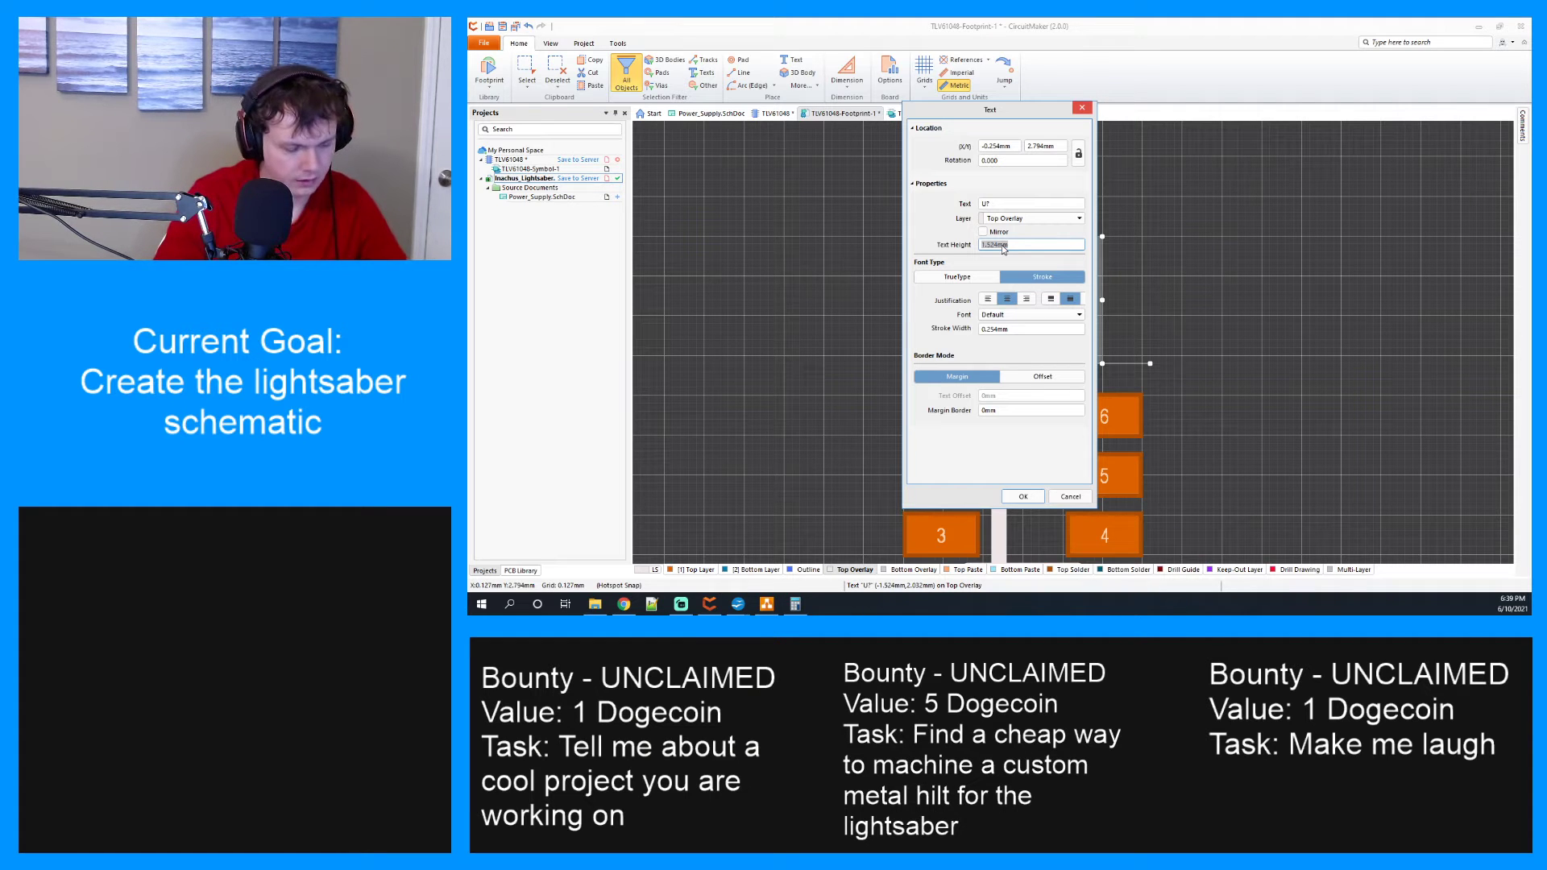
type("0.")
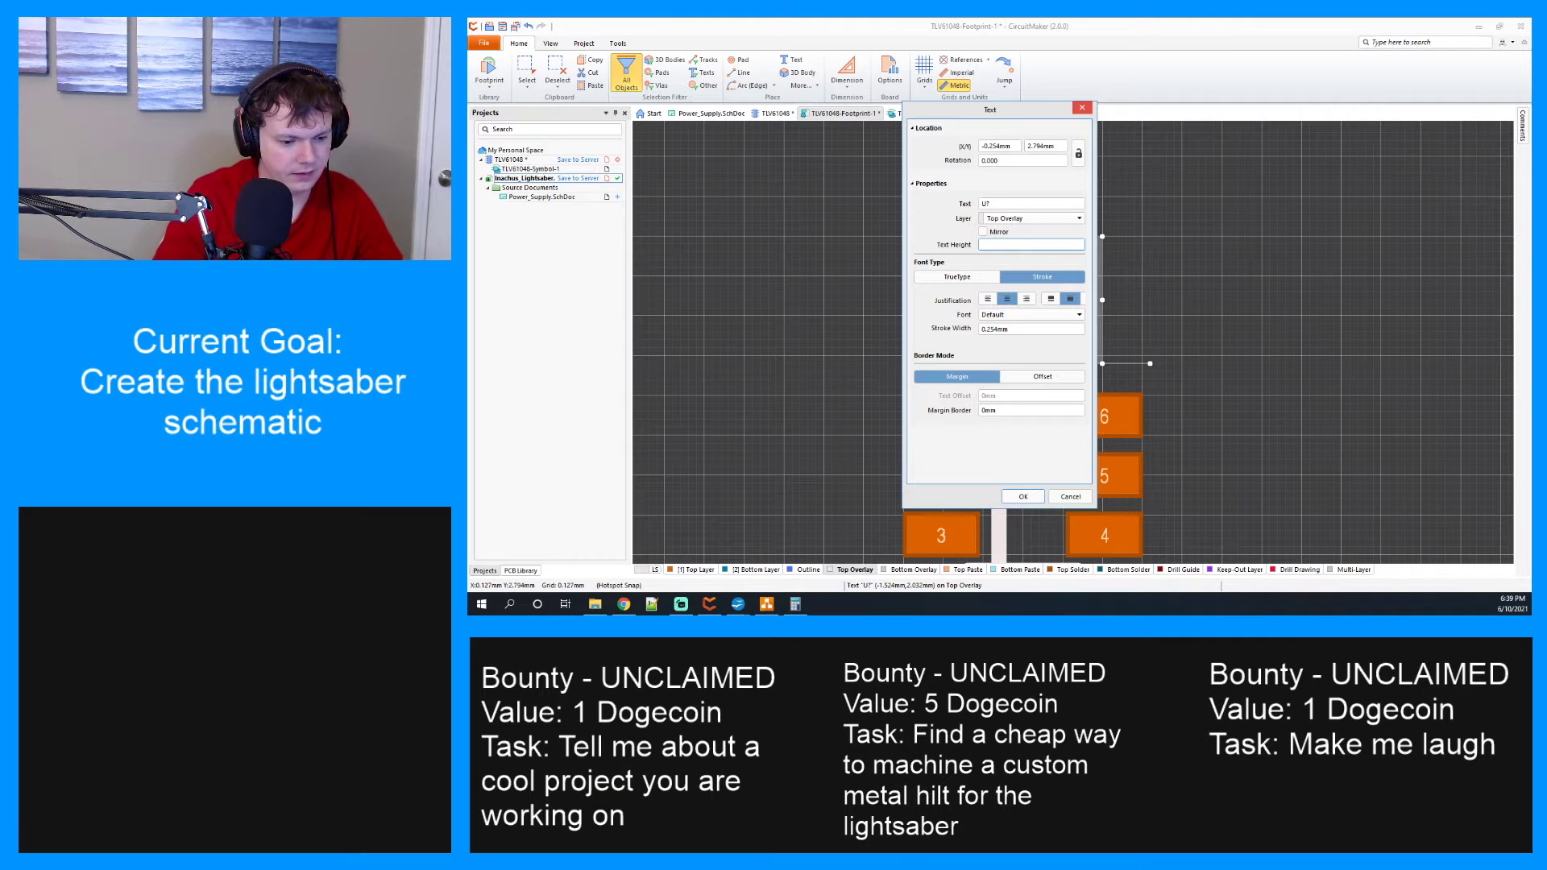
type("2mm")
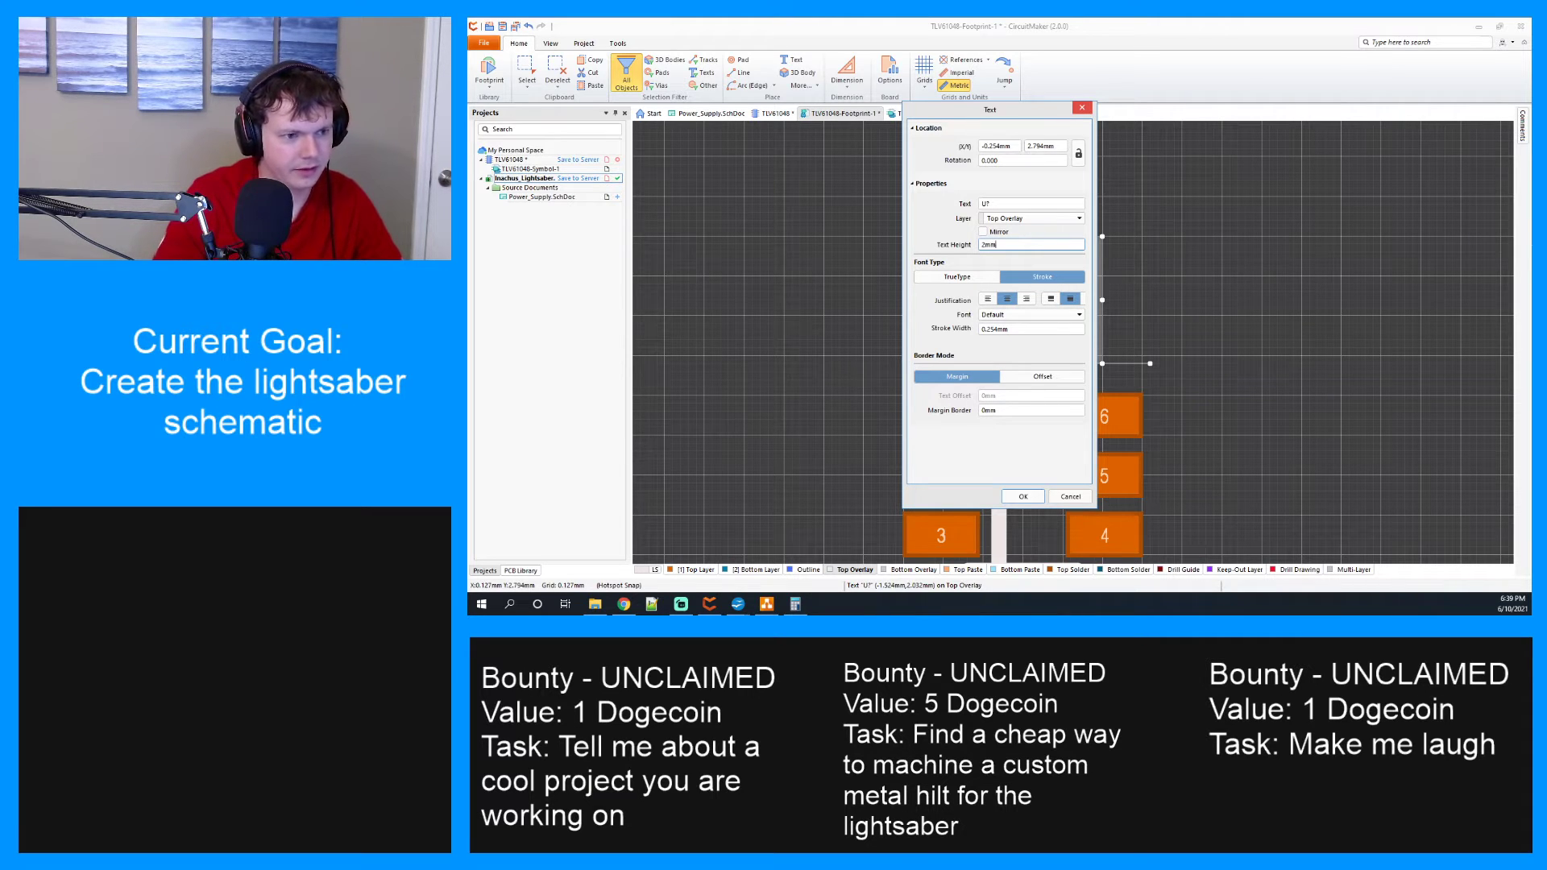
key("Return")
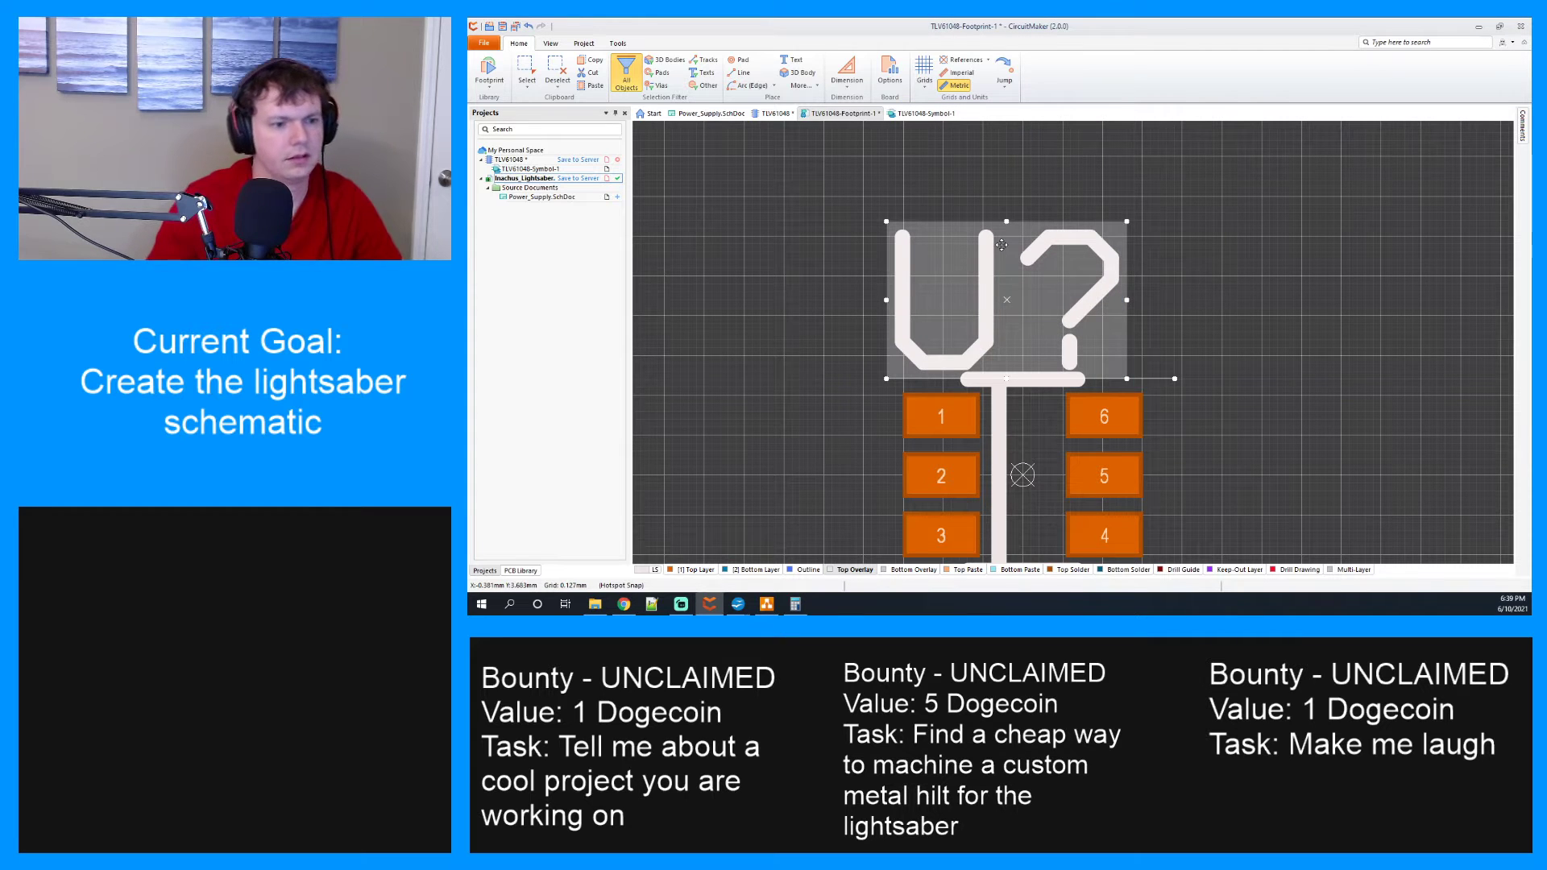
left_click_drag(1004, 247, 1019, 282)
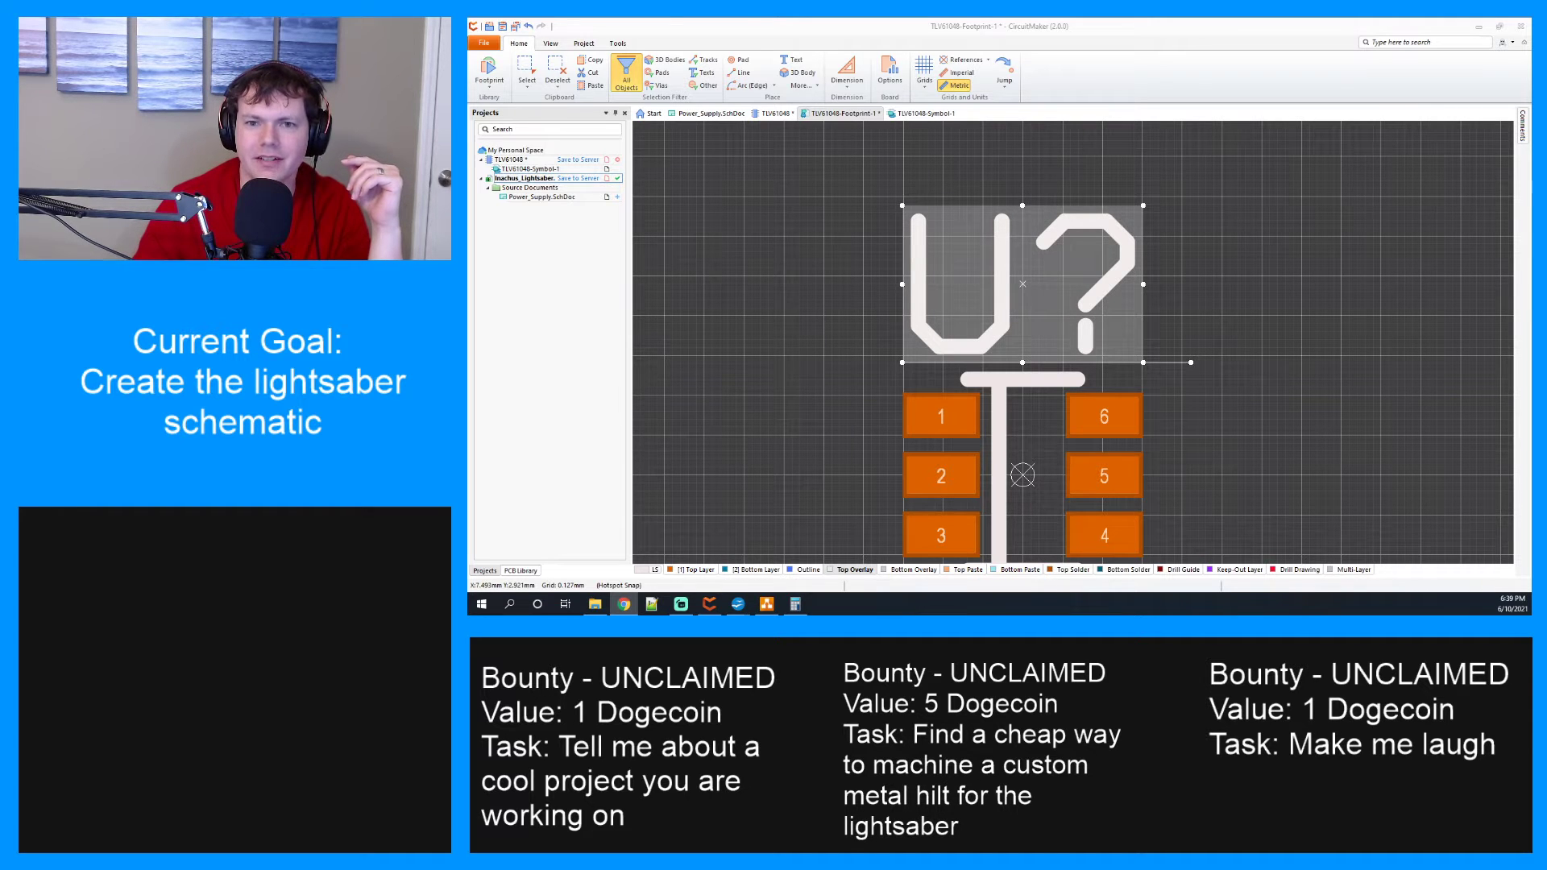
Switch to the browser and examine Wikipedia's reference designator tables for the letter codes of component types such as voltage regulators.
left_click_drag(1531, 242, 951, 20)
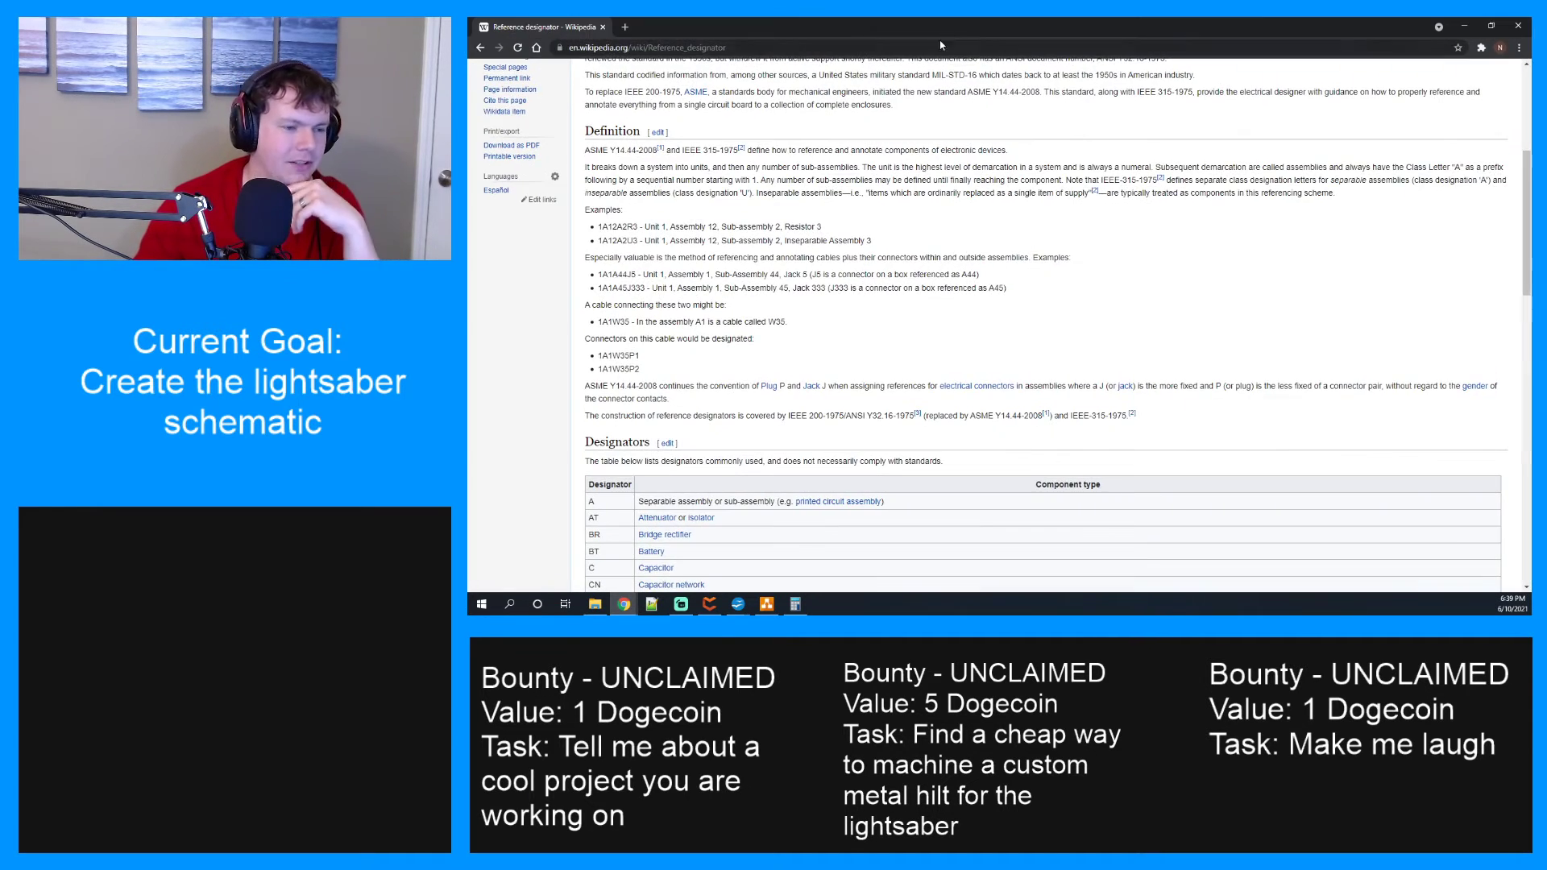
scroll(936, 285, "down", 2)
scroll(936, 285, "down", 3)
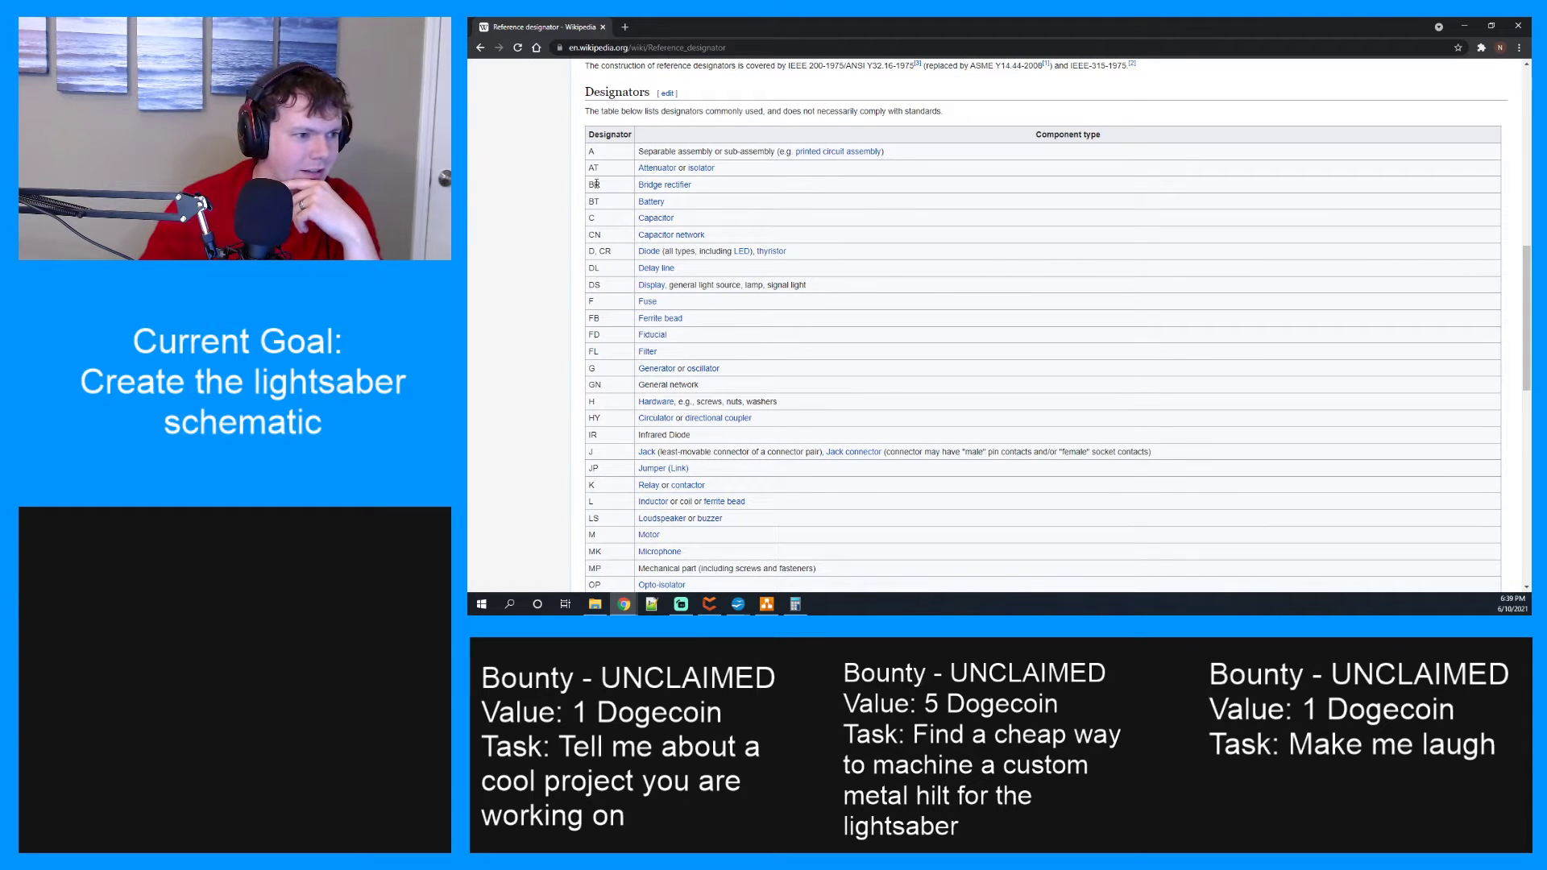
scroll(610, 202, "down", 5)
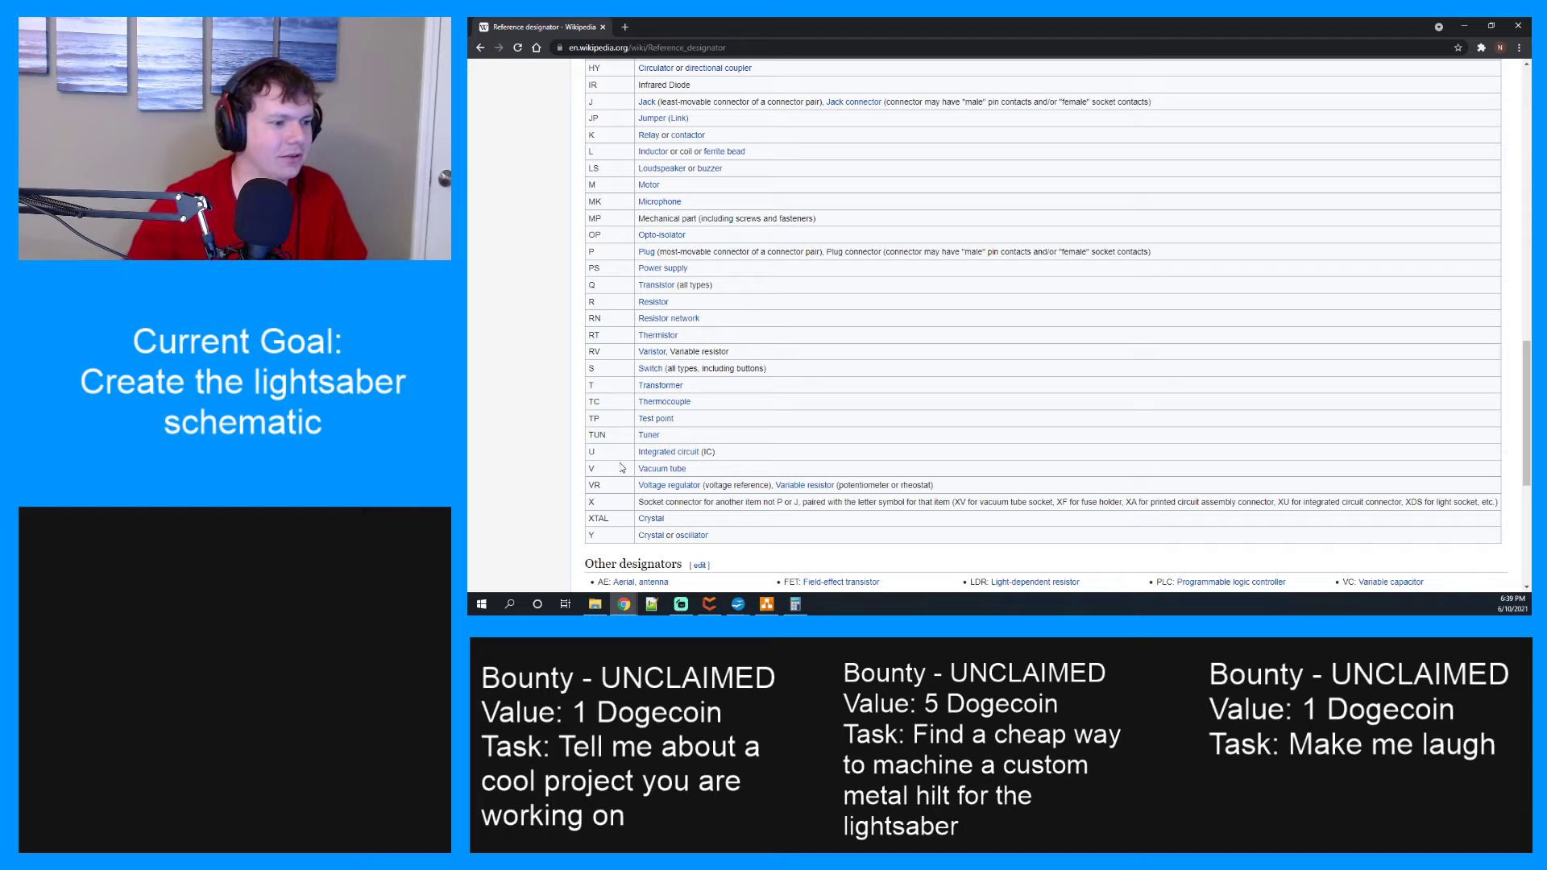
mouse_move(665, 452)
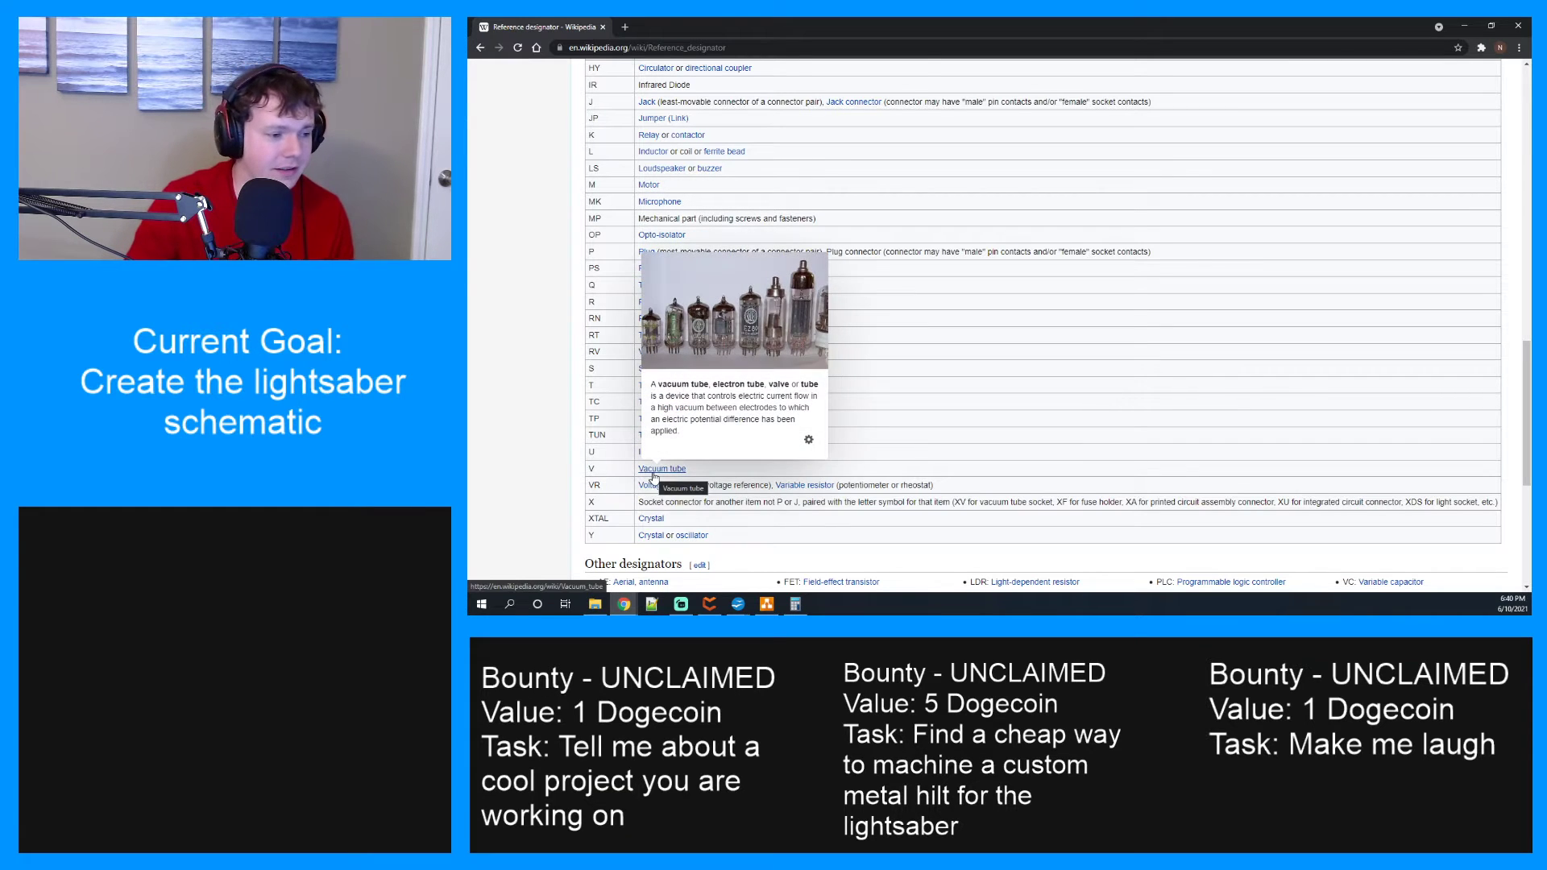
scroll(601, 401, "up", 5)
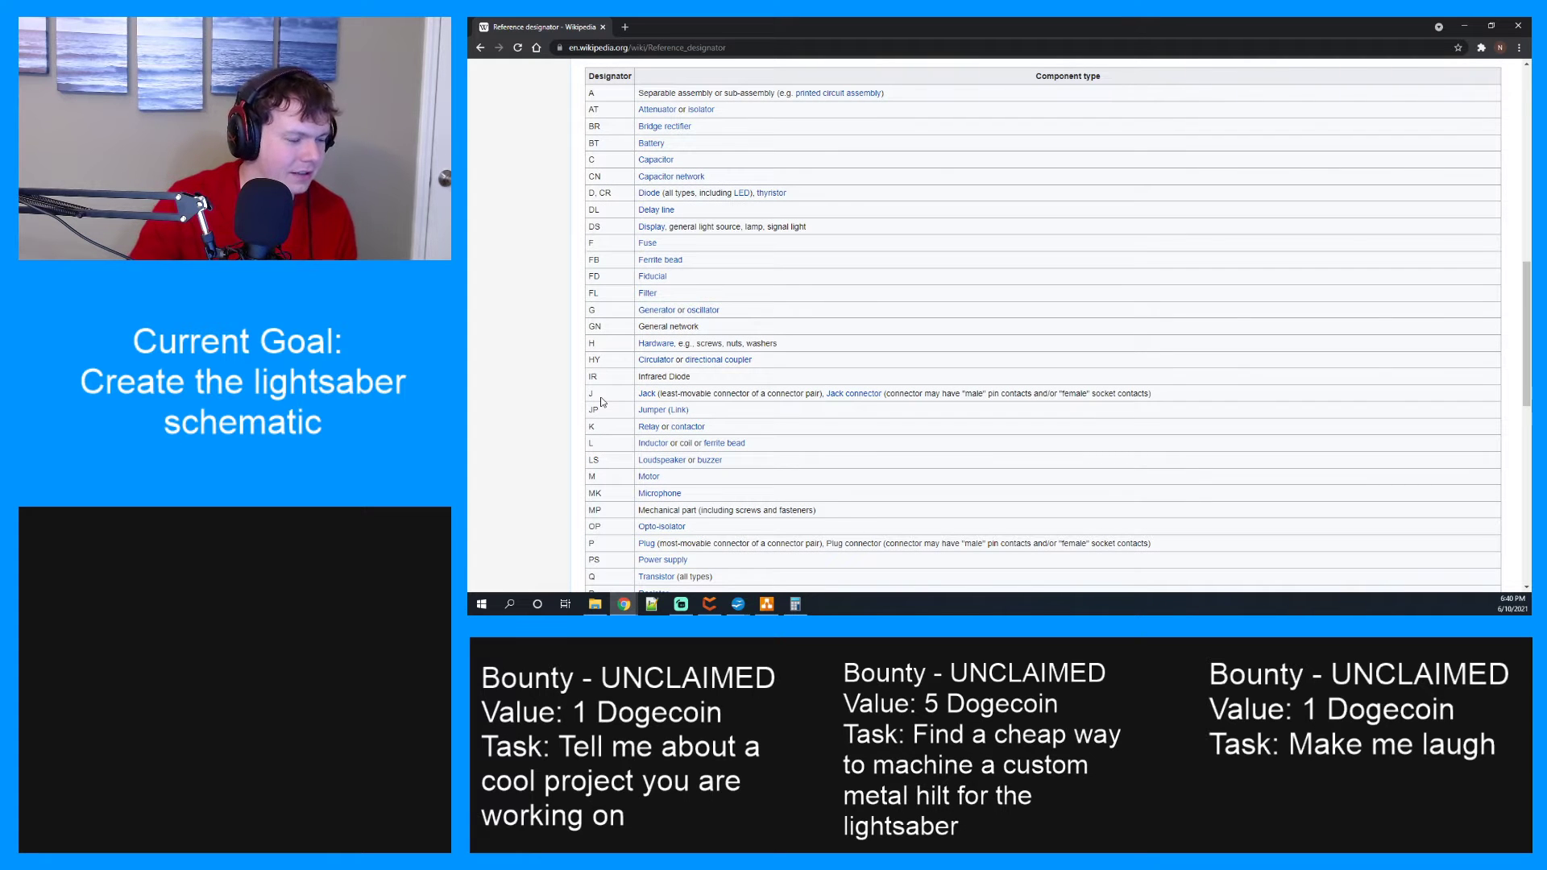
scroll(601, 401, "down", 2)
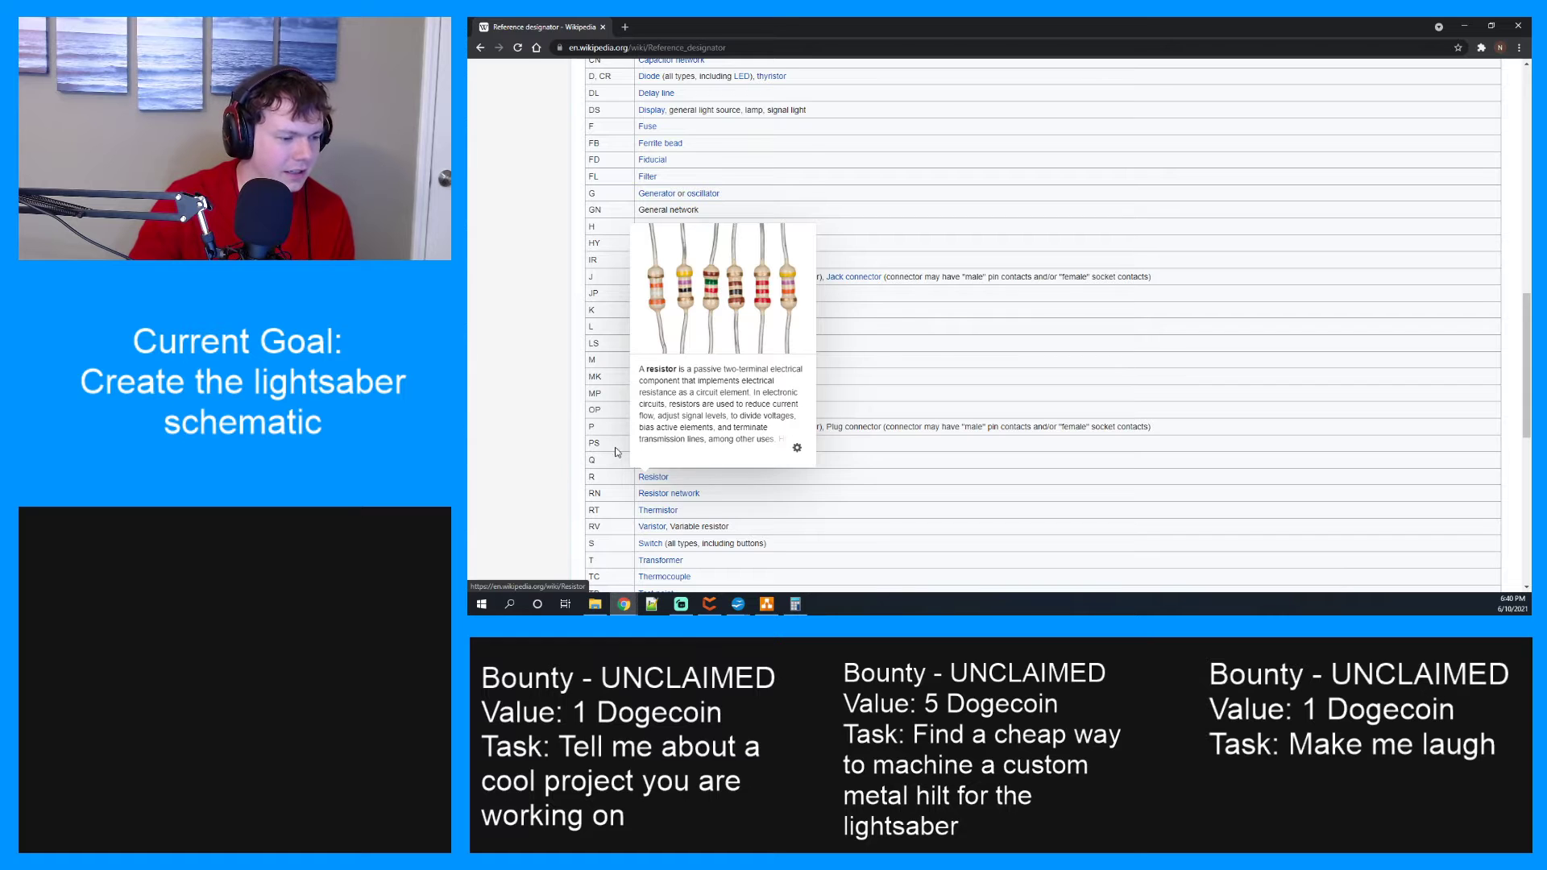
scroll(605, 427, "up", 3)
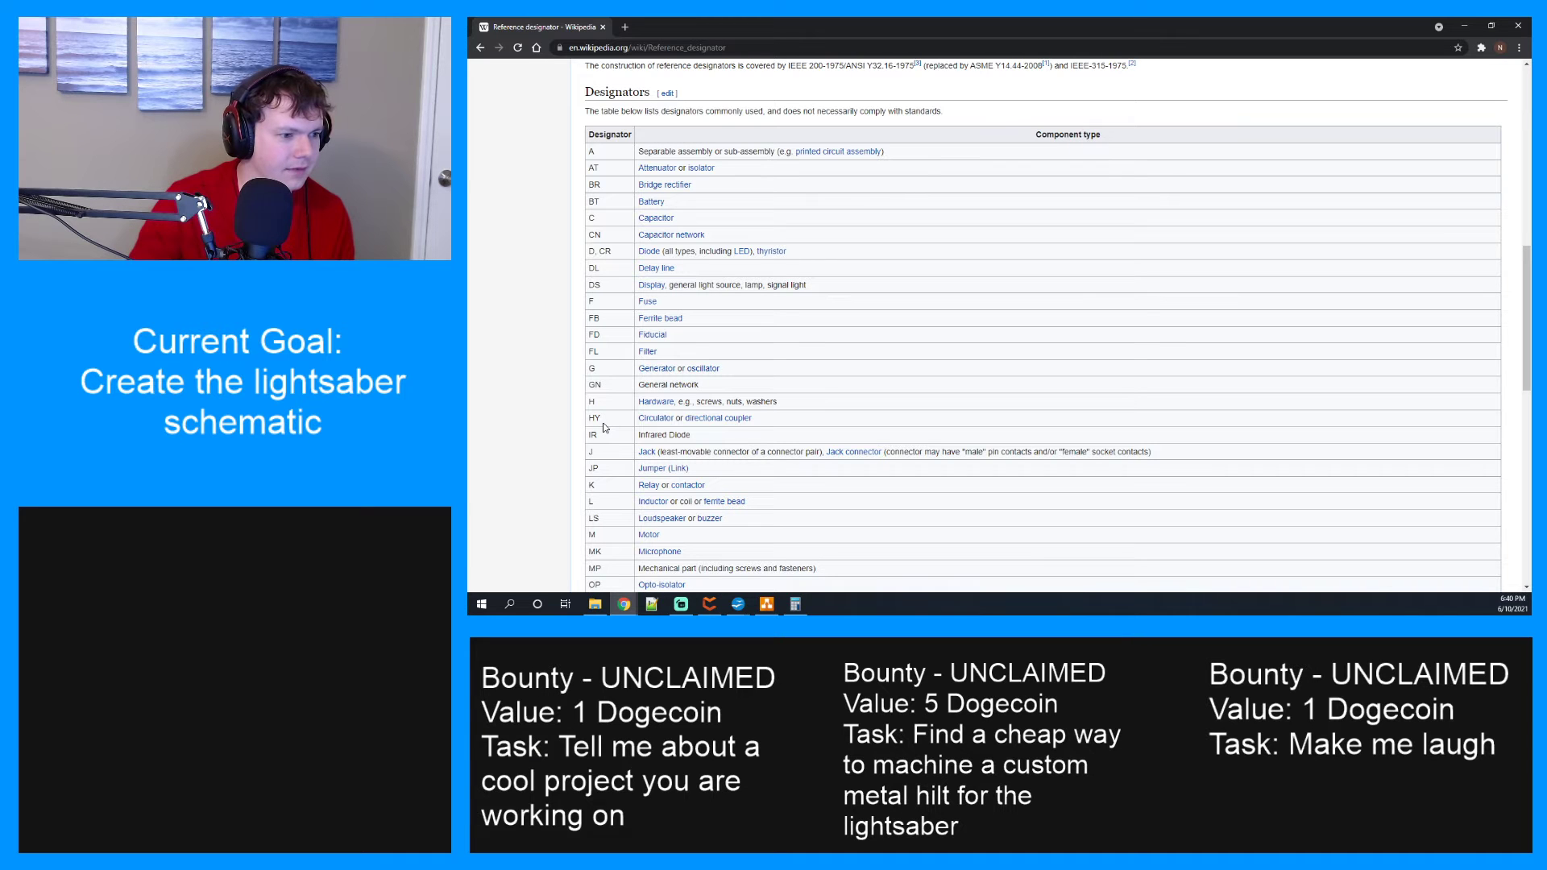
scroll(605, 428, "down", 2)
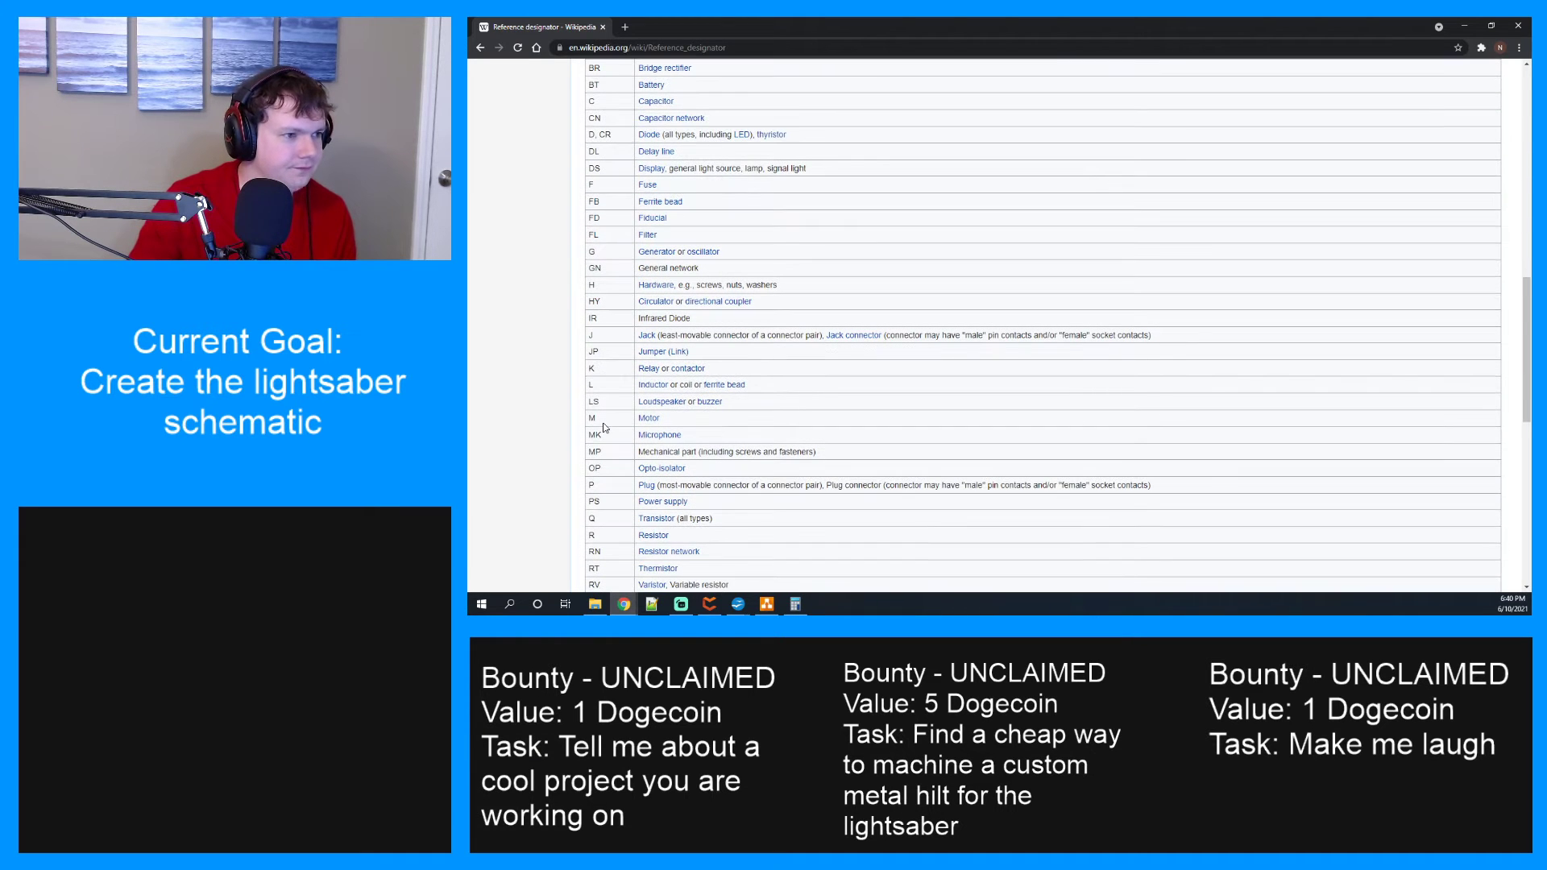
scroll(606, 428, "down", 4)
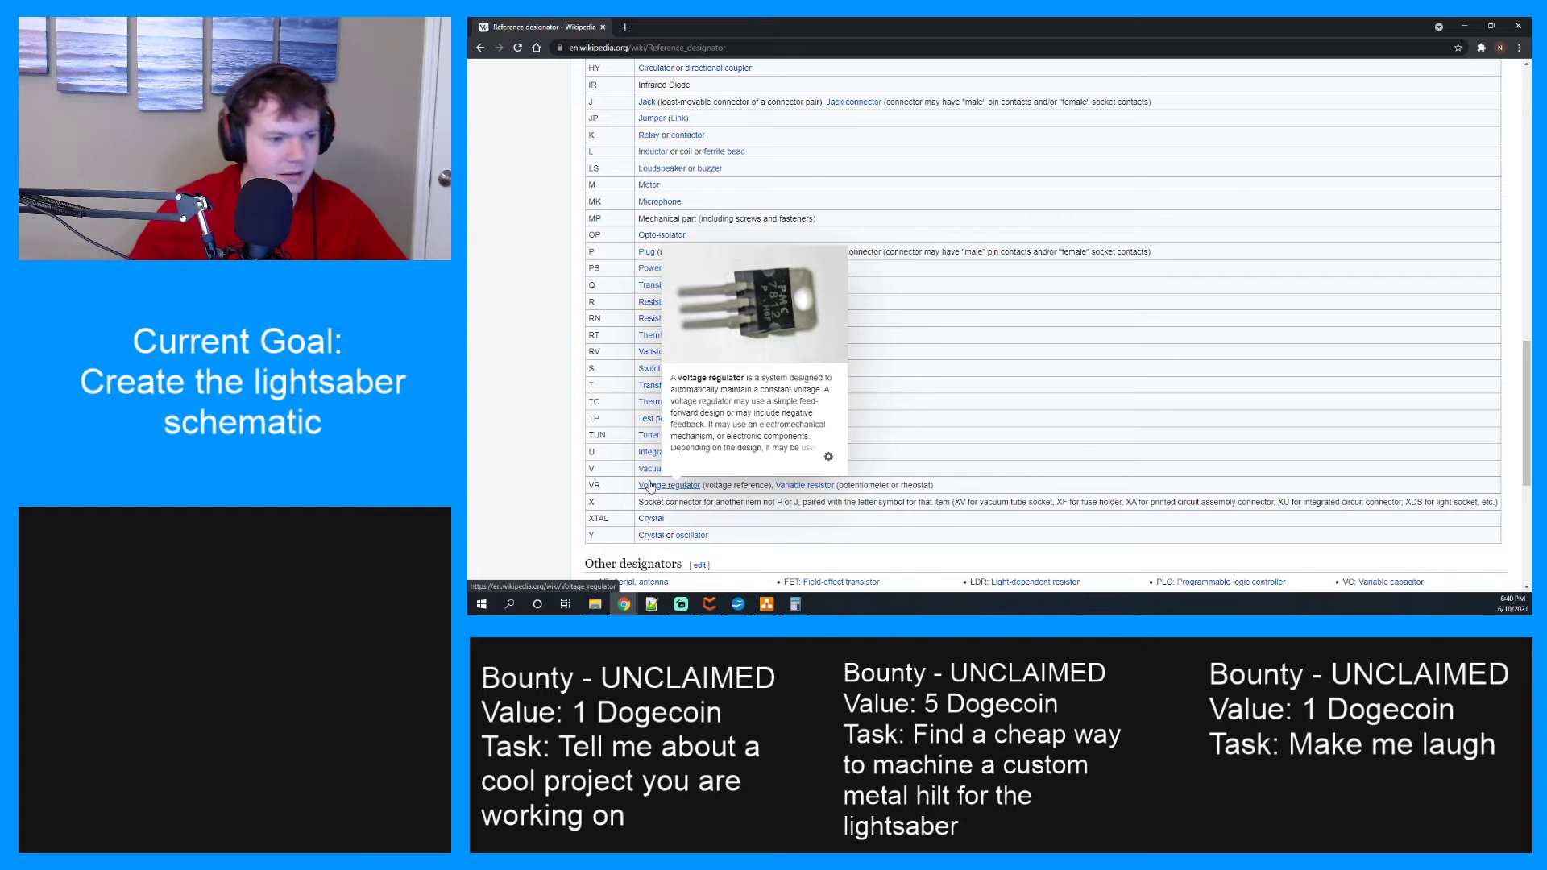
scroll(659, 342, "up", 3)
scroll(659, 341, "up", 2)
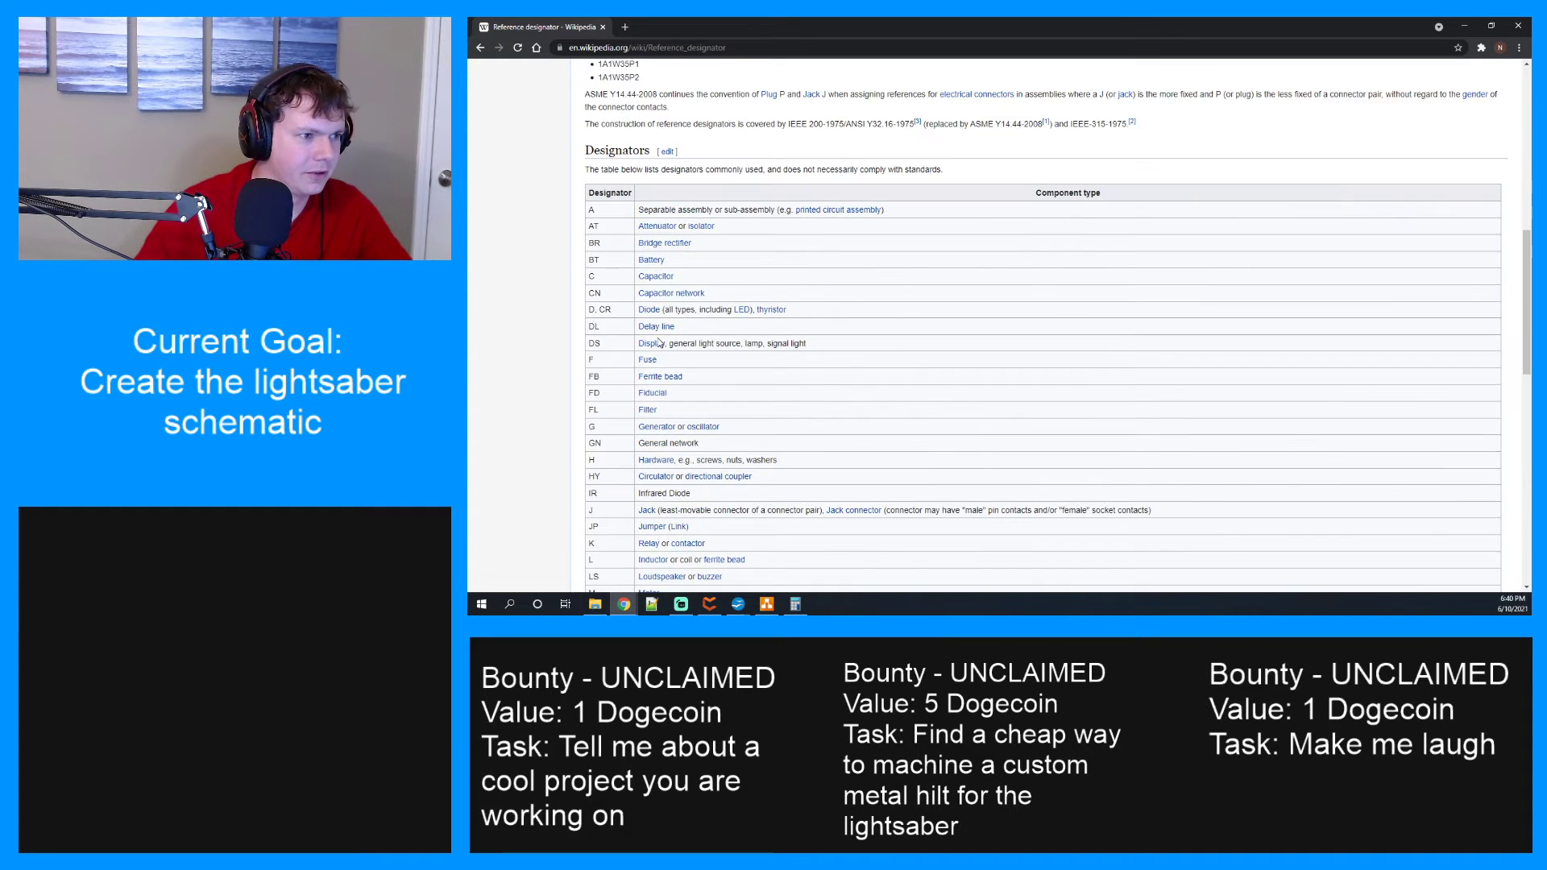
scroll(653, 373, "down", 6)
mouse_move(654, 373)
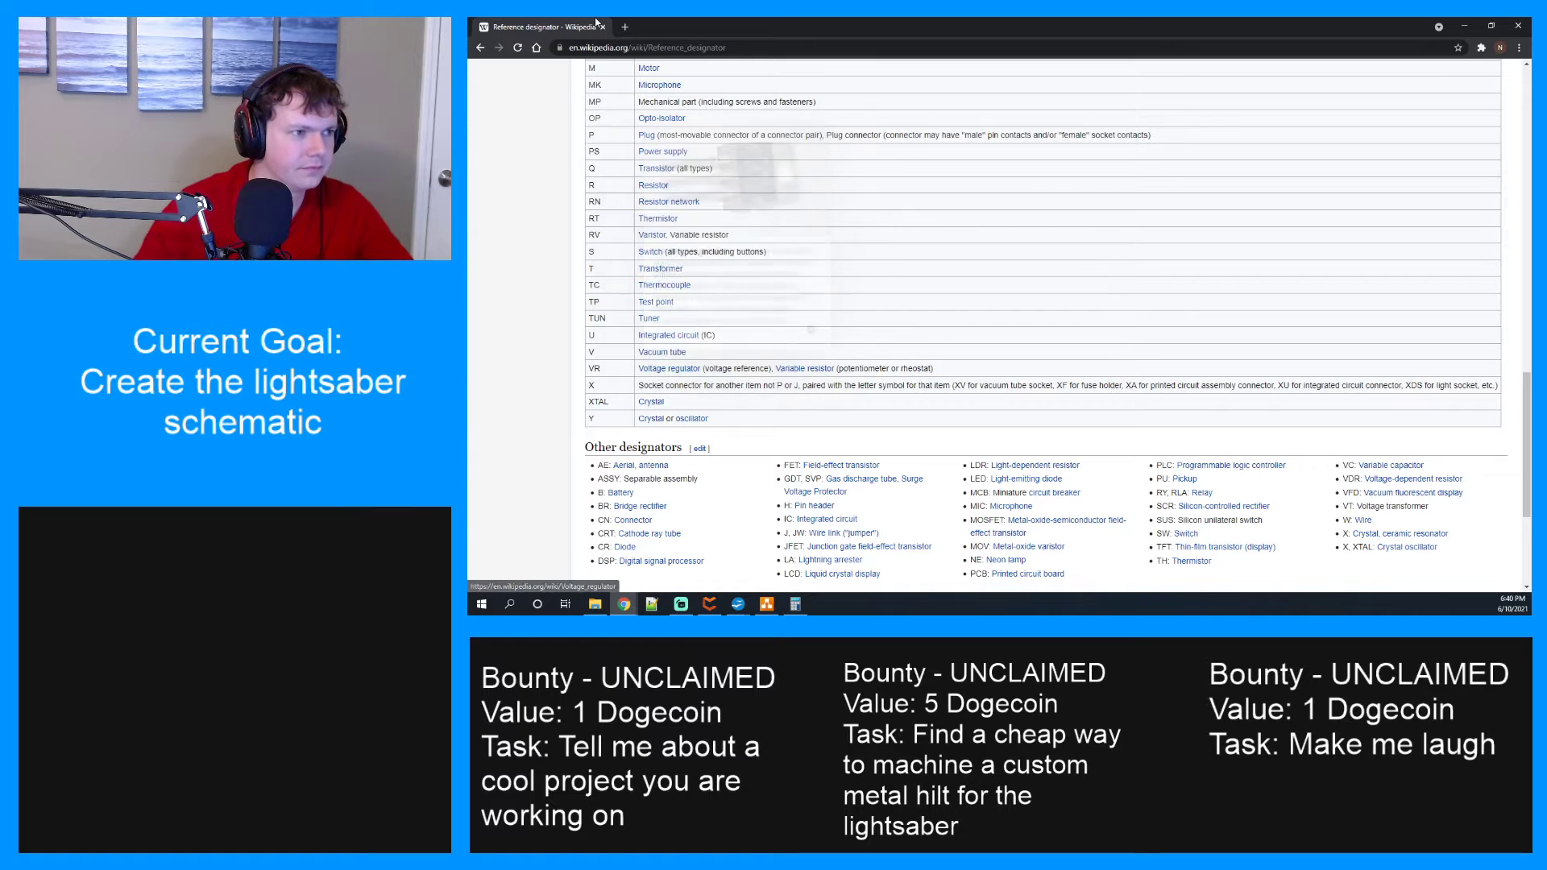
left_click_drag(596, 26, 1530, 403)
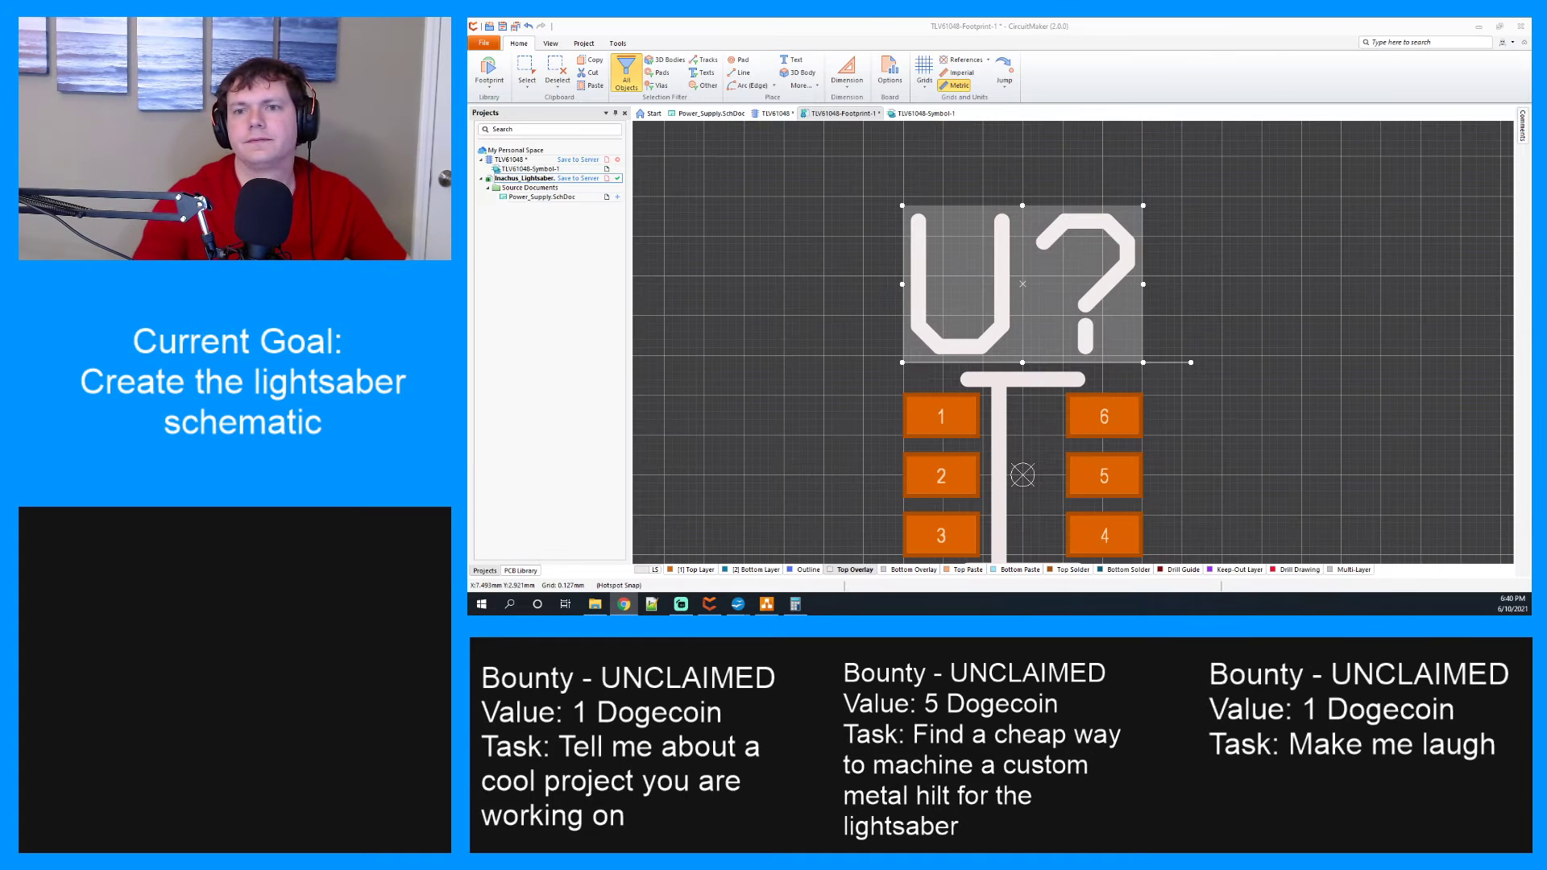
Change the content of the designator text above the upper outline line to "VR?" and apply it.
right_click(955, 282)
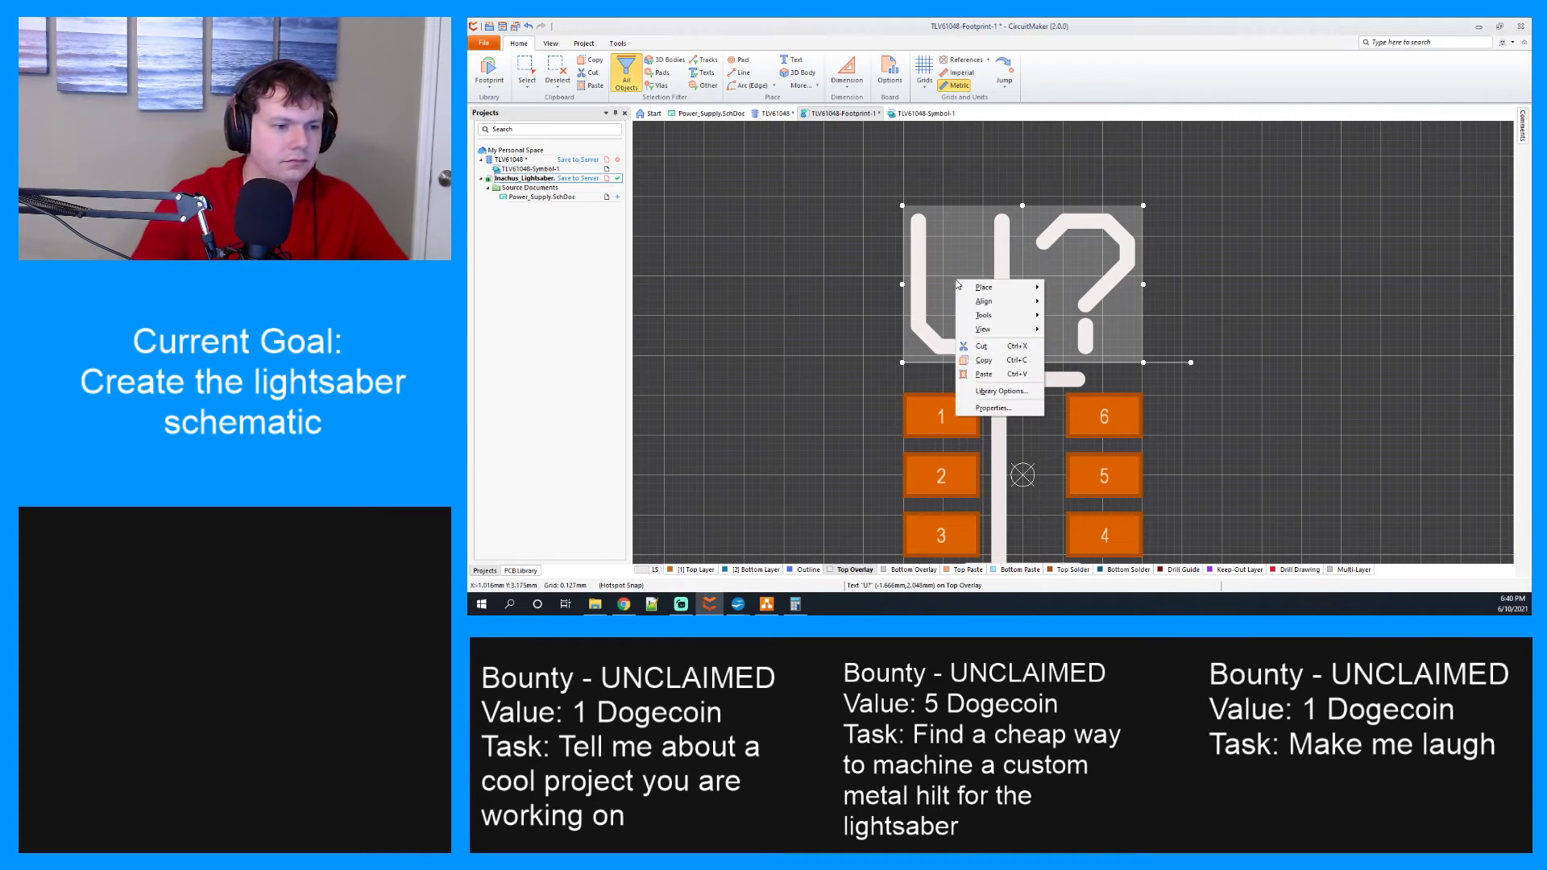
left_click(1006, 409)
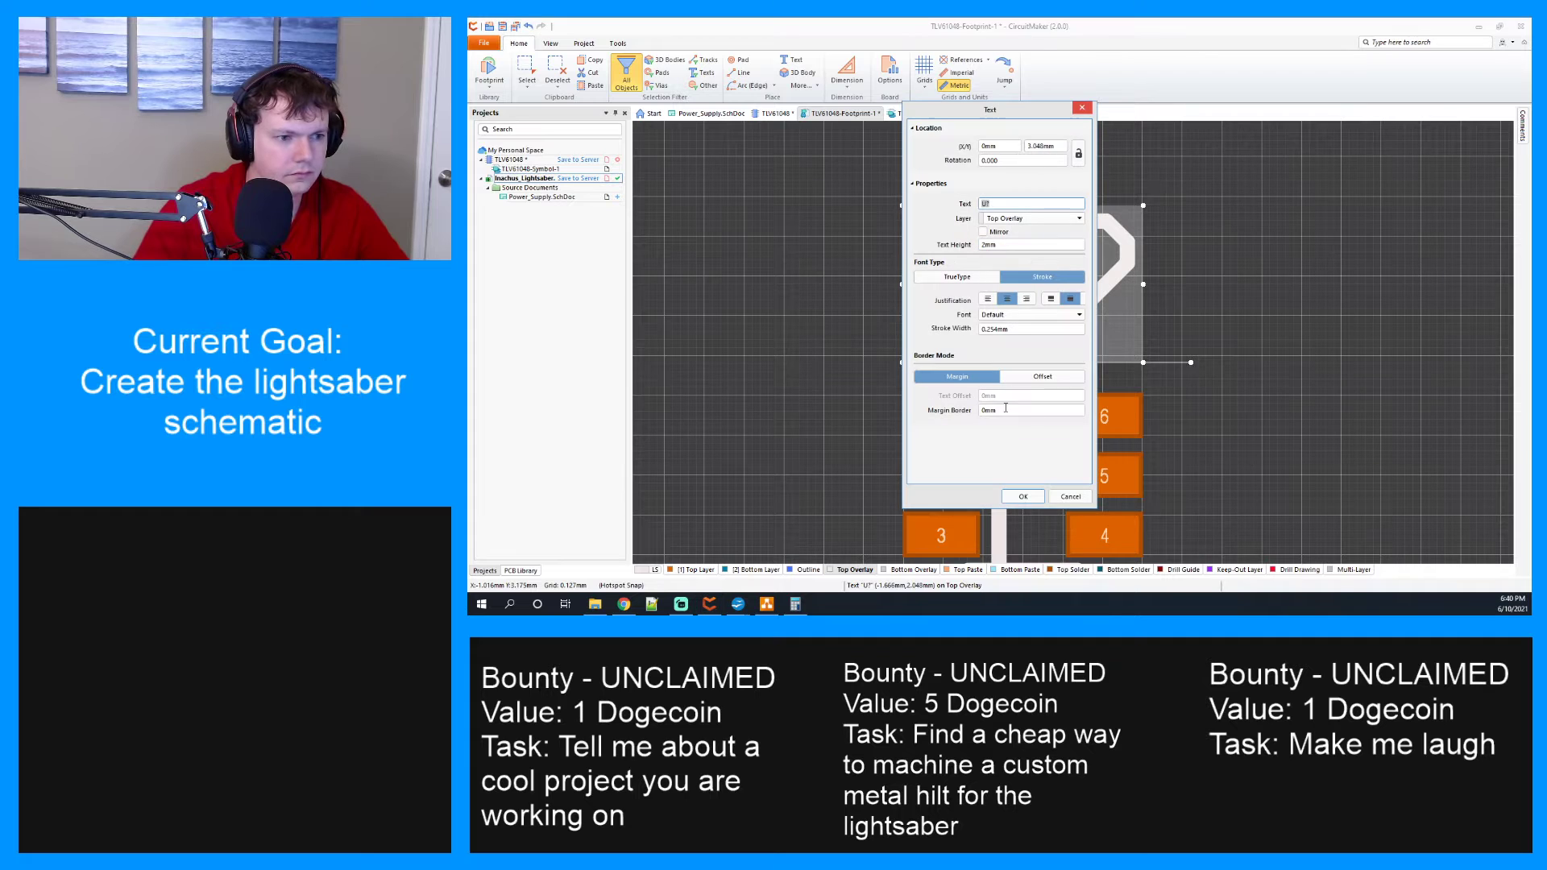
left_click(1003, 207)
left_click(987, 204)
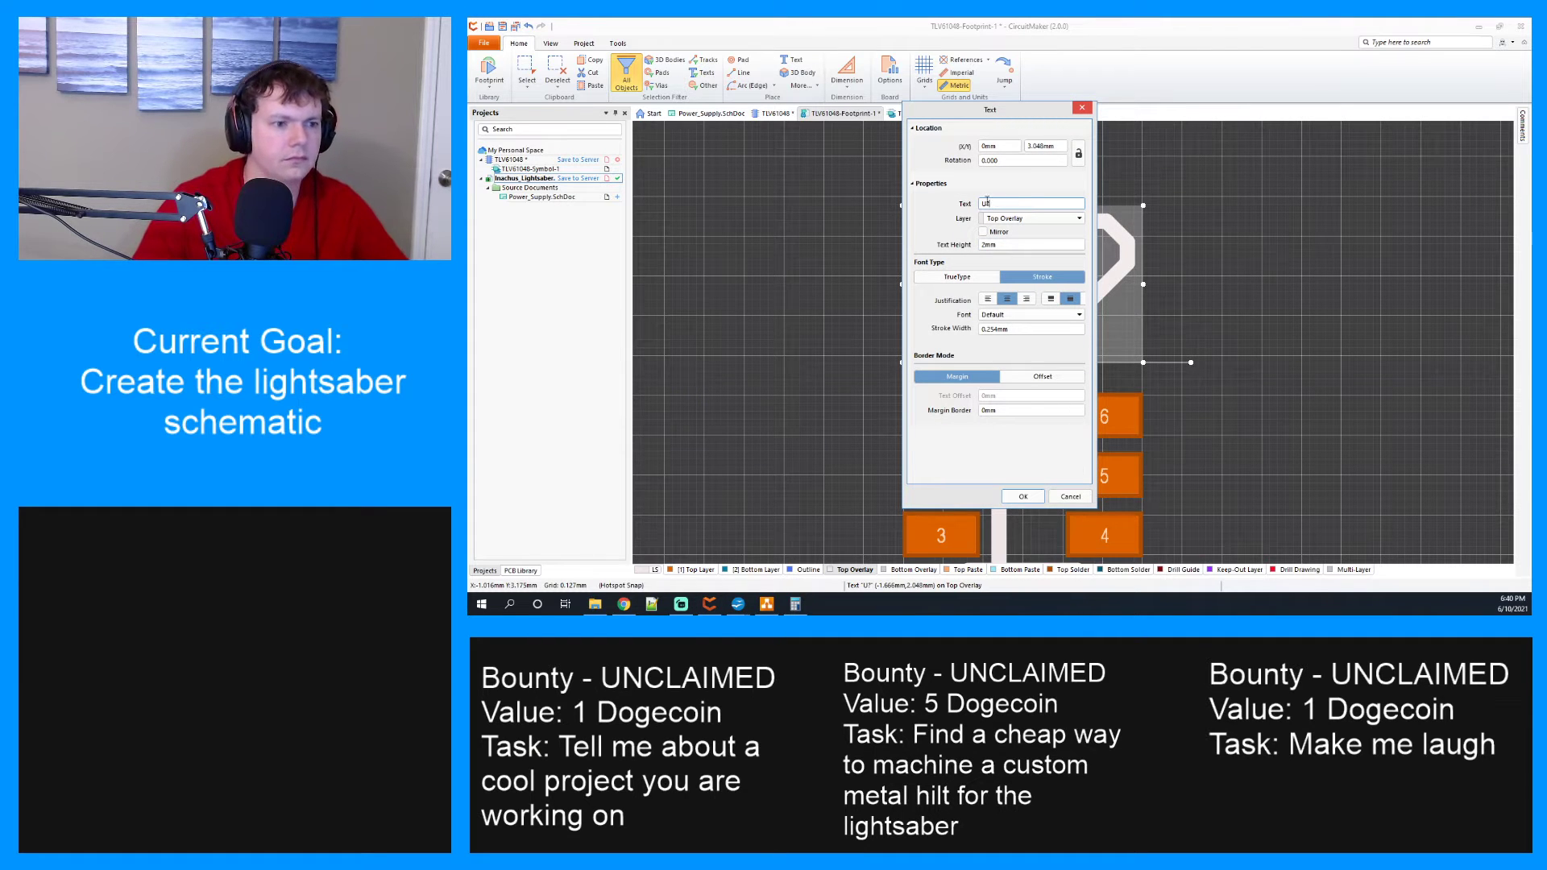
key("BackSpace")
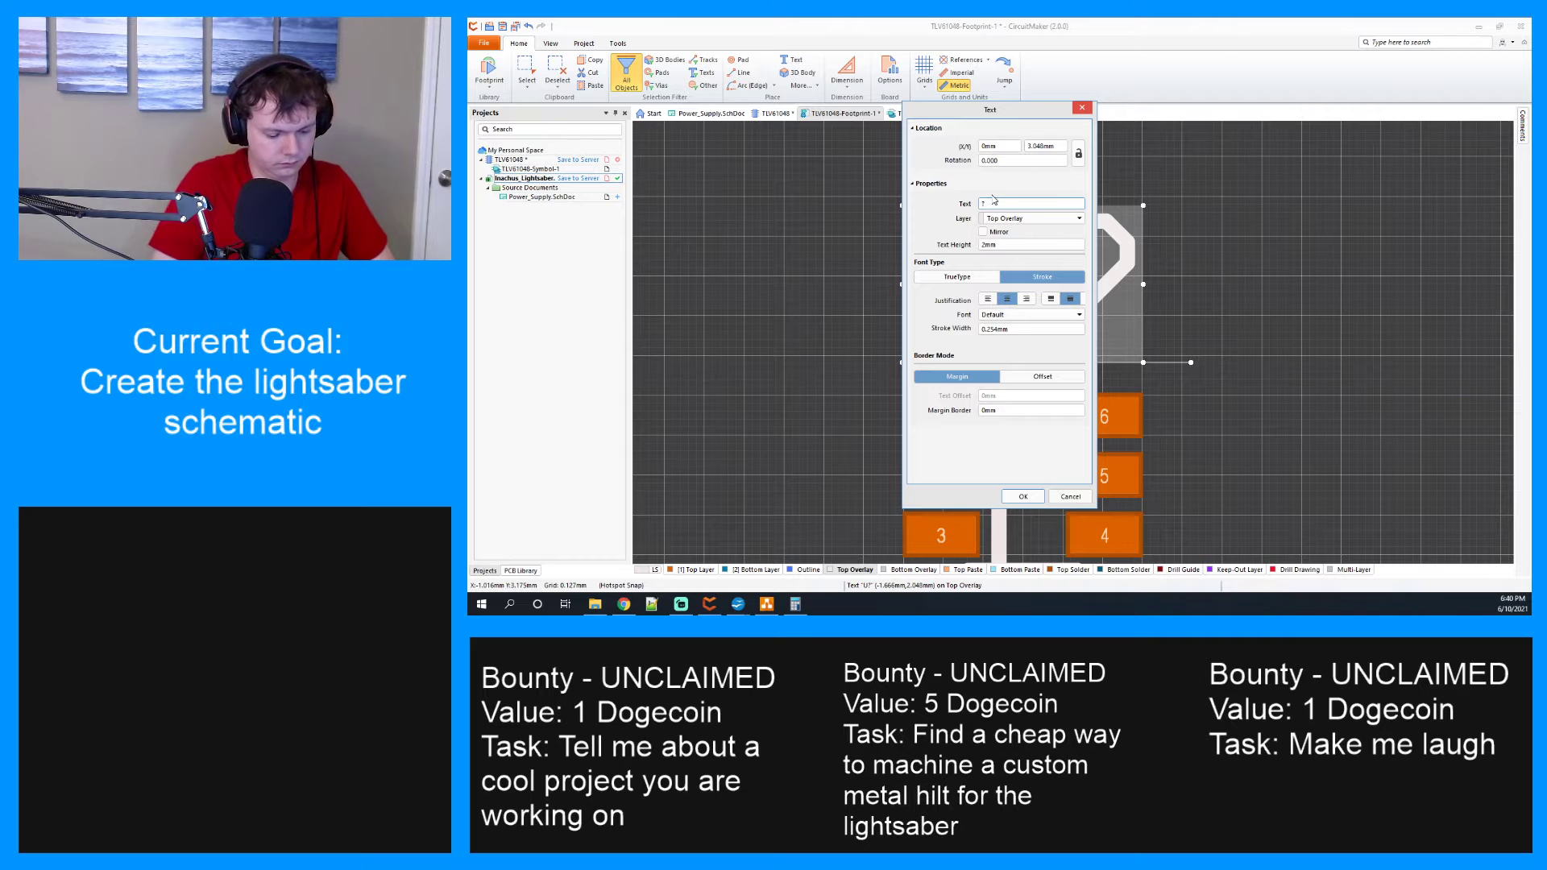
type("VR")
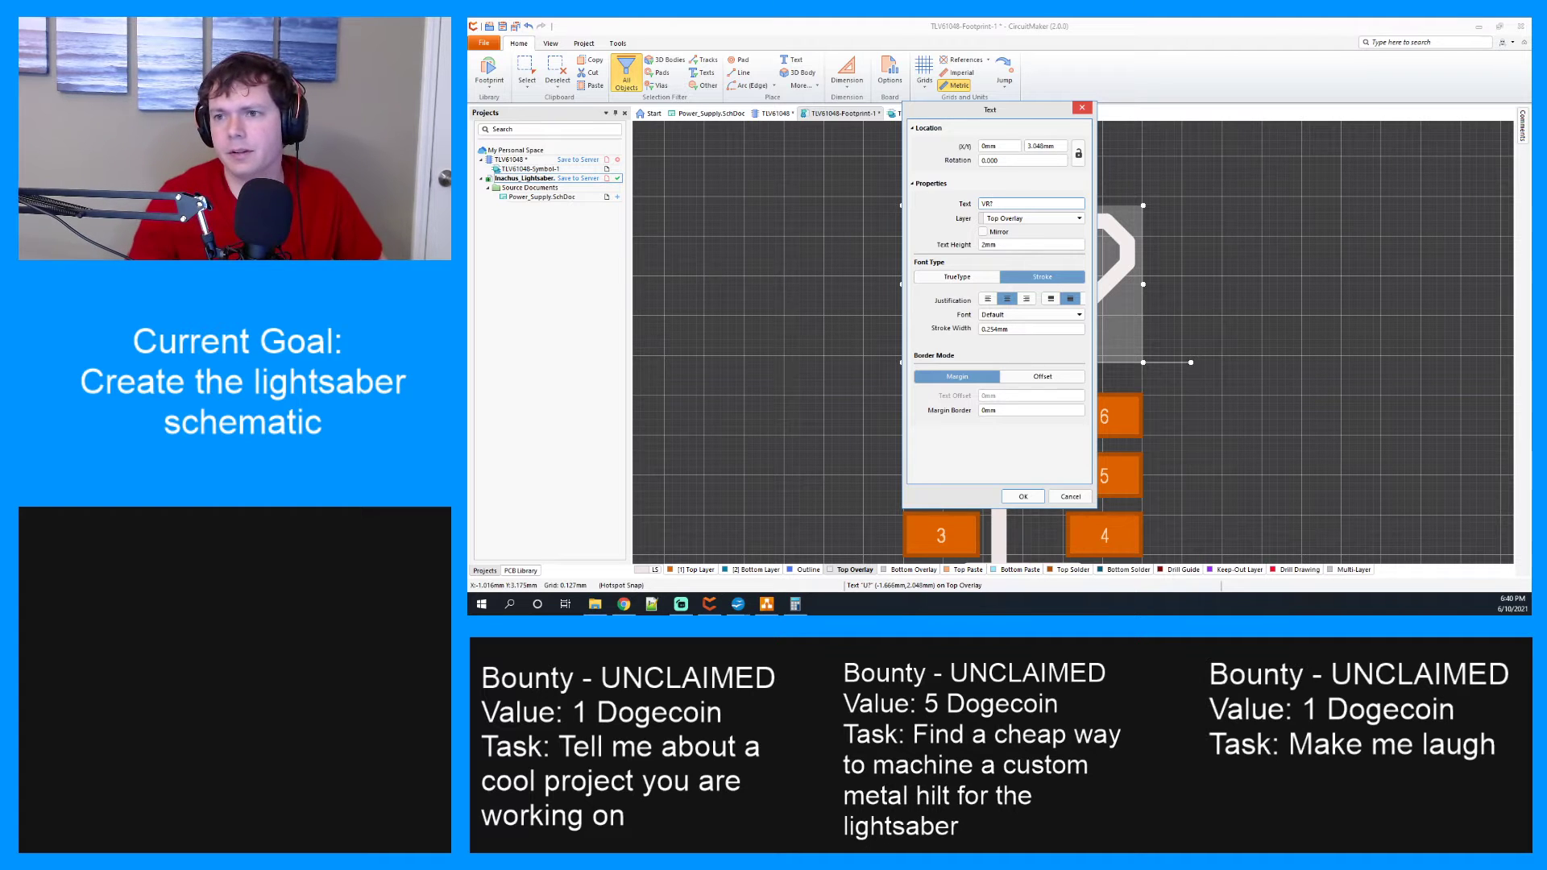
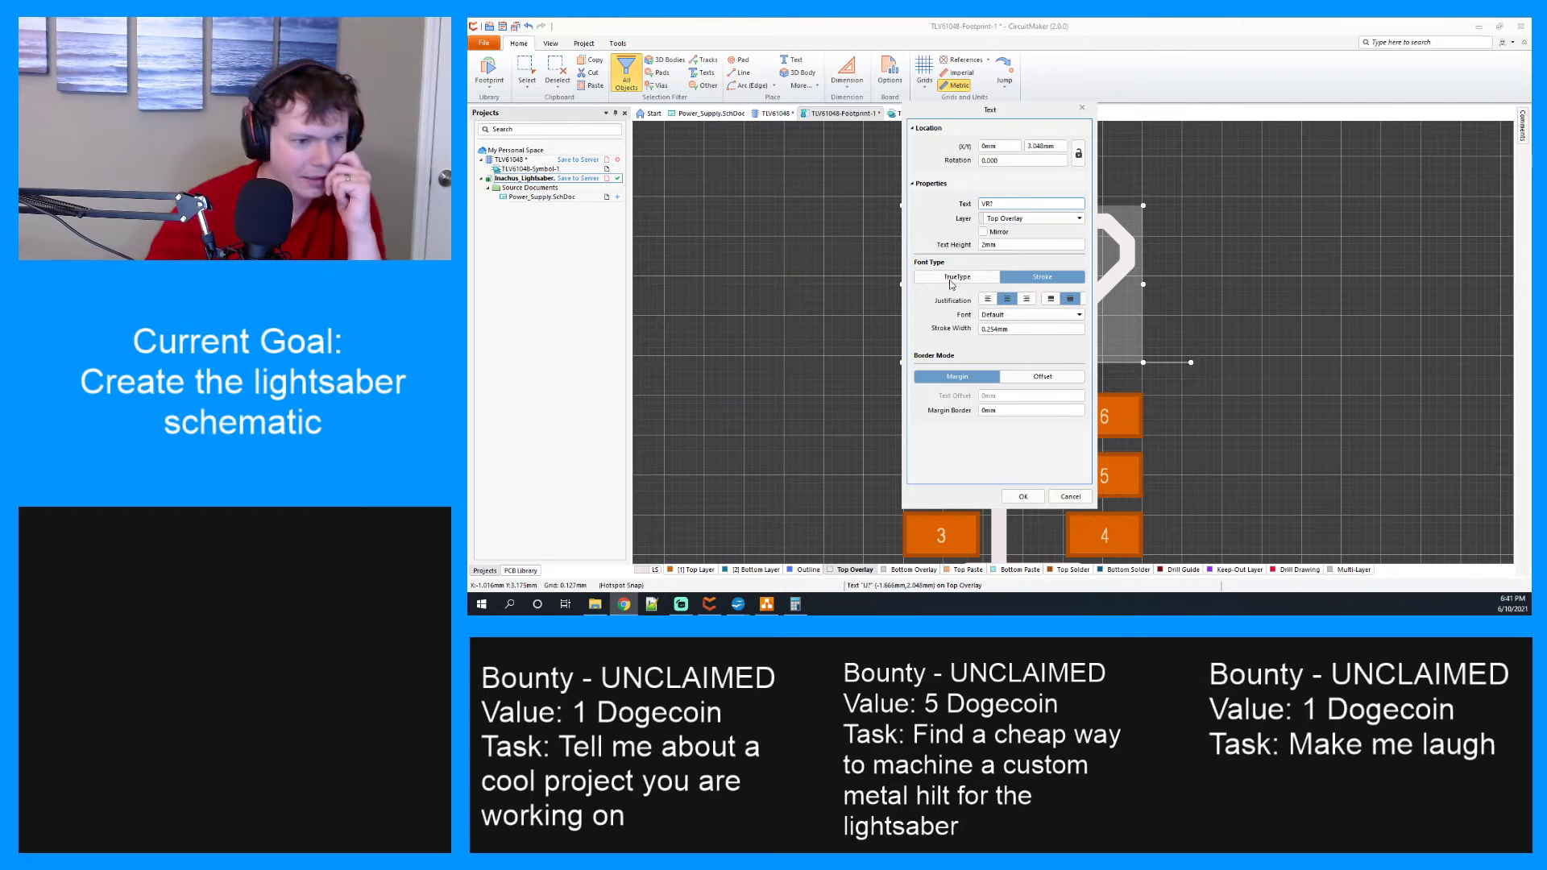
left_click(1023, 496)
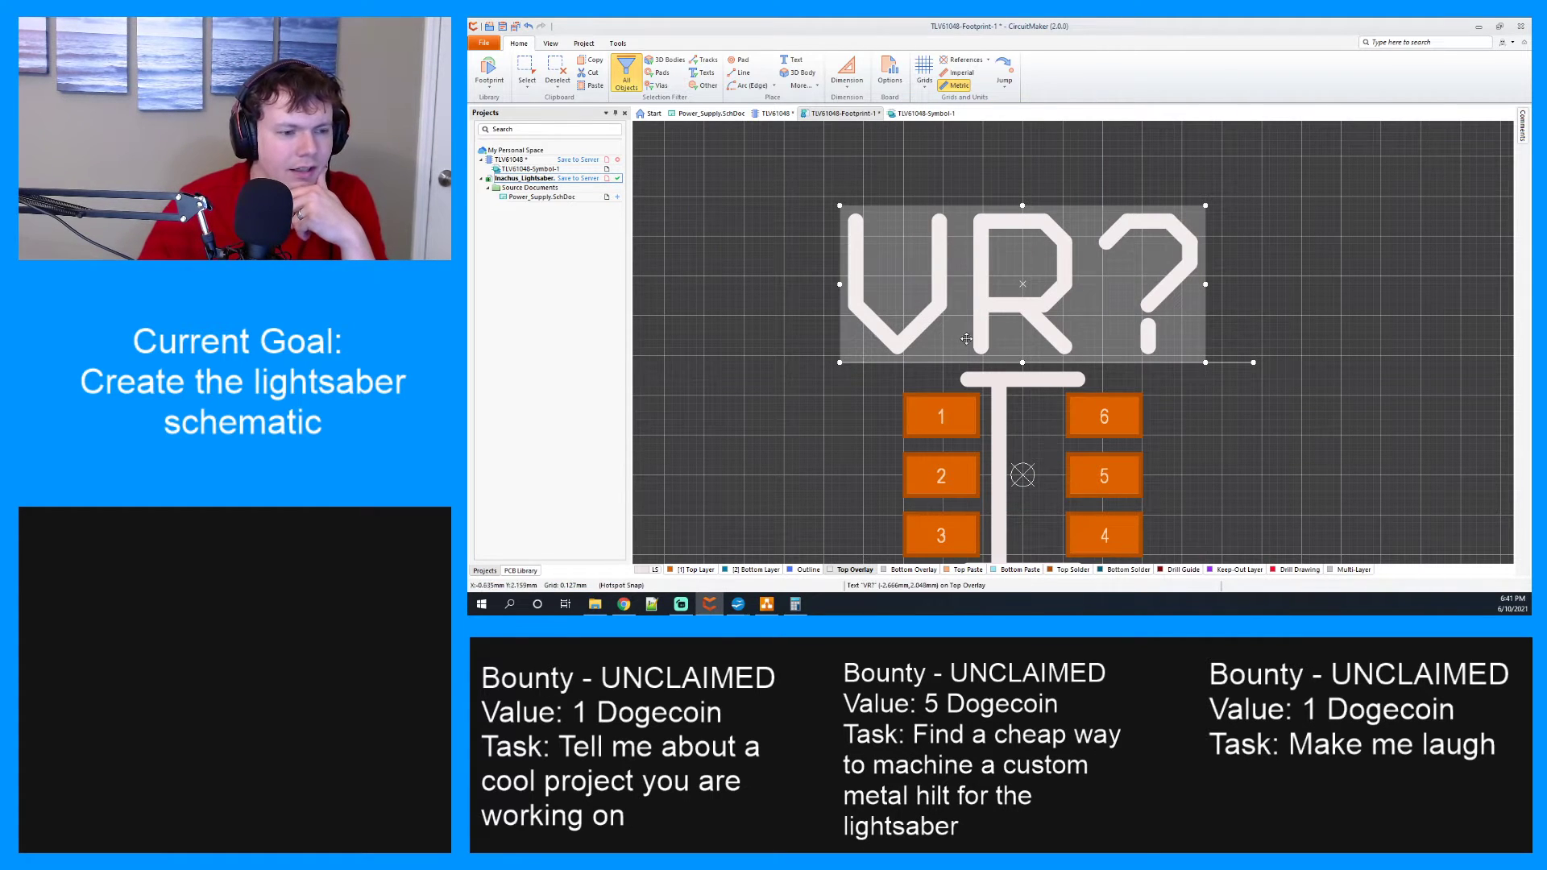
Save the TLV61048 footprint, and save the TLV61048 component with its symbol and footprint.
scroll(839, 348, "down", 2)
scroll(839, 348, "up", 1)
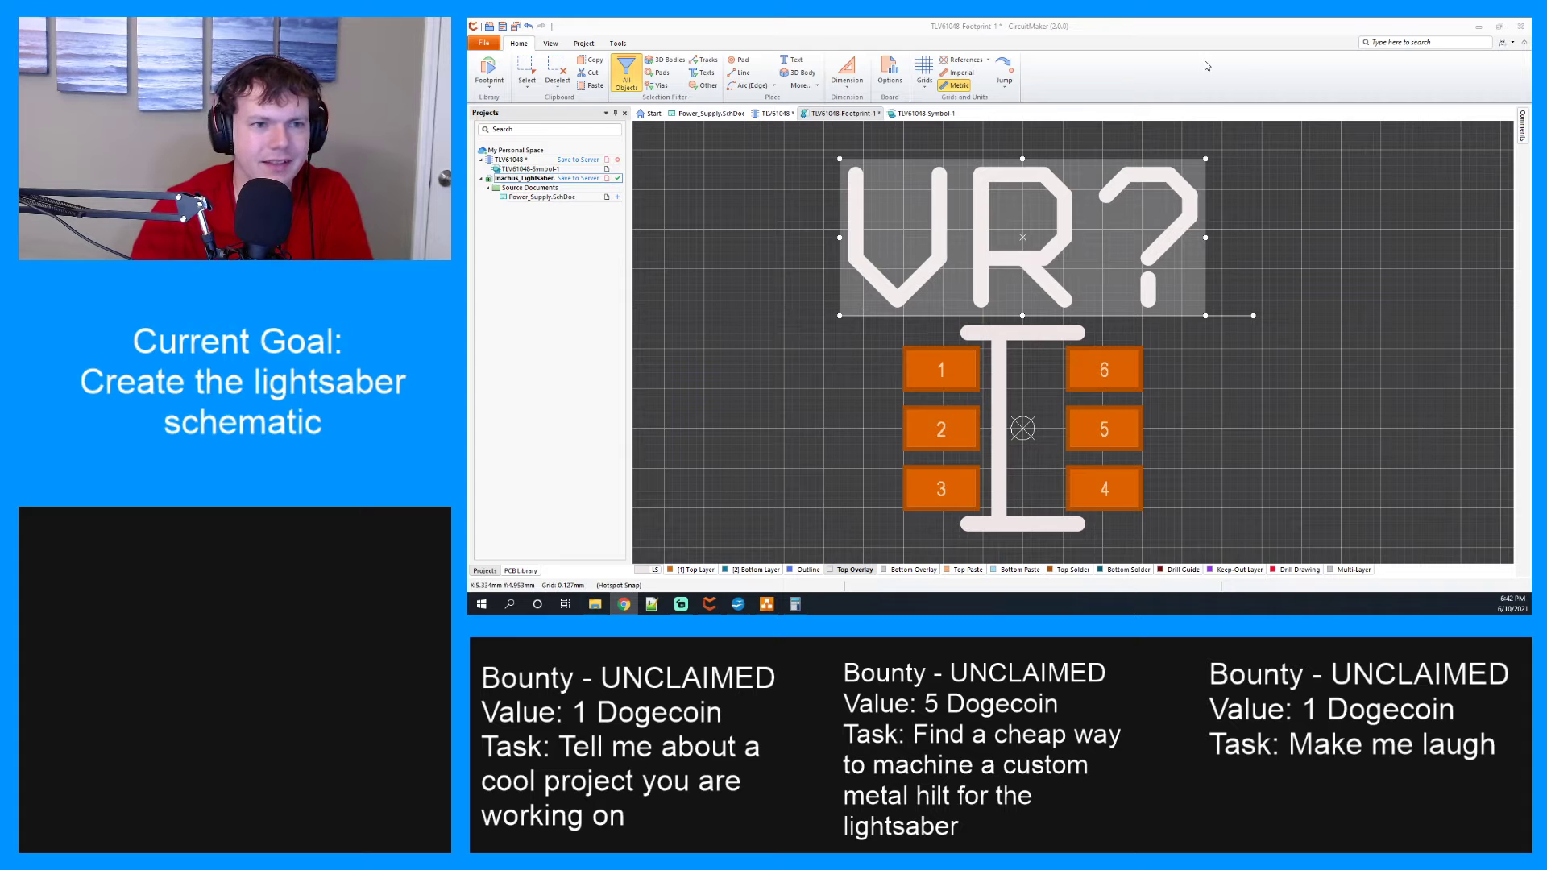
left_click(1220, 31)
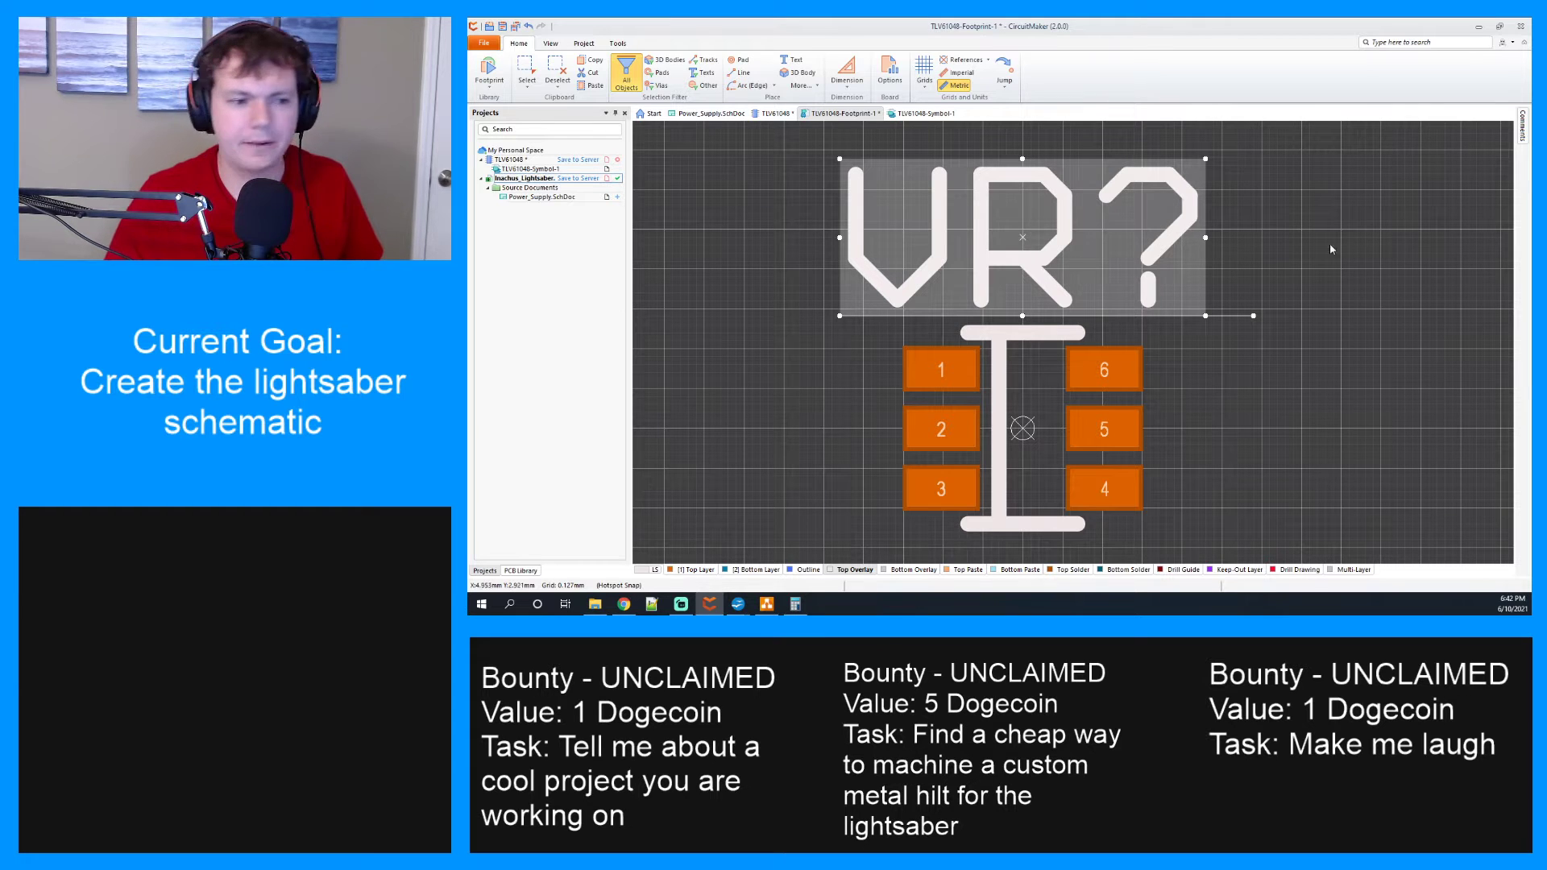
scroll(1115, 283, "down", 1)
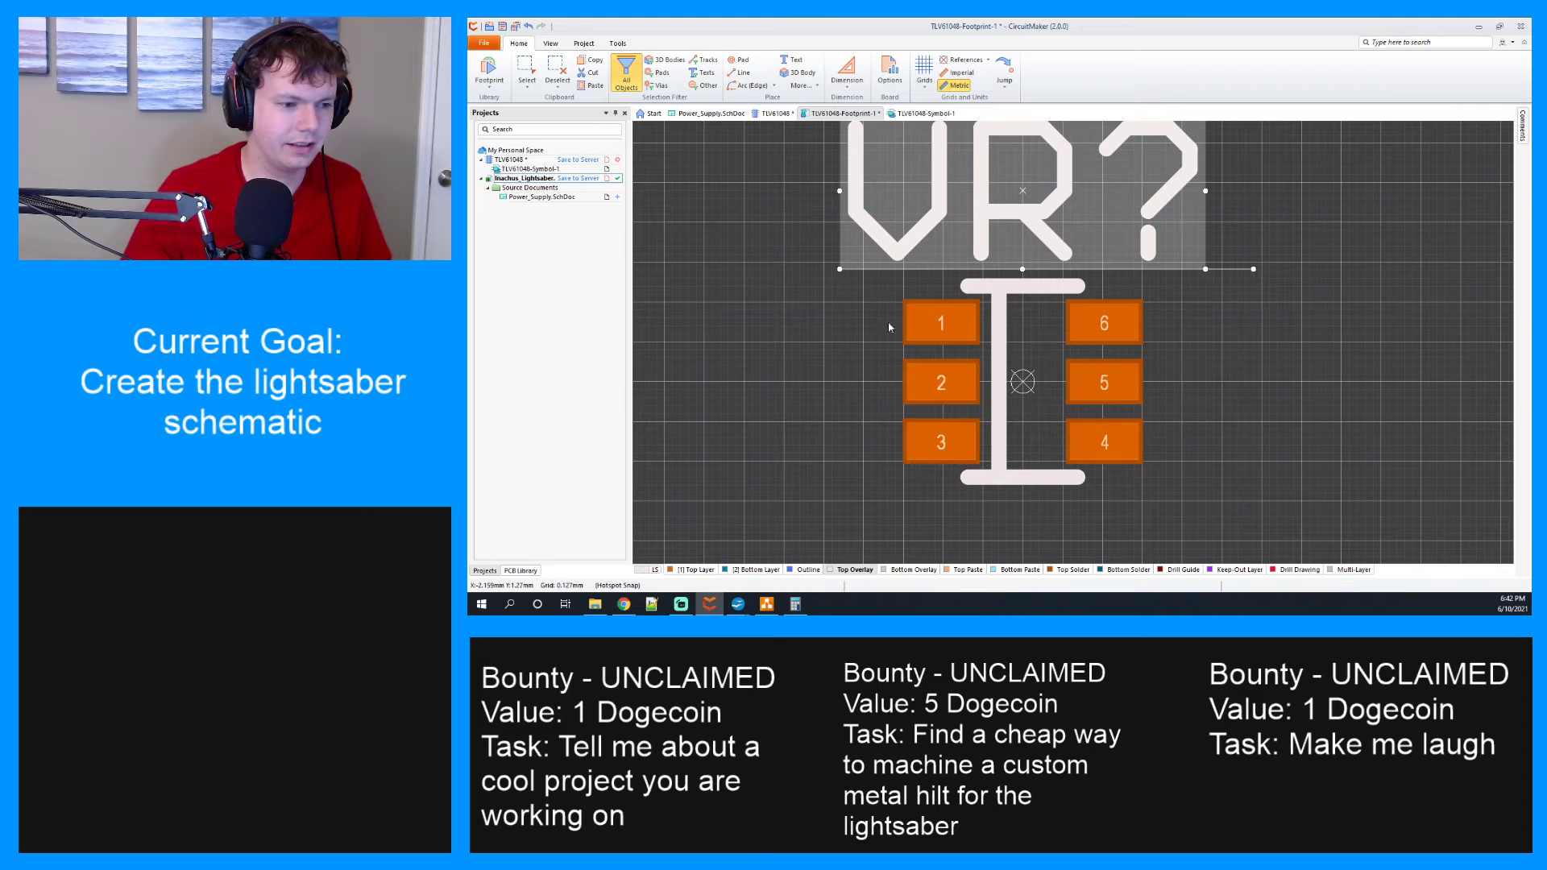
key("ctrl+s")
left_click(1028, 309)
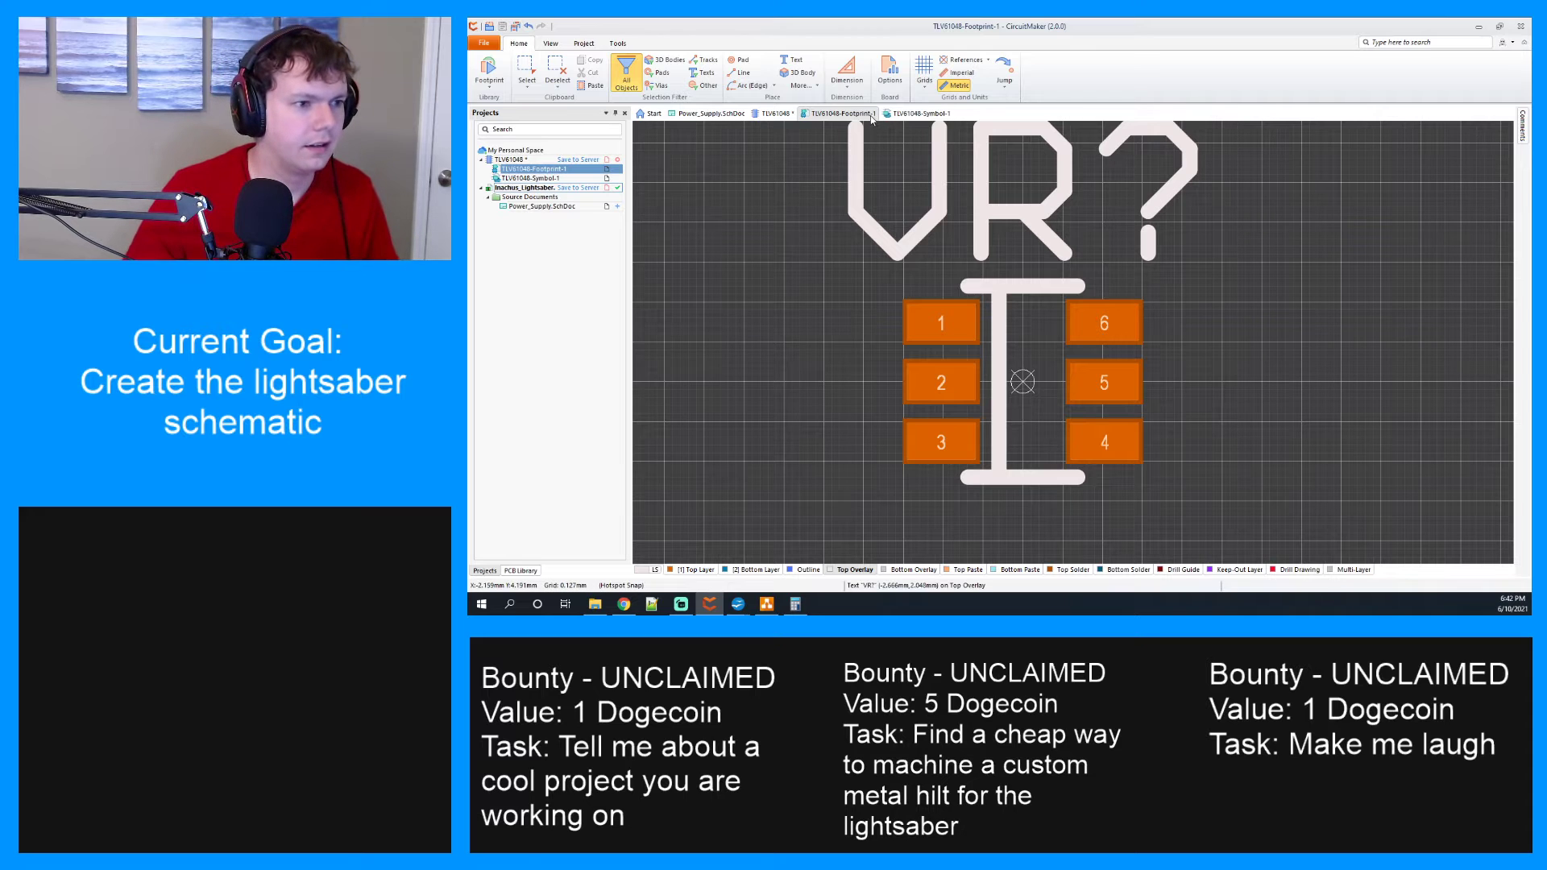
left_click(776, 112)
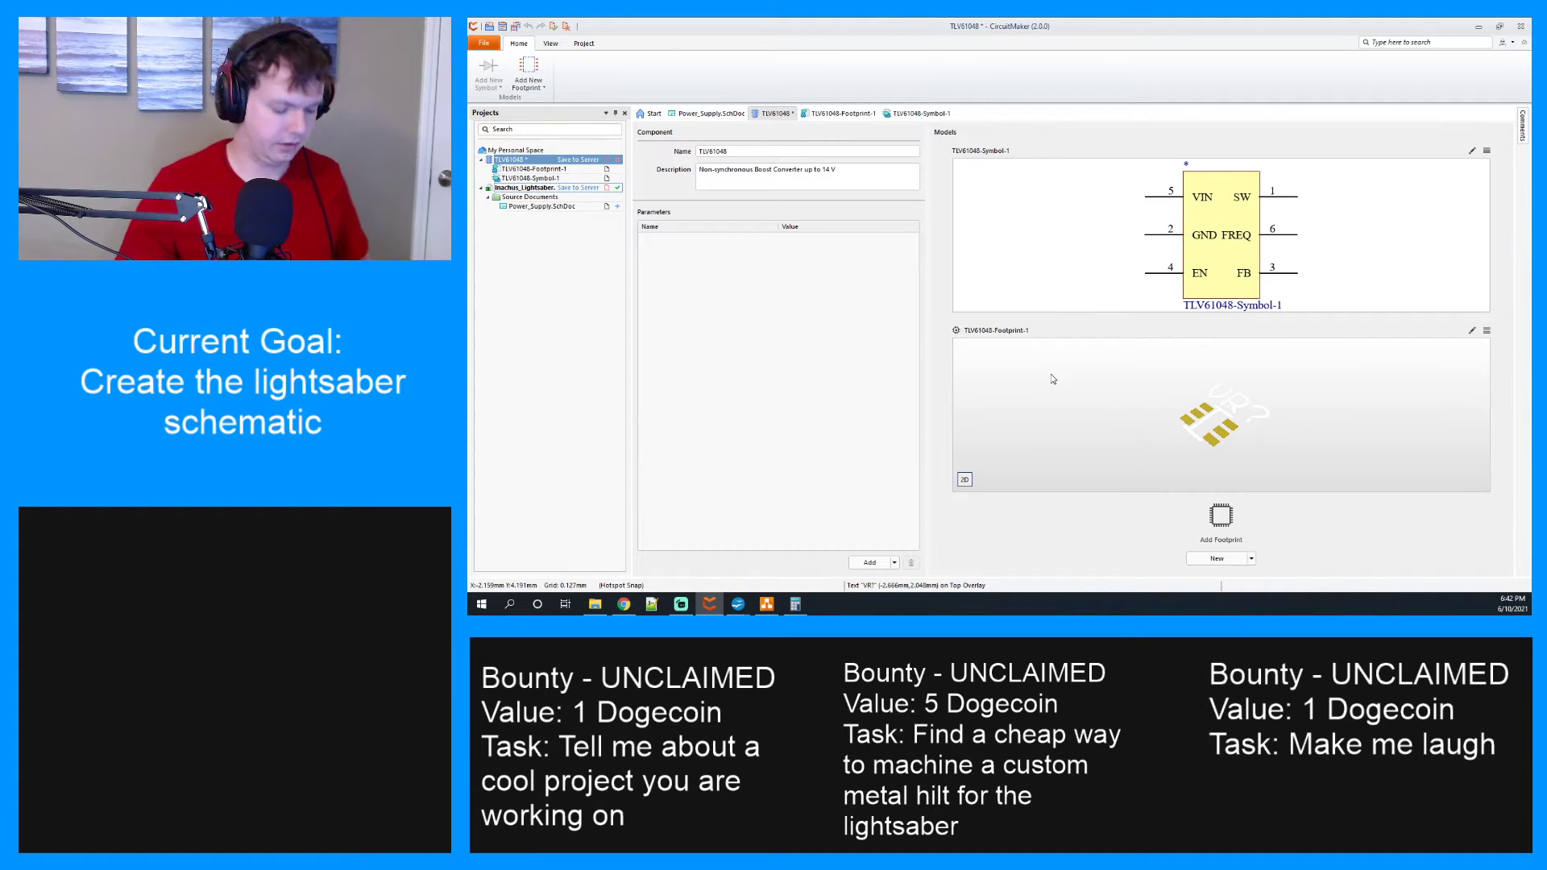
key("ctrl+s")
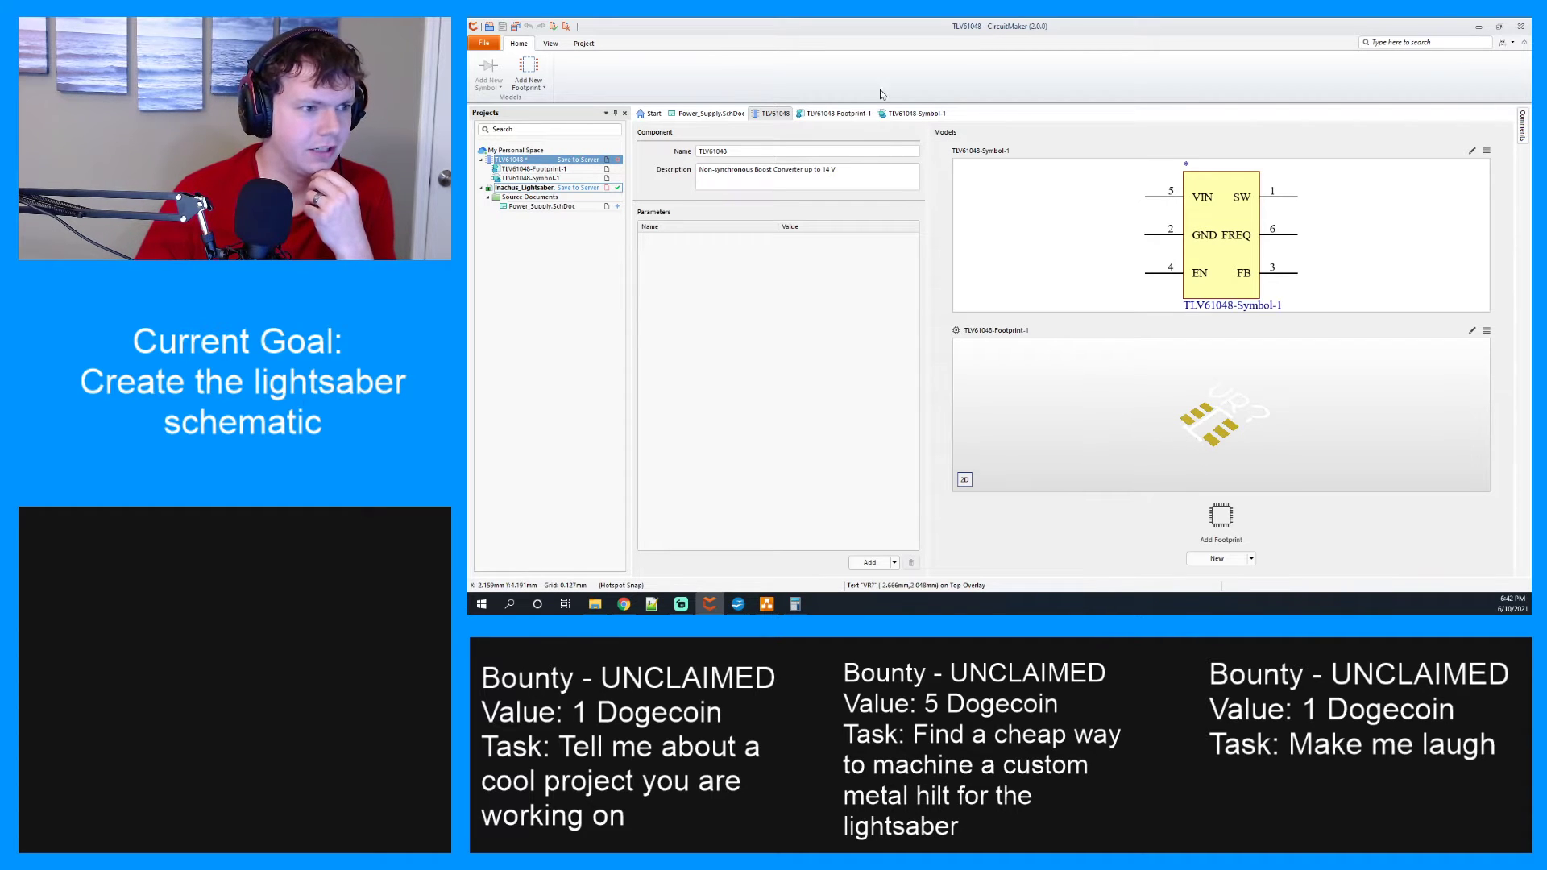
Return to the TLV61048 footprint and make Outline the active layer.
left_click(840, 113)
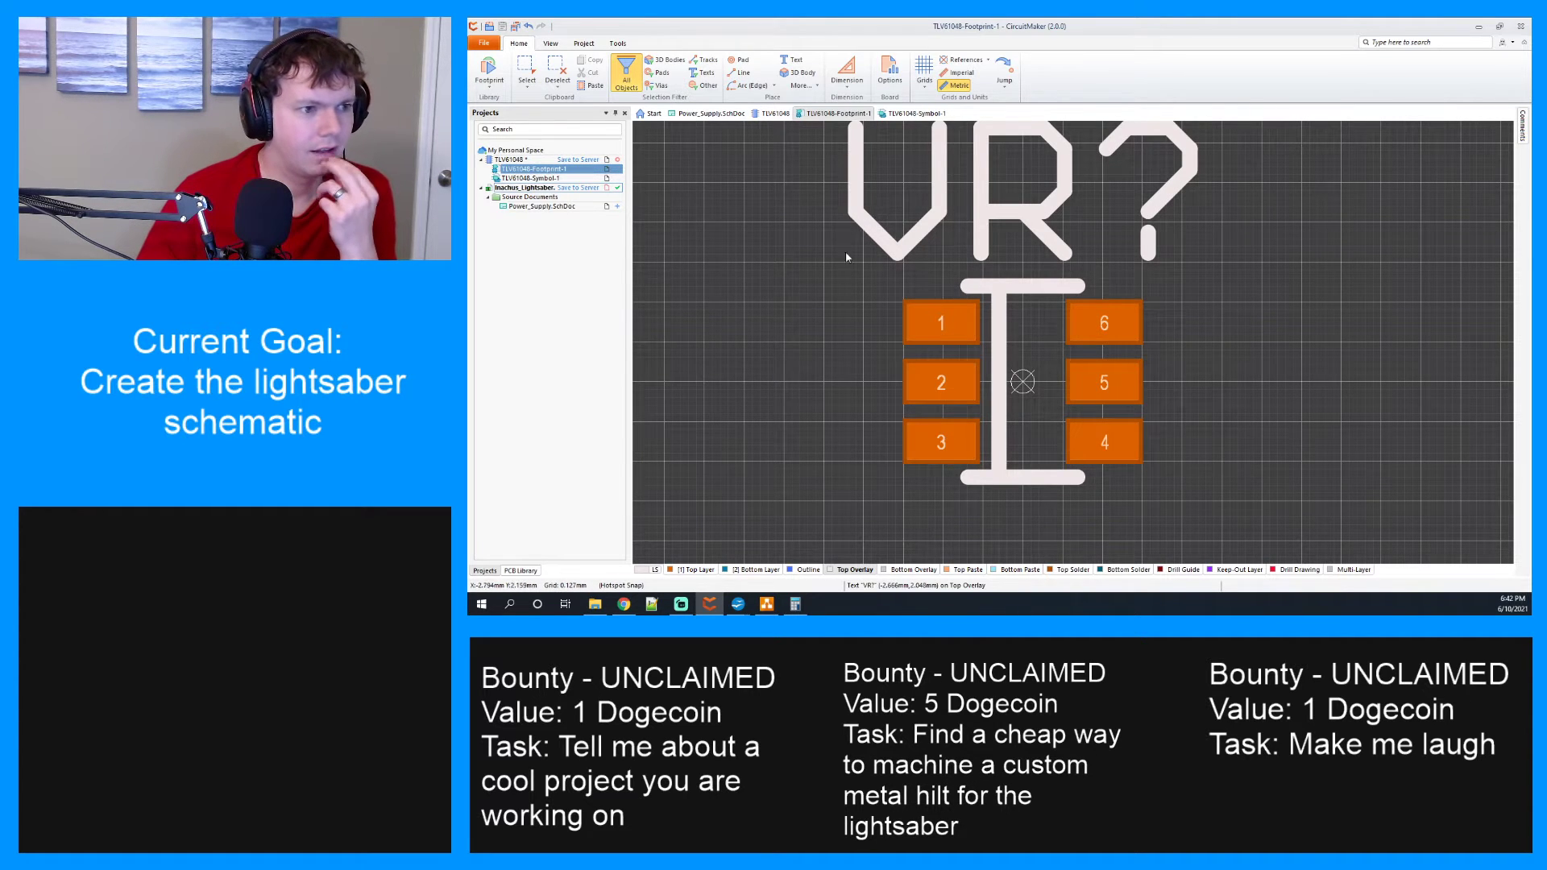
scroll(845, 259, "up", 1)
scroll(841, 264, "down", 1)
scroll(842, 268, "up", 1)
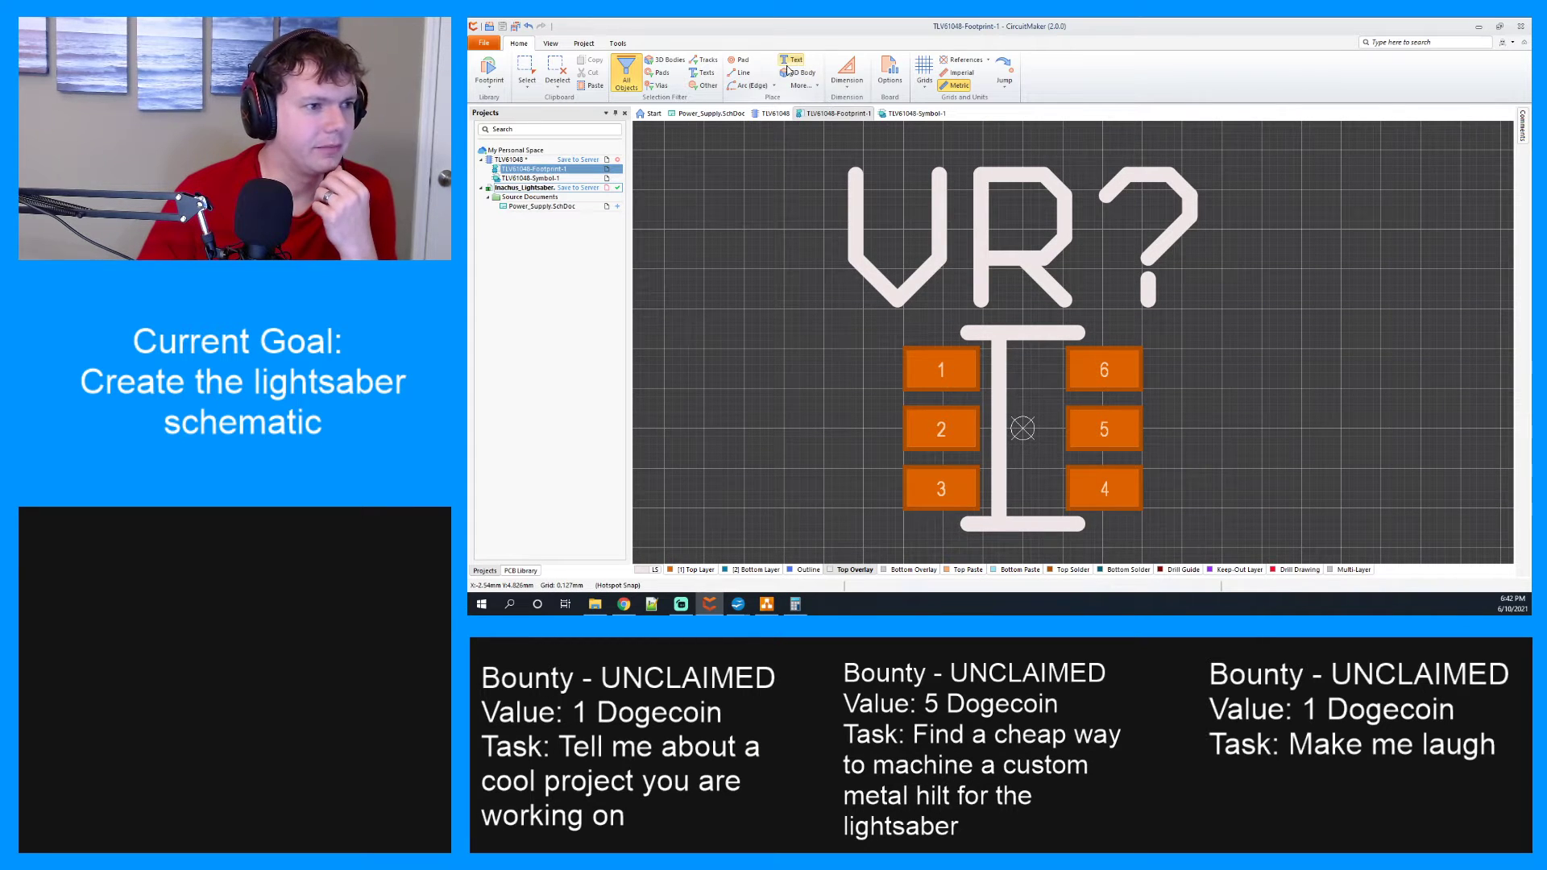
key("minus")
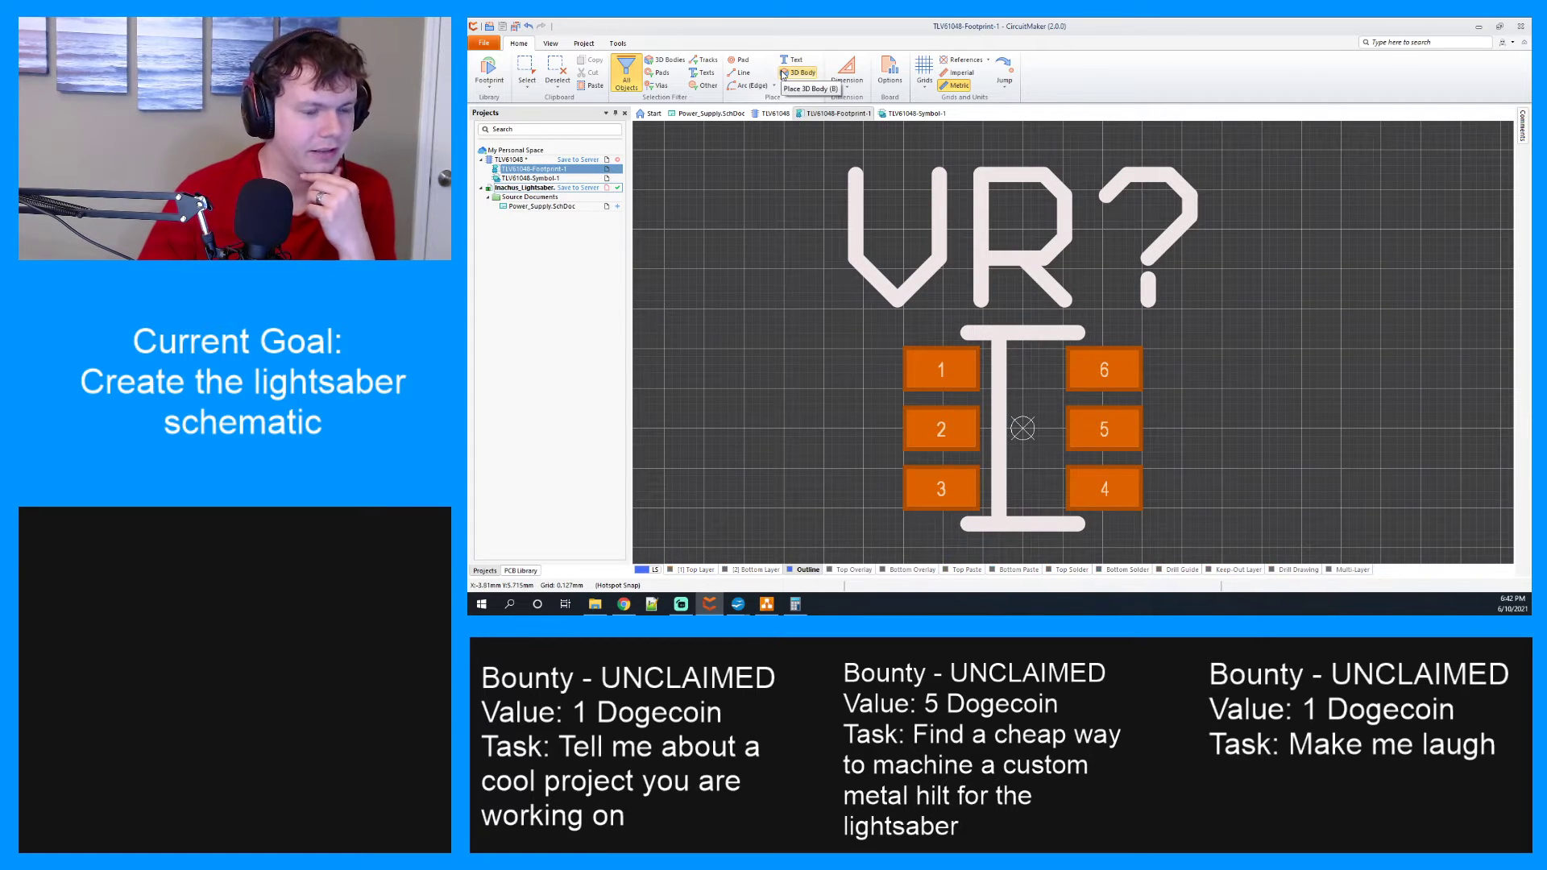
scroll(838, 346, "up", 8)
scroll(840, 379, "down", 6)
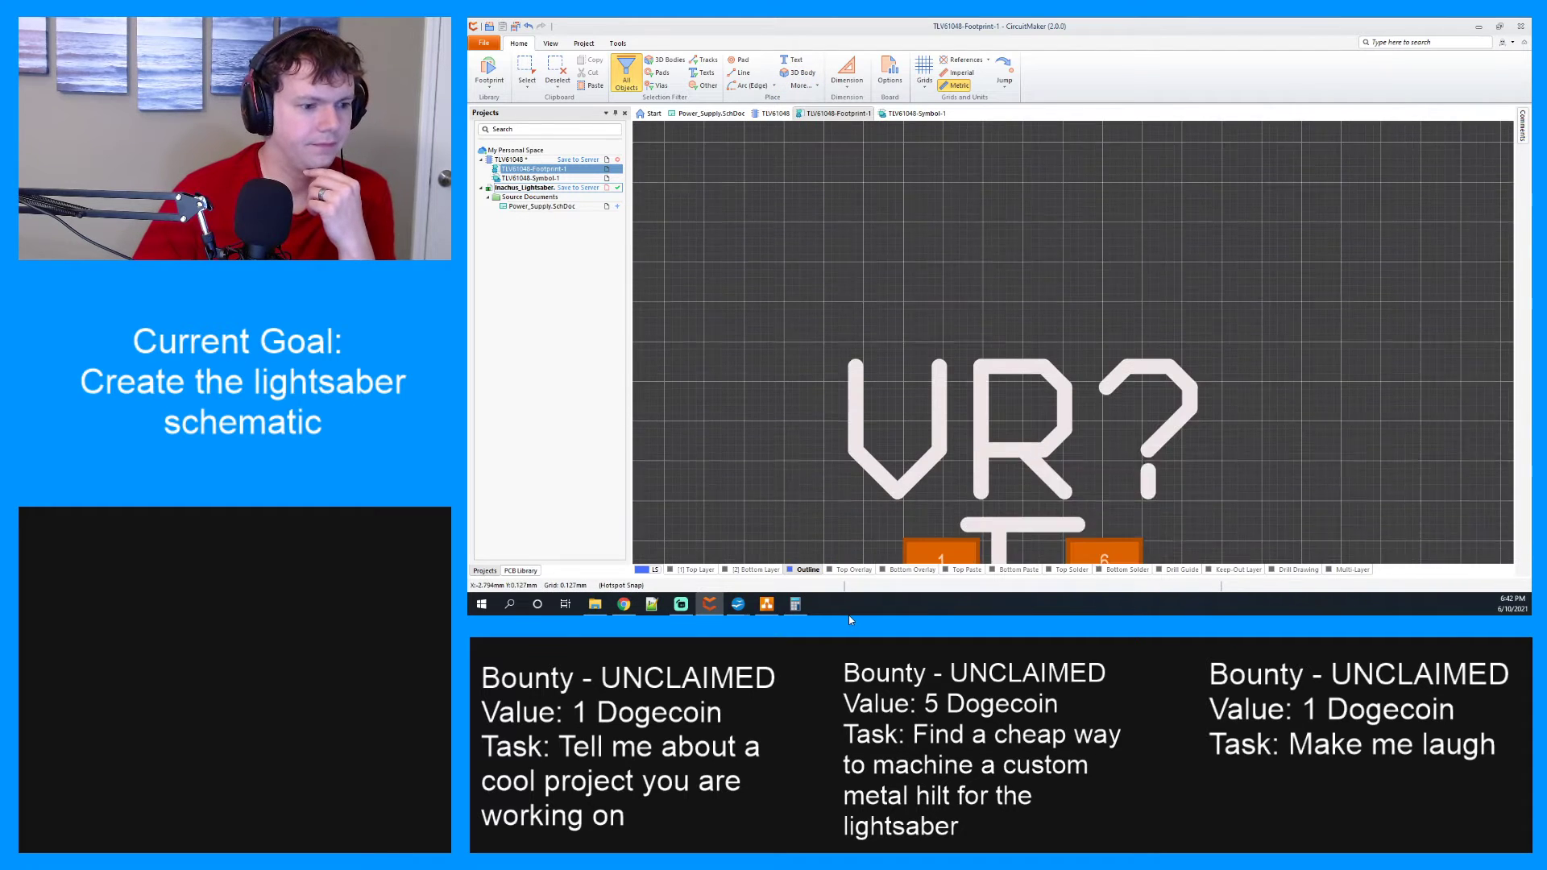
scroll(854, 233, "down", 3)
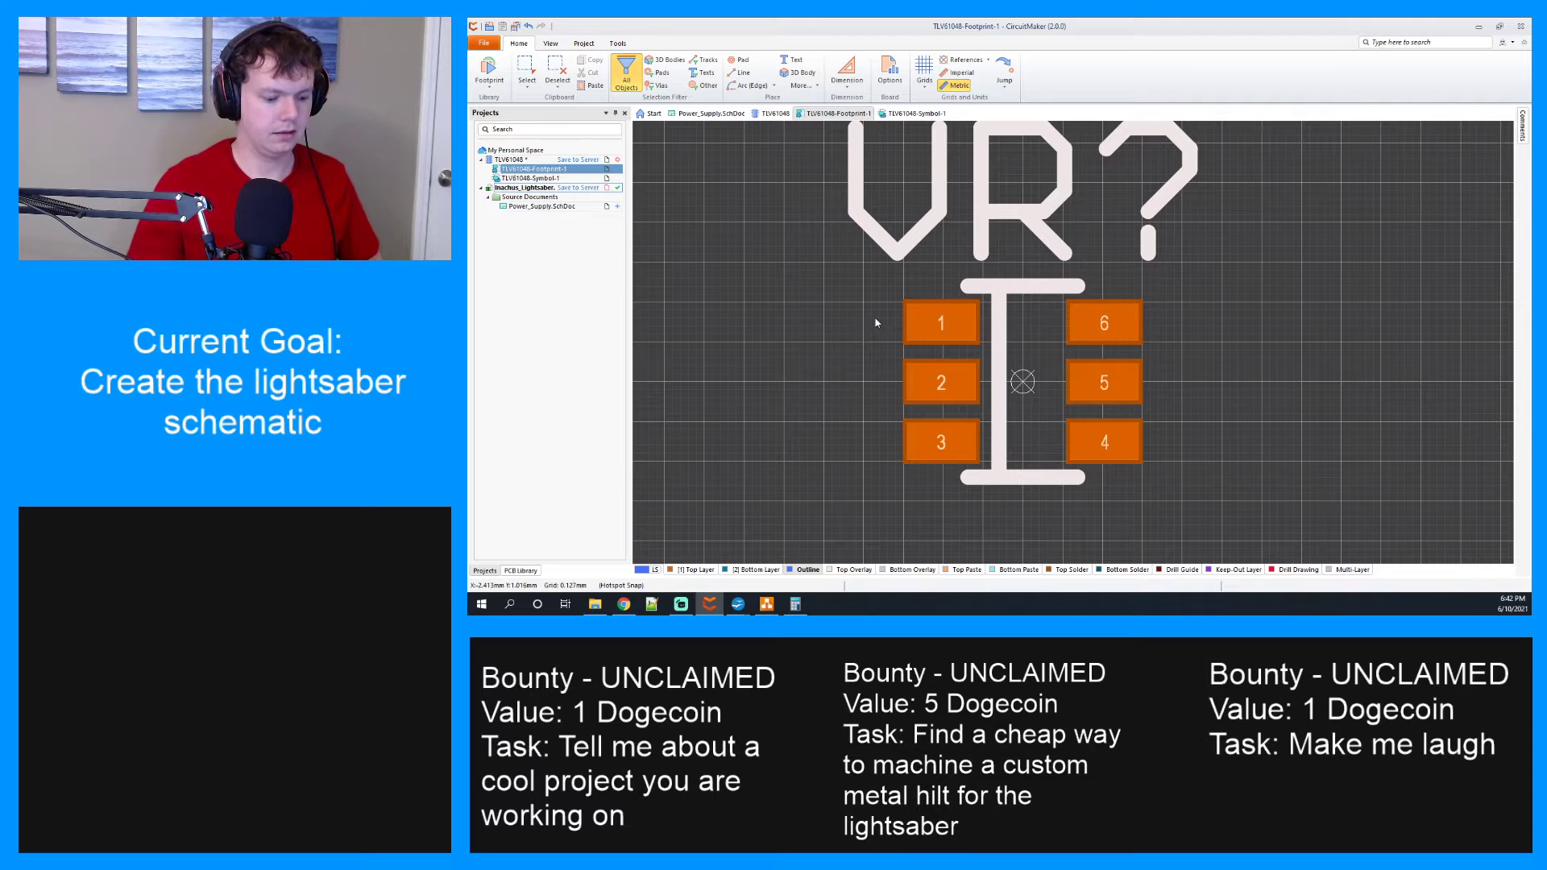
Show the footprint in 3D and tilt it slightly to inspect the pads and overlay.
key("3")
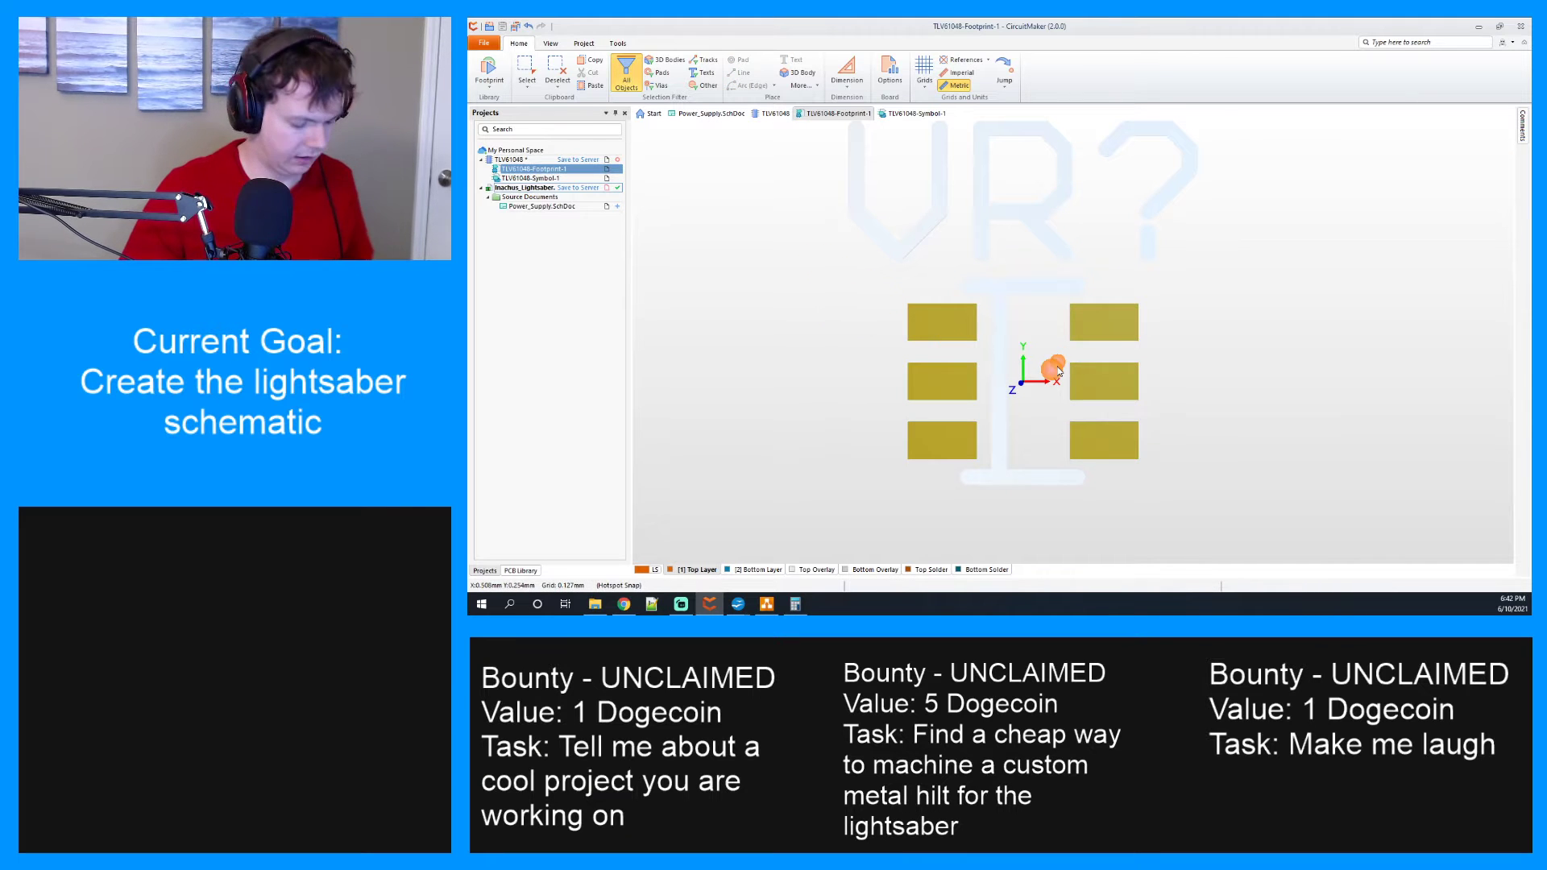
key("shift")
right_click_drag(1058, 377, 1060, 324, "shift")
Open the display preferences and examine the PCB Editor General, Display and Layer Colors settings and the System General settings.
right_click(1191, 303)
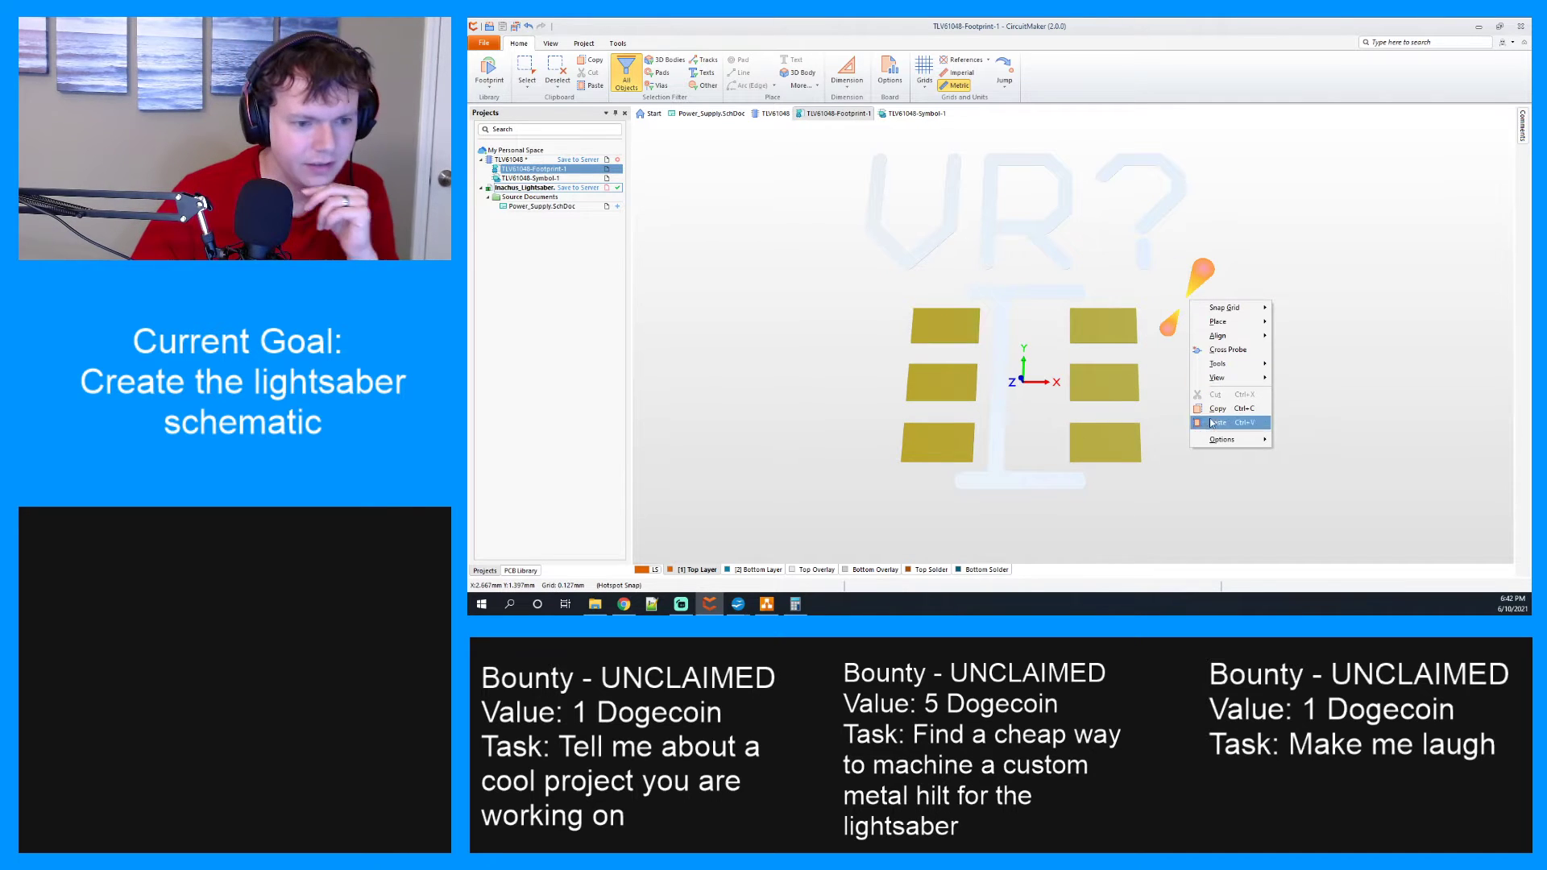
mouse_move(1219, 446)
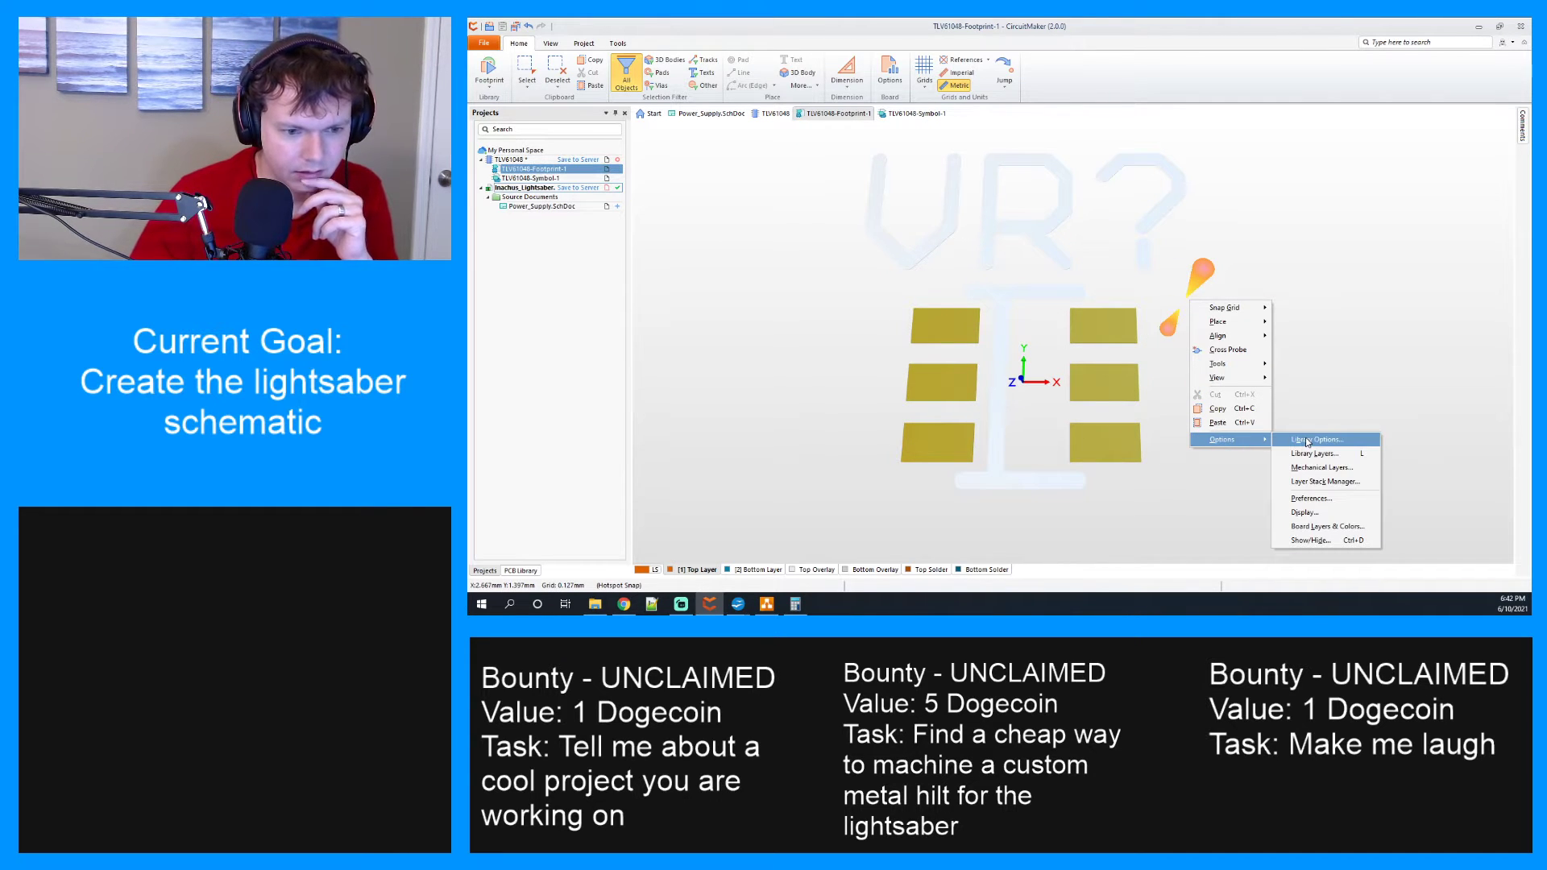
left_click(1313, 514)
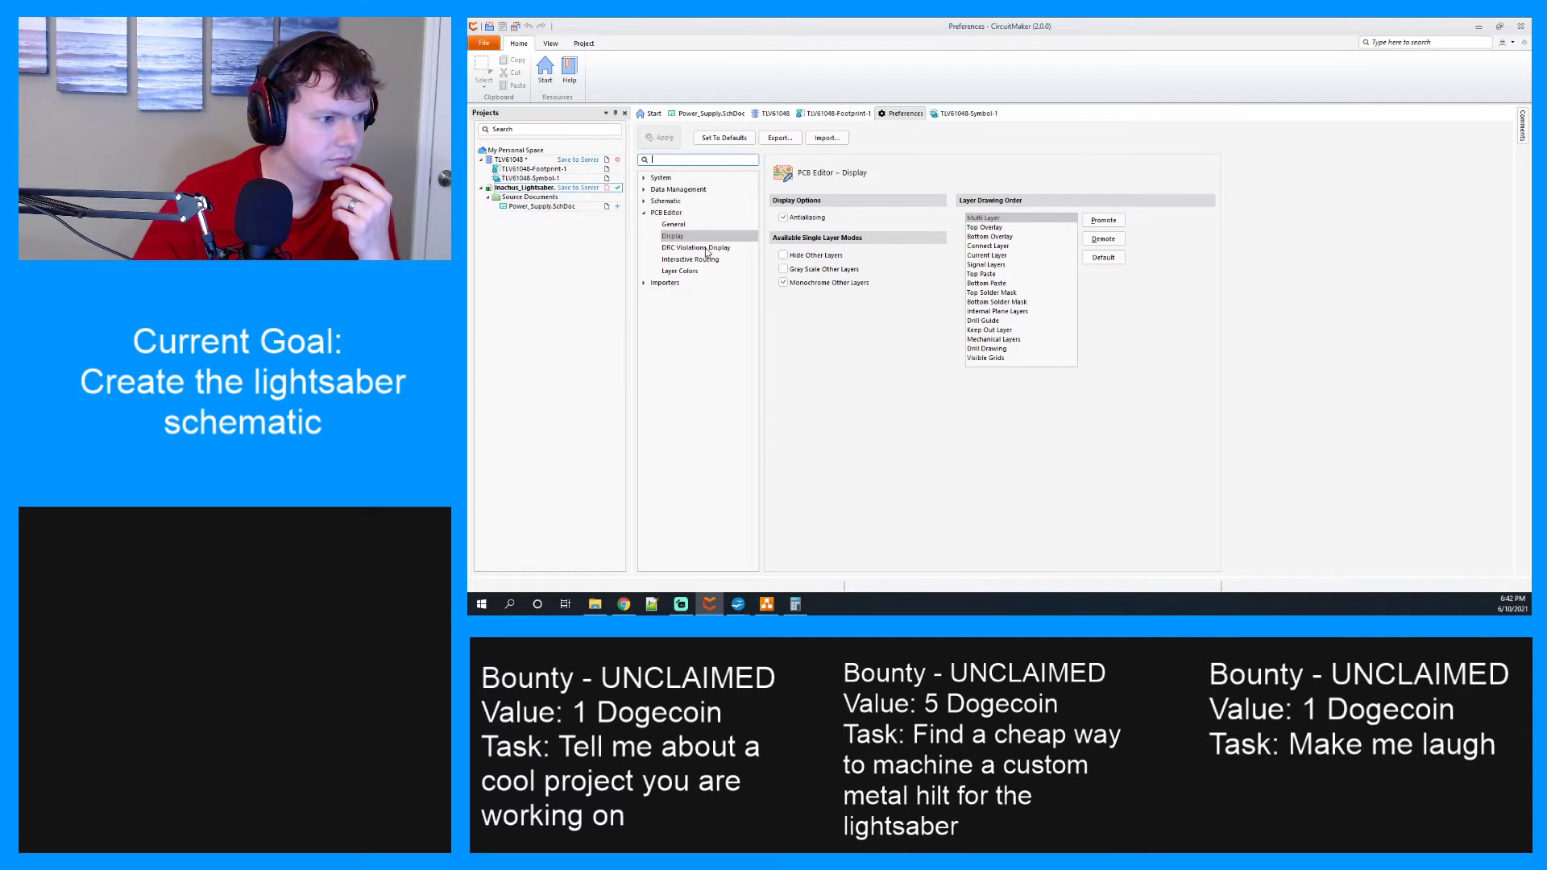
left_click(686, 226)
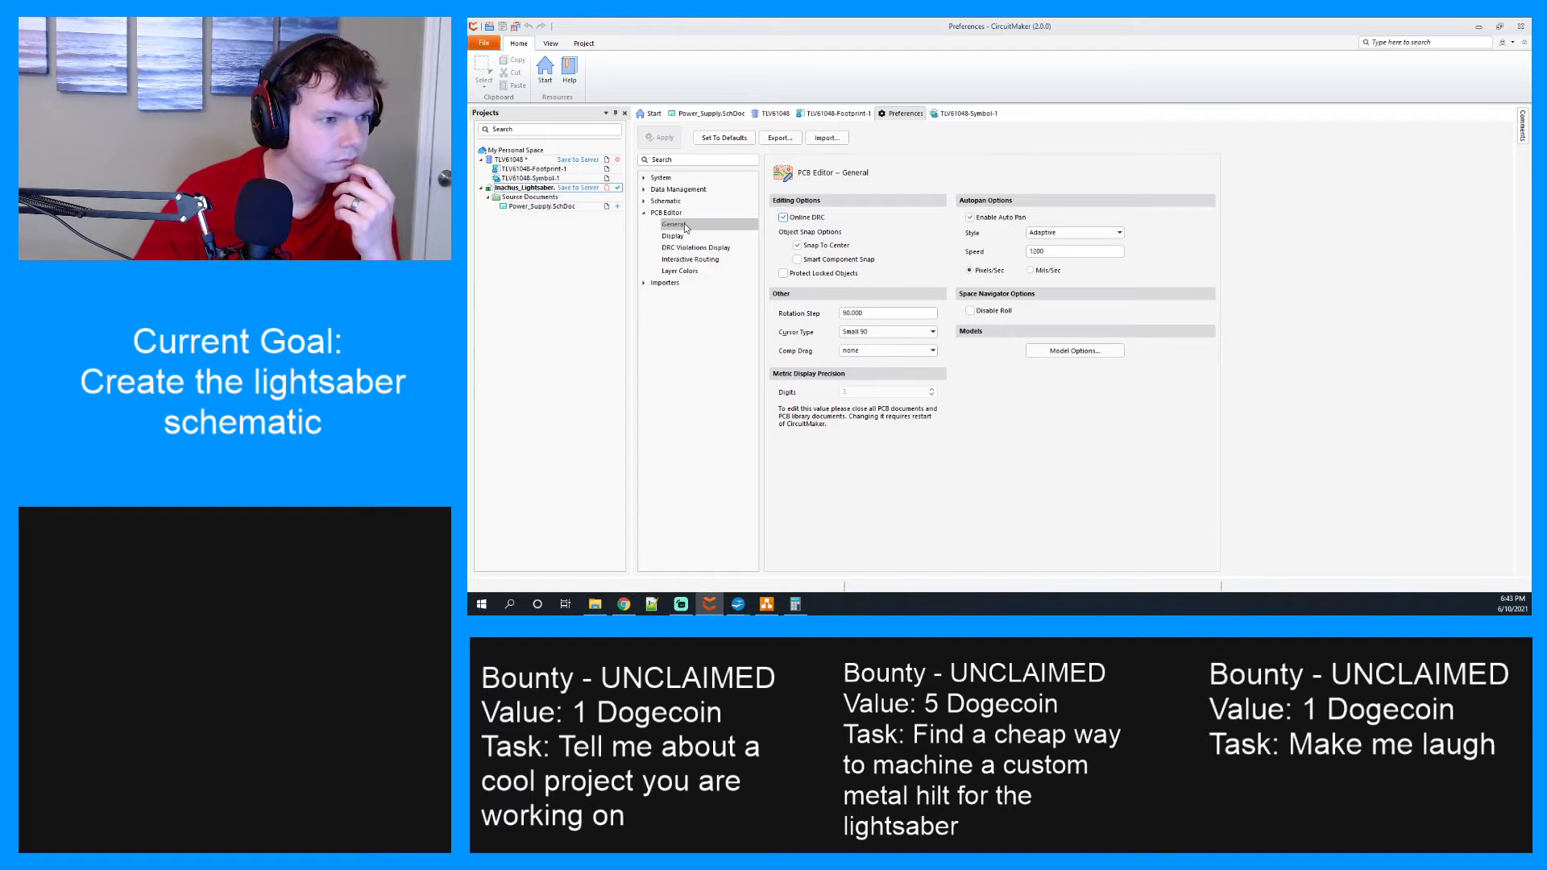
left_click(683, 272)
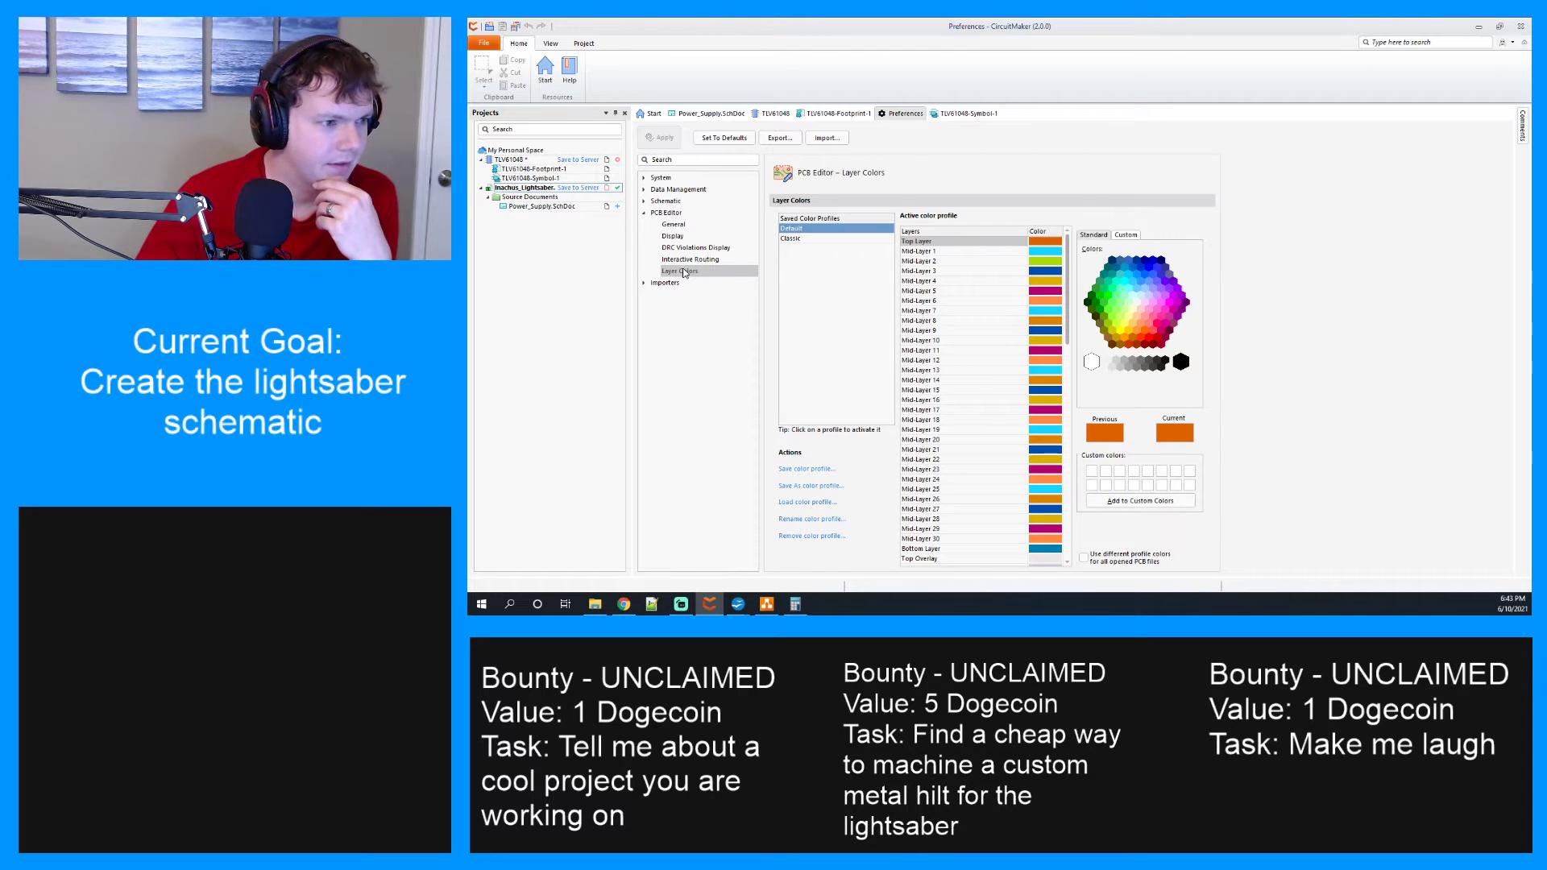
left_click(685, 237)
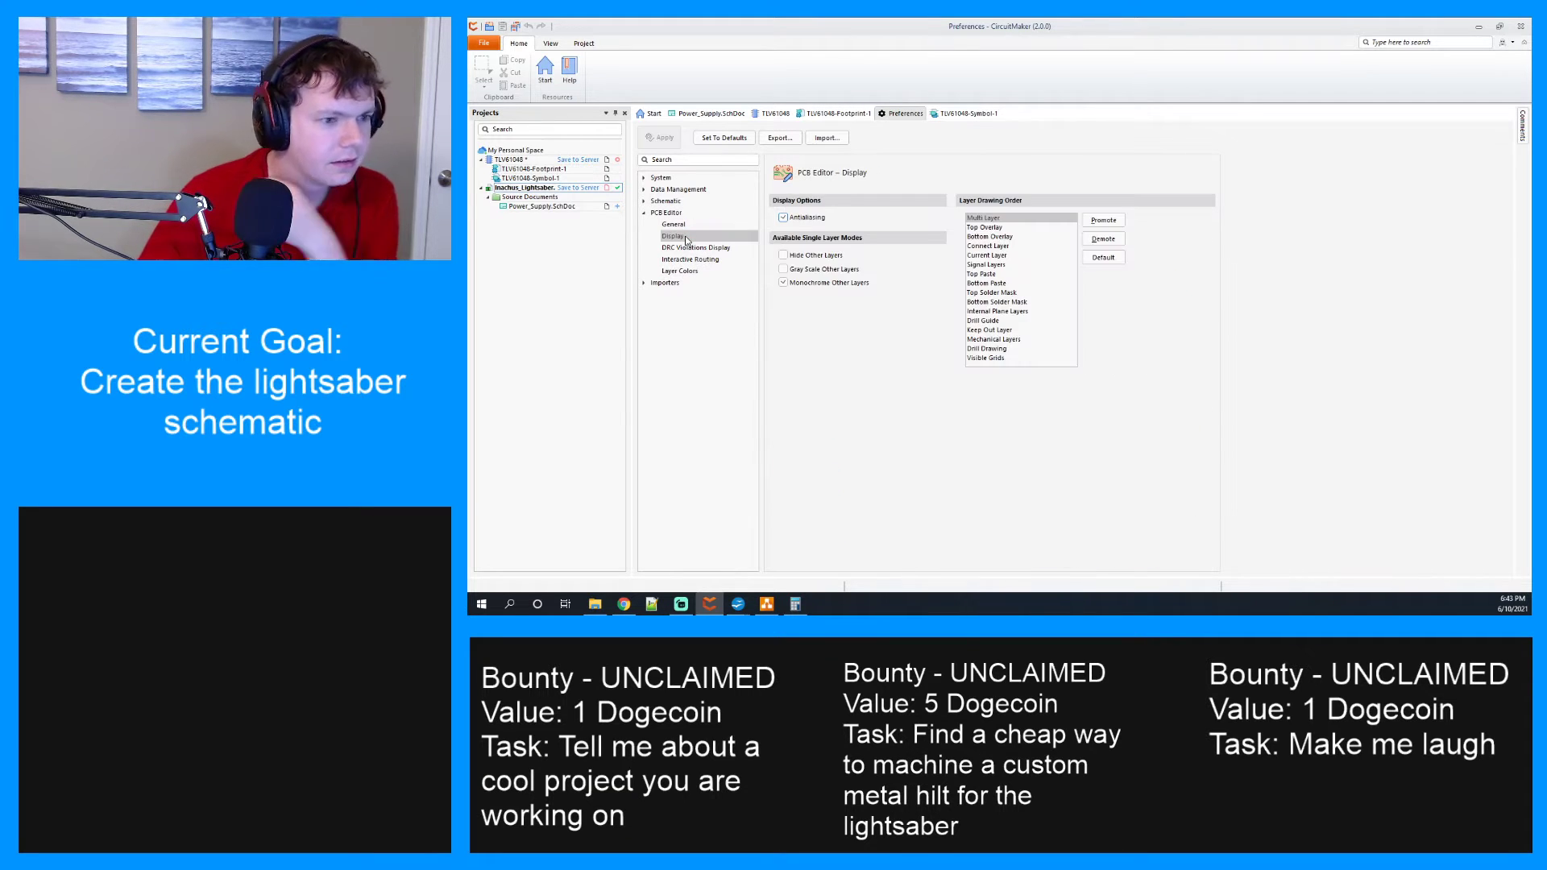
left_click(690, 225)
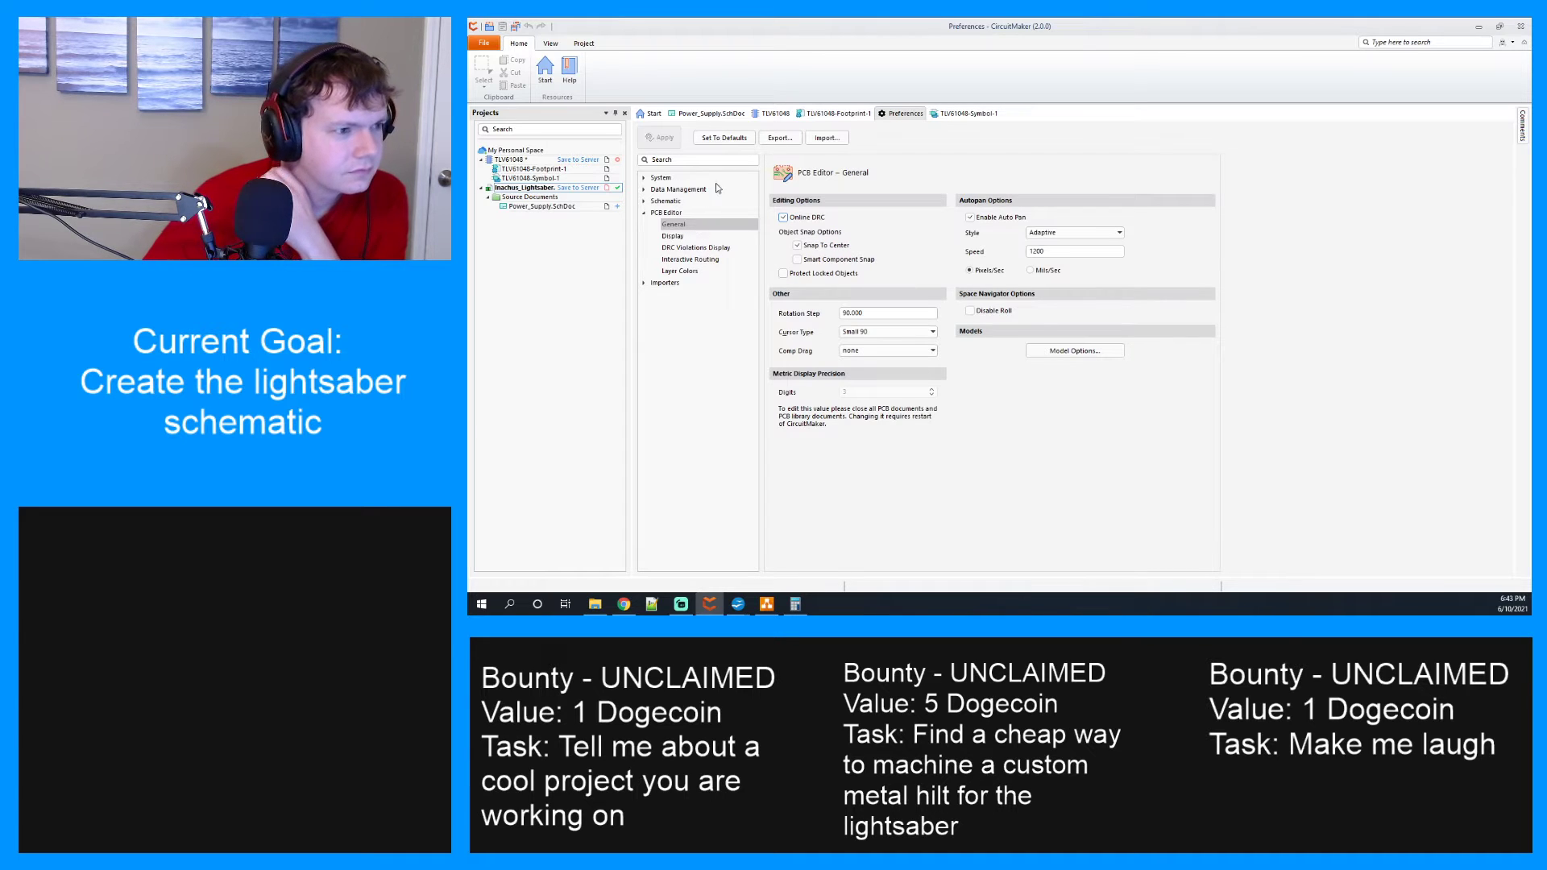
left_click(644, 178)
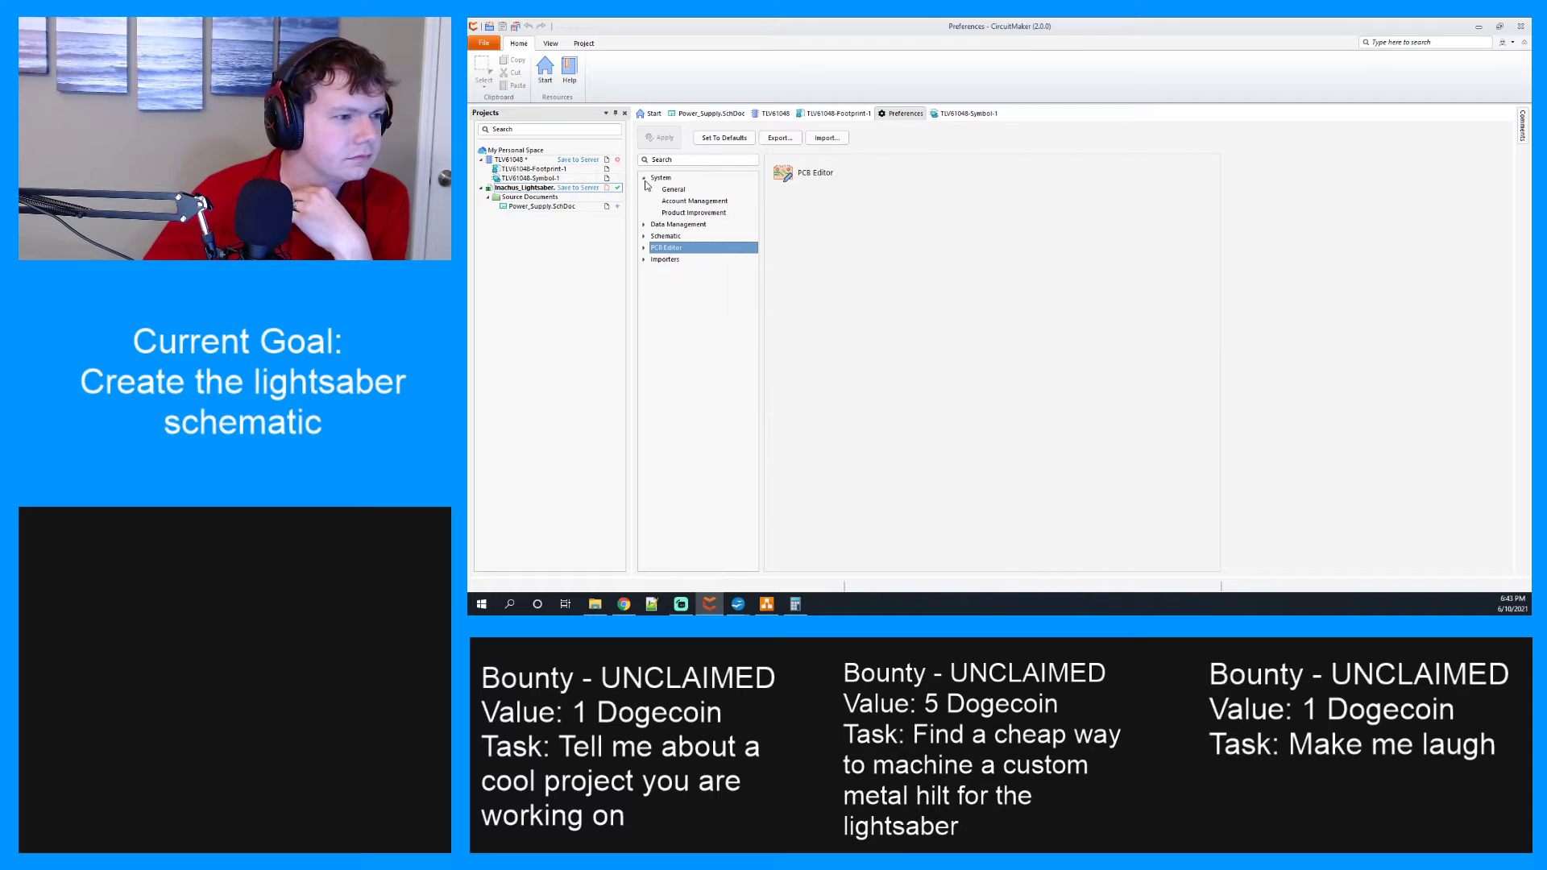
left_click(677, 190)
scroll(903, 253, "down", 1)
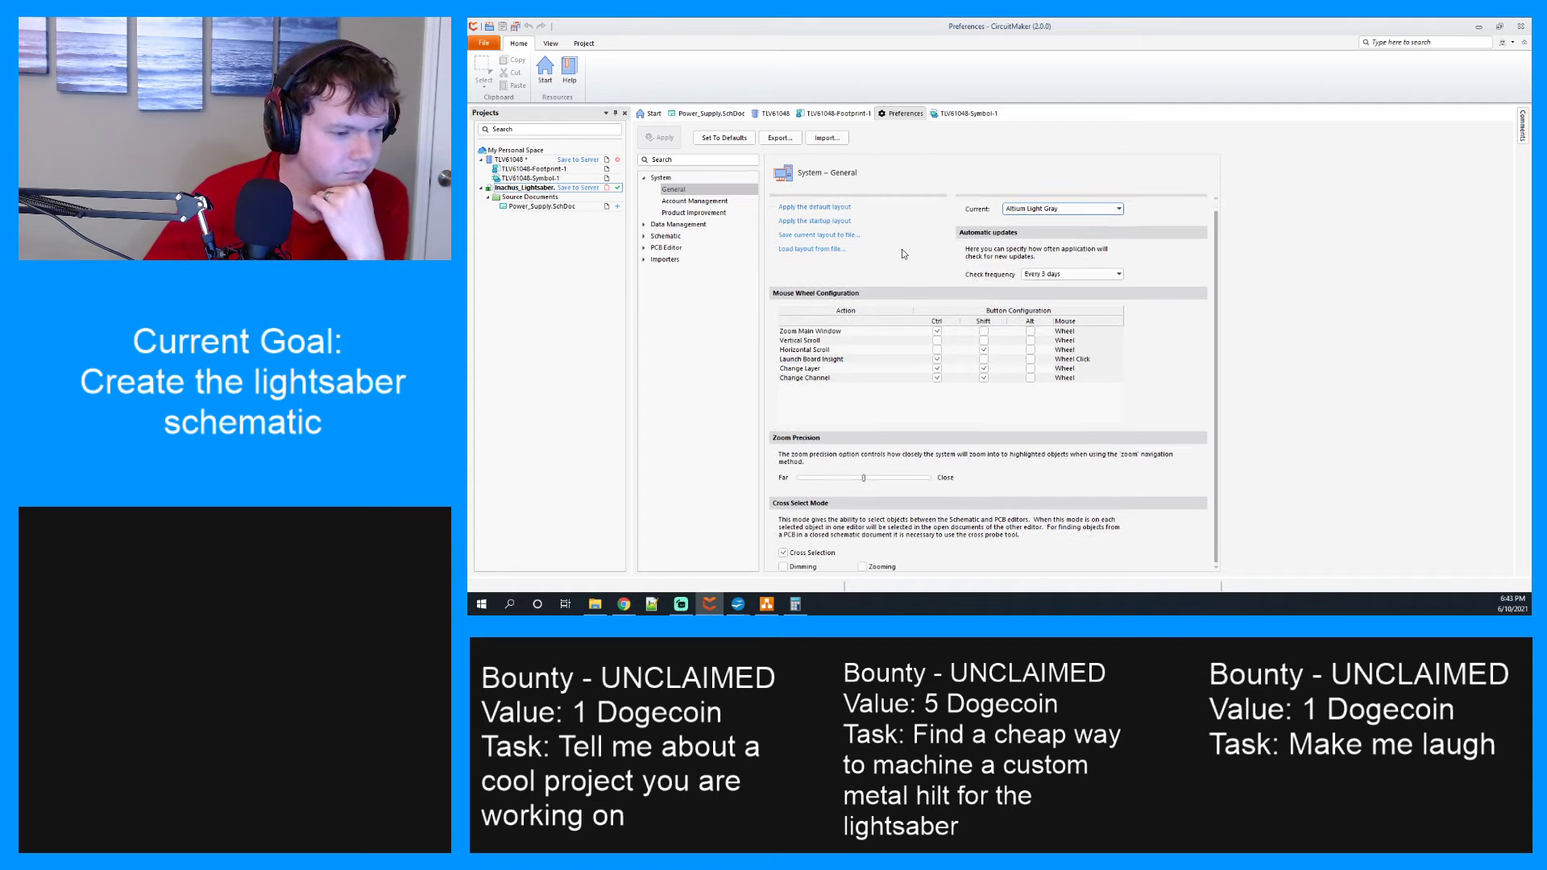
Examine the PCB Editor Display options and the full Layer Colors list, and return to the footprint.
left_click(664, 248)
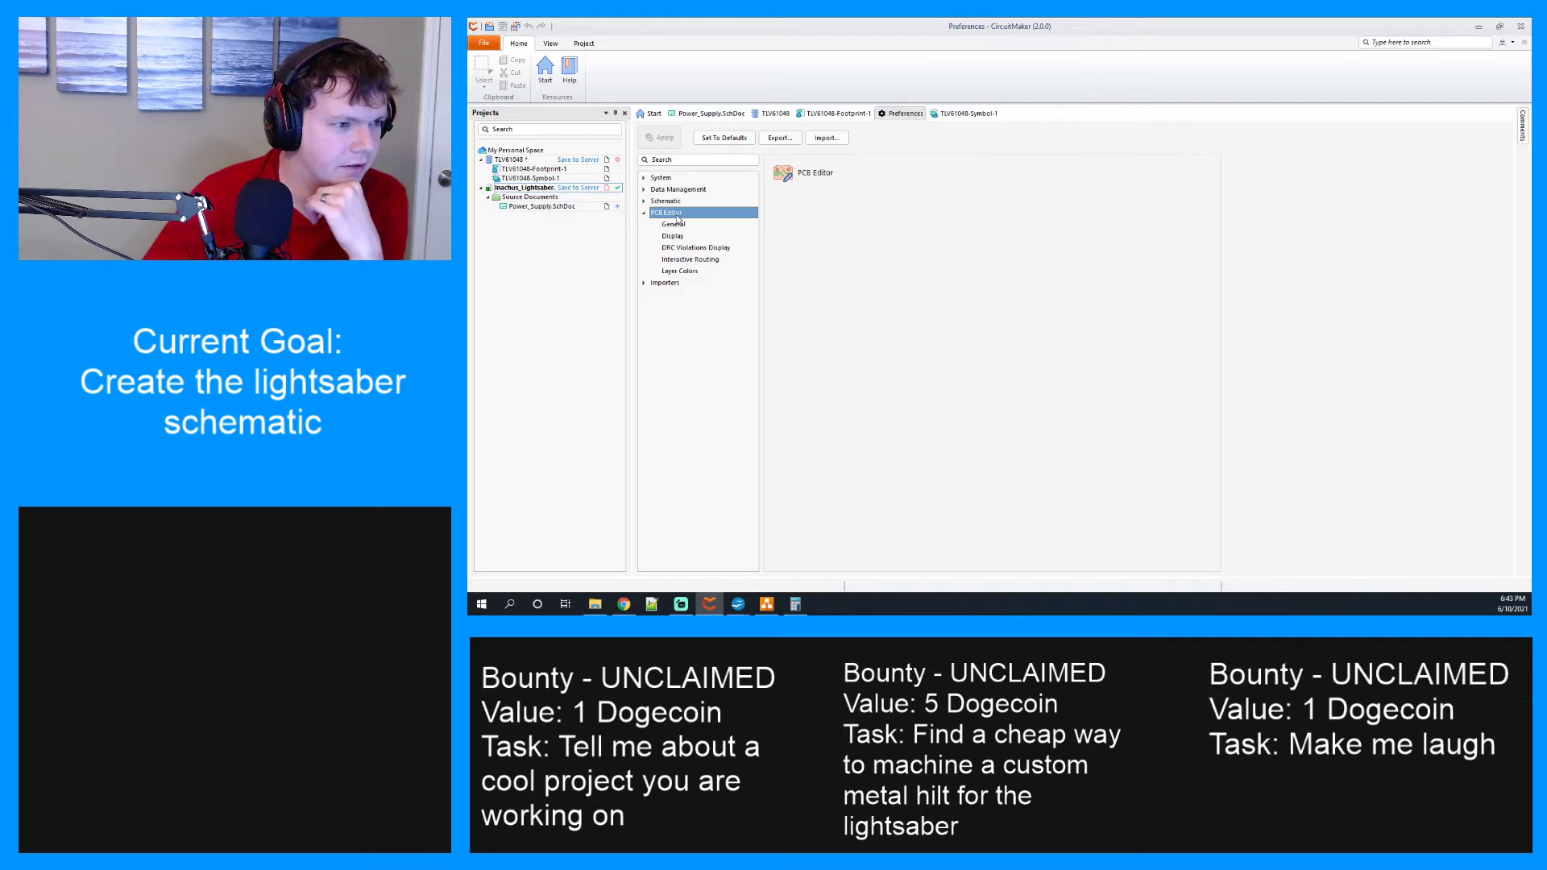
left_click(684, 235)
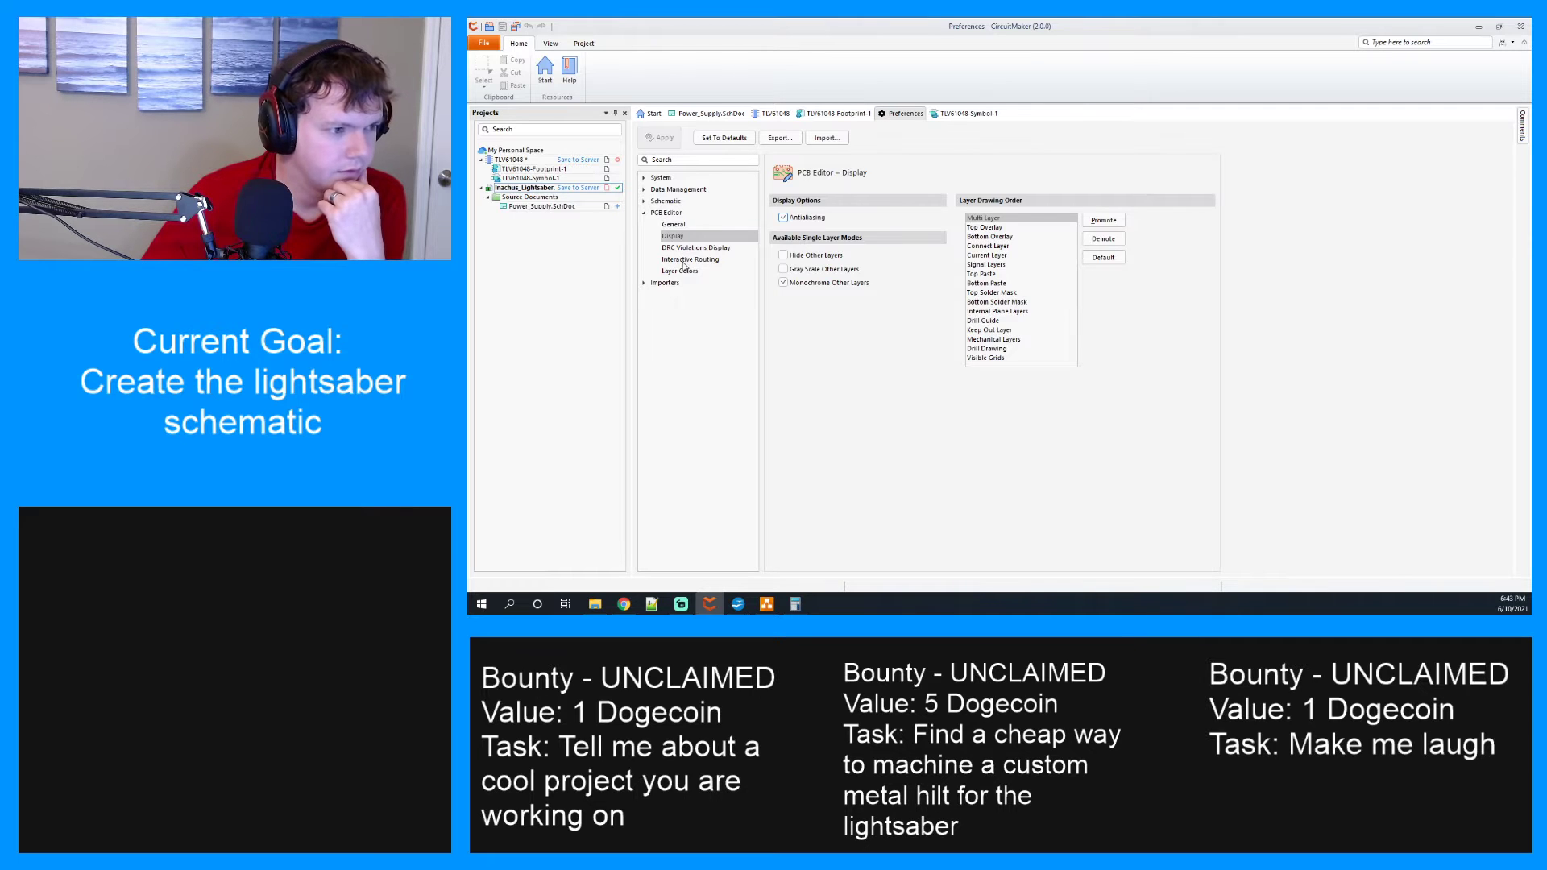
left_click(684, 273)
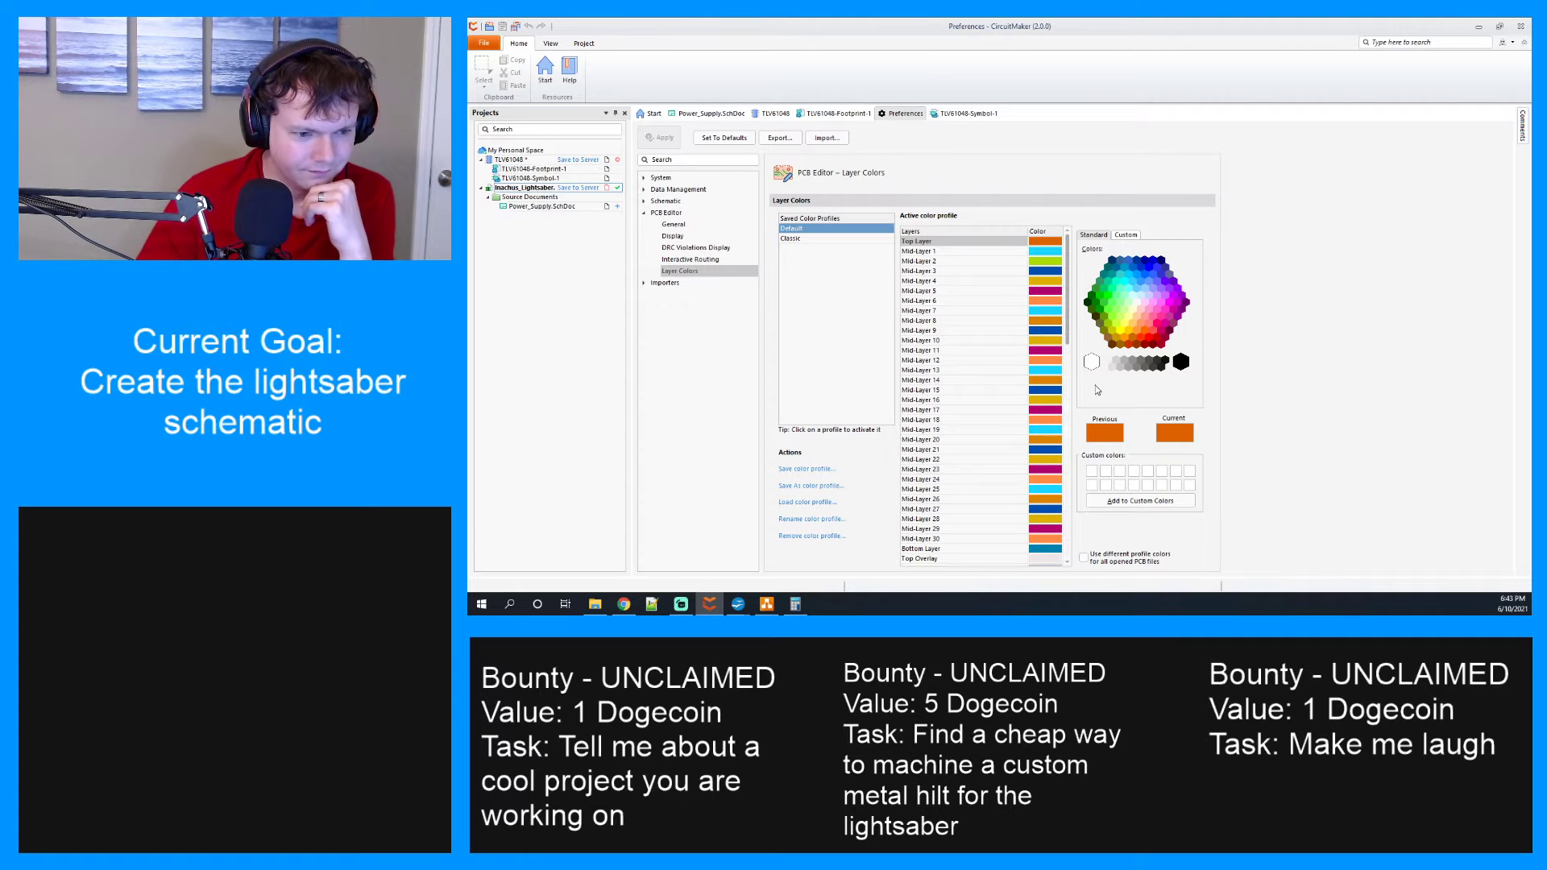
scroll(958, 419, "down", 12)
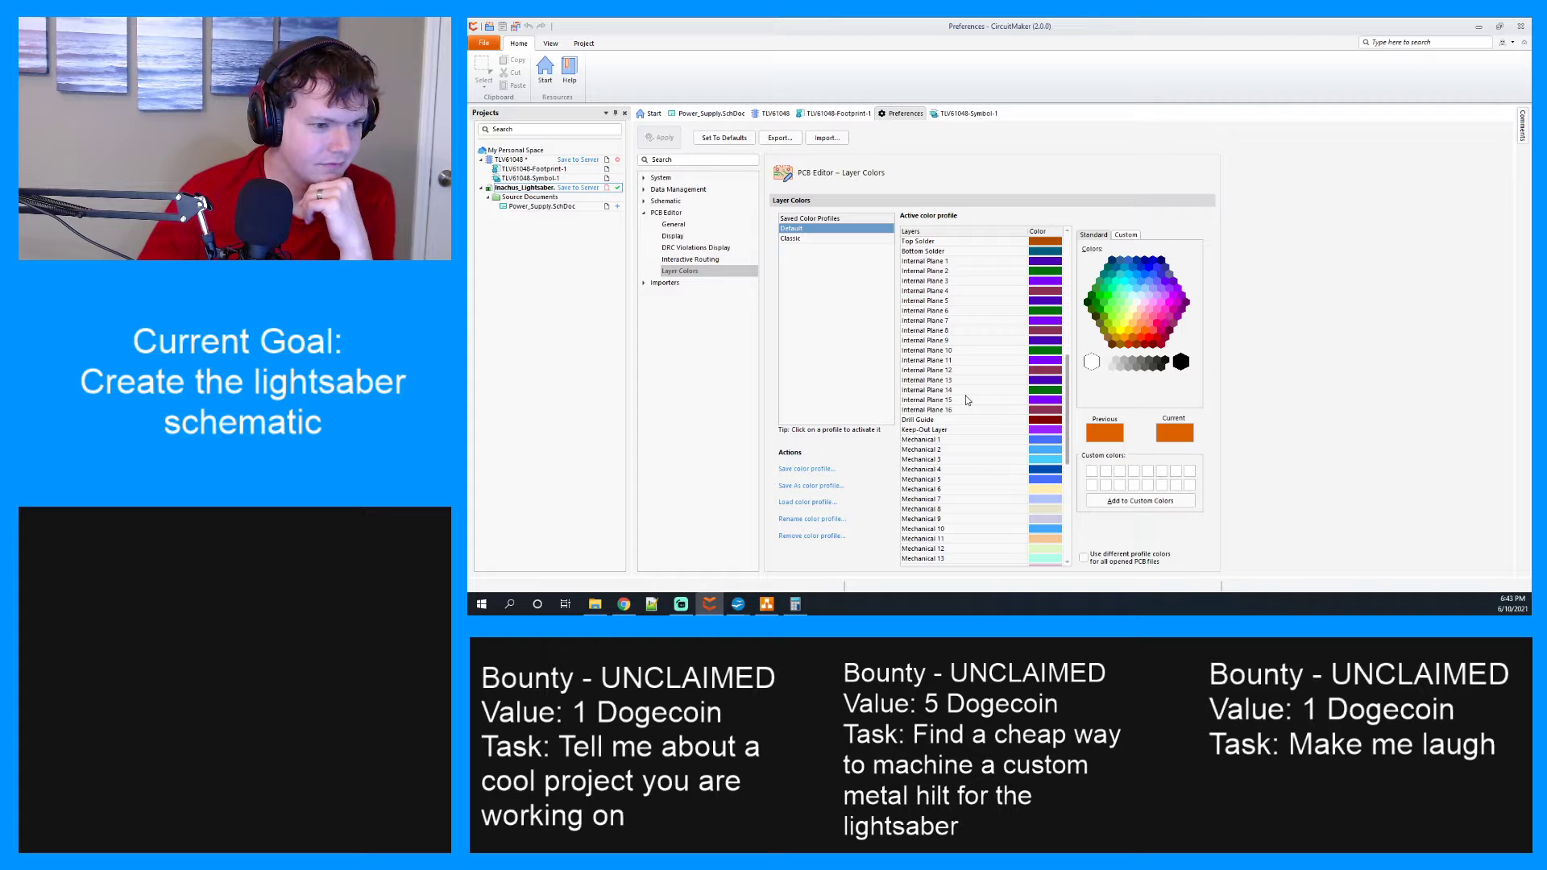
scroll(967, 400, "down", 10)
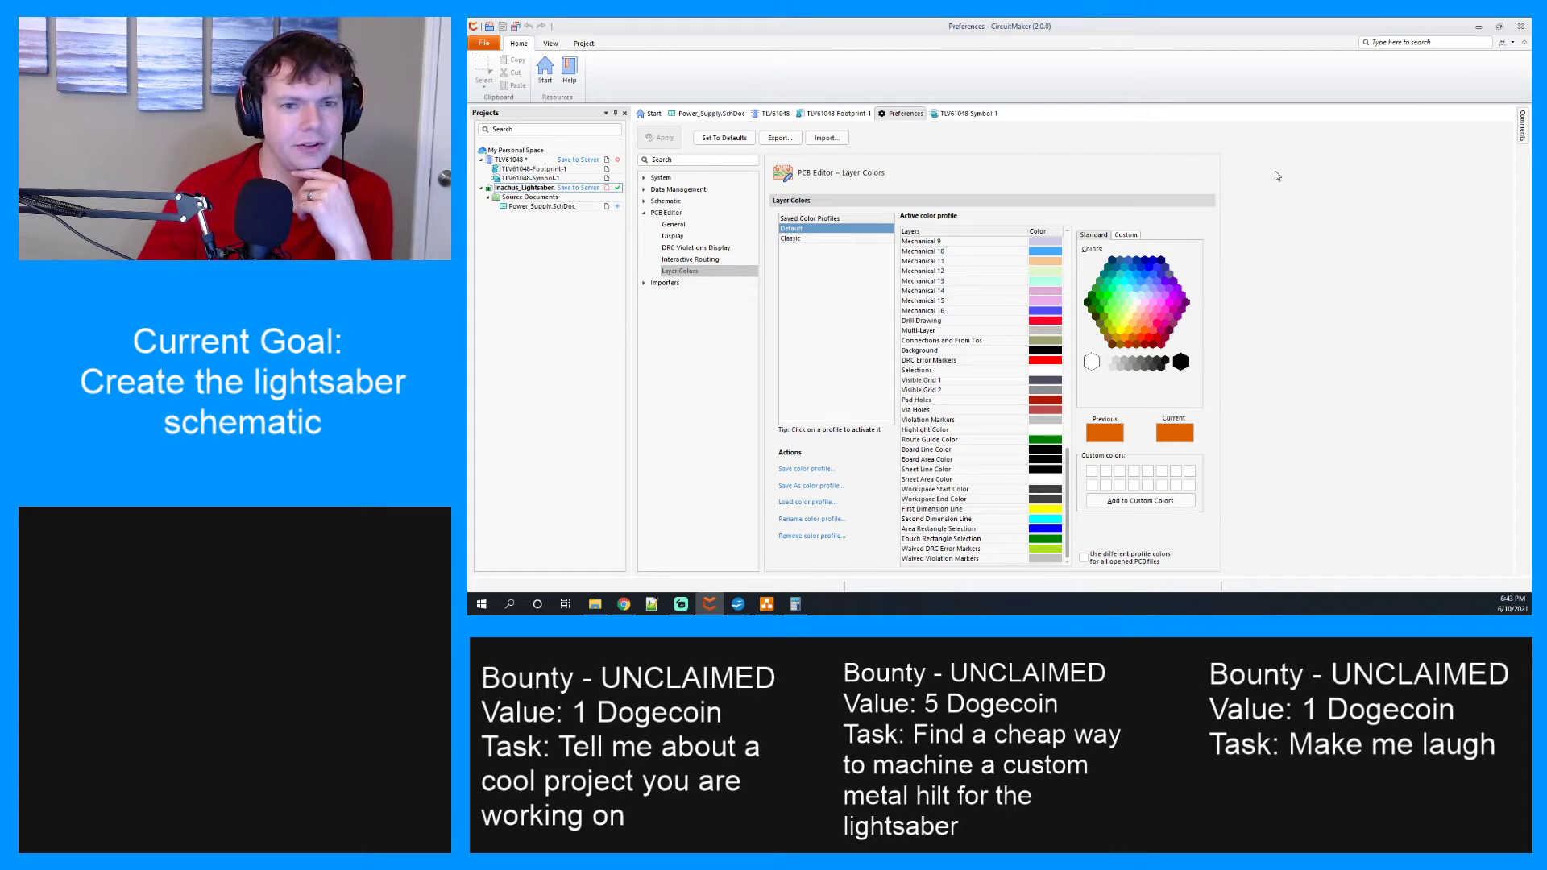
right_click(890, 120)
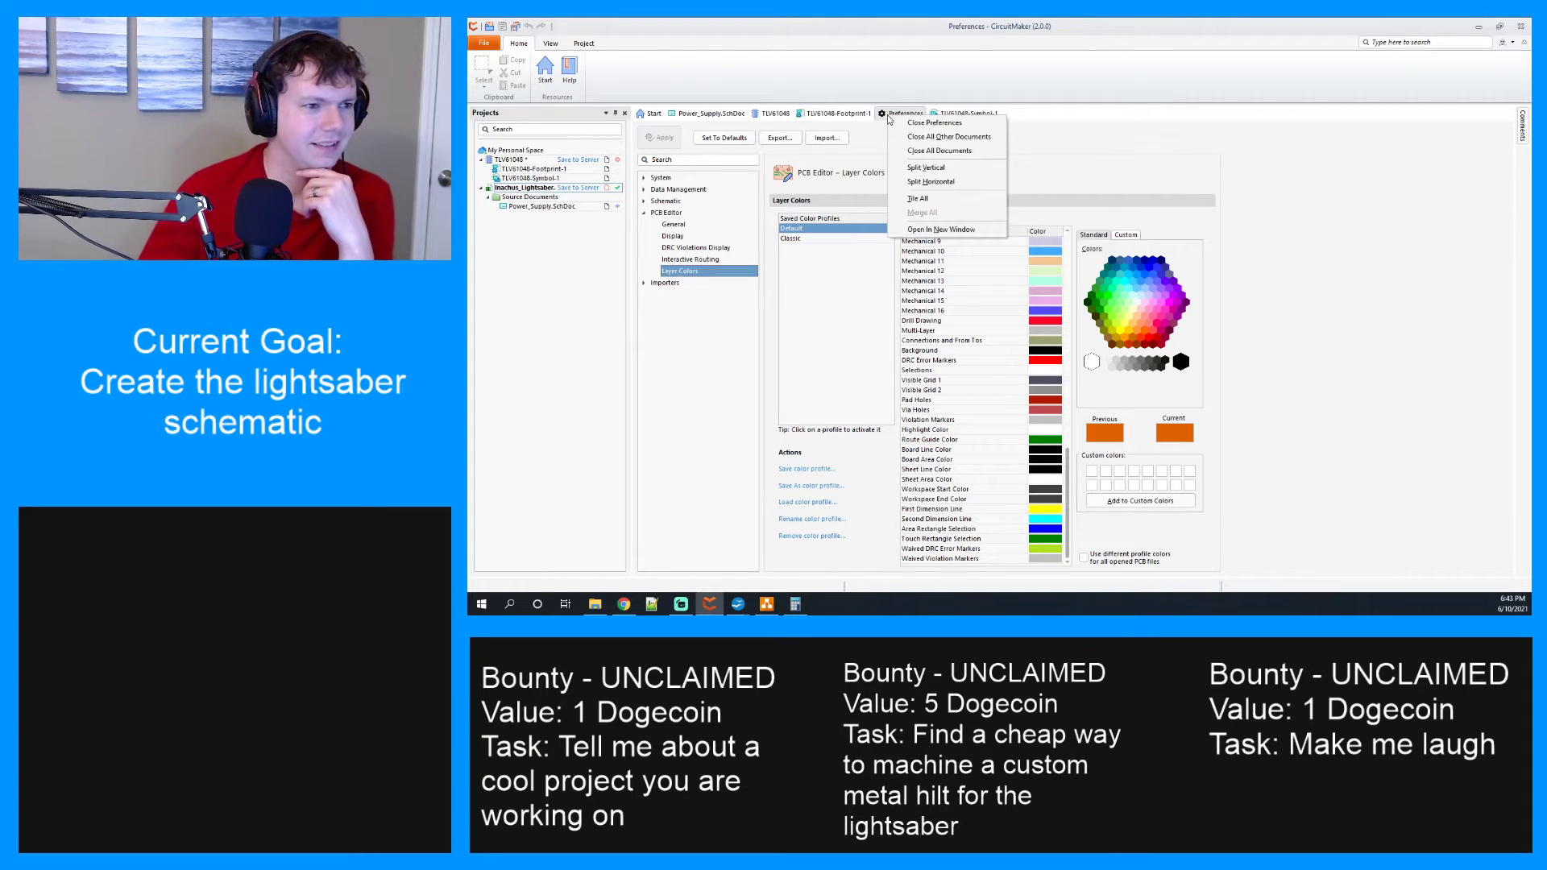
left_click(861, 118)
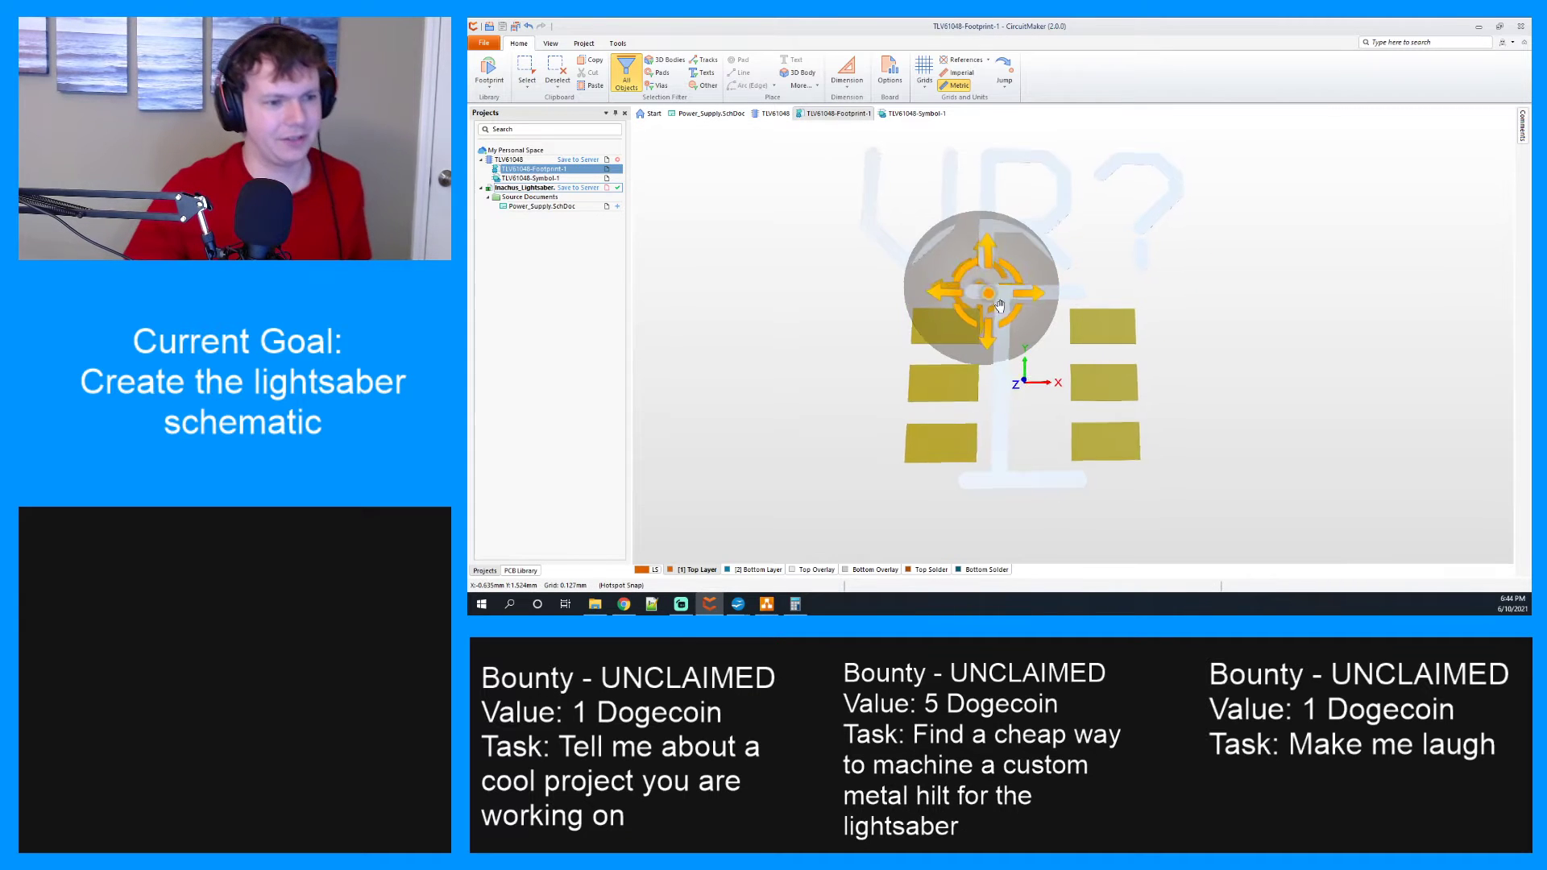
Draw a rectangular 3D body about 1.78 by 3.05 mm on the Outline layer, cornered on the ends of the two horizontal overlay lines.
right_click_drag(983, 288, 1045, 359, "shift")
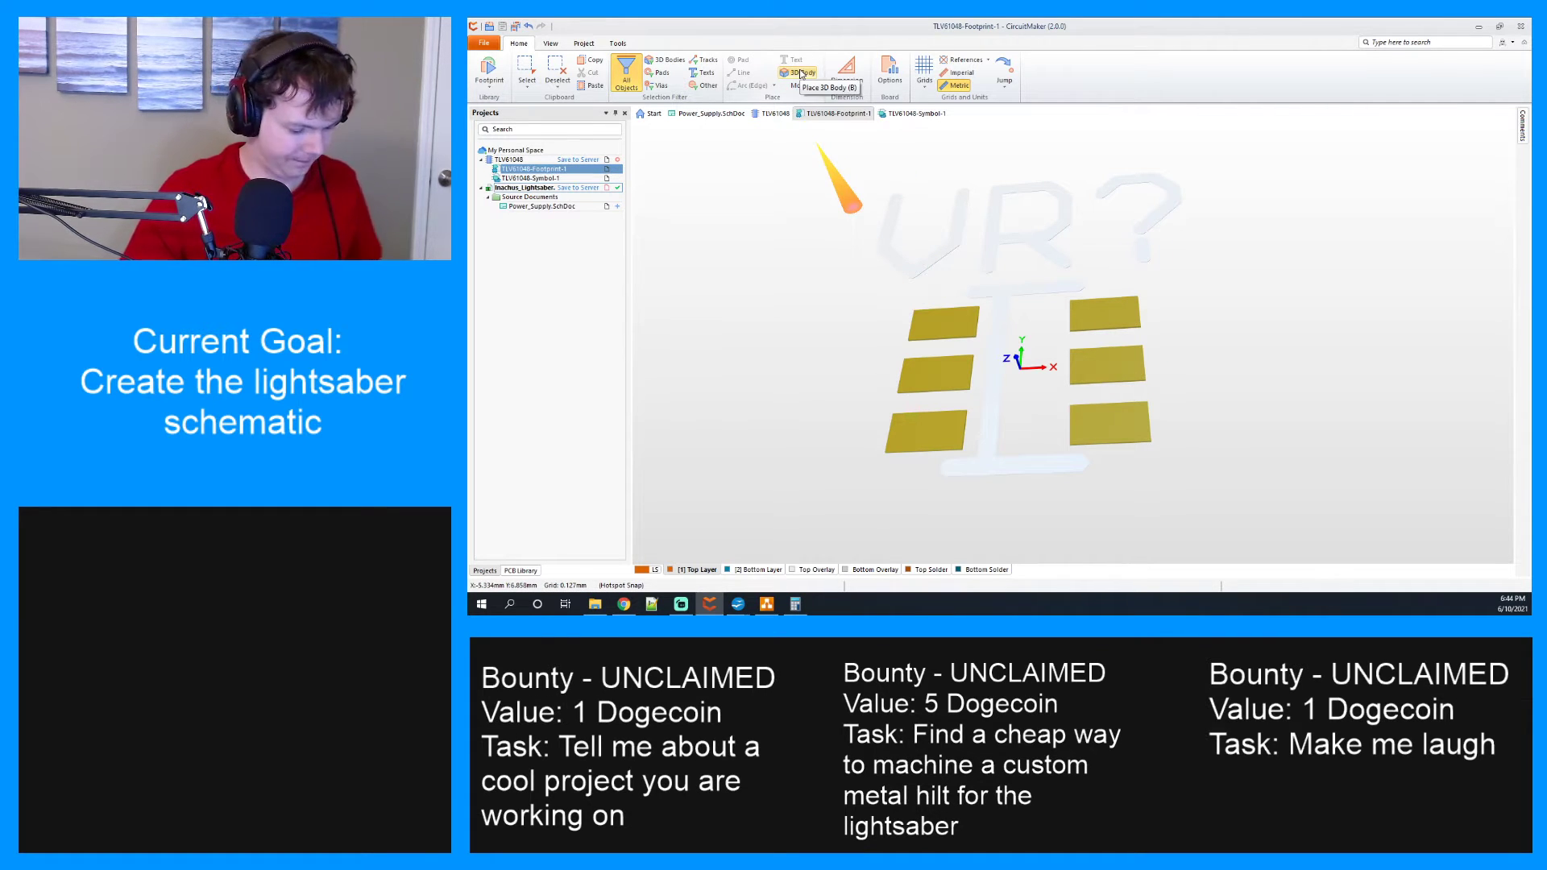
key("2")
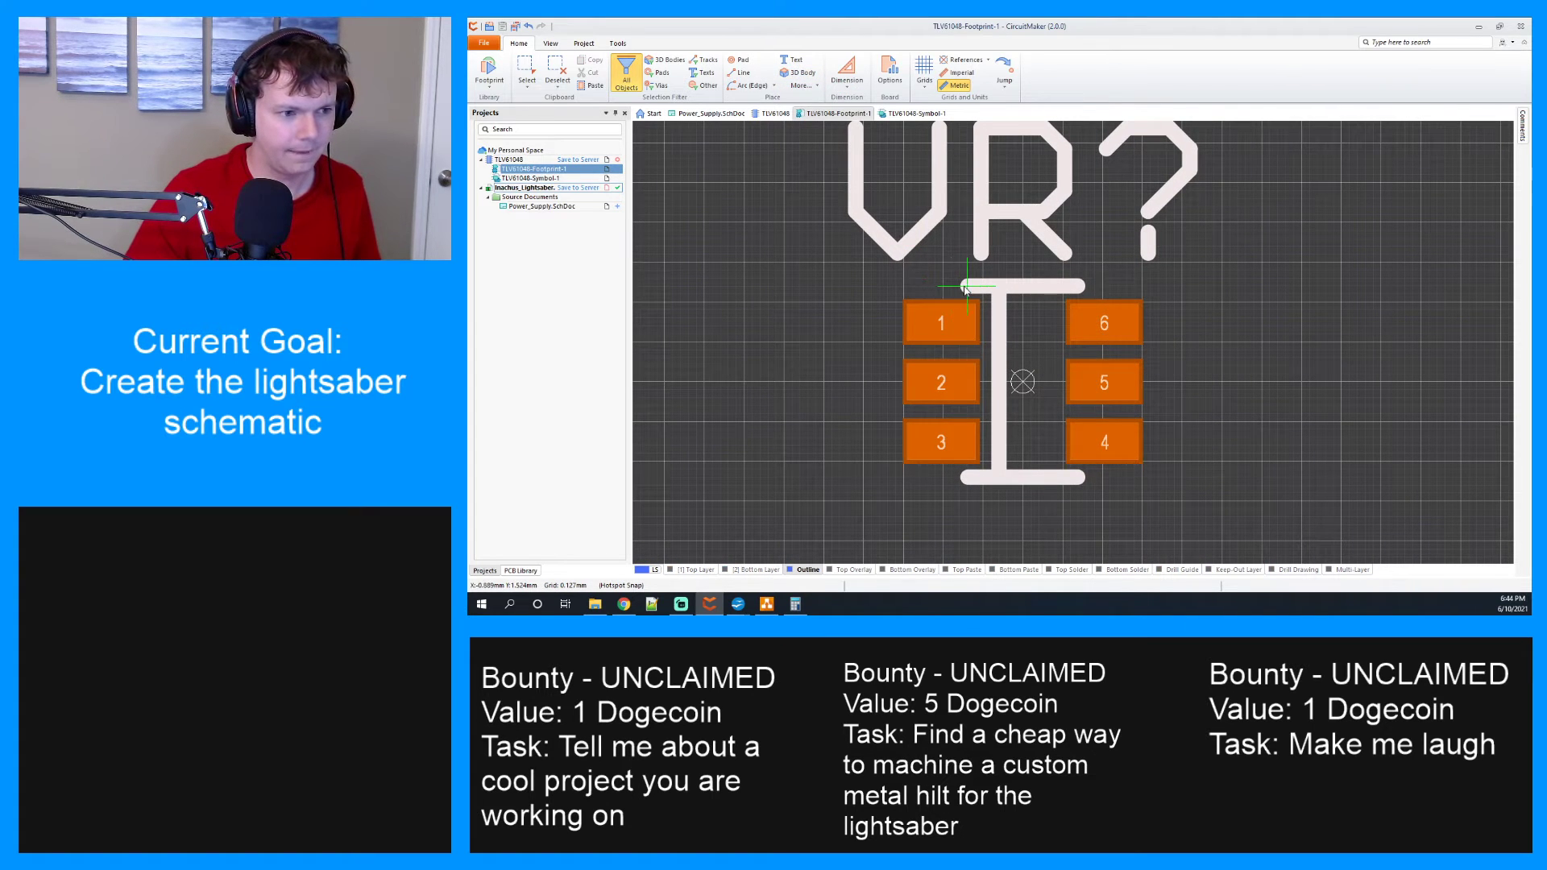
left_click(1072, 462)
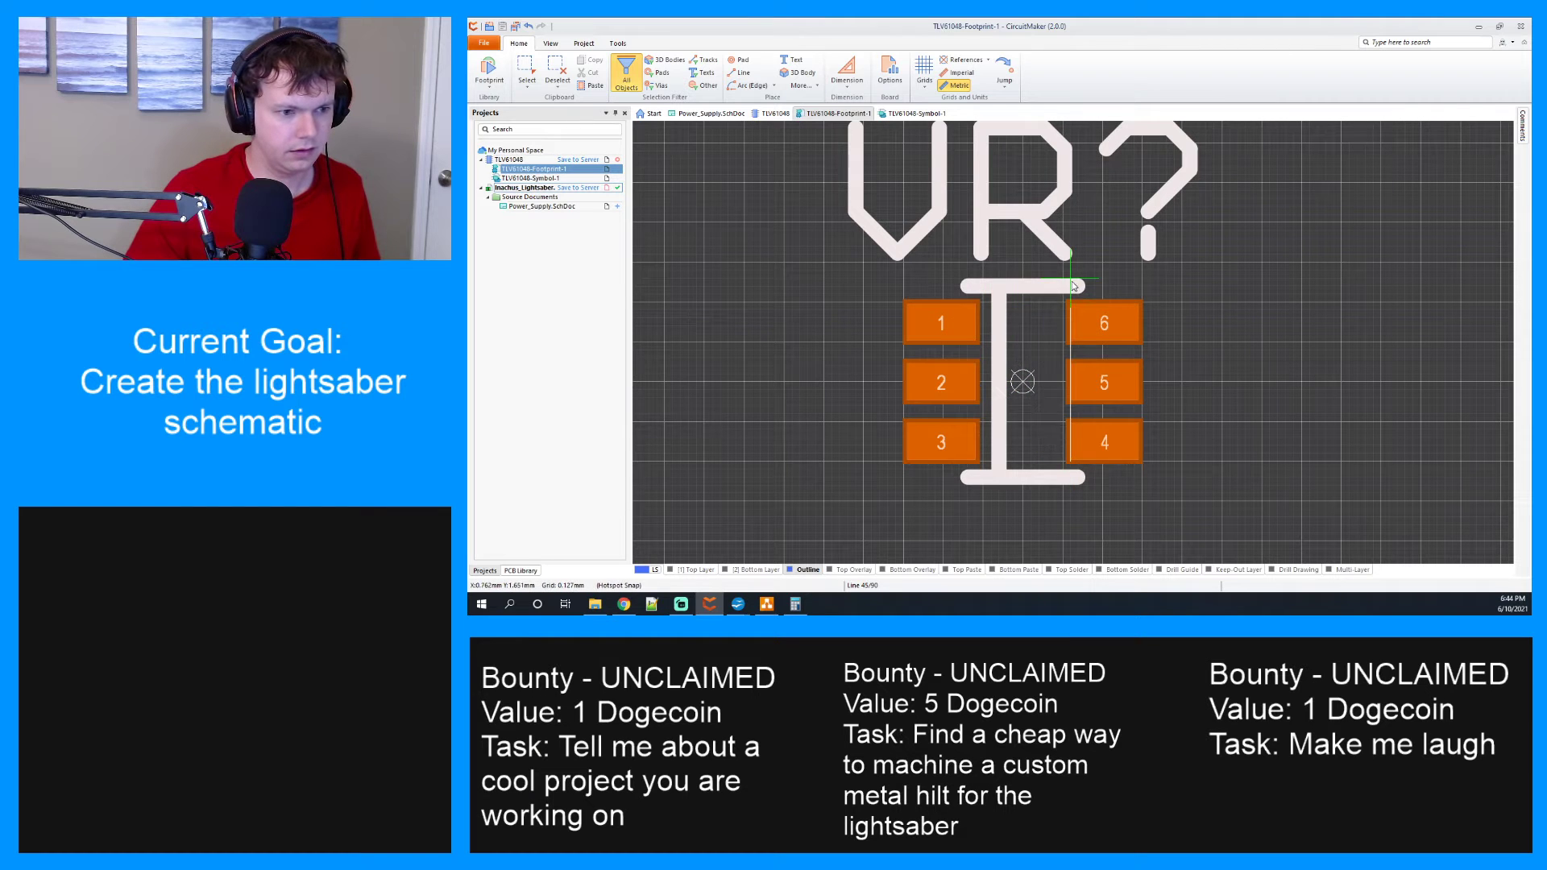
key("Escape")
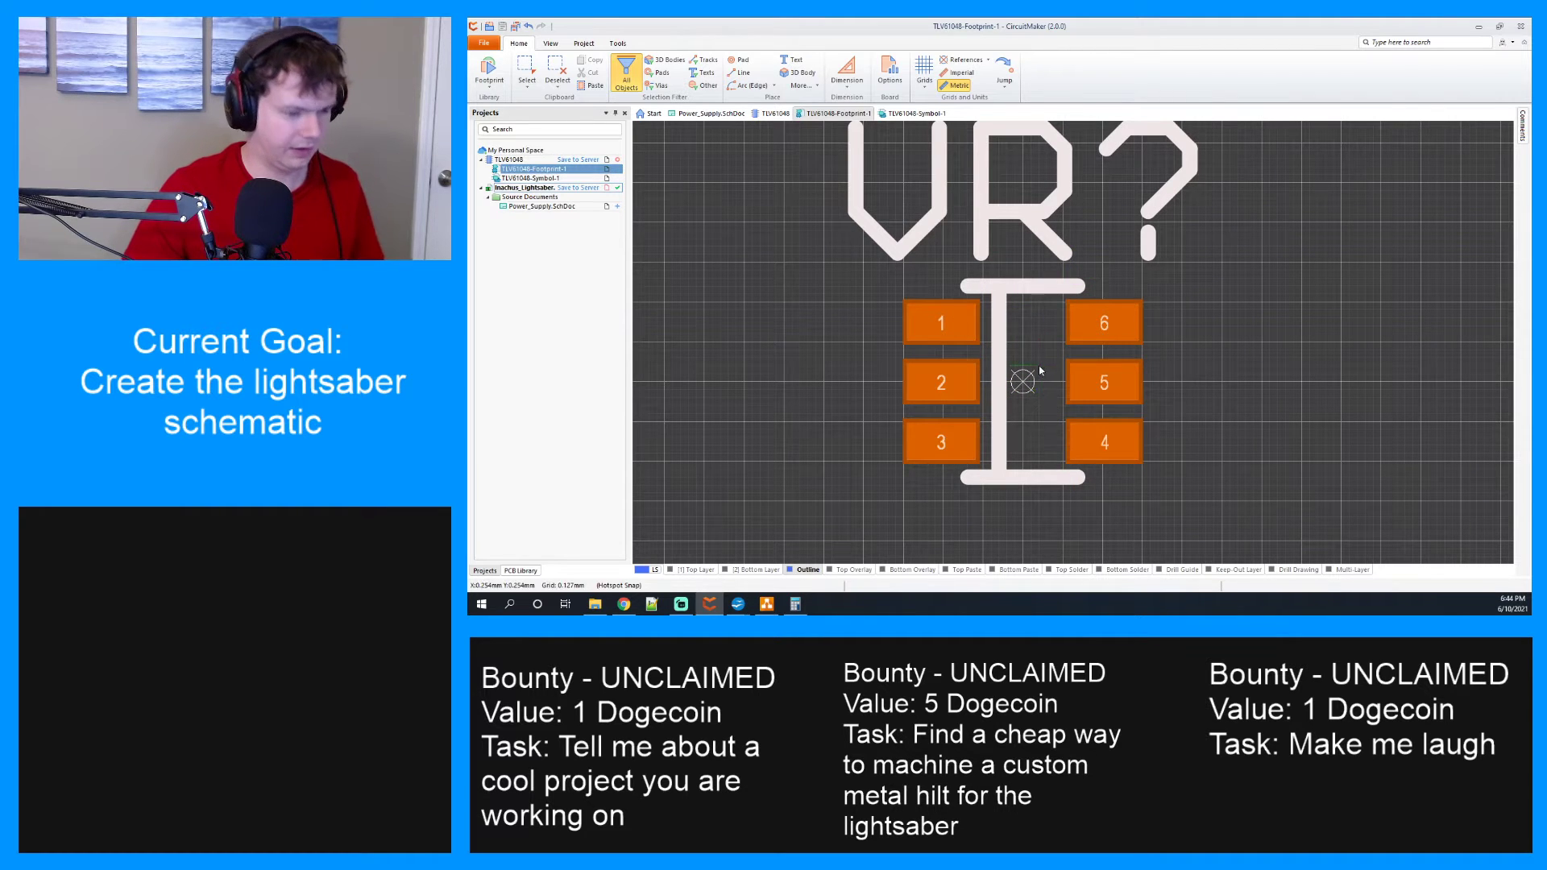
left_click(962, 294)
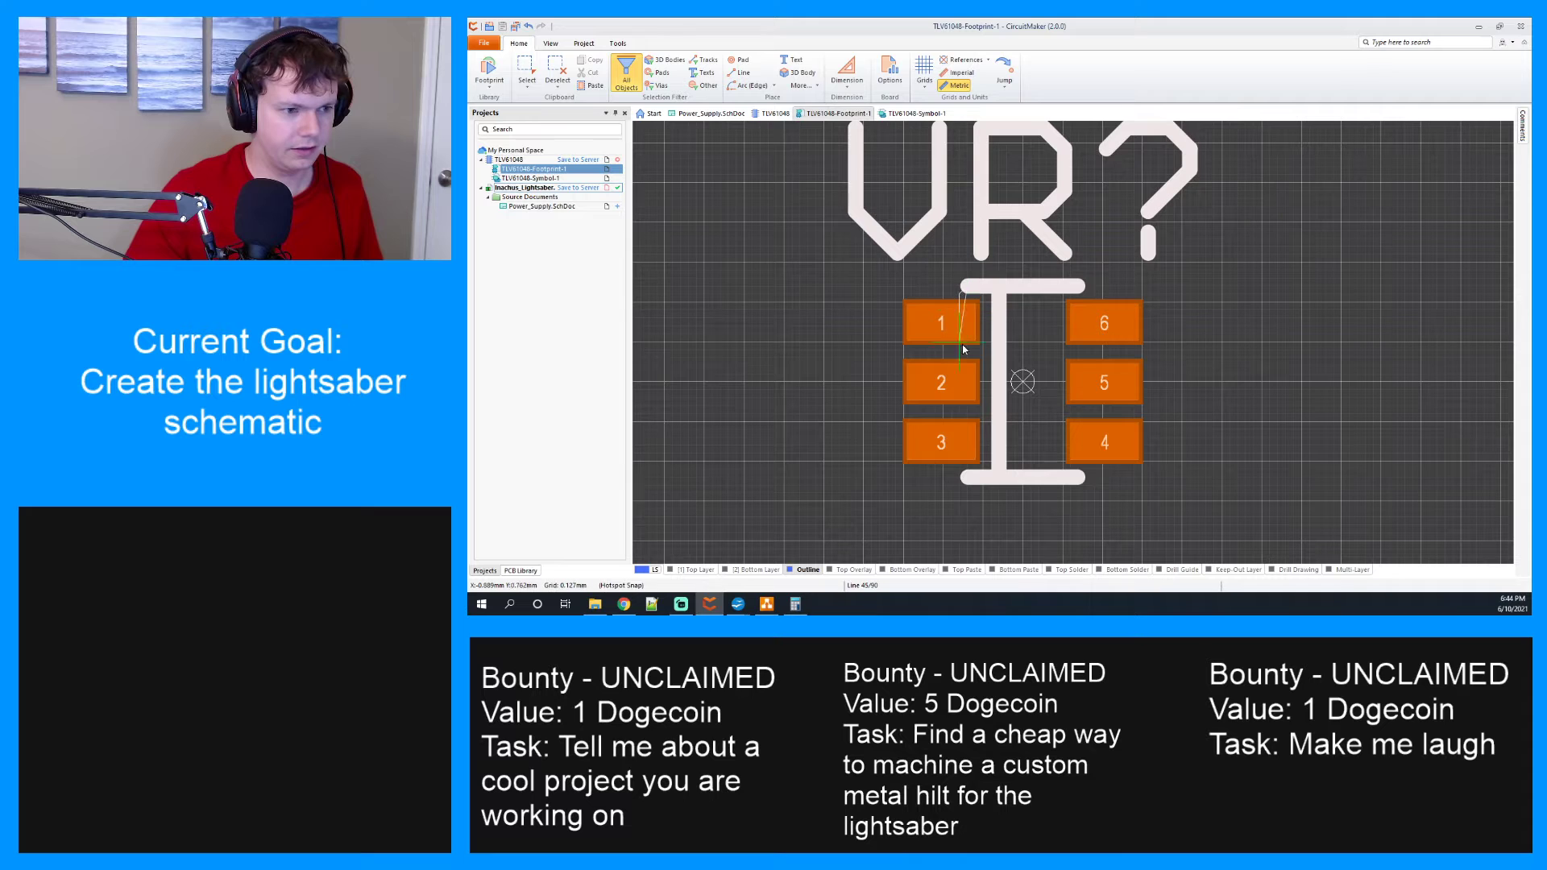
left_click(968, 478)
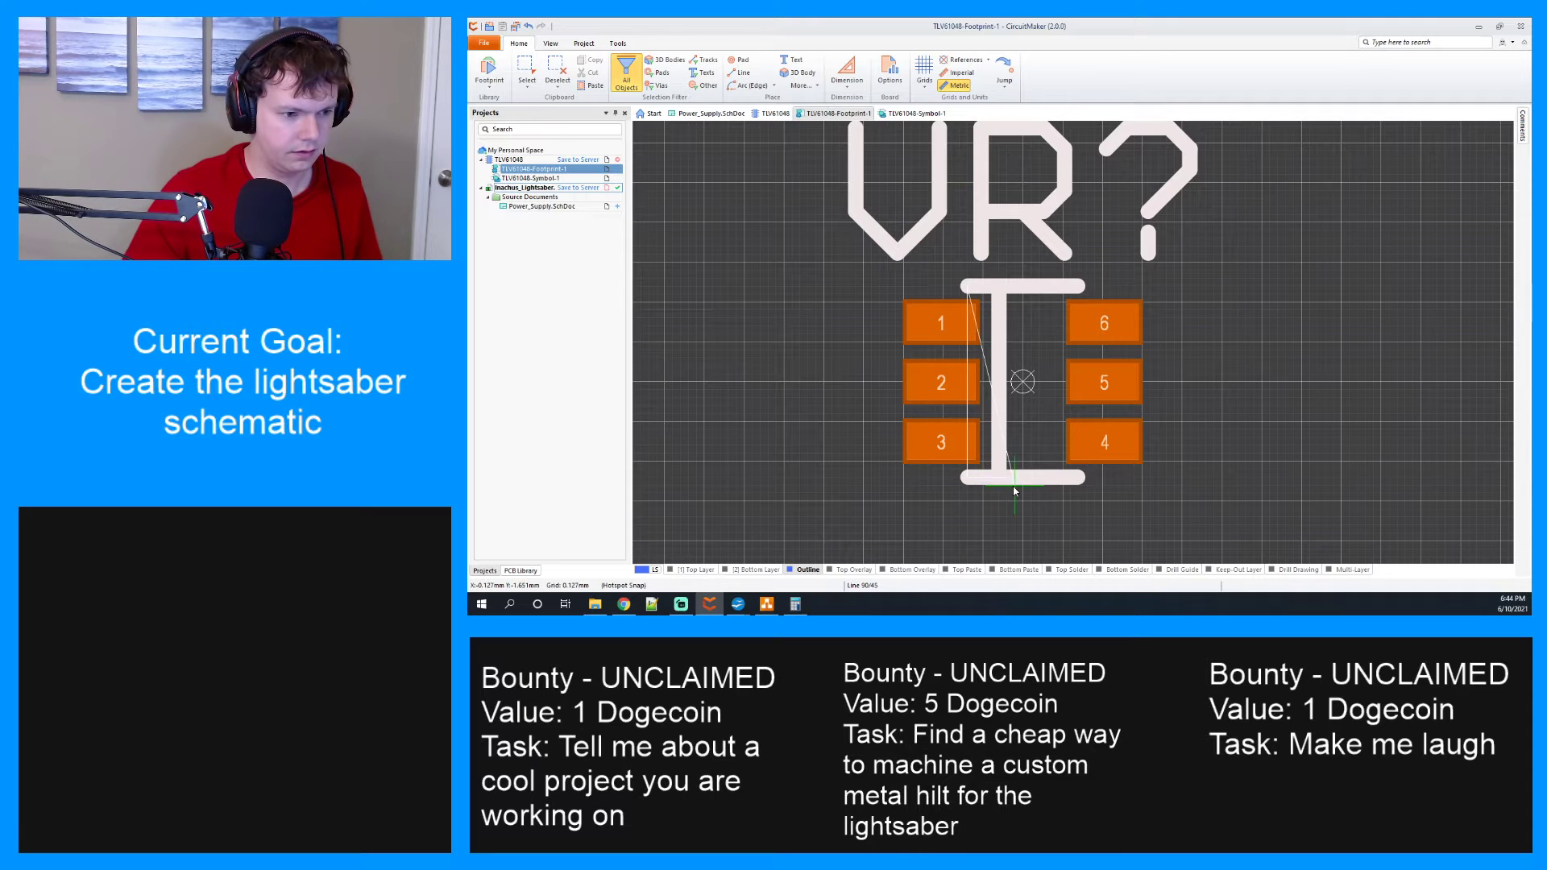
left_click(1080, 479)
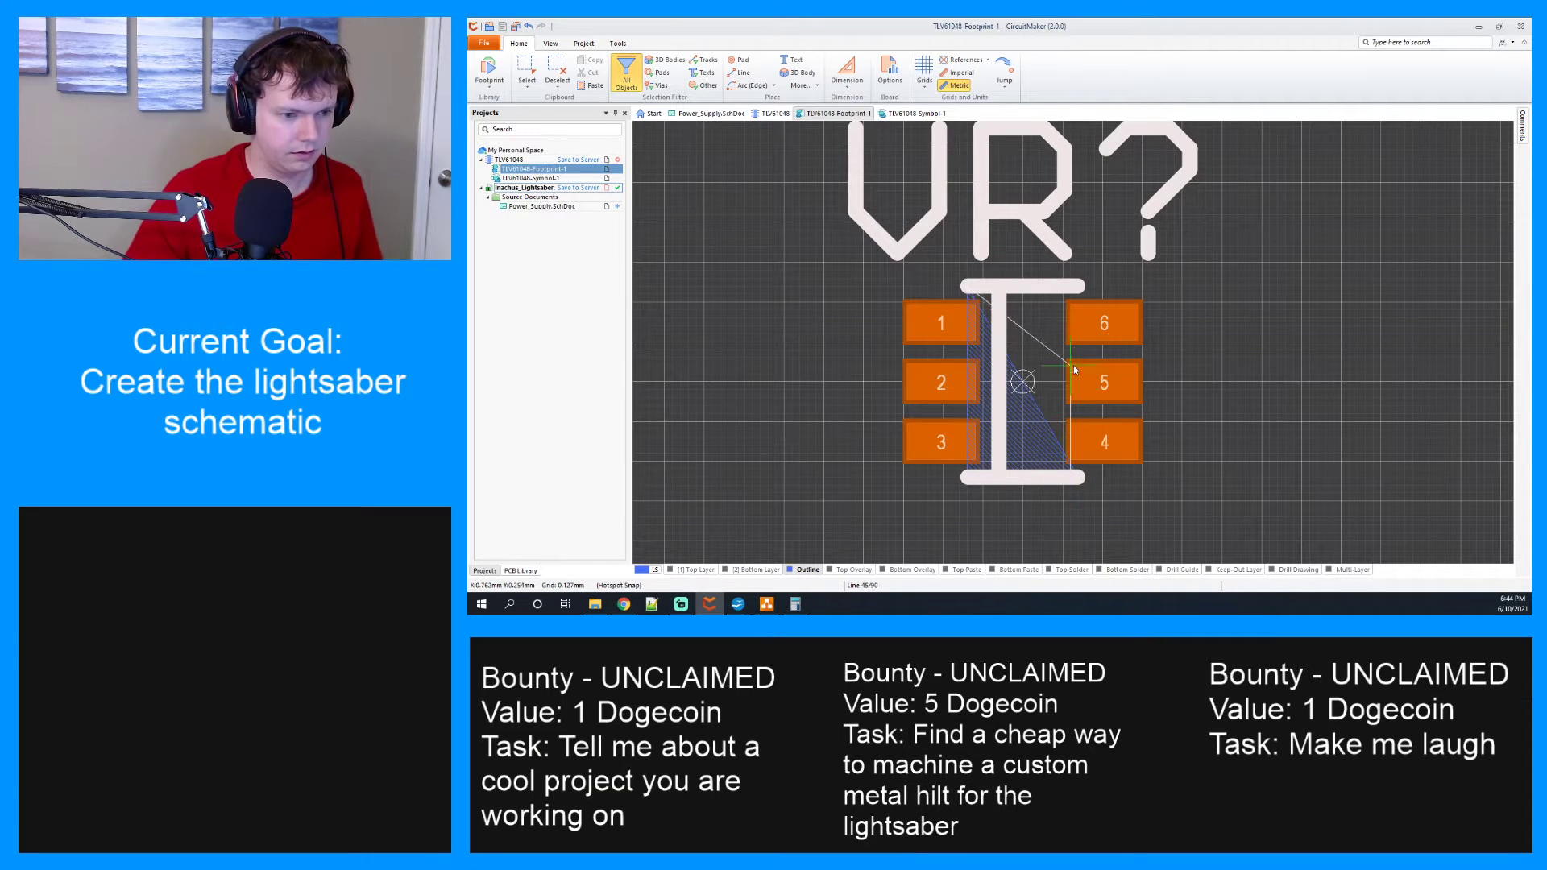
left_click(1078, 287)
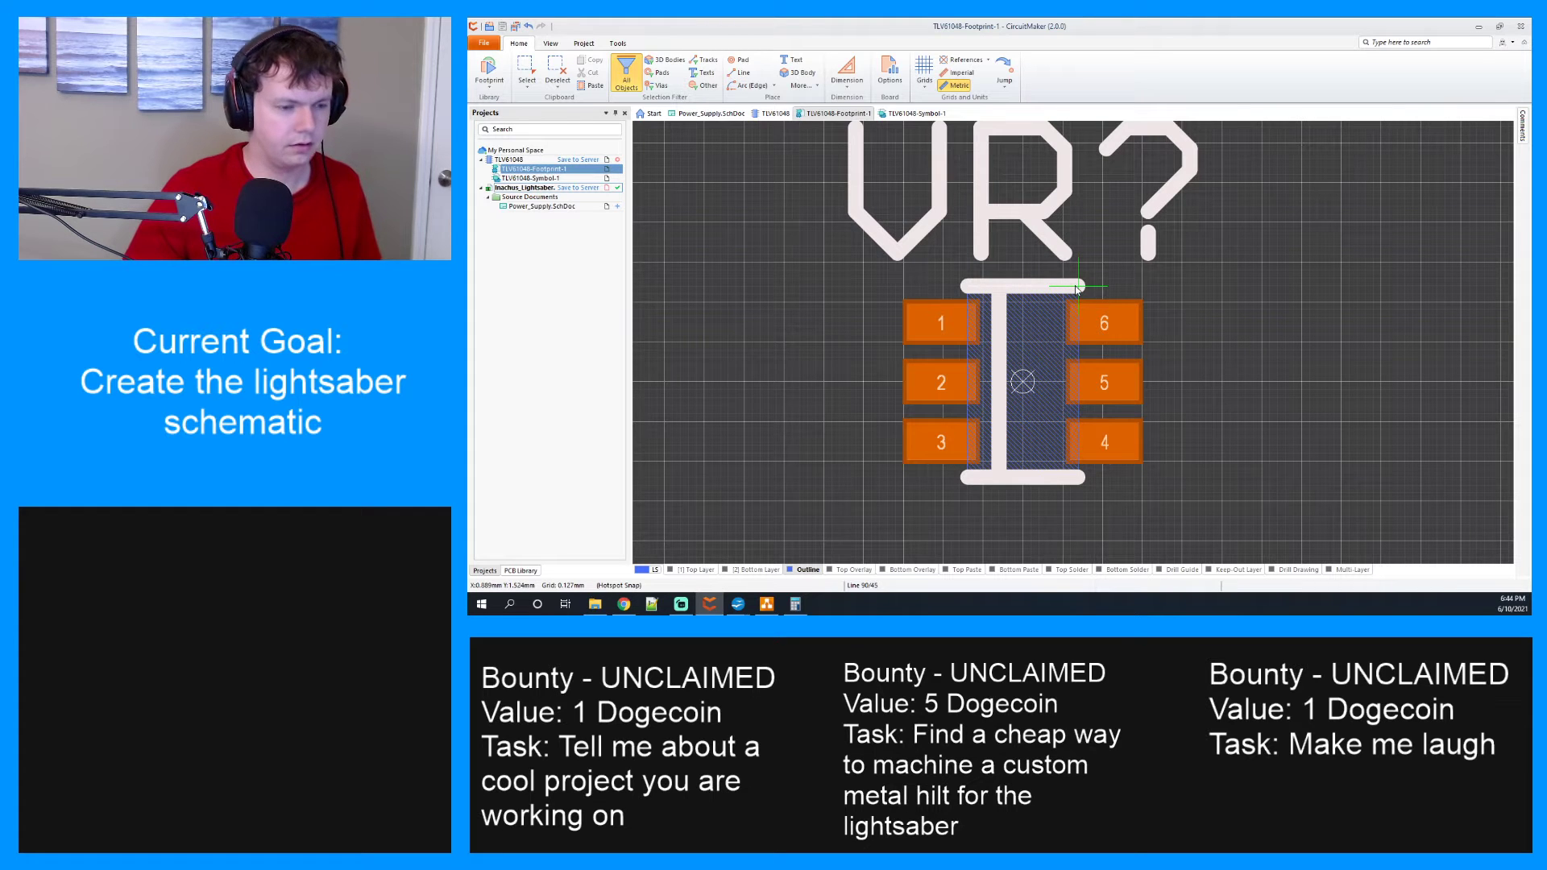
right_click(1090, 276)
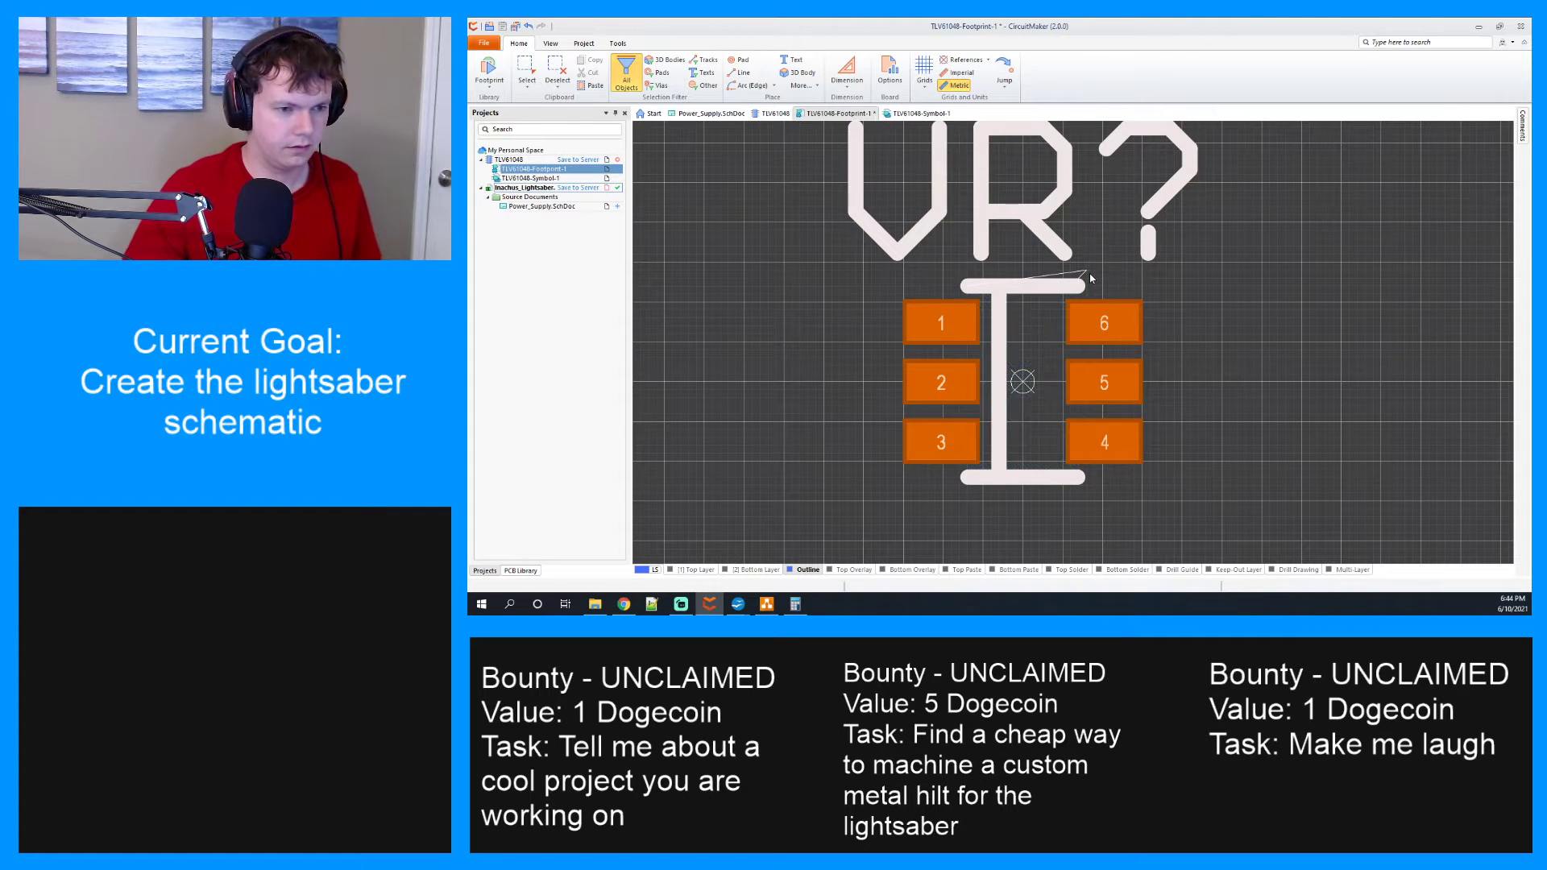
Examine the new 3D body's location, layer, model type, height, texture and display properties.
left_click(1035, 327)
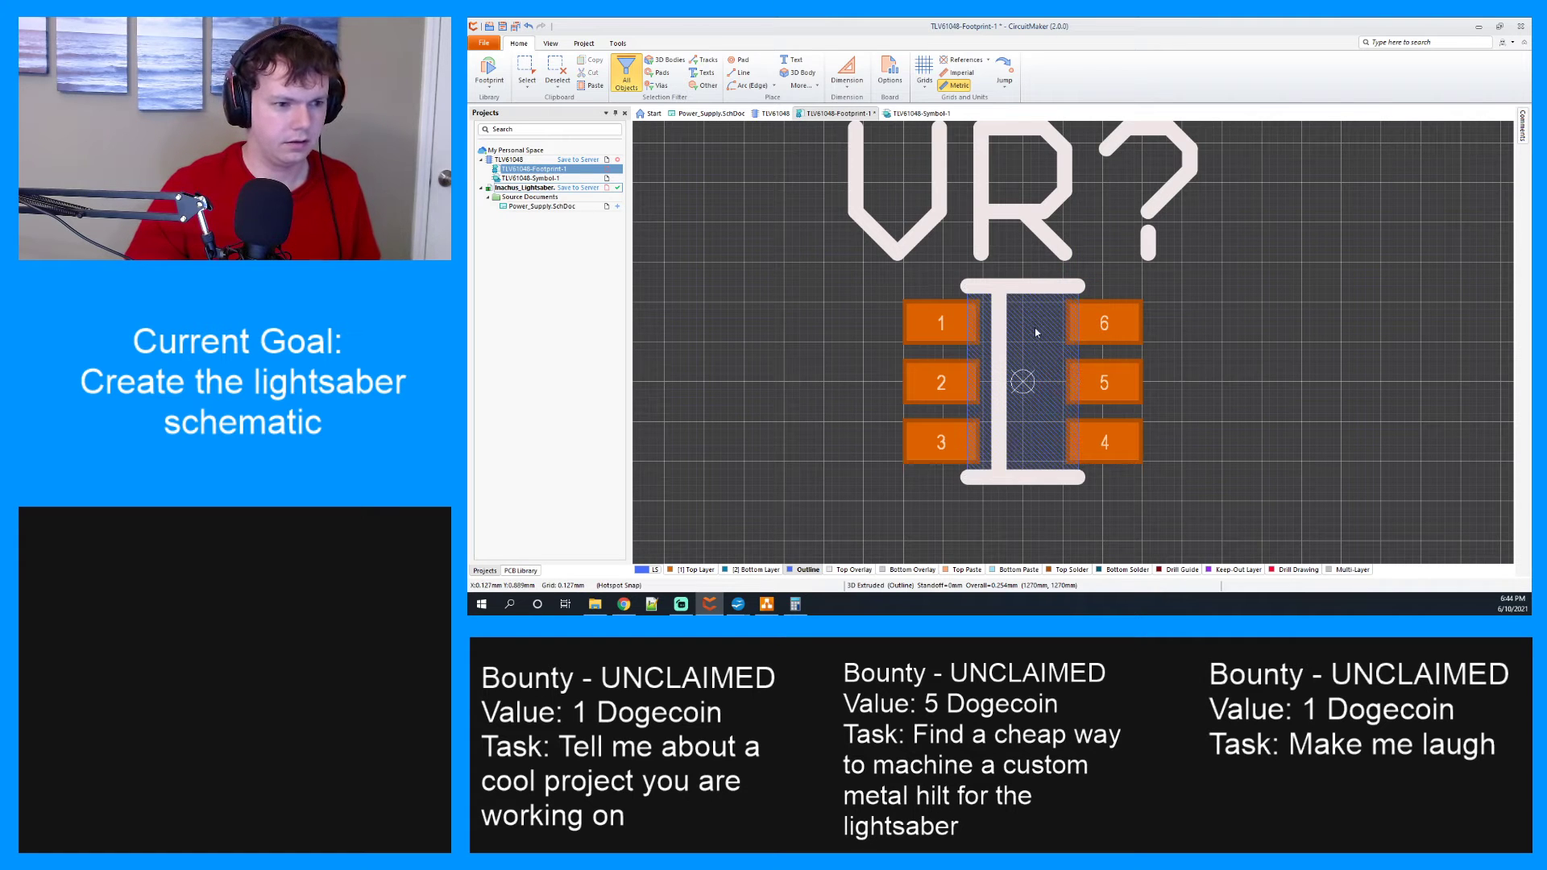
right_click(1036, 329)
left_click(1066, 456)
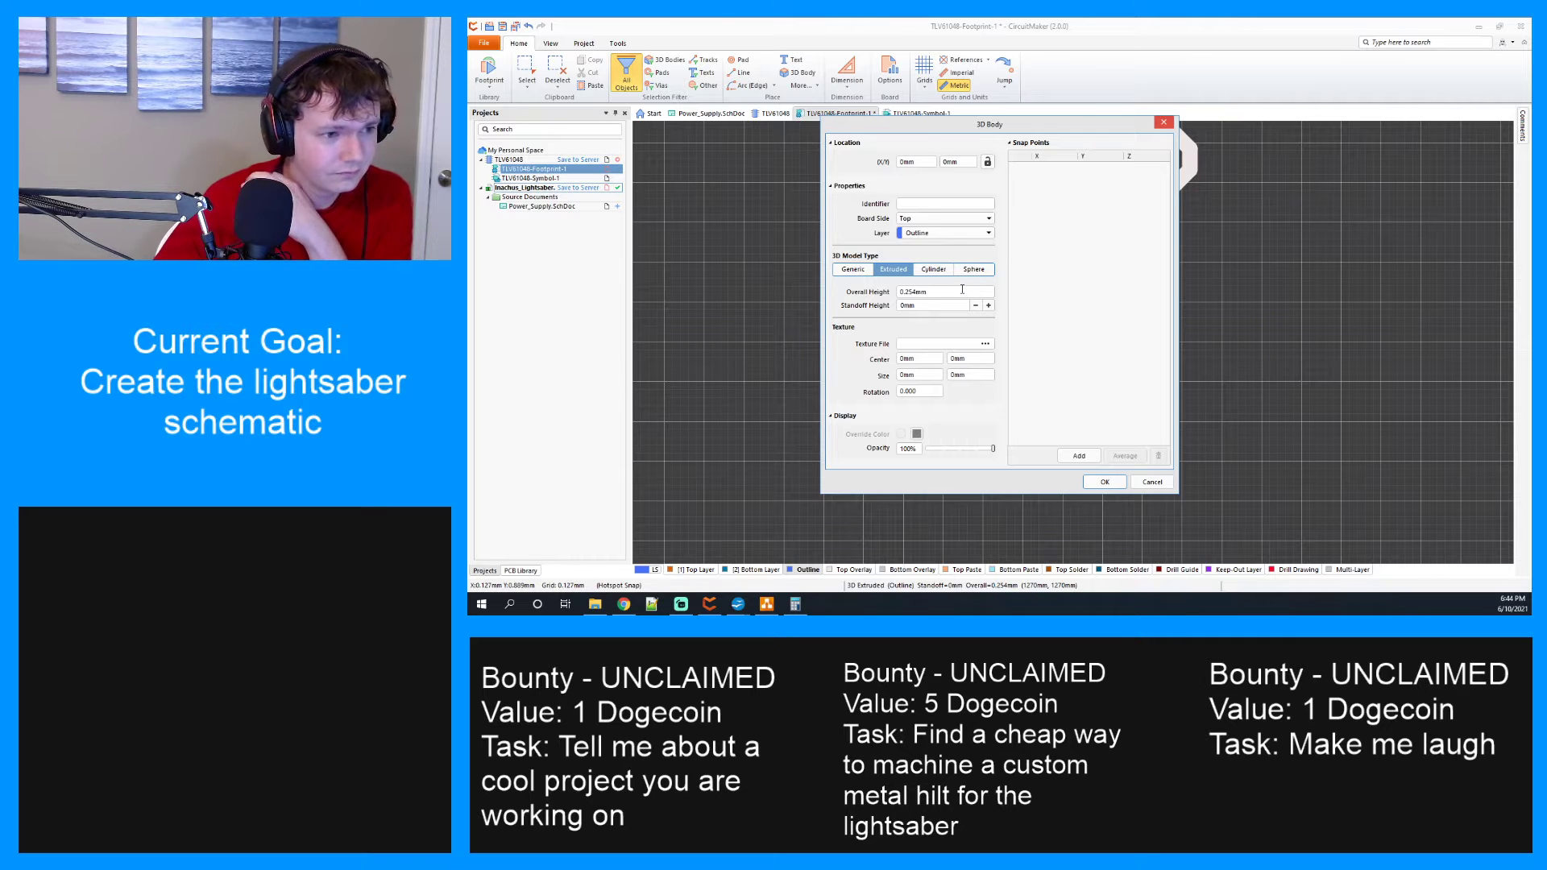
left_click(1109, 483)
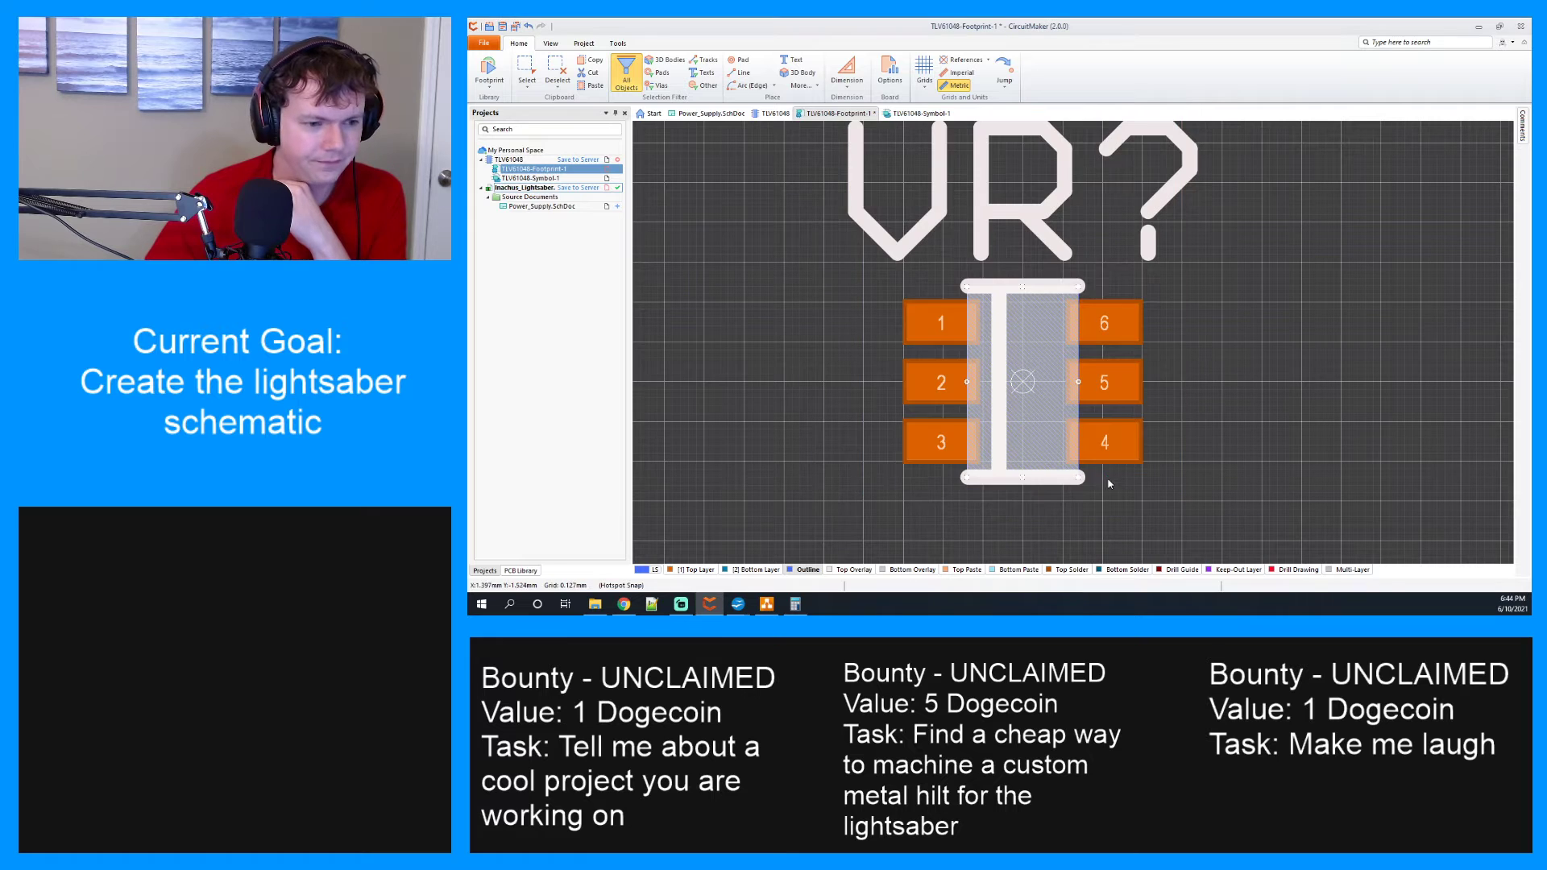
right_click(1025, 385)
left_click(1068, 537)
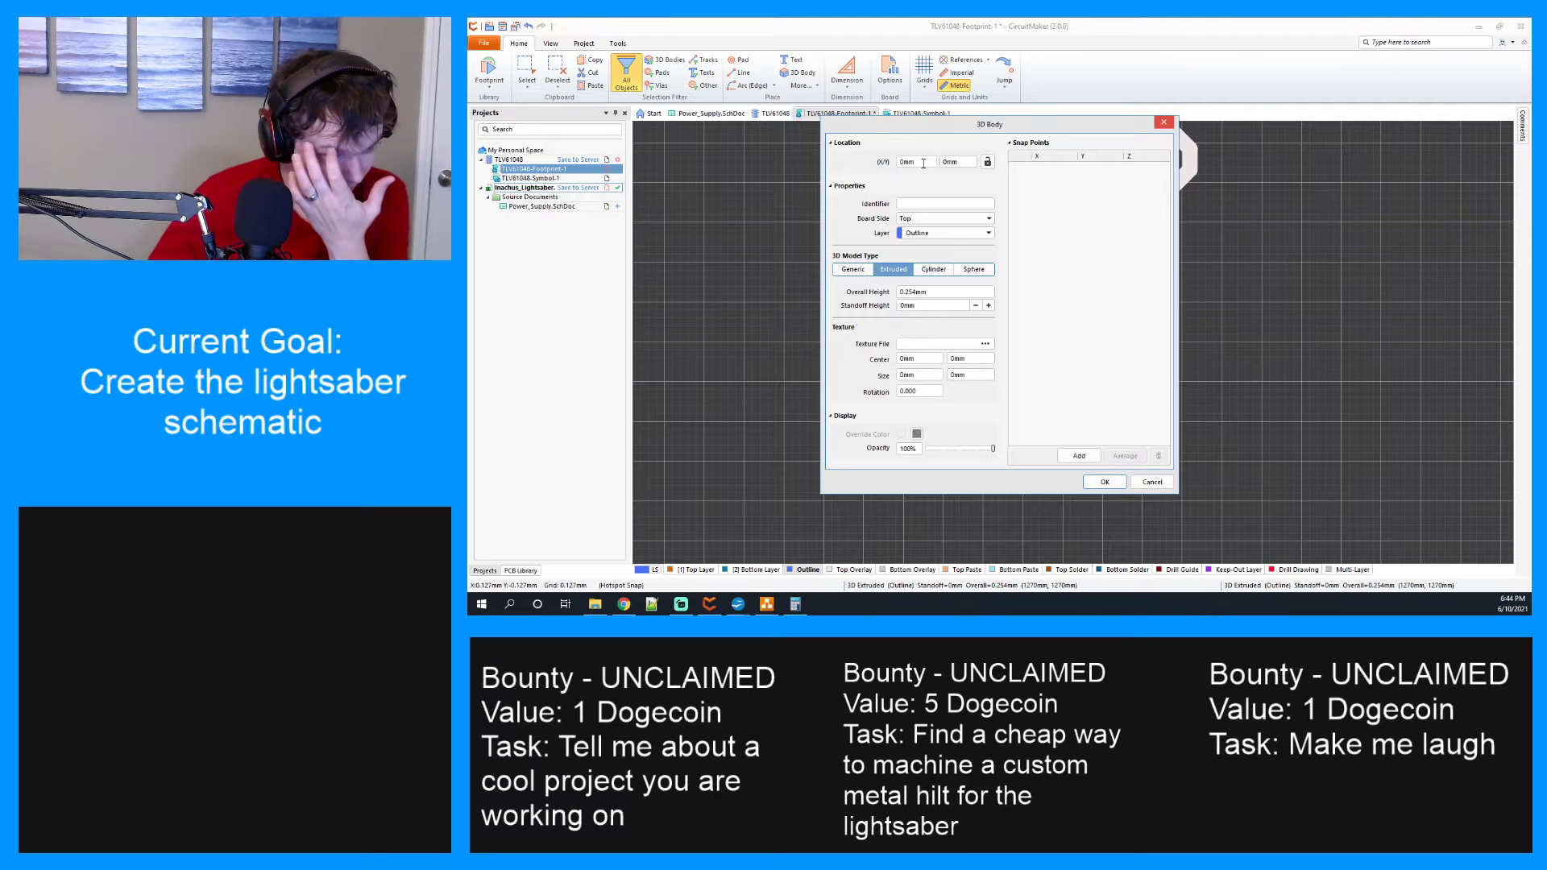
left_click(1105, 482)
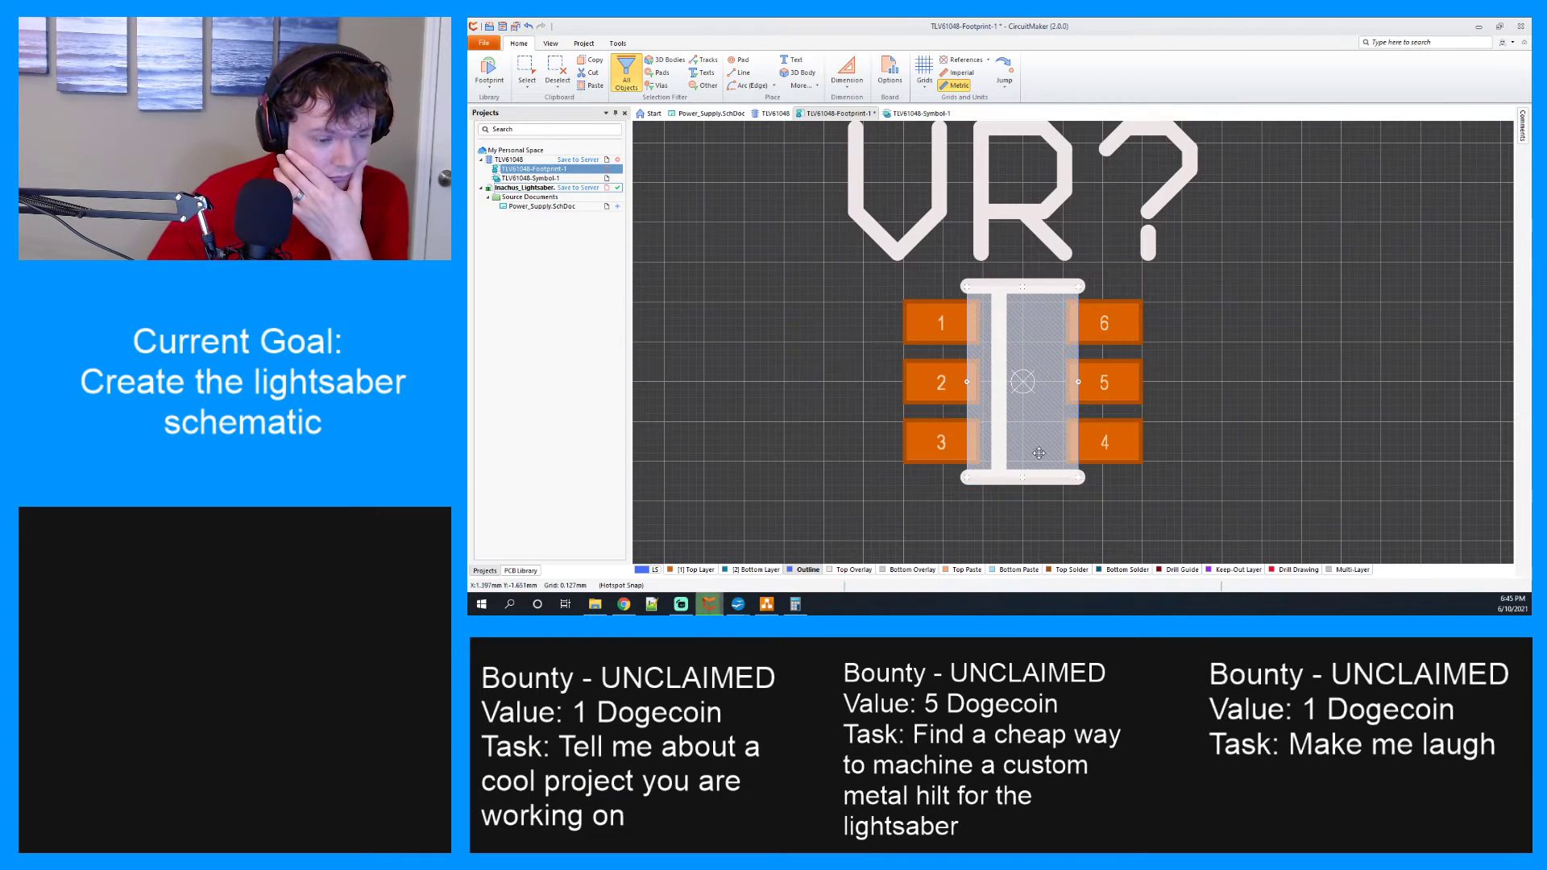
Inspect the 3D body's edge beside pads 2 and 3, recheck its properties, and examine its corner on the overlay line near pad 1.
scroll(890, 385, "up", 5, "ctrl")
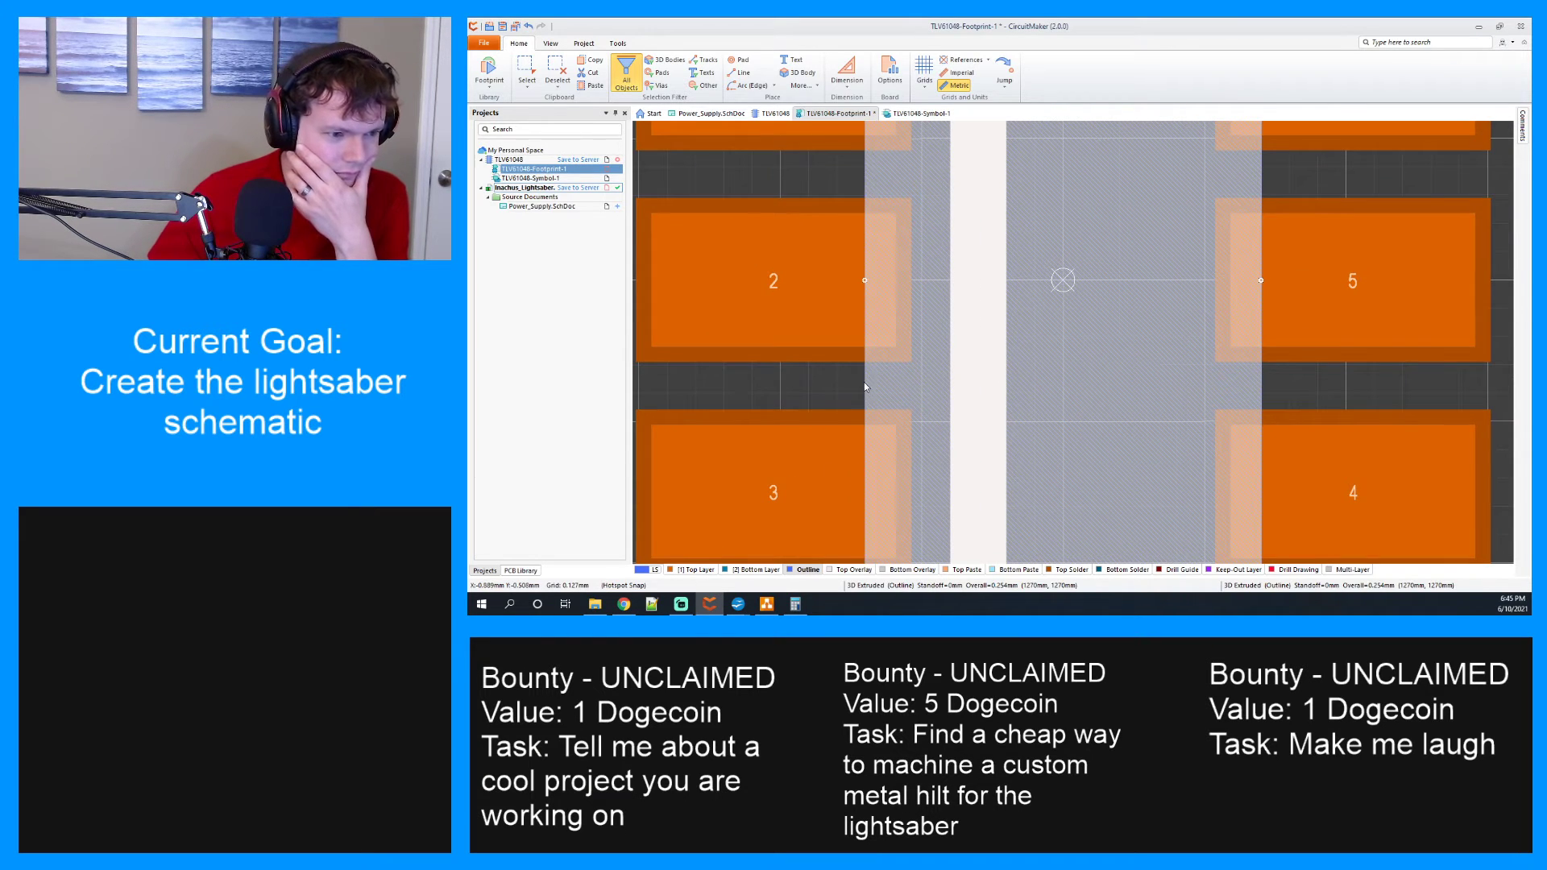
right_click(867, 386)
left_click(904, 525)
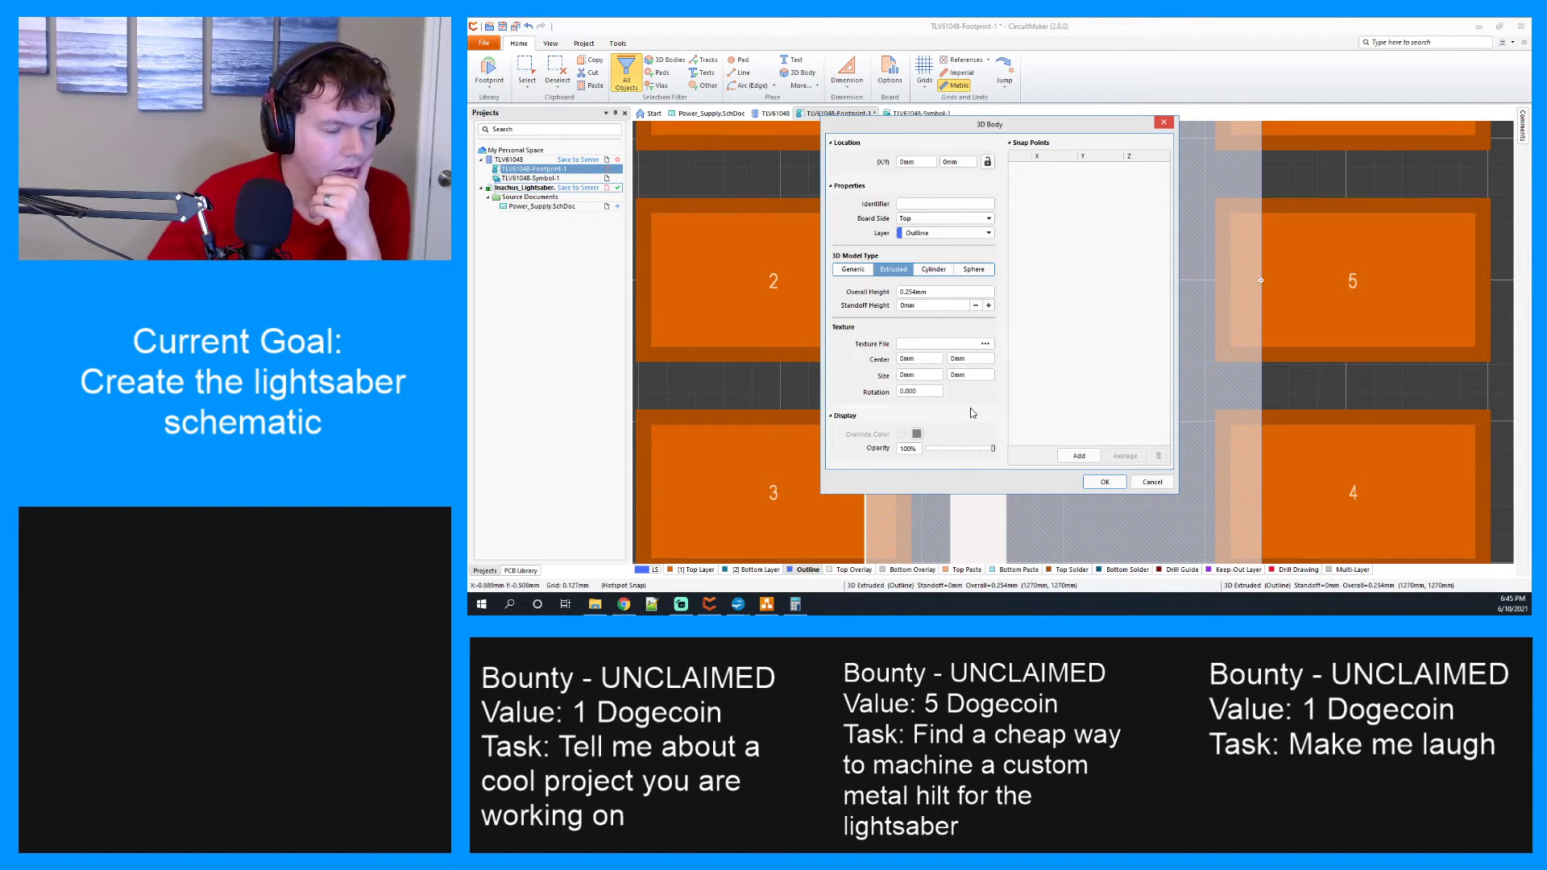
left_click(1105, 482)
right_click(911, 390)
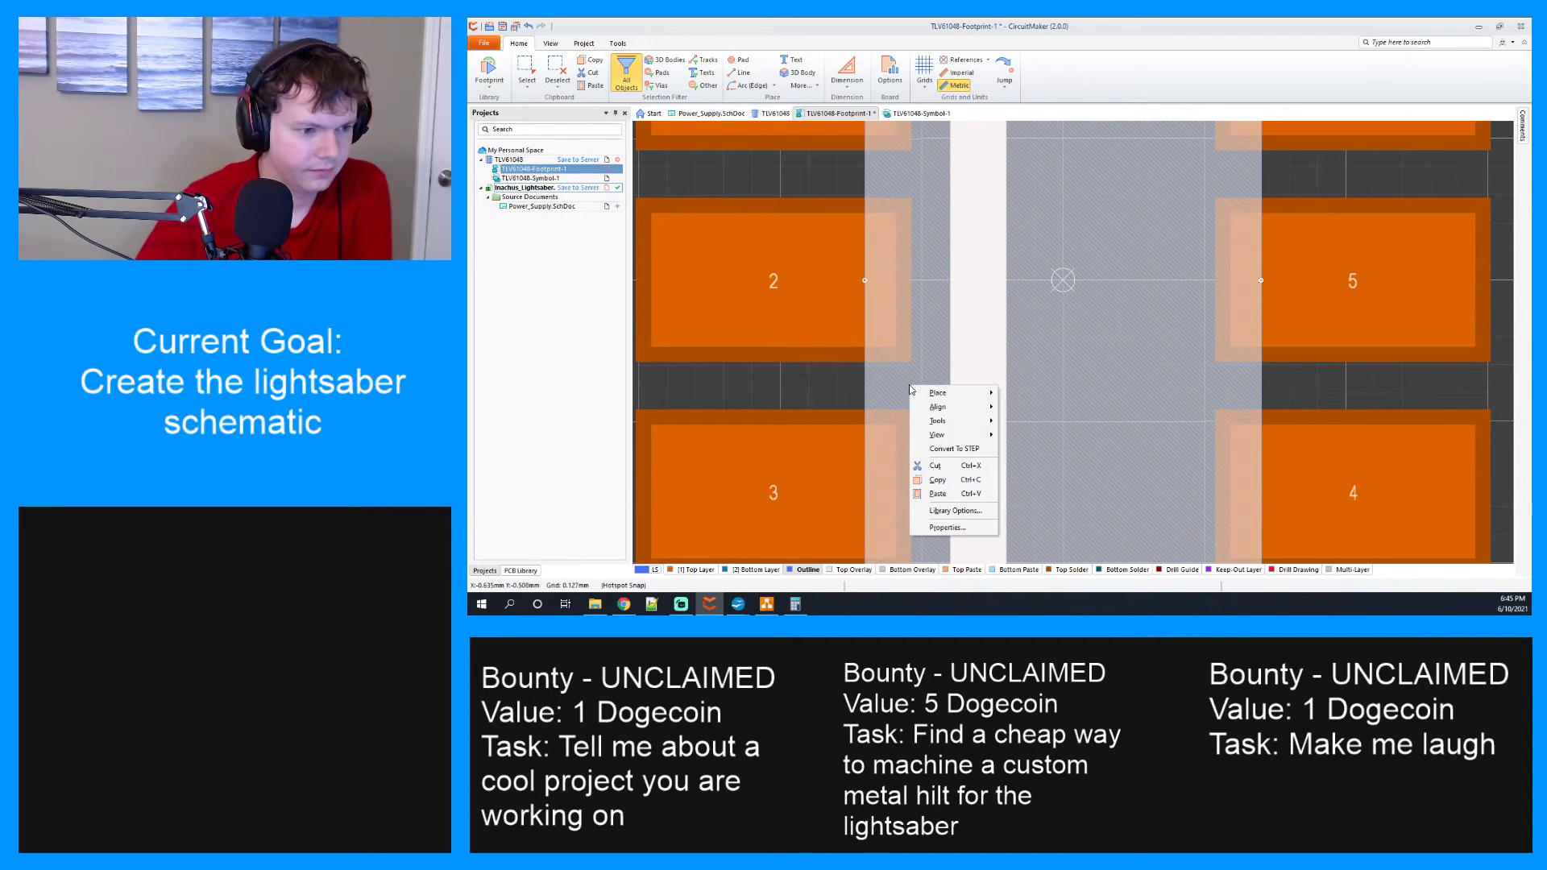
left_click(947, 527)
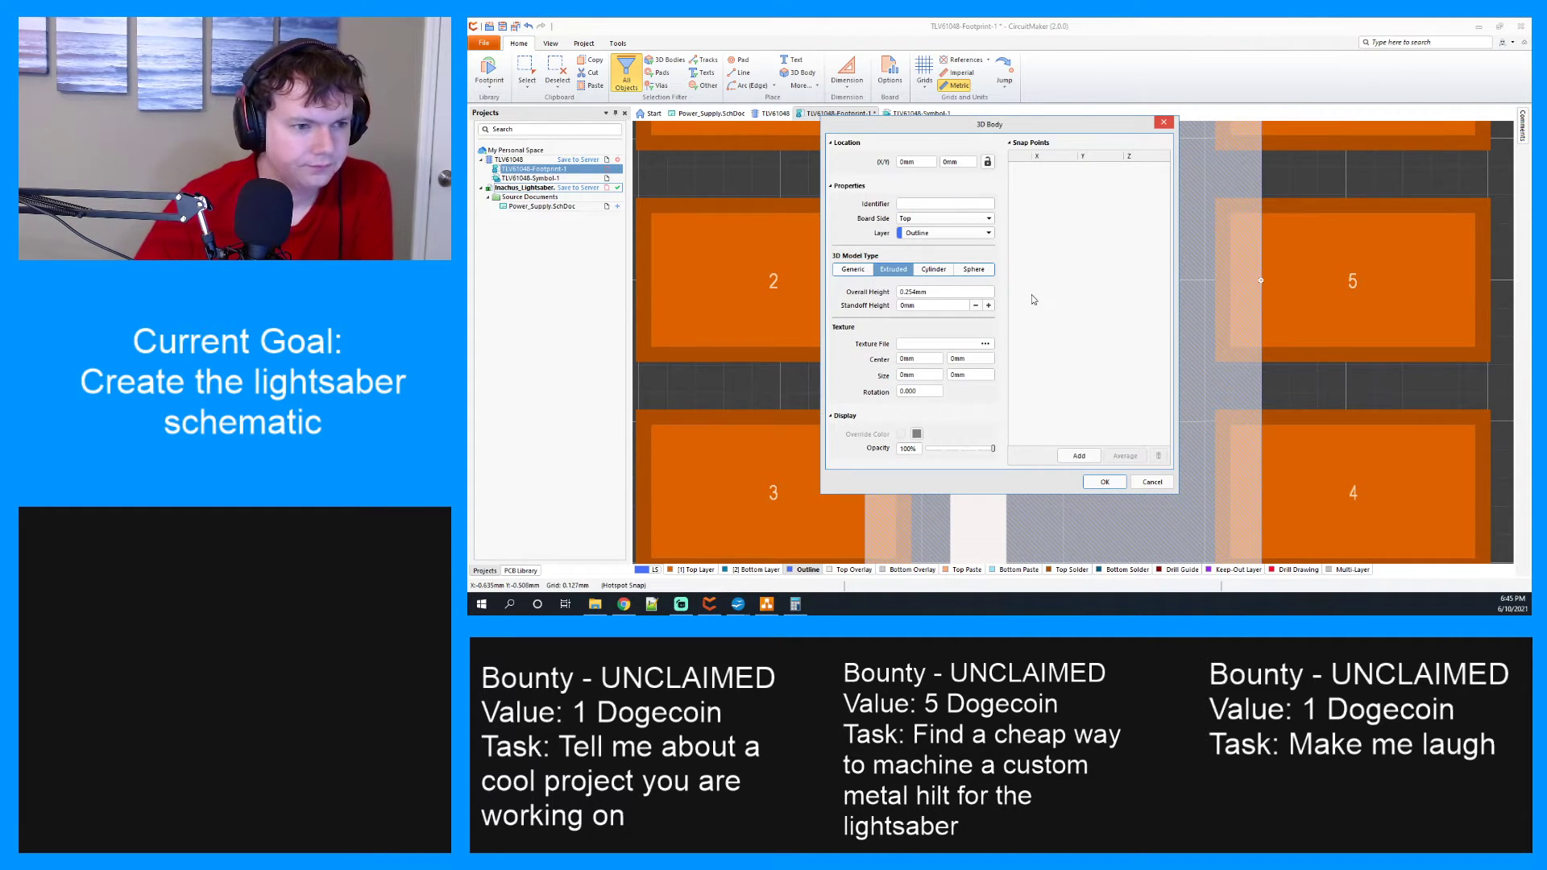
left_click(1105, 482)
scroll(1193, 426, "up", 4)
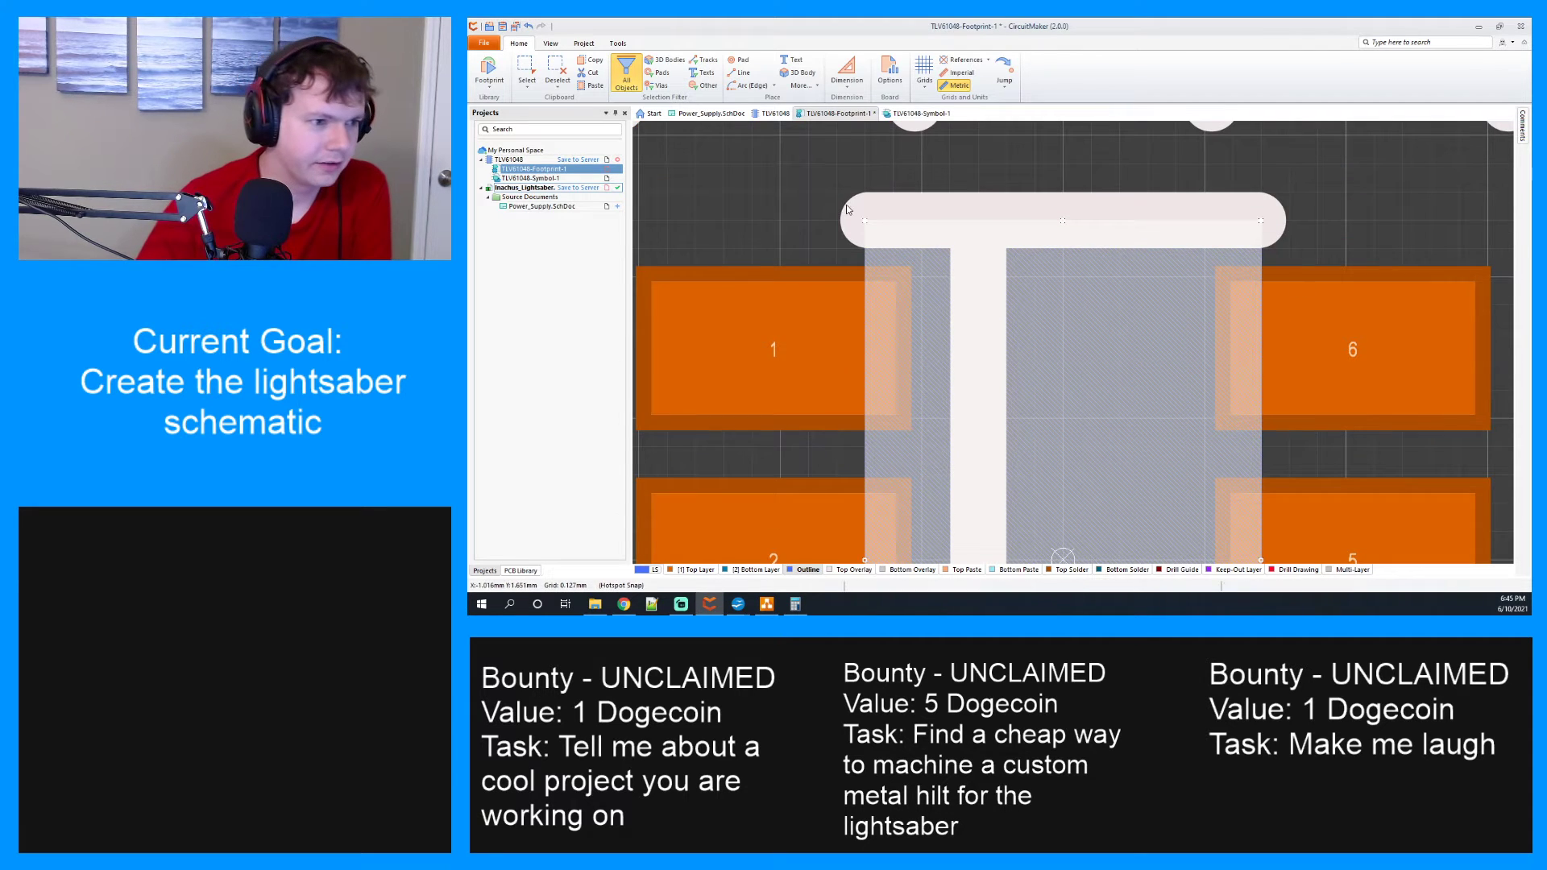
scroll(866, 221, "up", 1, "ctrl")
scroll(865, 220, "up", 1, "ctrl")
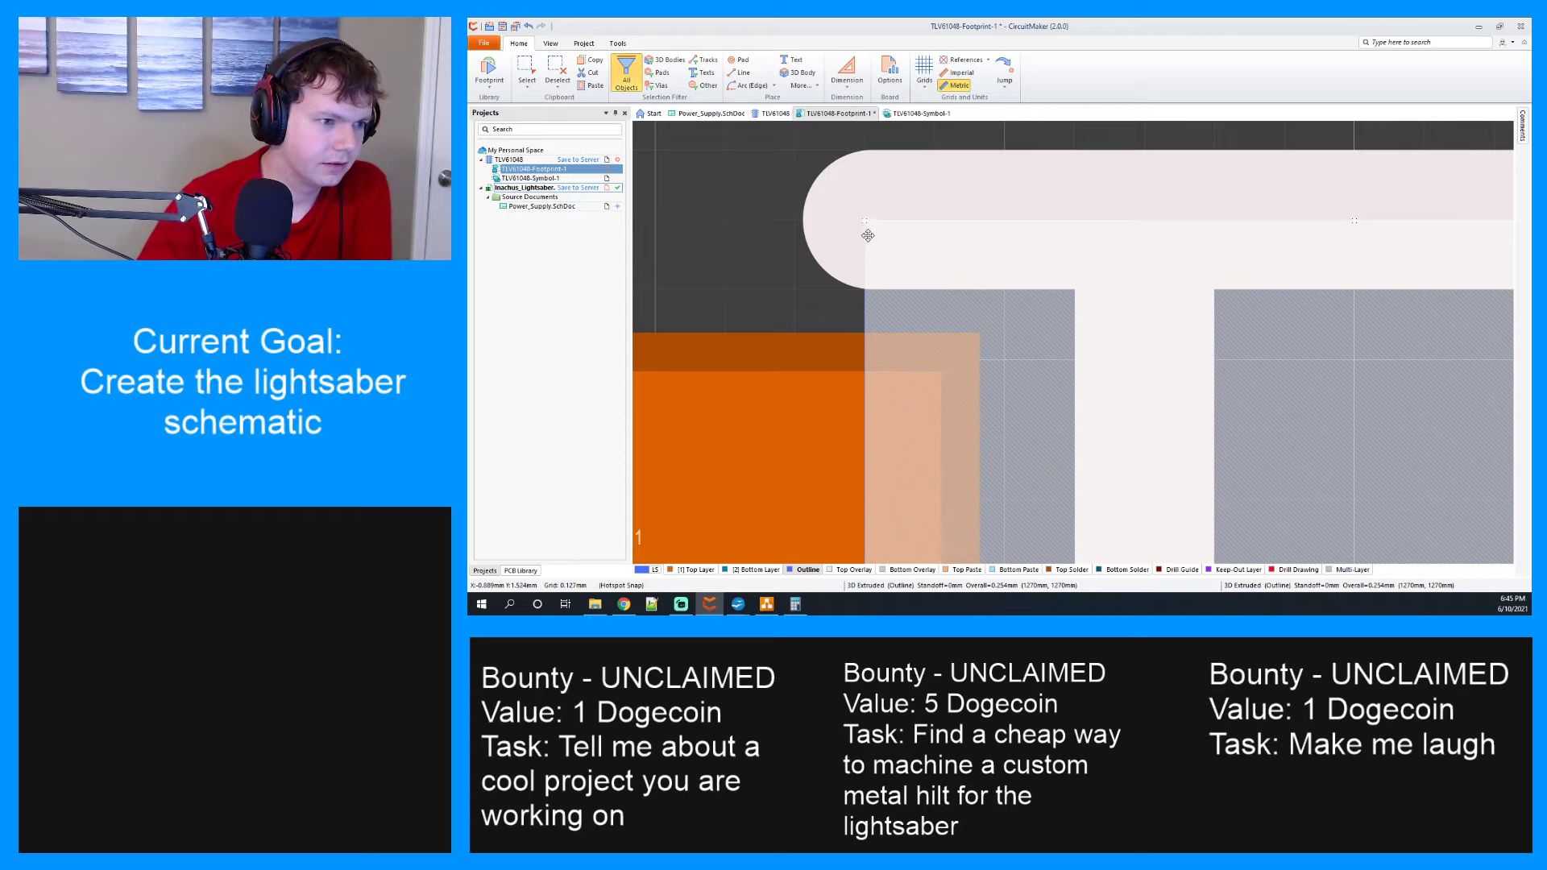
scroll(868, 235, "down", 5)
scroll(1060, 293, "down", 3, "ctrl")
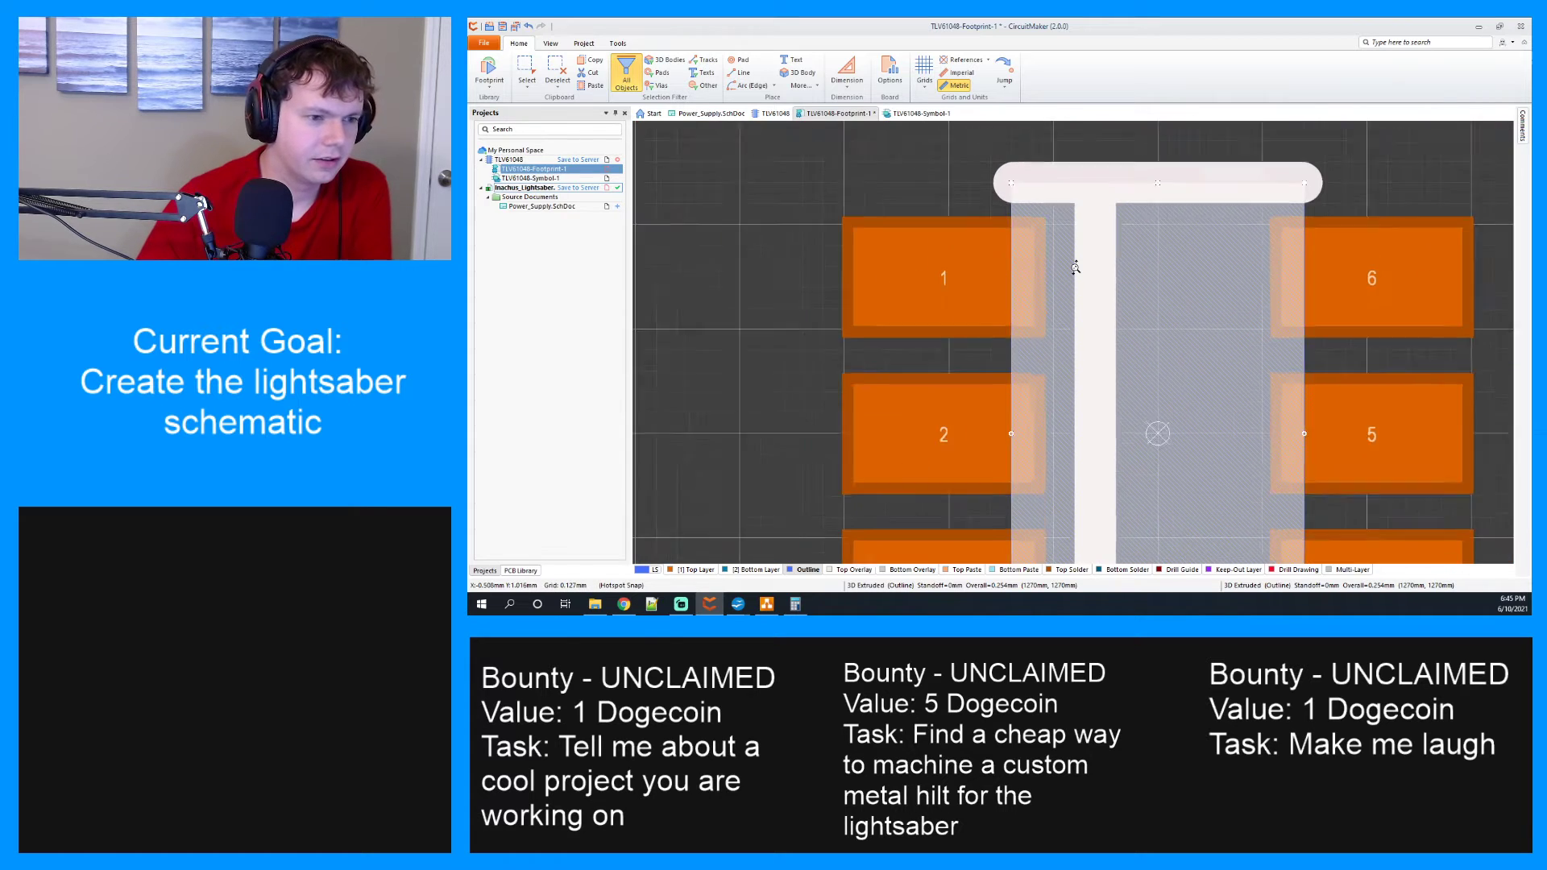
Keep the 3D body's model type as Extruded and set its overall height to 1.45 mm.
right_click(1153, 286)
left_click(1190, 428)
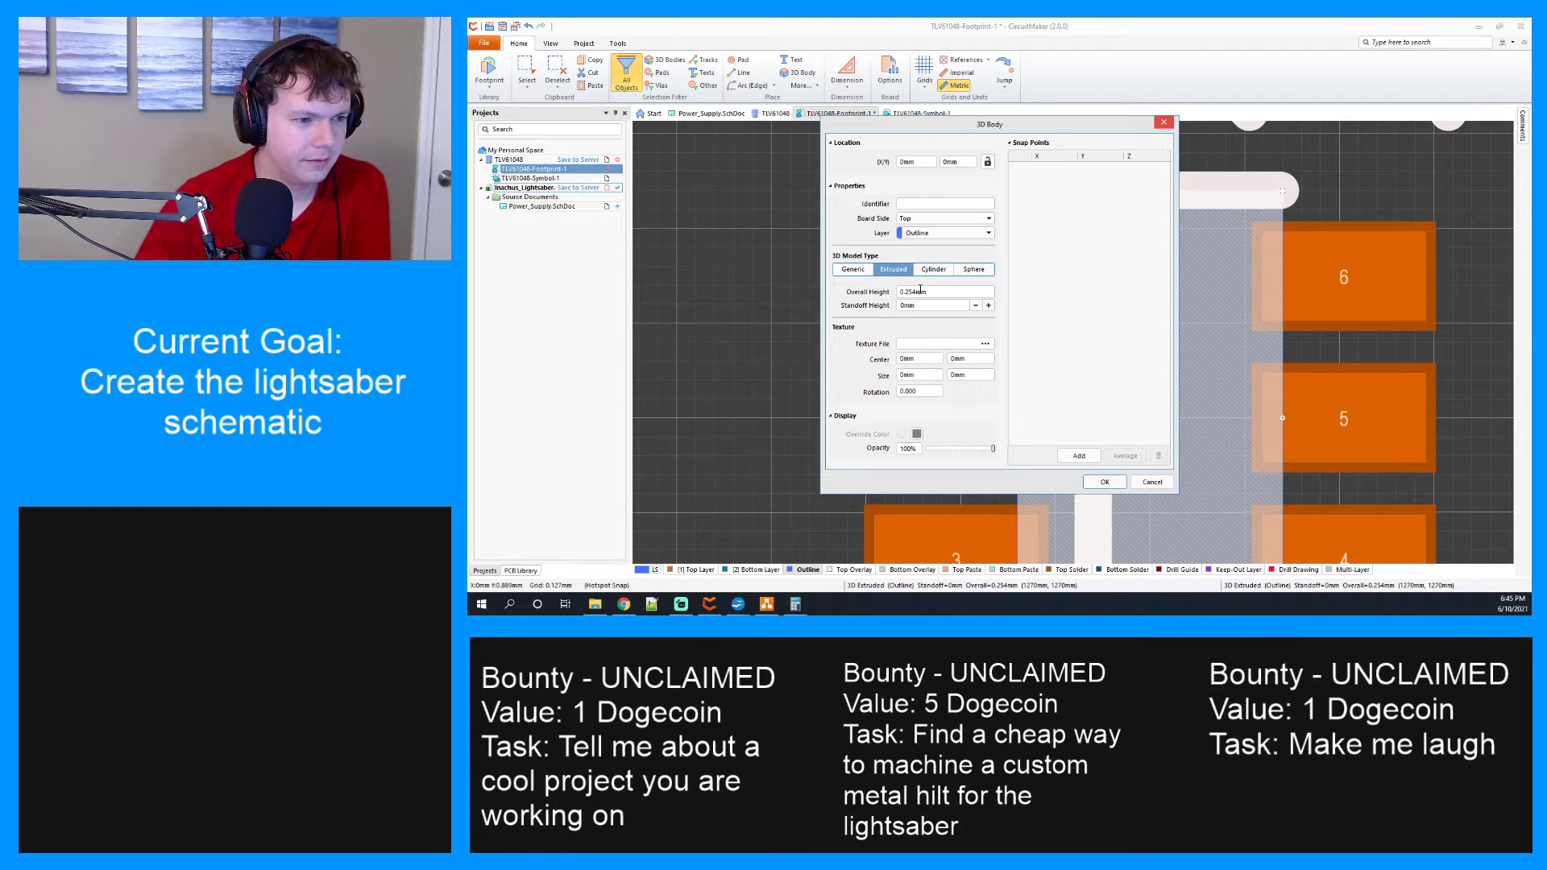
left_click(859, 273)
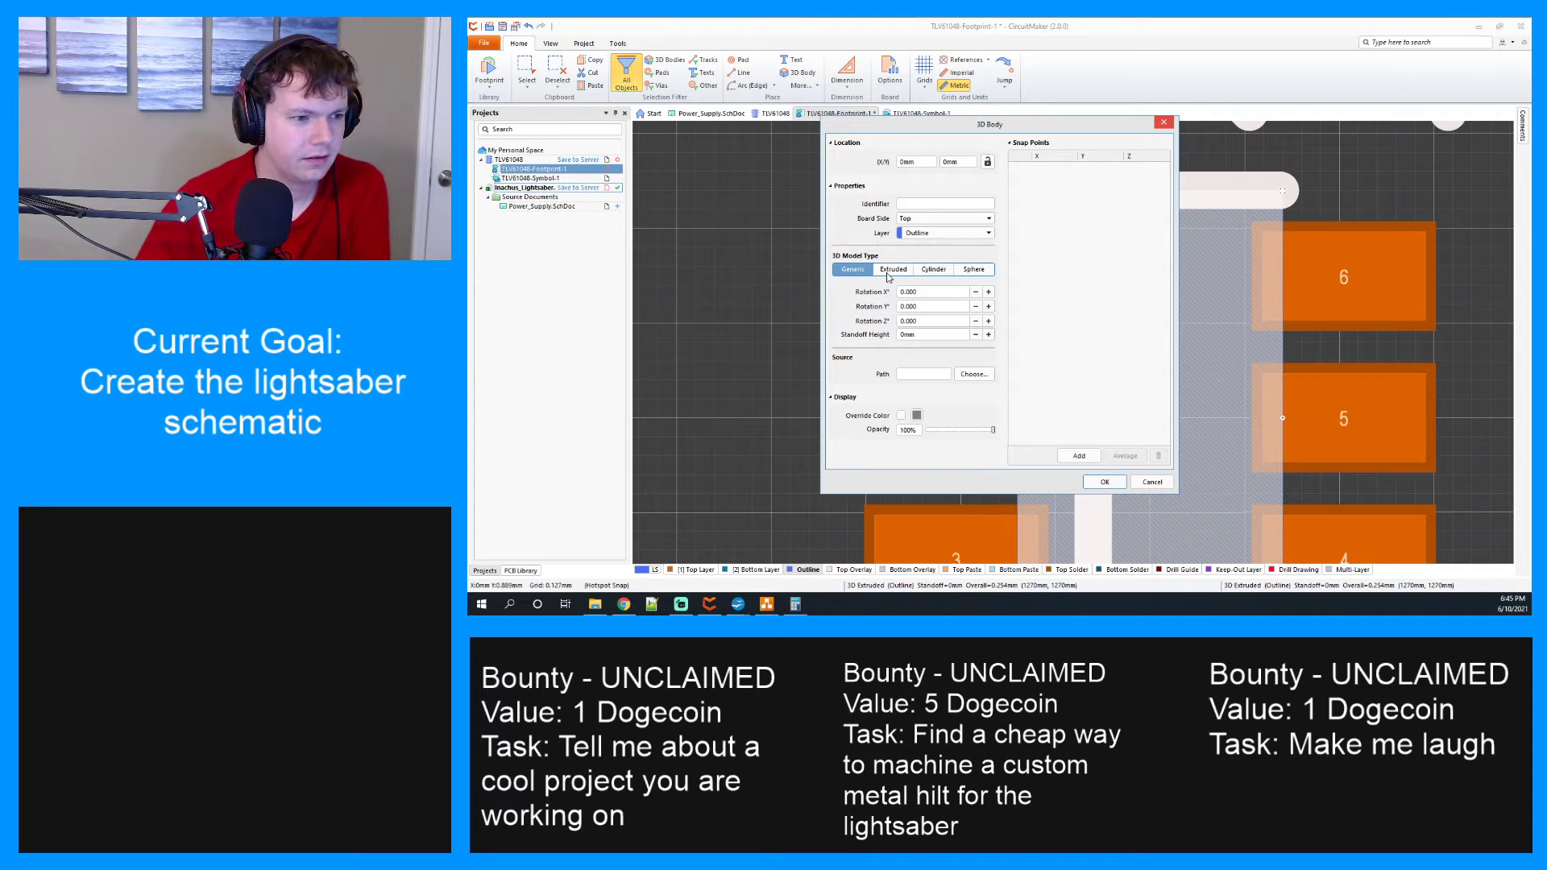
left_click(889, 276)
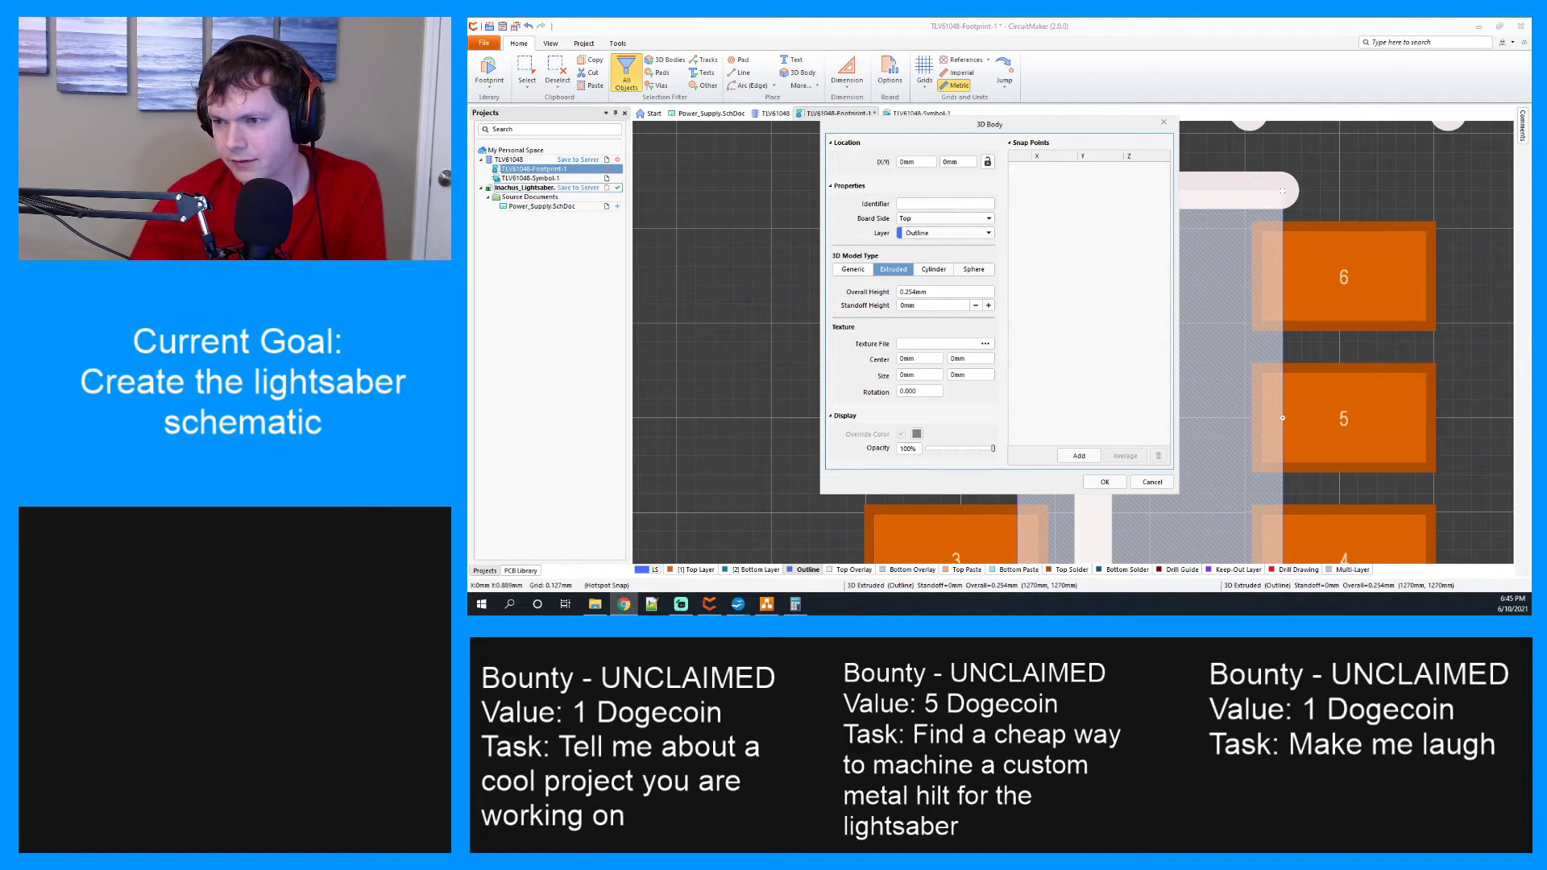
left_click(904, 292)
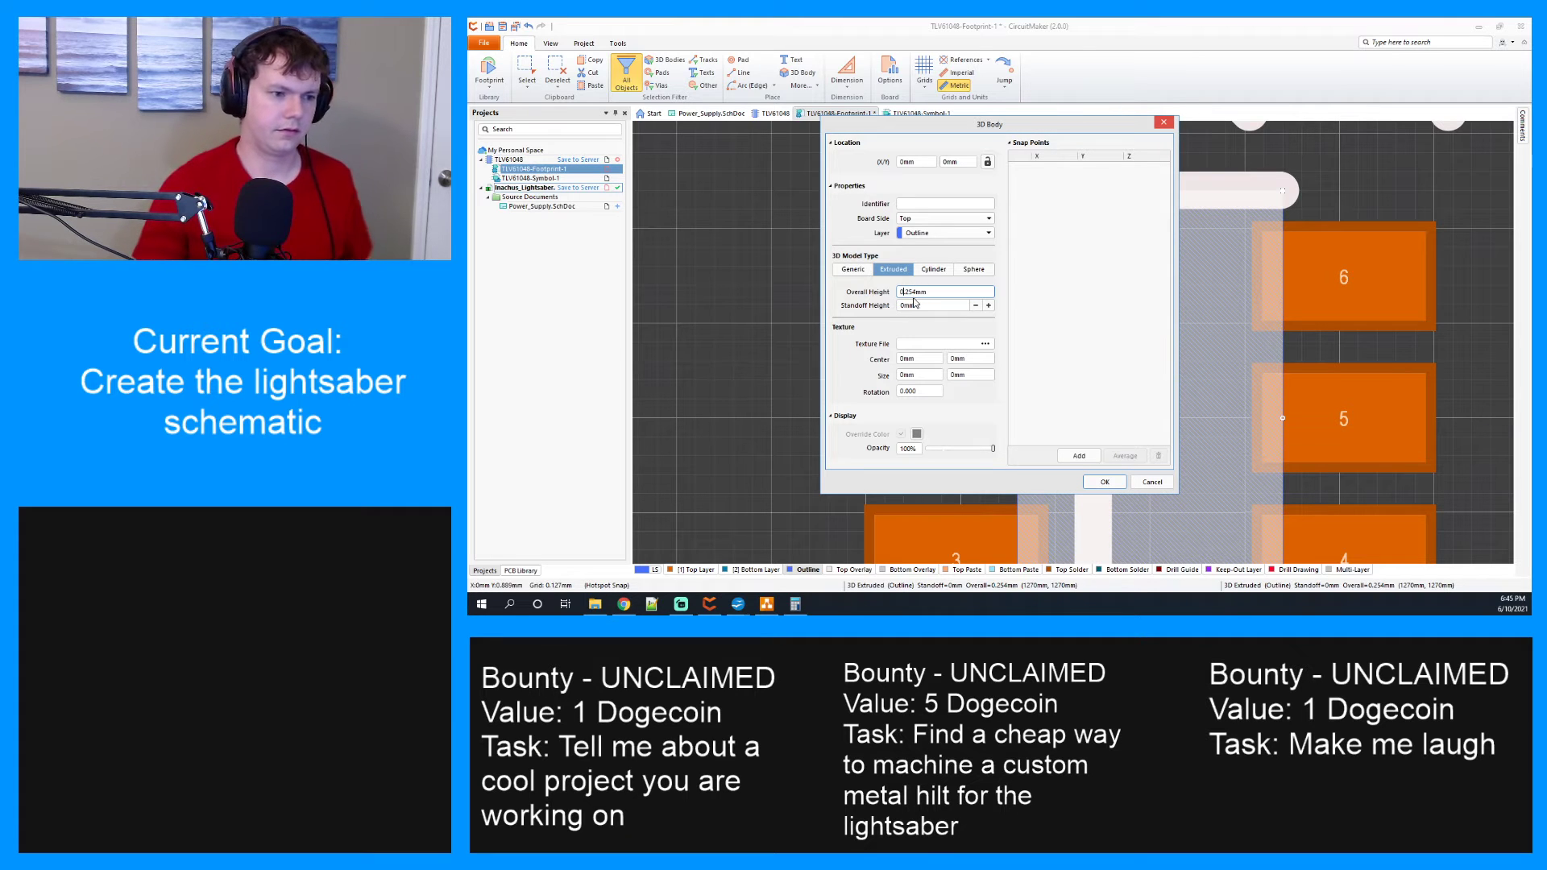
double_click(917, 291)
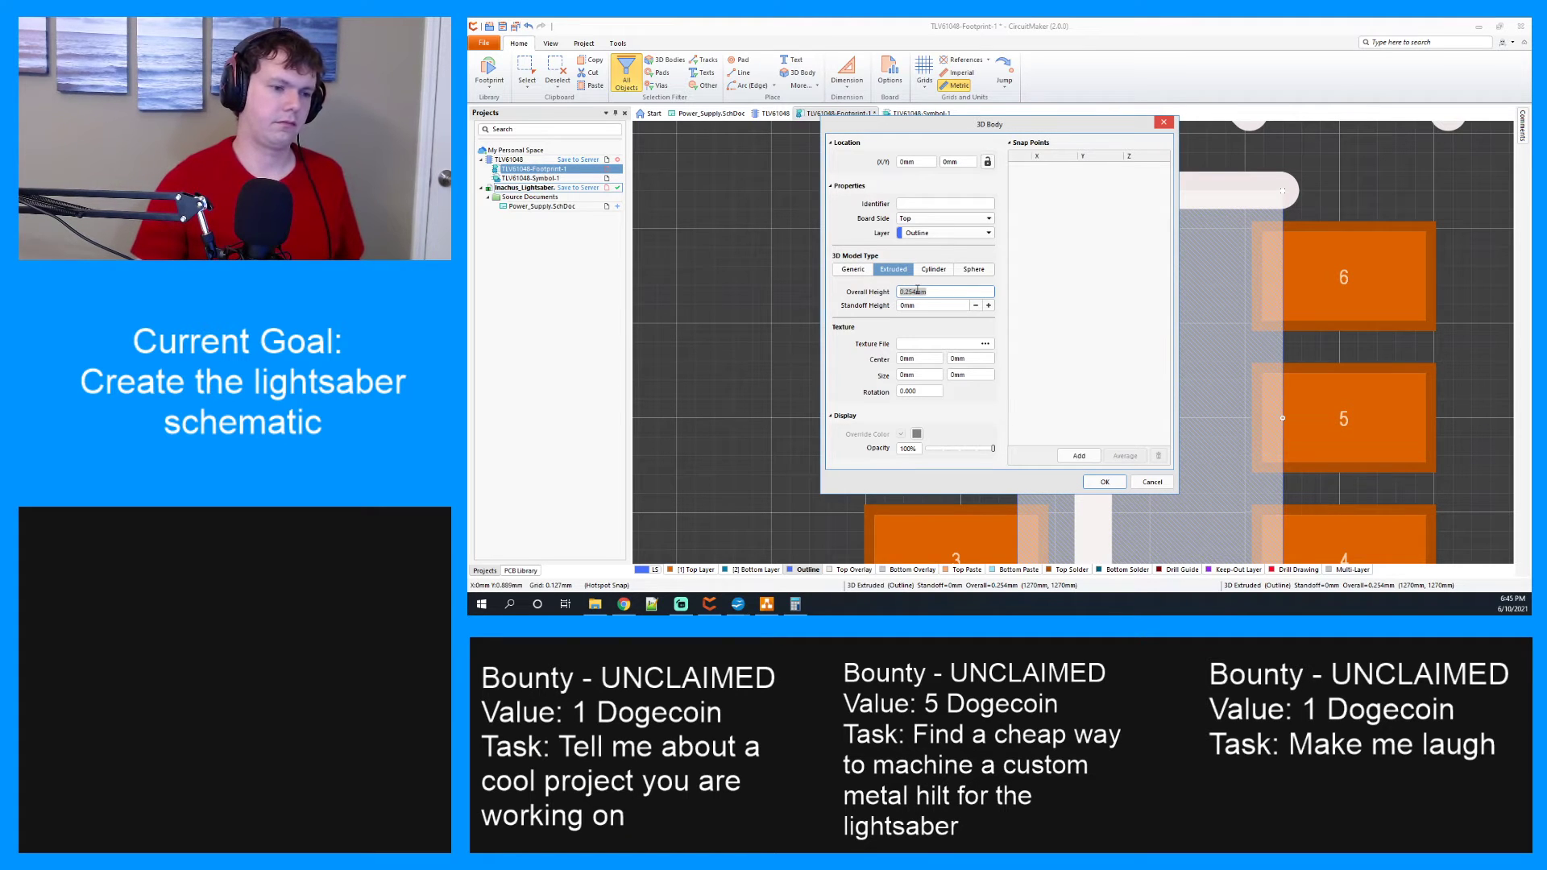
type("1.45")
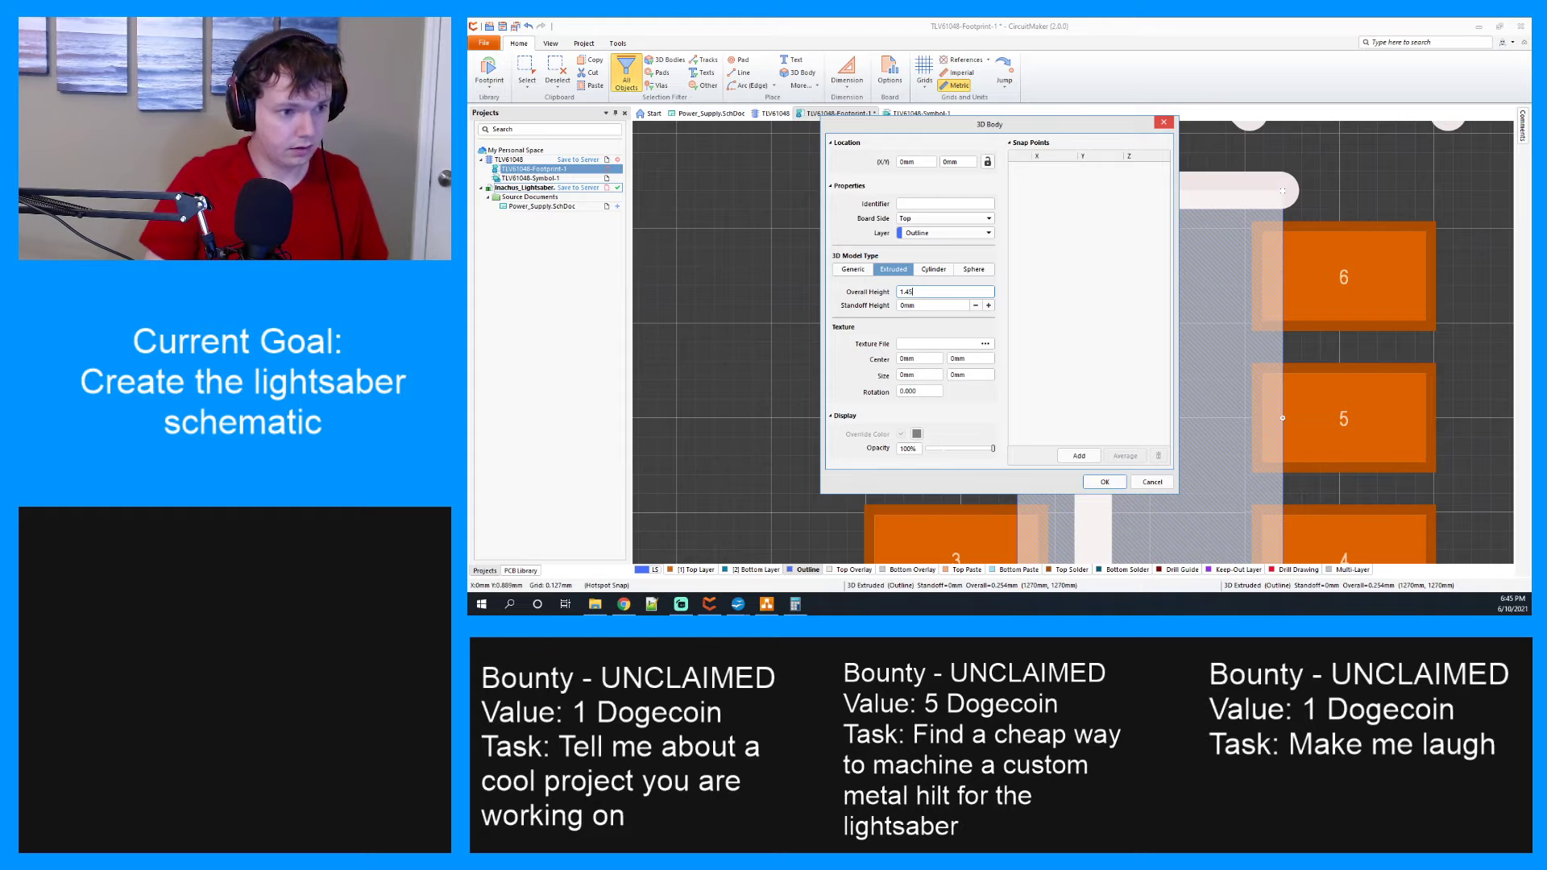
left_click(923, 331)
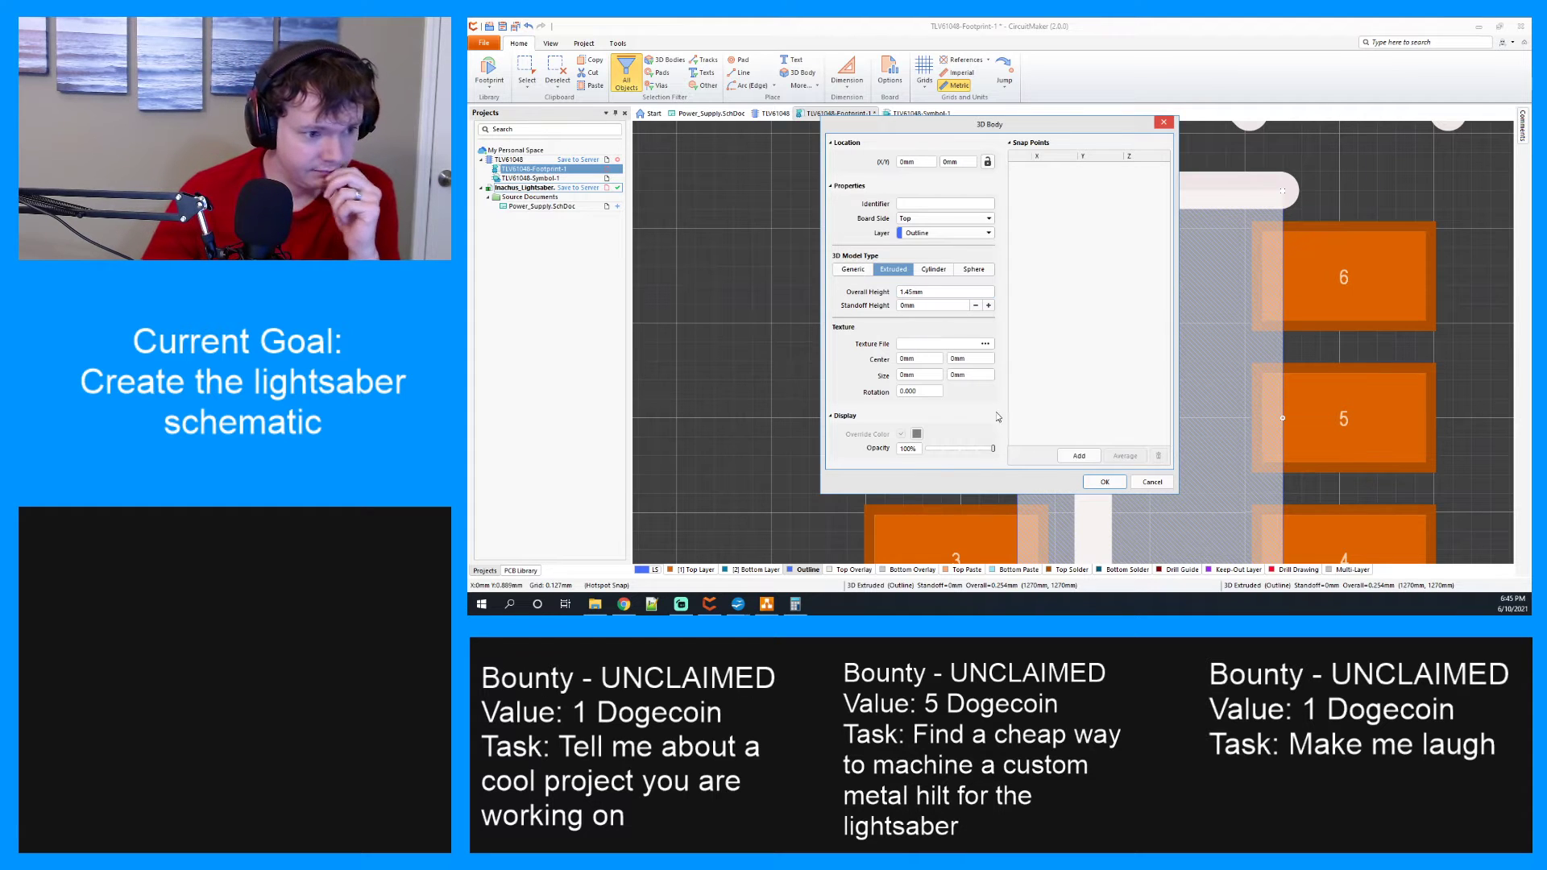
left_click(1102, 481)
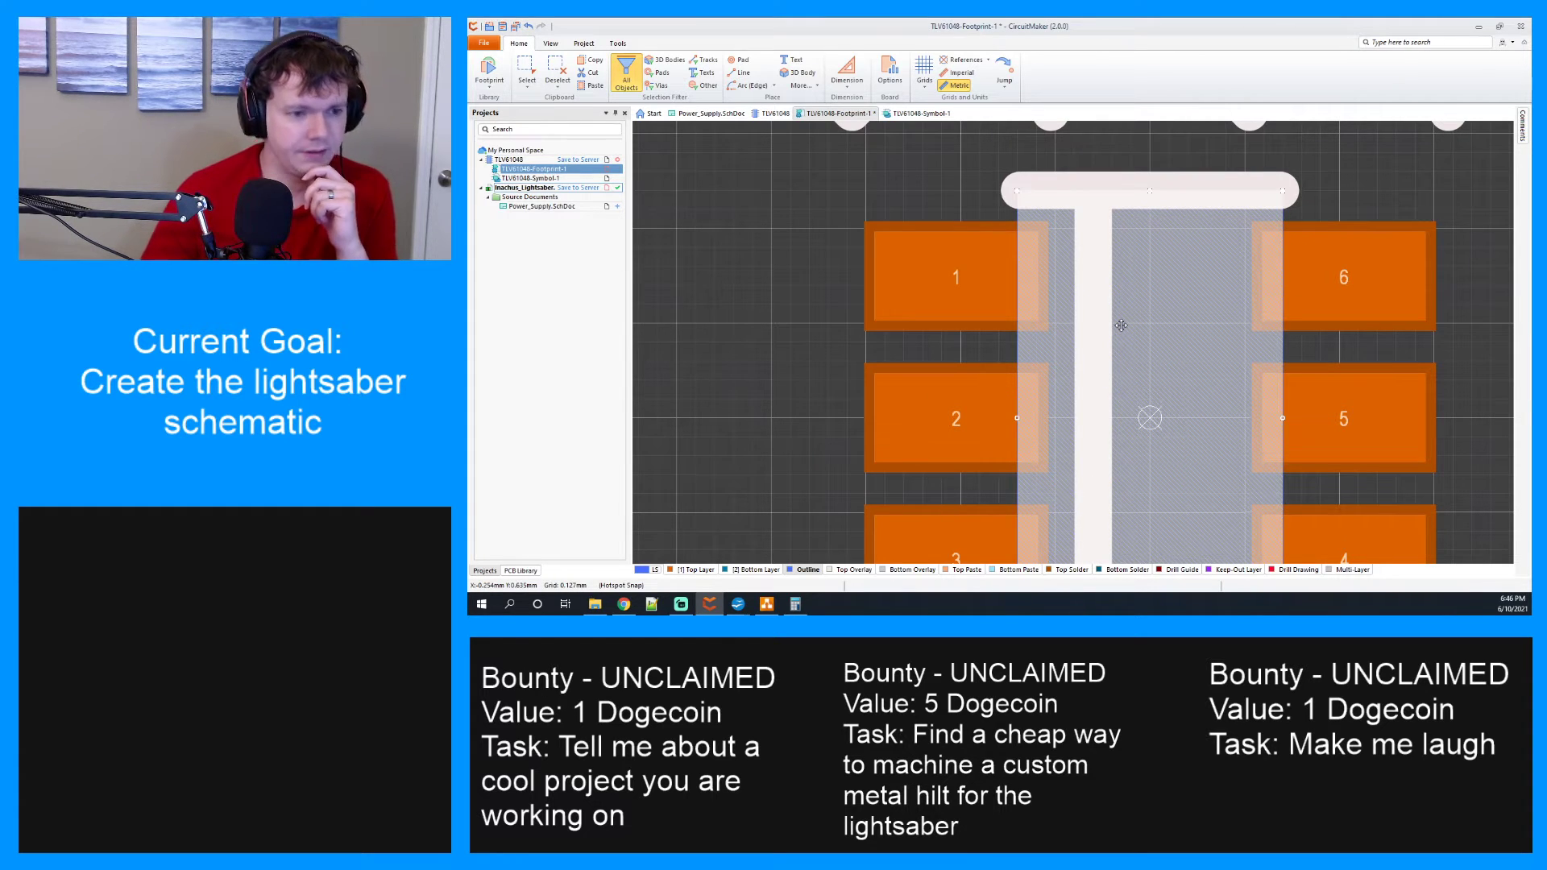
Inspect the extruded body over the pads from several angles in 3D, and return to the 2D footprint.
key("3")
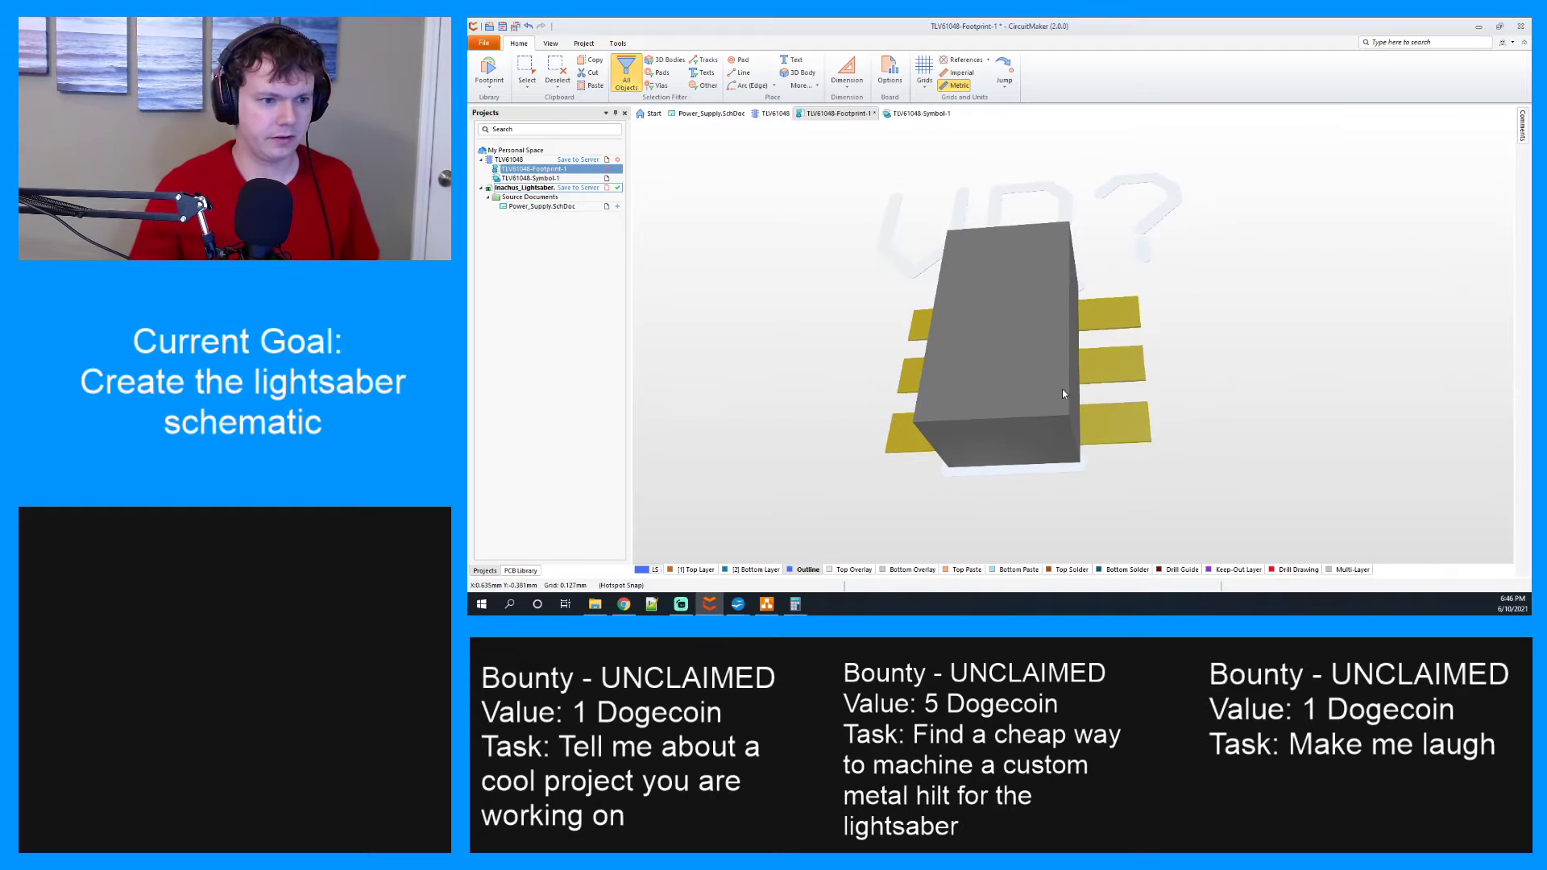
right_click_drag(1044, 423, 1071, 235, "shift")
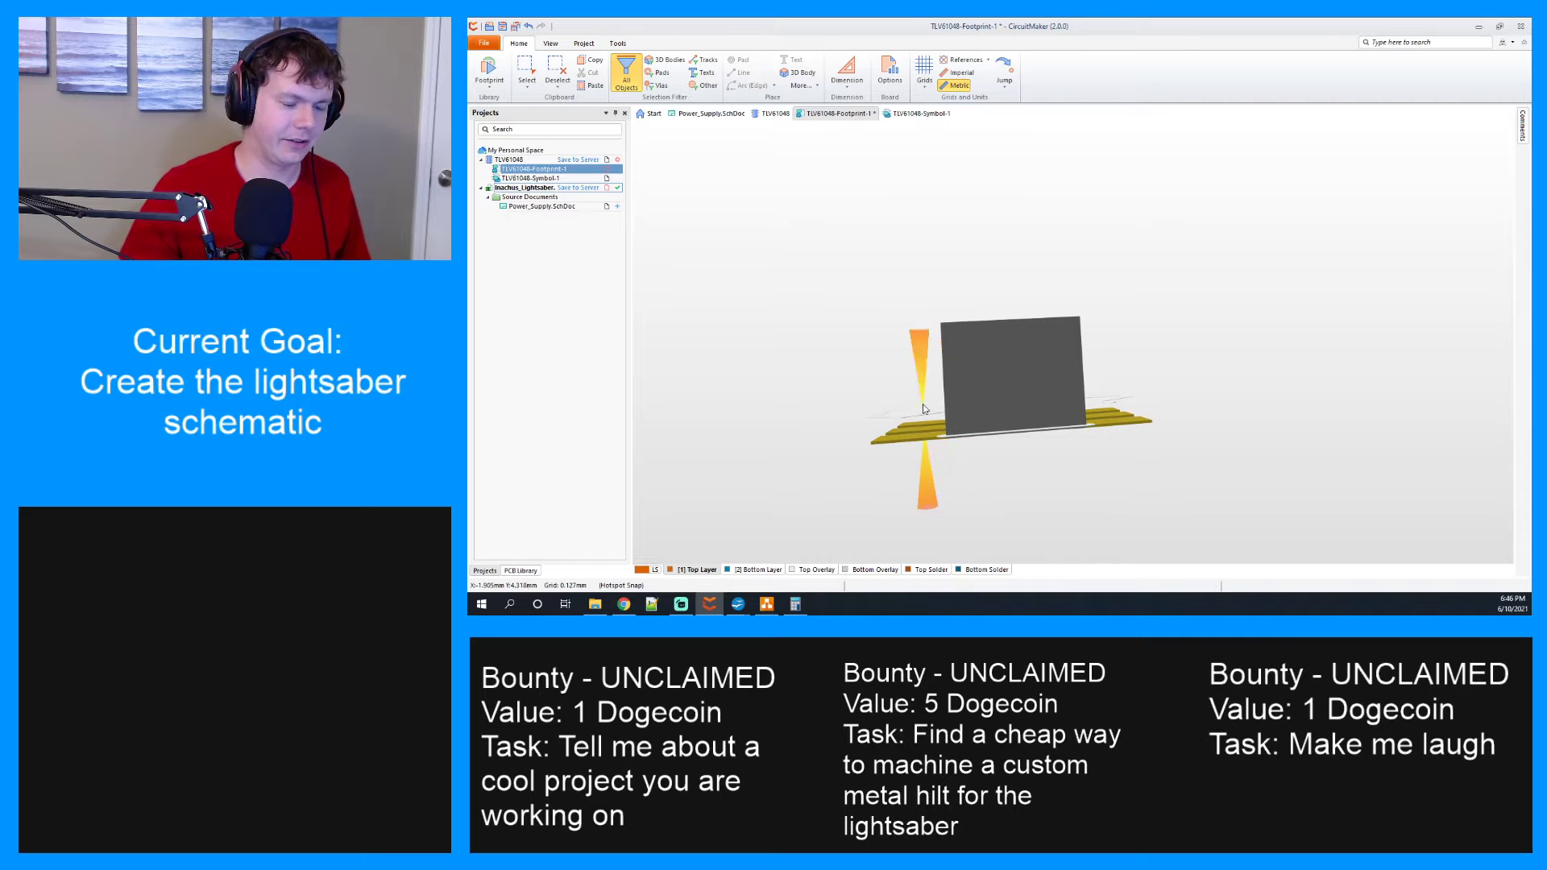
key("shift")
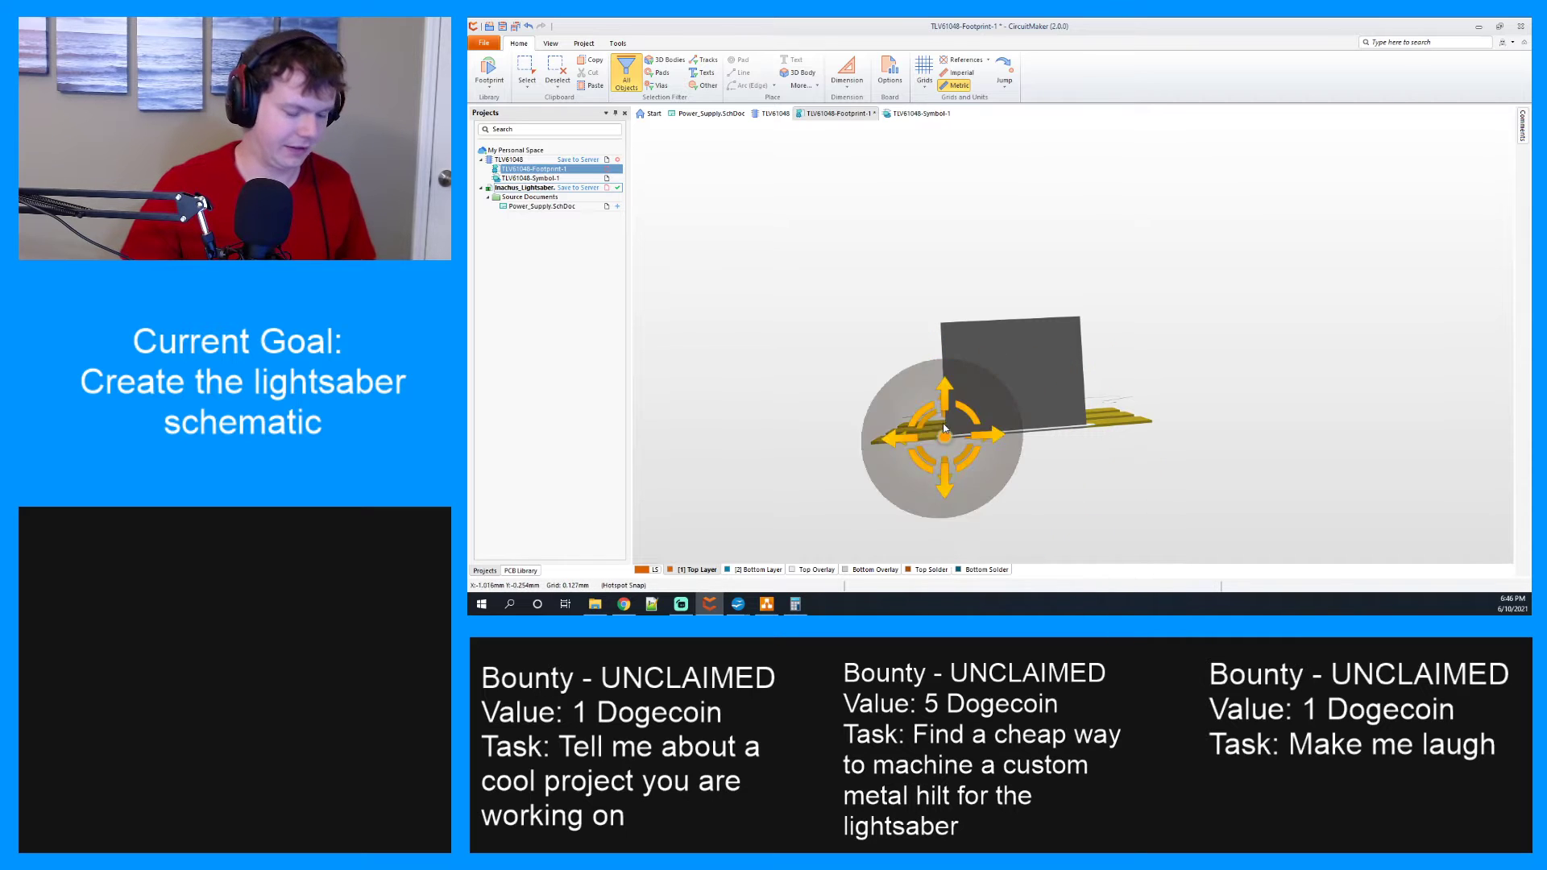
right_click_drag(945, 428, 1020, 444, "shift")
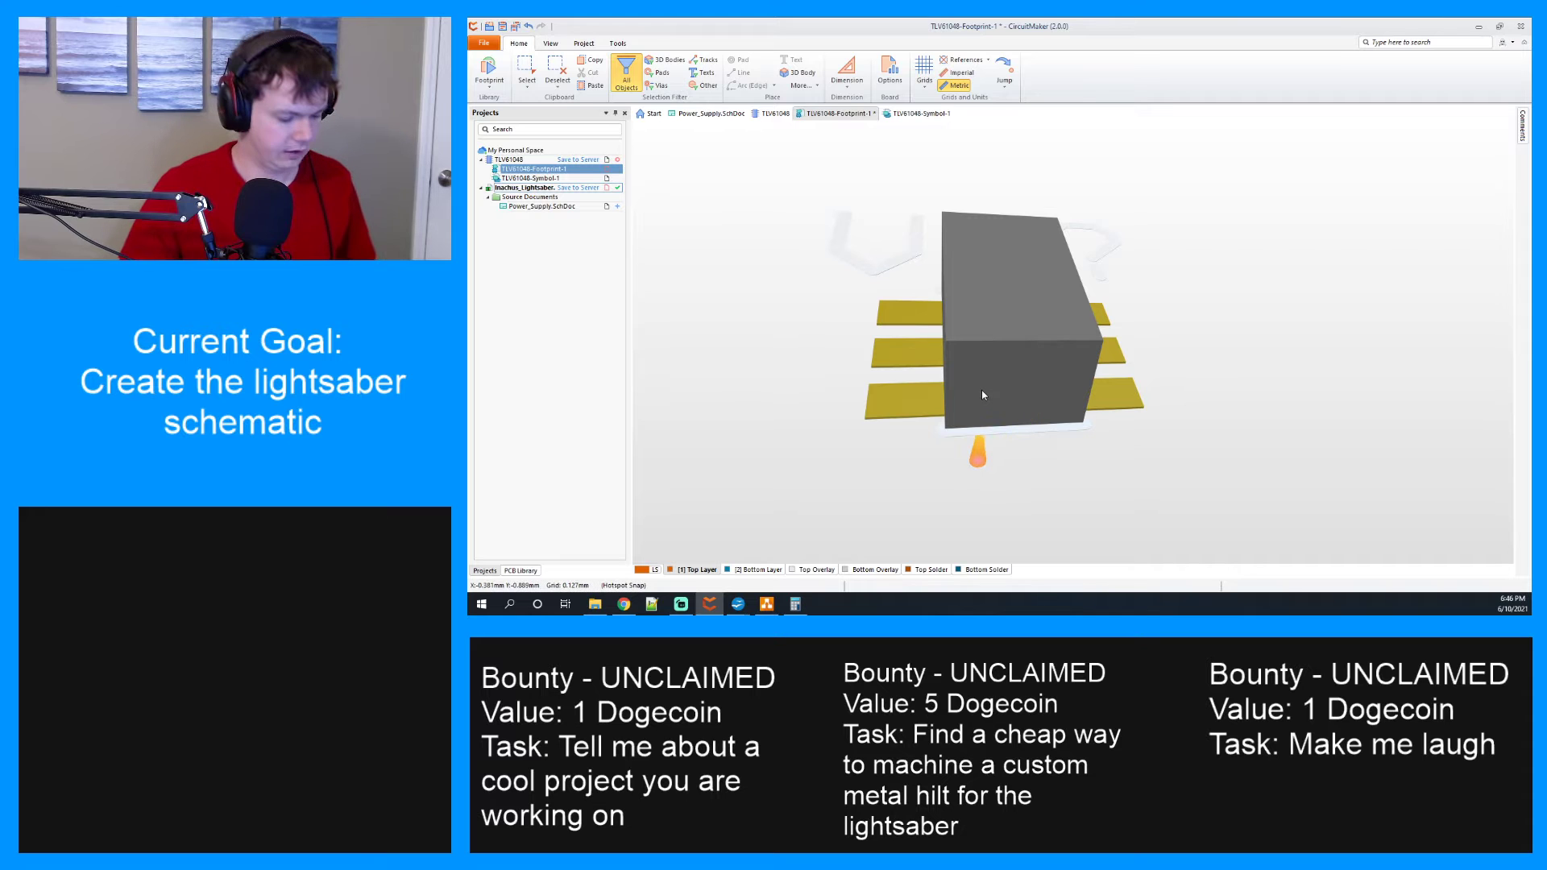
key("2")
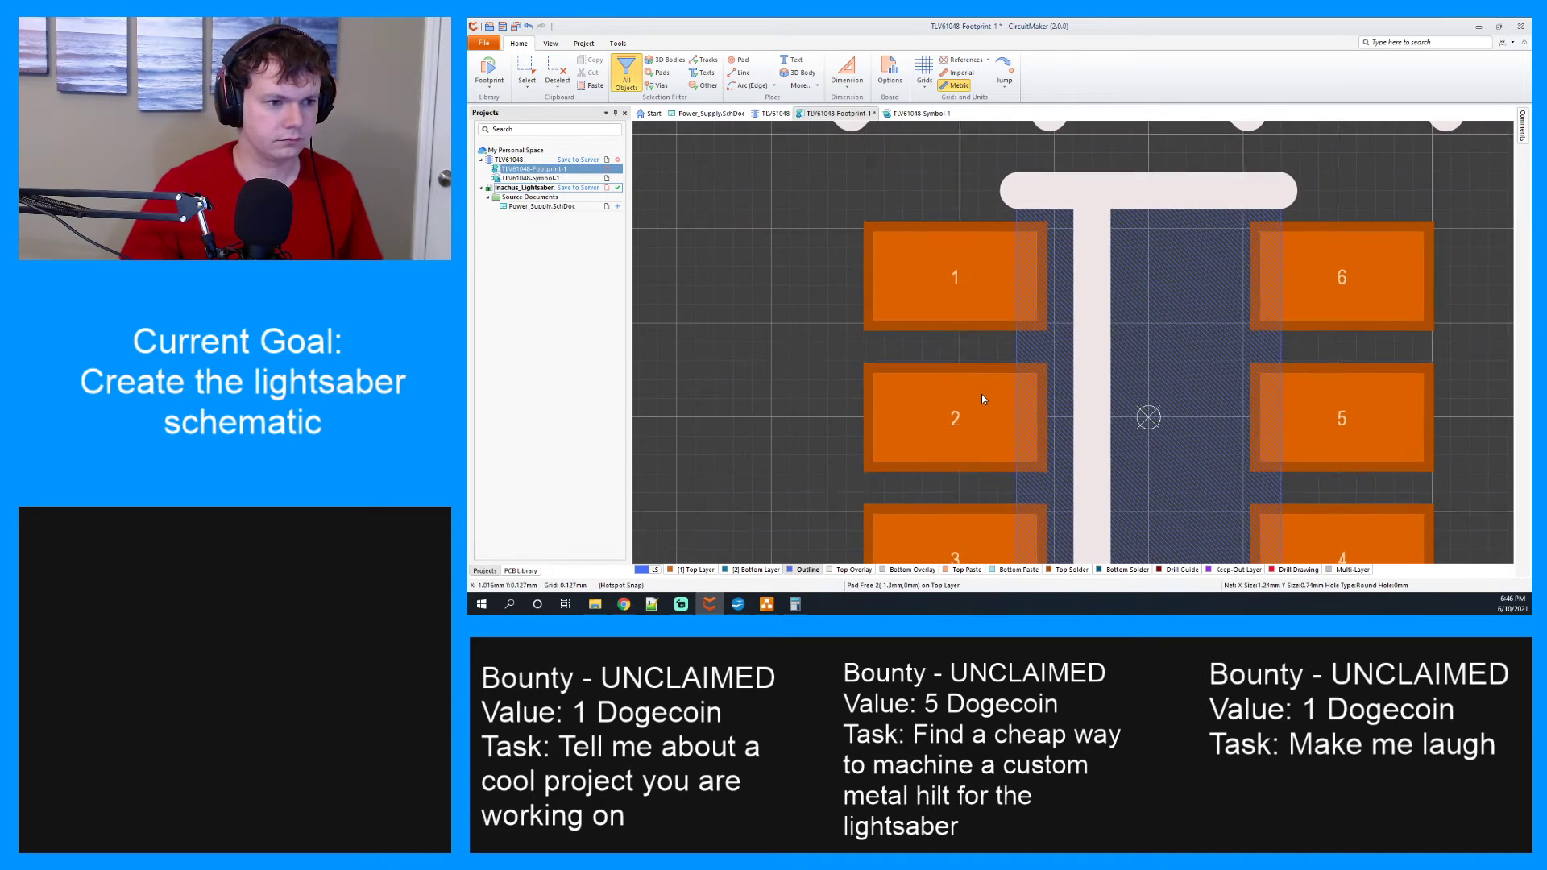
scroll(1065, 342, "down", 4, "ctrl")
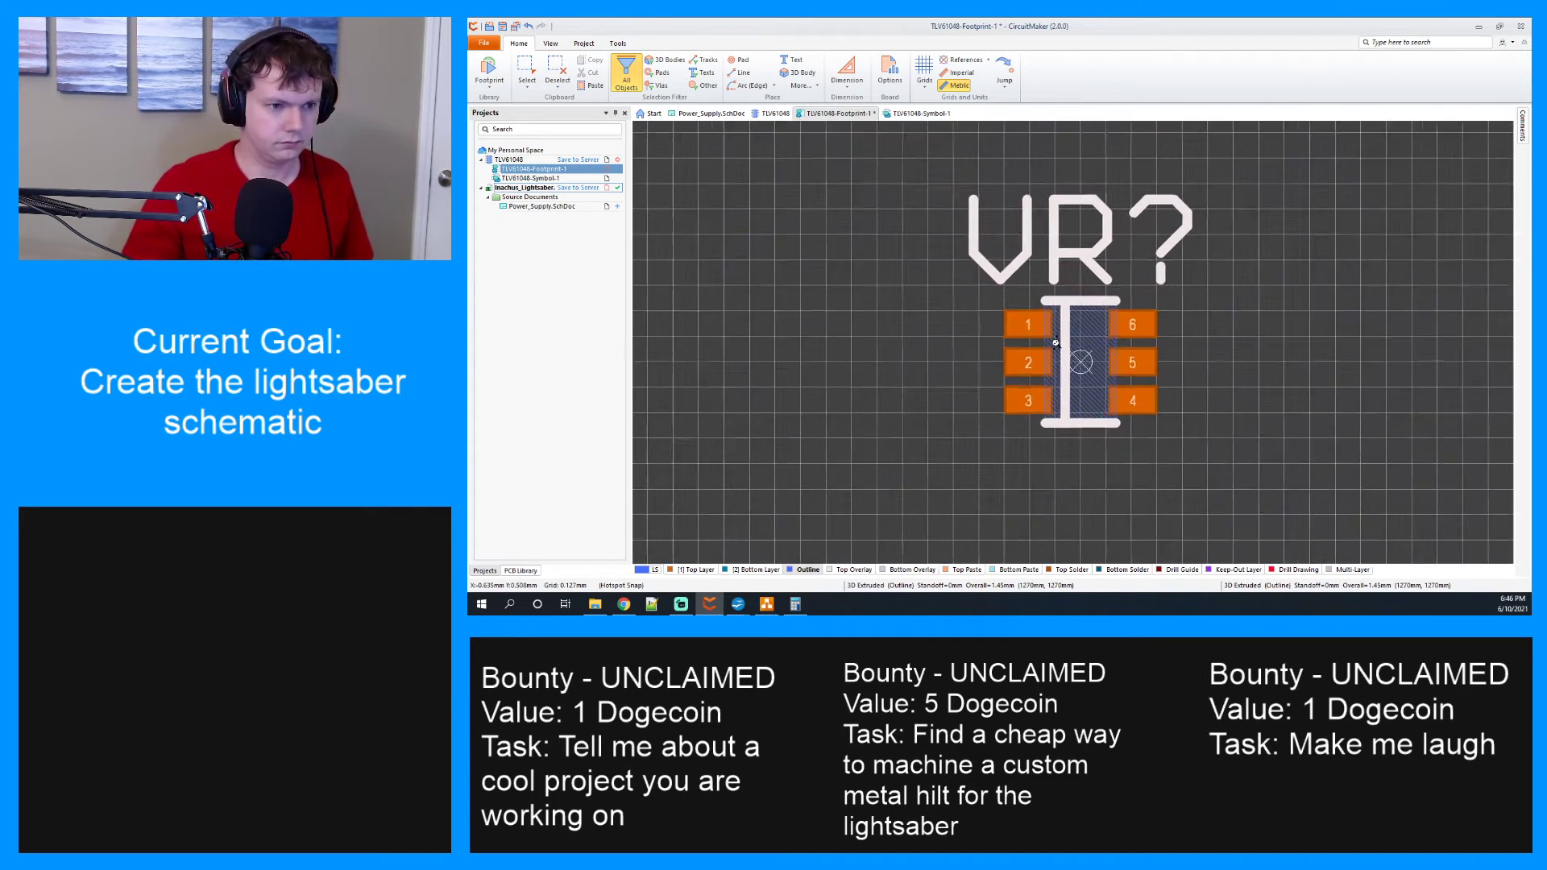
Check the footprint's body in 3D, return to 2D, and review the TLV61048 component's symbol and footprint models.
key("3")
right_click_drag(1056, 347, 1004, 405, "shift")
key("2")
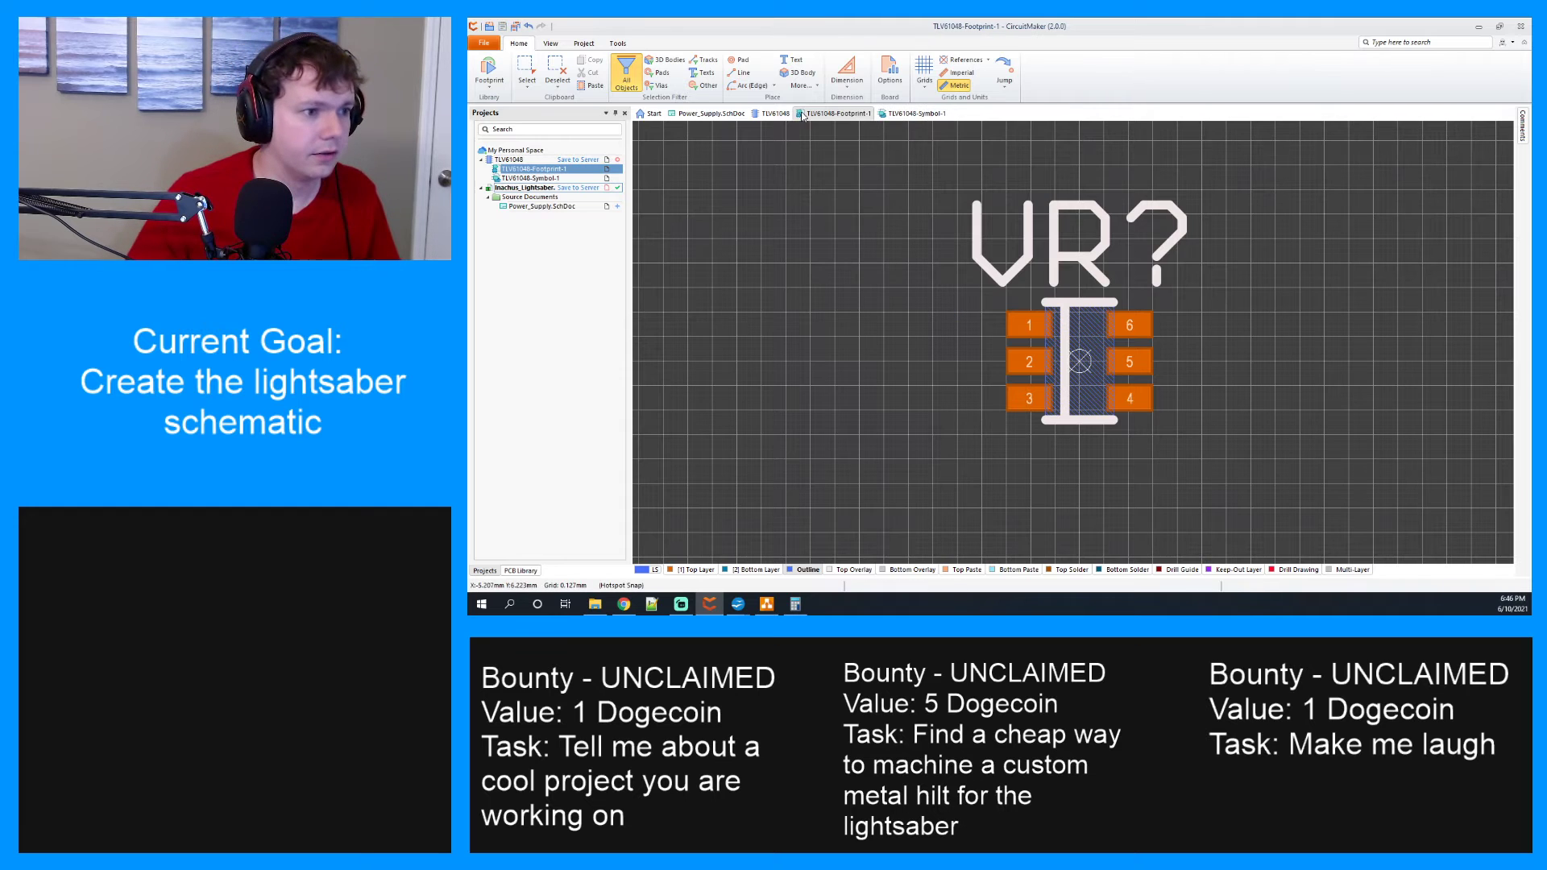
left_click(774, 113)
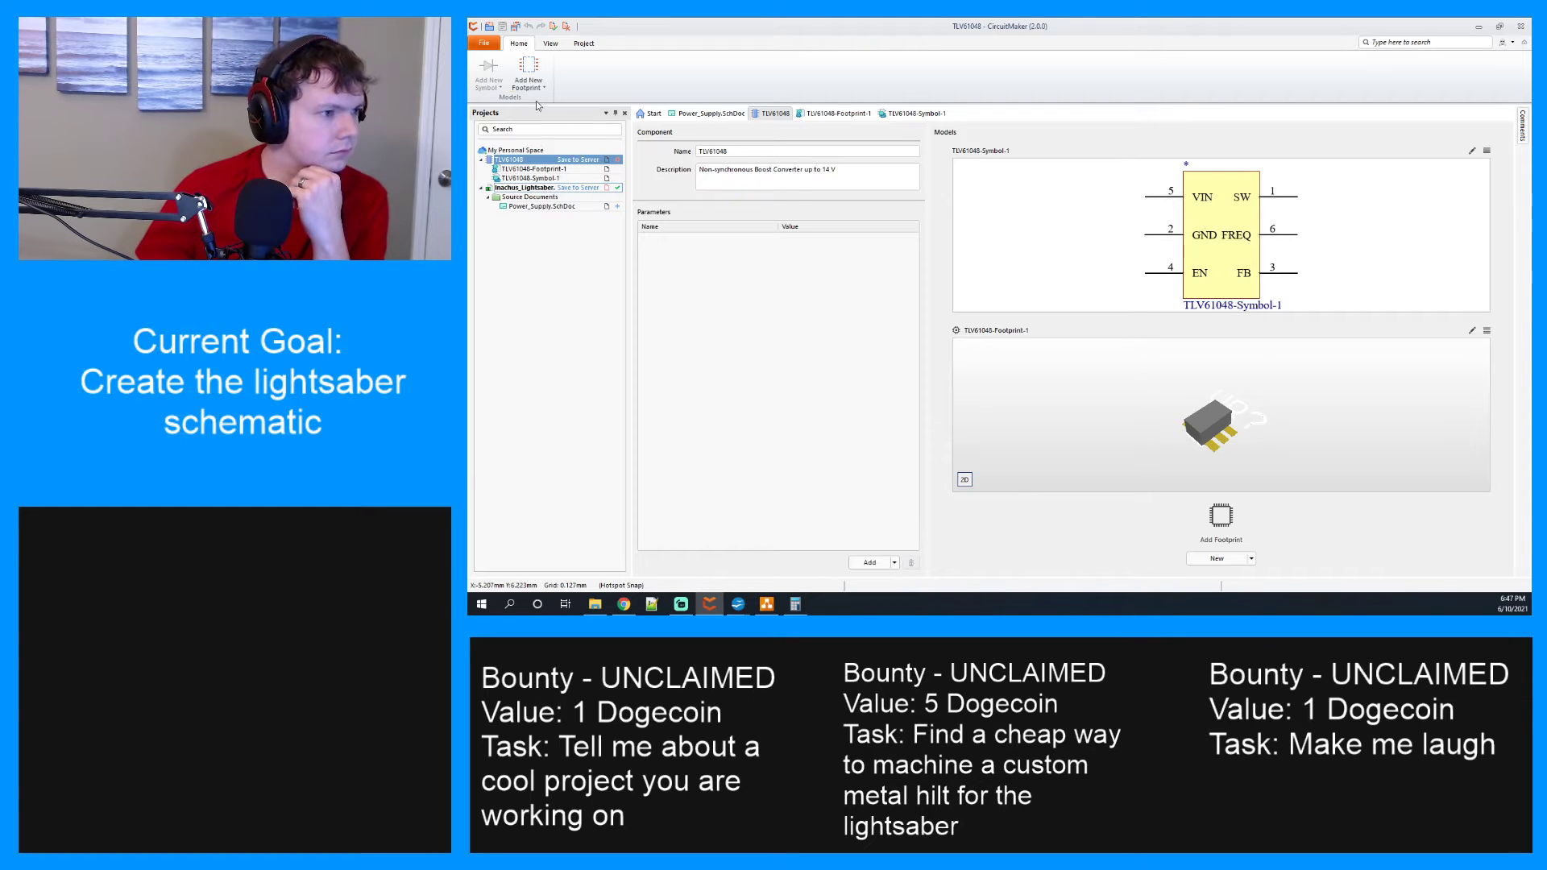
left_click(483, 44)
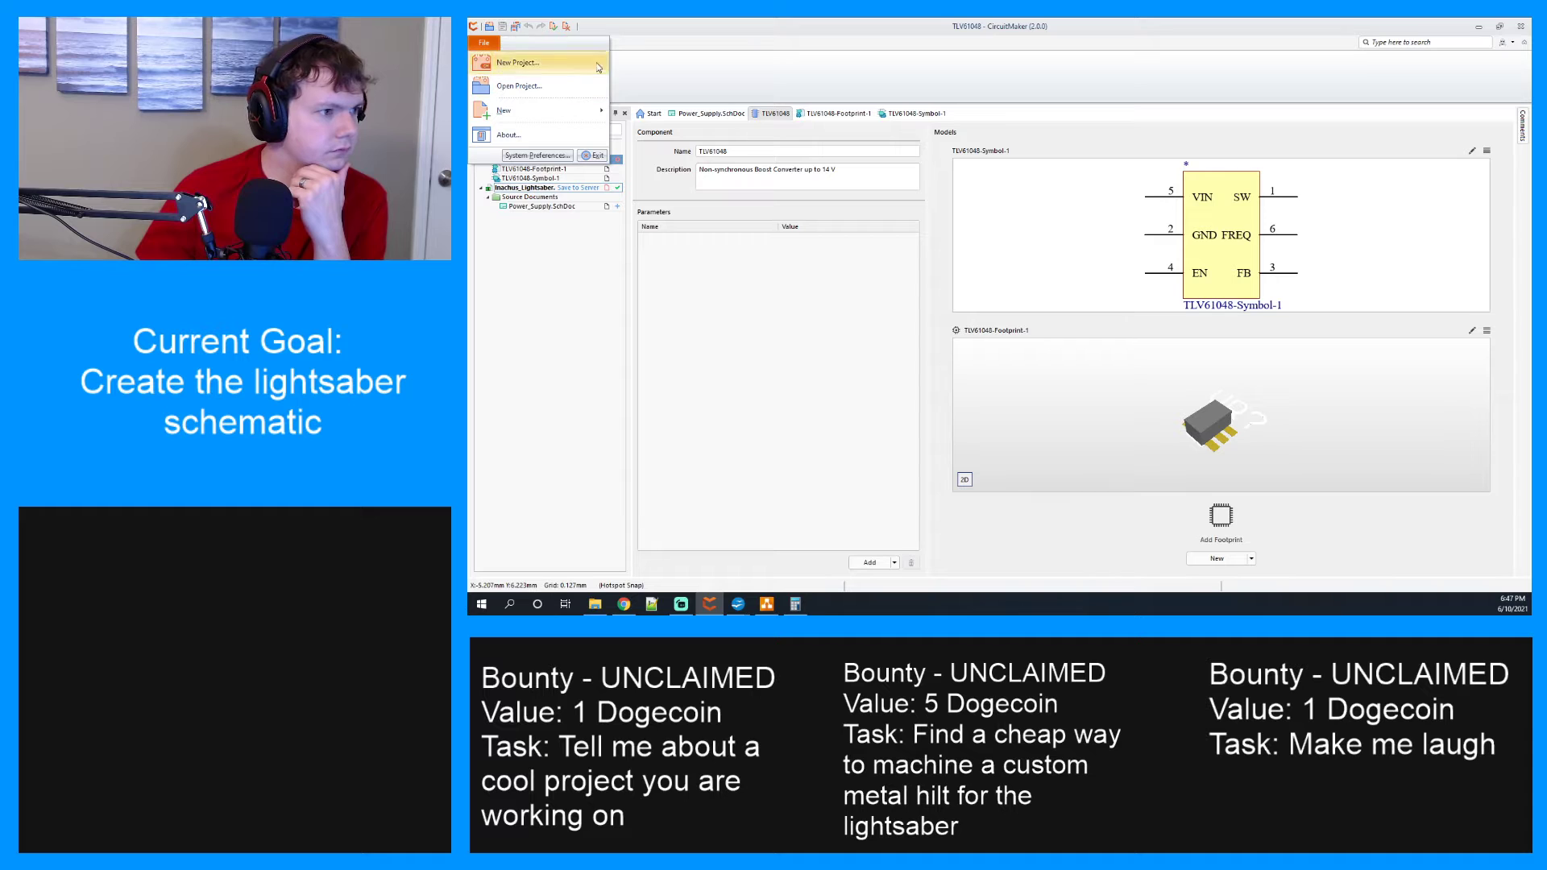
left_click(524, 45)
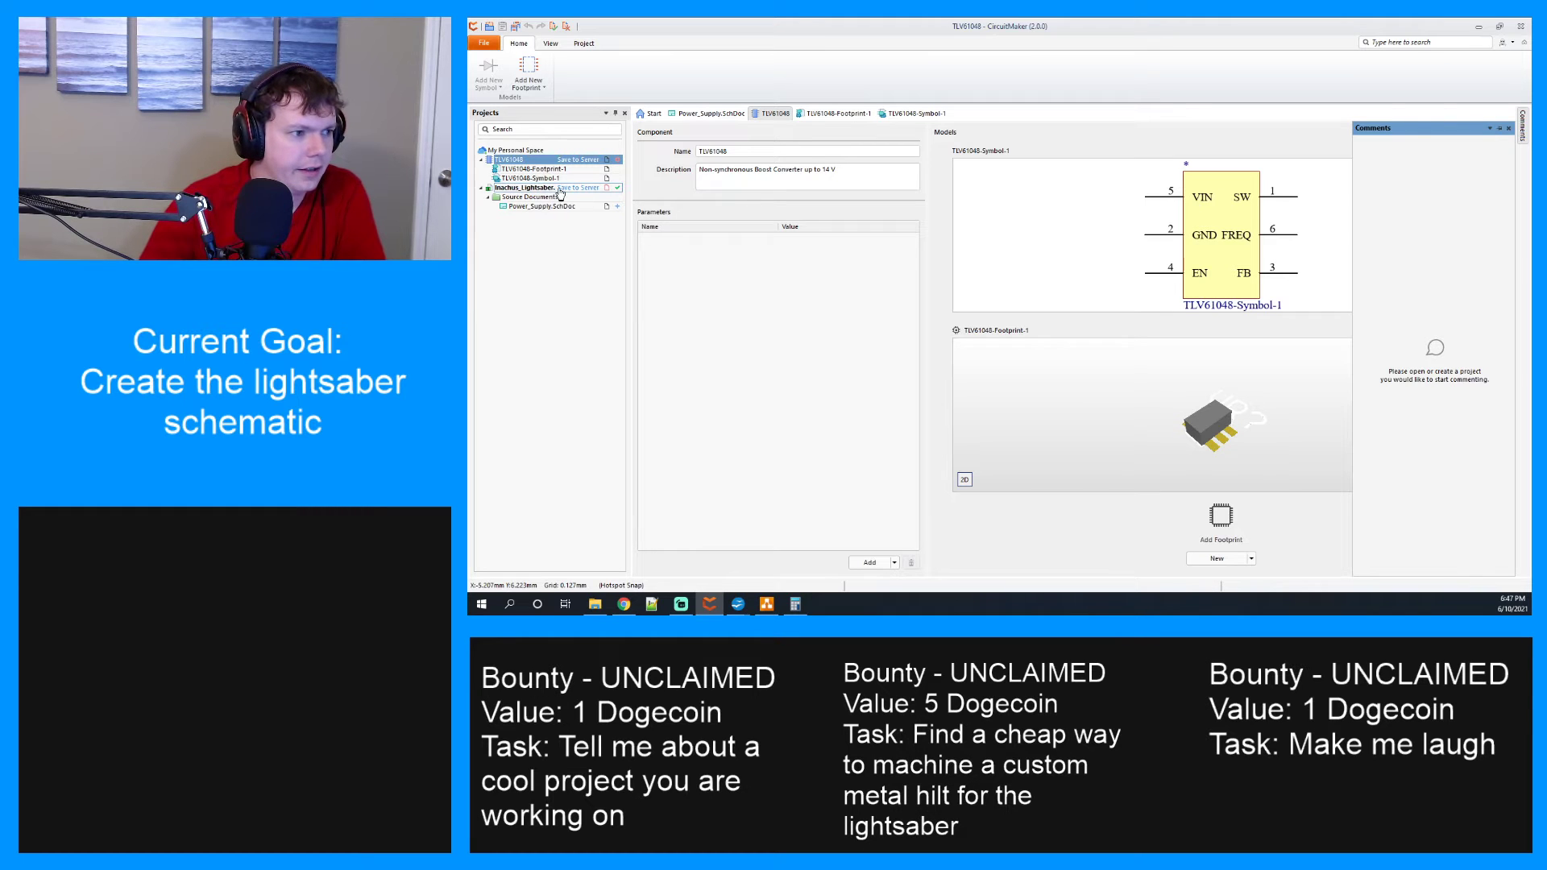
Open the Power_Supply schematic, search the parts library for "TLV", and look through the listed parts.
left_click(542, 206)
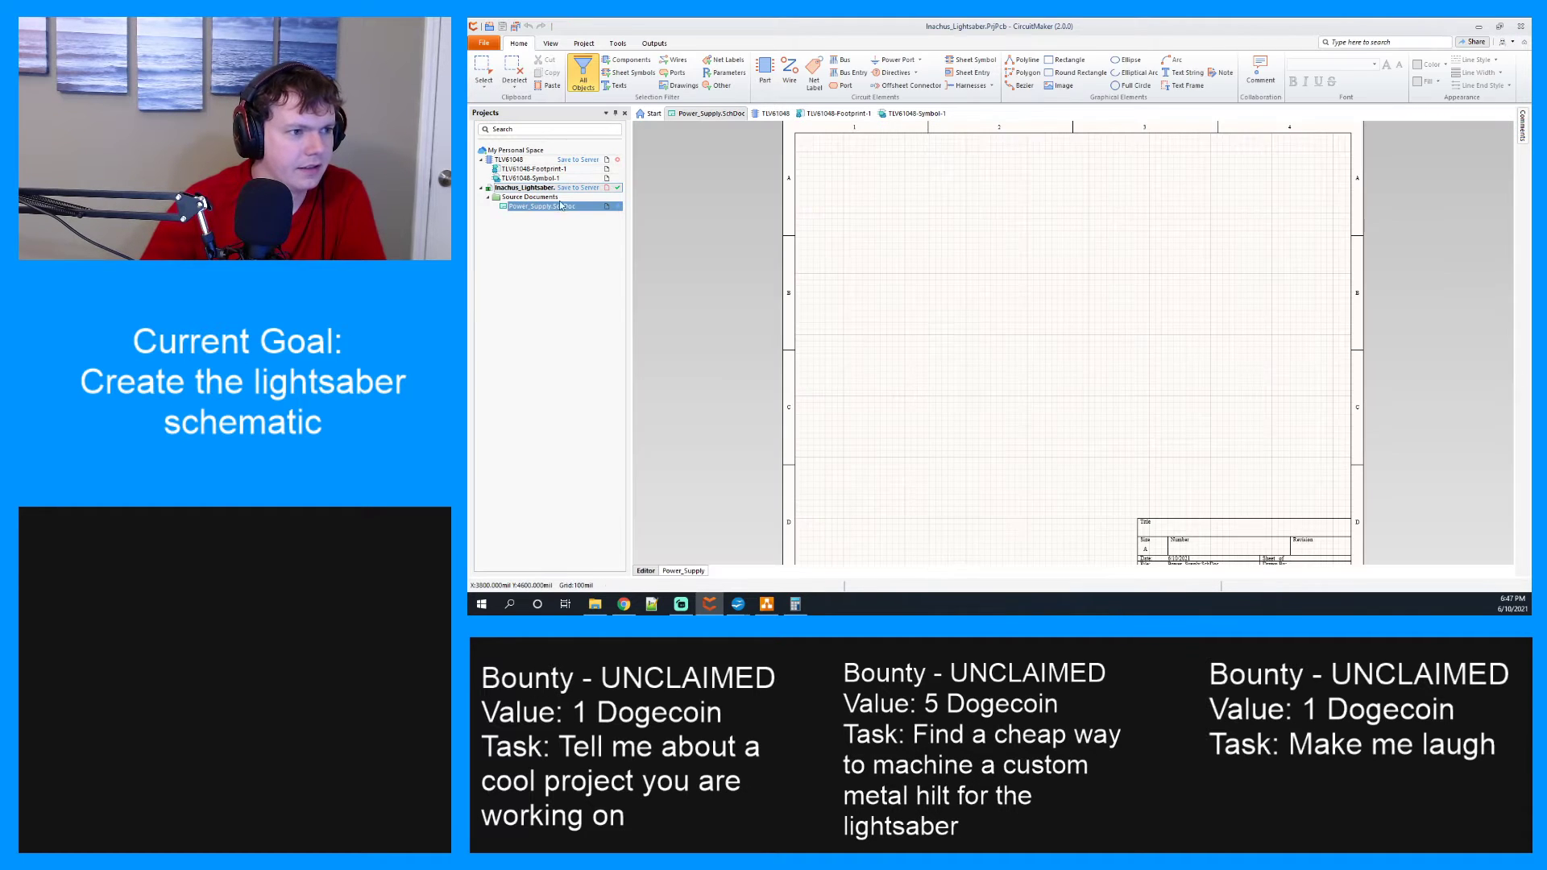
left_click(765, 69)
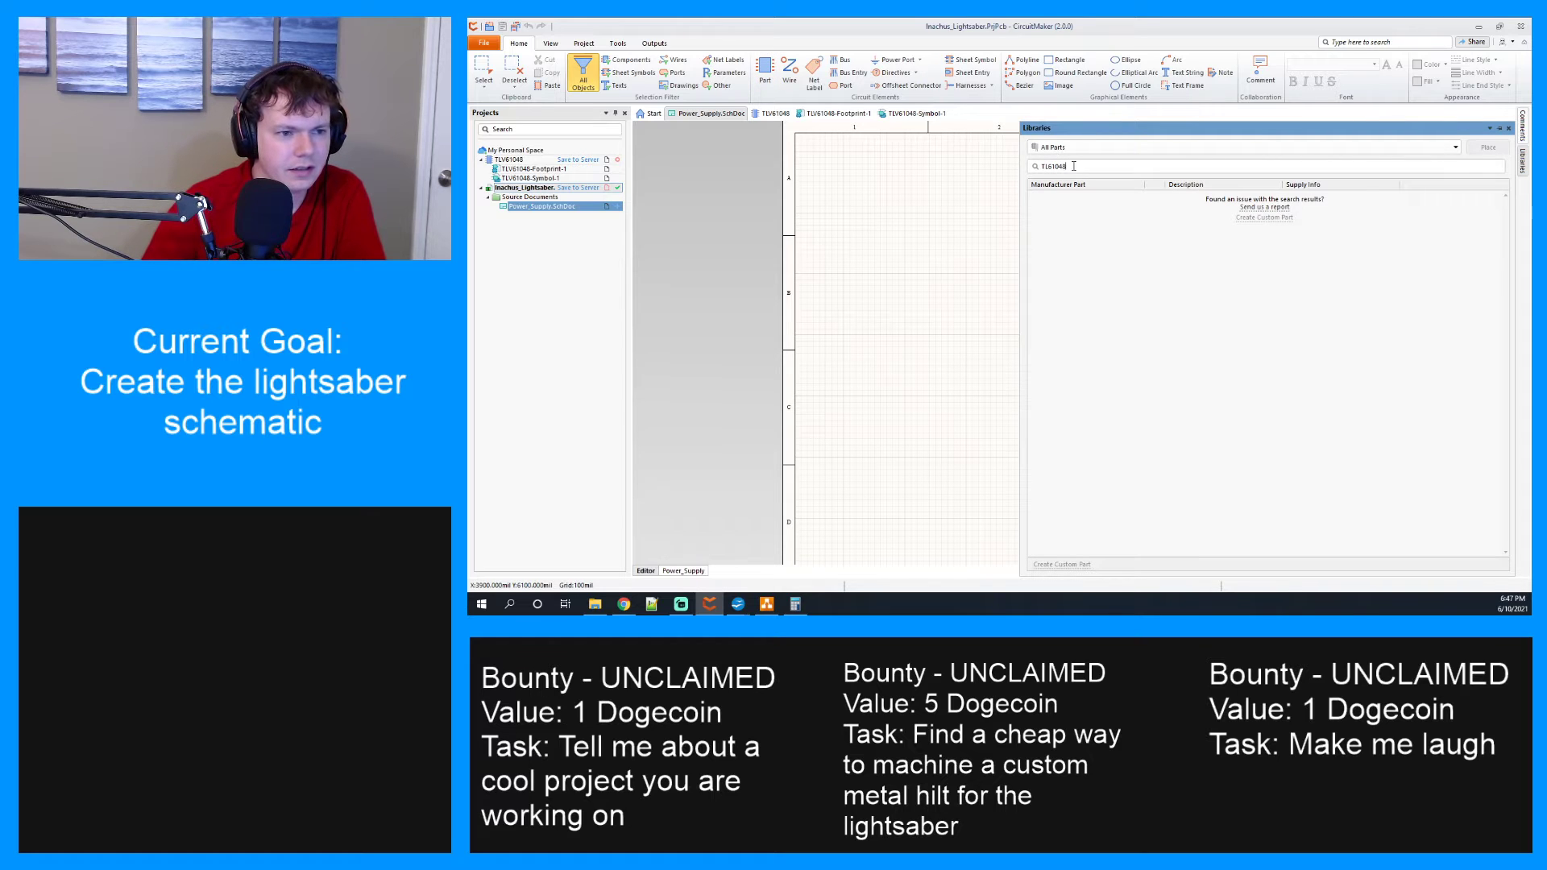
left_click_drag(1087, 166, 1025, 172)
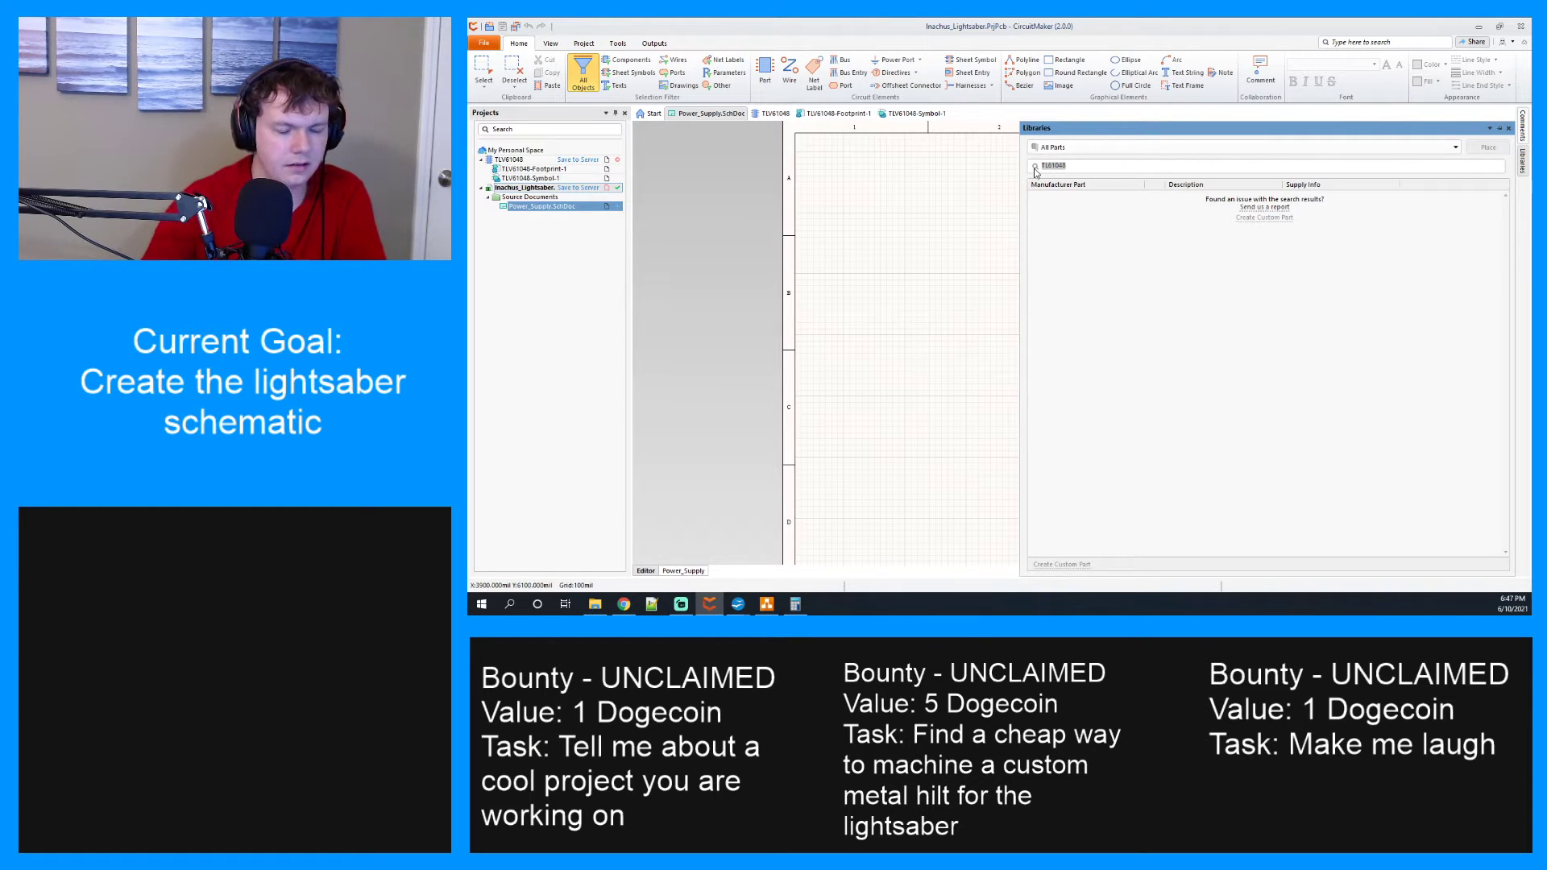
key("BackSpace")
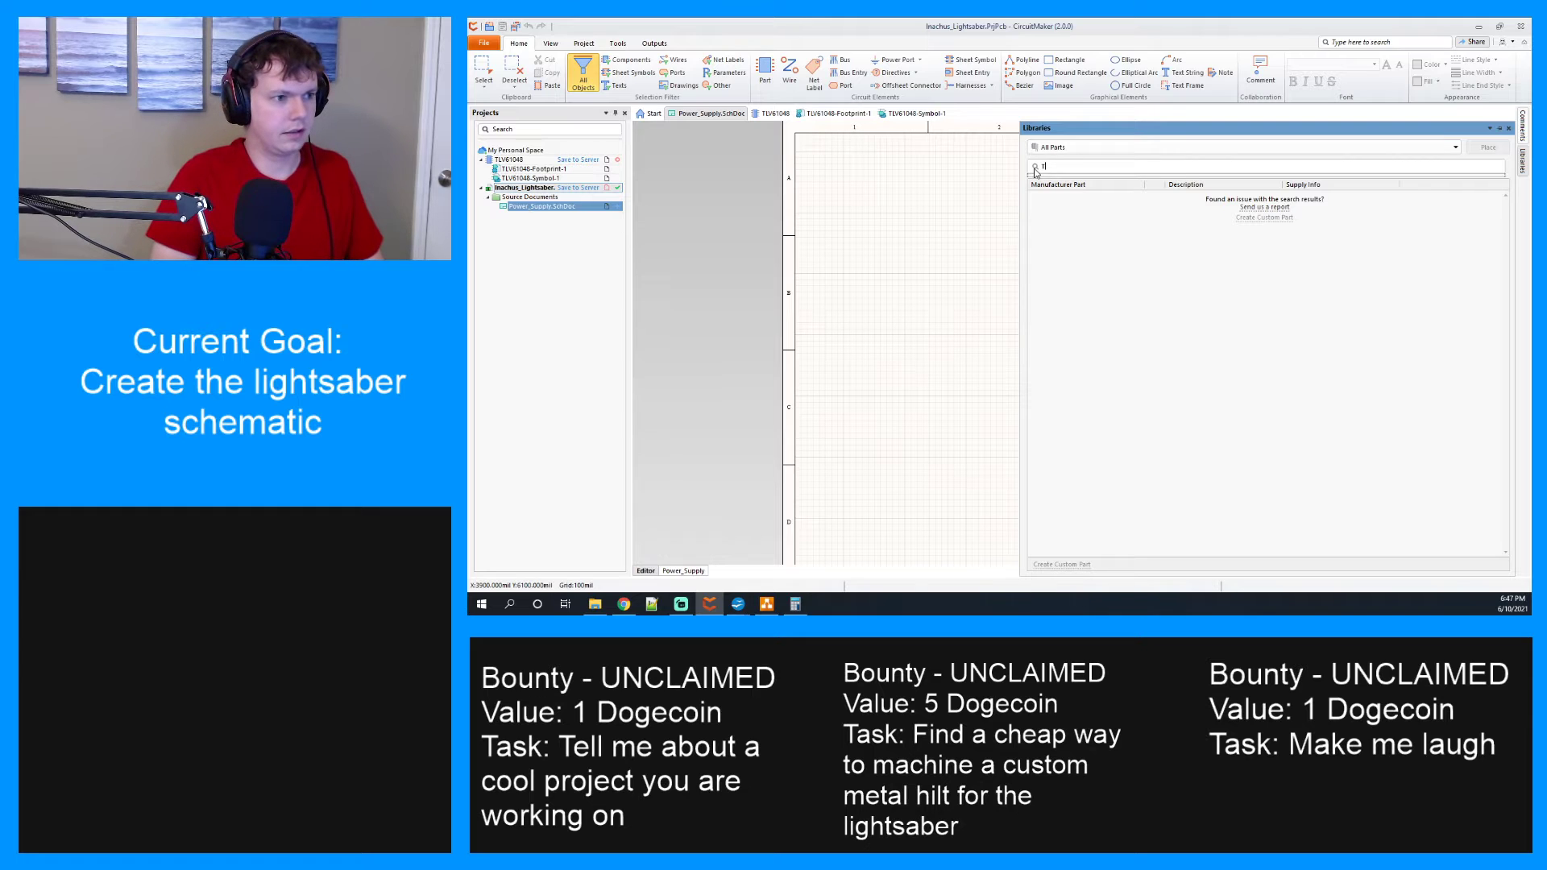
type("TLV")
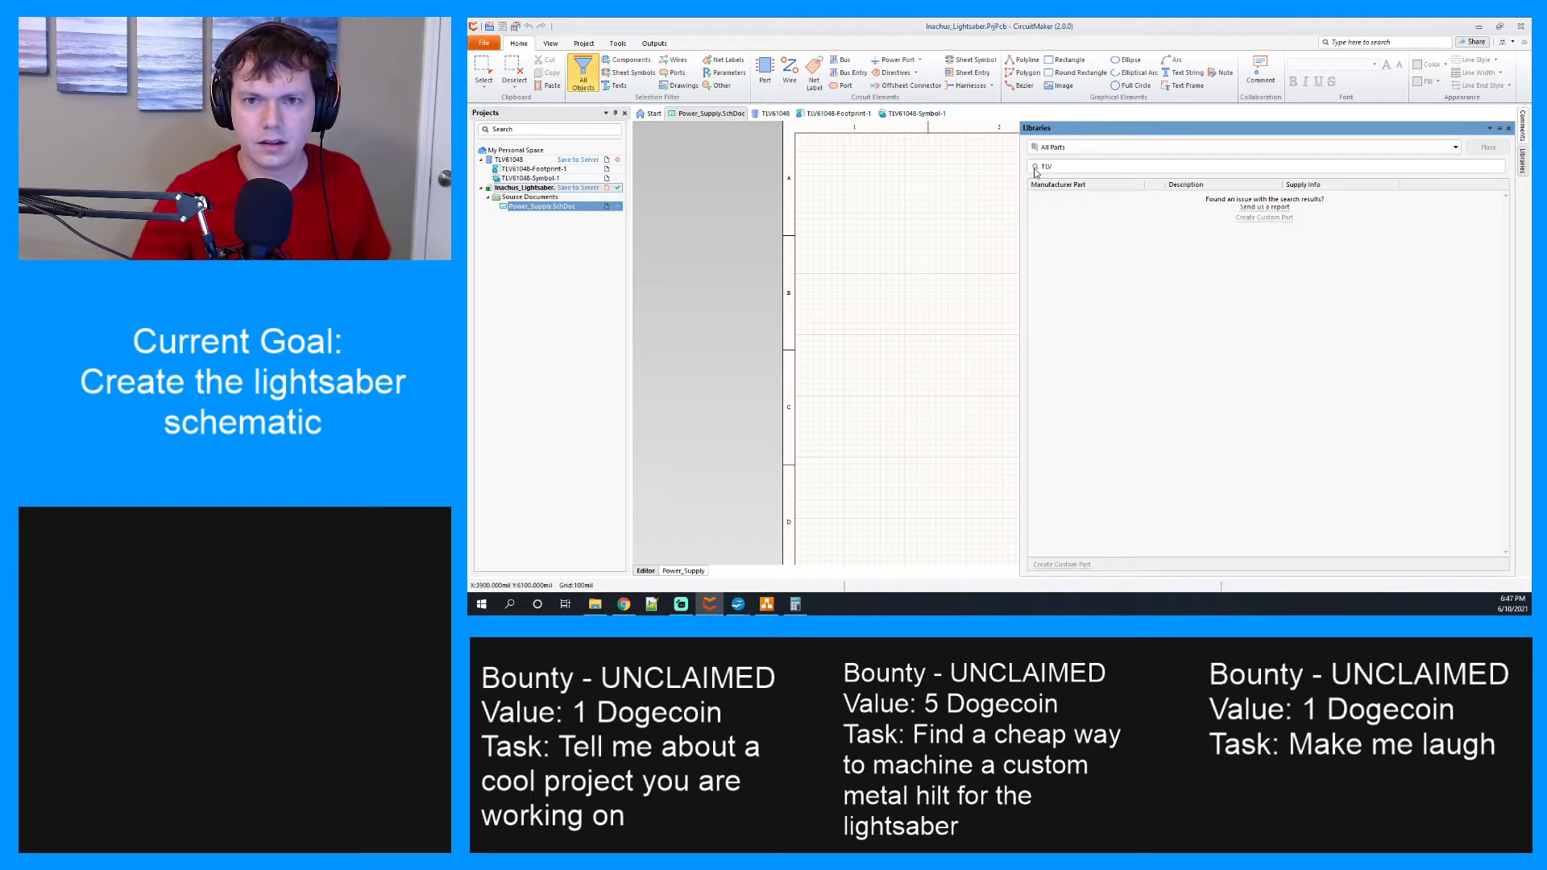
left_click(1035, 169)
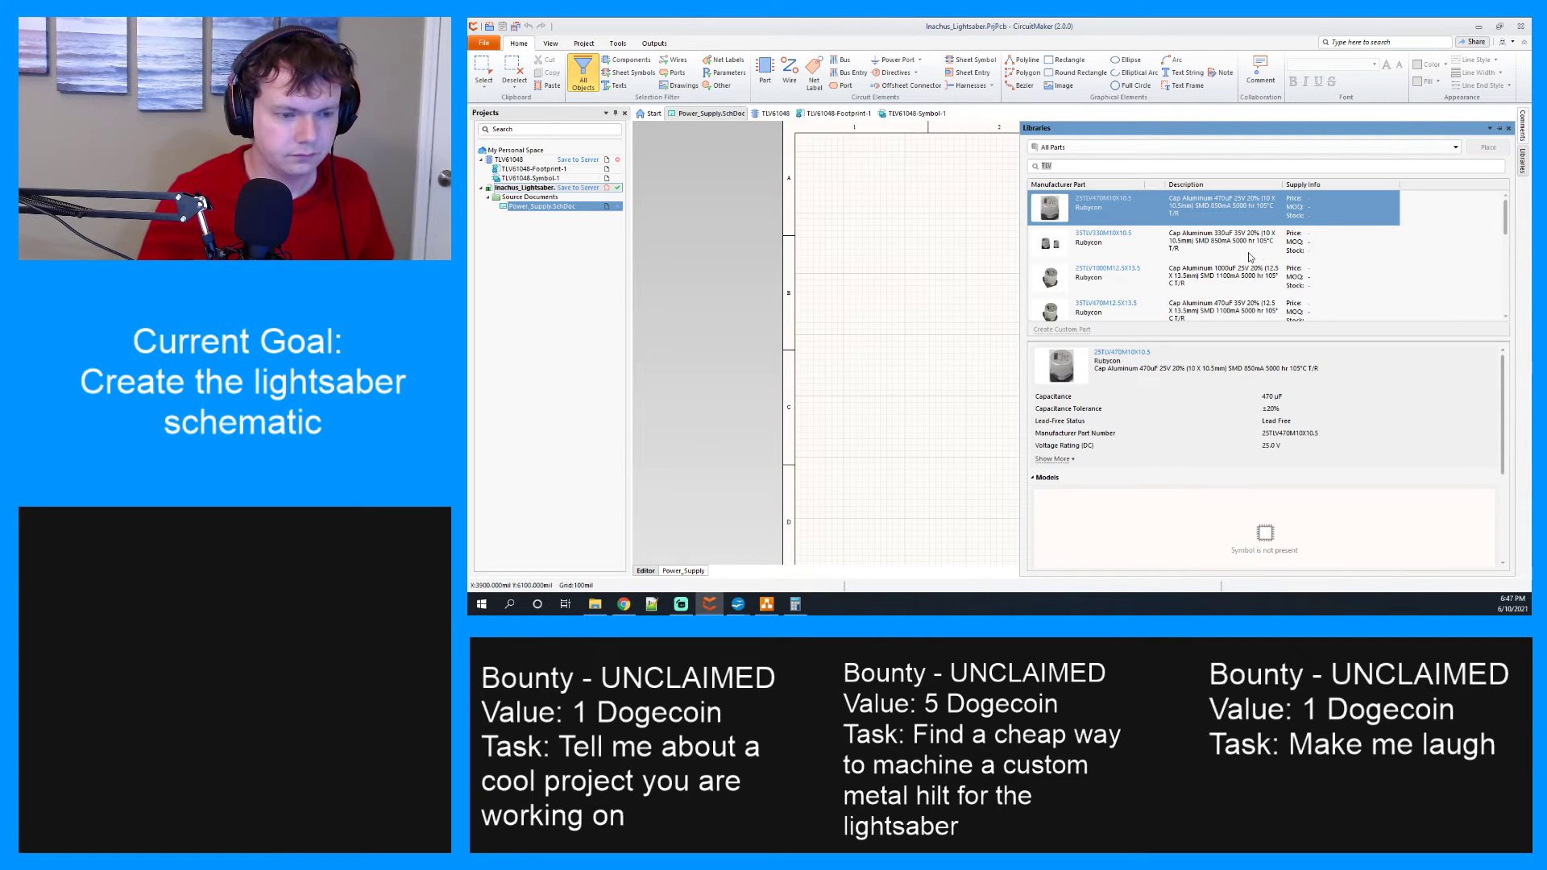
scroll(1250, 256, "down", 5)
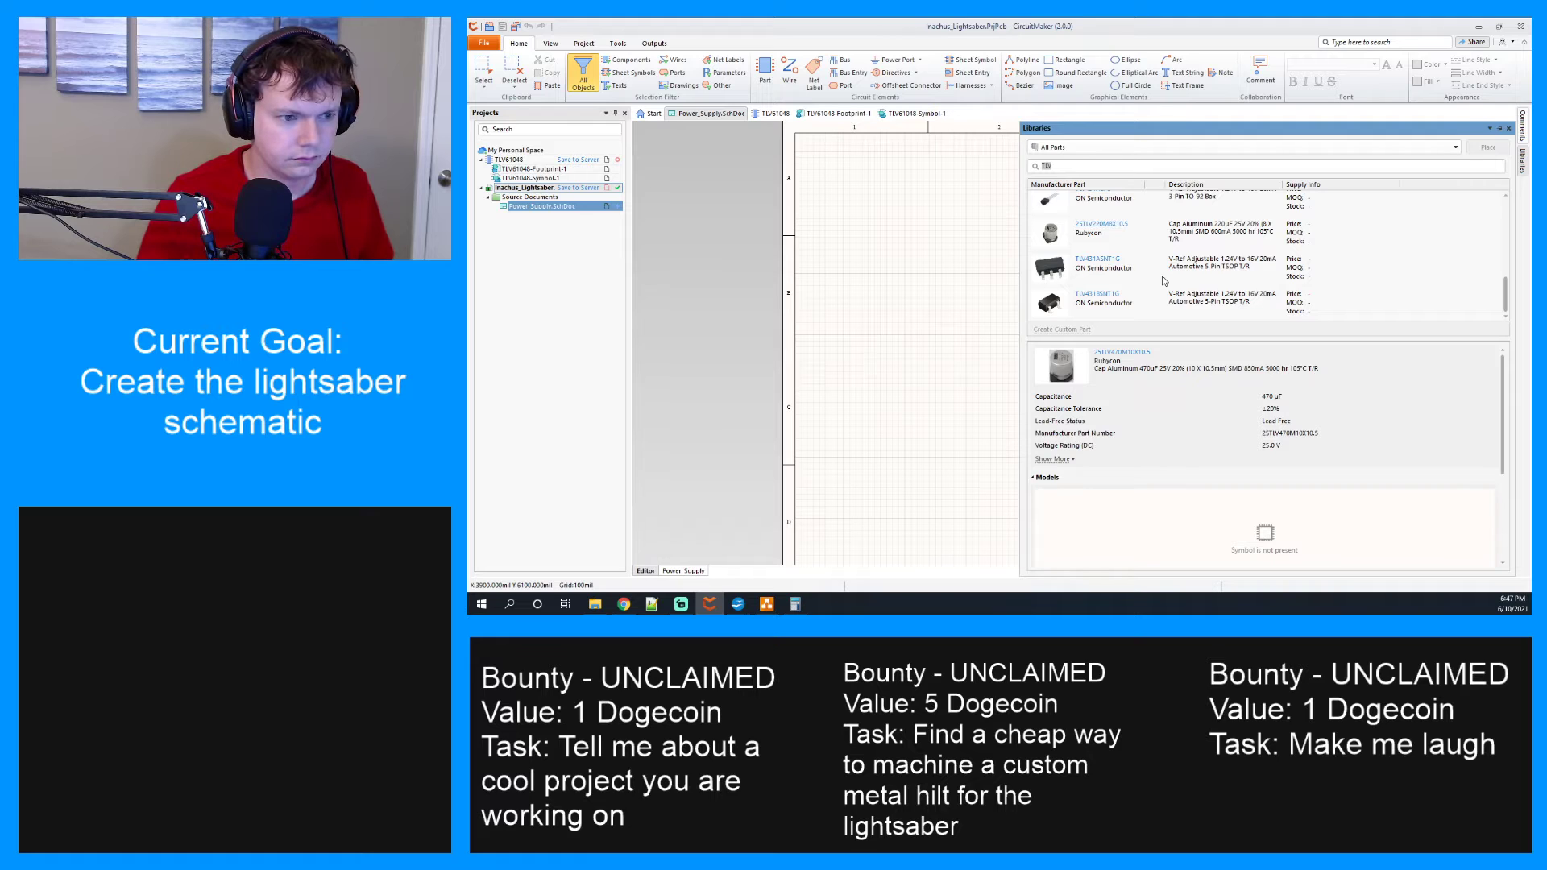
scroll(1162, 280, "up", 5)
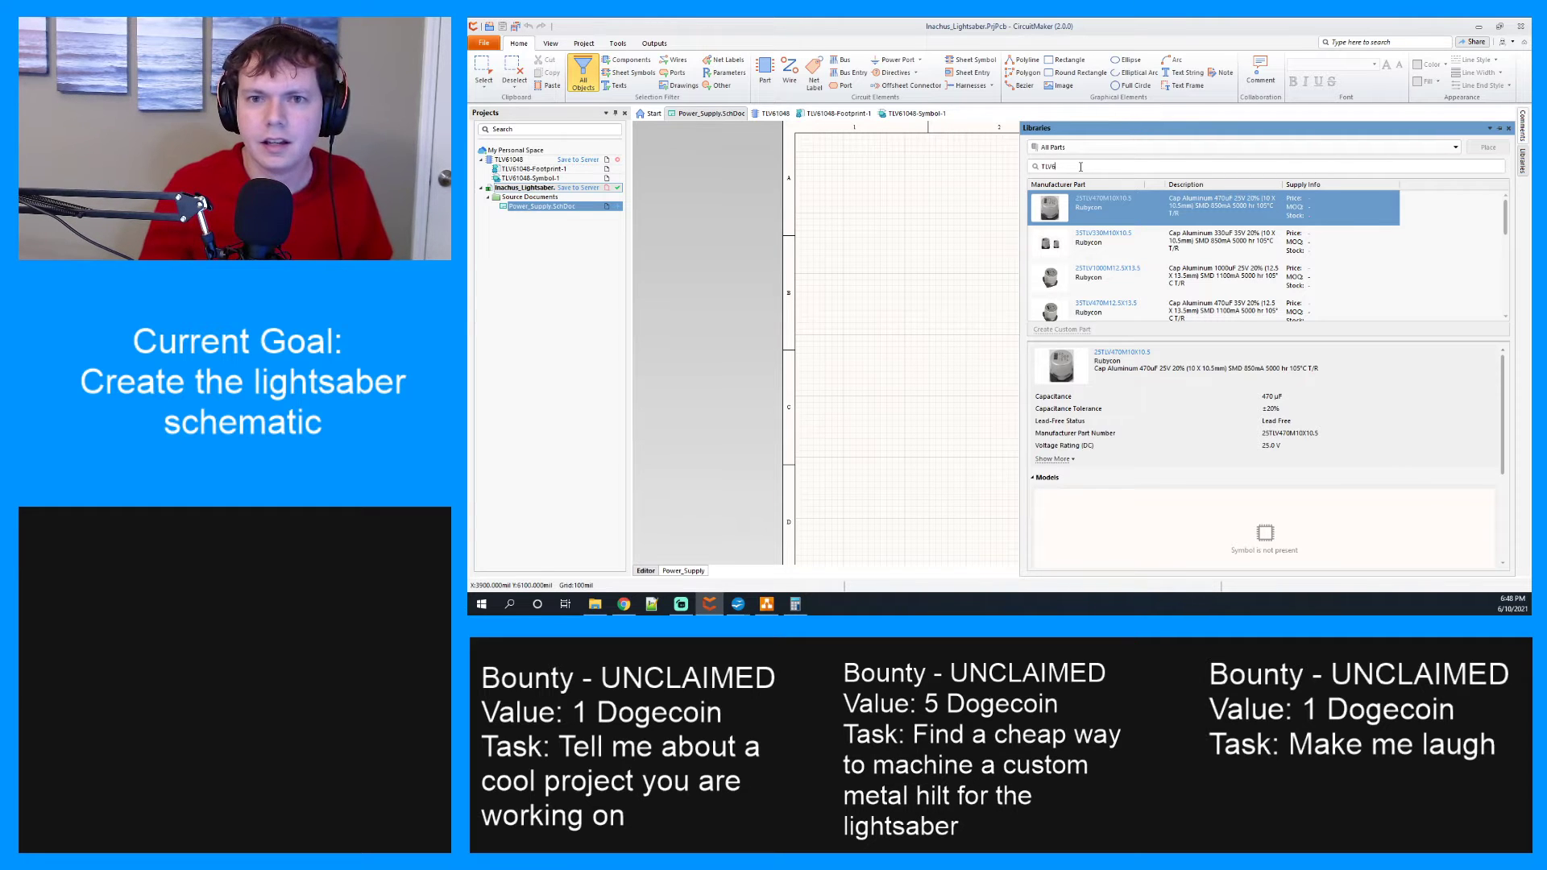
Search the parts library for TLV61048, look over the matching parts, and close the library.
type("048")
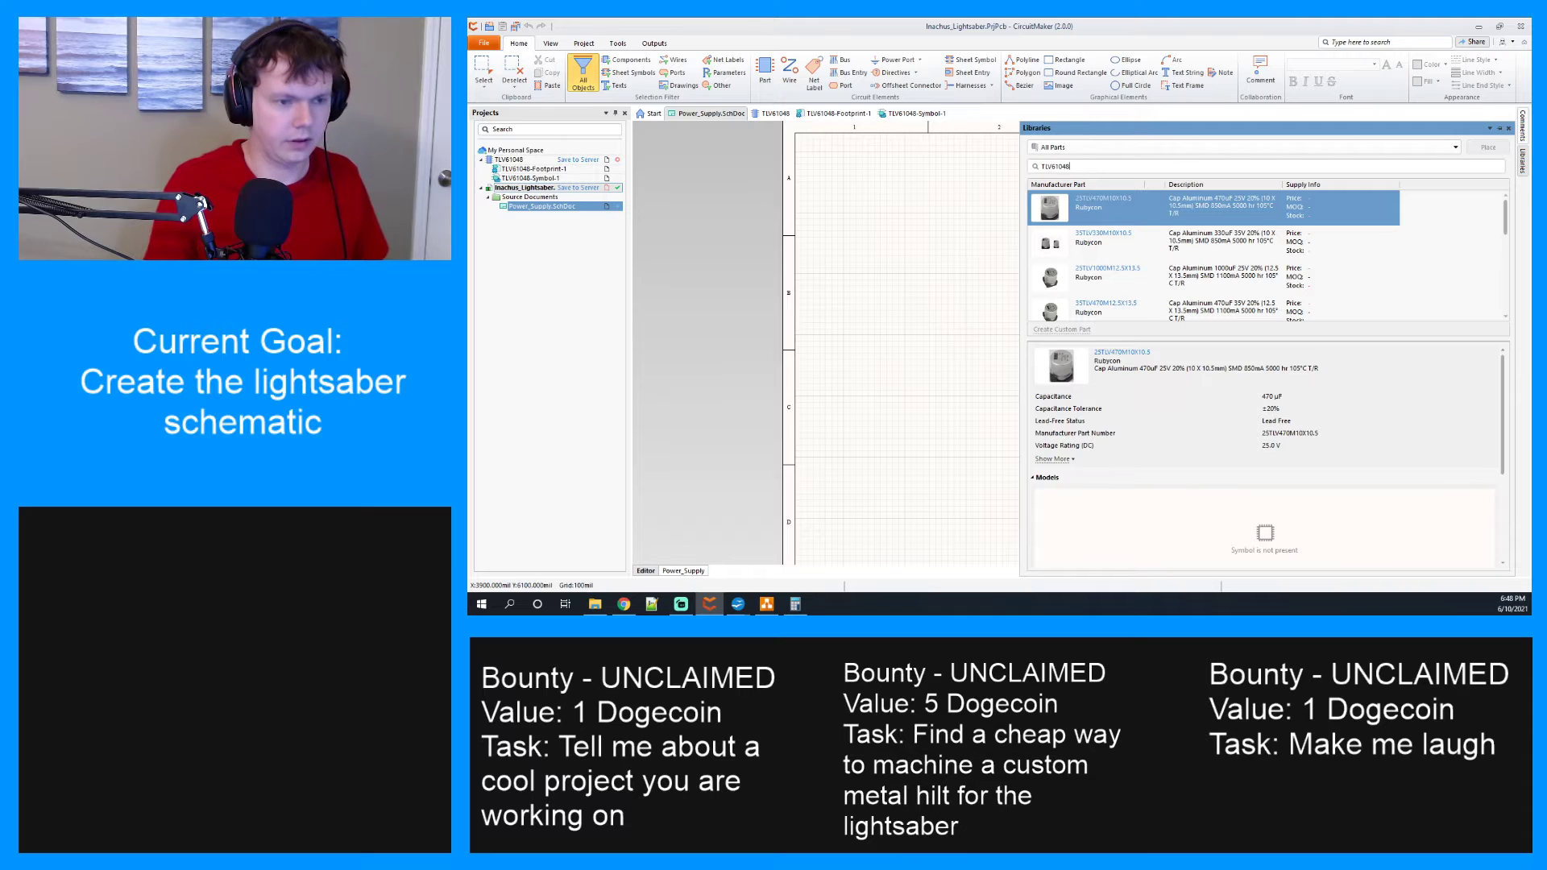
key("Return")
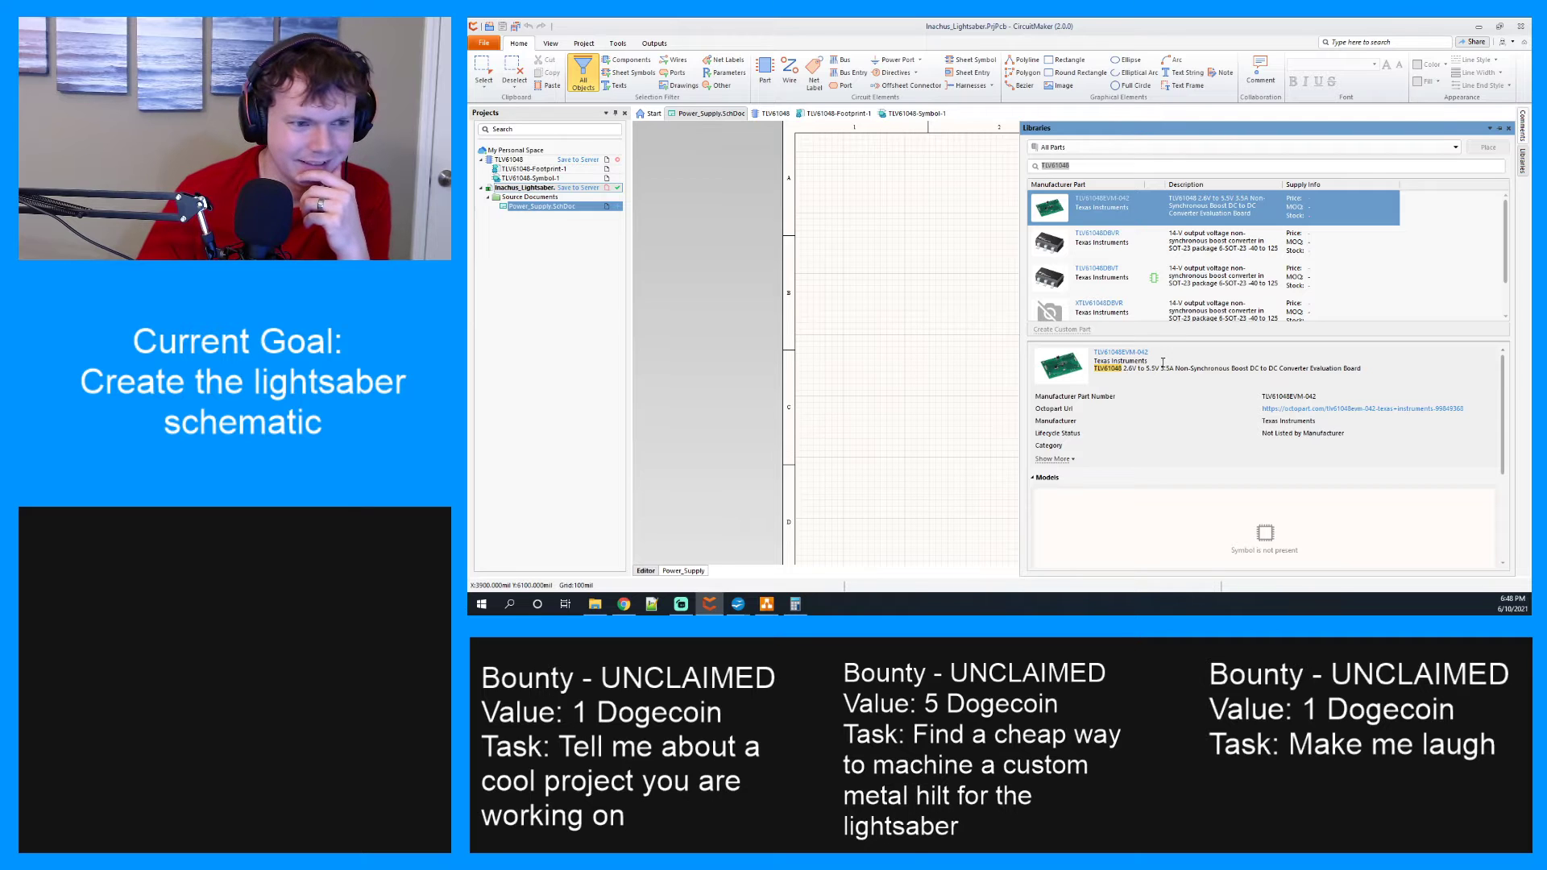
left_click(1508, 128)
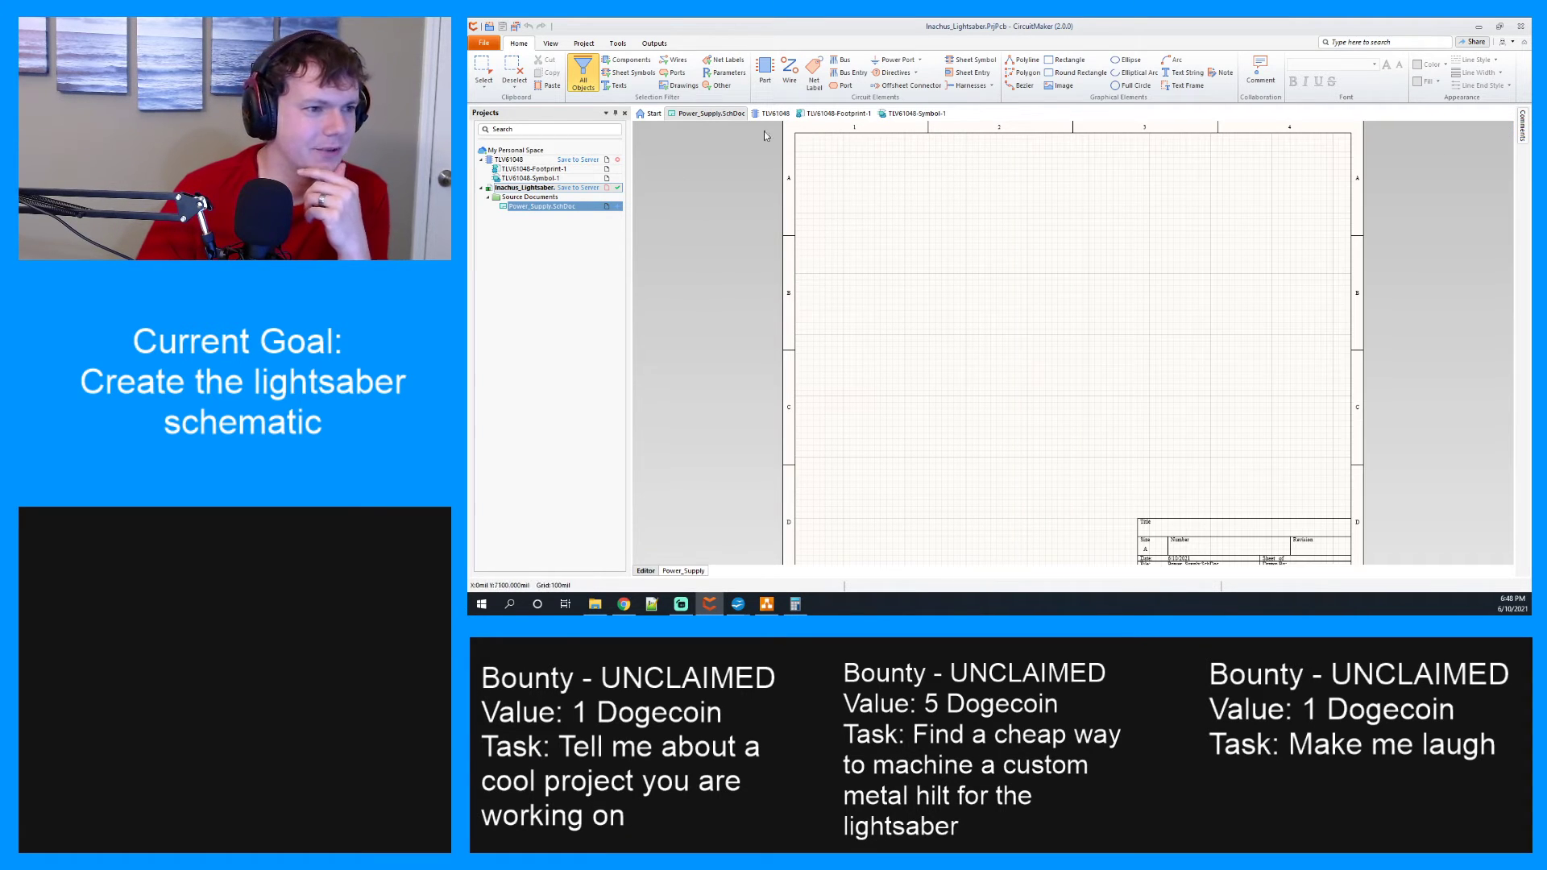
Close the TLV61048 component, footprint and symbol documents, leaving the Power_Supply schematic open.
left_click(775, 113)
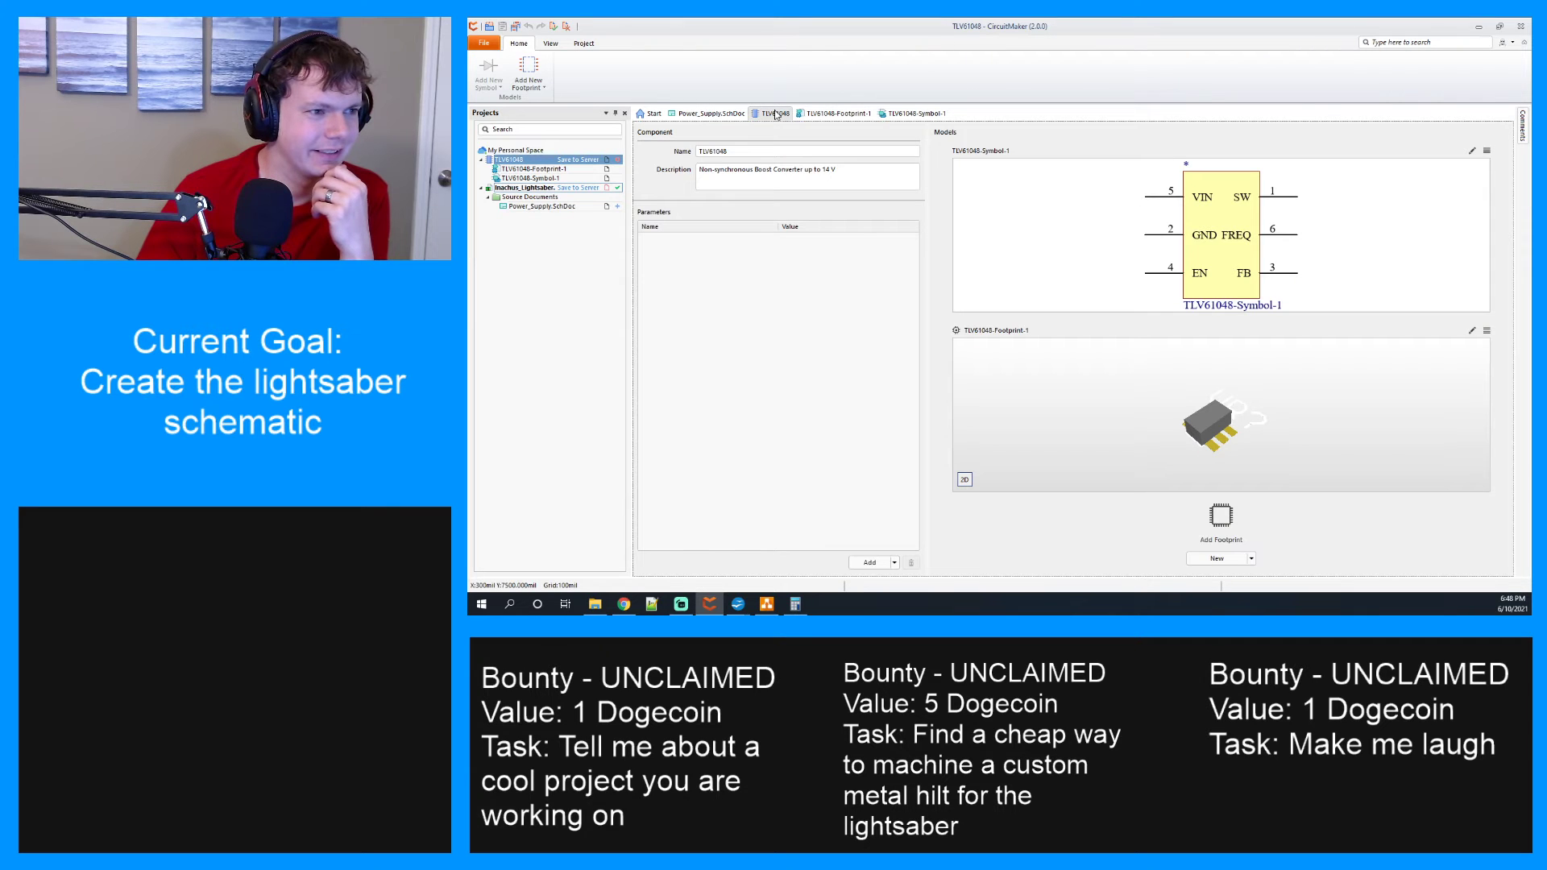
right_click(775, 114)
left_click(848, 119)
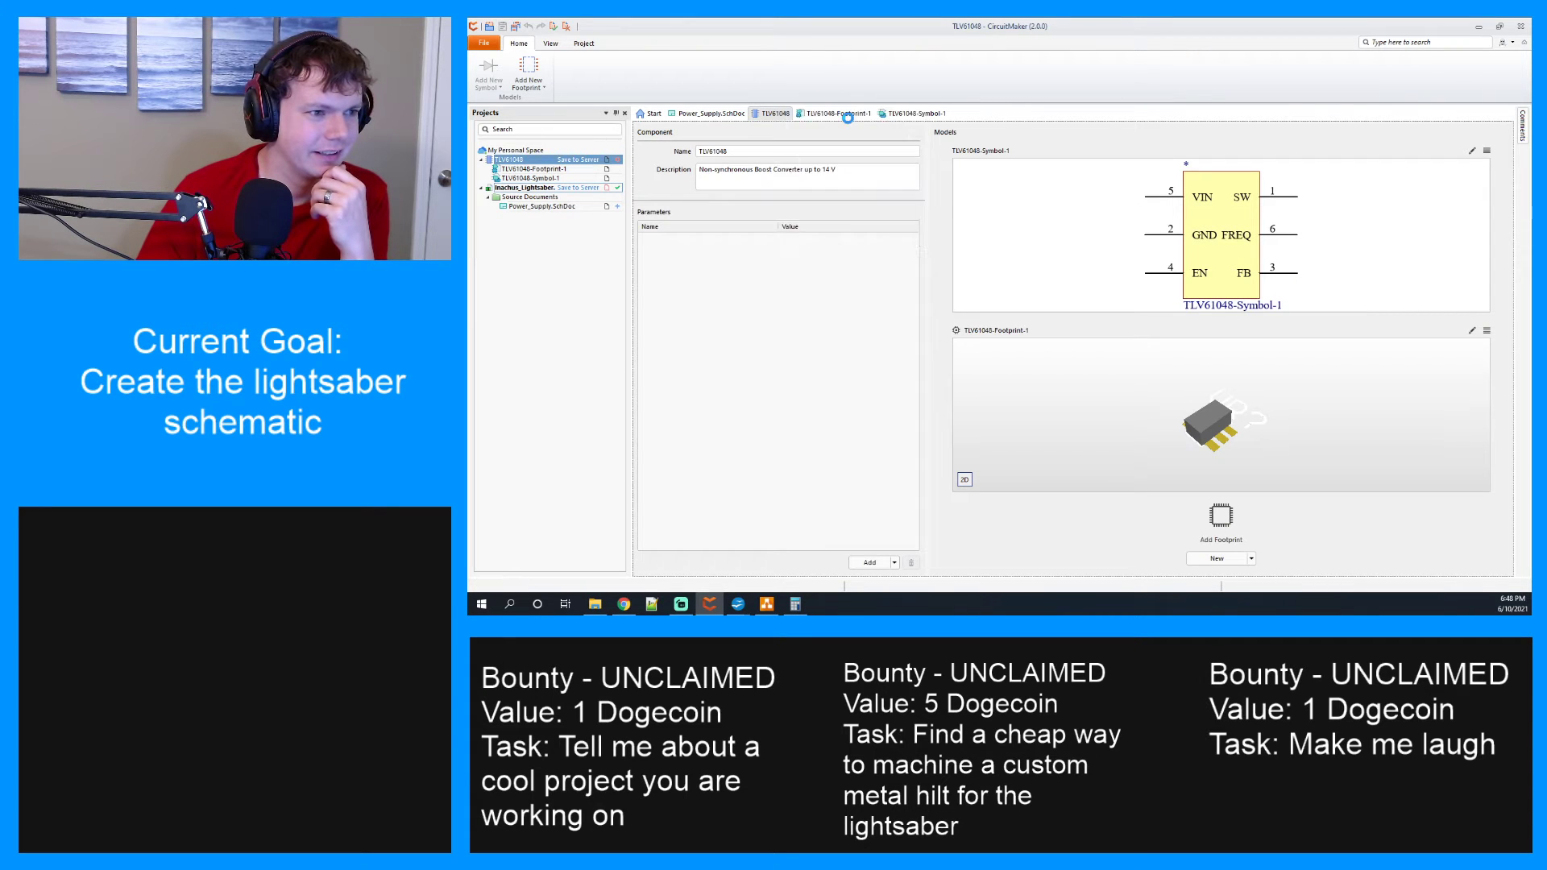
right_click(802, 118)
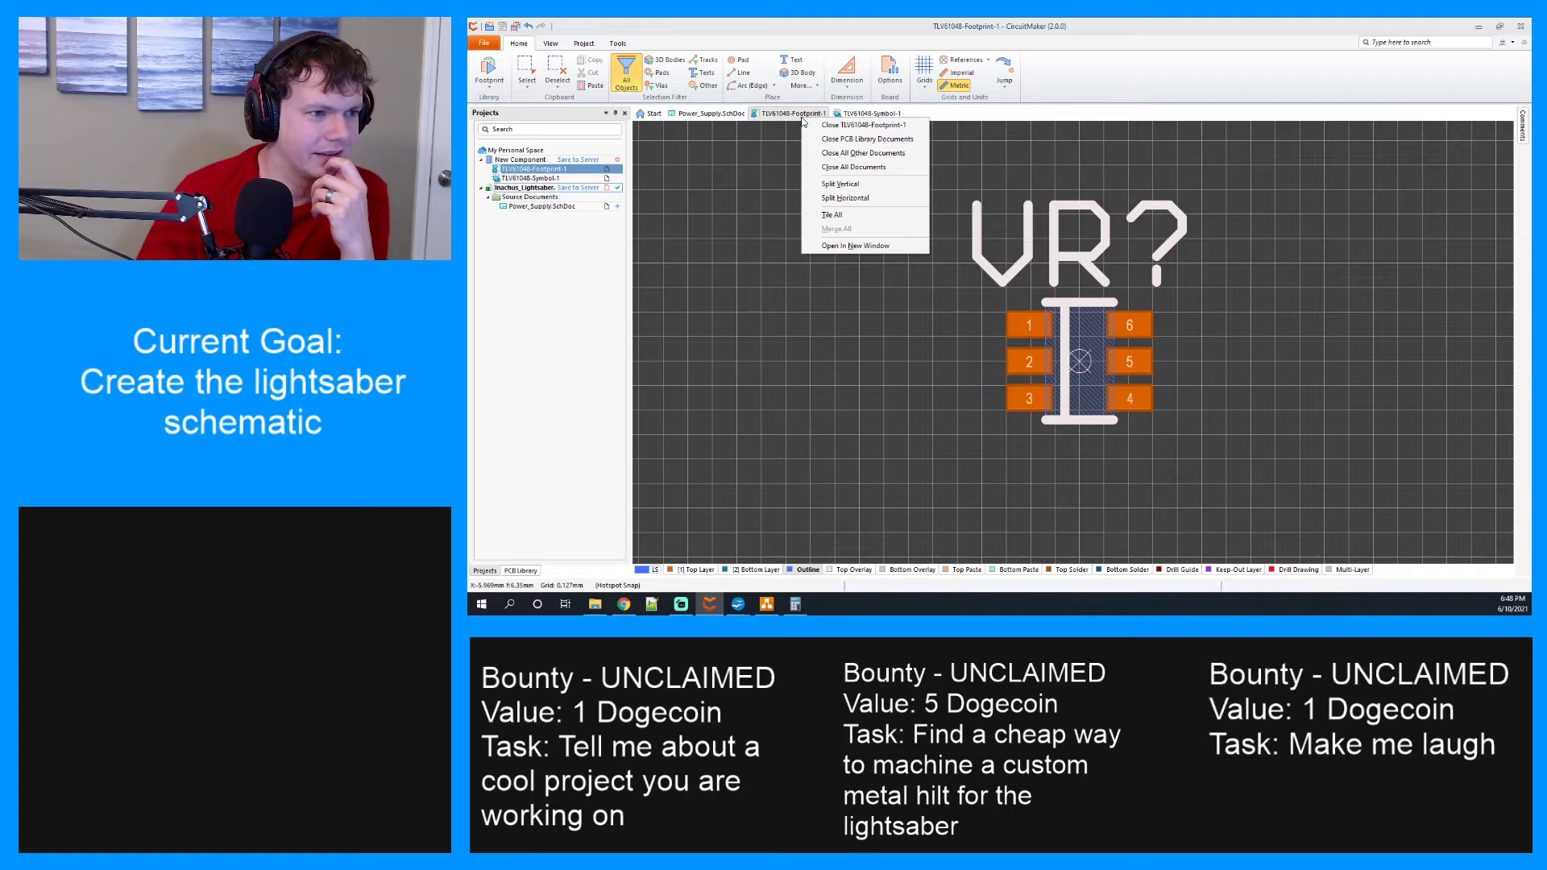
left_click(851, 126)
right_click(784, 115)
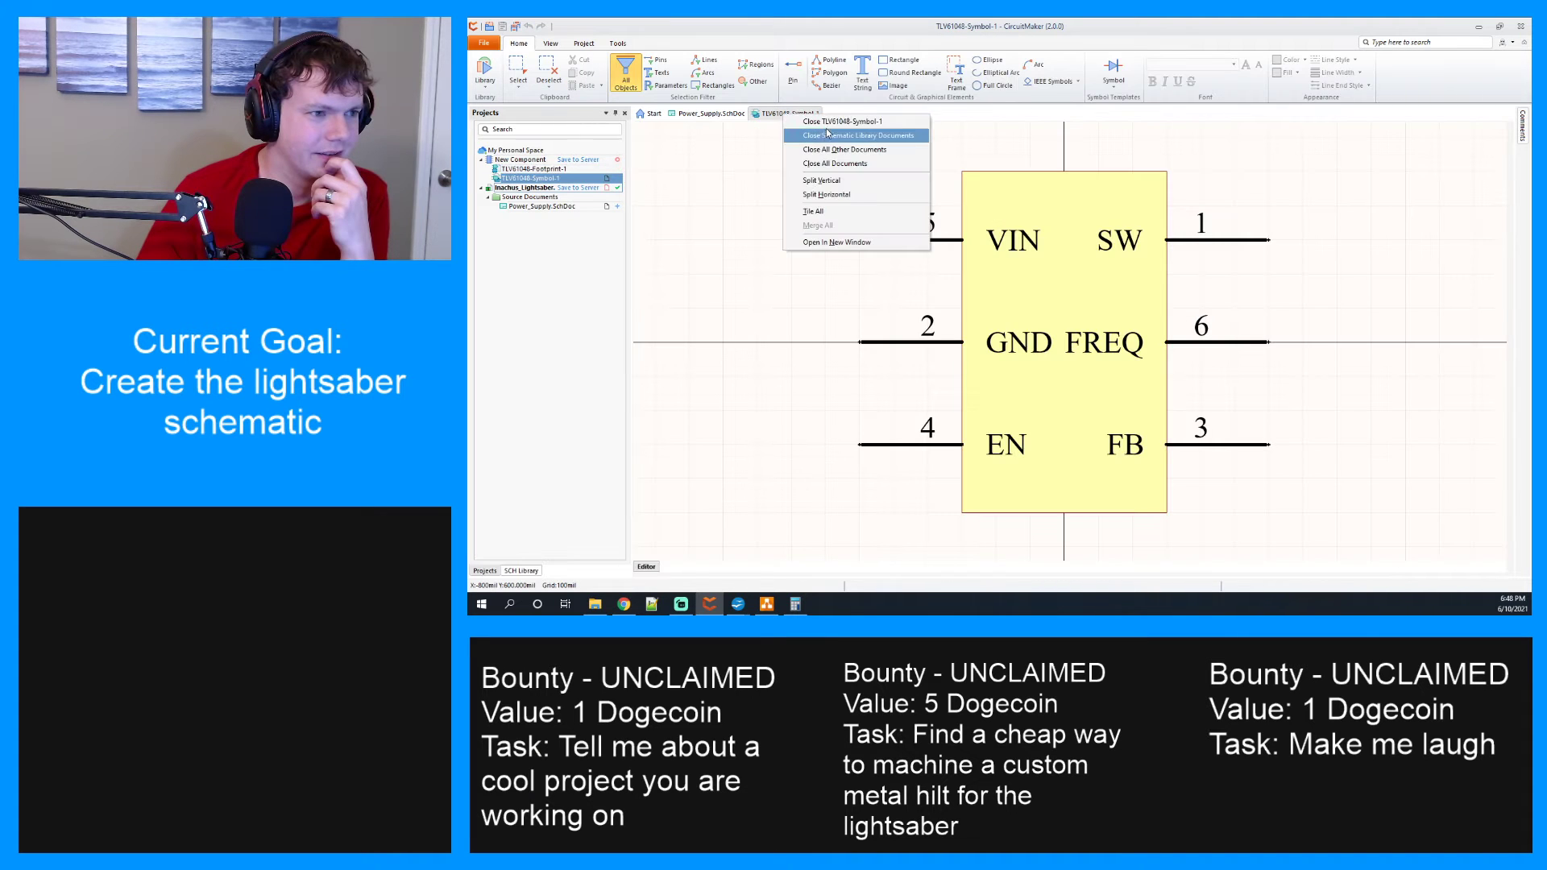
left_click(829, 123)
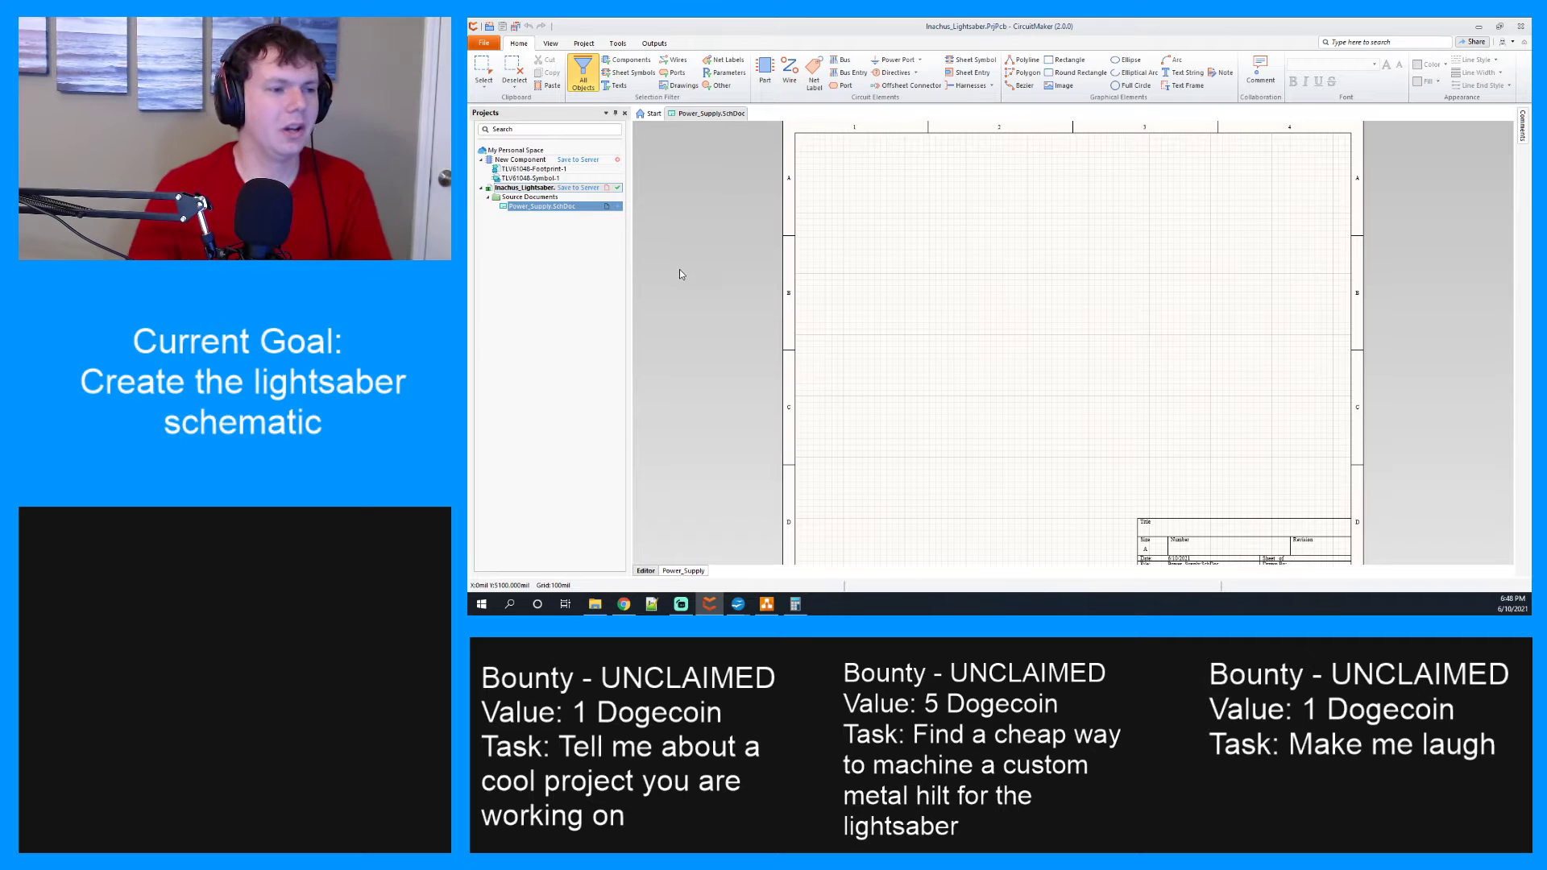
Reopen the parts library with the TLV61048 search and select the Texas Instruments TLV61048DBVT part.
left_click(765, 73)
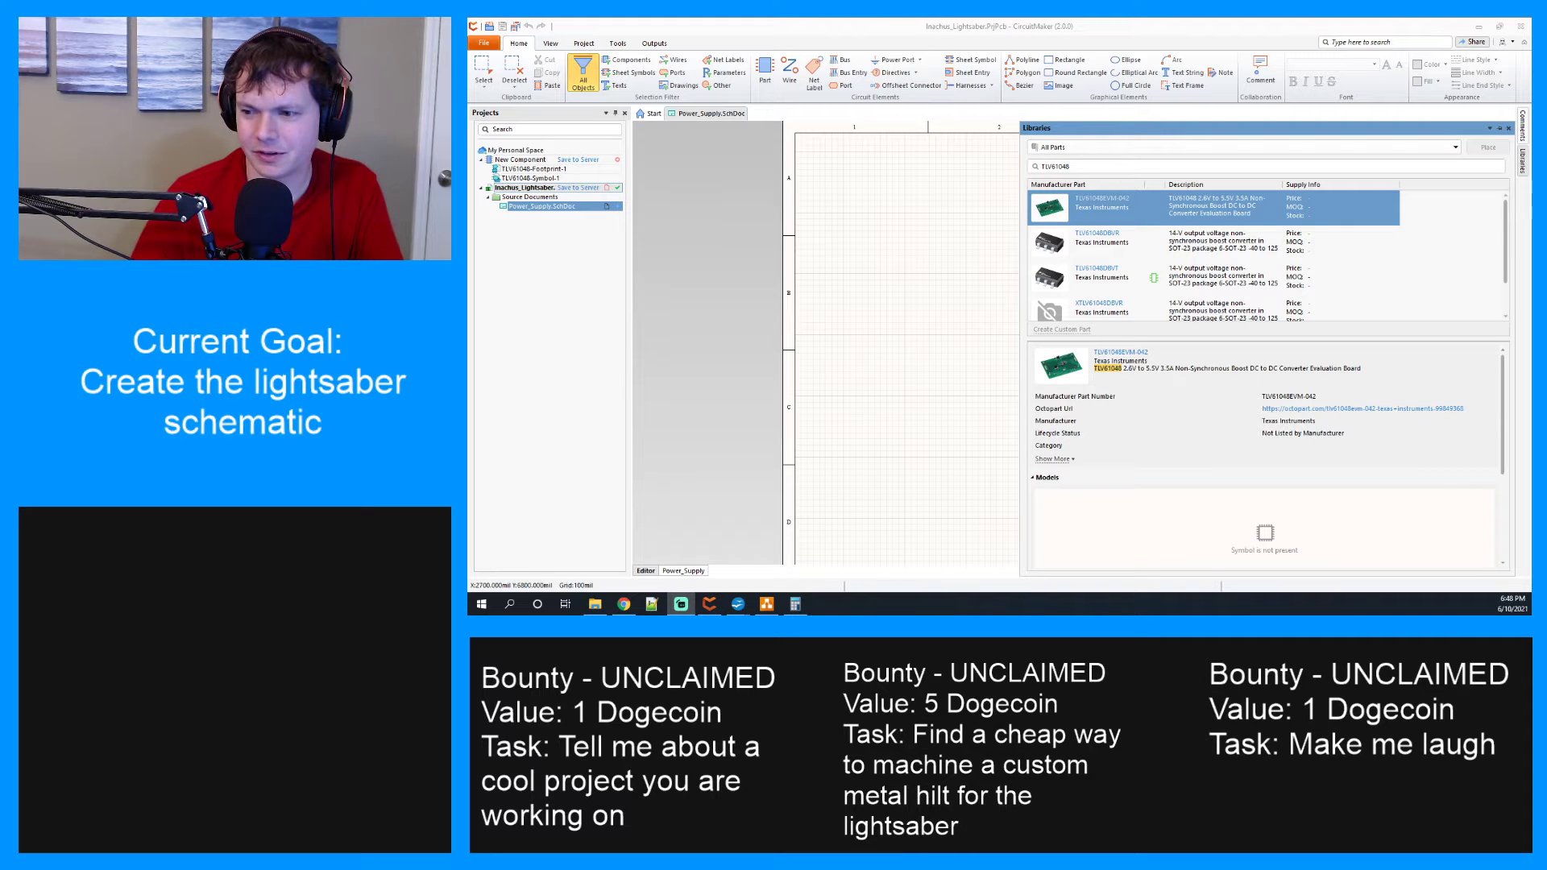
key("alt+Tab")
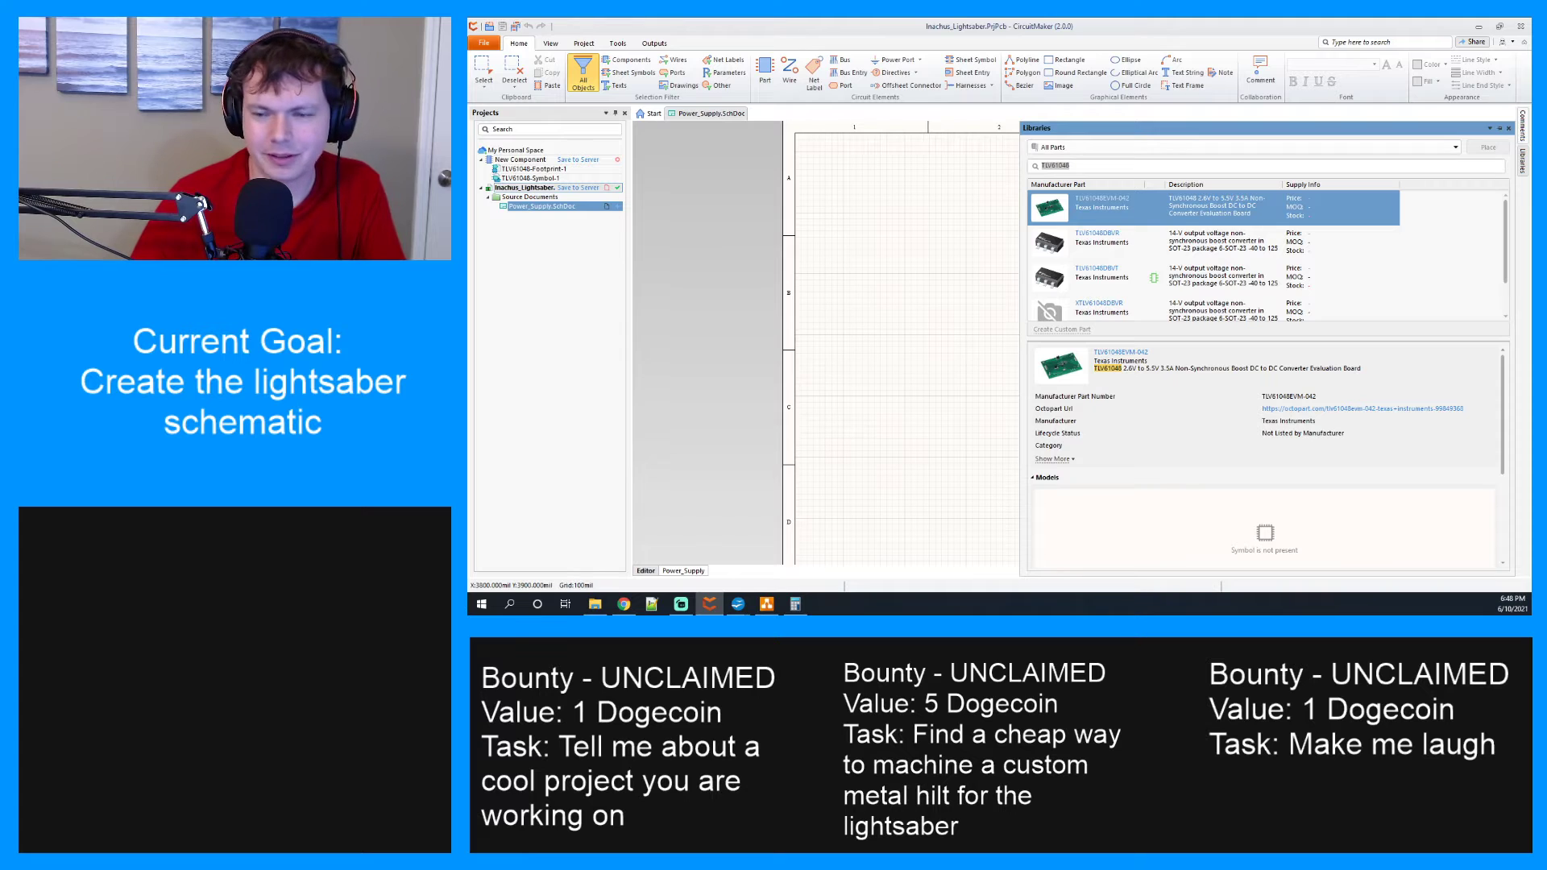
key("alt+Tab")
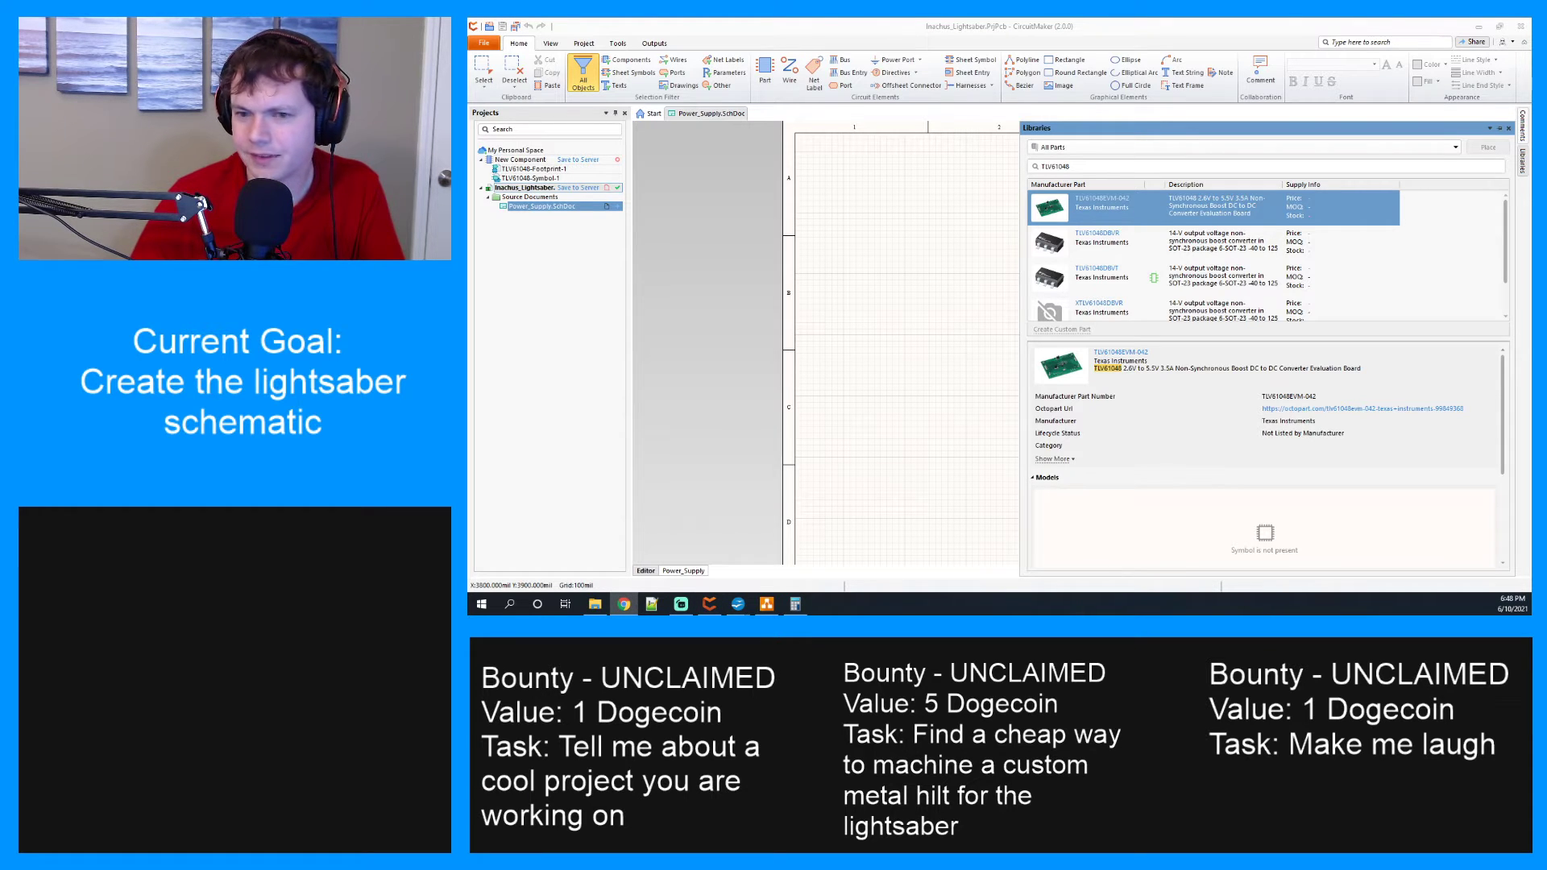
key("alt+Tab")
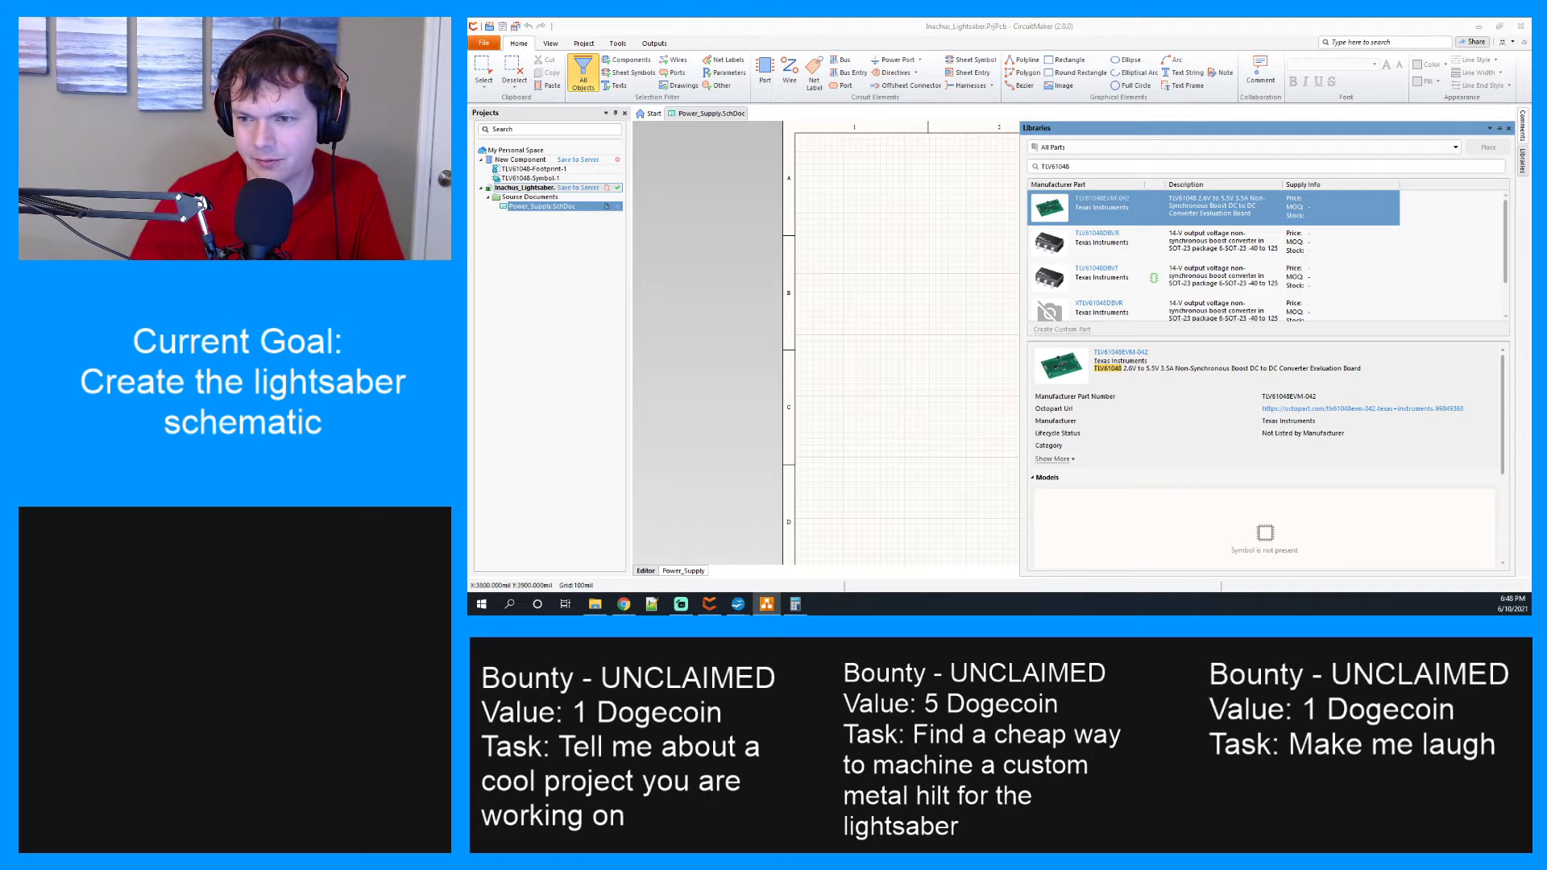
key("alt+Tab")
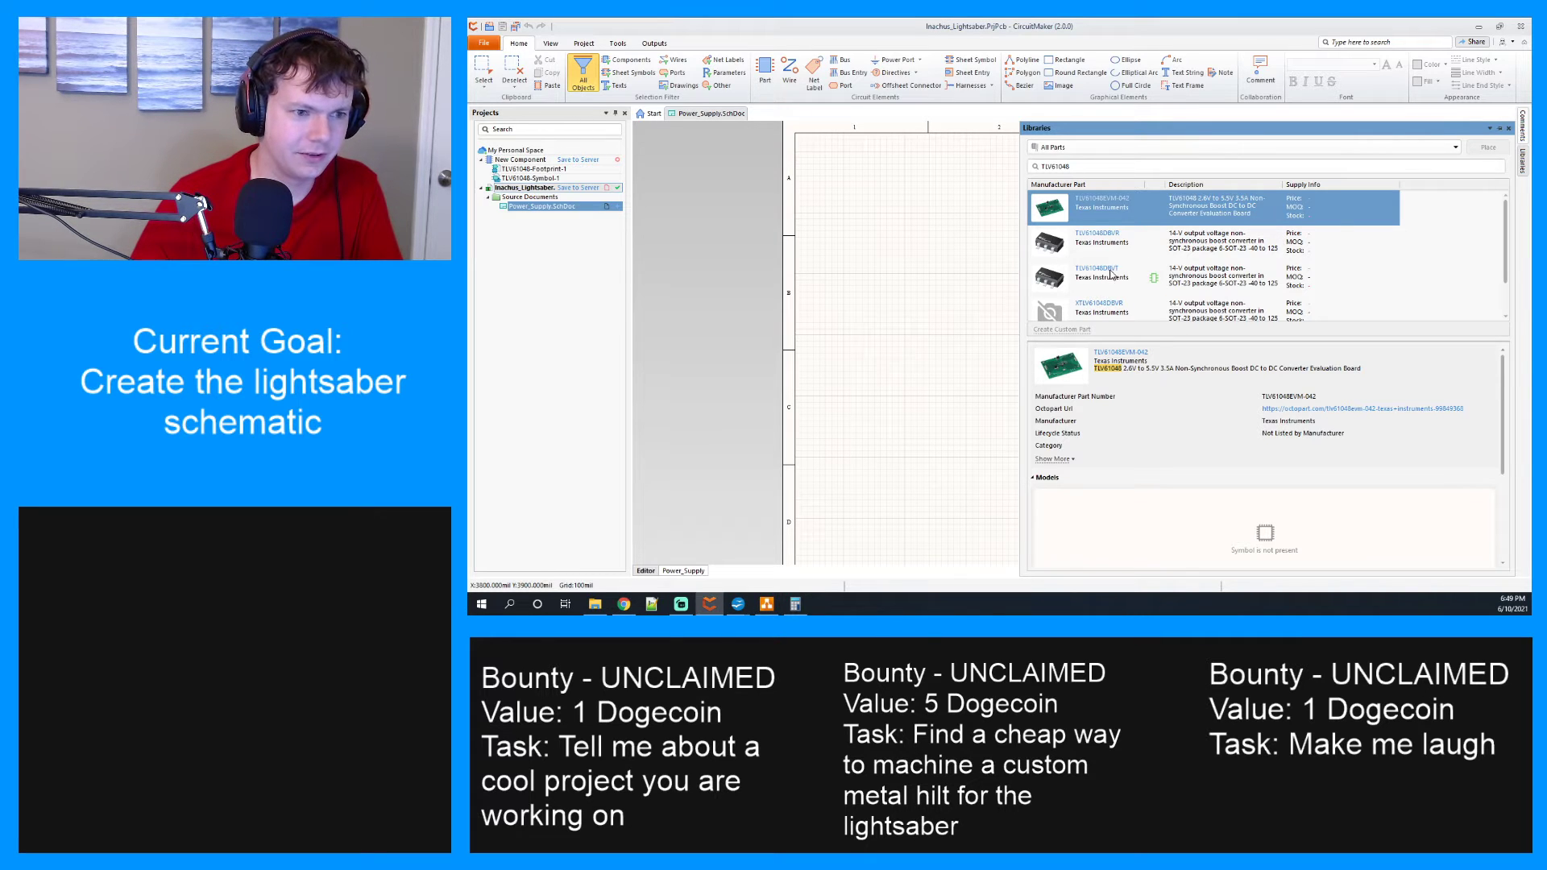
left_click(1112, 275)
key("alt+Tab")
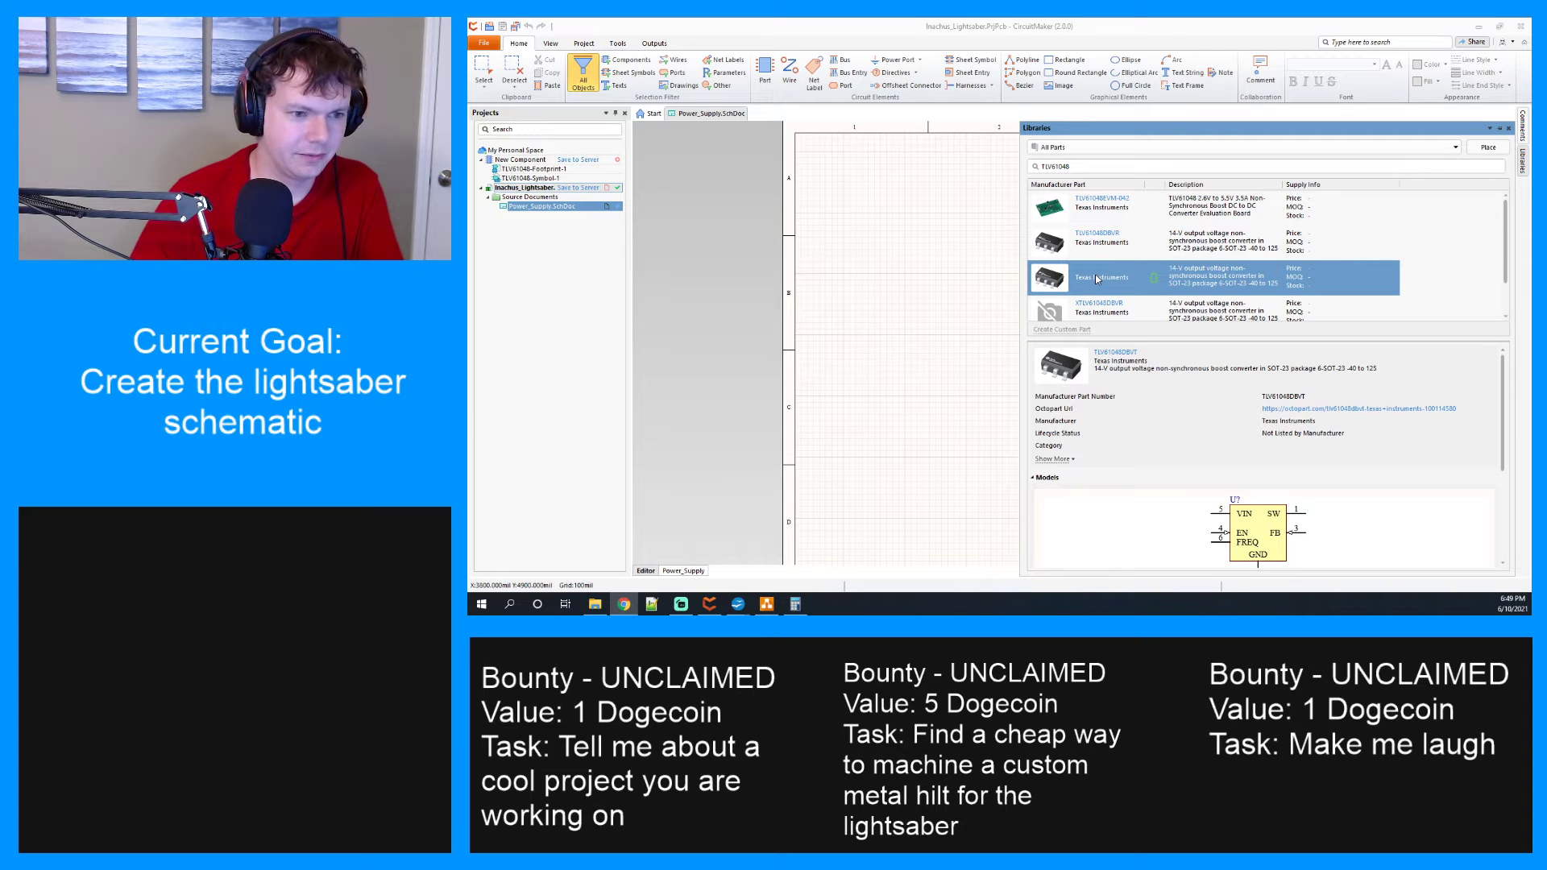
key("alt+Tab")
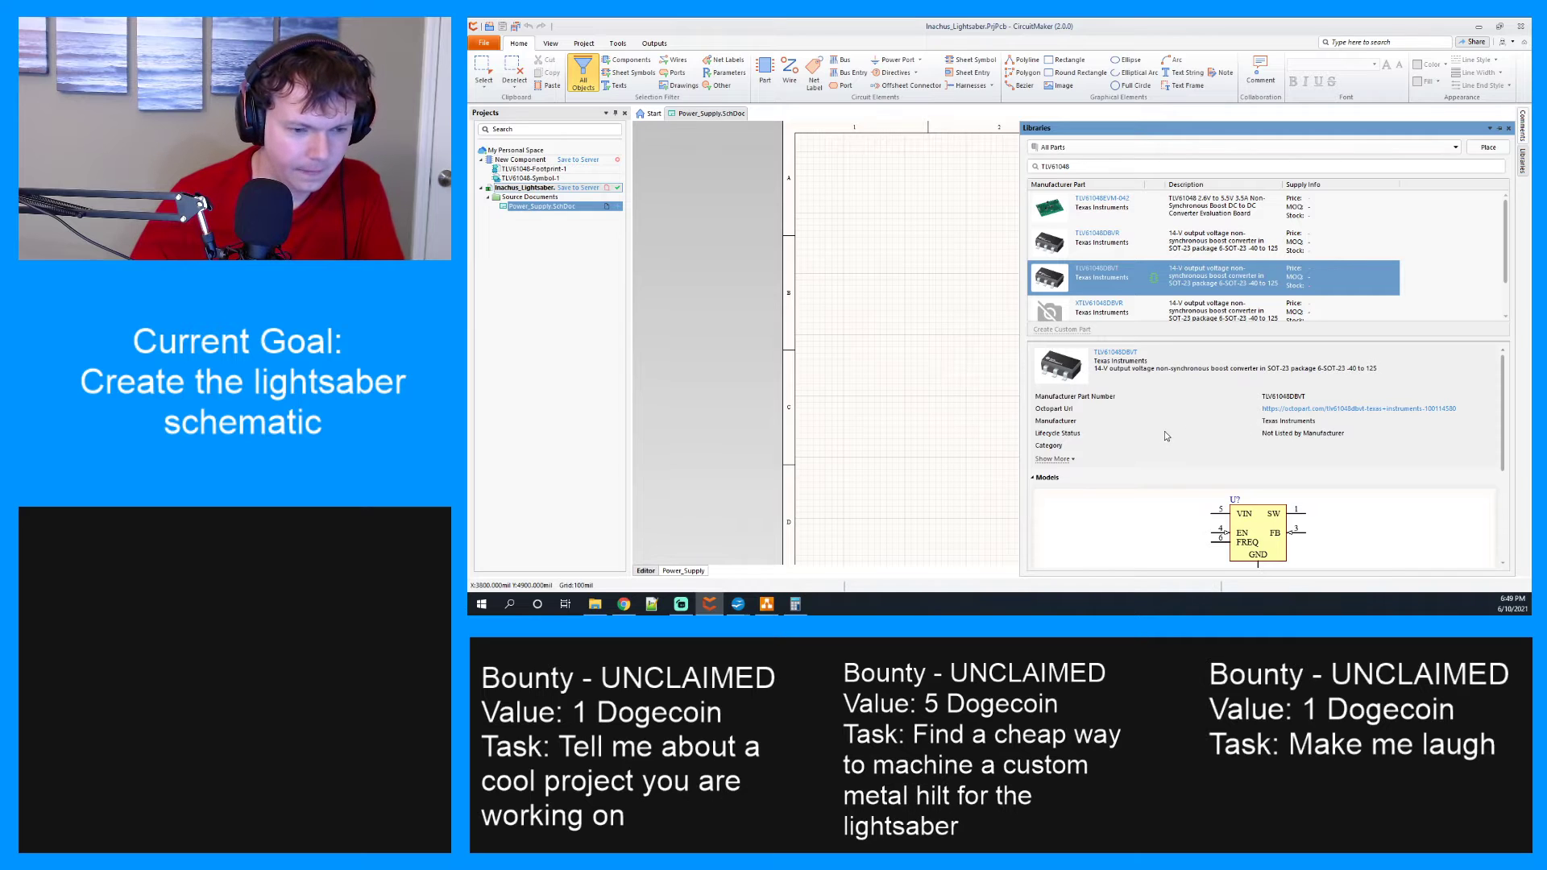
Examine the TLV61048DBVT's part details, symbol pins and 3D footprint model, and open its part link.
scroll(1193, 415, "down", 3)
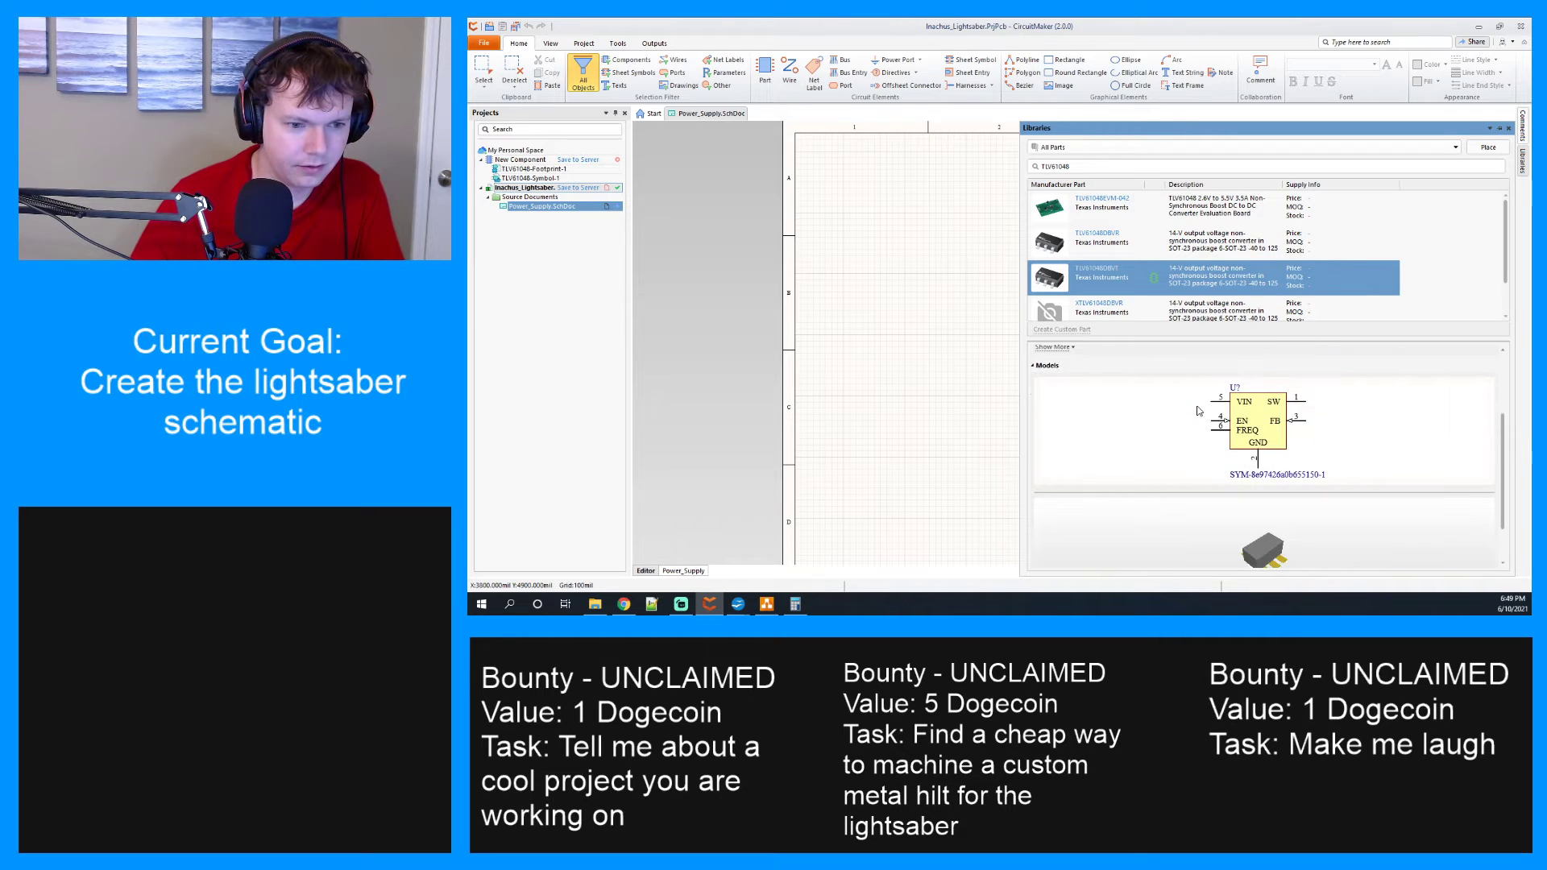
scroll(1273, 487, "up", 1)
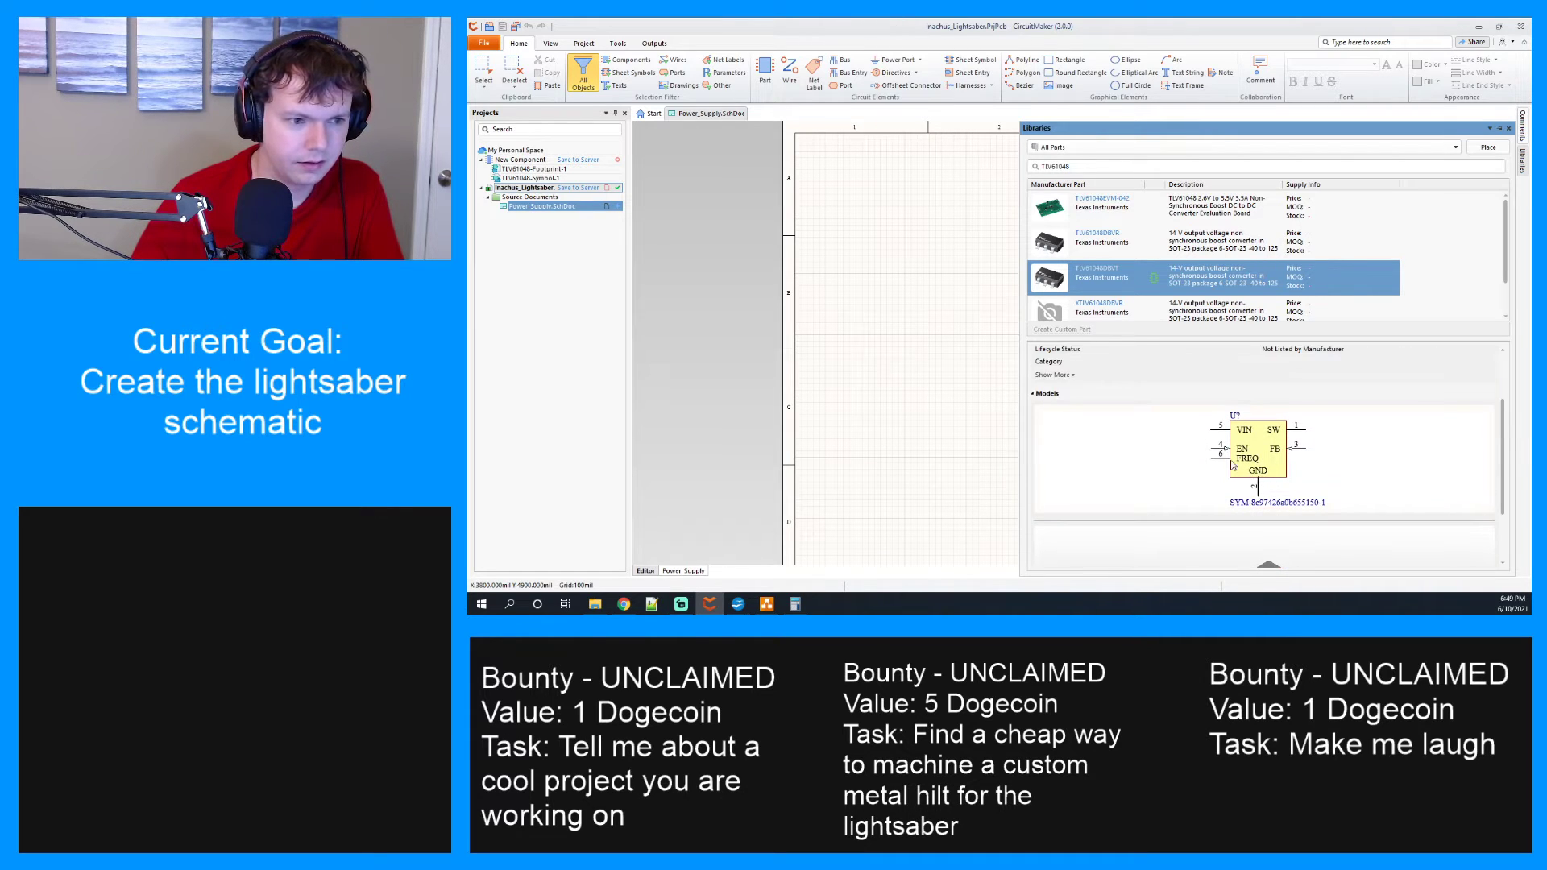
scroll(1302, 388, "up", 2)
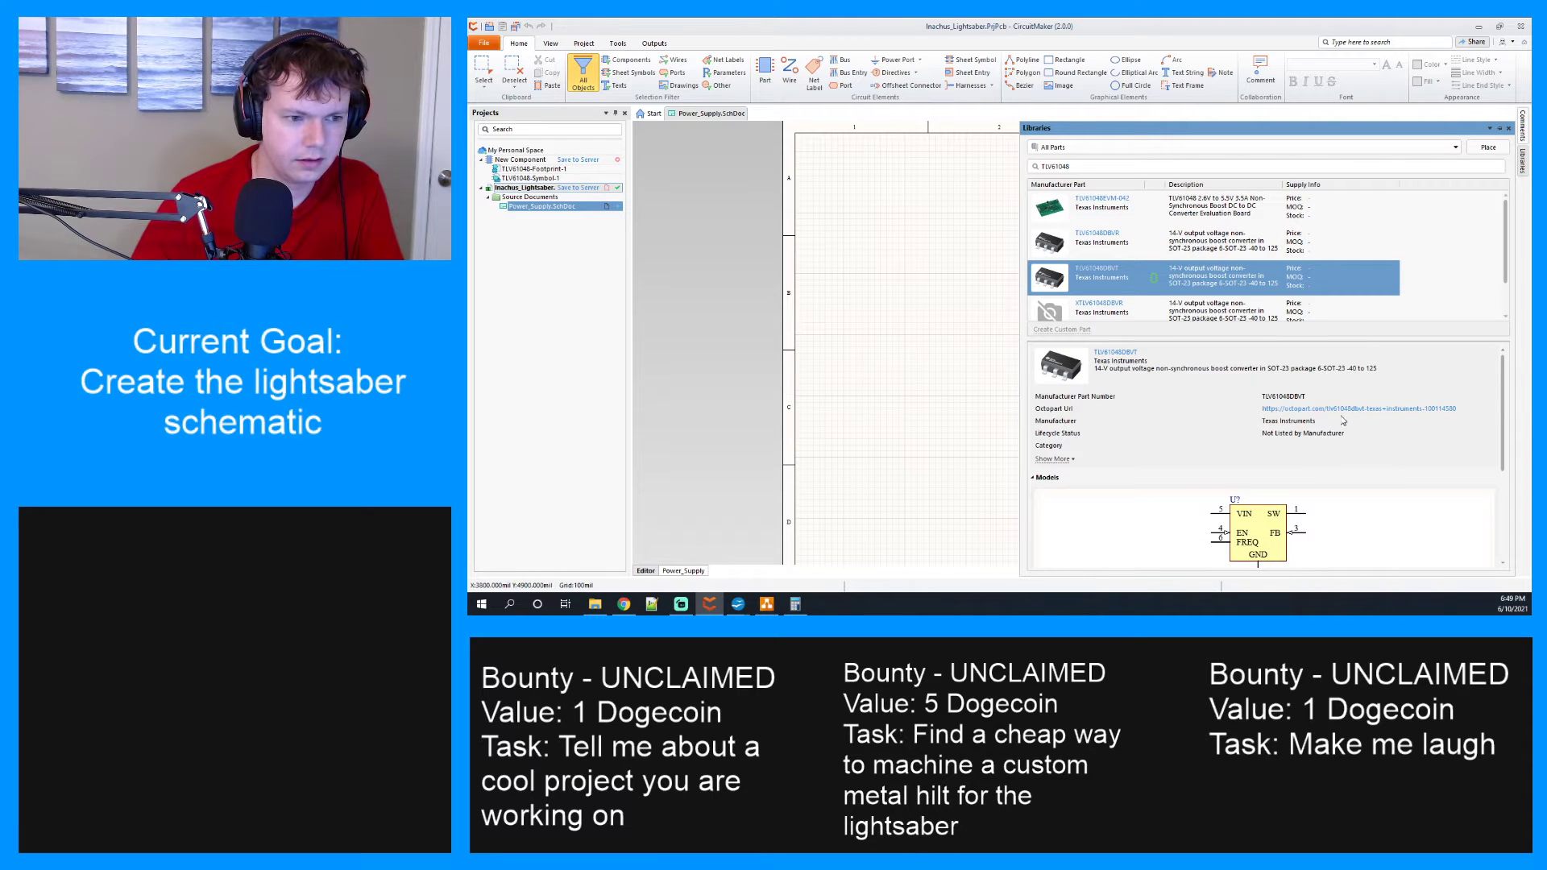
scroll(1217, 434, "down", 2)
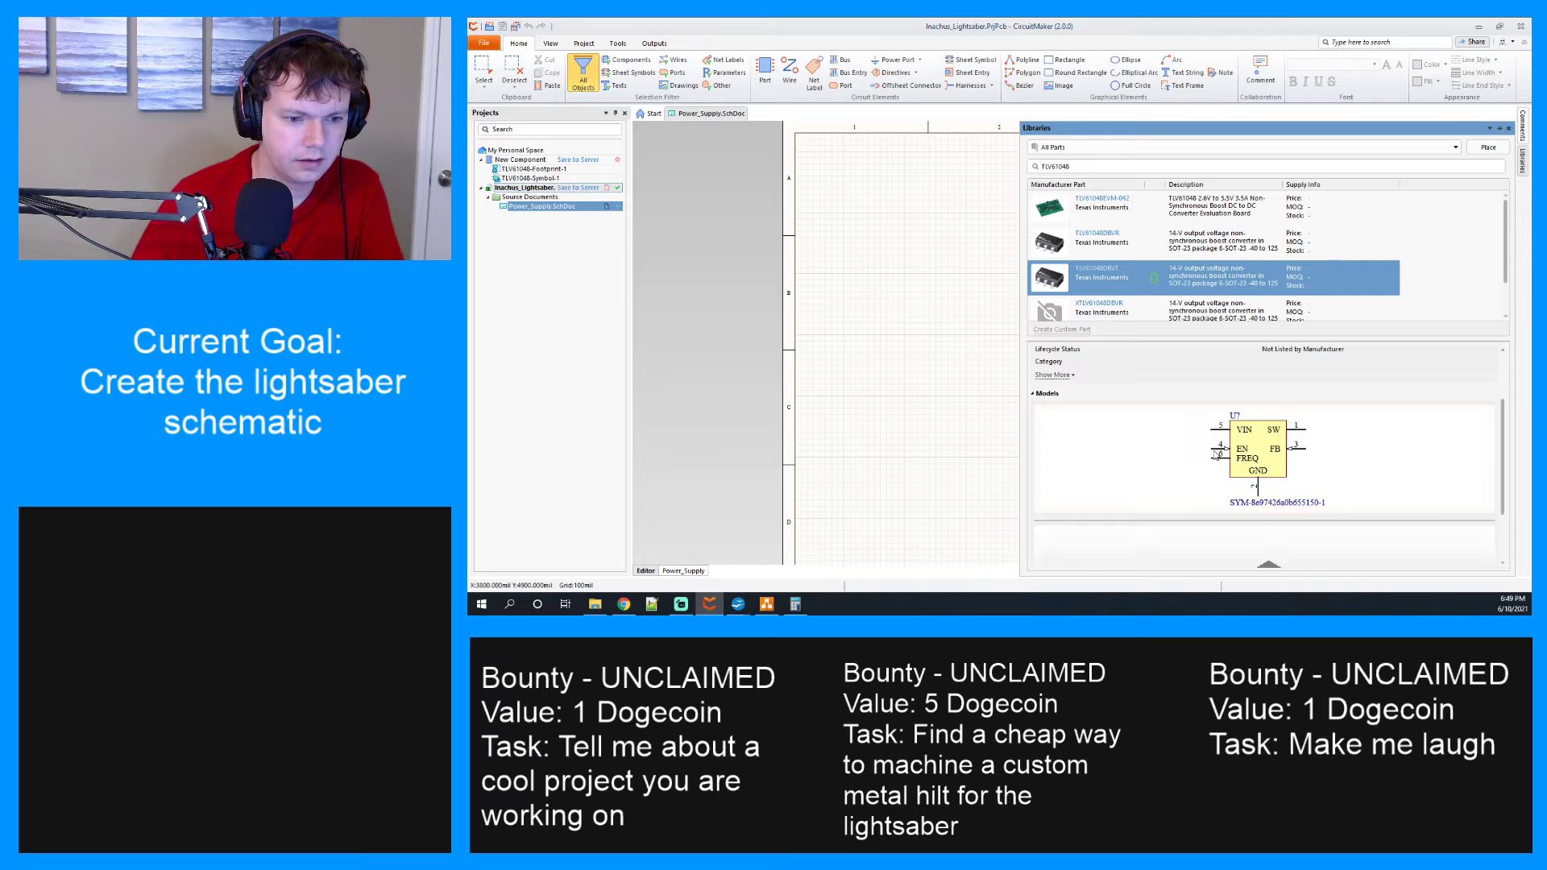
scroll(1216, 454, "down", 2)
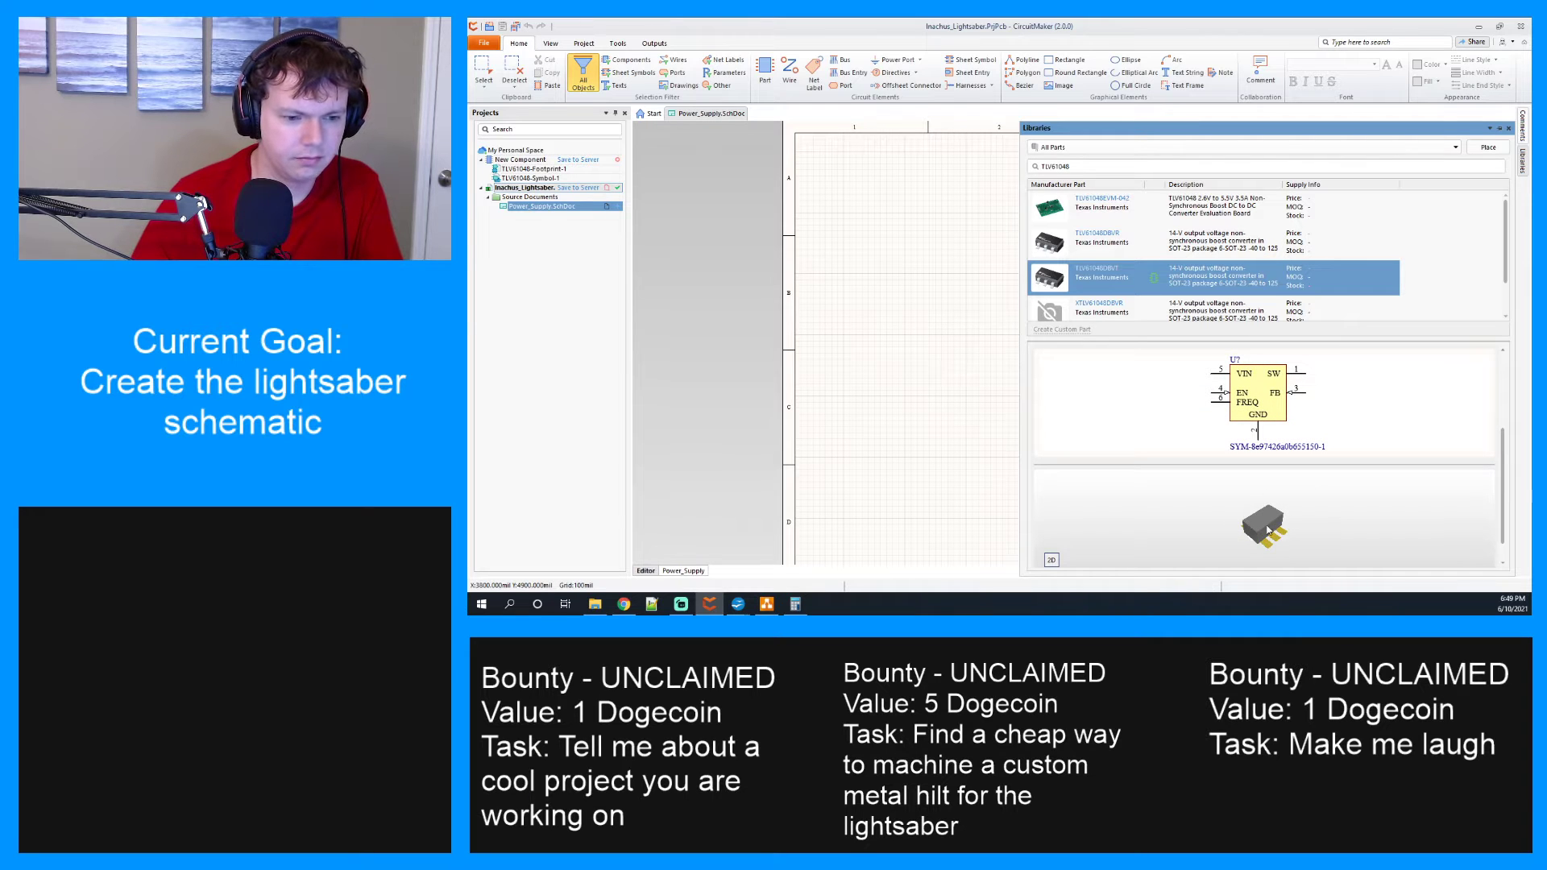
scroll(1192, 462, "up", 1)
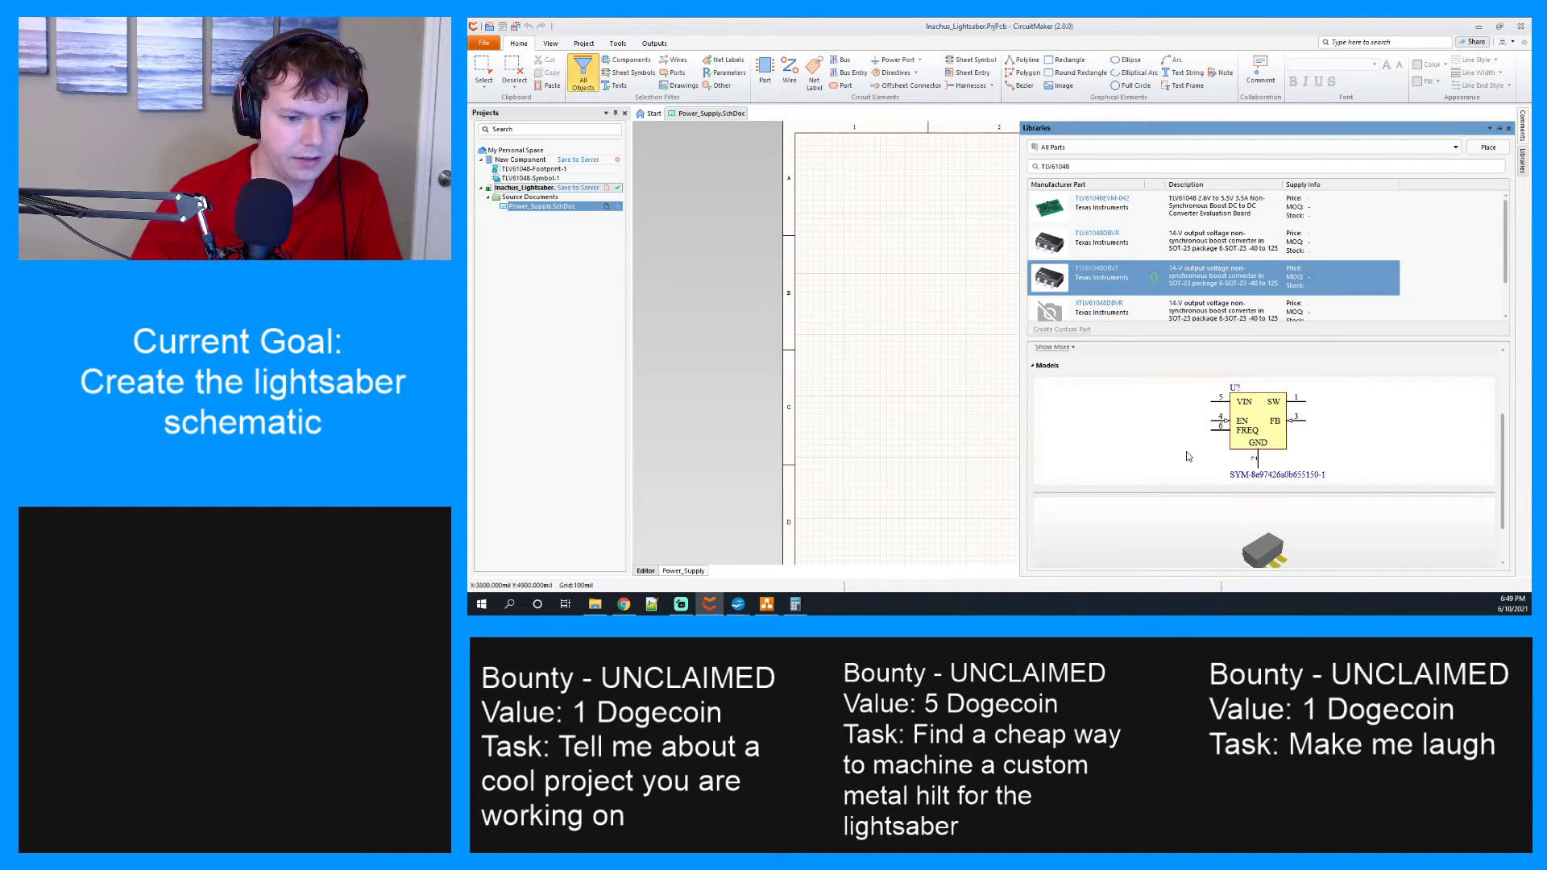
scroll(1188, 456, "up", 4)
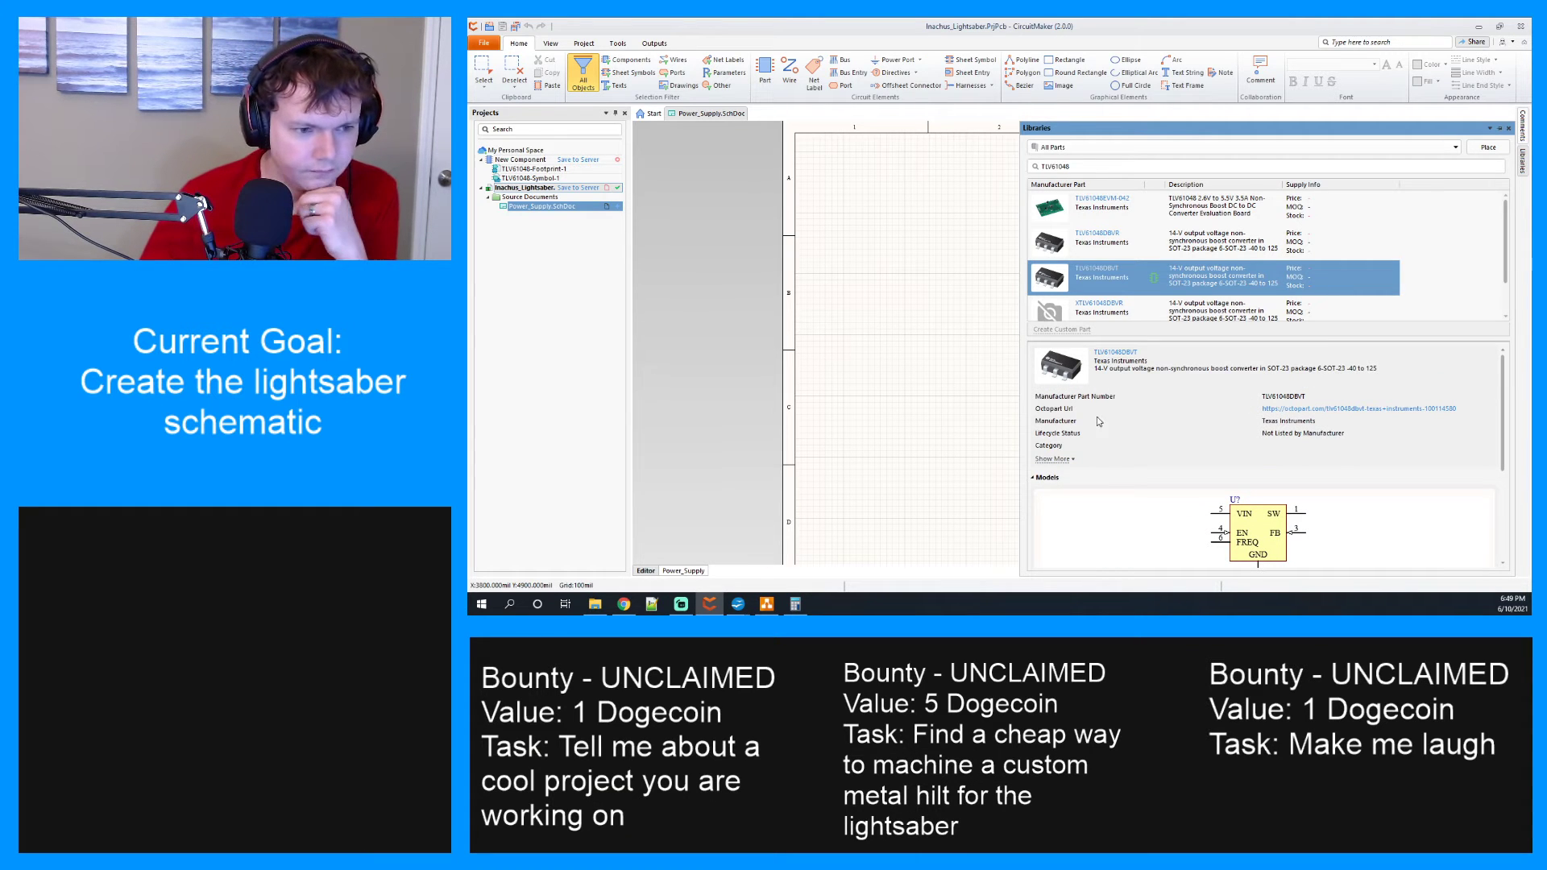
left_click(1130, 355)
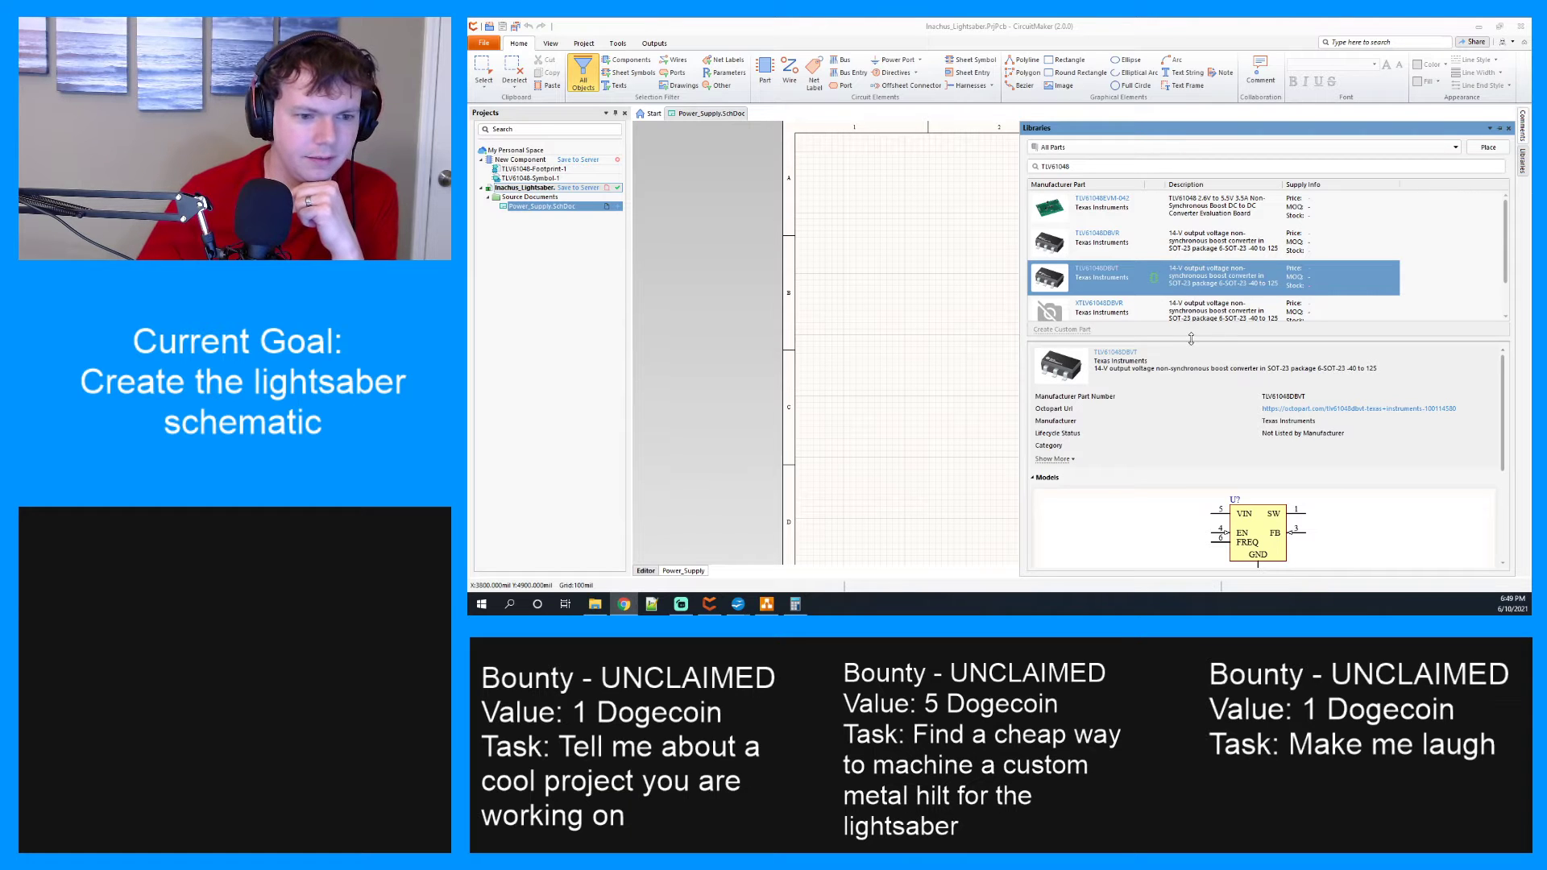
Place the TLV61048DBVT part on the Power_Supply schematic sheet.
left_click(1488, 148)
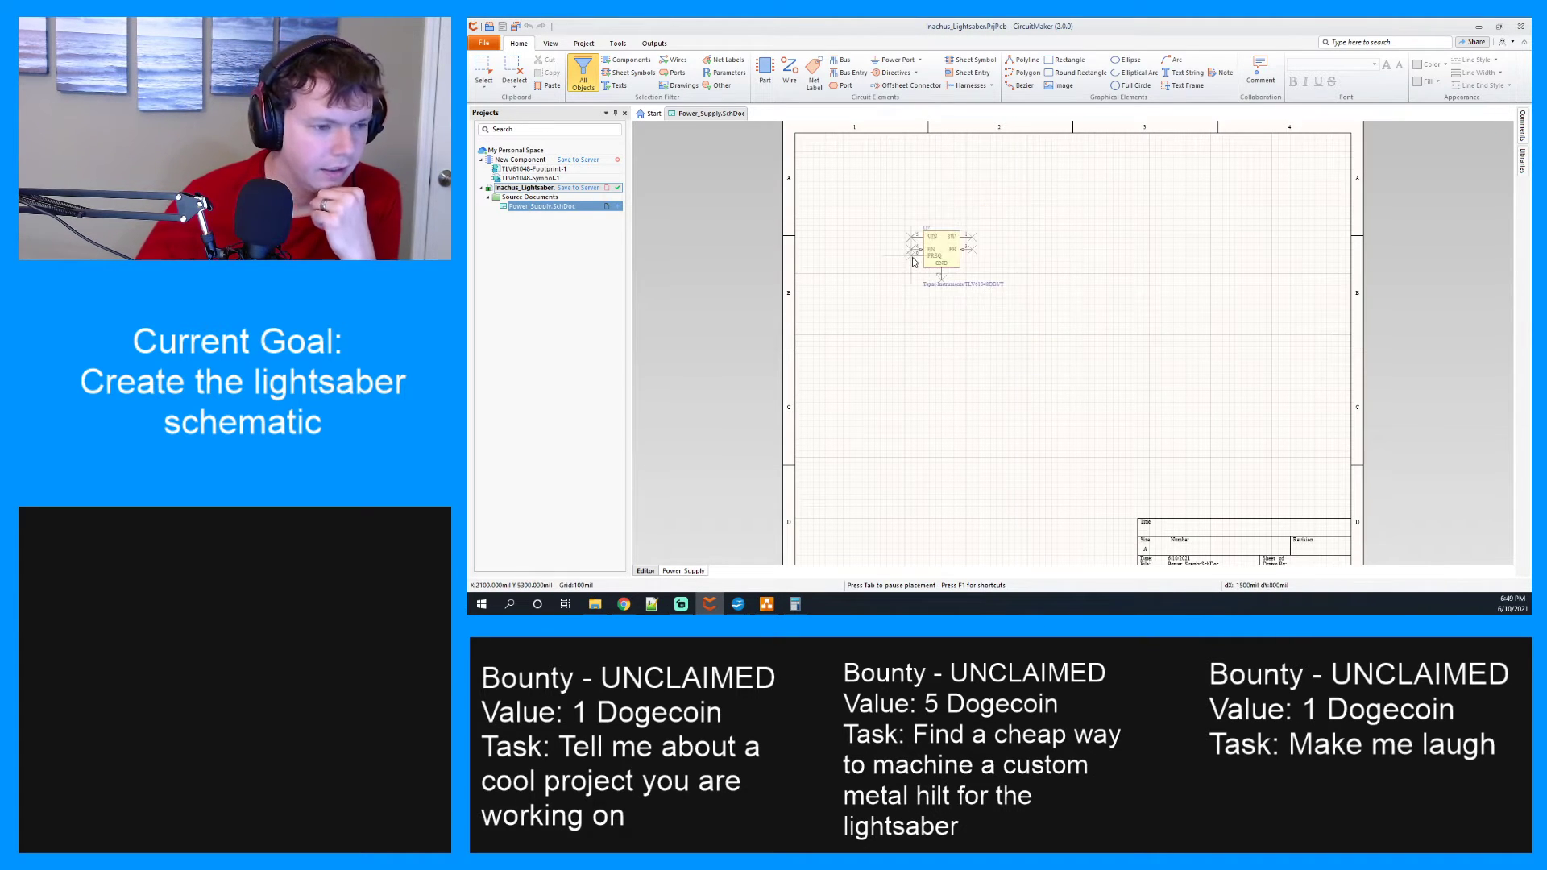
scroll(879, 272, "down", 1)
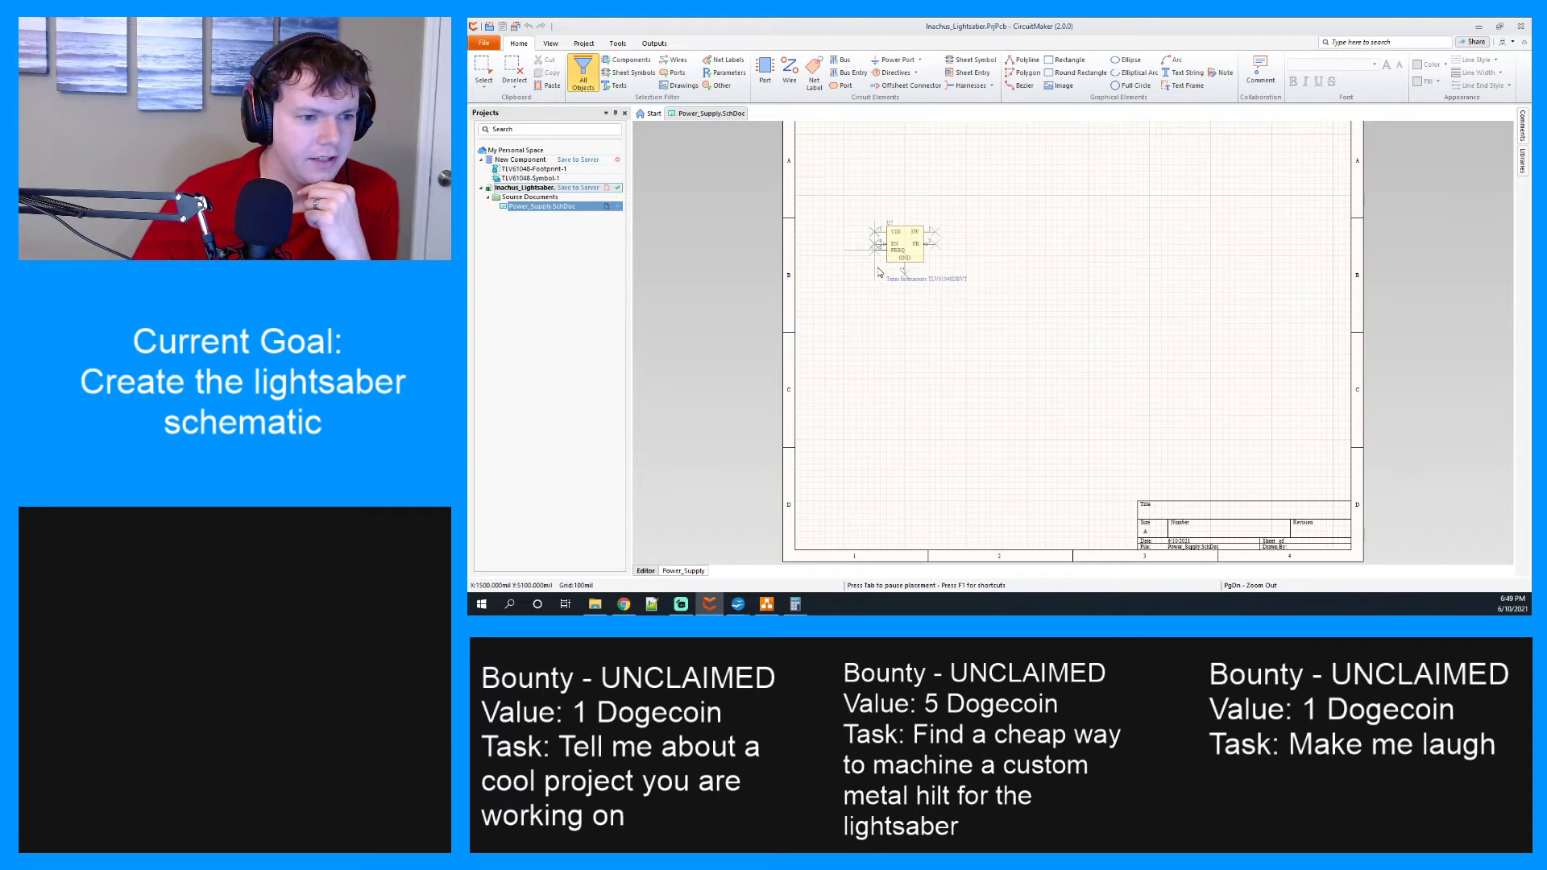